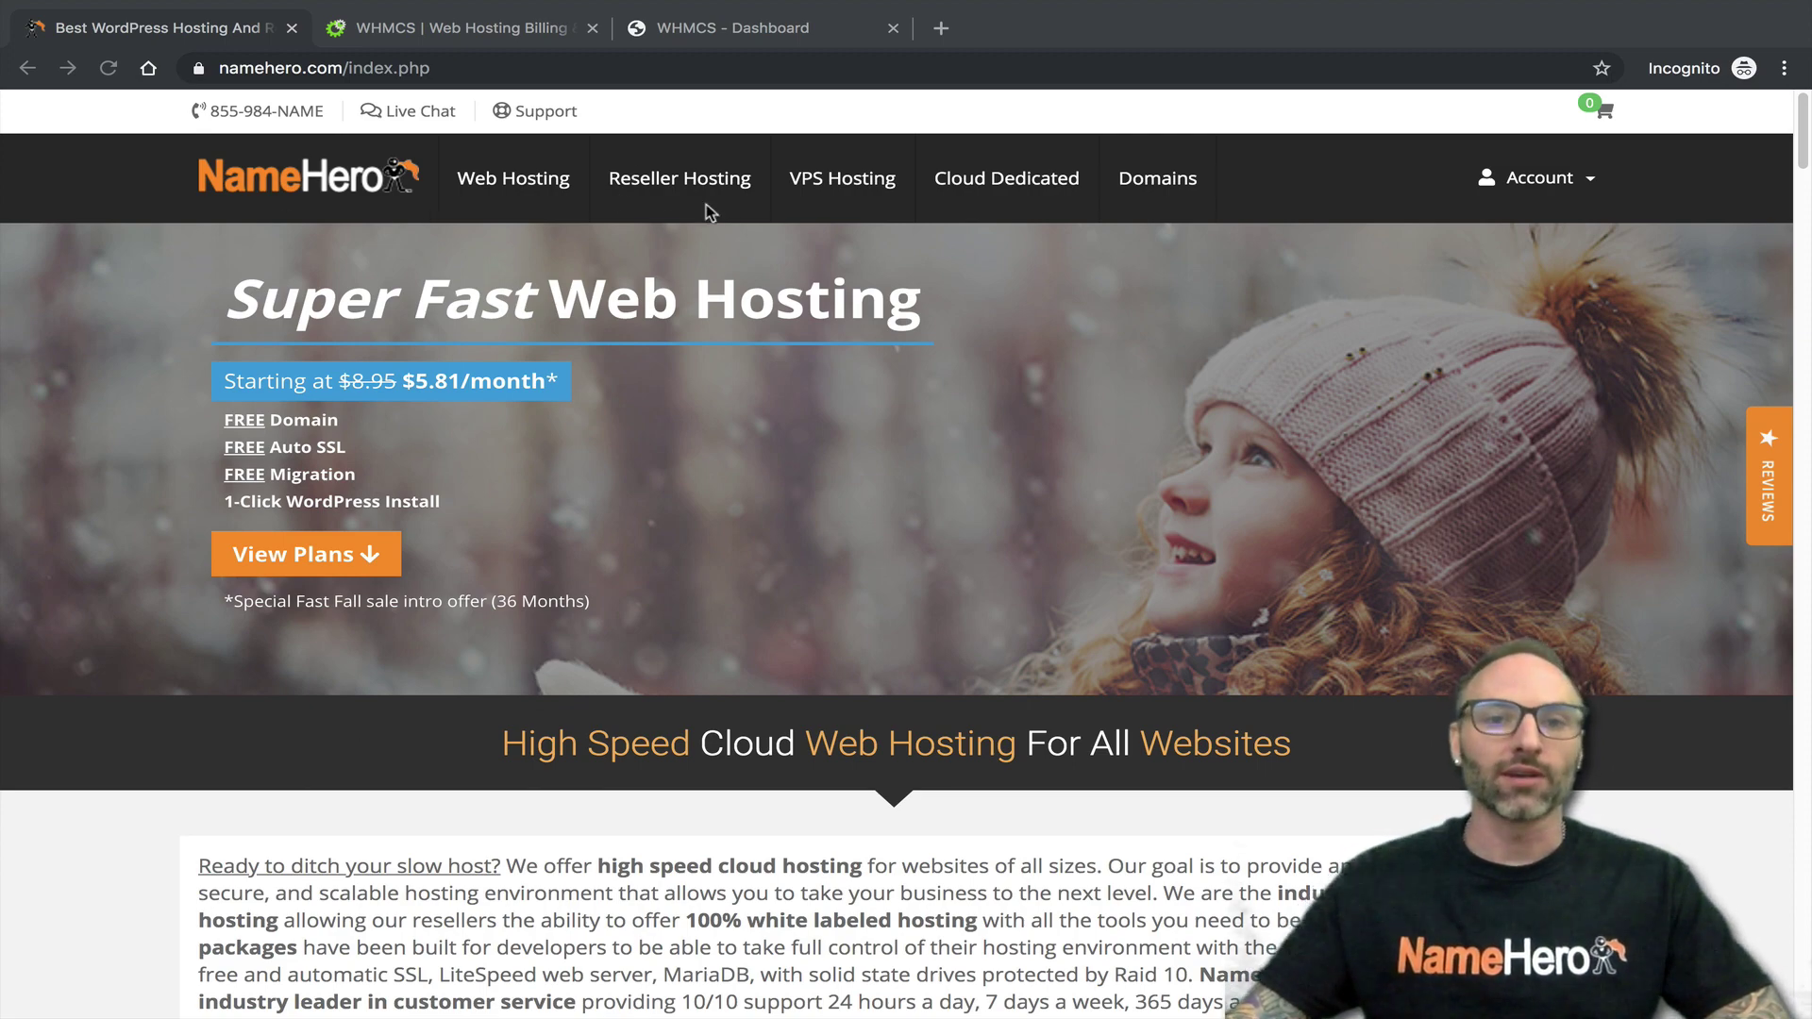
# Open NameHero's Reseller Hosting page and review the Silver, Gold, Platinum and Diamond plans
pyautogui.click(672, 215)
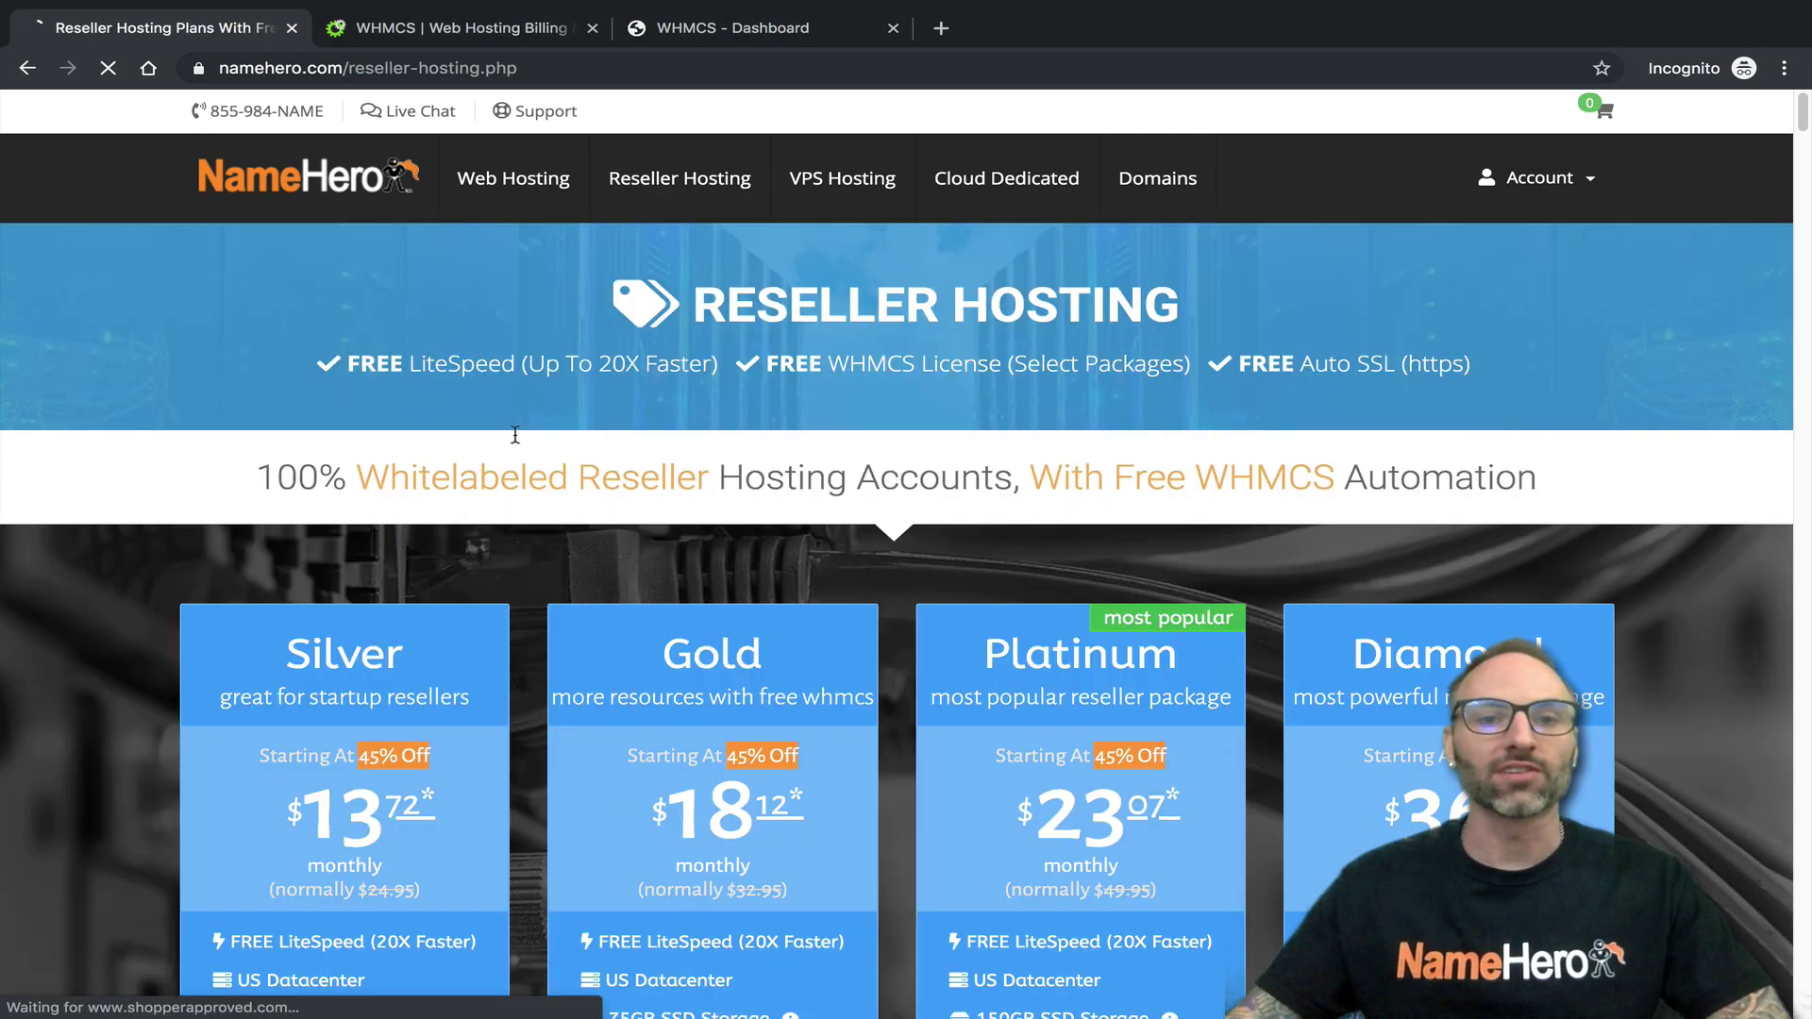
pyautogui.scroll(-2, 485, 406)
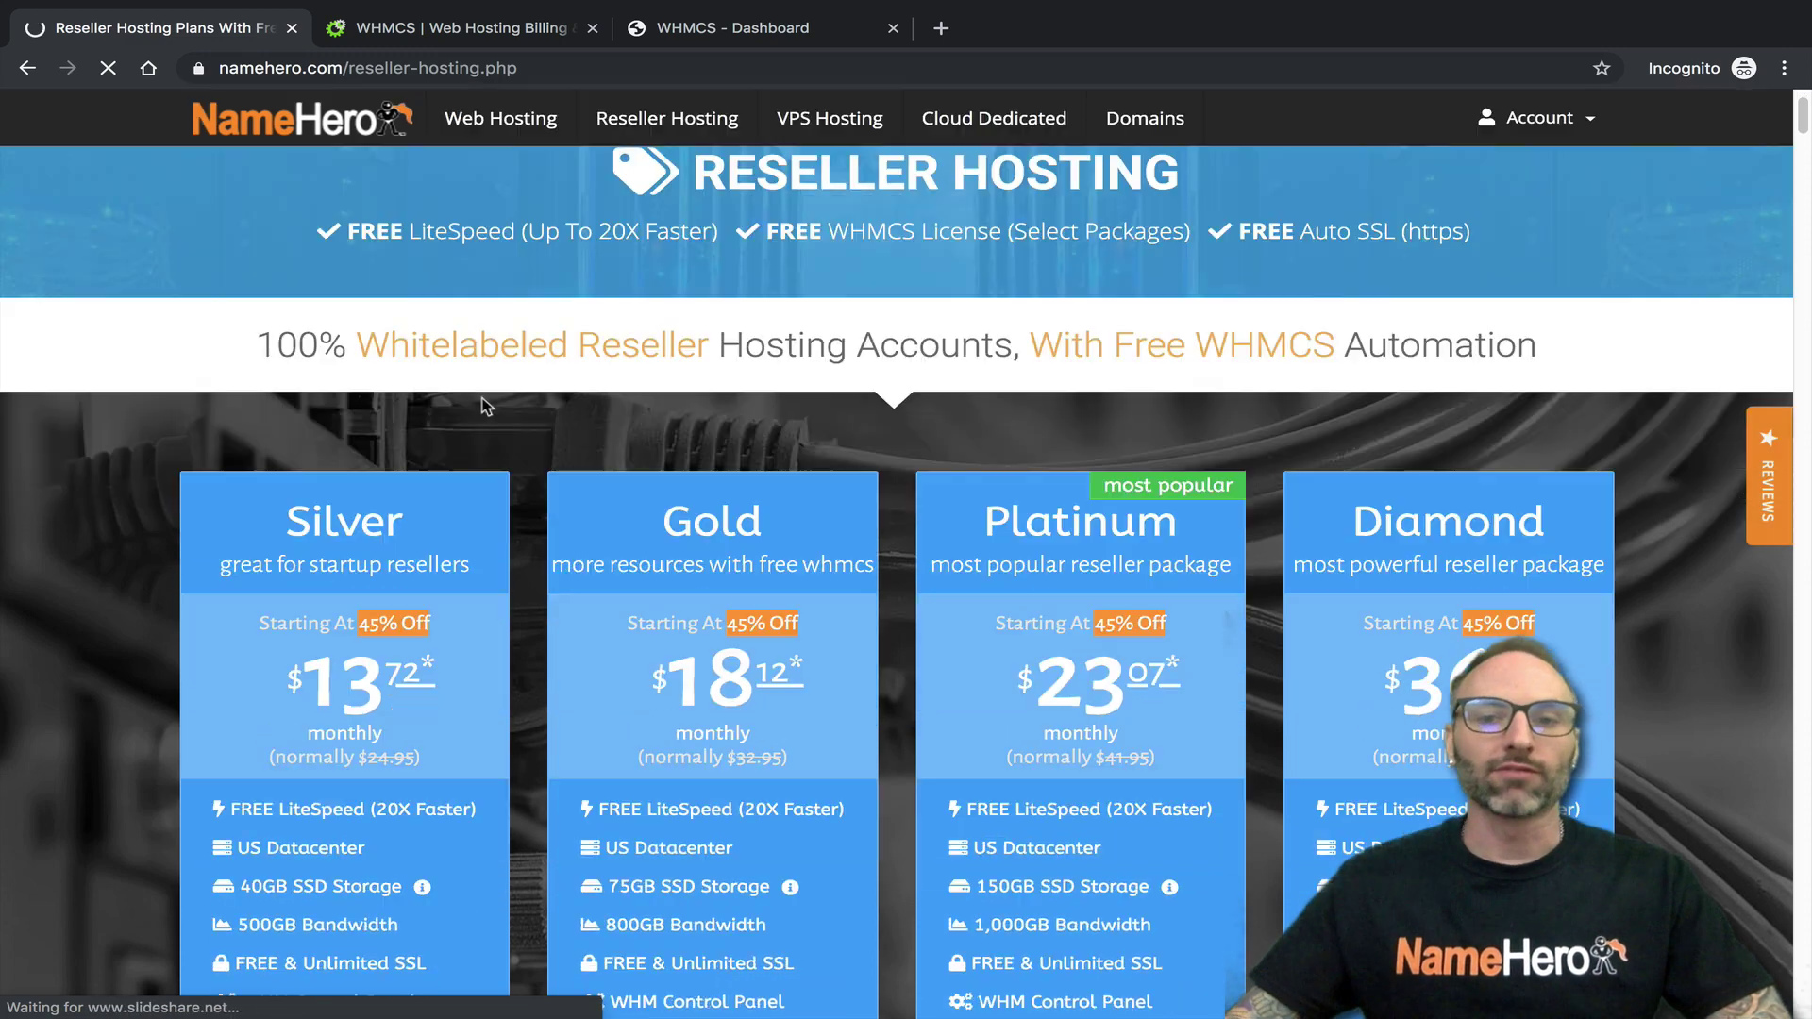
pyautogui.scroll(-5, 487, 401)
pyautogui.scroll(3, 453, 341)
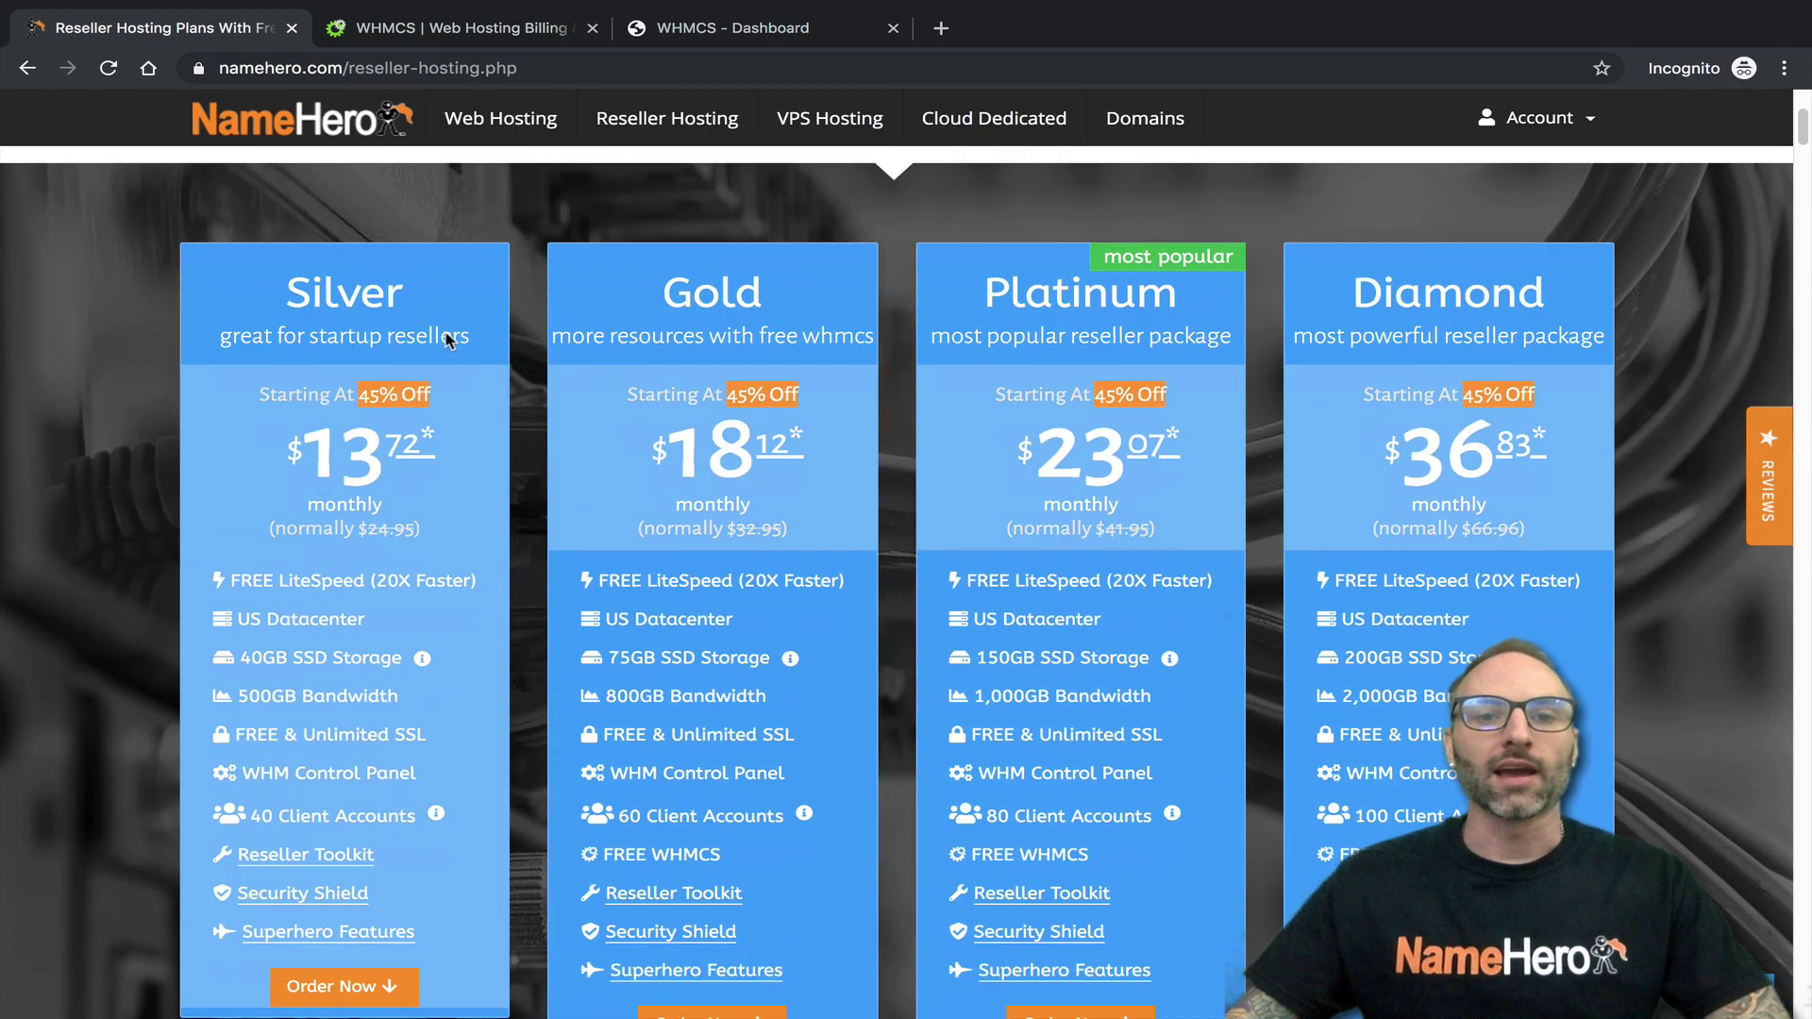
pyautogui.scroll(-1, 714, 348)
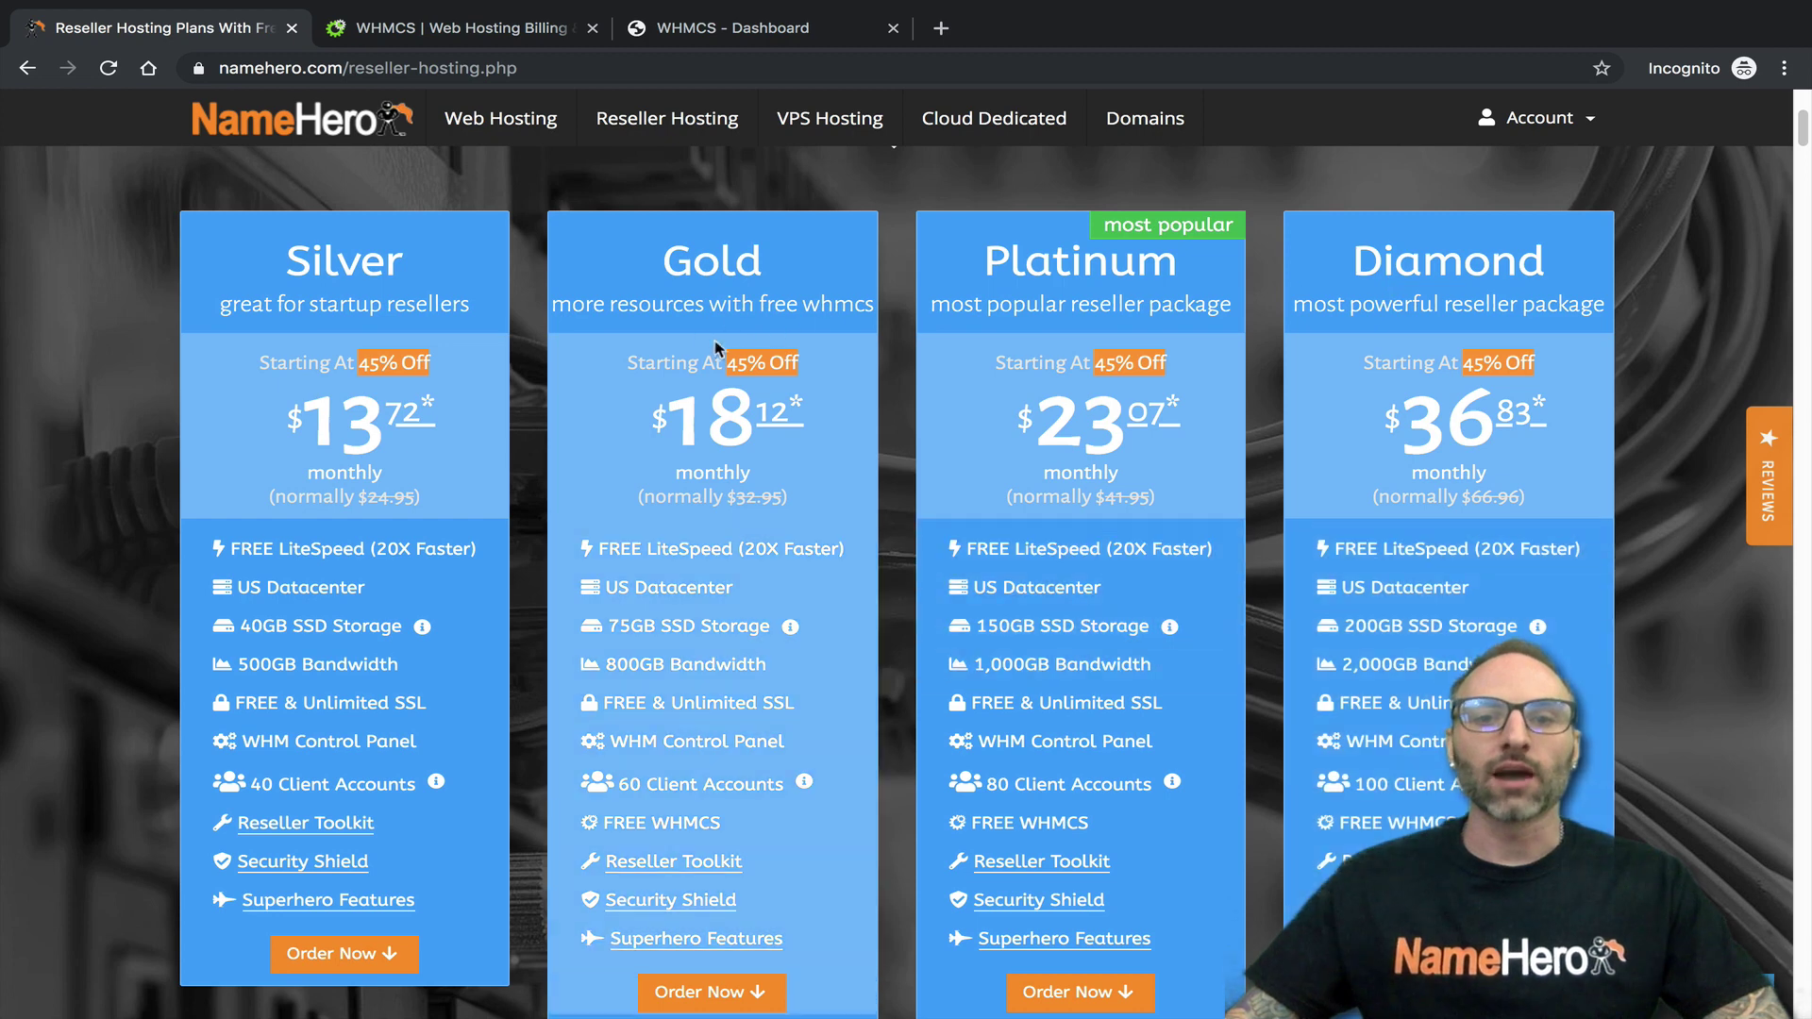
pyautogui.scroll(-1, 797, 356)
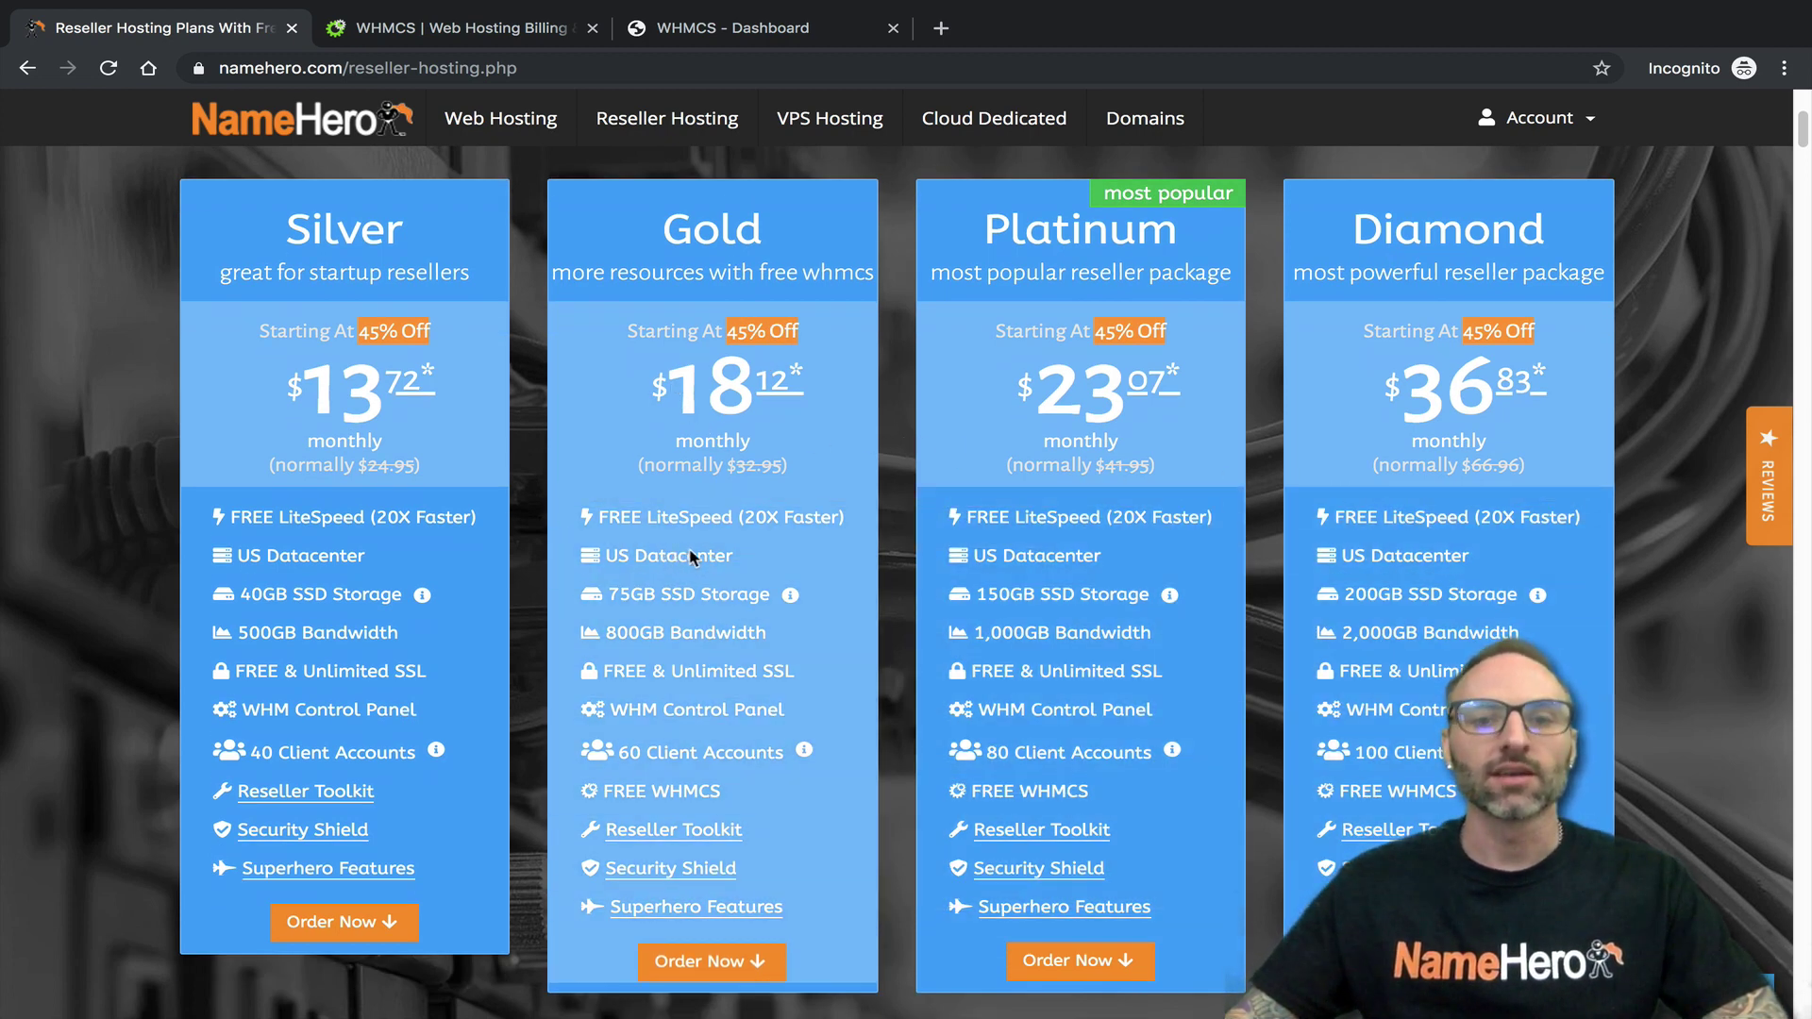
# View the WHMCS homepage and return to NameHero's reseller plan comparison
pyautogui.click(432, 35)
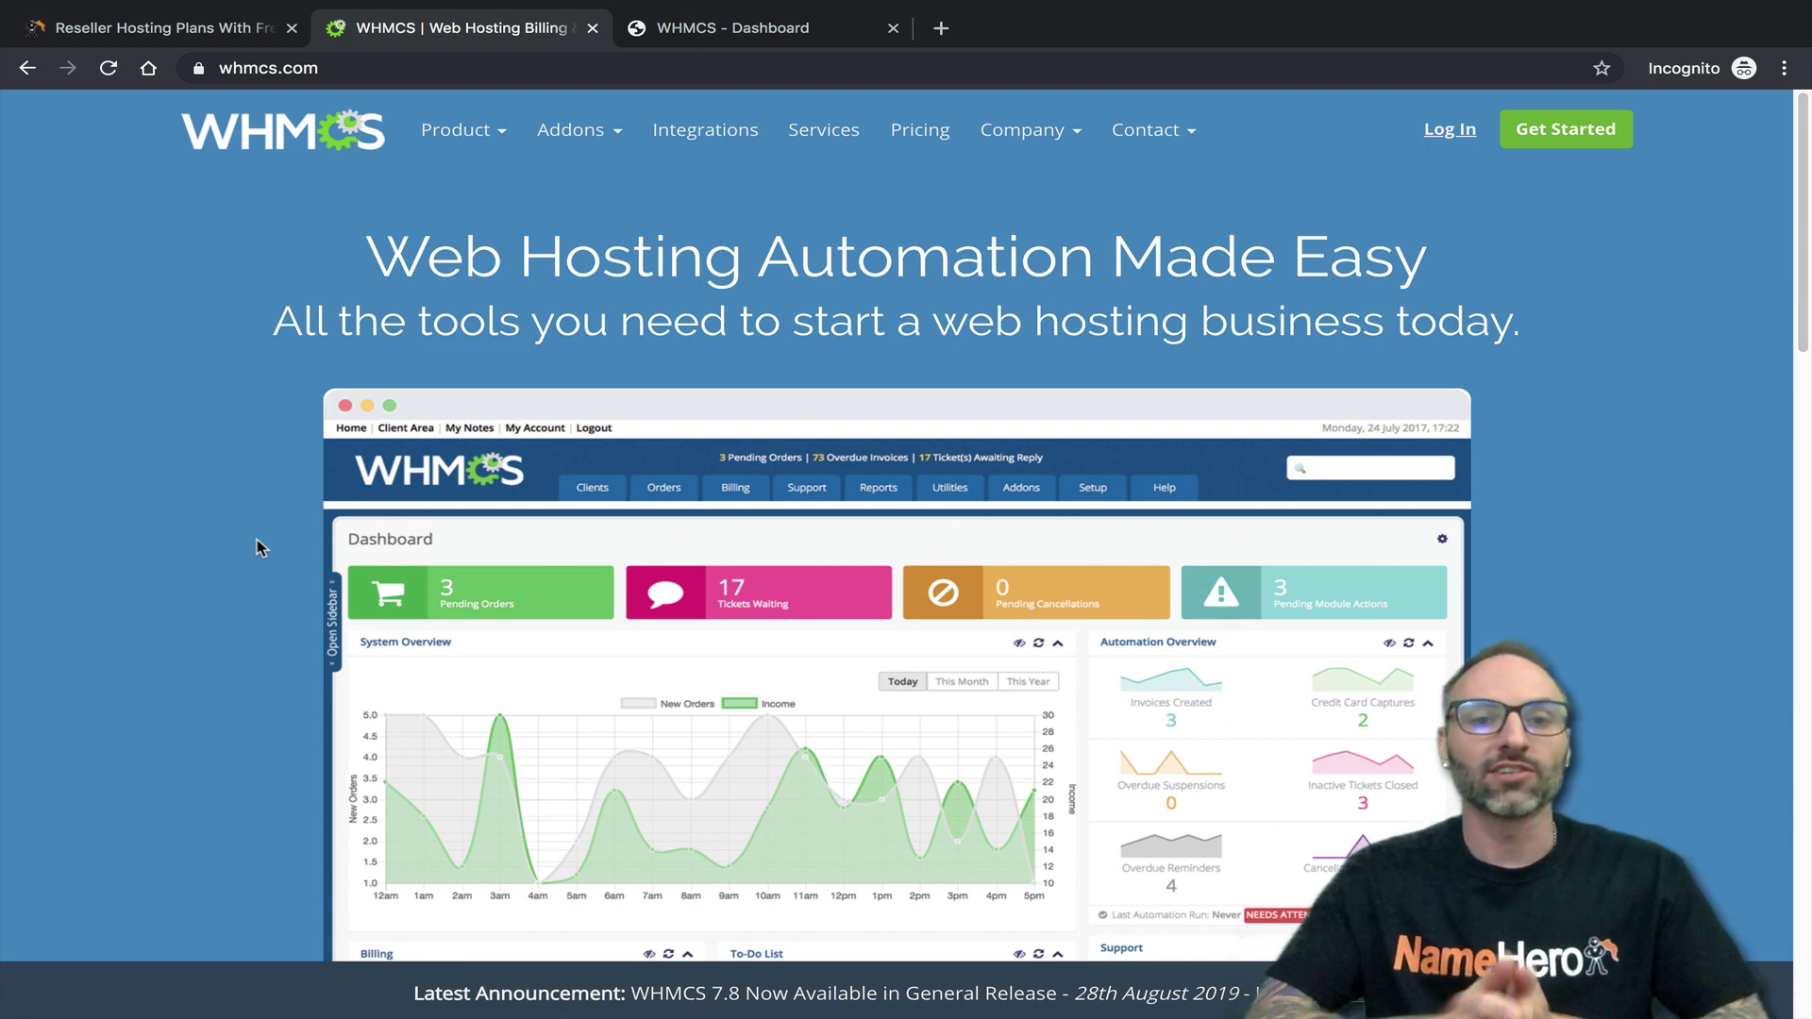
pyautogui.click(128, 38)
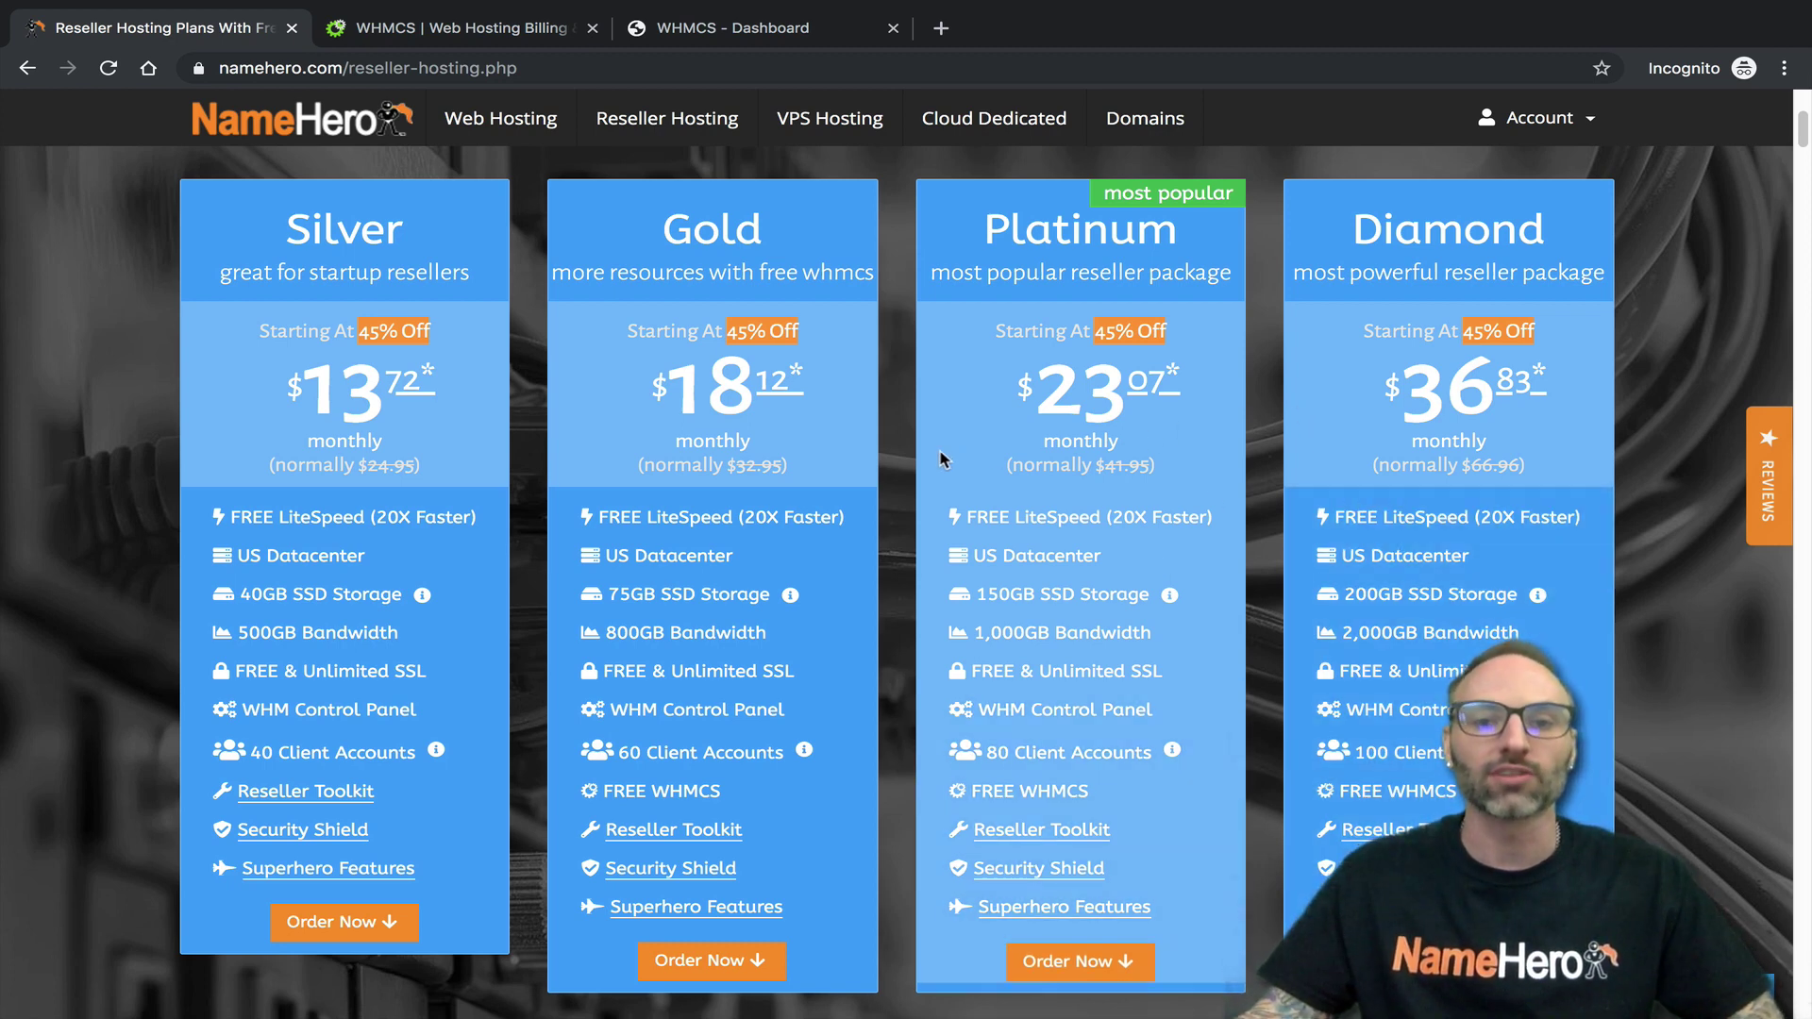
pyautogui.scroll(-1, 703, 438)
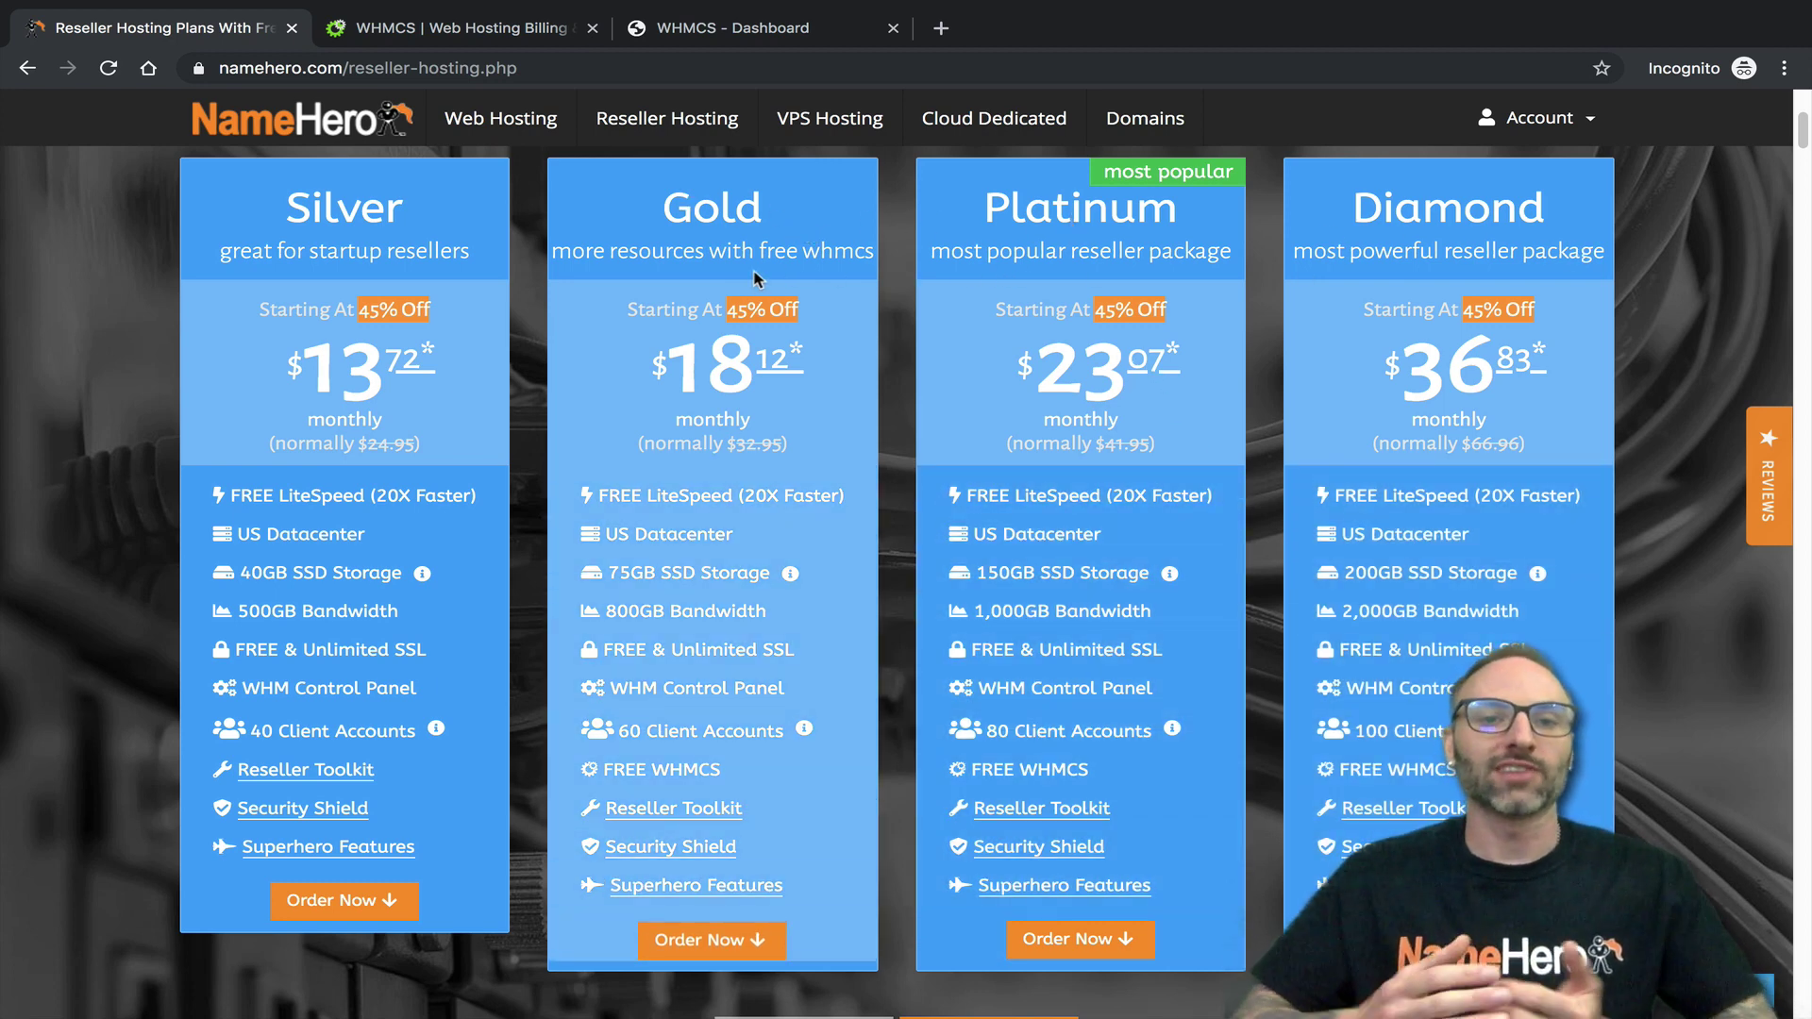
# Open the WHMCS pricing page and examine the Starter licence and its monthly price
pyautogui.click(453, 27)
pyautogui.click(930, 137)
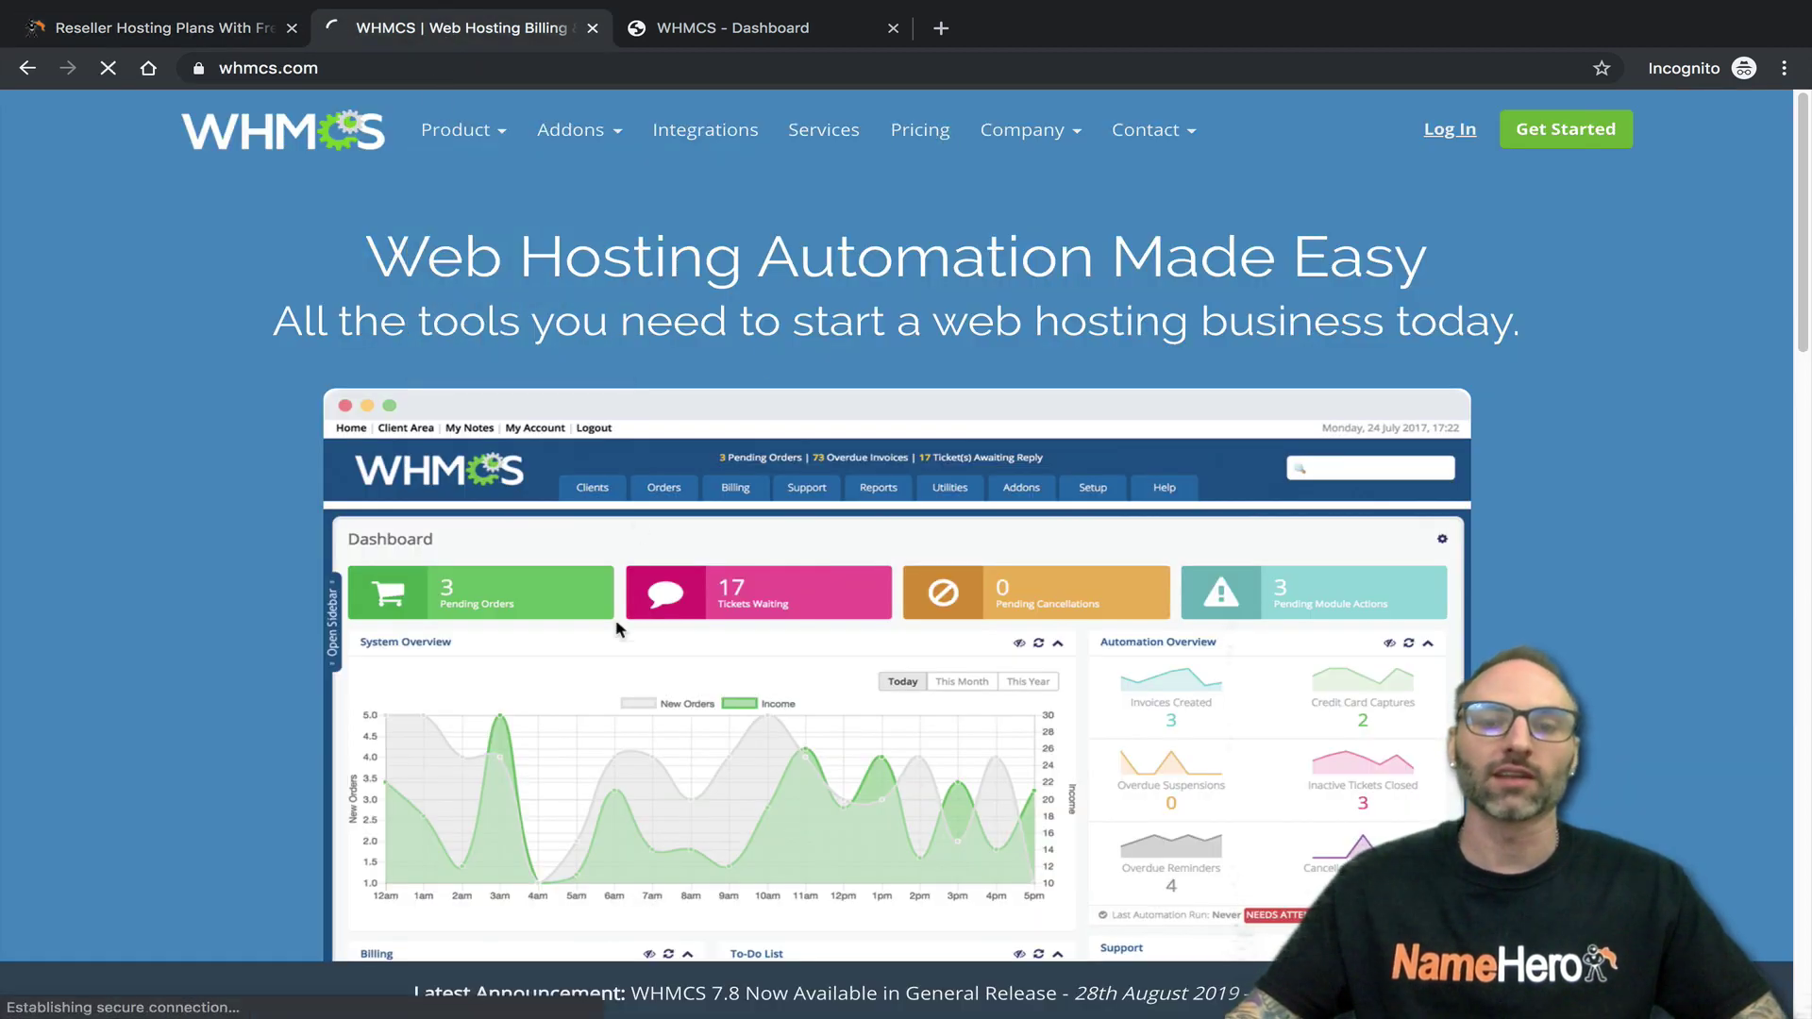
pyautogui.scroll(-2, 440, 490)
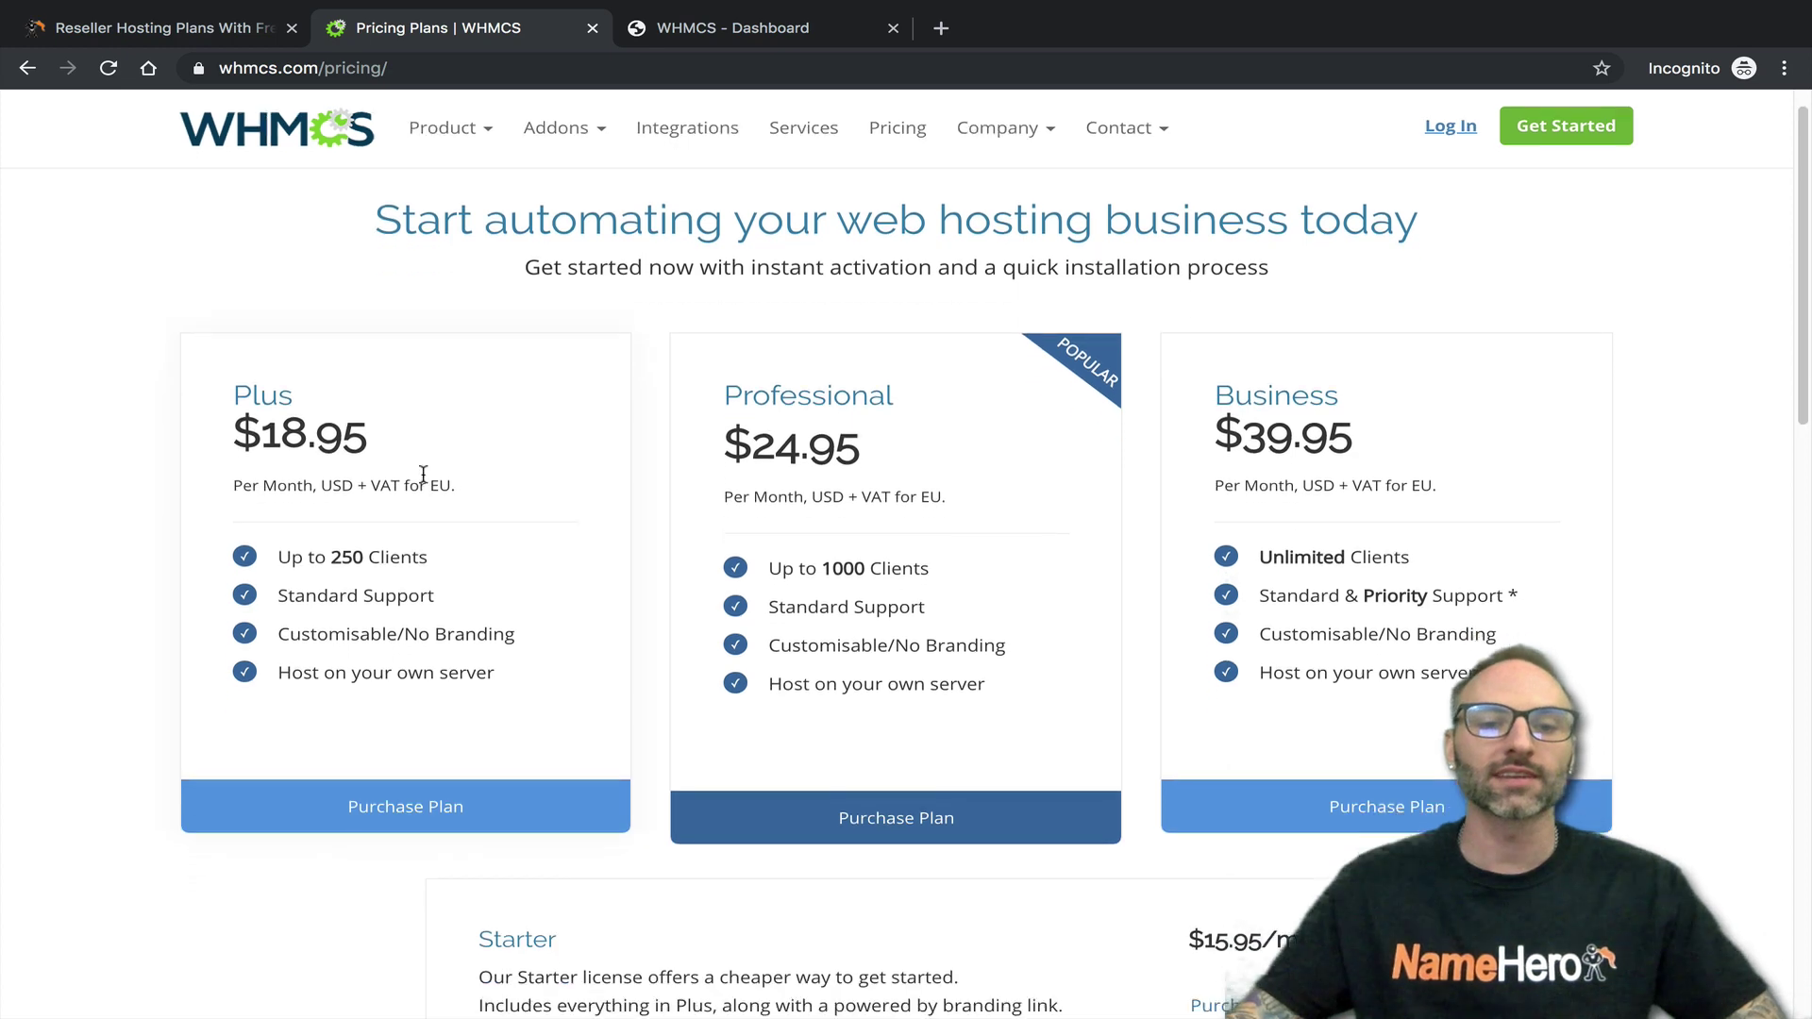
pyautogui.moveTo(477, 791)
pyautogui.mouseDown()
pyautogui.moveTo(547, 789)
pyautogui.moveTo(476, 793)
pyautogui.mouseUp()
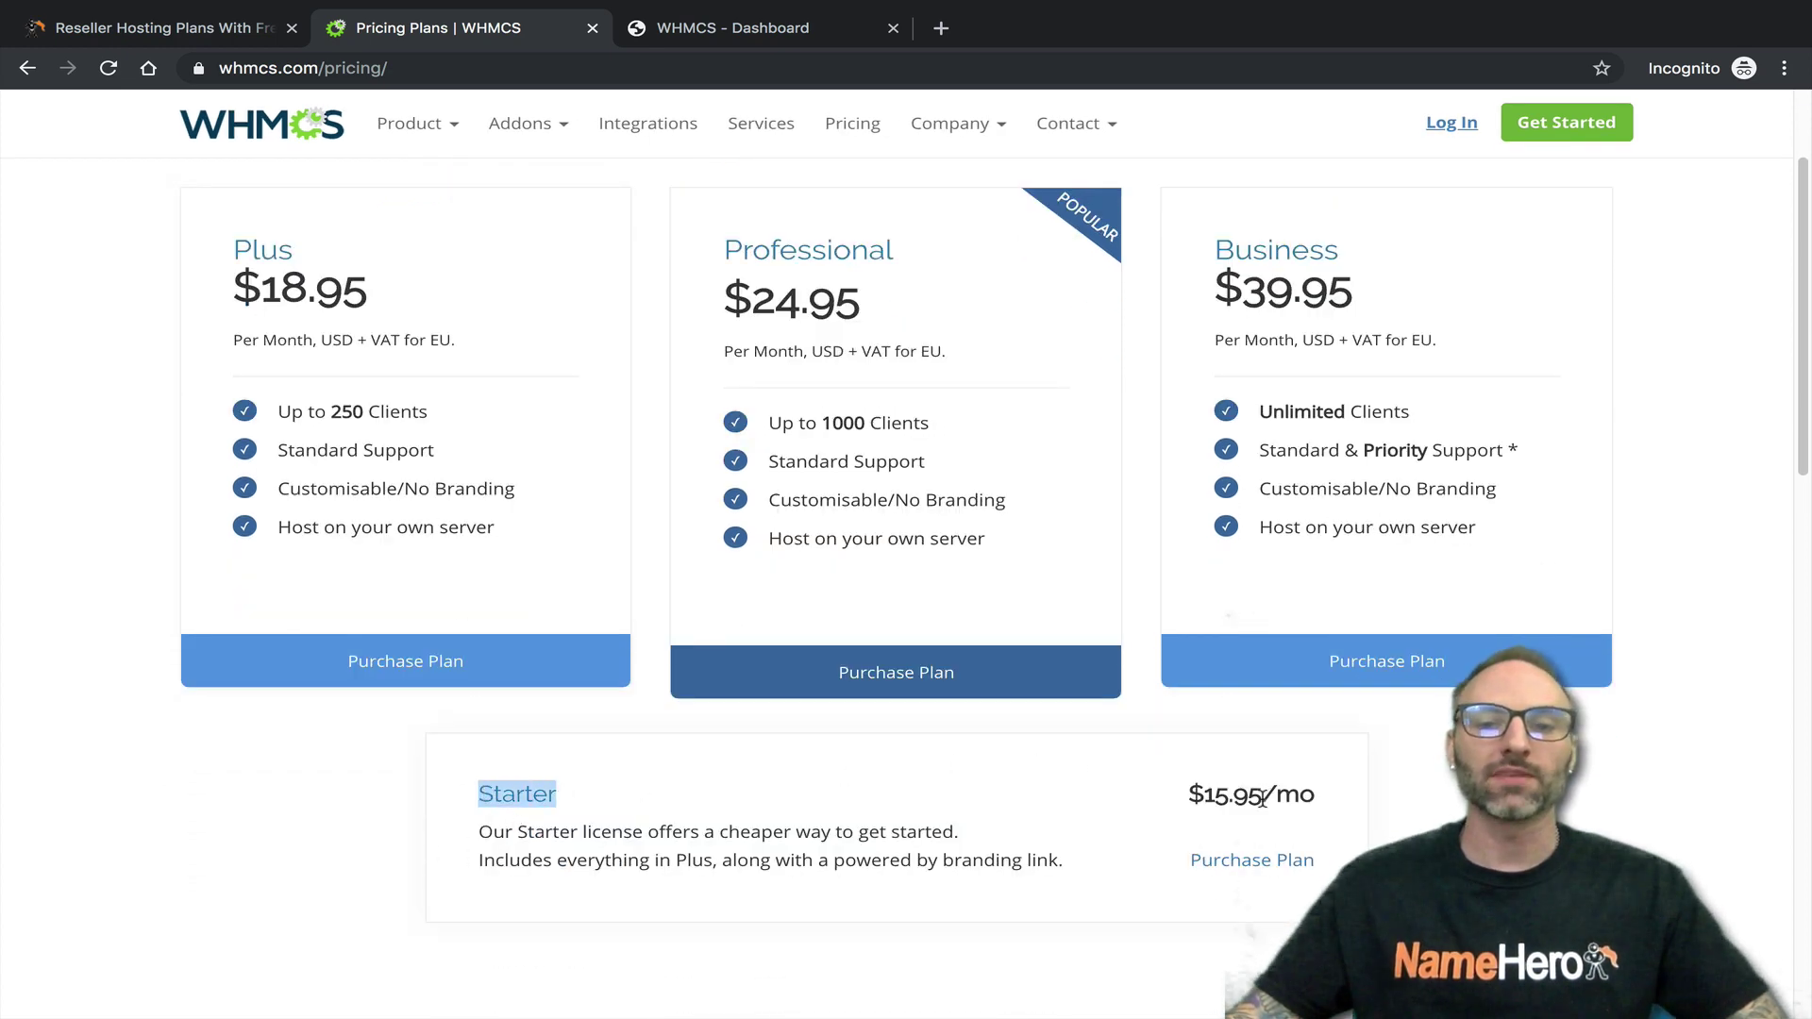
pyautogui.moveTo(1179, 799); pyautogui.dragTo(1279, 795)
pyautogui.moveTo(1279, 795); pyautogui.dragTo(1123, 800)
pyautogui.moveTo(1298, 794); pyautogui.dragTo(1153, 792)
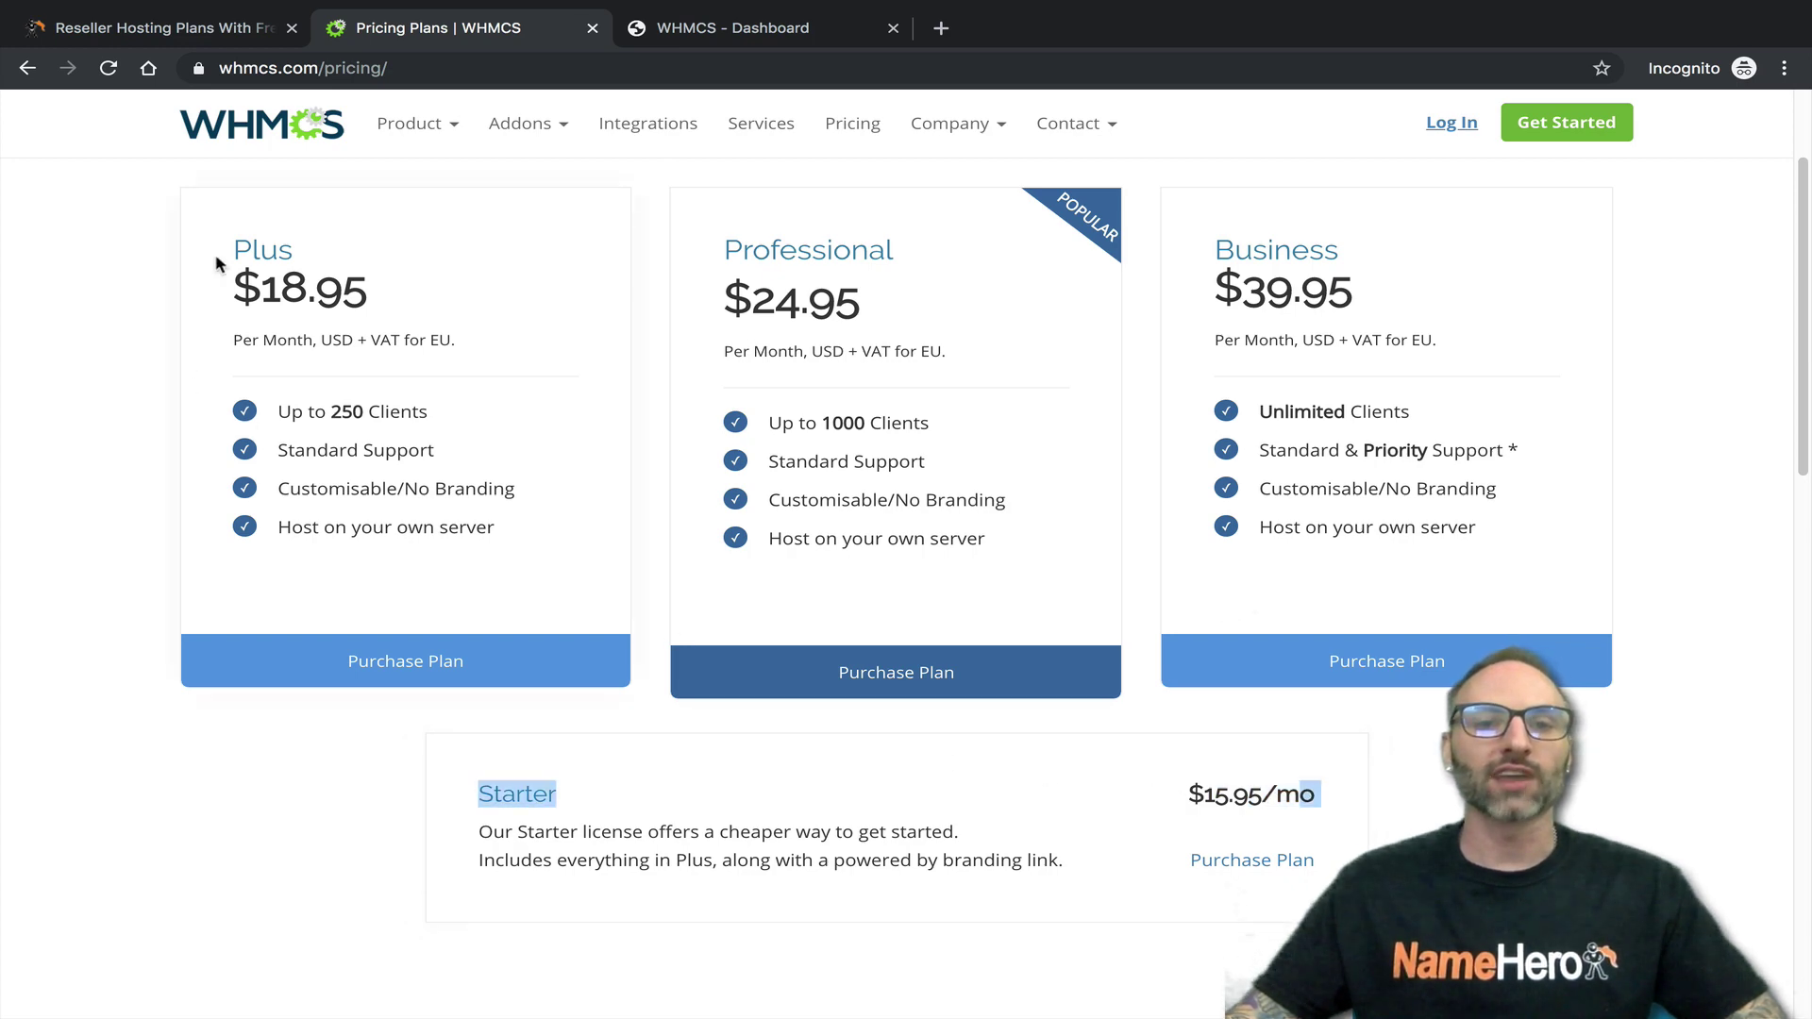
# Compare NameHero's reseller plans with the WHMCS licence prices
pyautogui.click(193, 23)
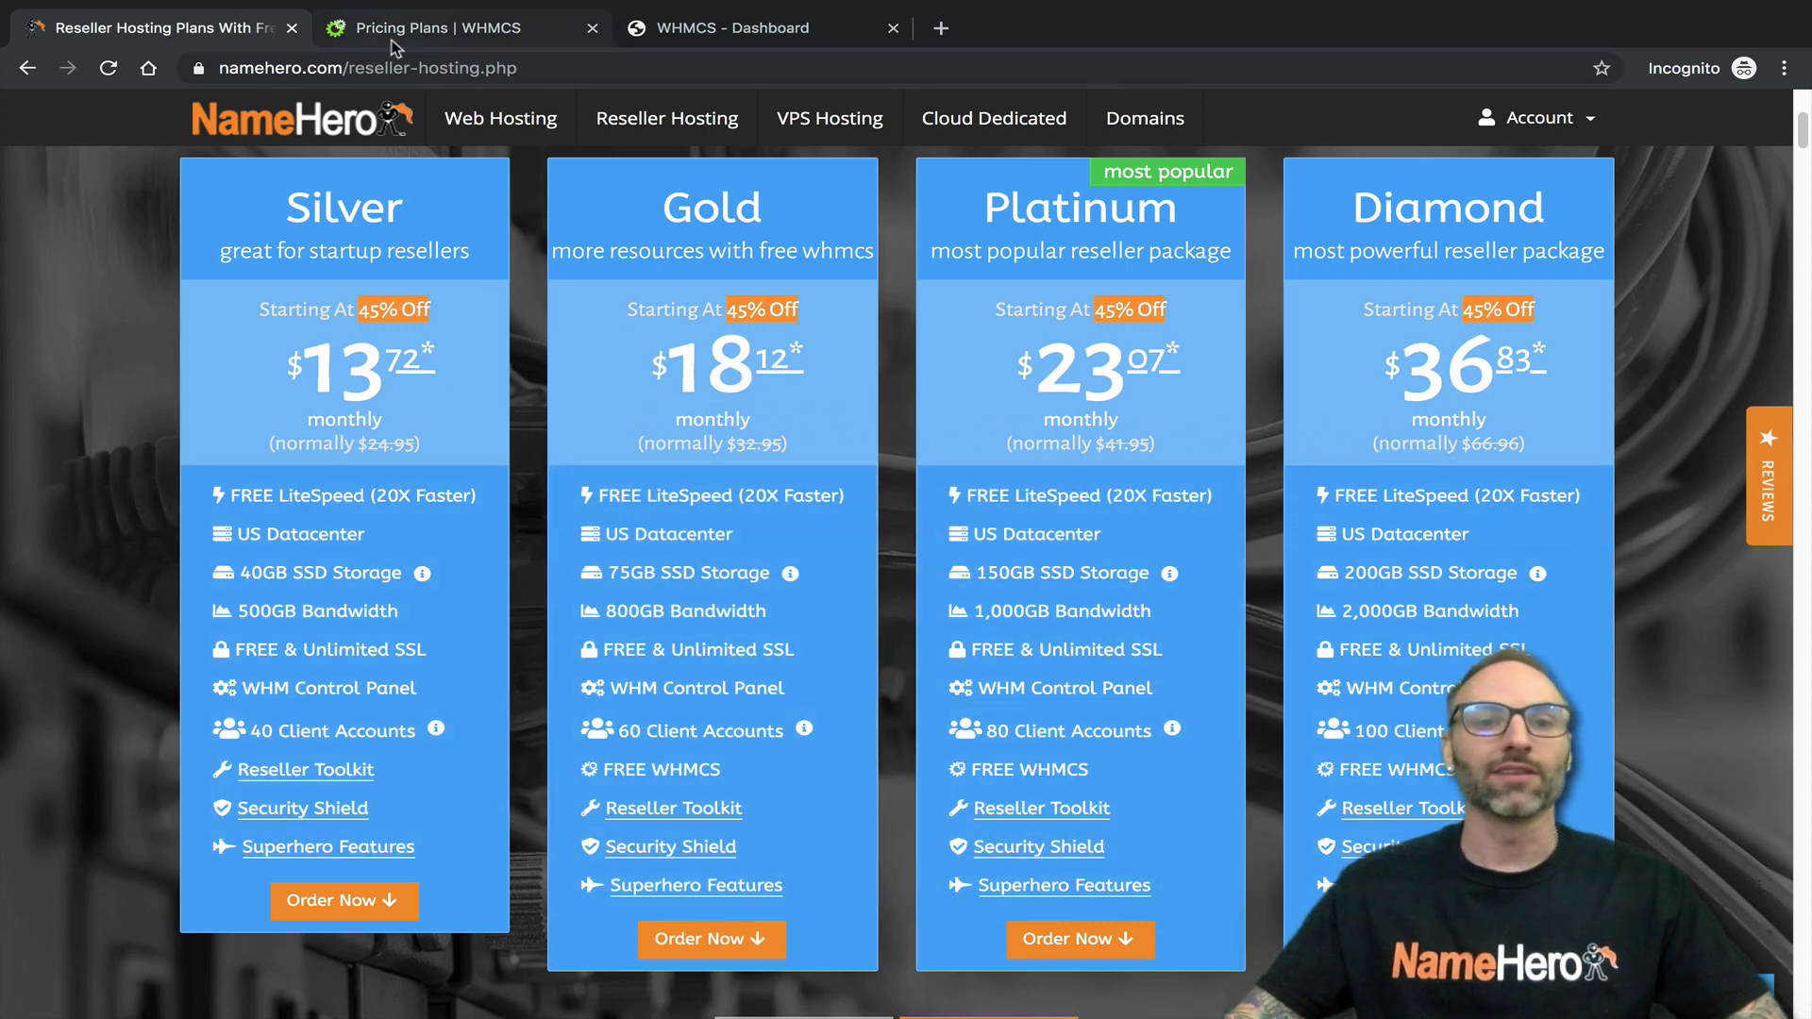
pyautogui.click(425, 27)
pyautogui.moveTo(1186, 793); pyautogui.dragTo(351, 283)
pyautogui.click(207, 30)
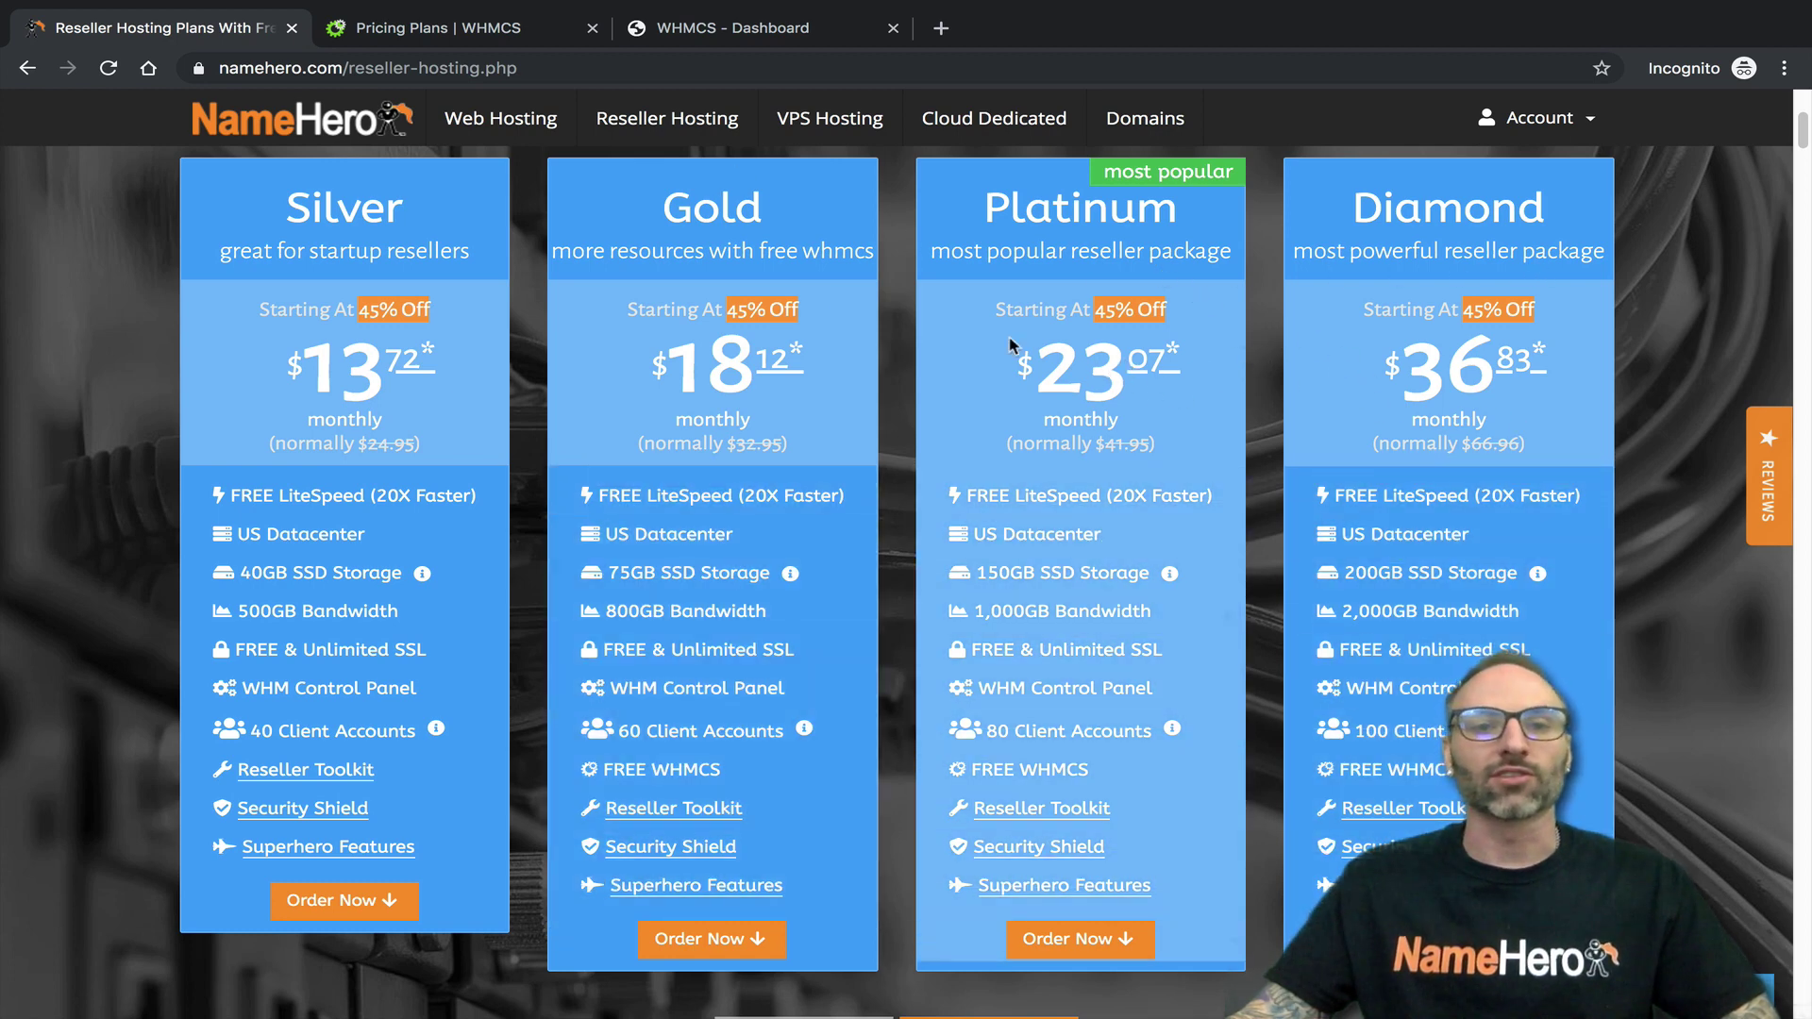
# Open the client area from the WHMCS admin dashboard and highlight its "Powered by WHMCompleteSolution" line
pyautogui.click(759, 37)
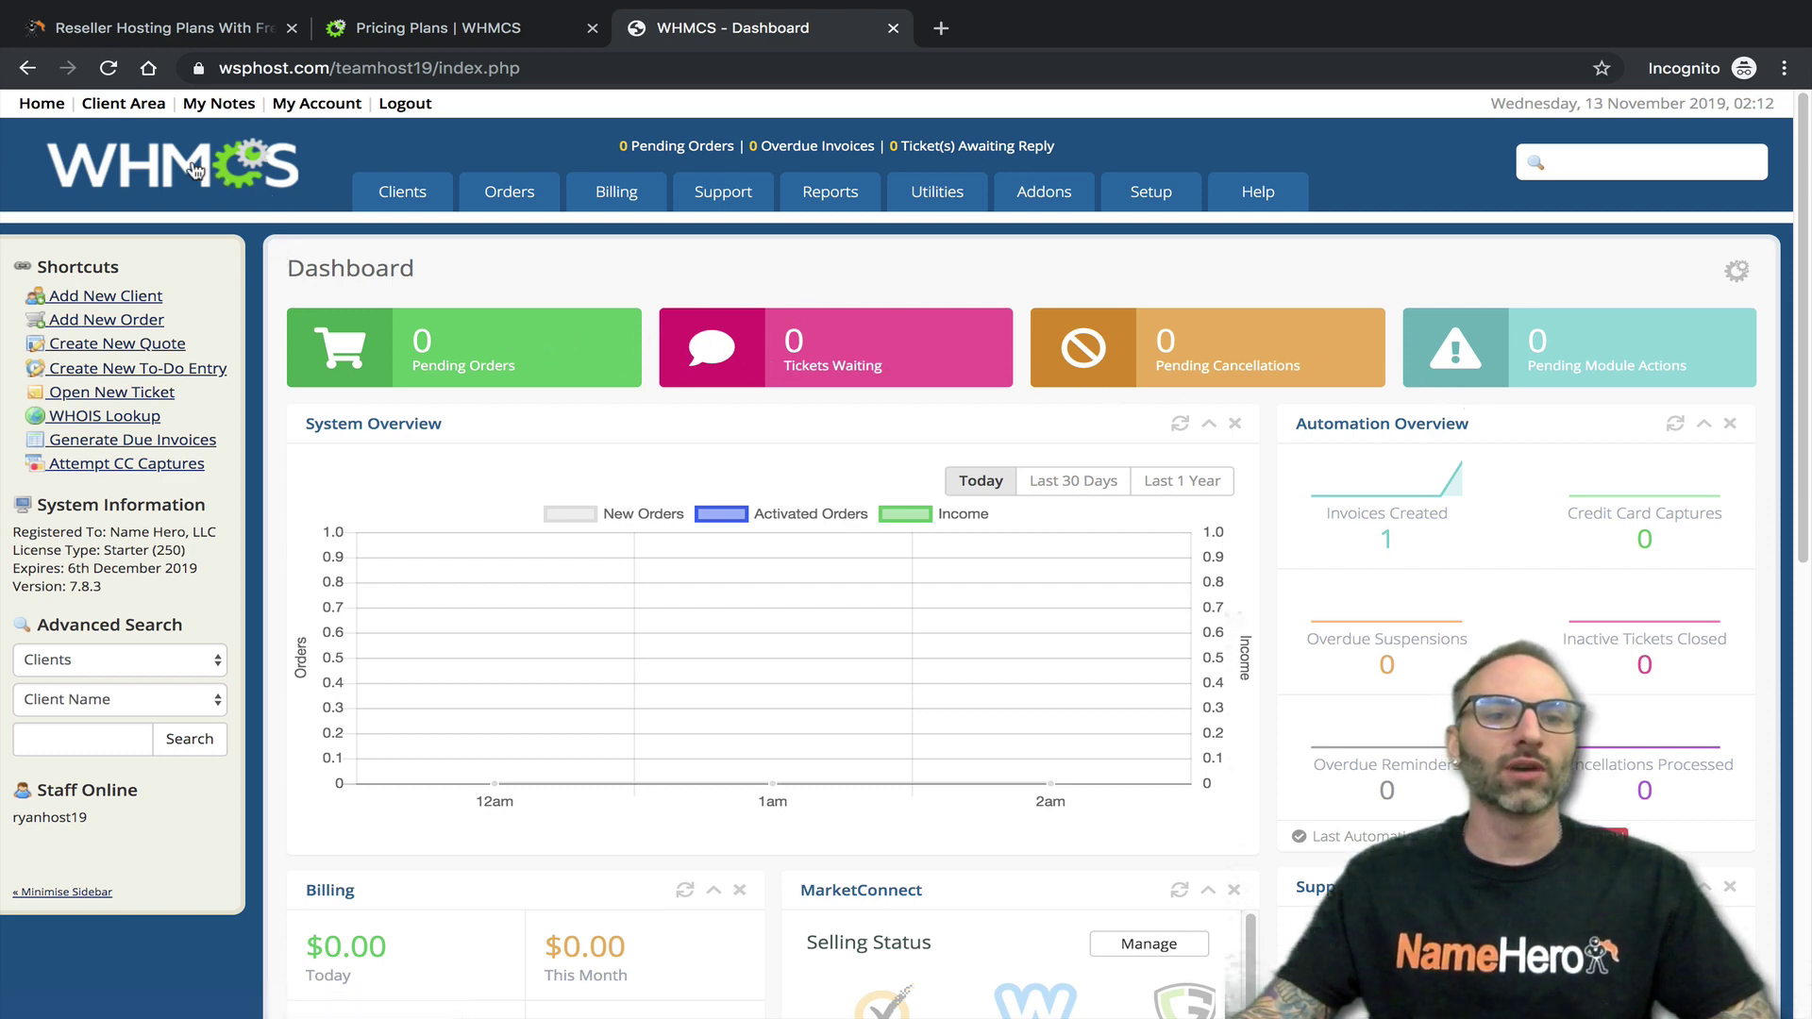
pyautogui.click(123, 103)
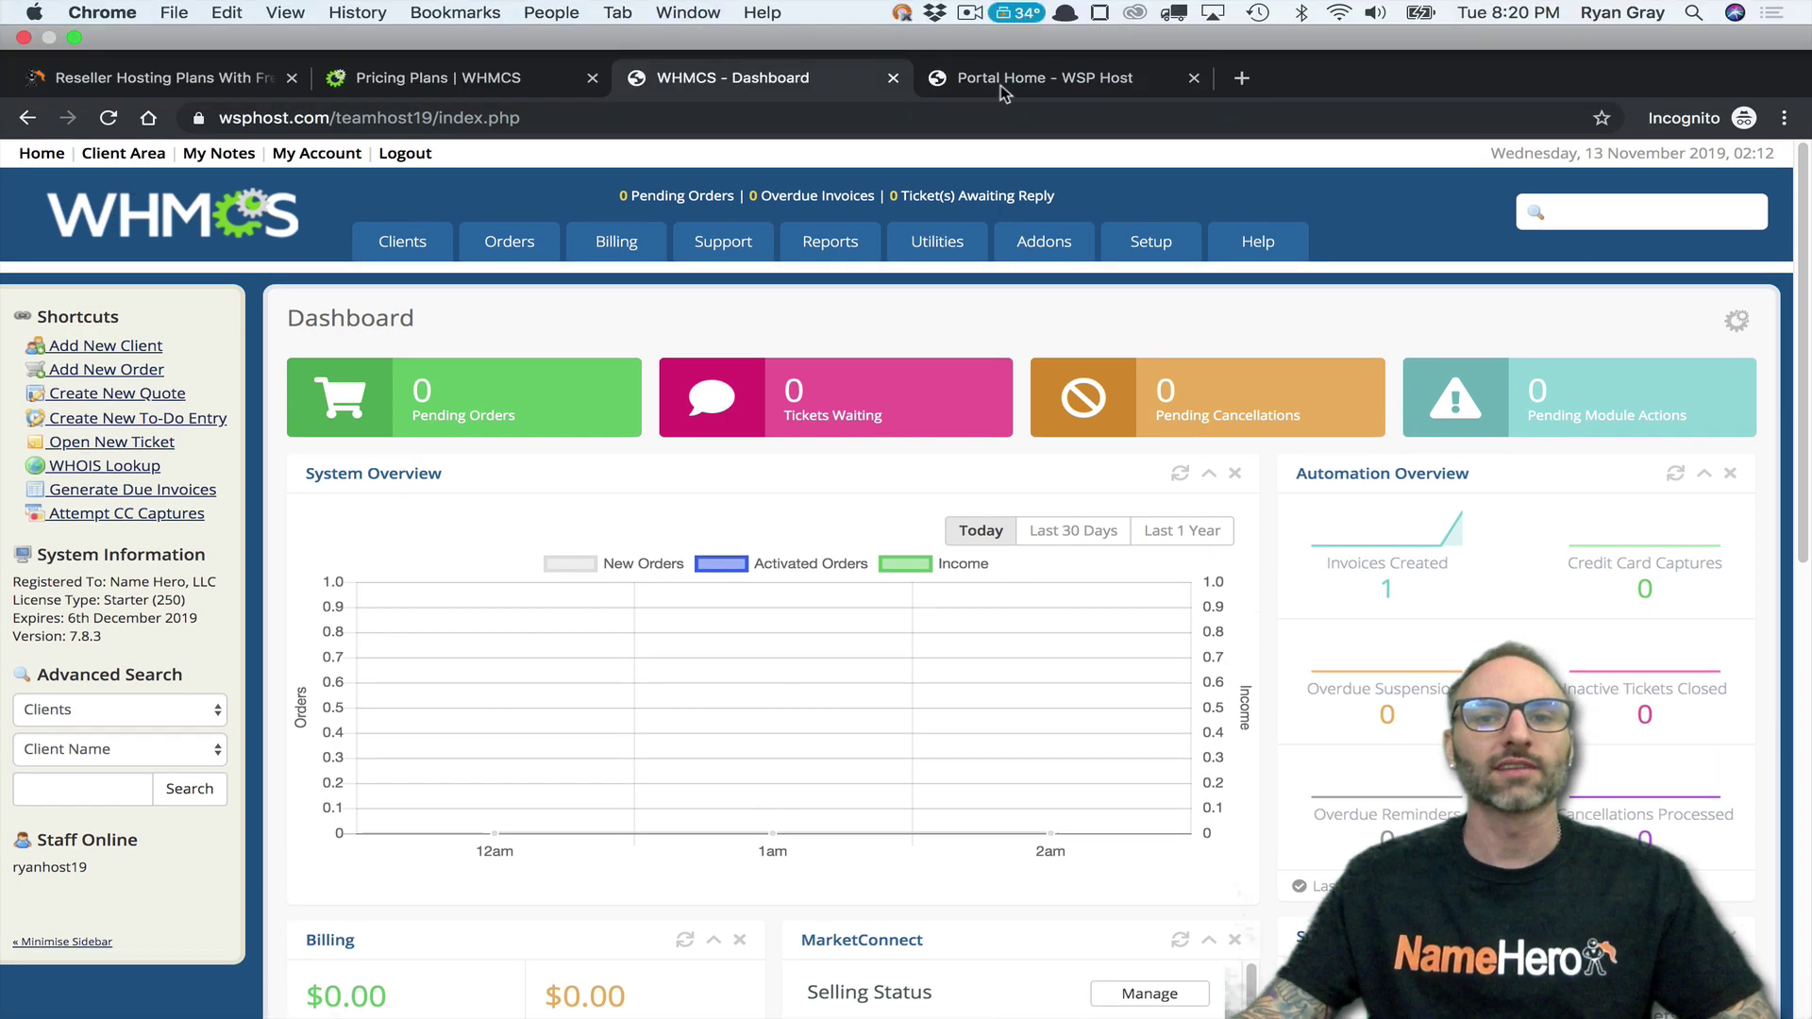
pyautogui.click(1002, 84)
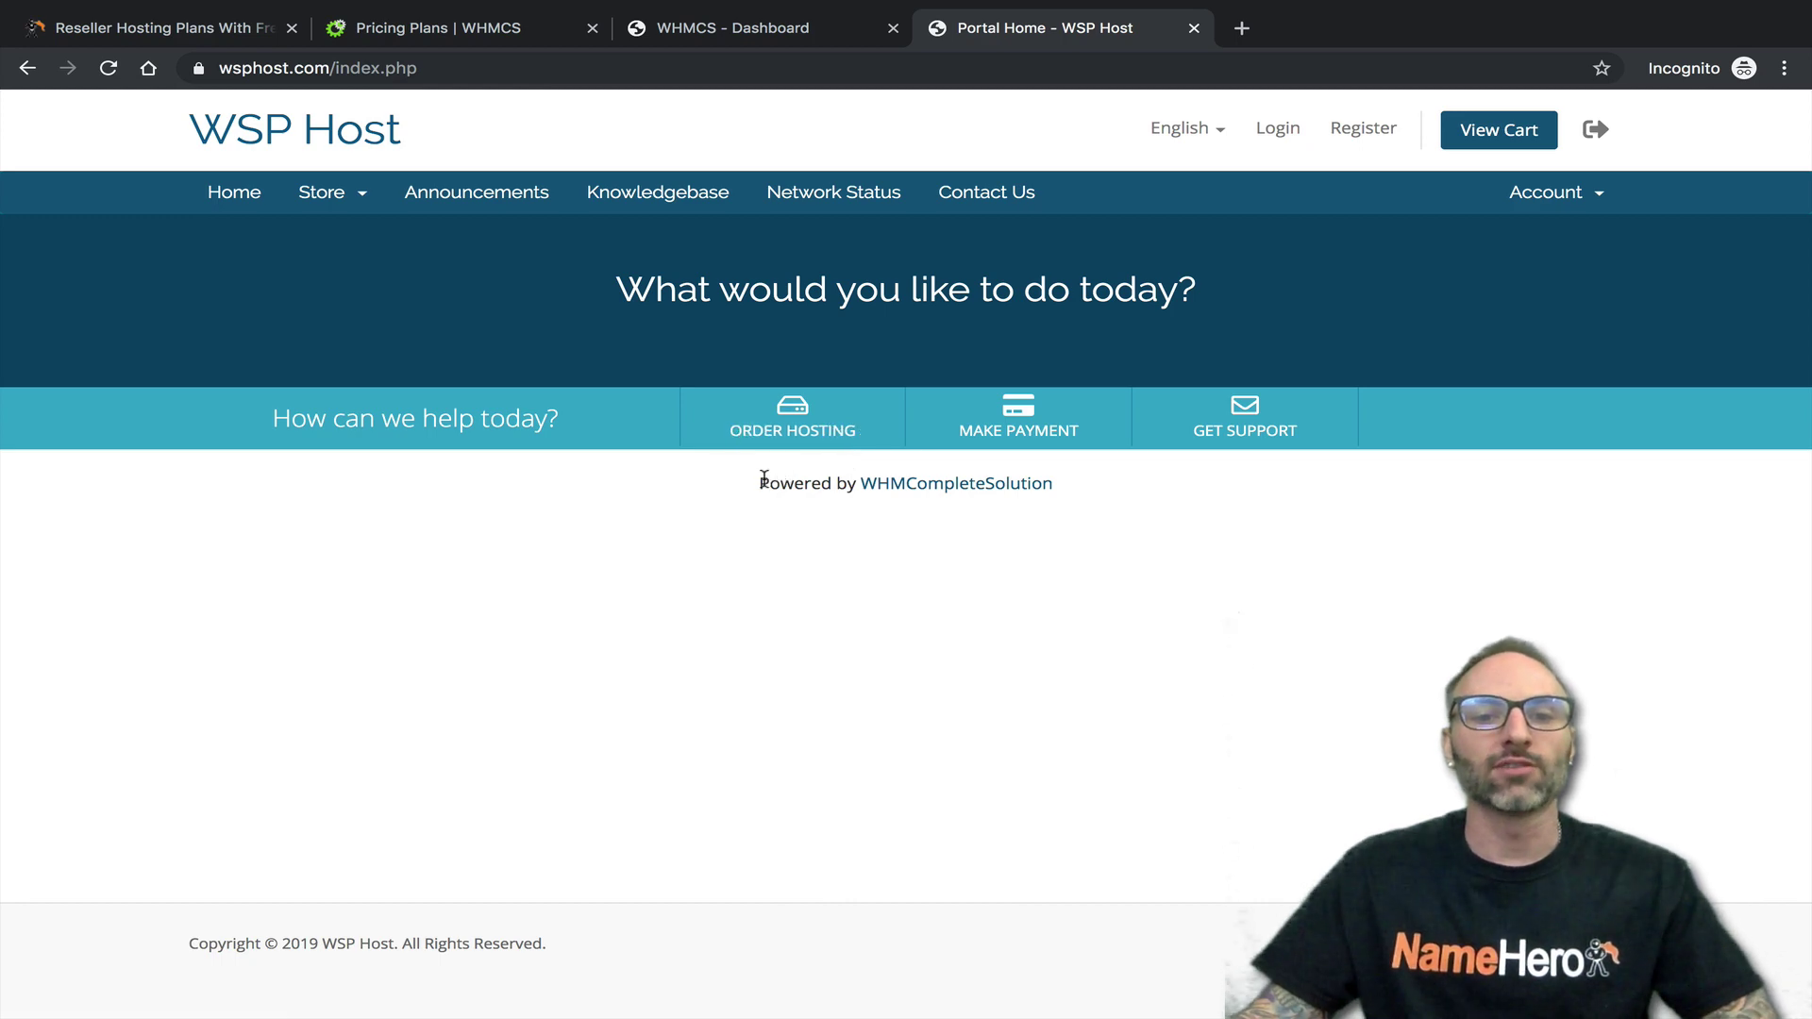
pyautogui.moveTo(758, 483); pyautogui.dragTo(1064, 483)
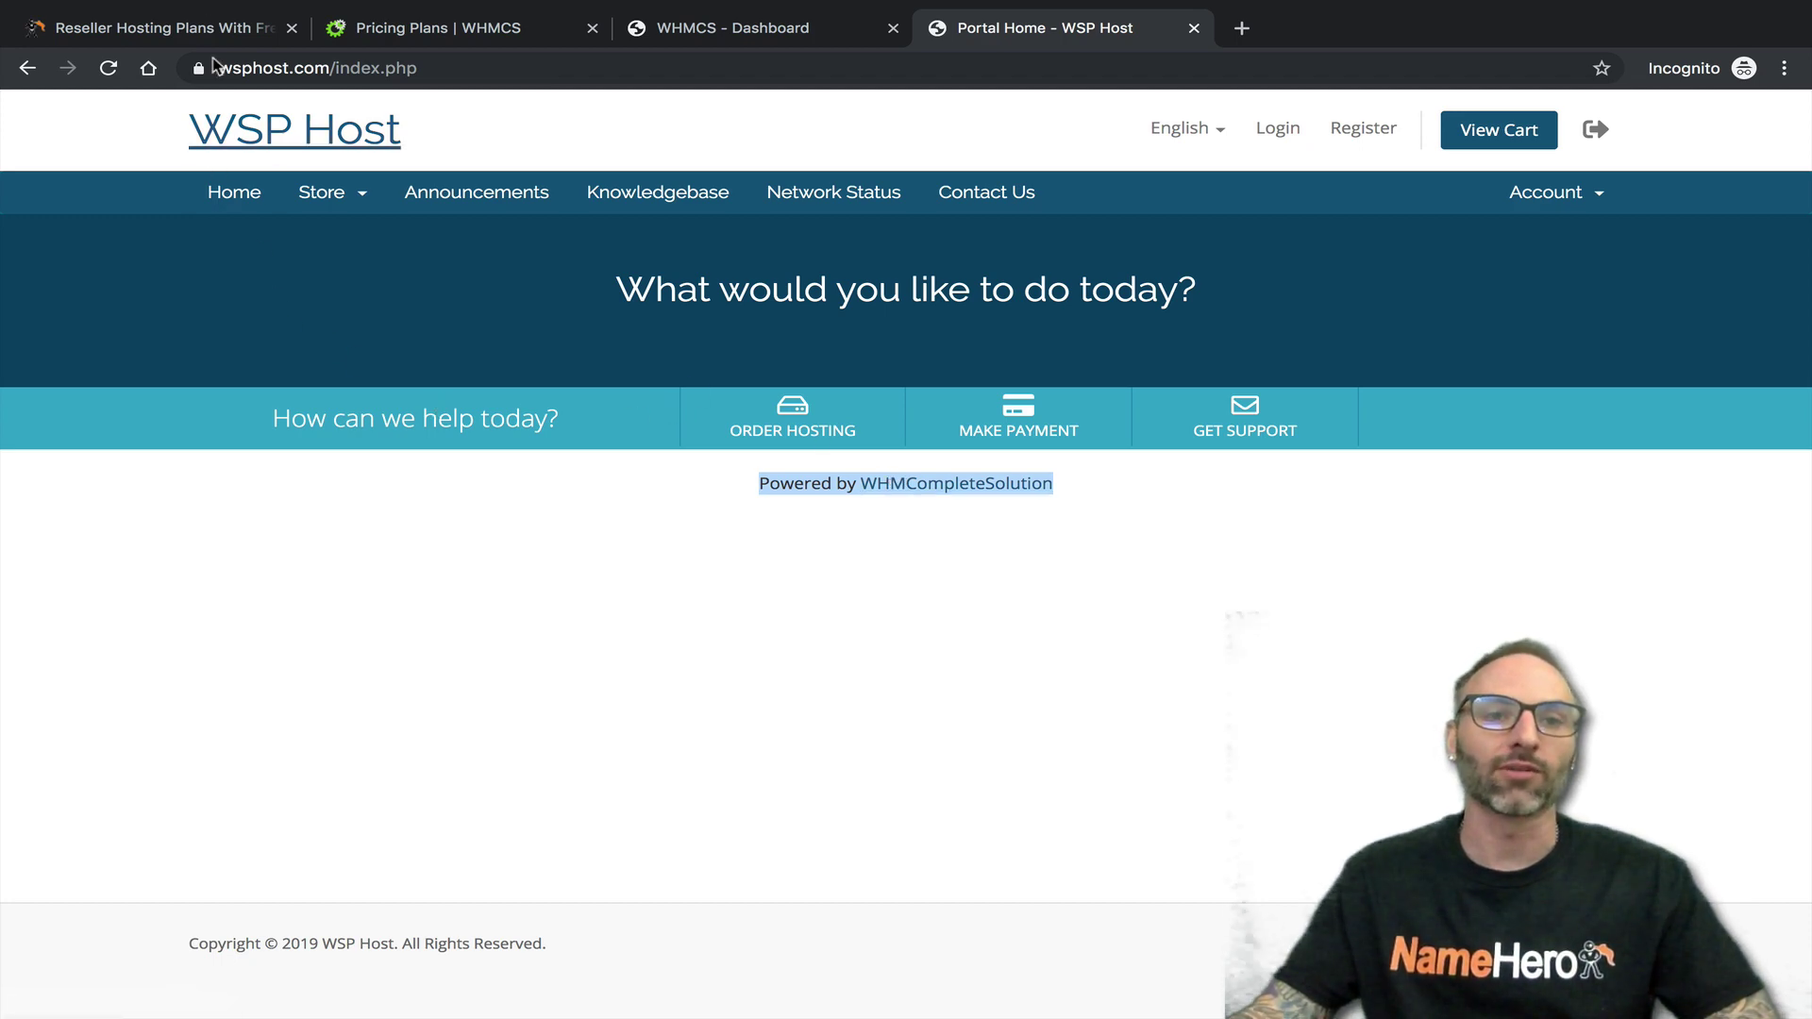
# Revisit the NameHero reseller plans and return to the WSP Host portal to inspect its WHMCS branding line
pyautogui.click(195, 26)
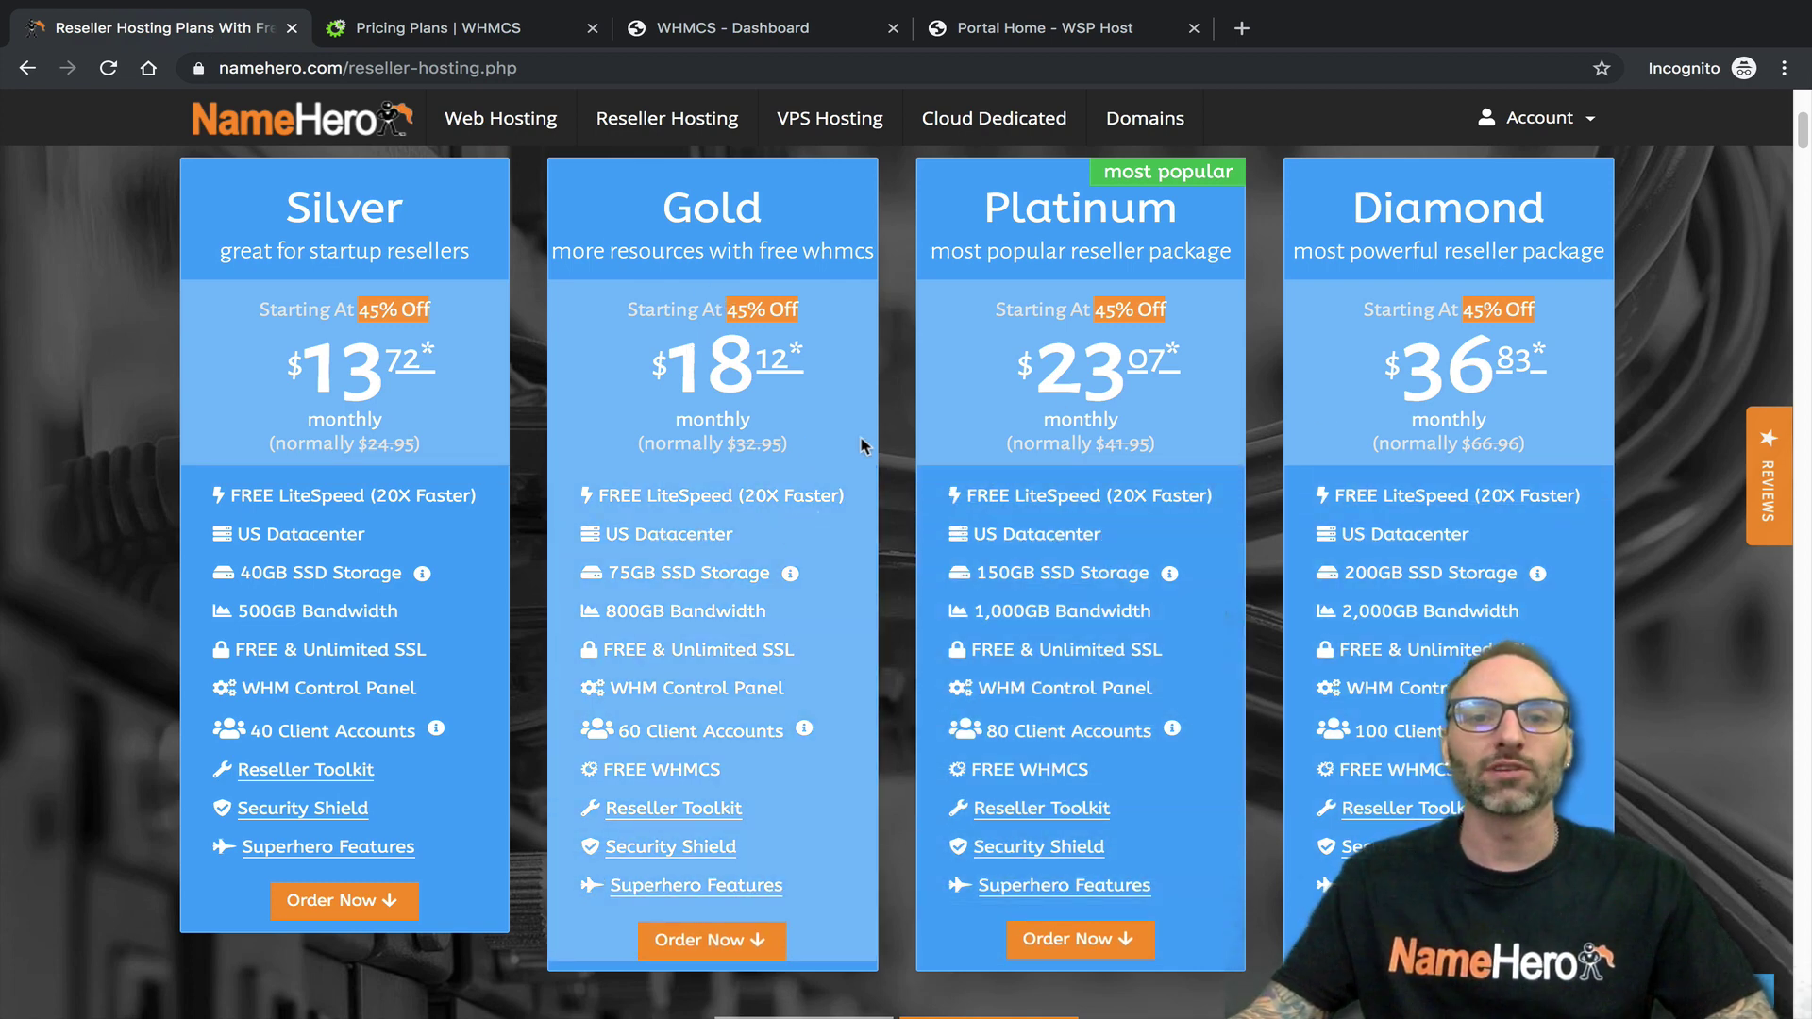
pyautogui.click(1019, 28)
pyautogui.moveTo(766, 499)
pyautogui.mouseDown()
pyautogui.moveTo(776, 477)
pyautogui.moveTo(1072, 490)
pyautogui.moveTo(743, 485)
pyautogui.mouseUp()
pyautogui.click(1095, 489)
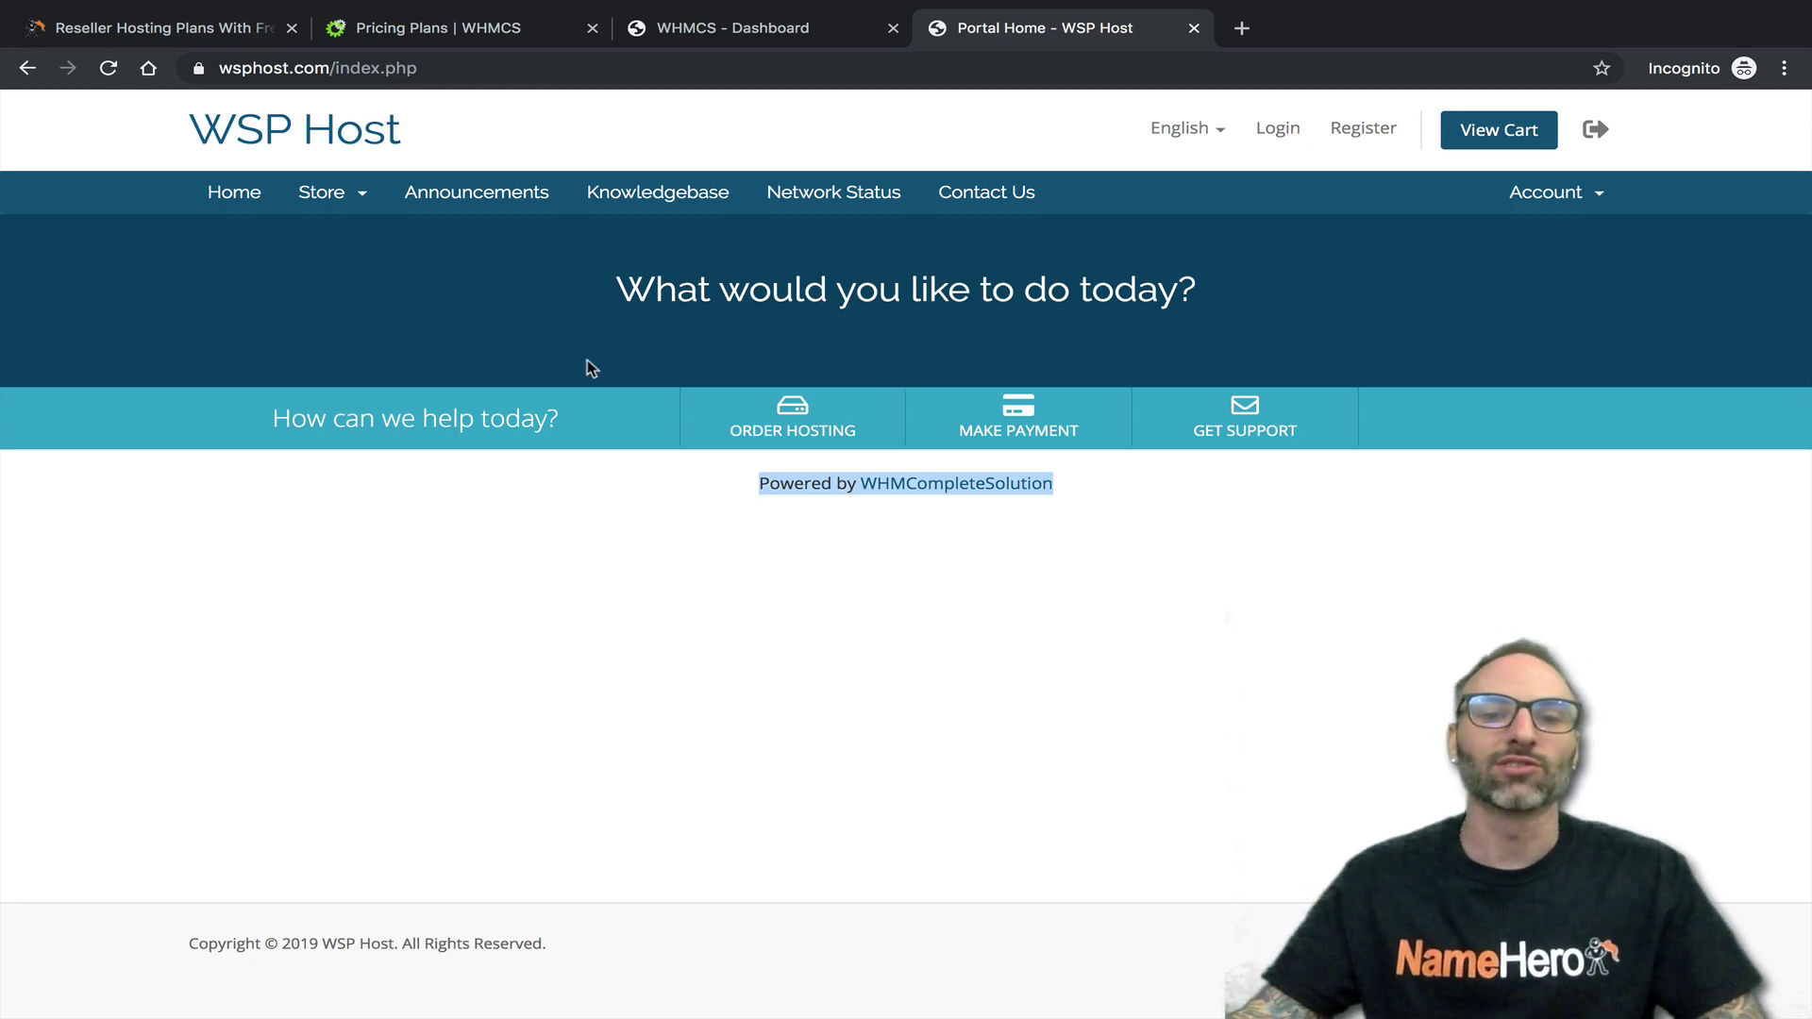
pyautogui.click(763, 481)
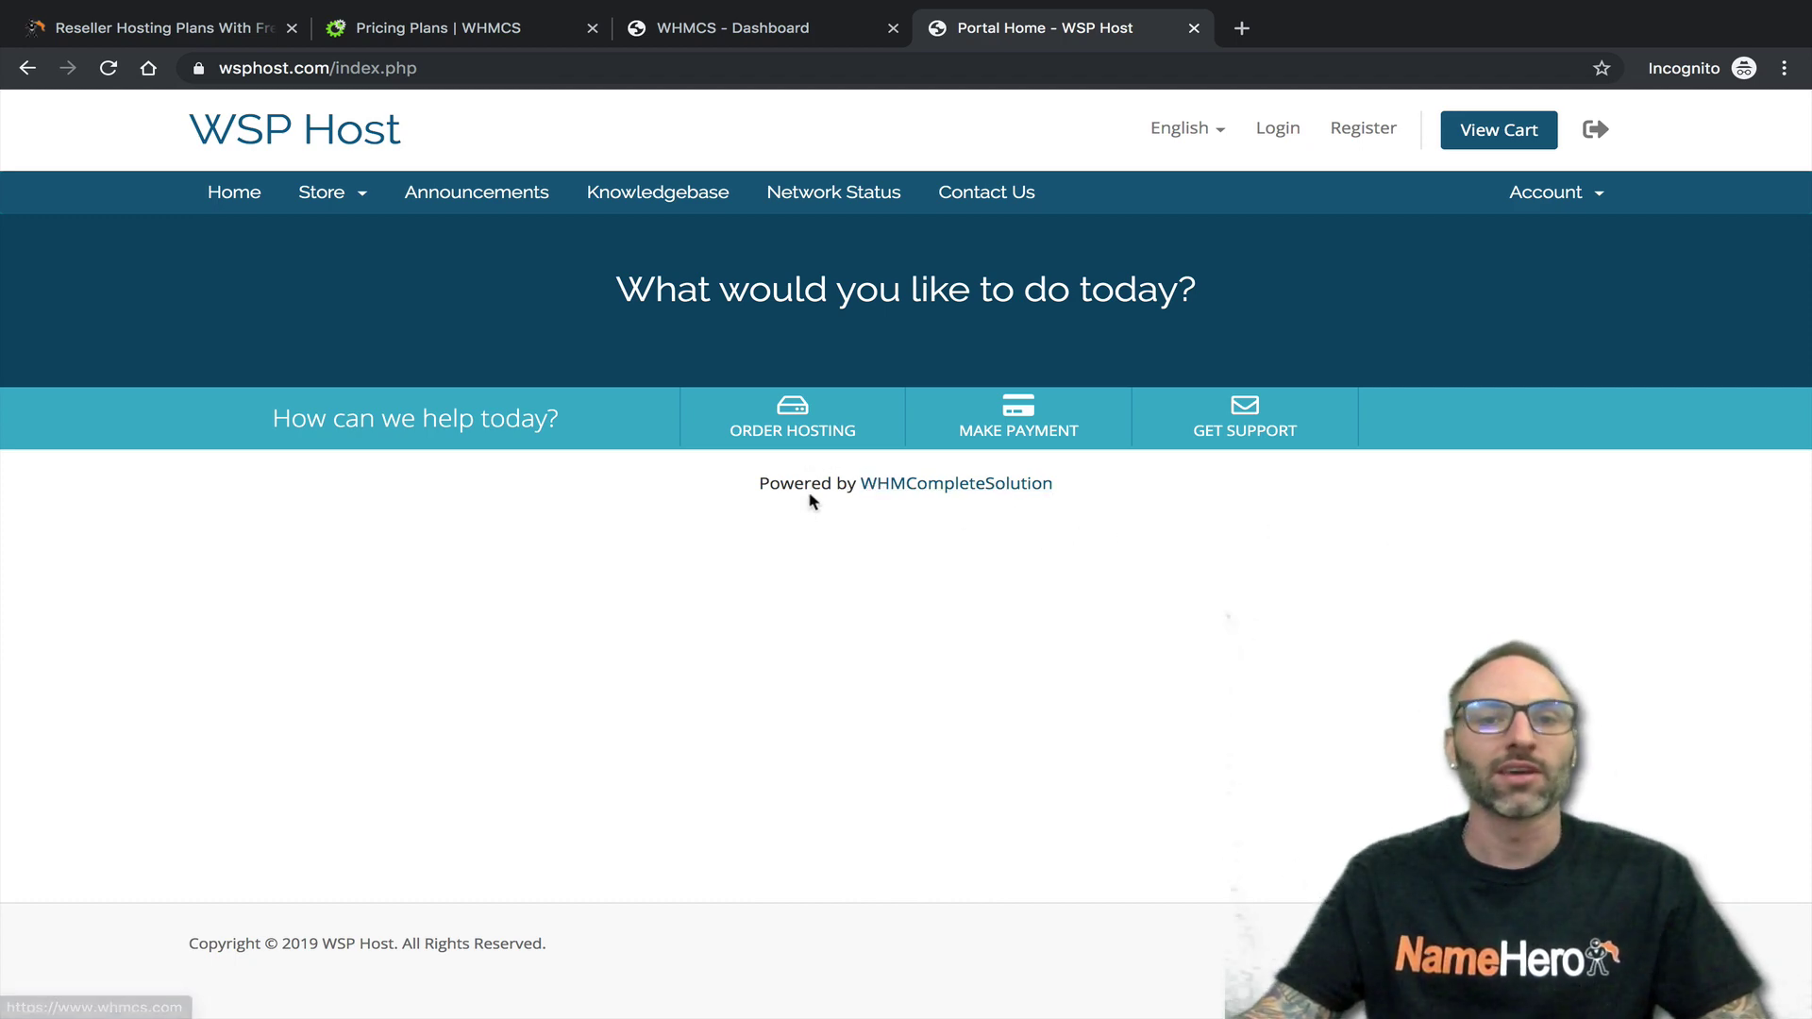
# Check the Plus licence price on the WHMCS pricing page and open the hosting order page in the WSP Host portal
pyautogui.click(472, 26)
pyautogui.moveTo(247, 294)
pyautogui.mouseDown()
pyautogui.moveTo(363, 289)
pyautogui.moveTo(274, 280)
pyautogui.mouseUp()
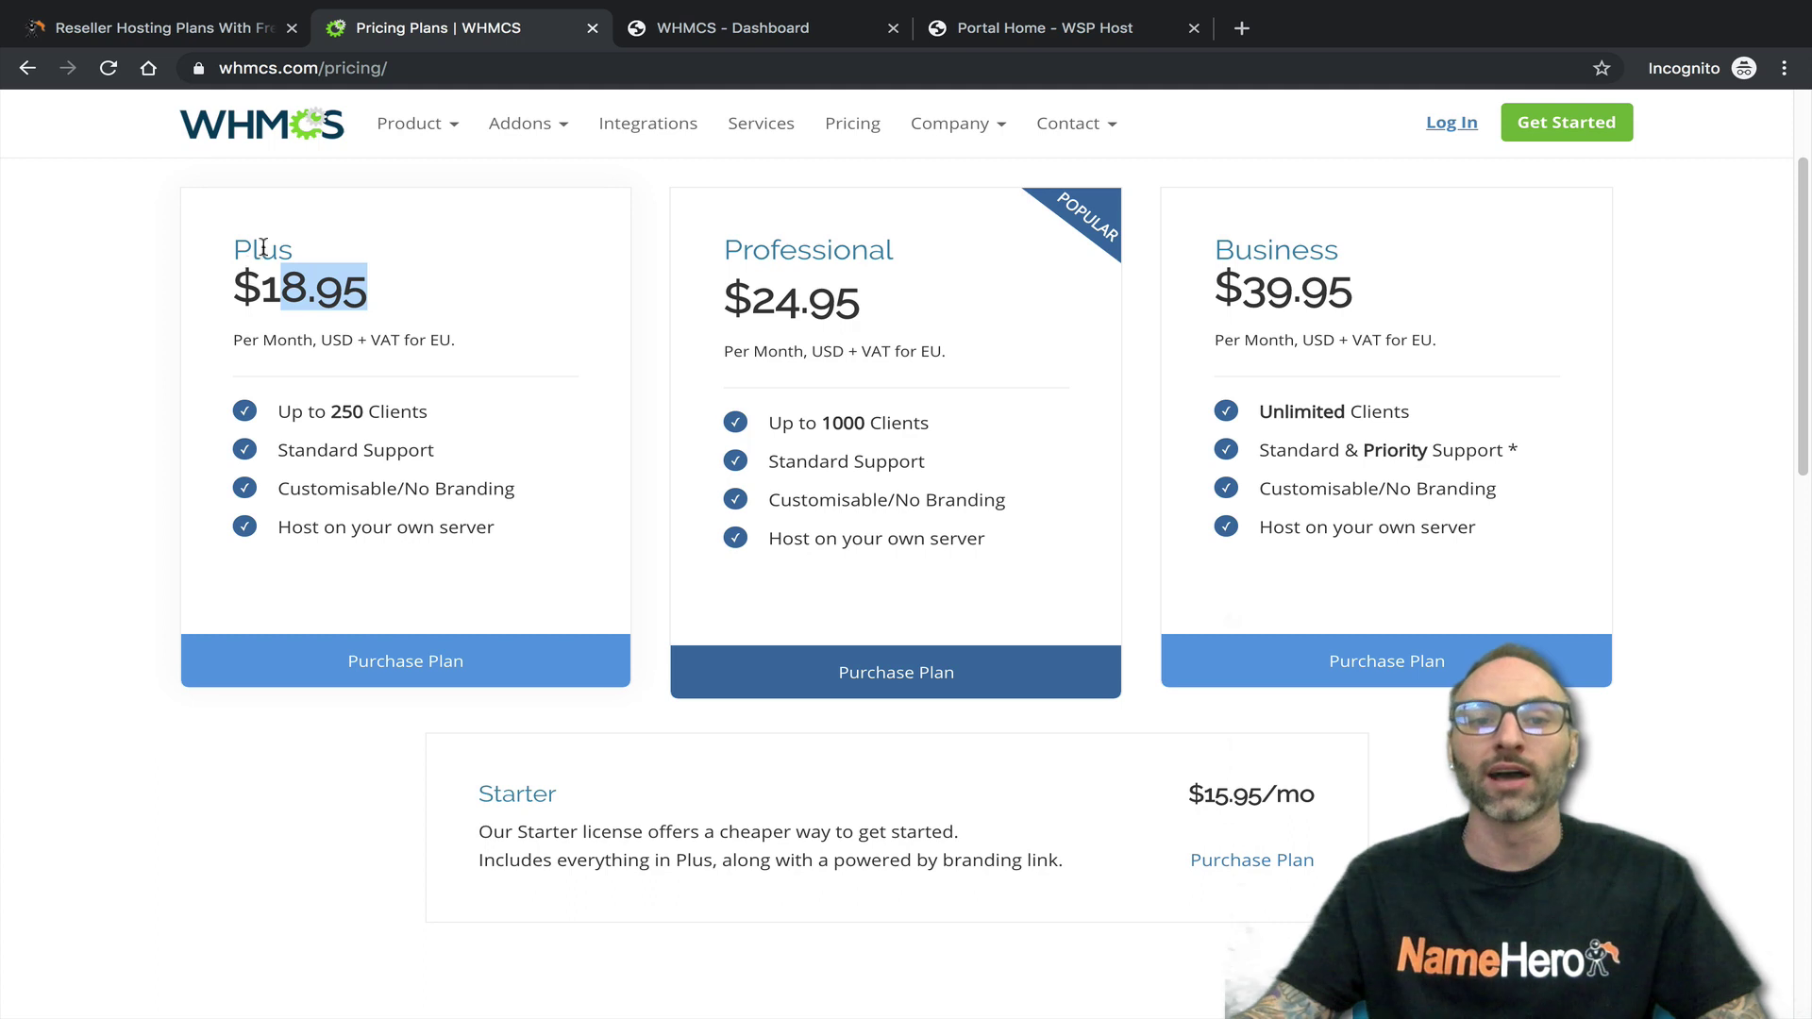
pyautogui.click(1039, 28)
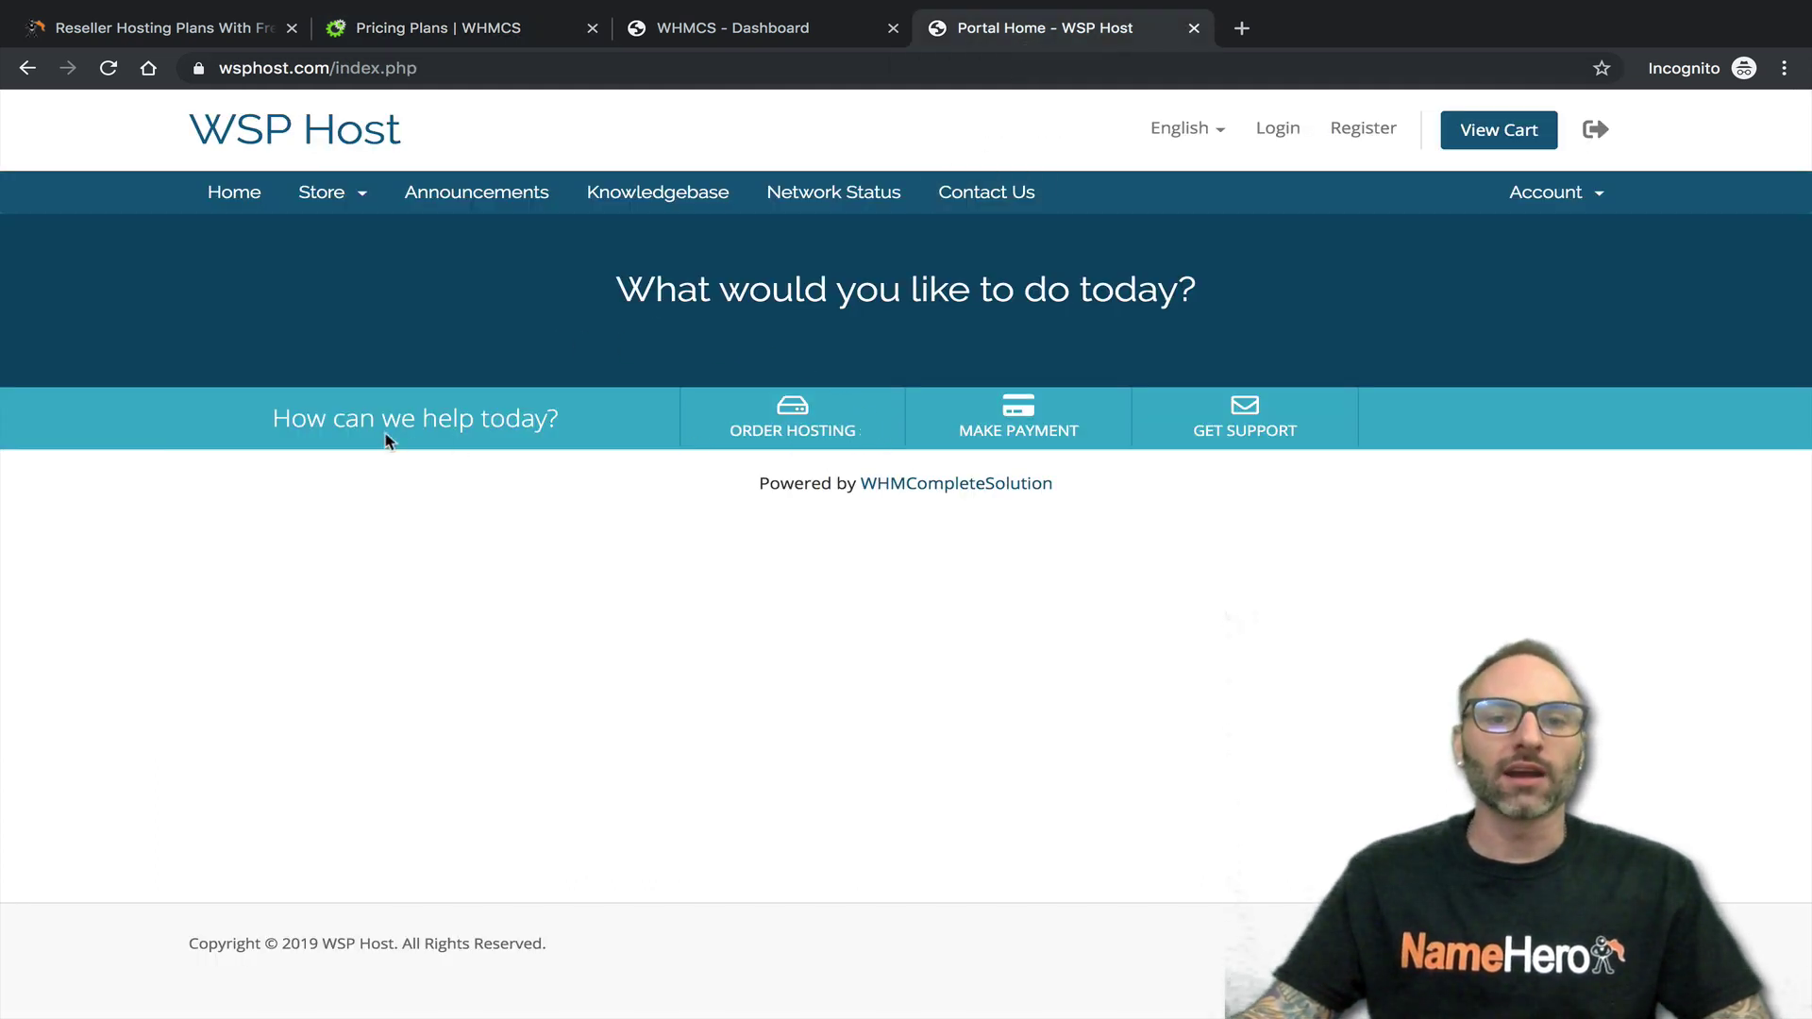
pyautogui.click(783, 422)
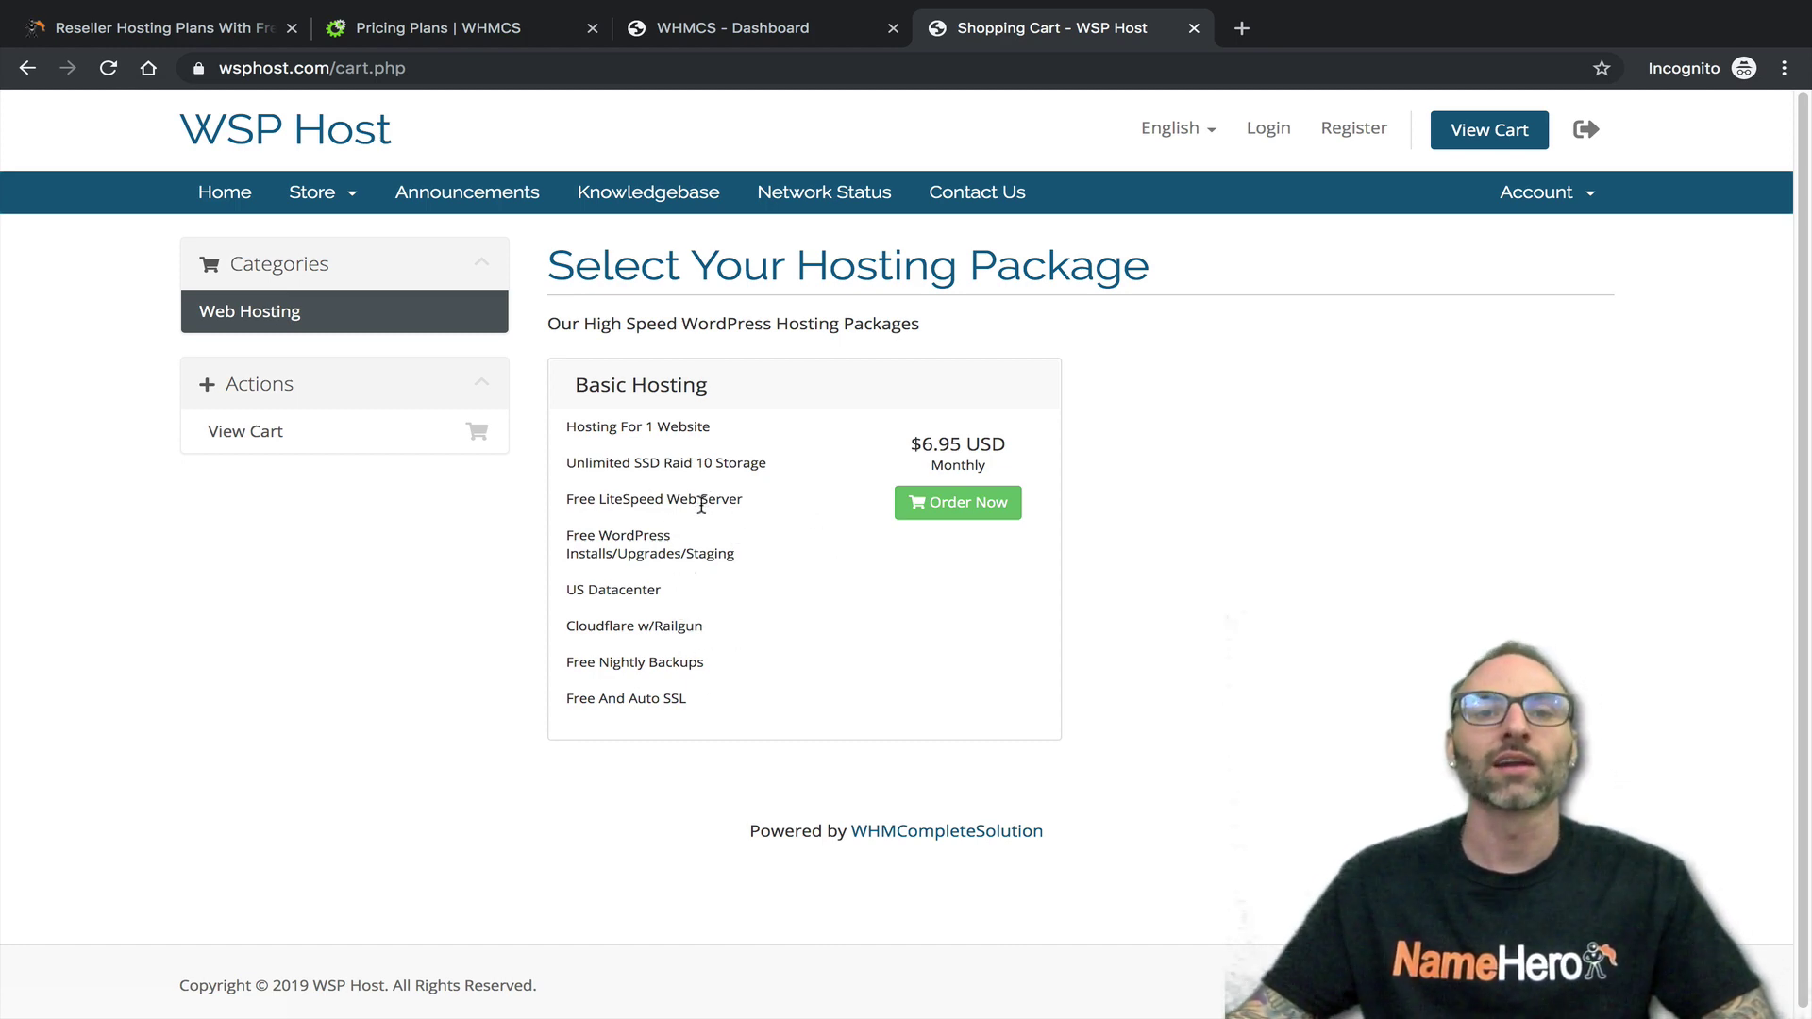
# Open the Products/Services configuration page in the WHMCS admin area
pyautogui.click(710, 30)
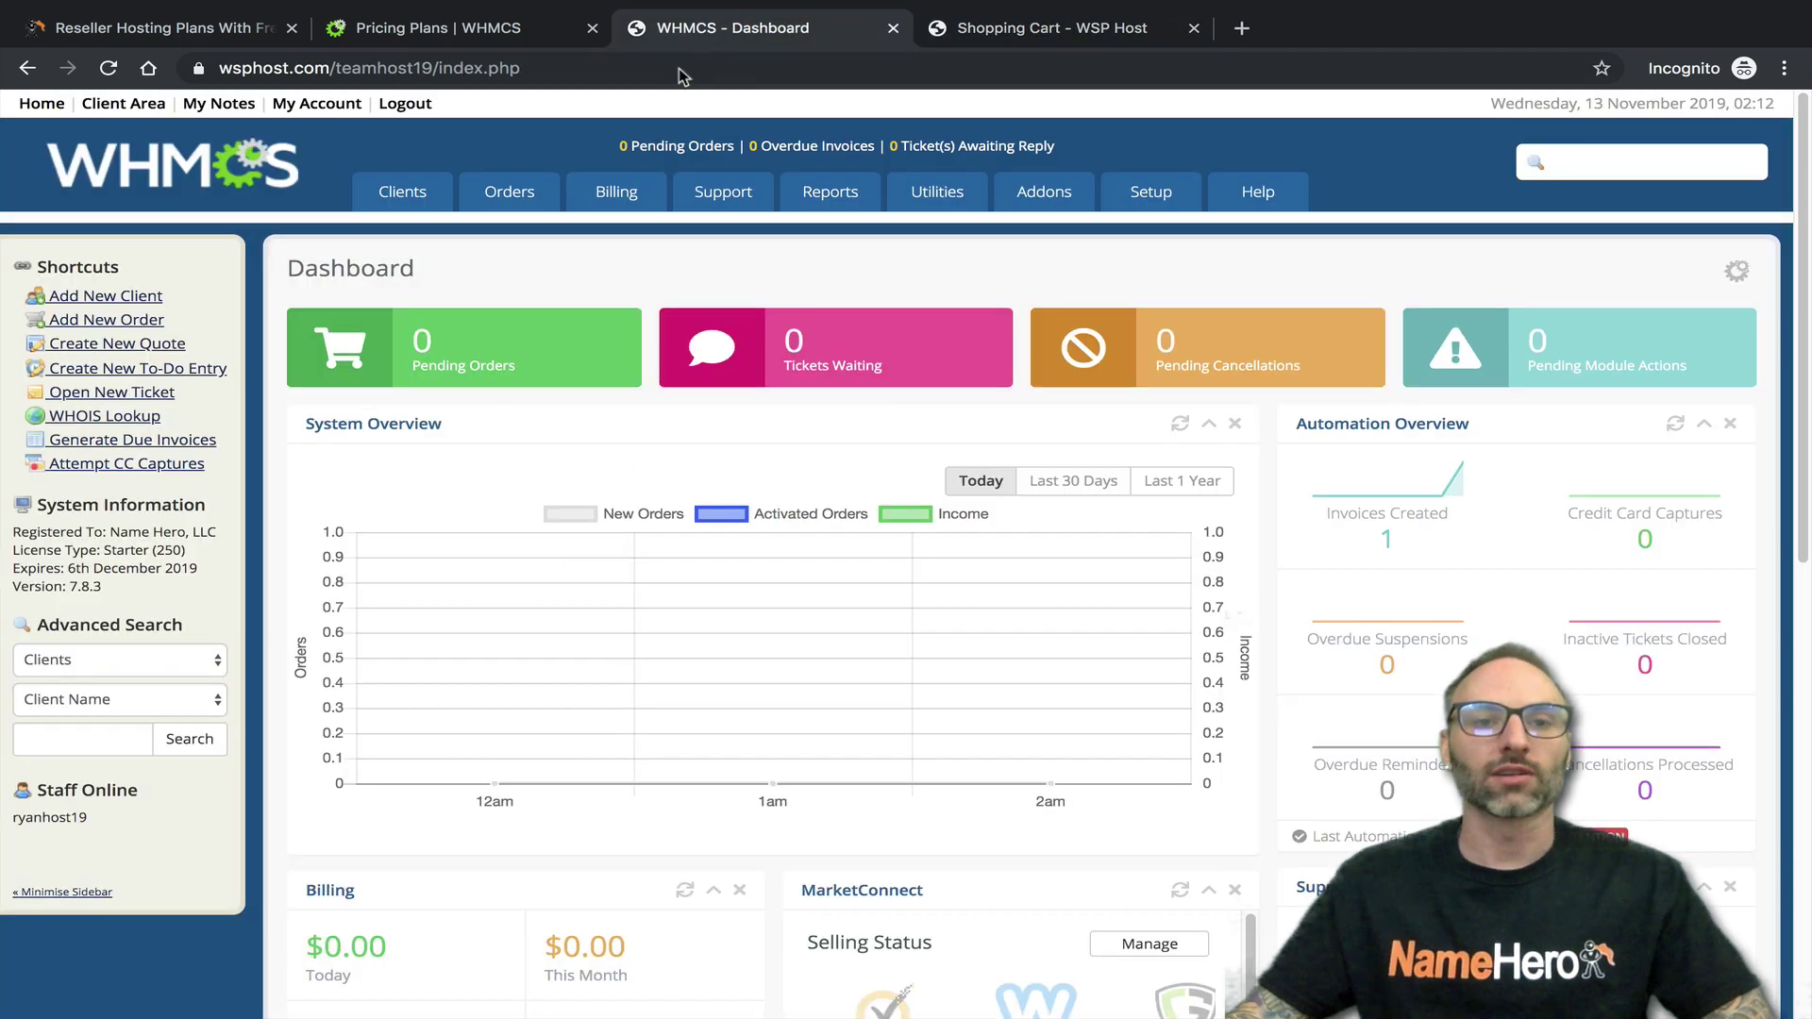
pyautogui.moveTo(717, 200)
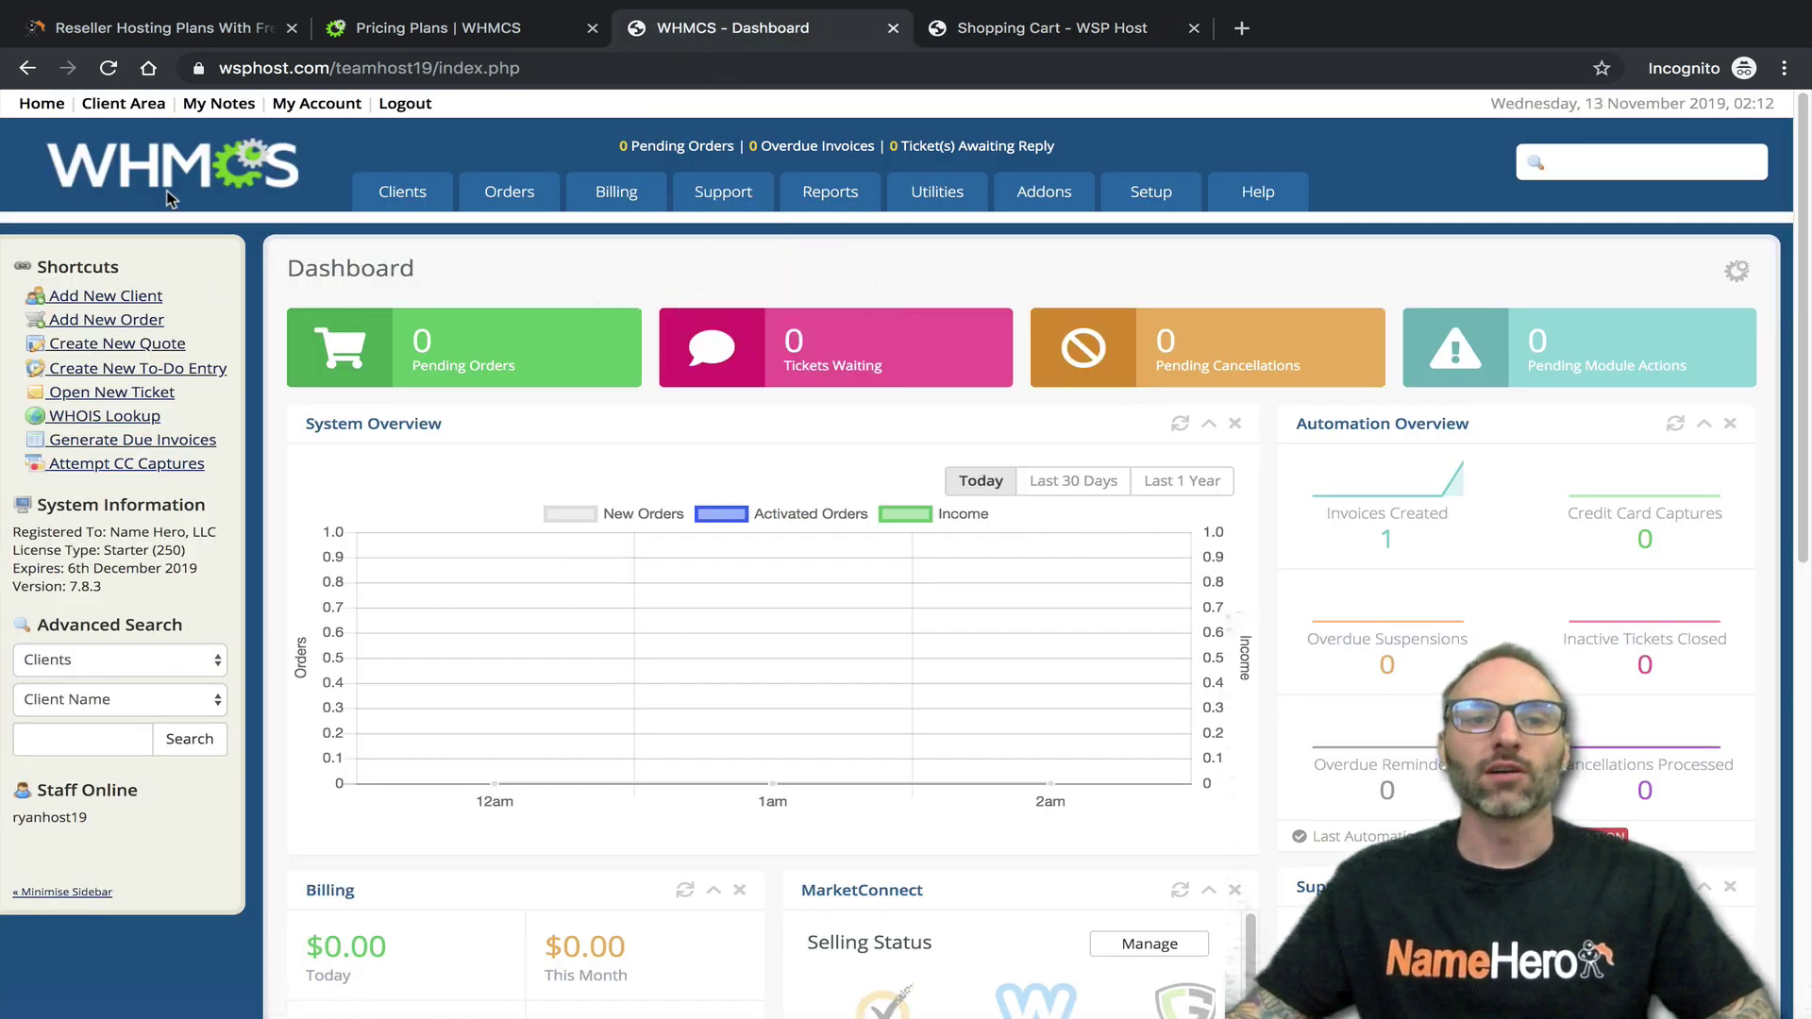
pyautogui.moveTo(366, 221)
pyautogui.moveTo(1151, 193)
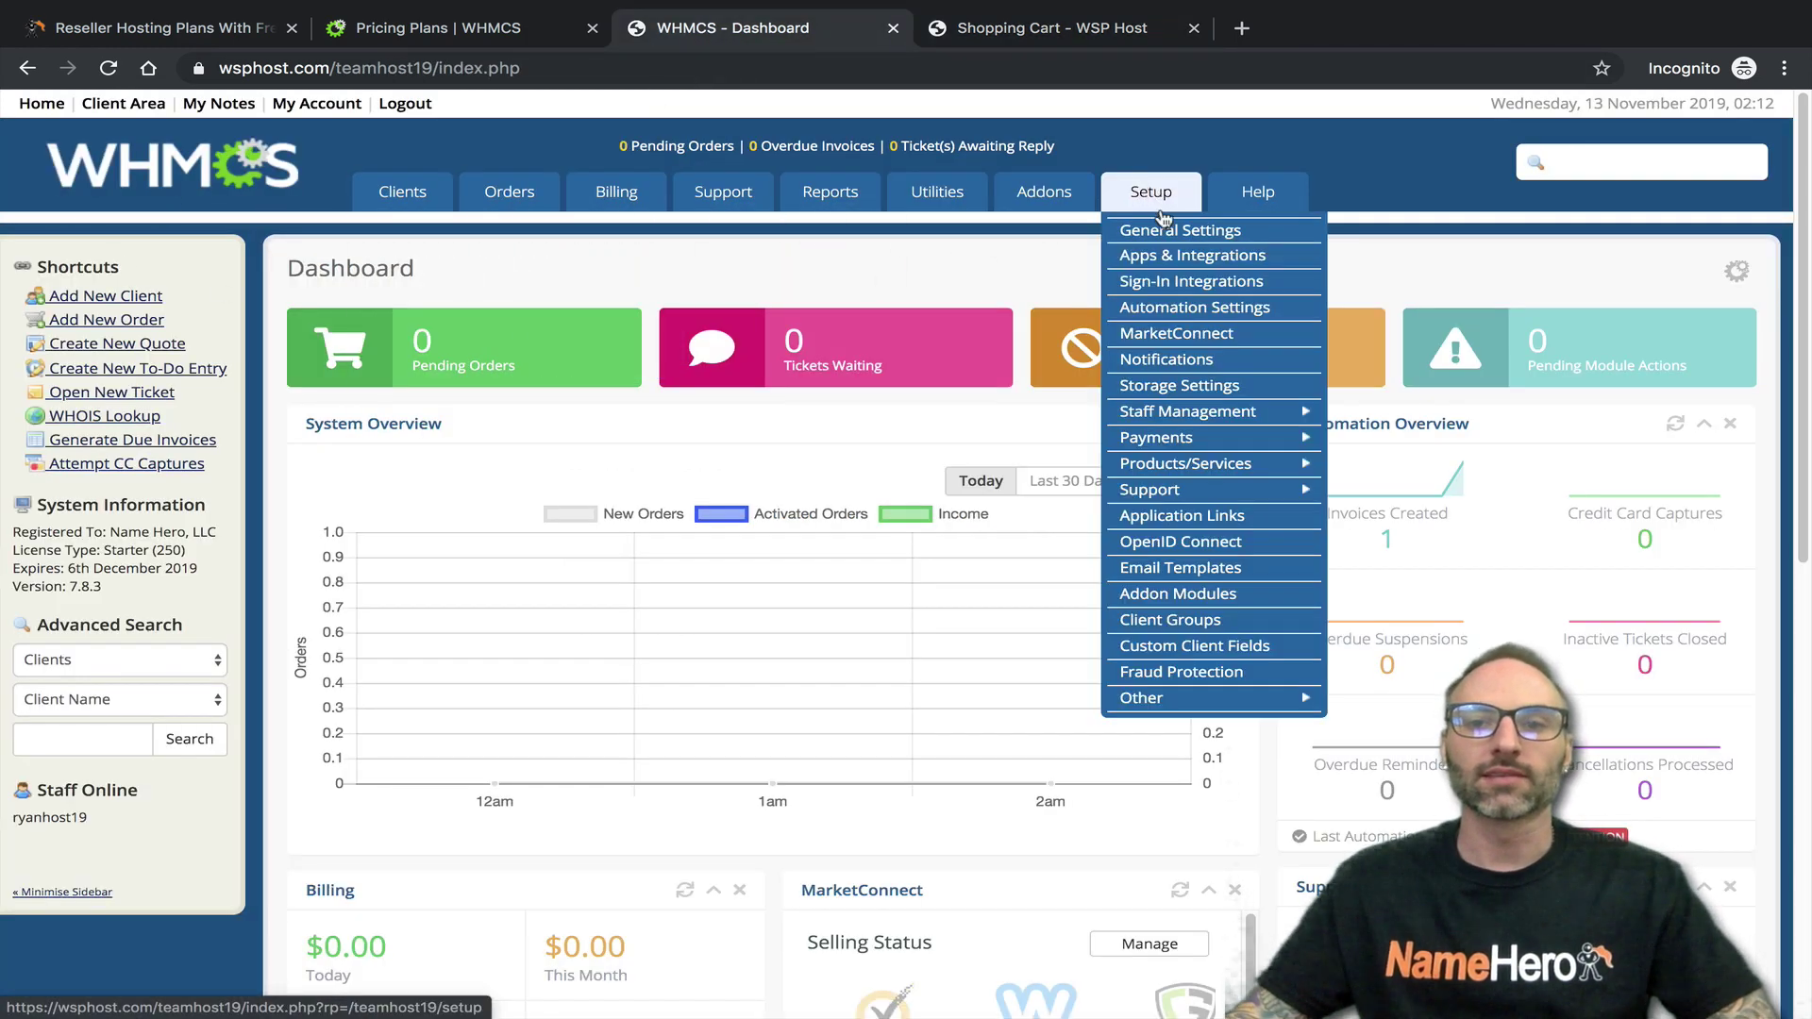
pyautogui.moveTo(1203, 465)
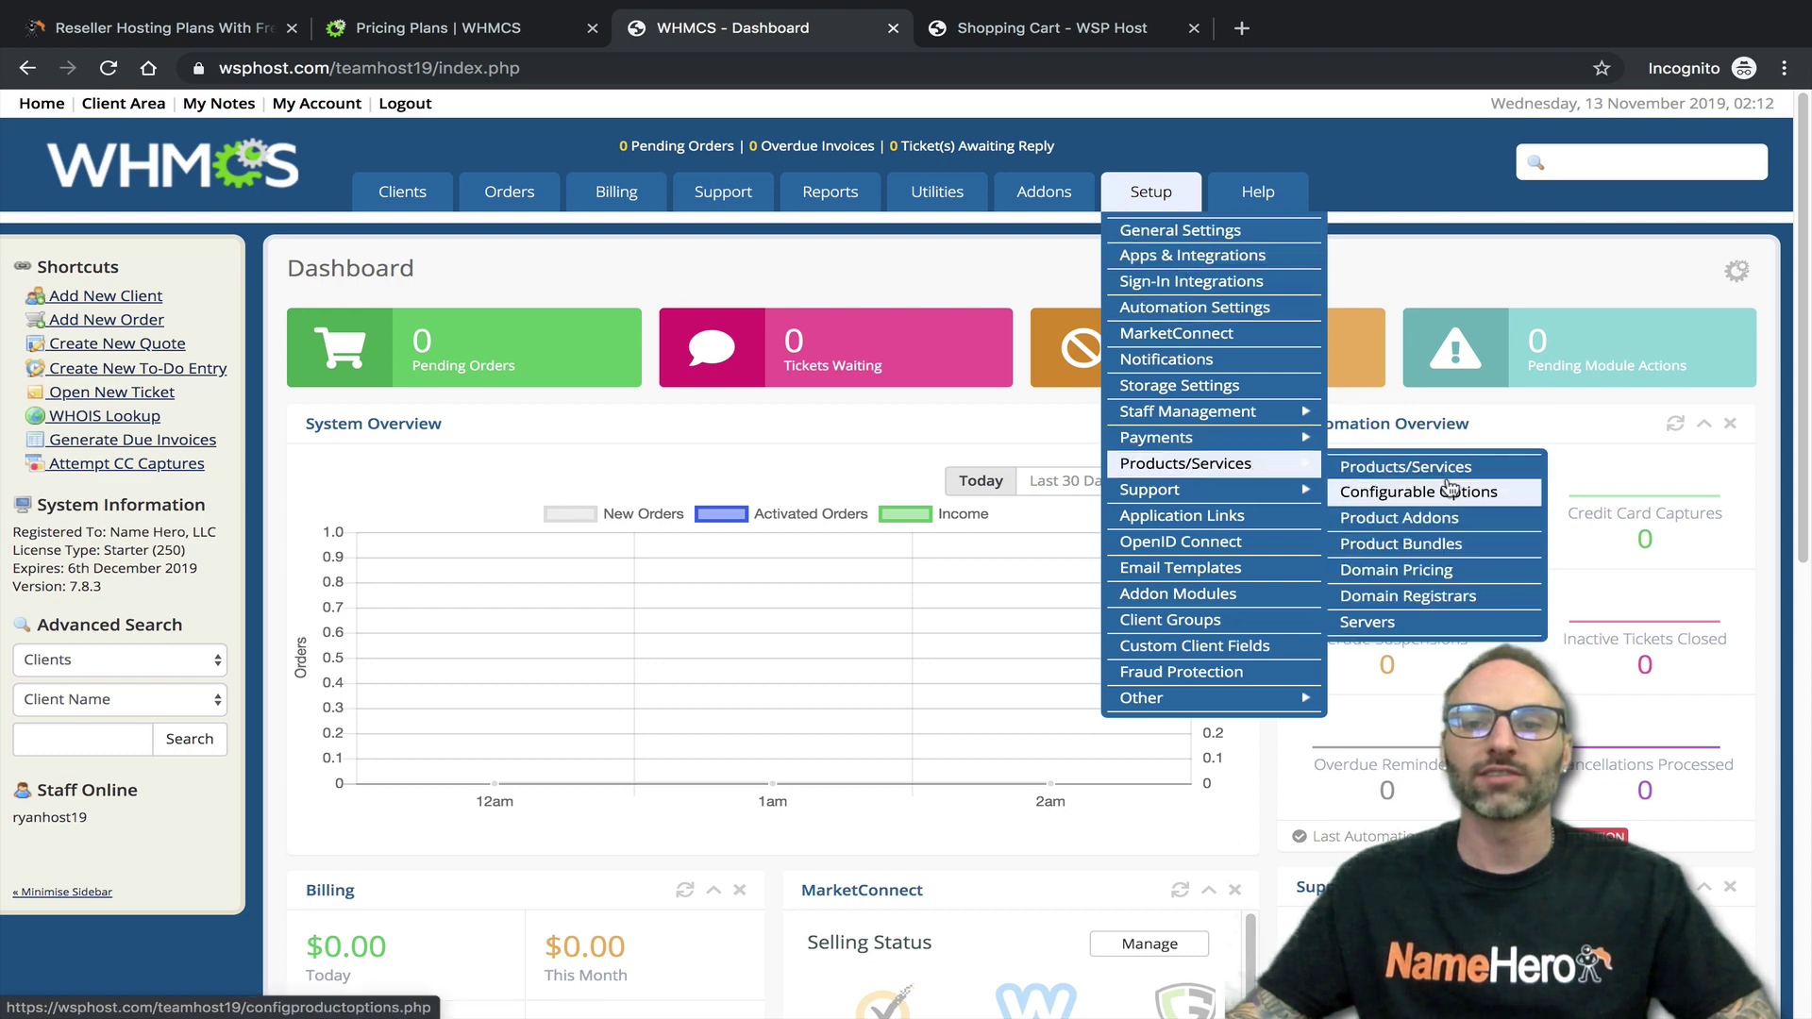
pyautogui.click(1450, 466)
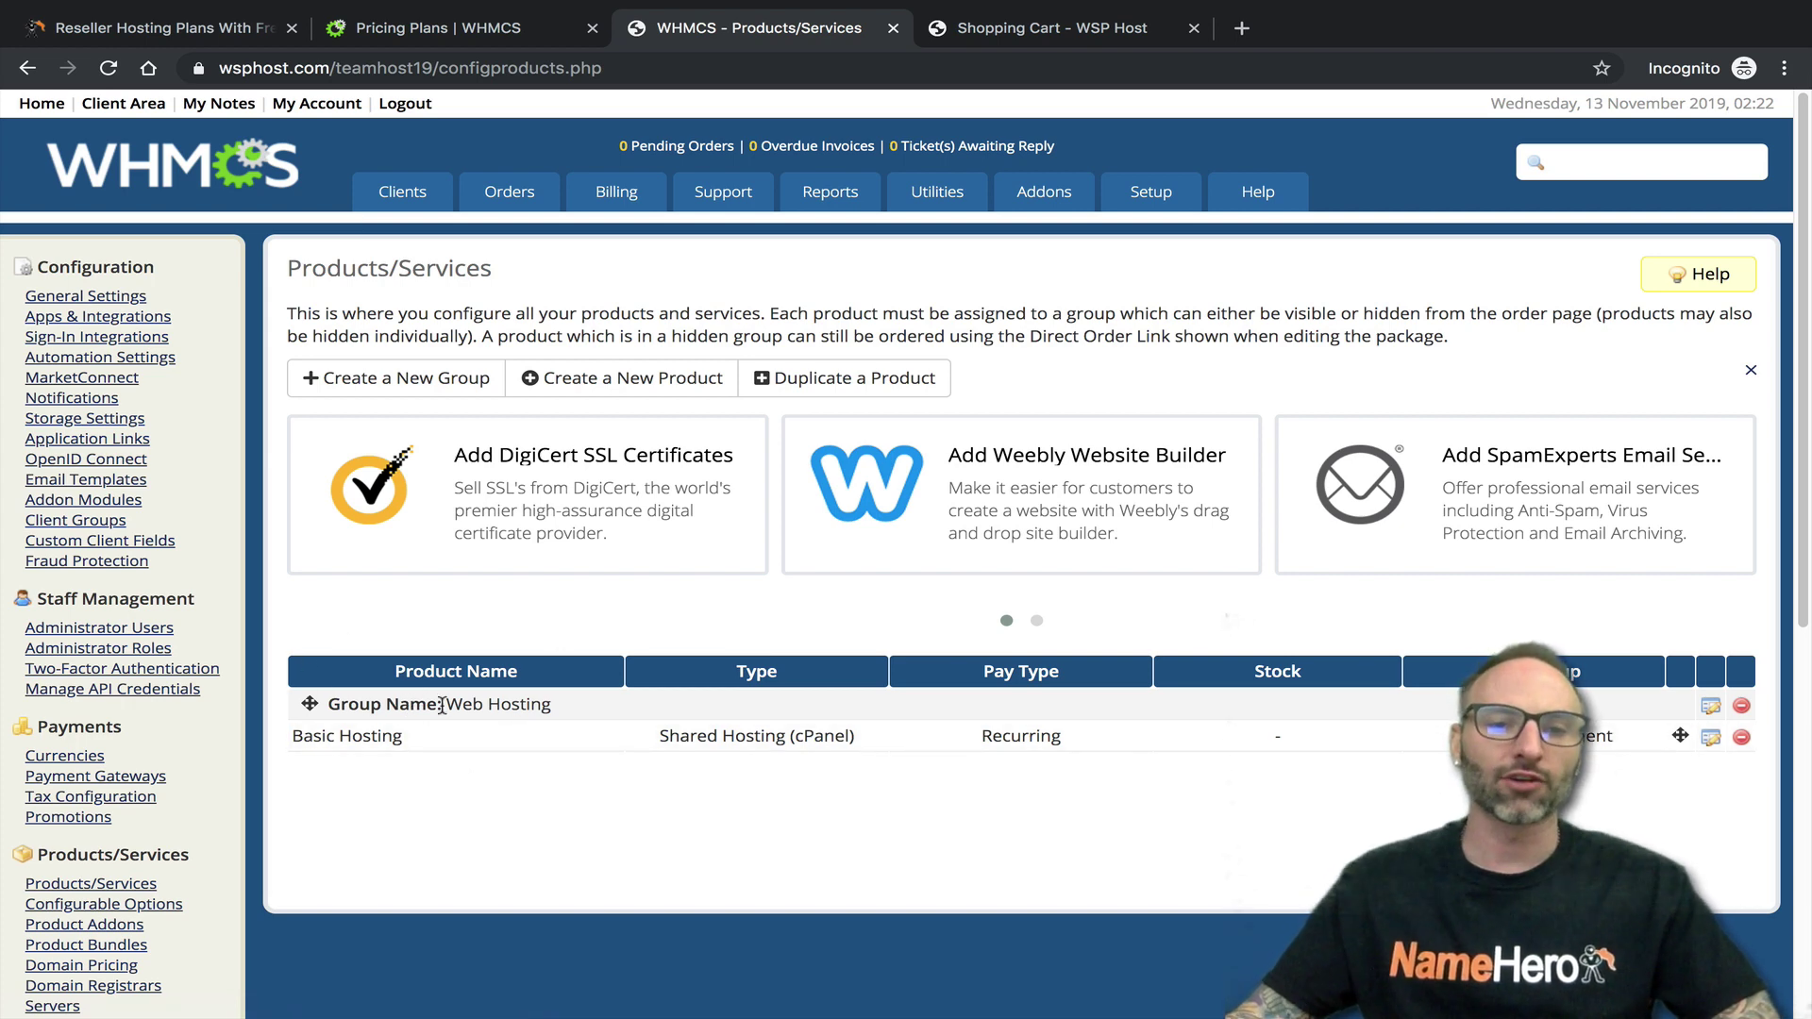
# Compare the Web Hosting group and Basic Hosting product in the admin list with the WSP Host order page
pyautogui.moveTo(452, 700); pyautogui.dragTo(557, 706)
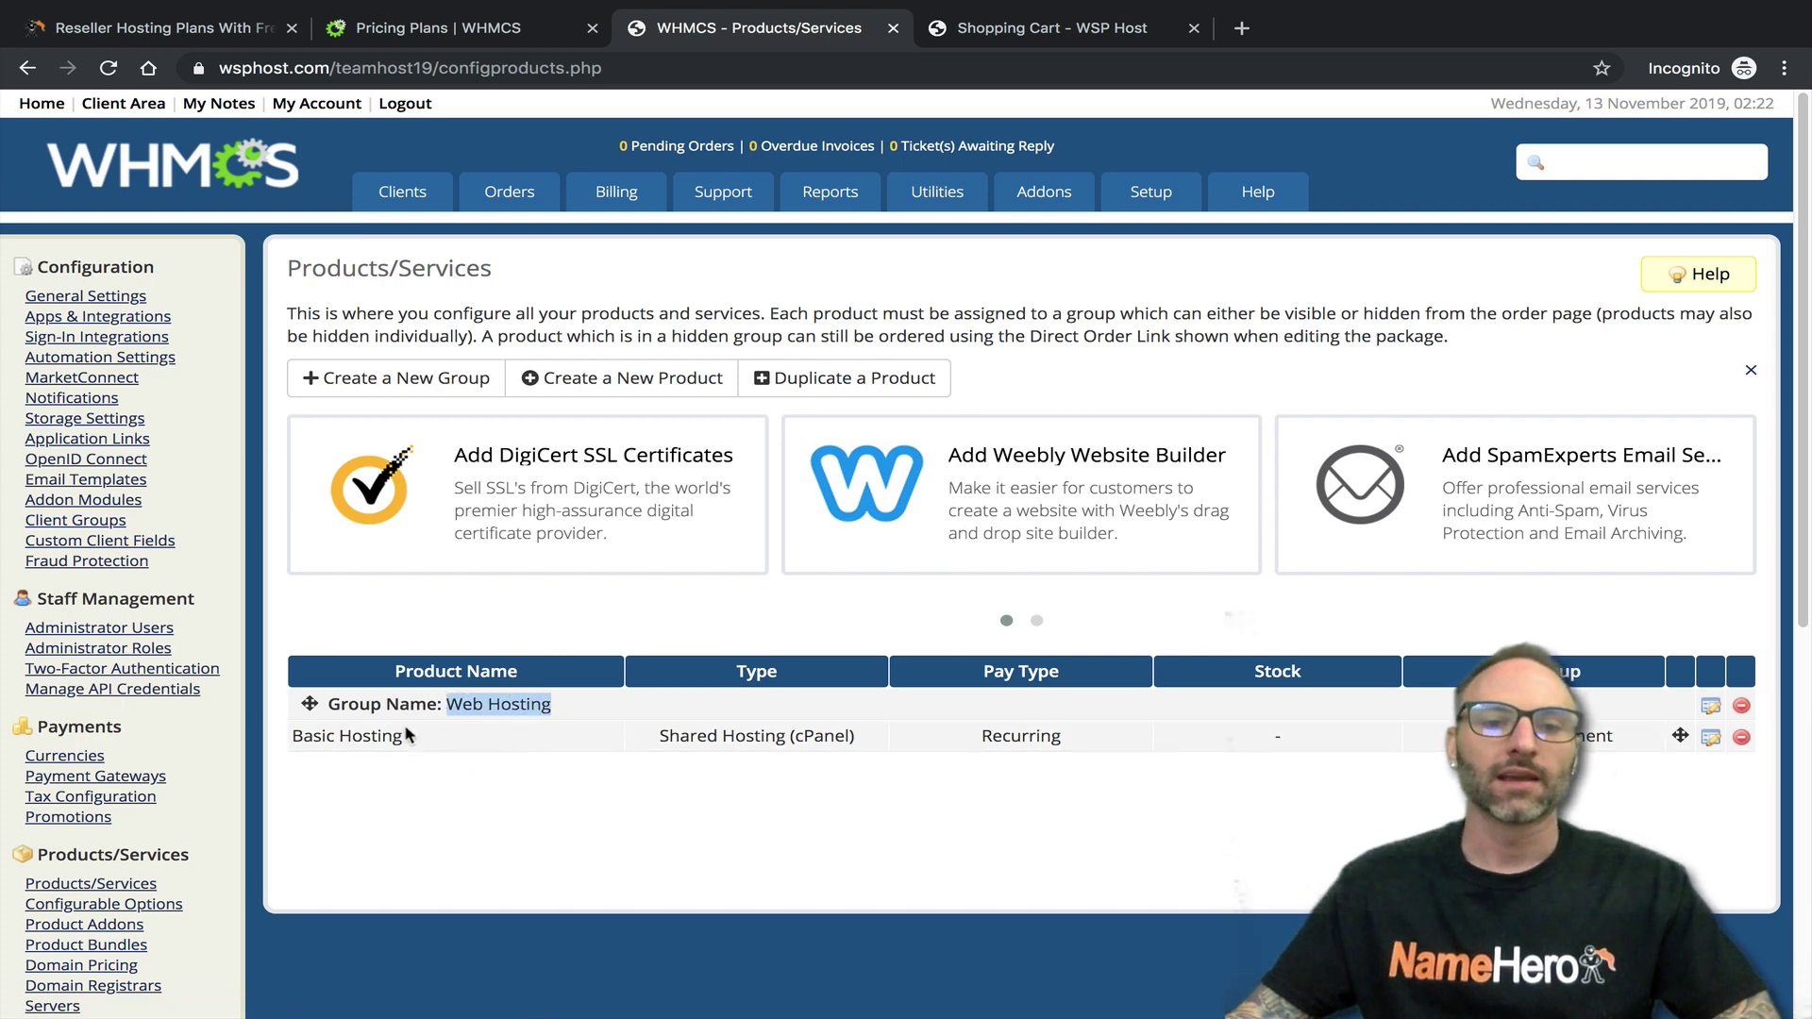
pyautogui.moveTo(408, 737); pyautogui.dragTo(295, 735)
pyautogui.hotkey('ctrl', 'Tab')
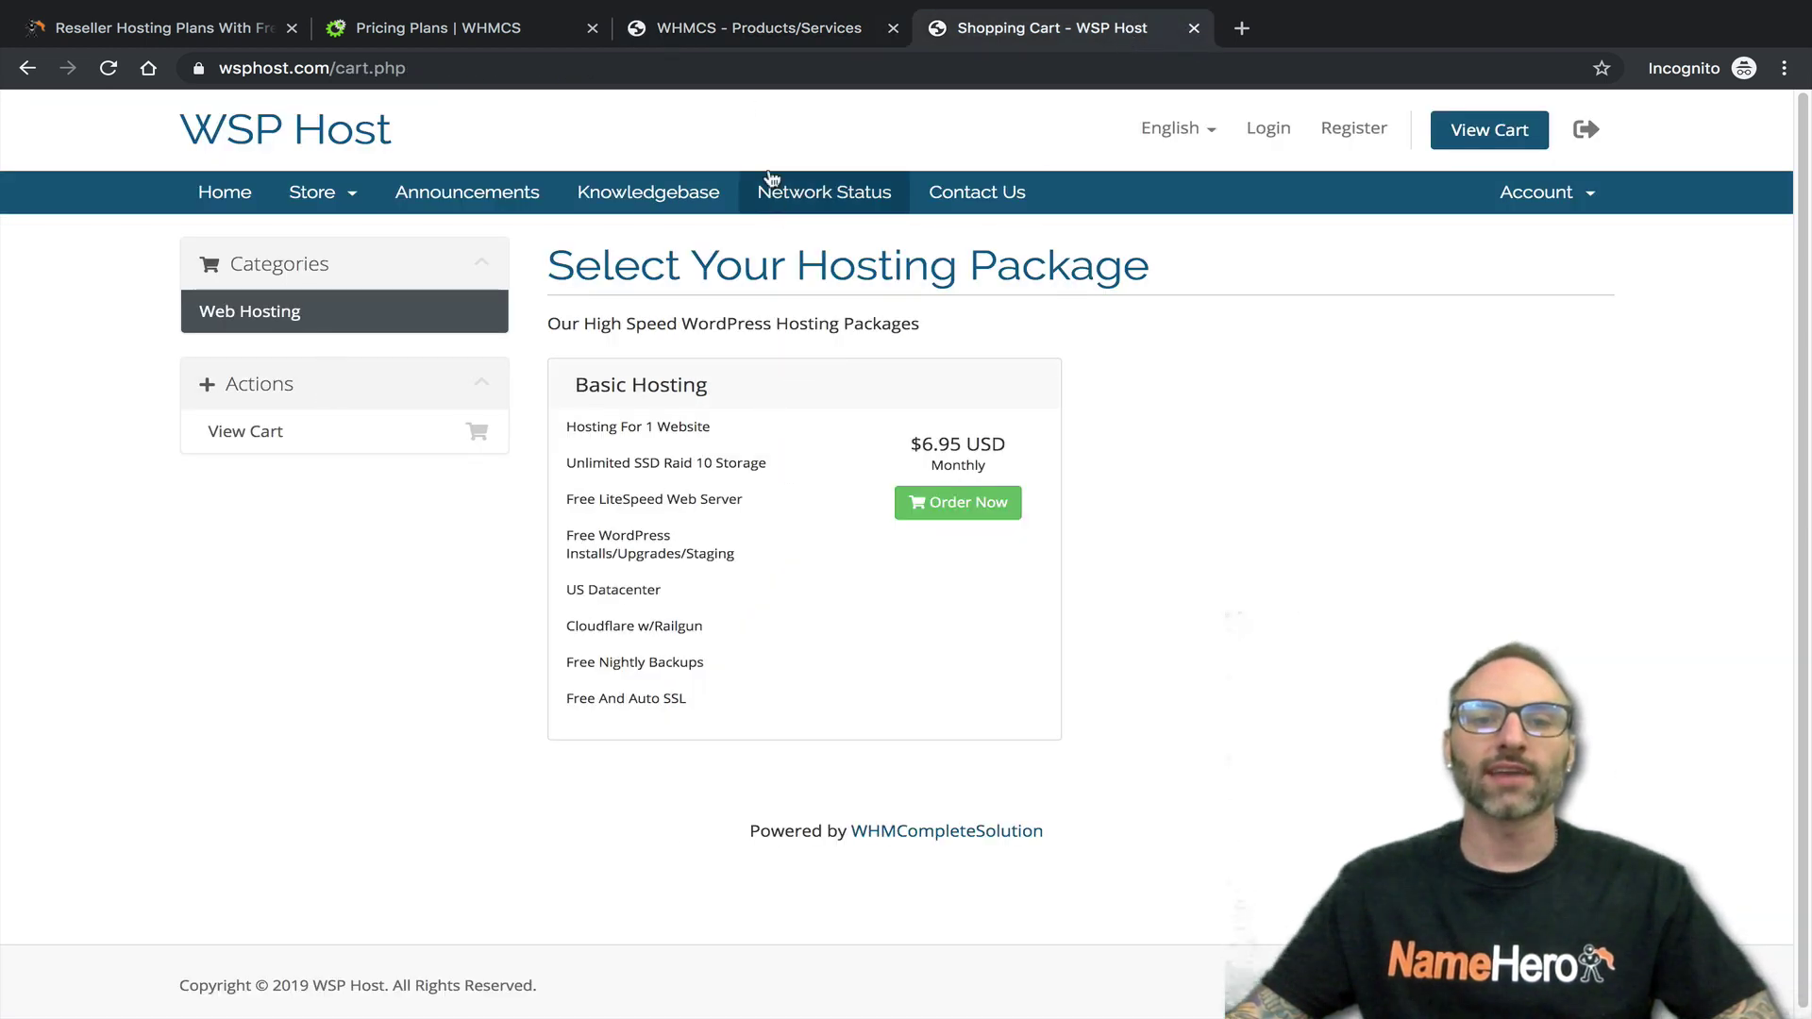
pyautogui.click(737, 26)
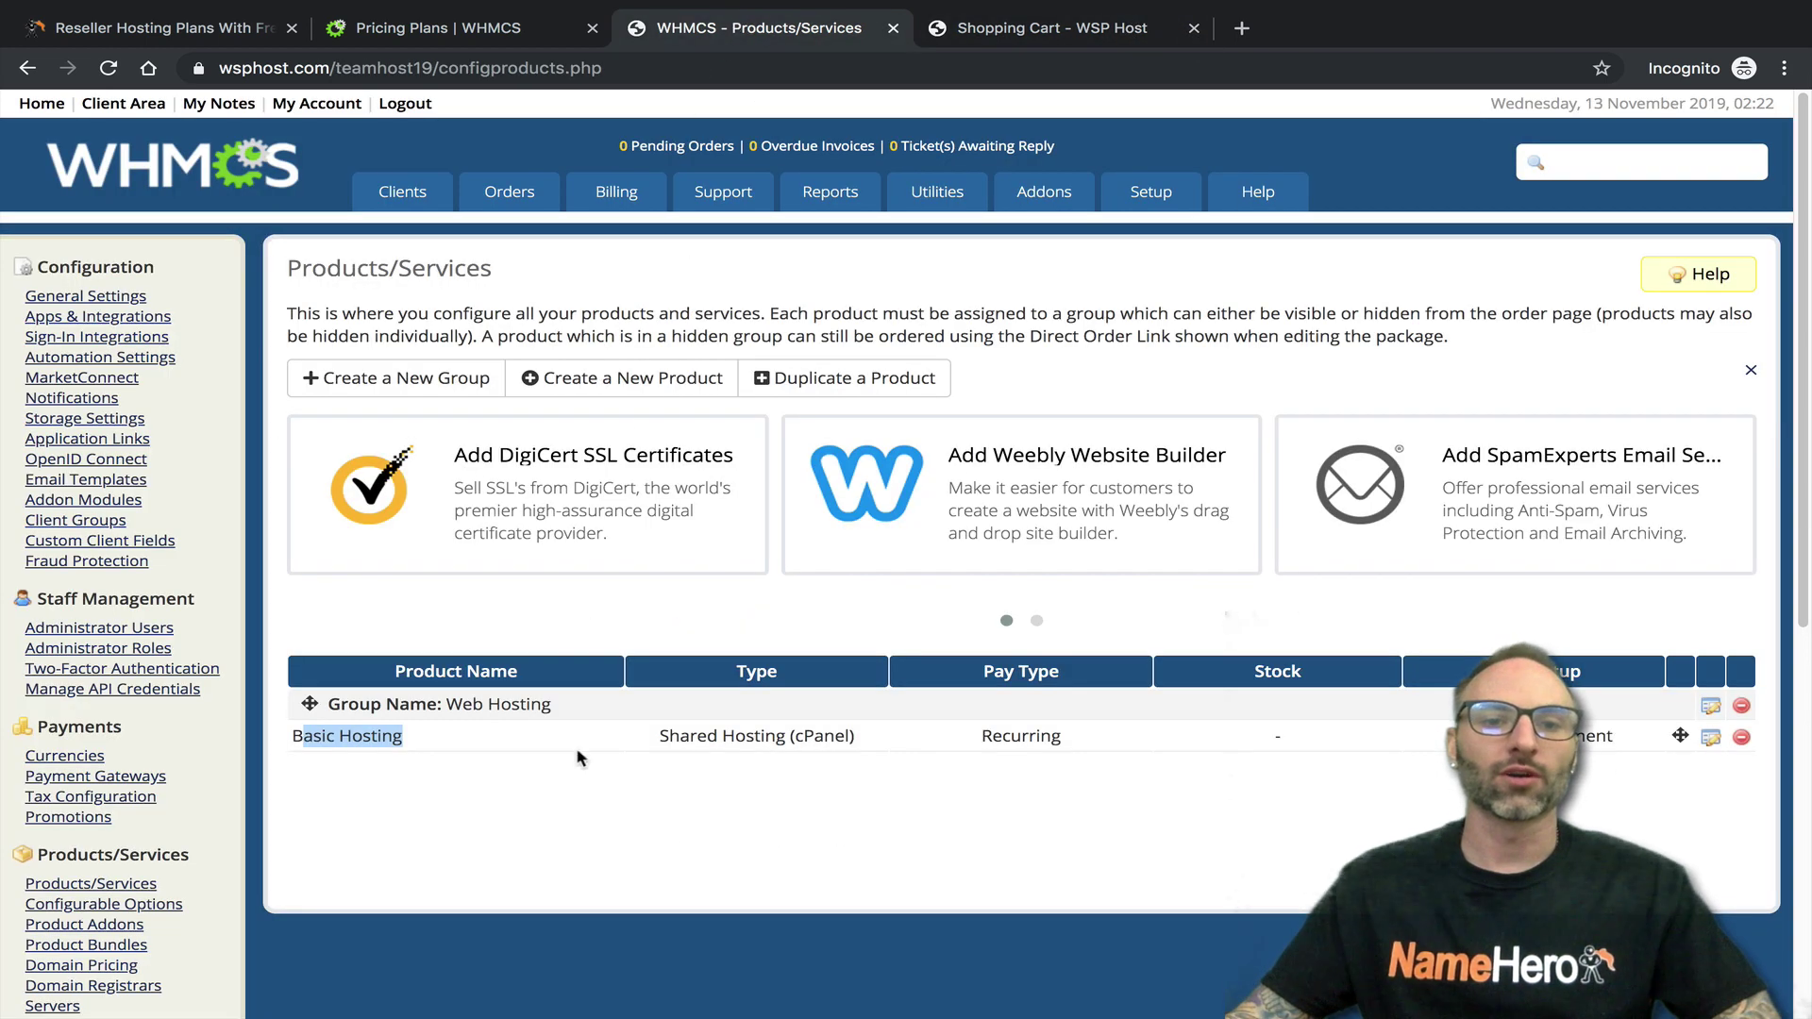
# Start a new product group and name it WordPress Design
pyautogui.click(491, 642)
pyautogui.click(383, 379)
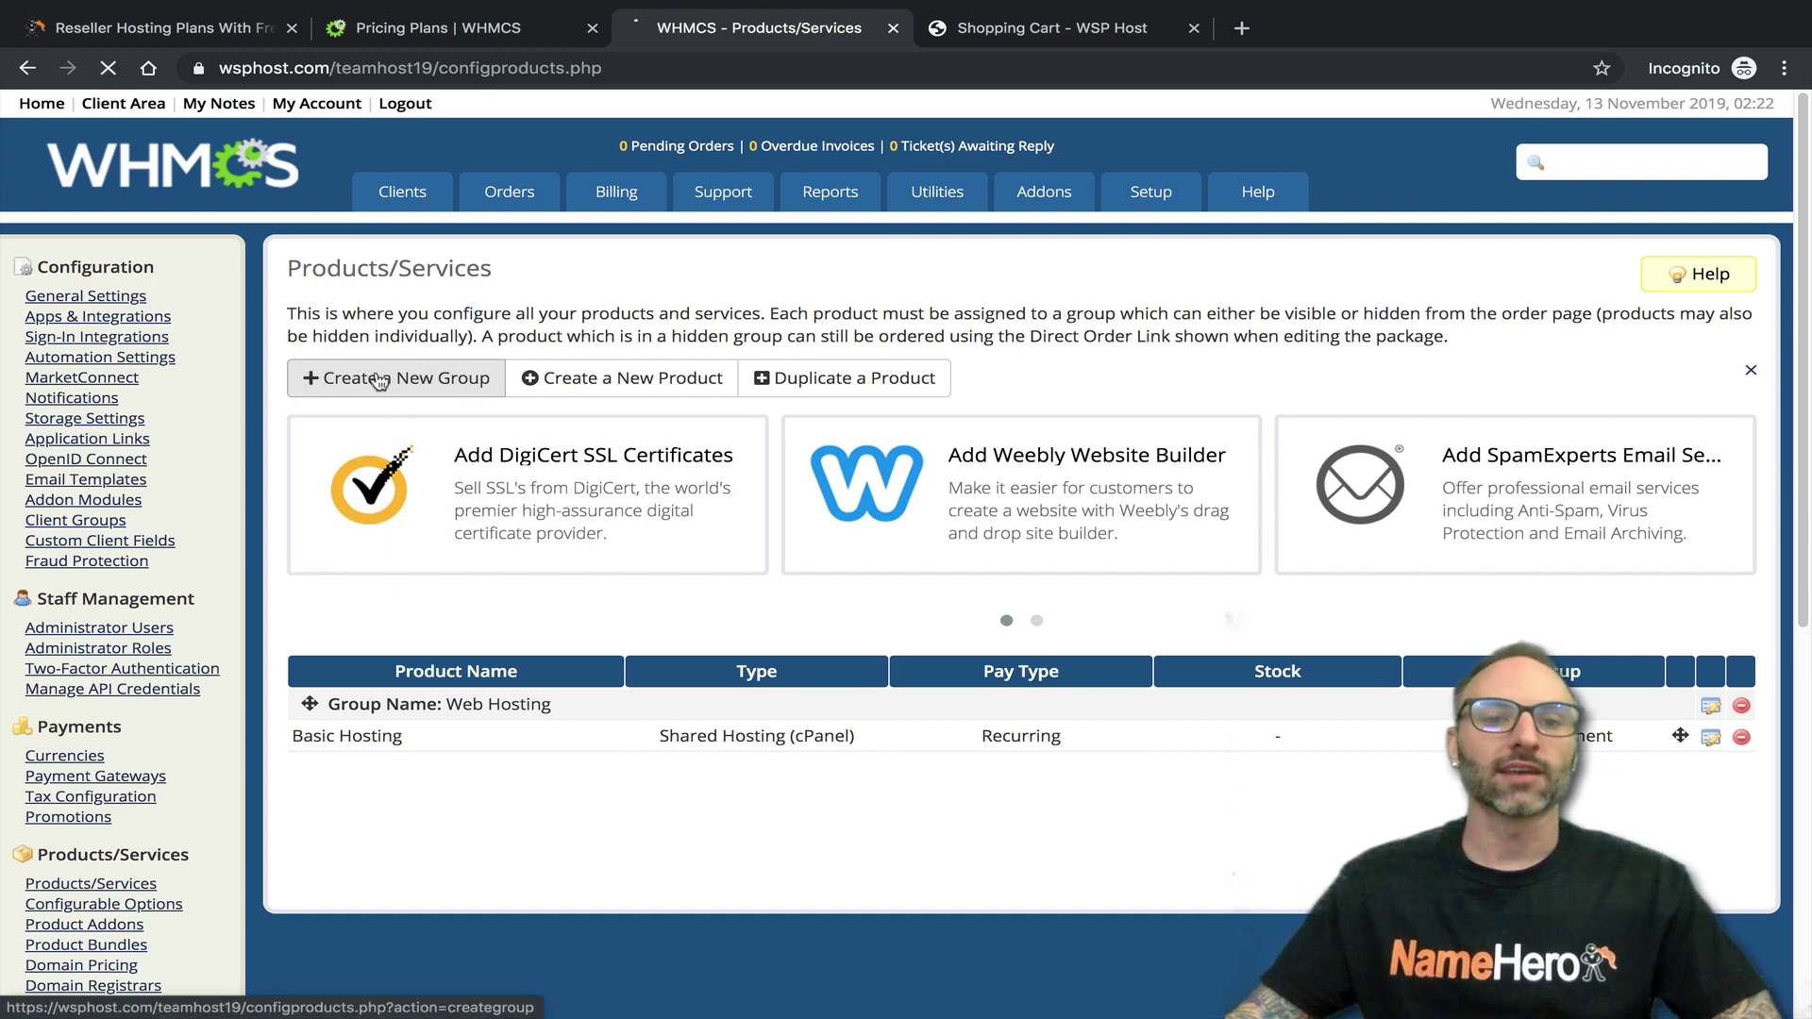
pyautogui.click(742, 366)
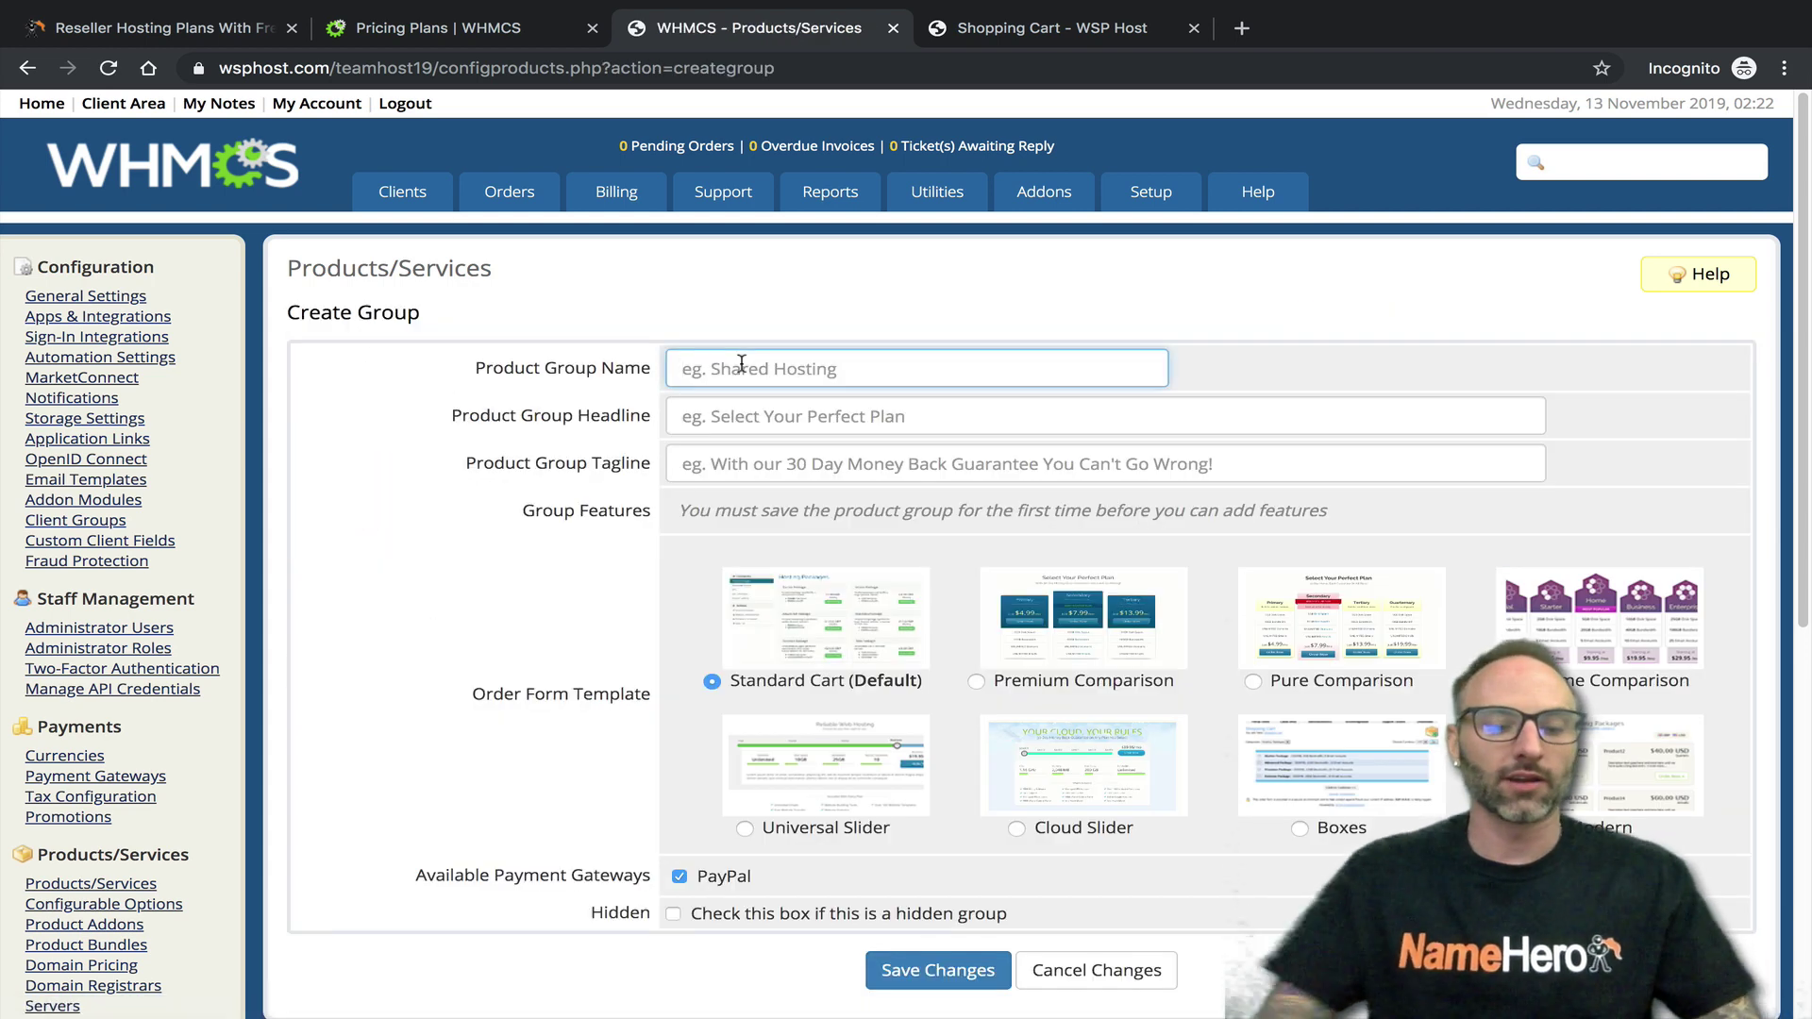
pyautogui.write('WordPress De')
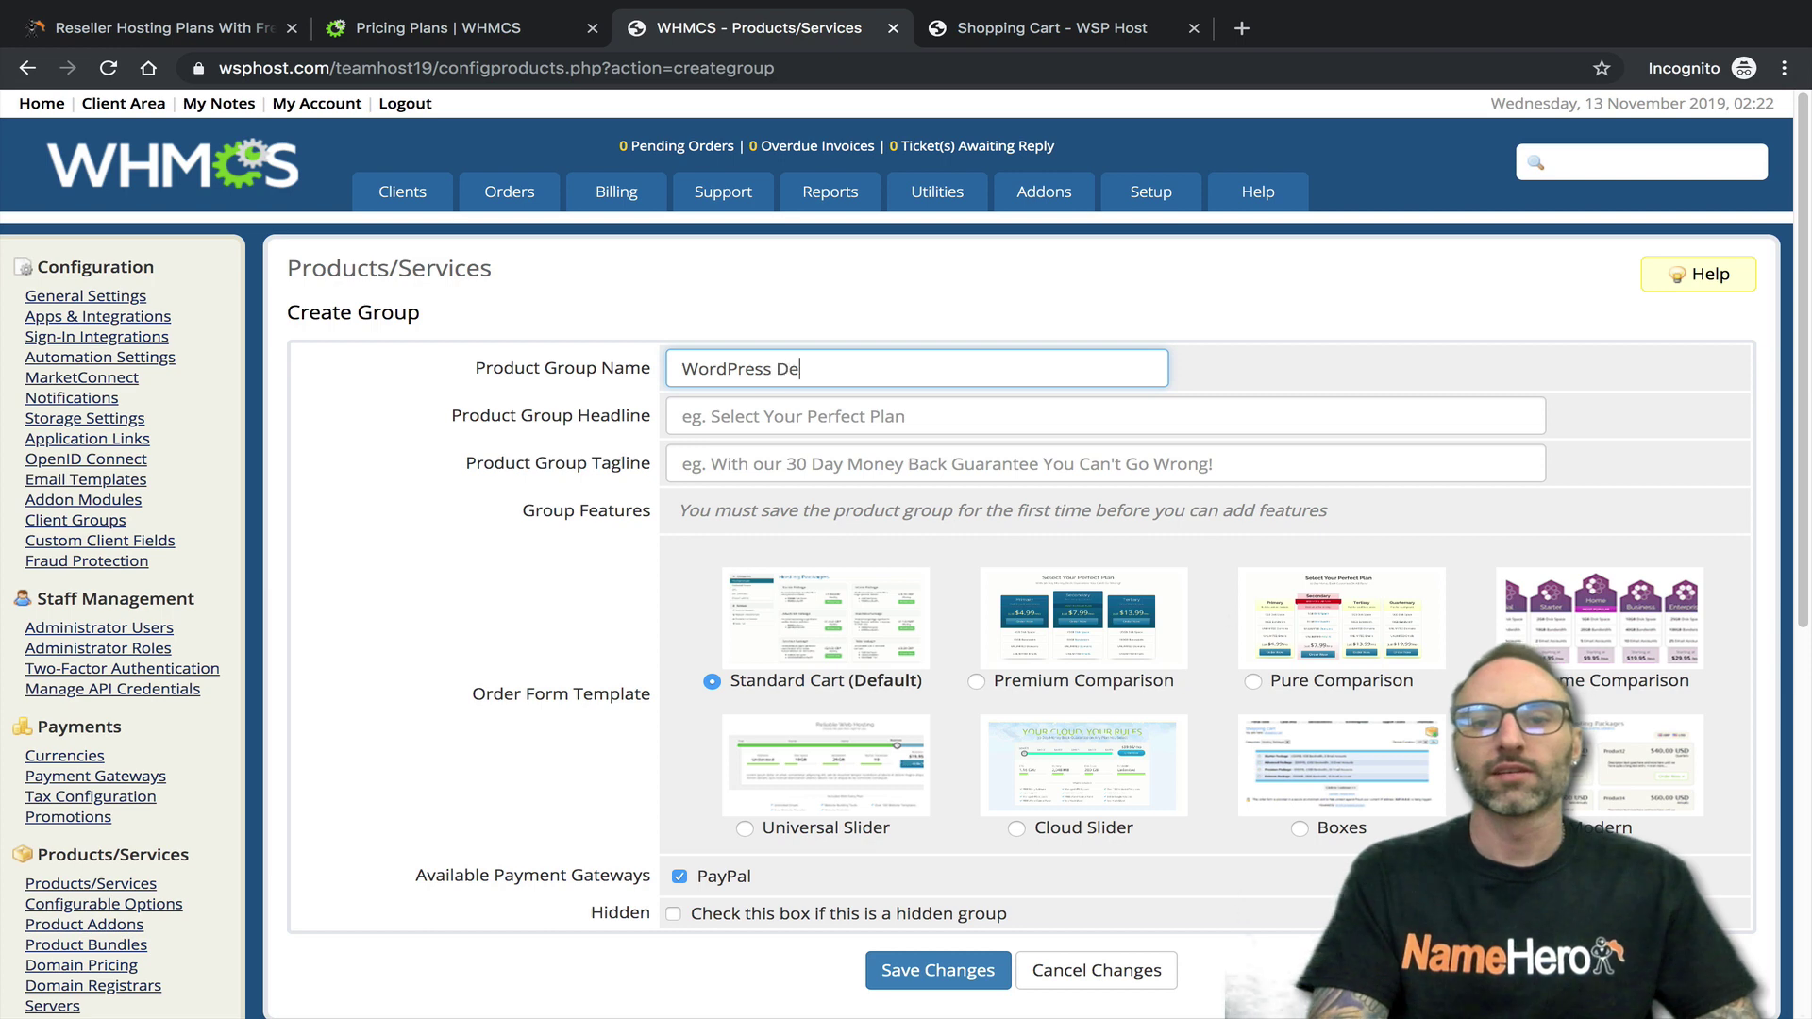
pyautogui.write('sign')
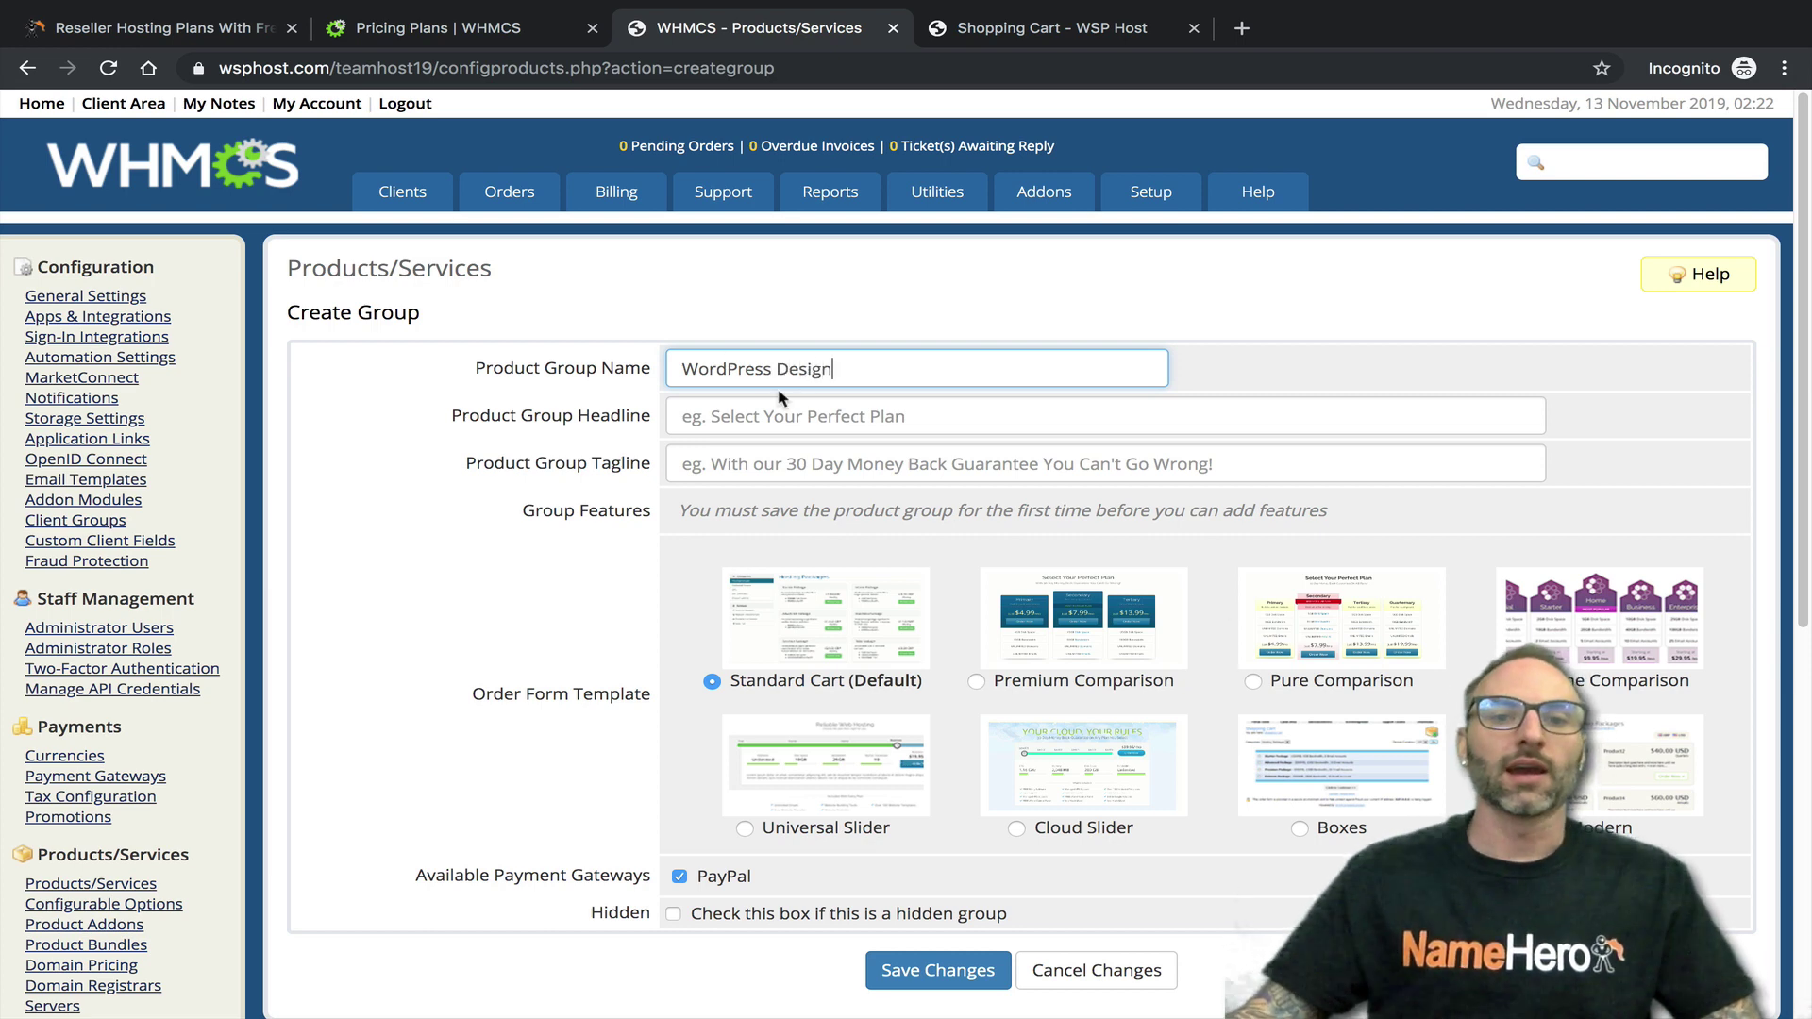
# Examine on the WSP Host order page where a product group's headline and tagline are displayed
pyautogui.click(723, 413)
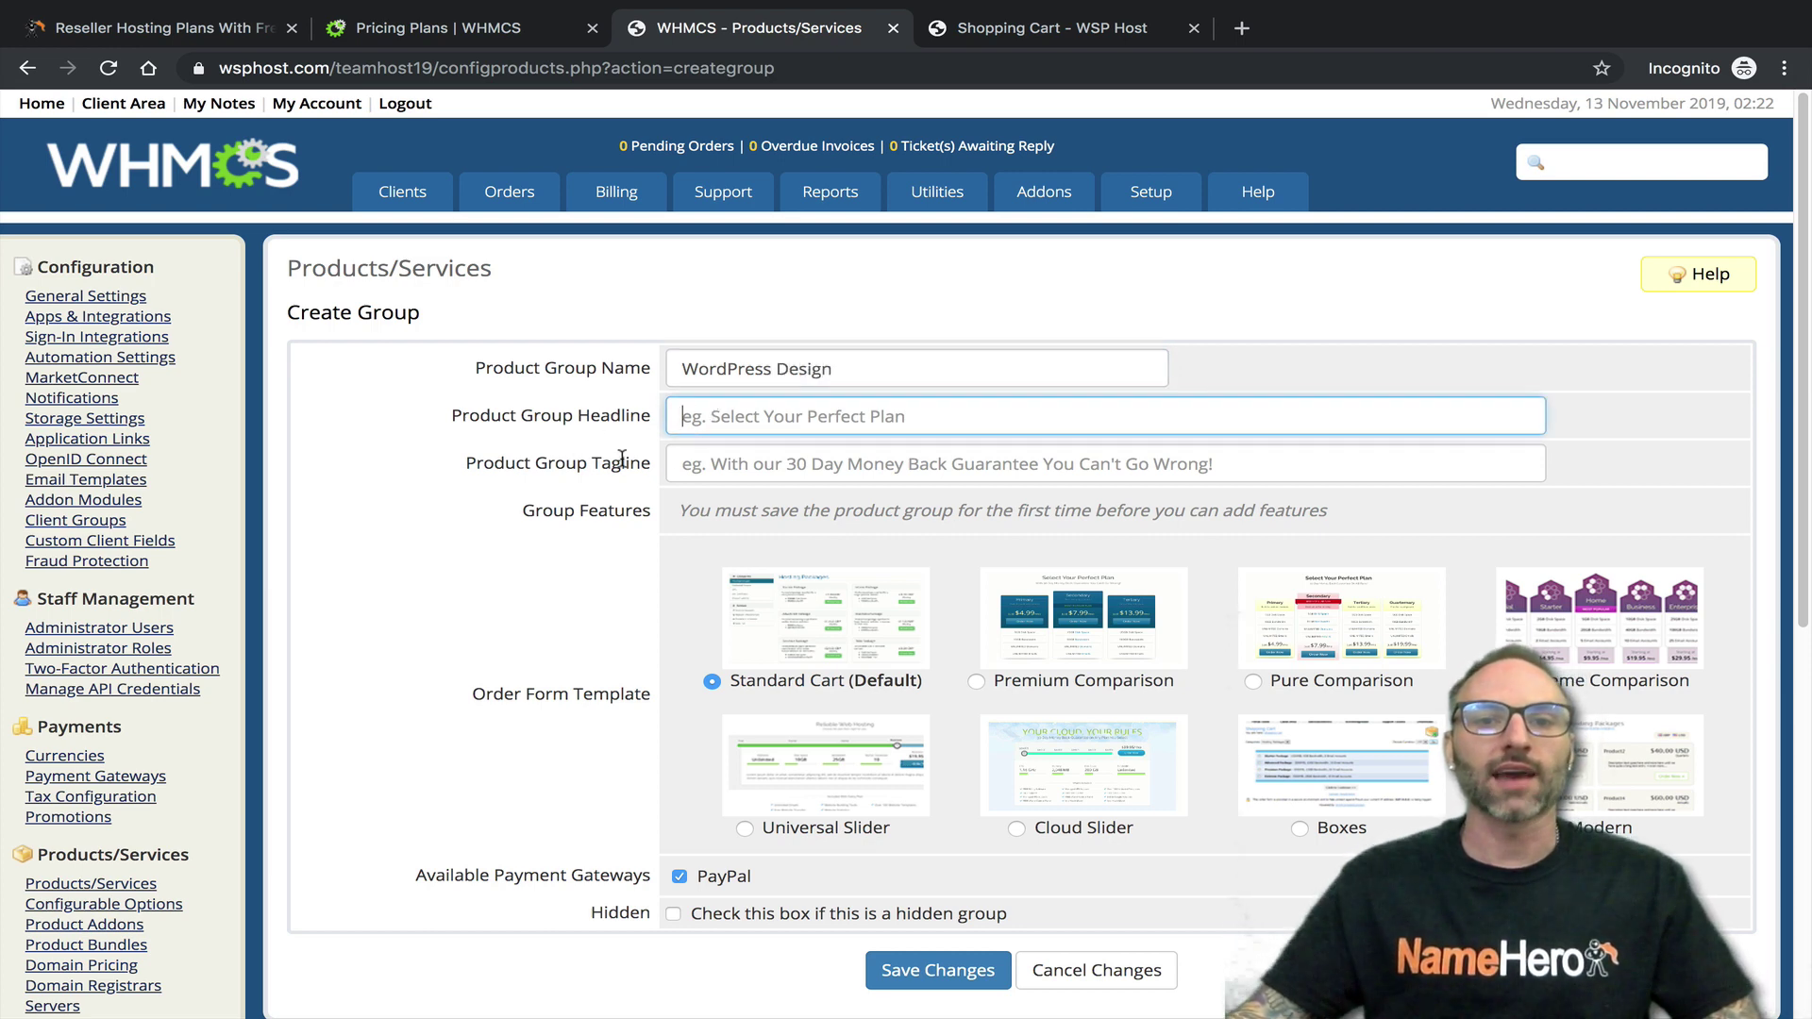
pyautogui.click(1042, 30)
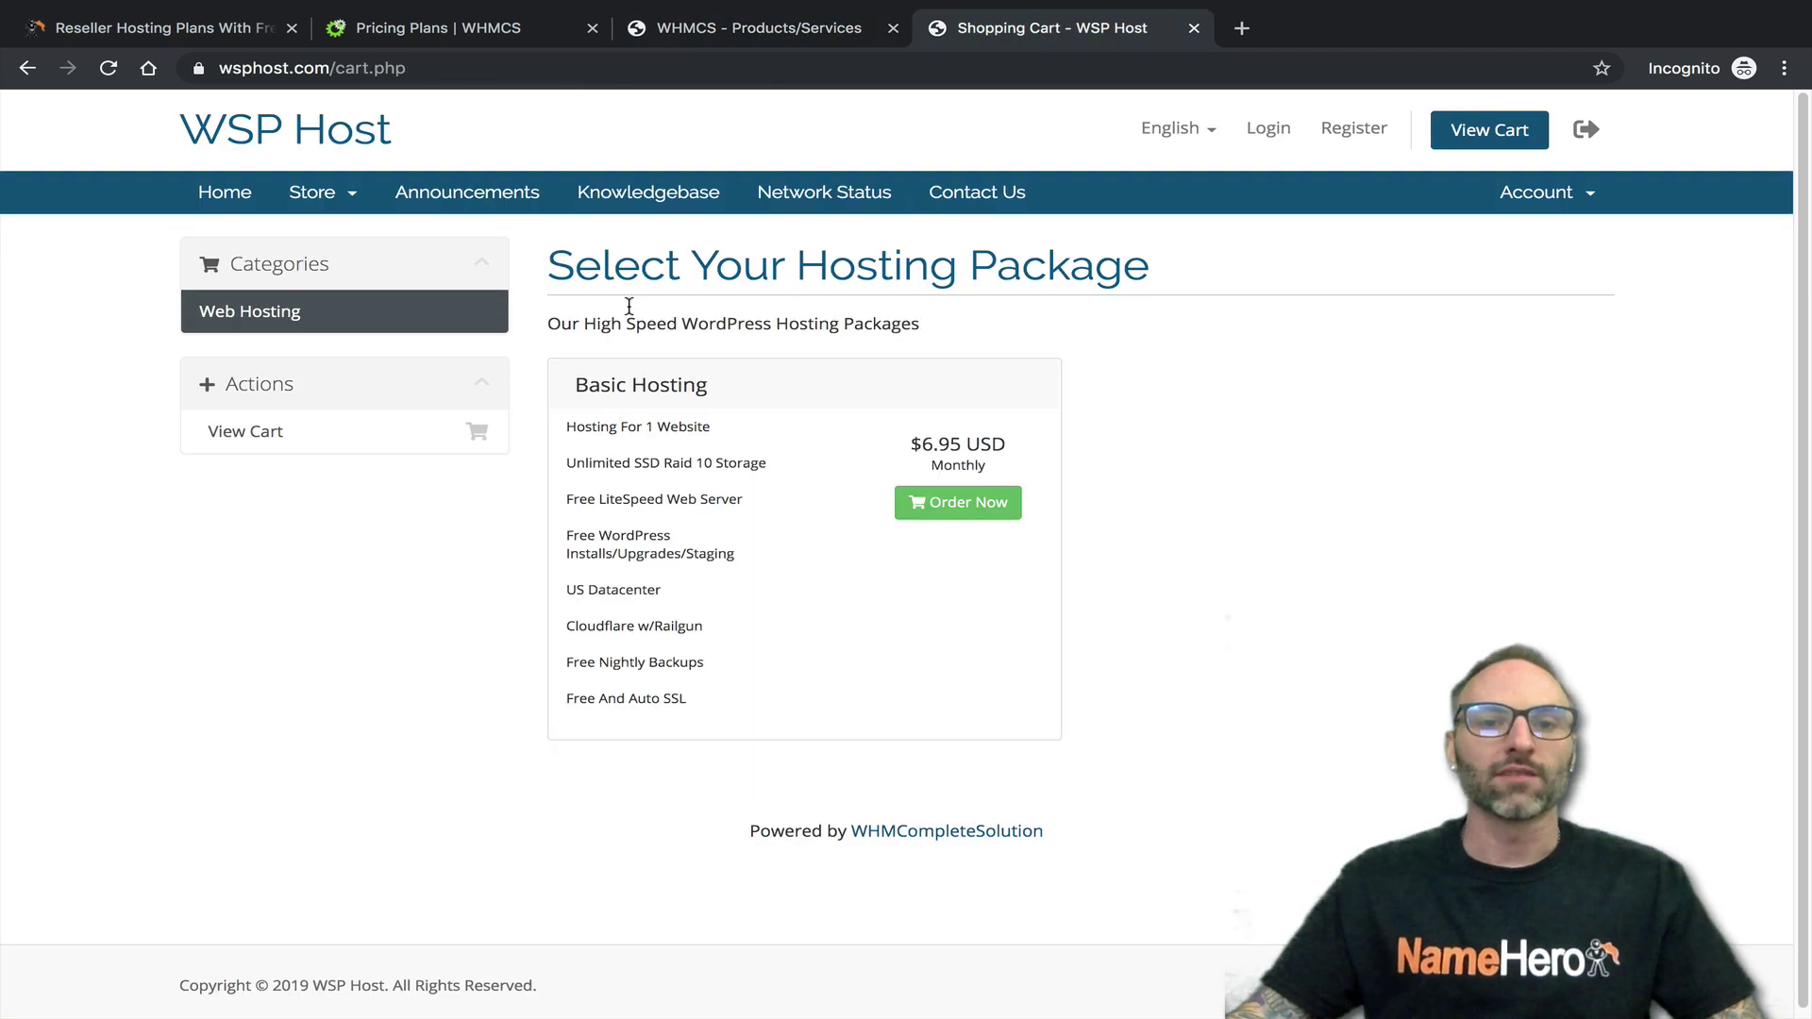
pyautogui.moveTo(556, 267); pyautogui.dragTo(1156, 266)
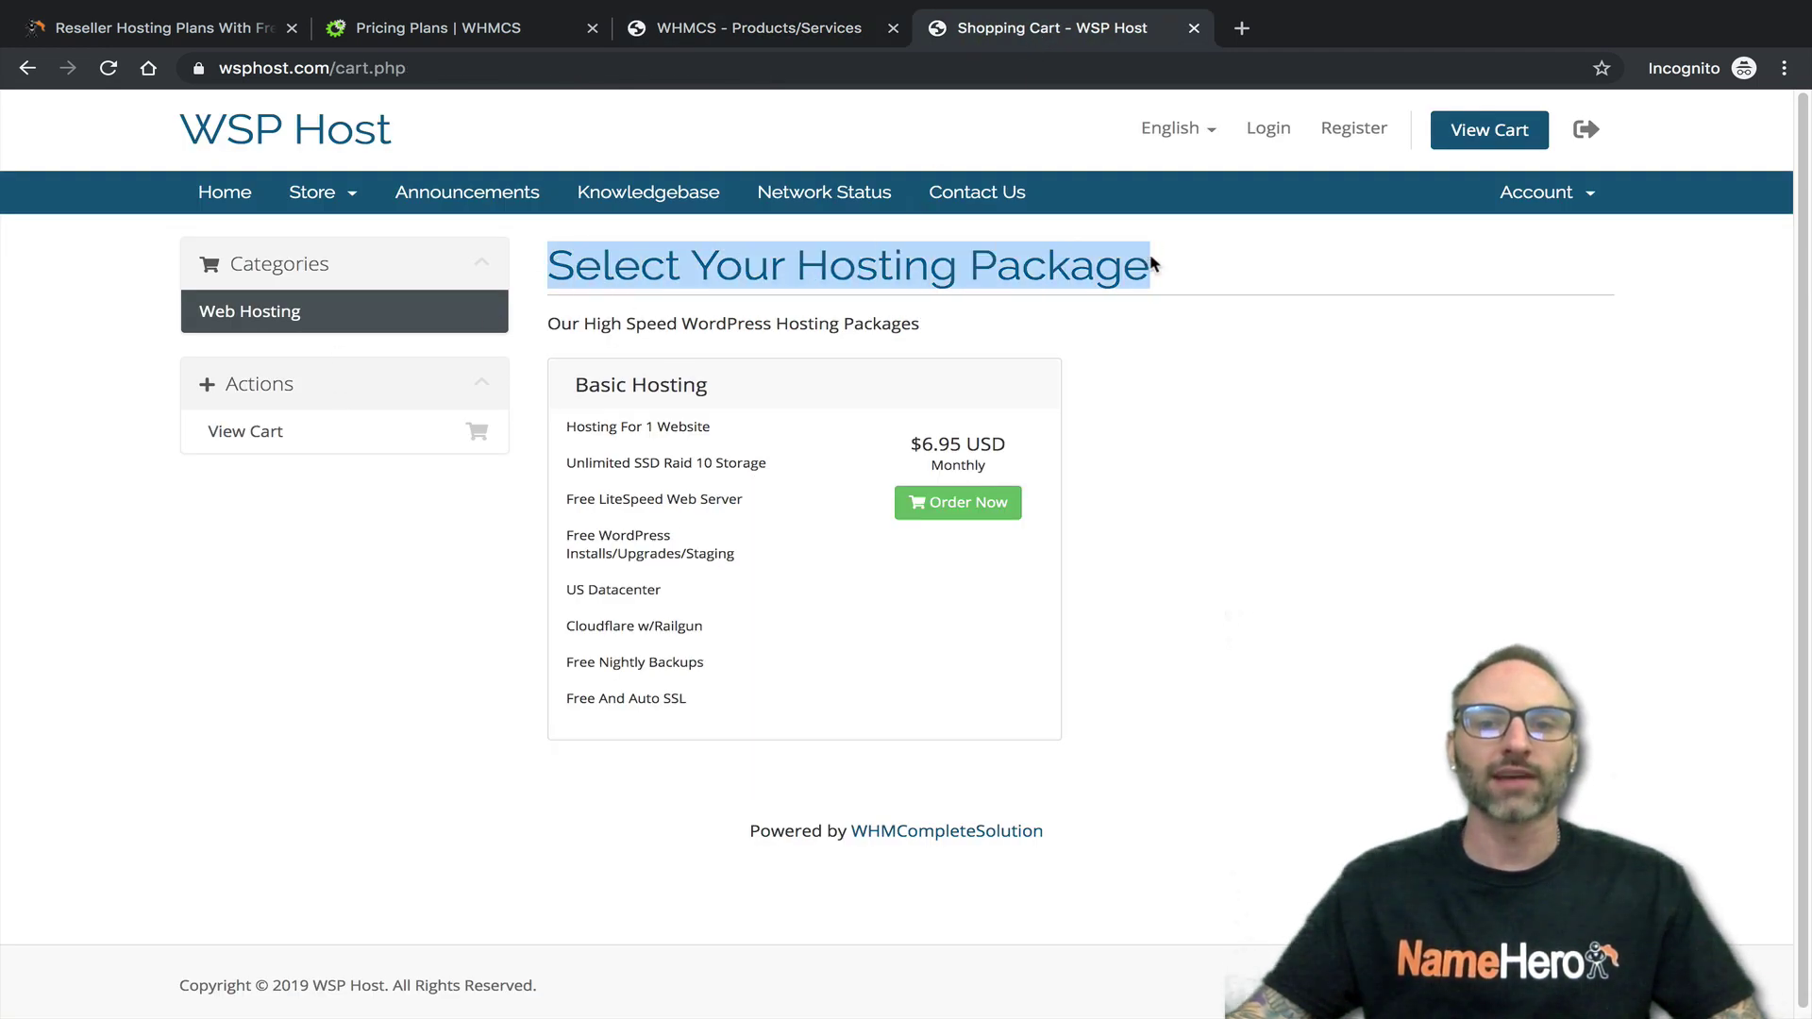
pyautogui.click(778, 36)
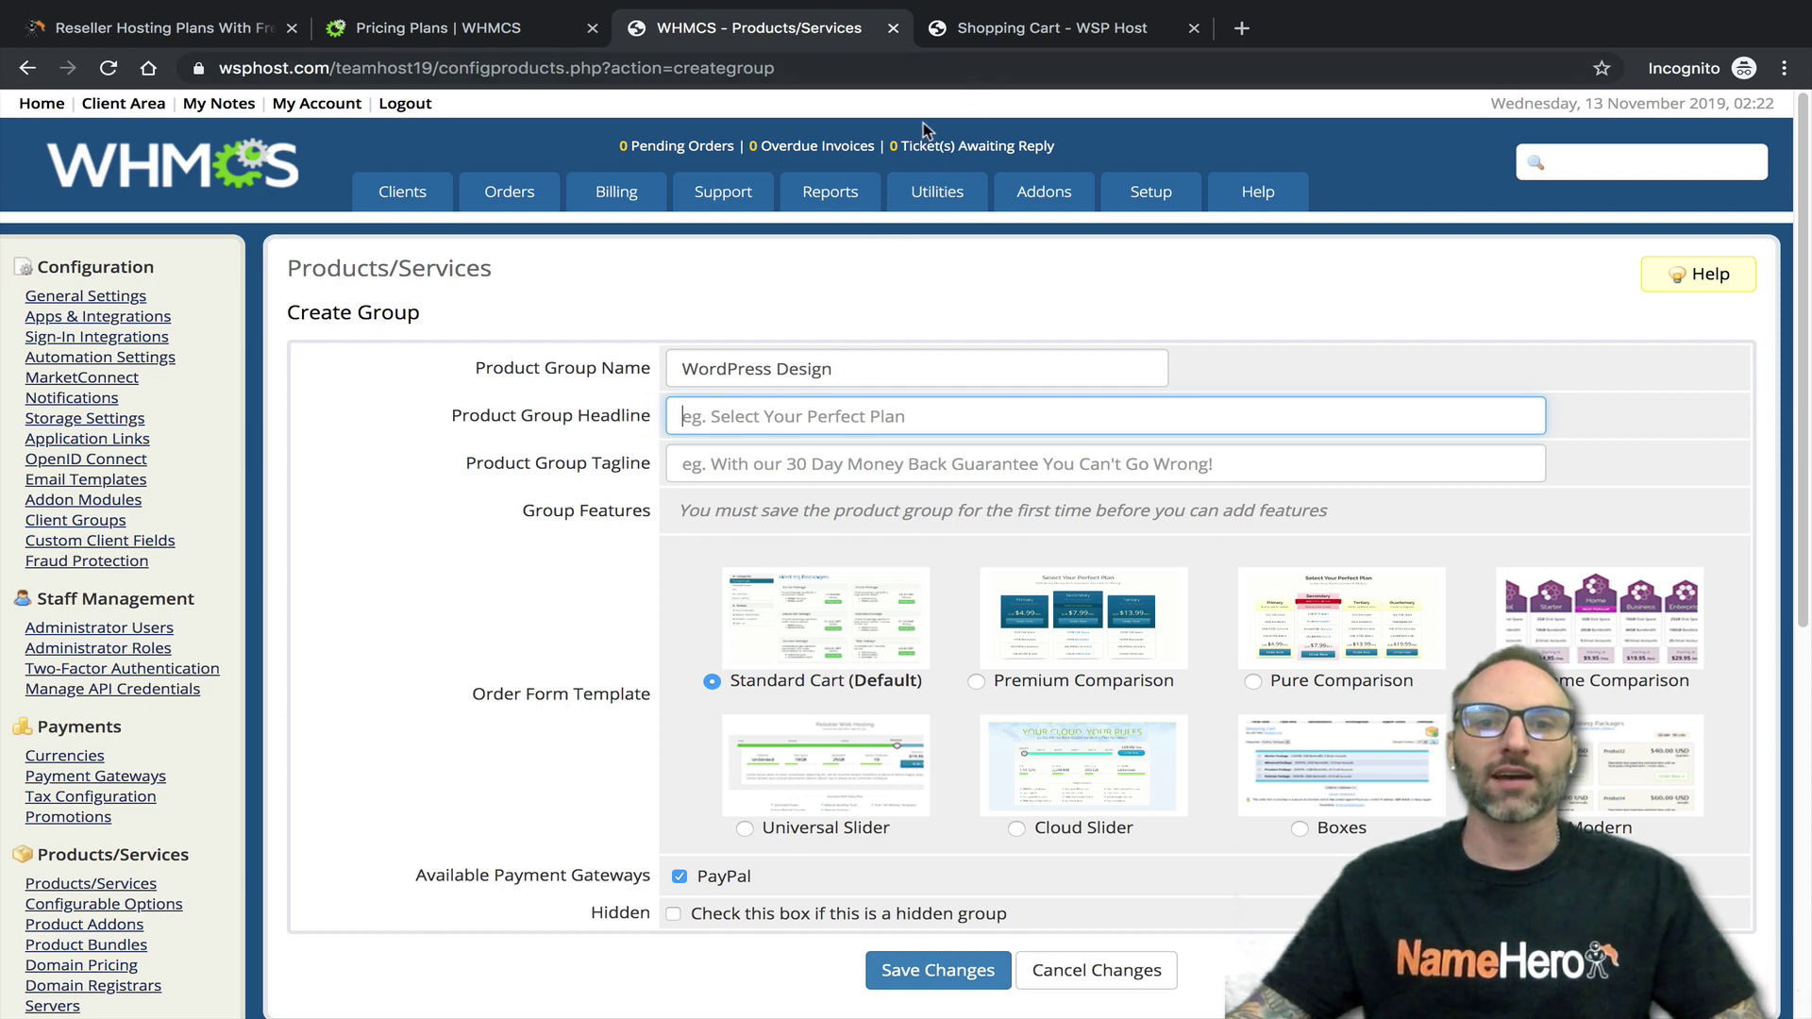
pyautogui.click(969, 38)
pyautogui.moveTo(546, 324); pyautogui.dragTo(969, 332)
pyautogui.click(966, 322)
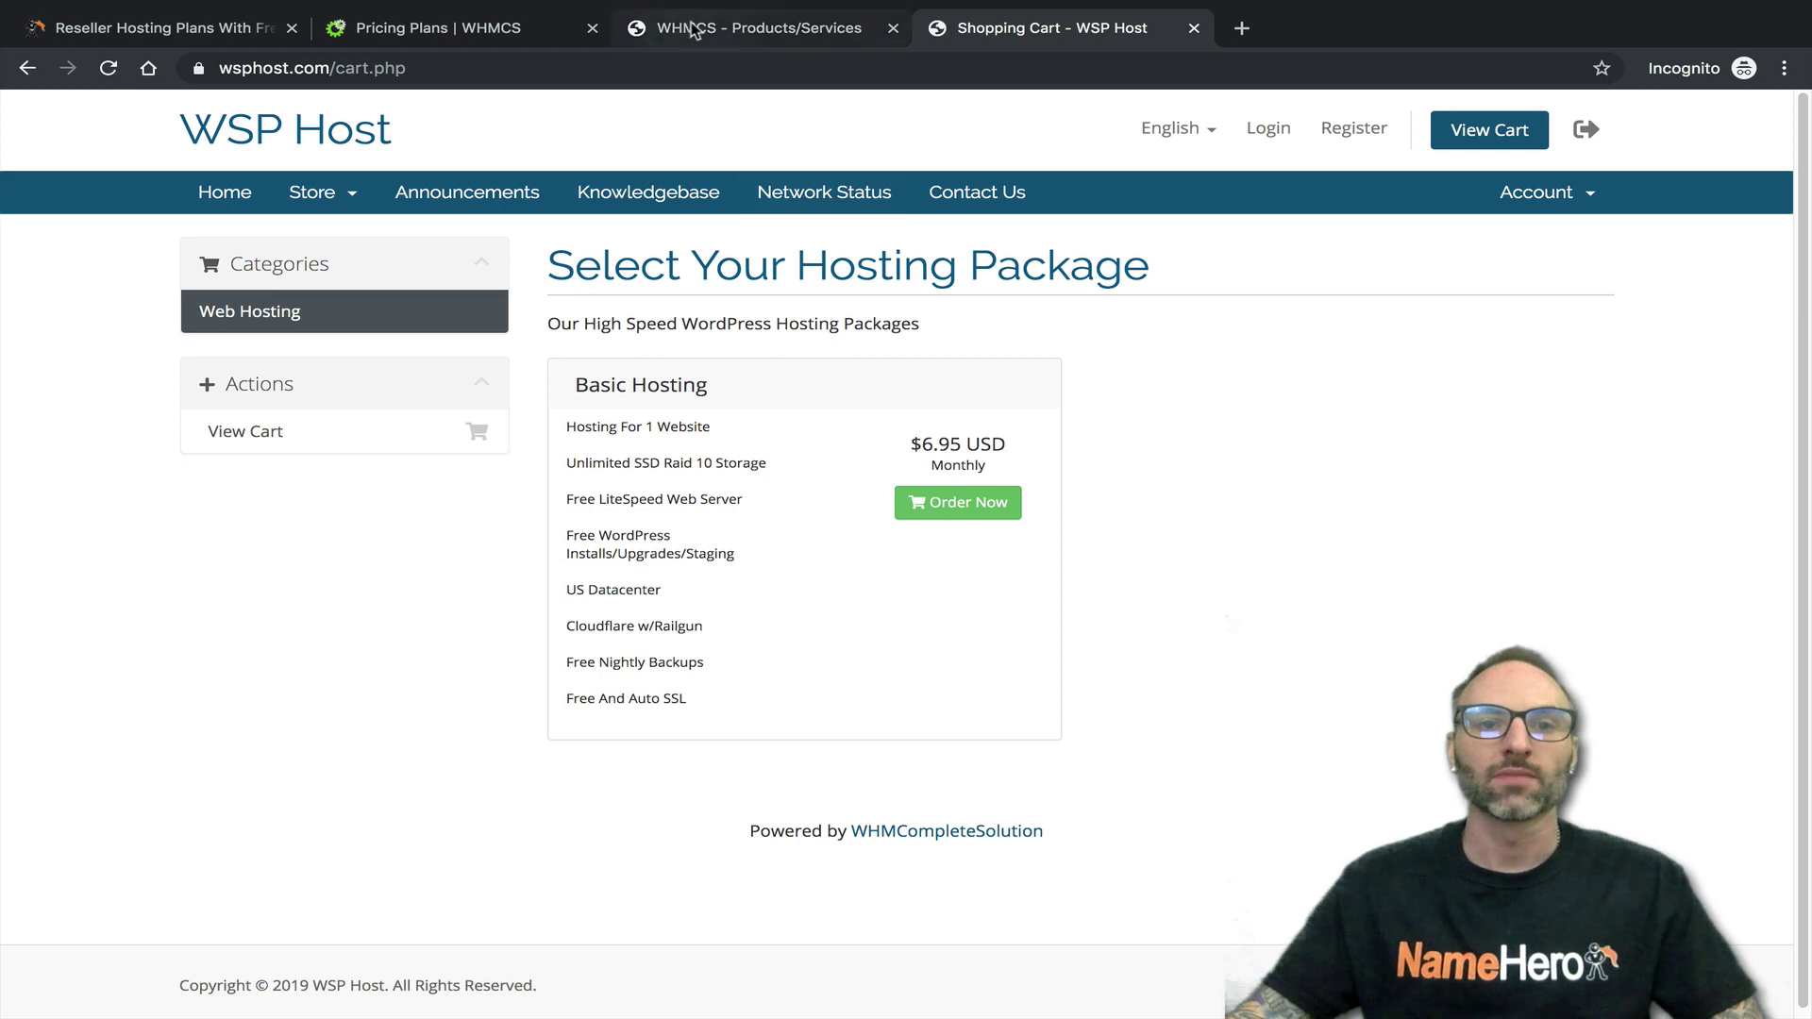
pyautogui.click(755, 29)
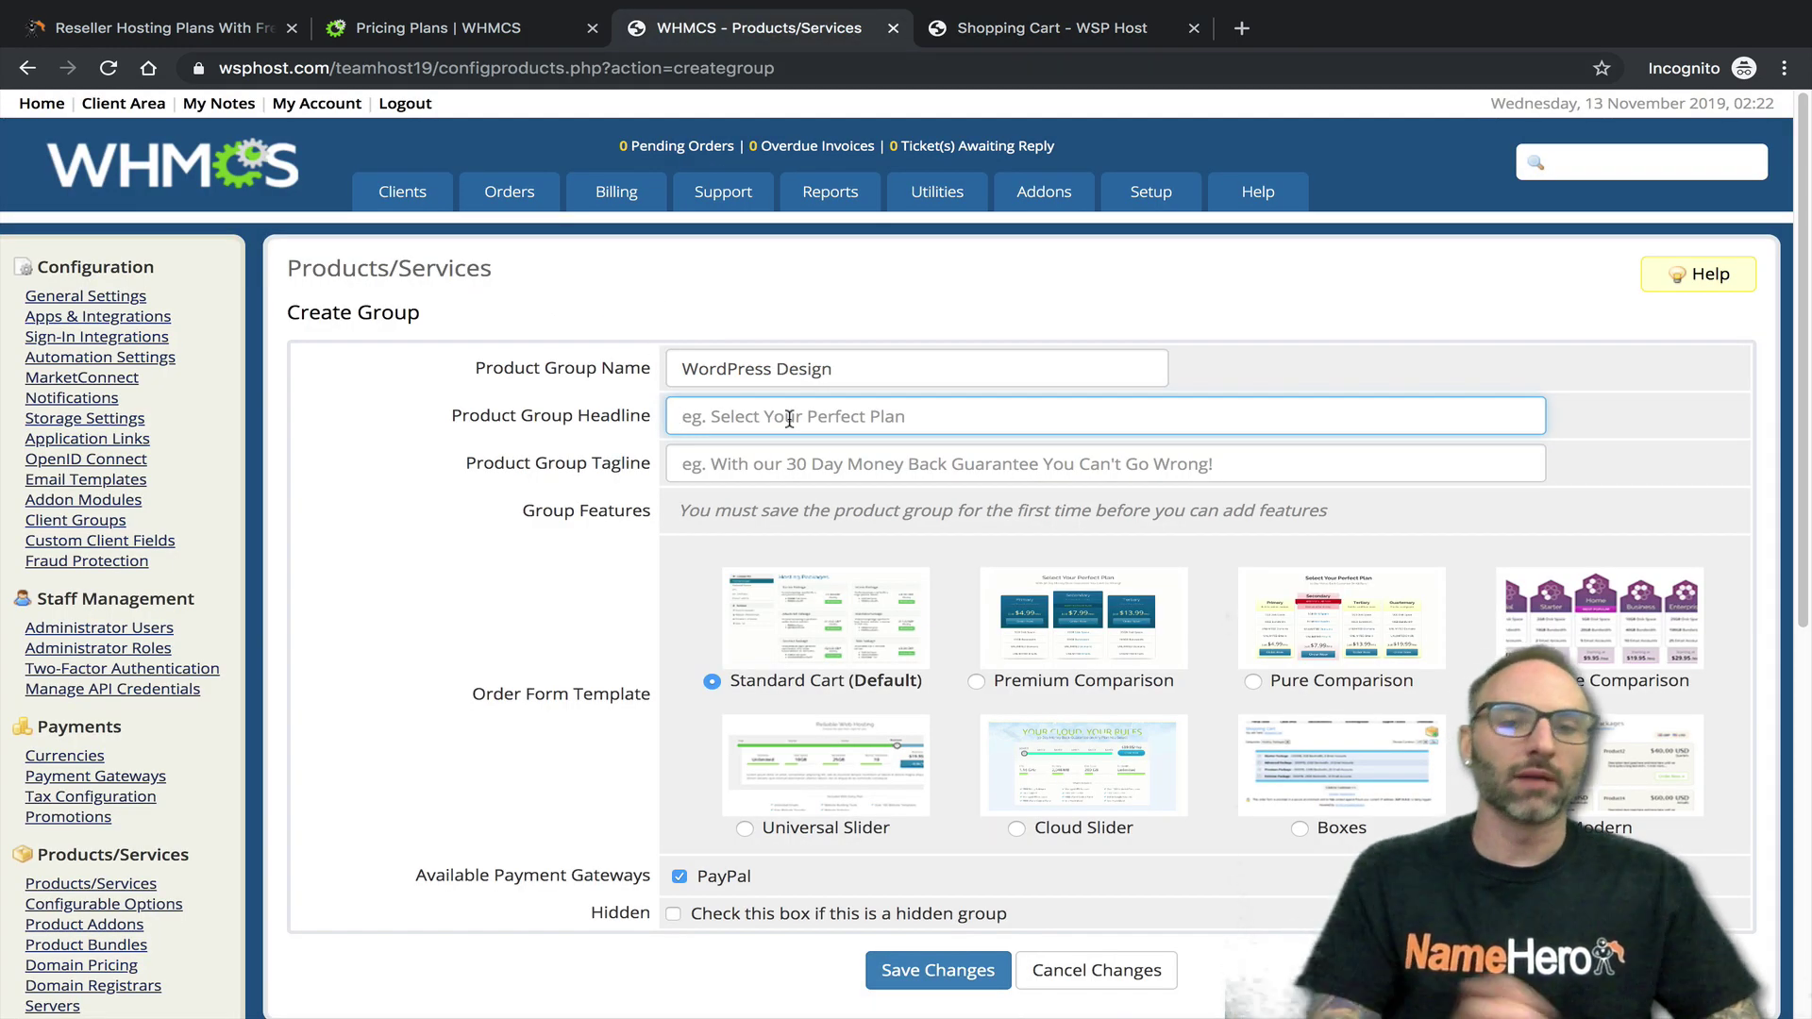
# Set the product group headline to "Purchase A Quick & Easy Custom WordPress Theme"
pyautogui.write('Purchase A')
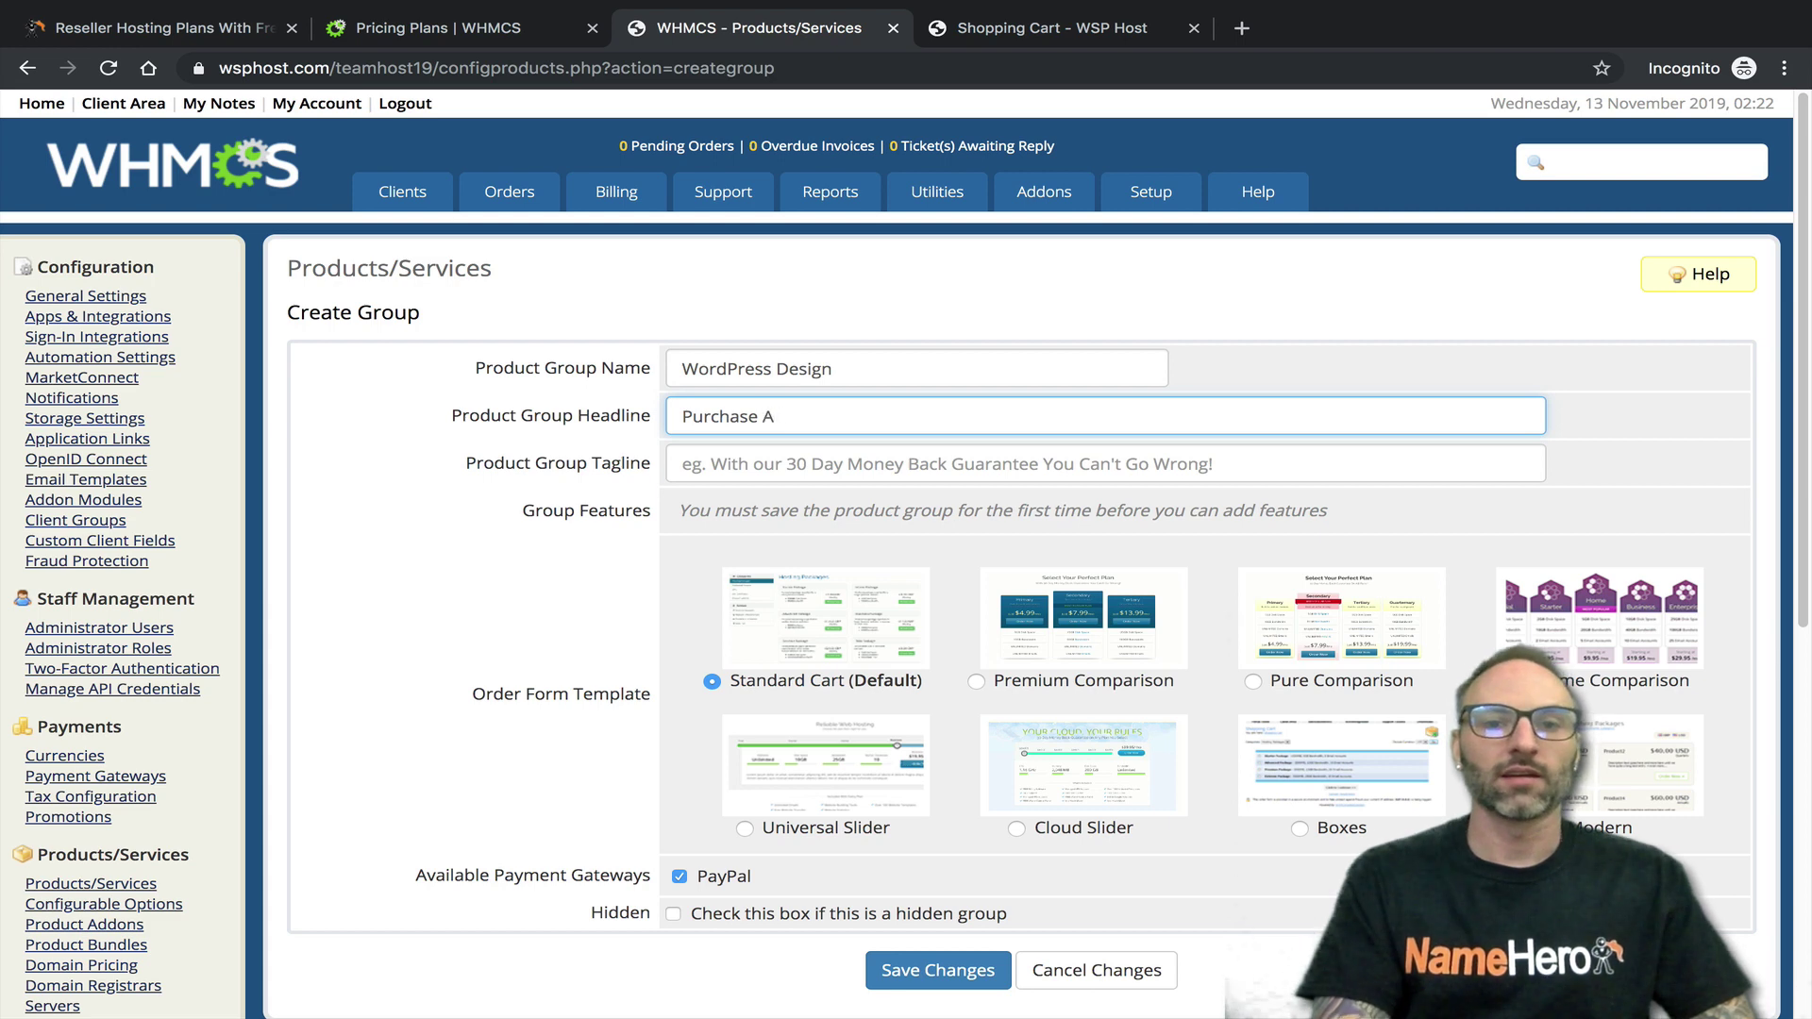
pyautogui.write(' Quick & Easy Wordpr')
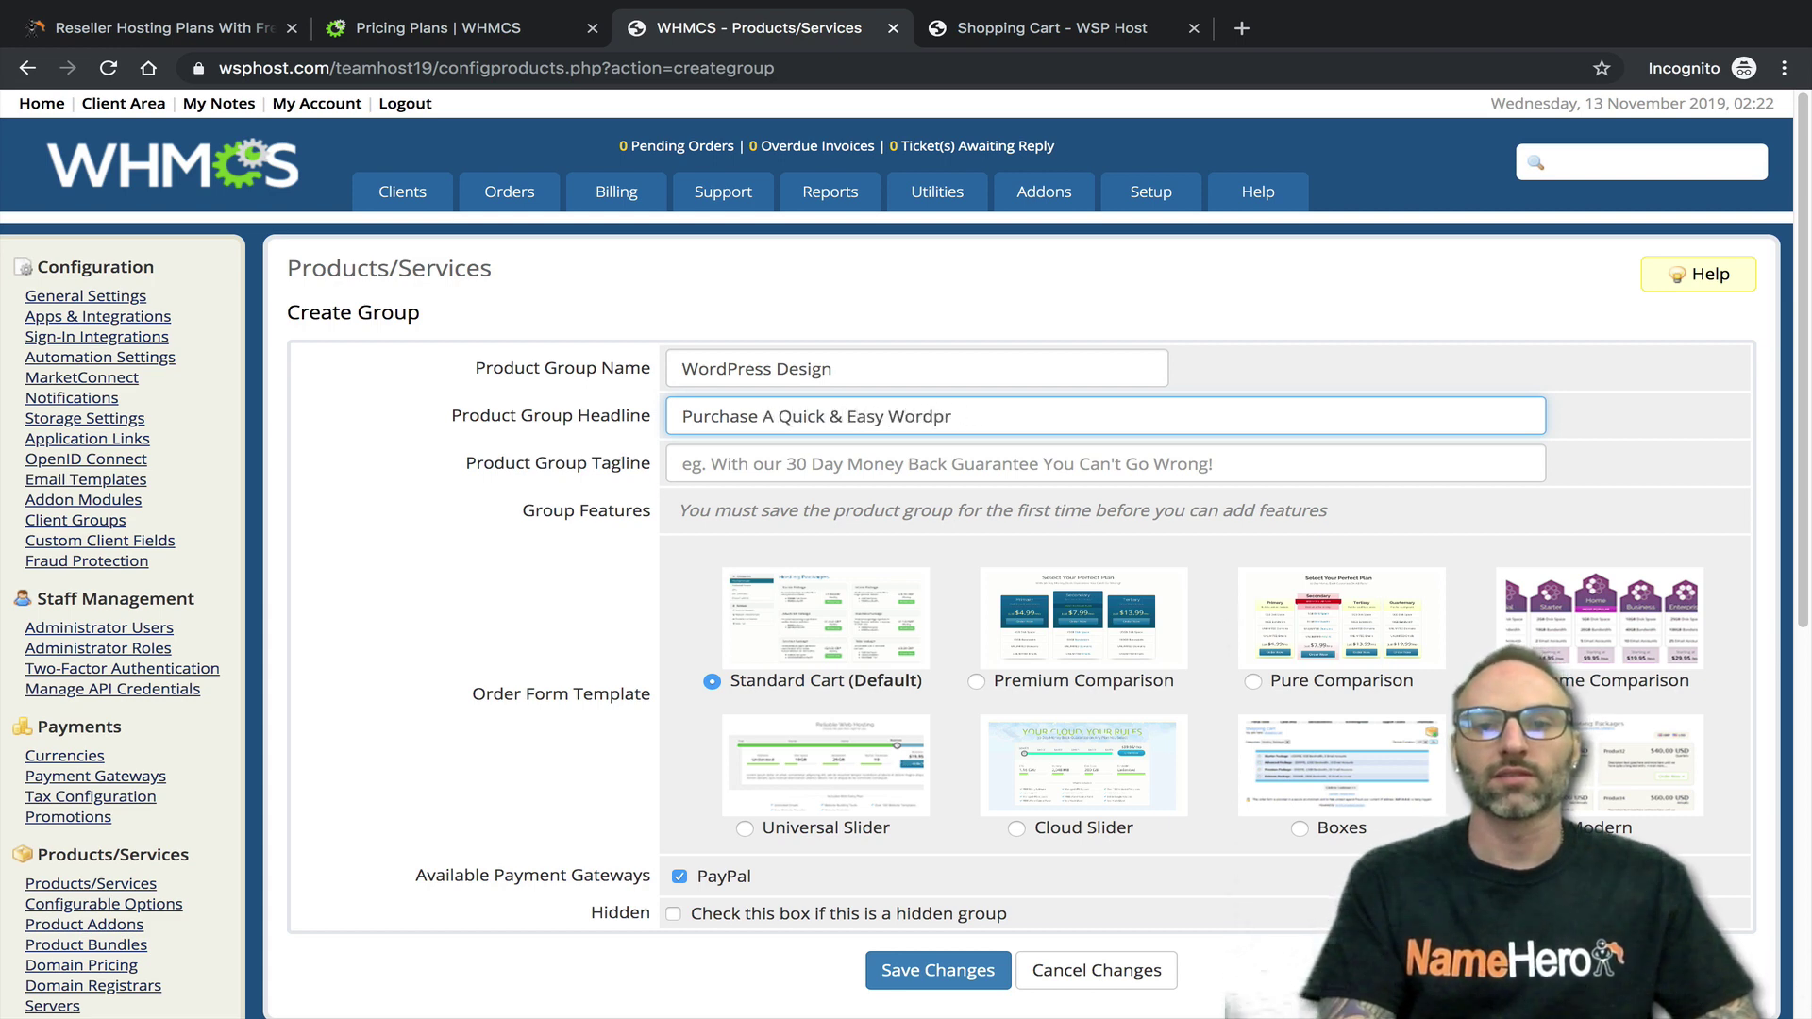
pyautogui.press('BackSpace')
pyautogui.press('BackSpace')
pyautogui.press('BackSpace')
pyautogui.press('BackSpace')
pyautogui.press('BackSpace')
pyautogui.press('BackSpace')
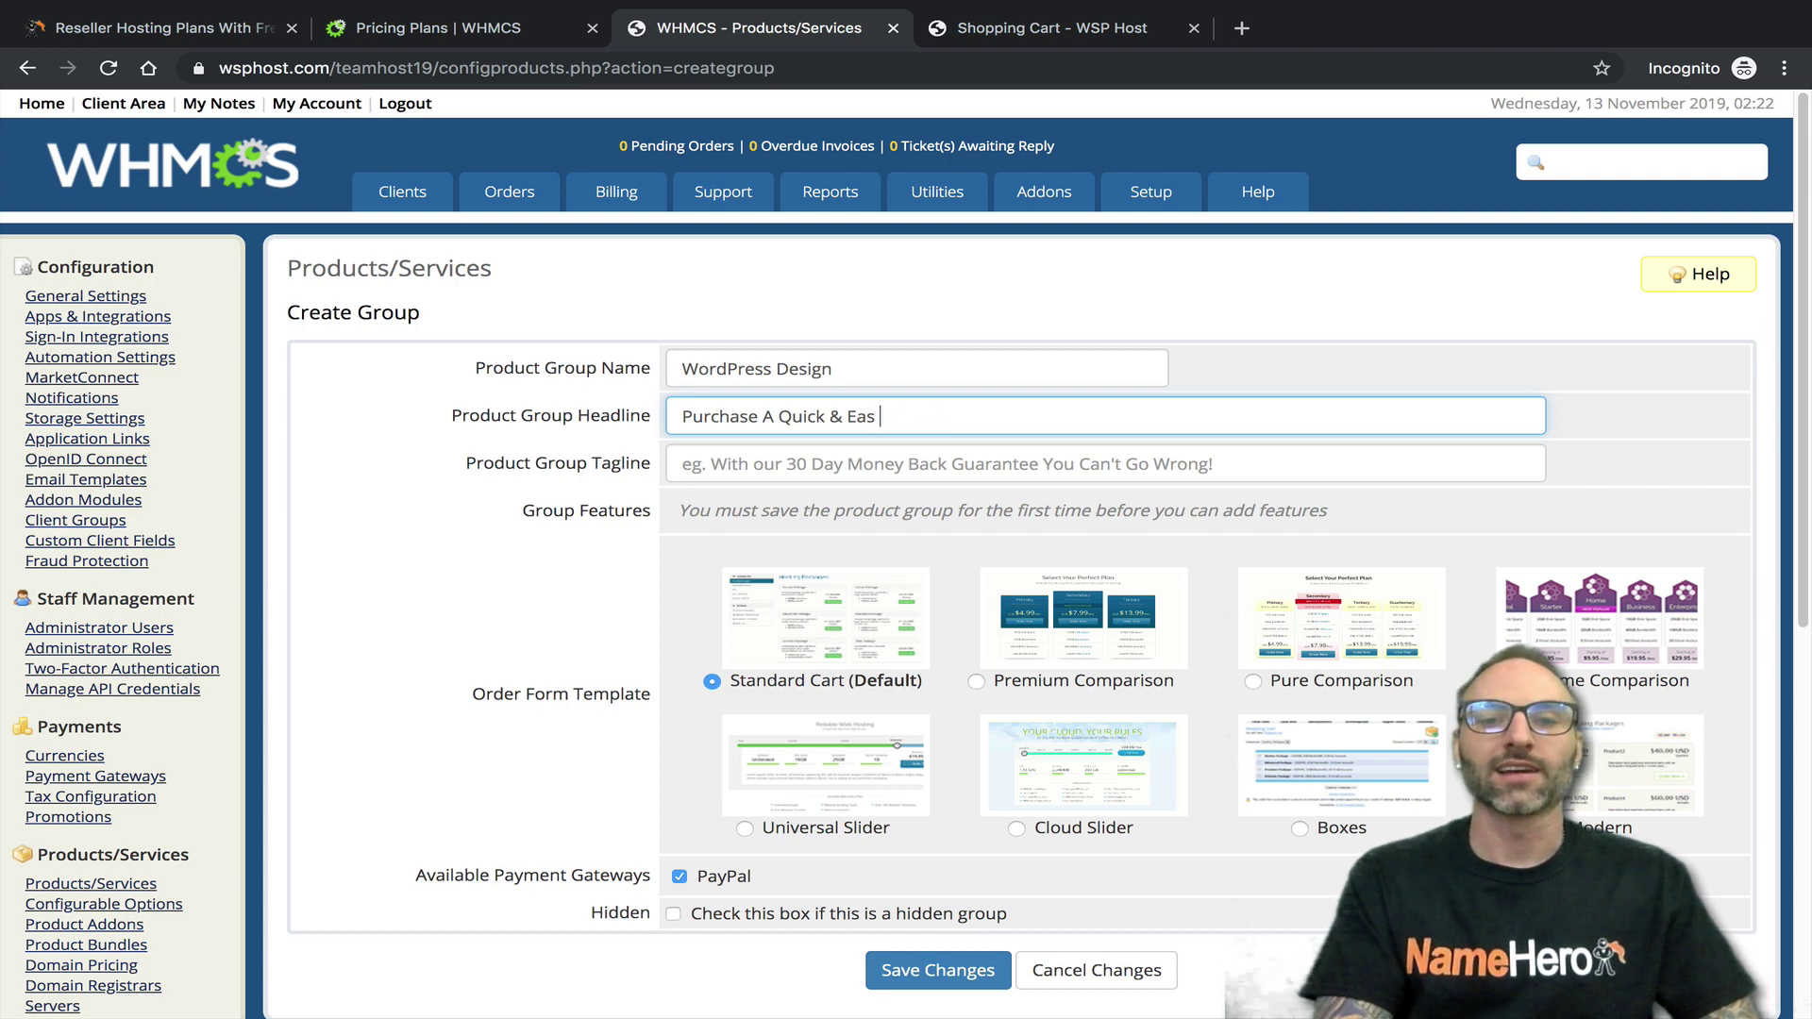
pyautogui.write('y Custom Word')
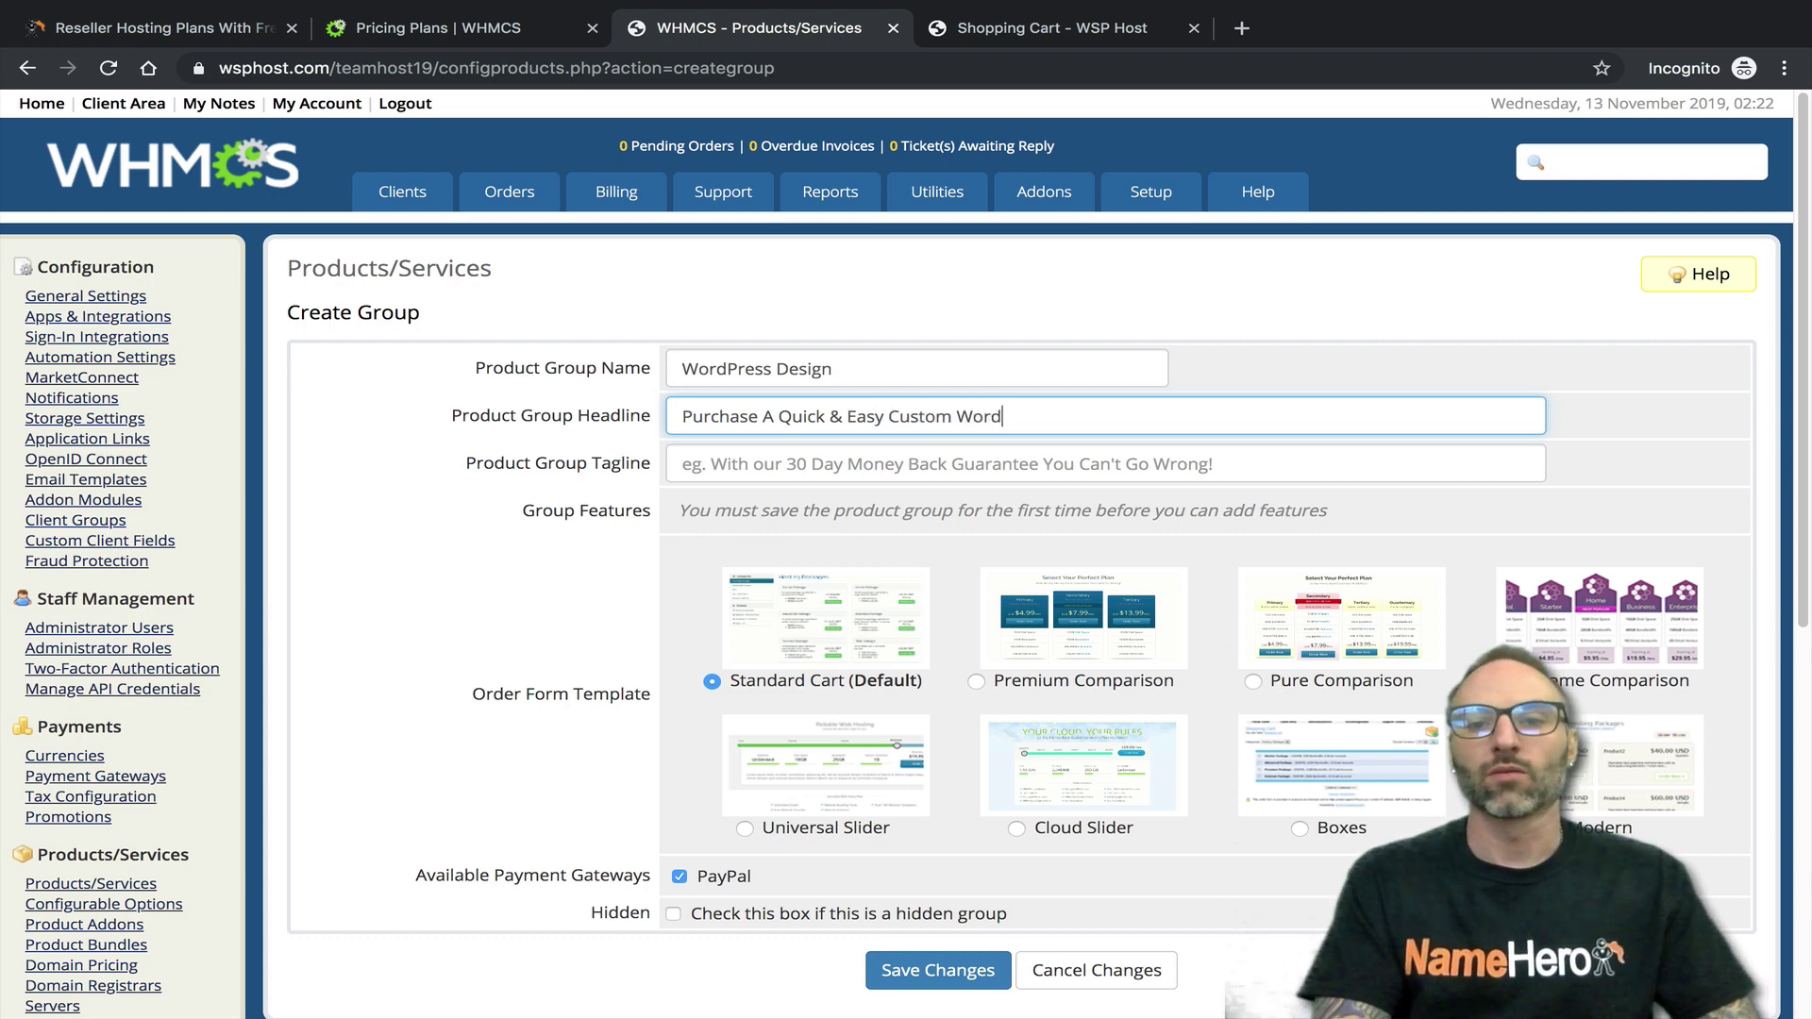
pyautogui.write('Press Theme')
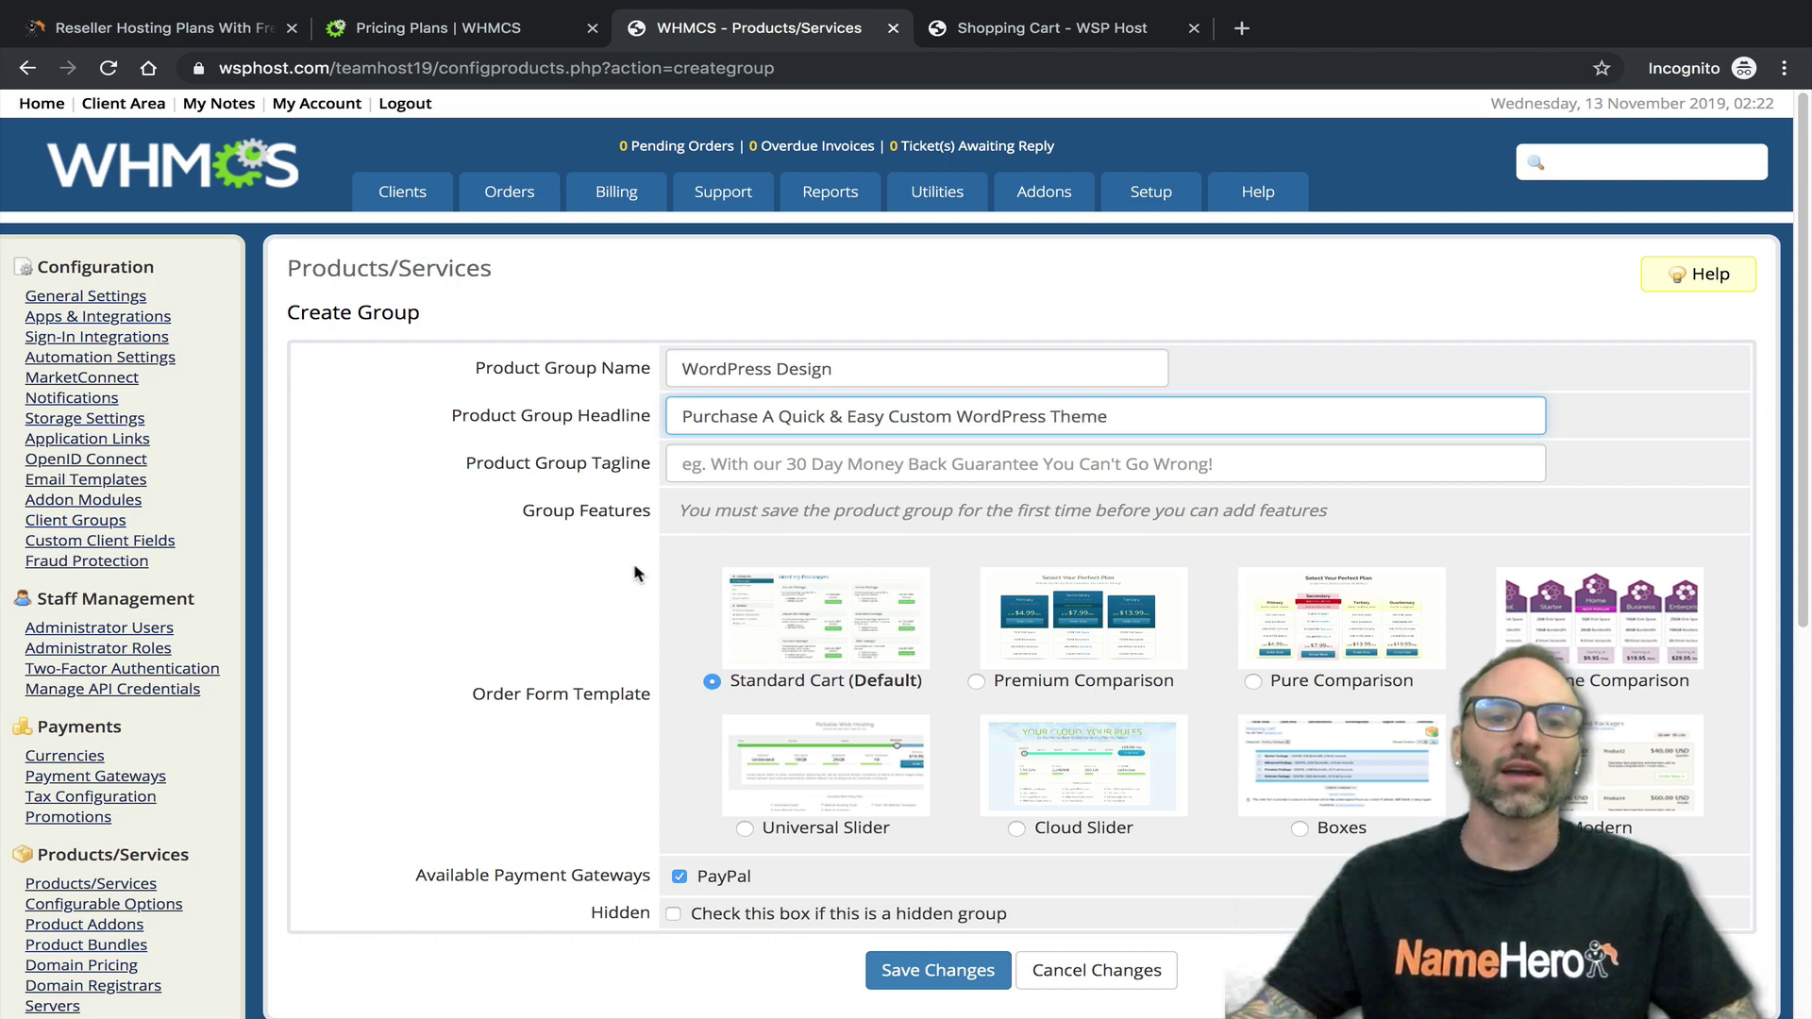
# Set the product group tagline to "Everything is backed by our 30 day money back guarantee", correcting the spelling of the last word
pyautogui.click(741, 469)
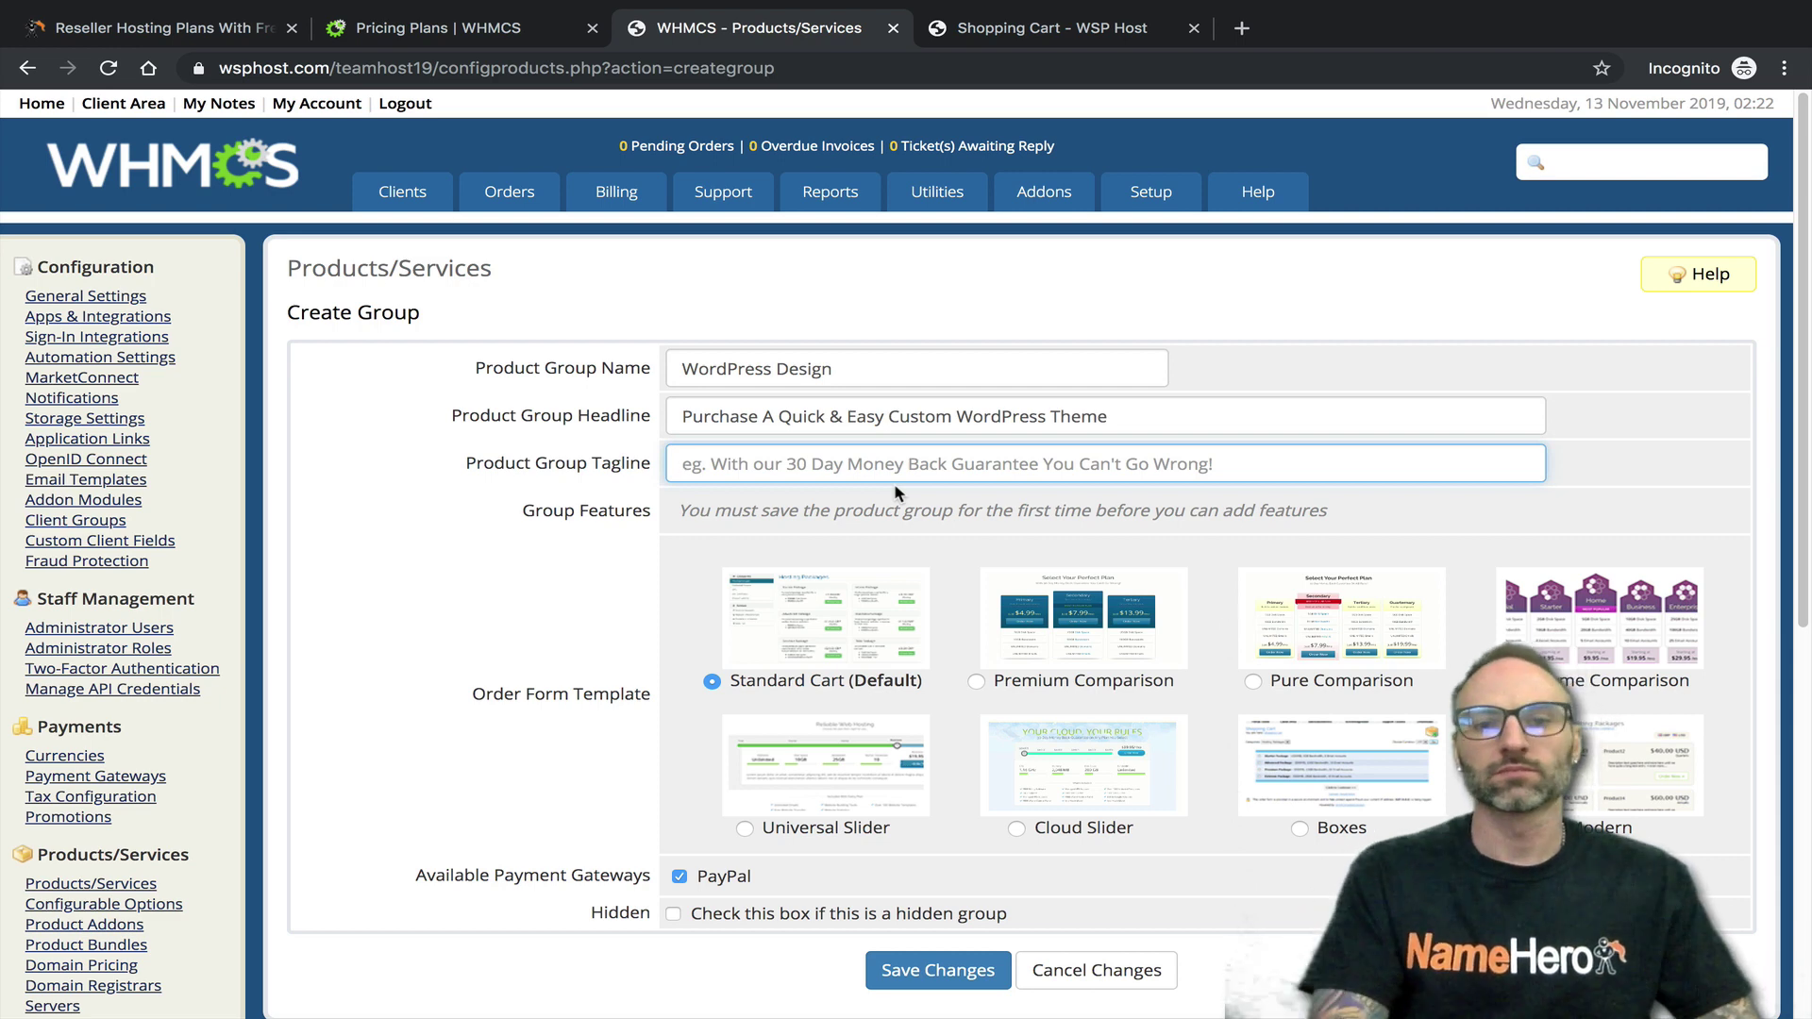
pyautogui.write('E')
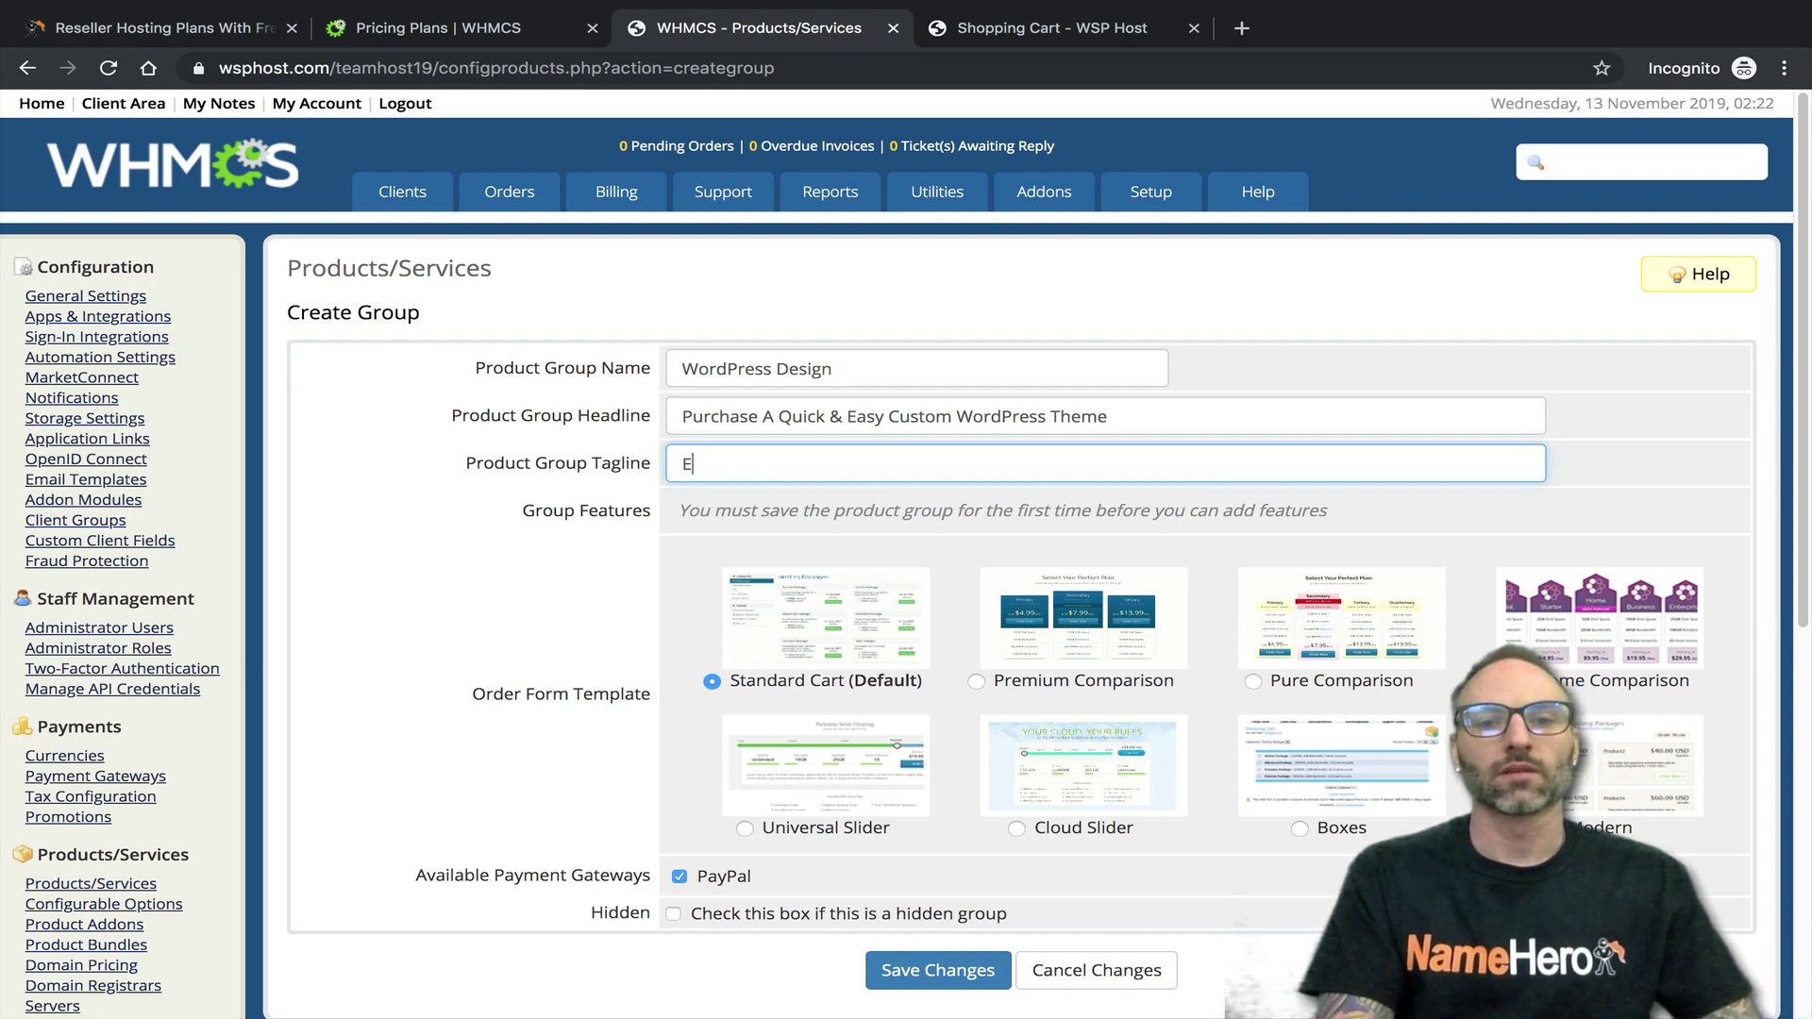
pyautogui.write('everything is backed')
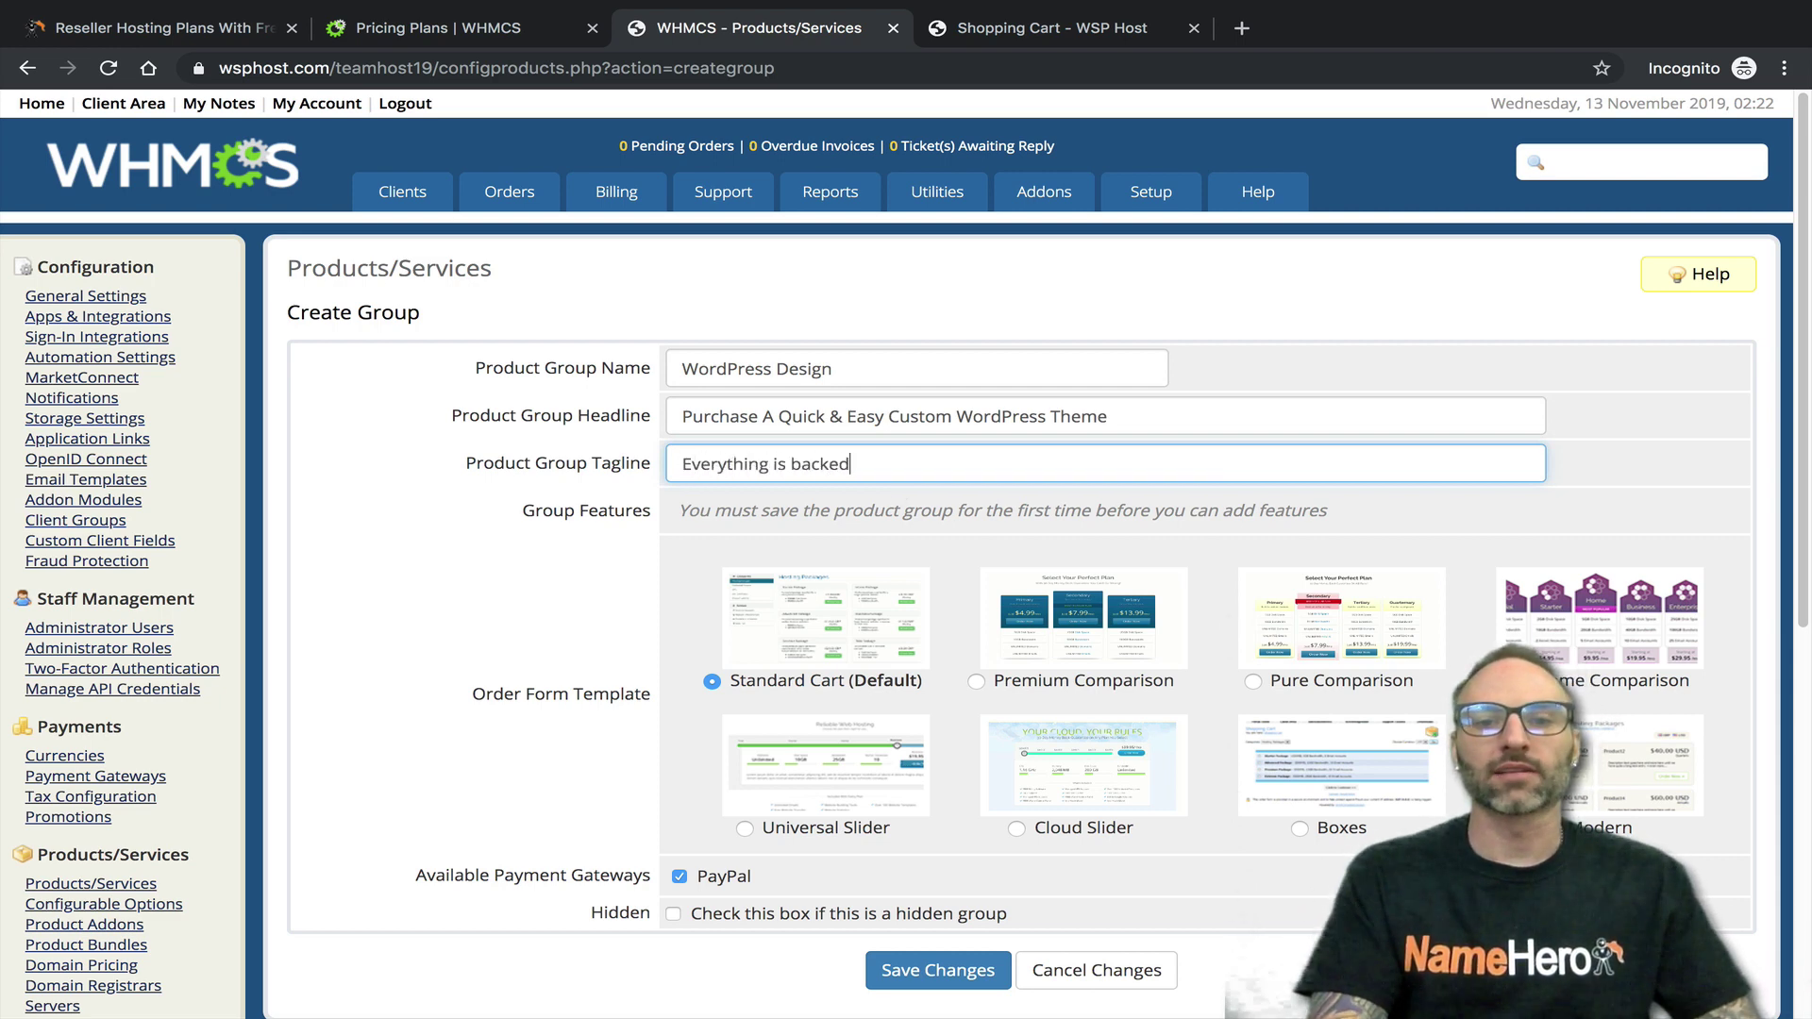
pyautogui.write(' by our 30 day m')
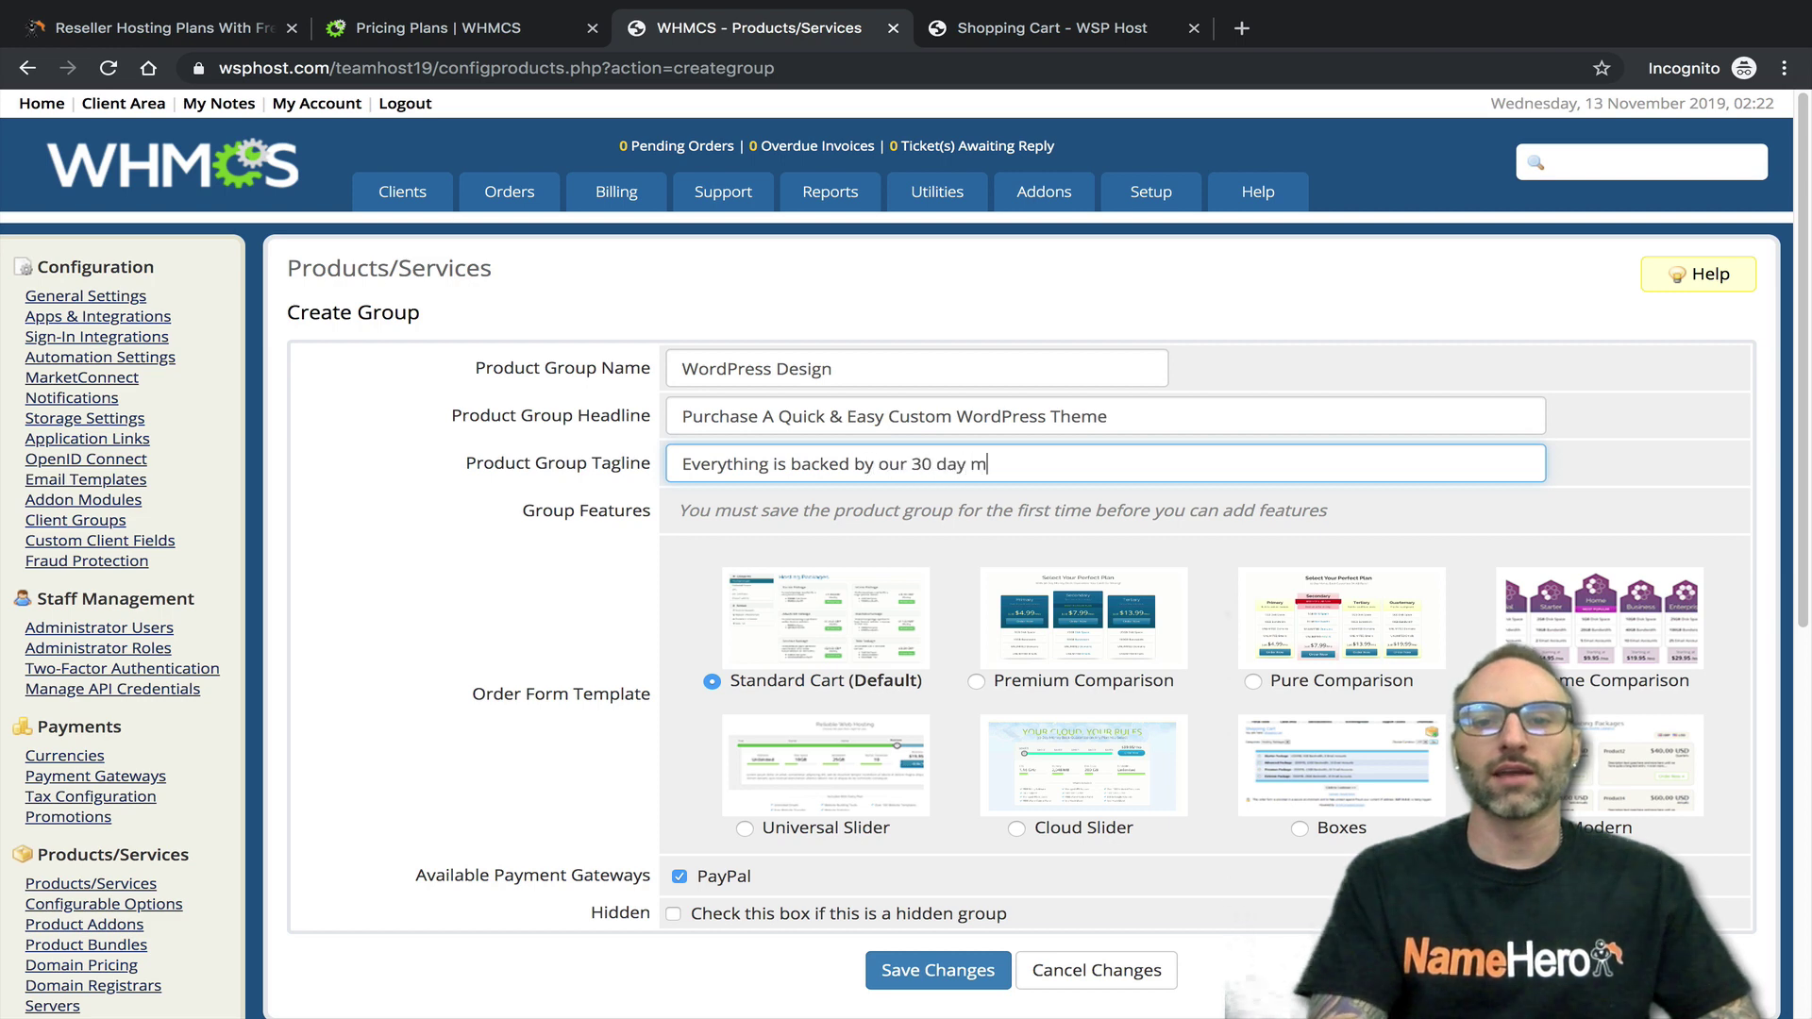
pyautogui.write('oney back guarne')
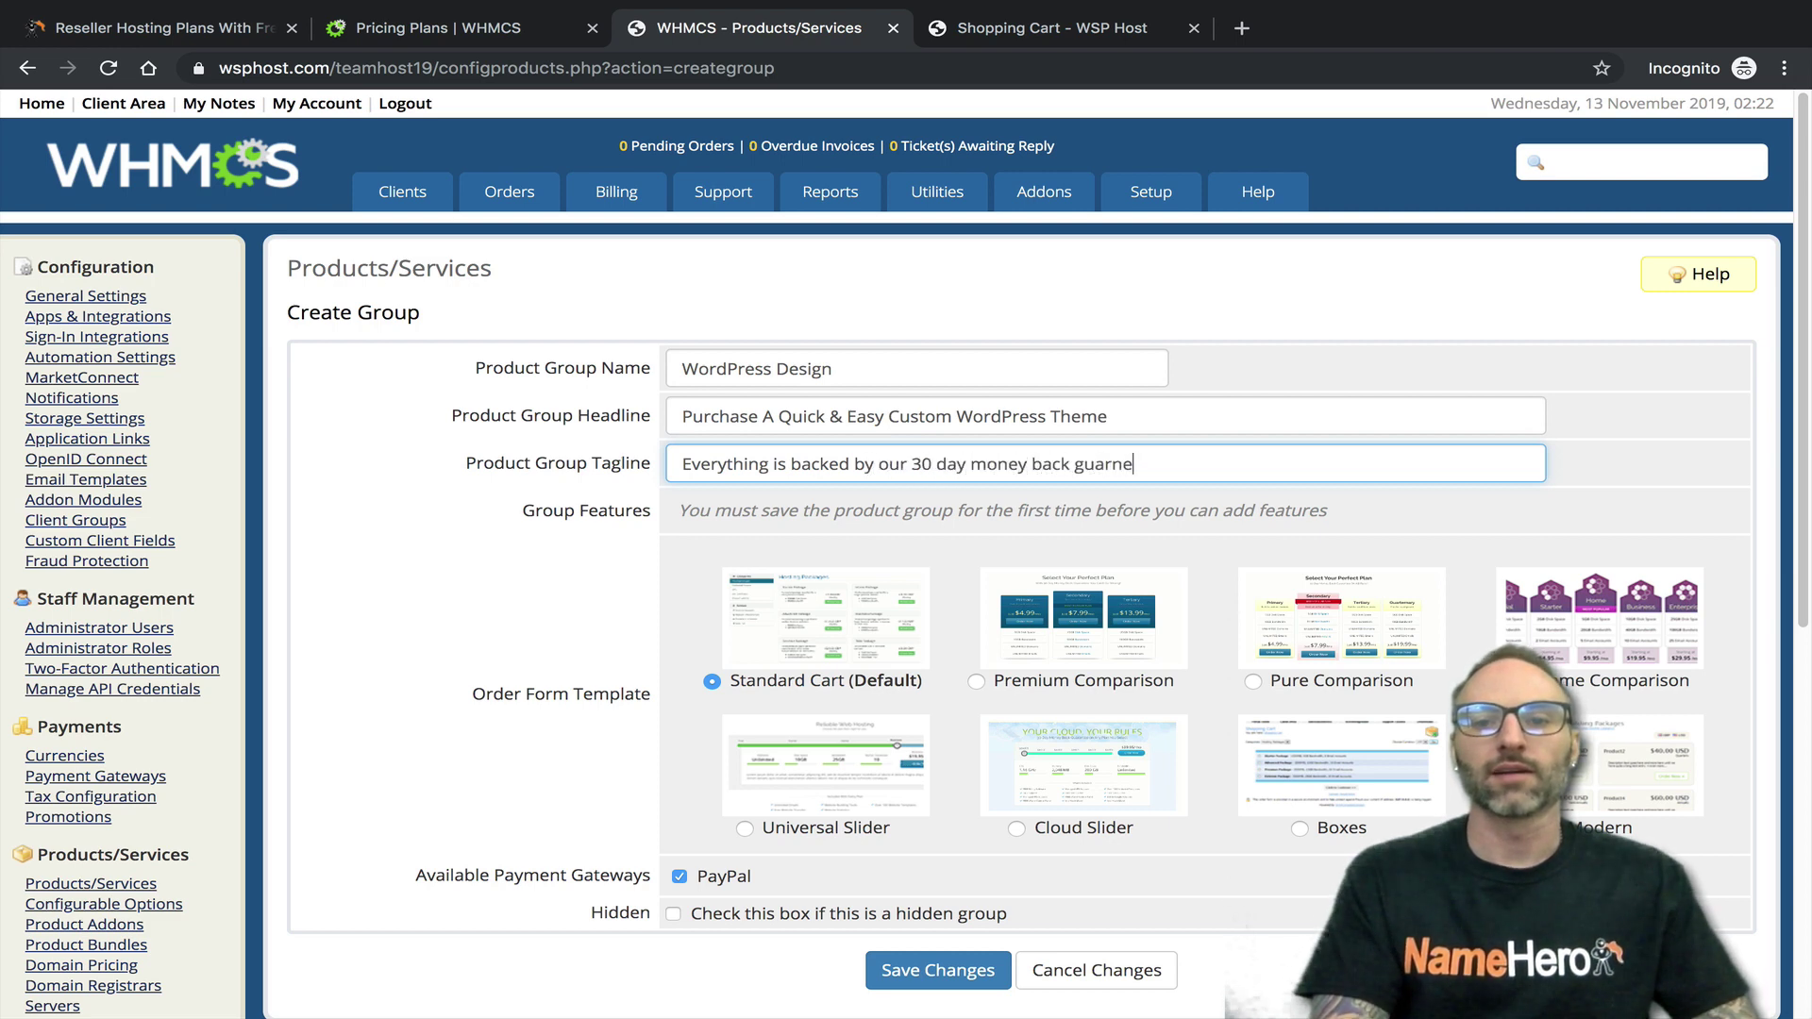
pyautogui.write('tee')
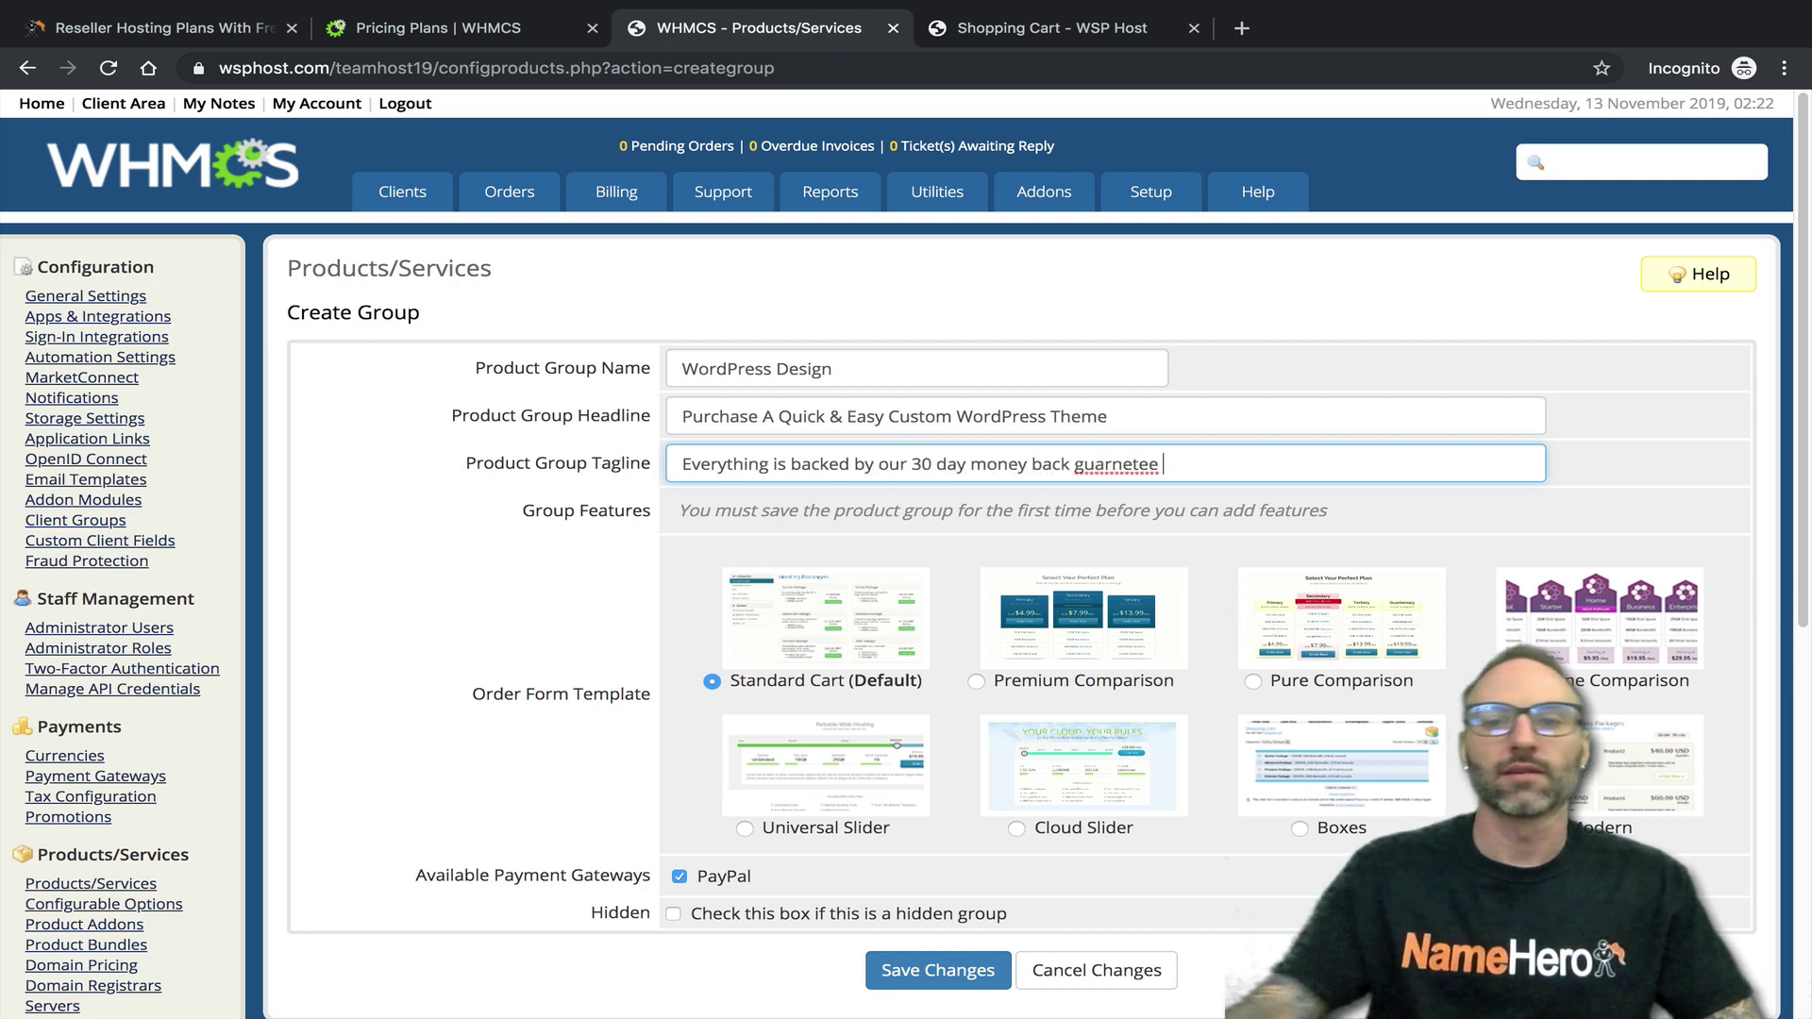
pyautogui.rightClick(1121, 463)
pyautogui.click(1192, 477)
# Compare the entered tagline with the tagline position on the WSP Host order page
pyautogui.moveTo(1168, 465); pyautogui.dragTo(672, 462)
pyautogui.click(991, 33)
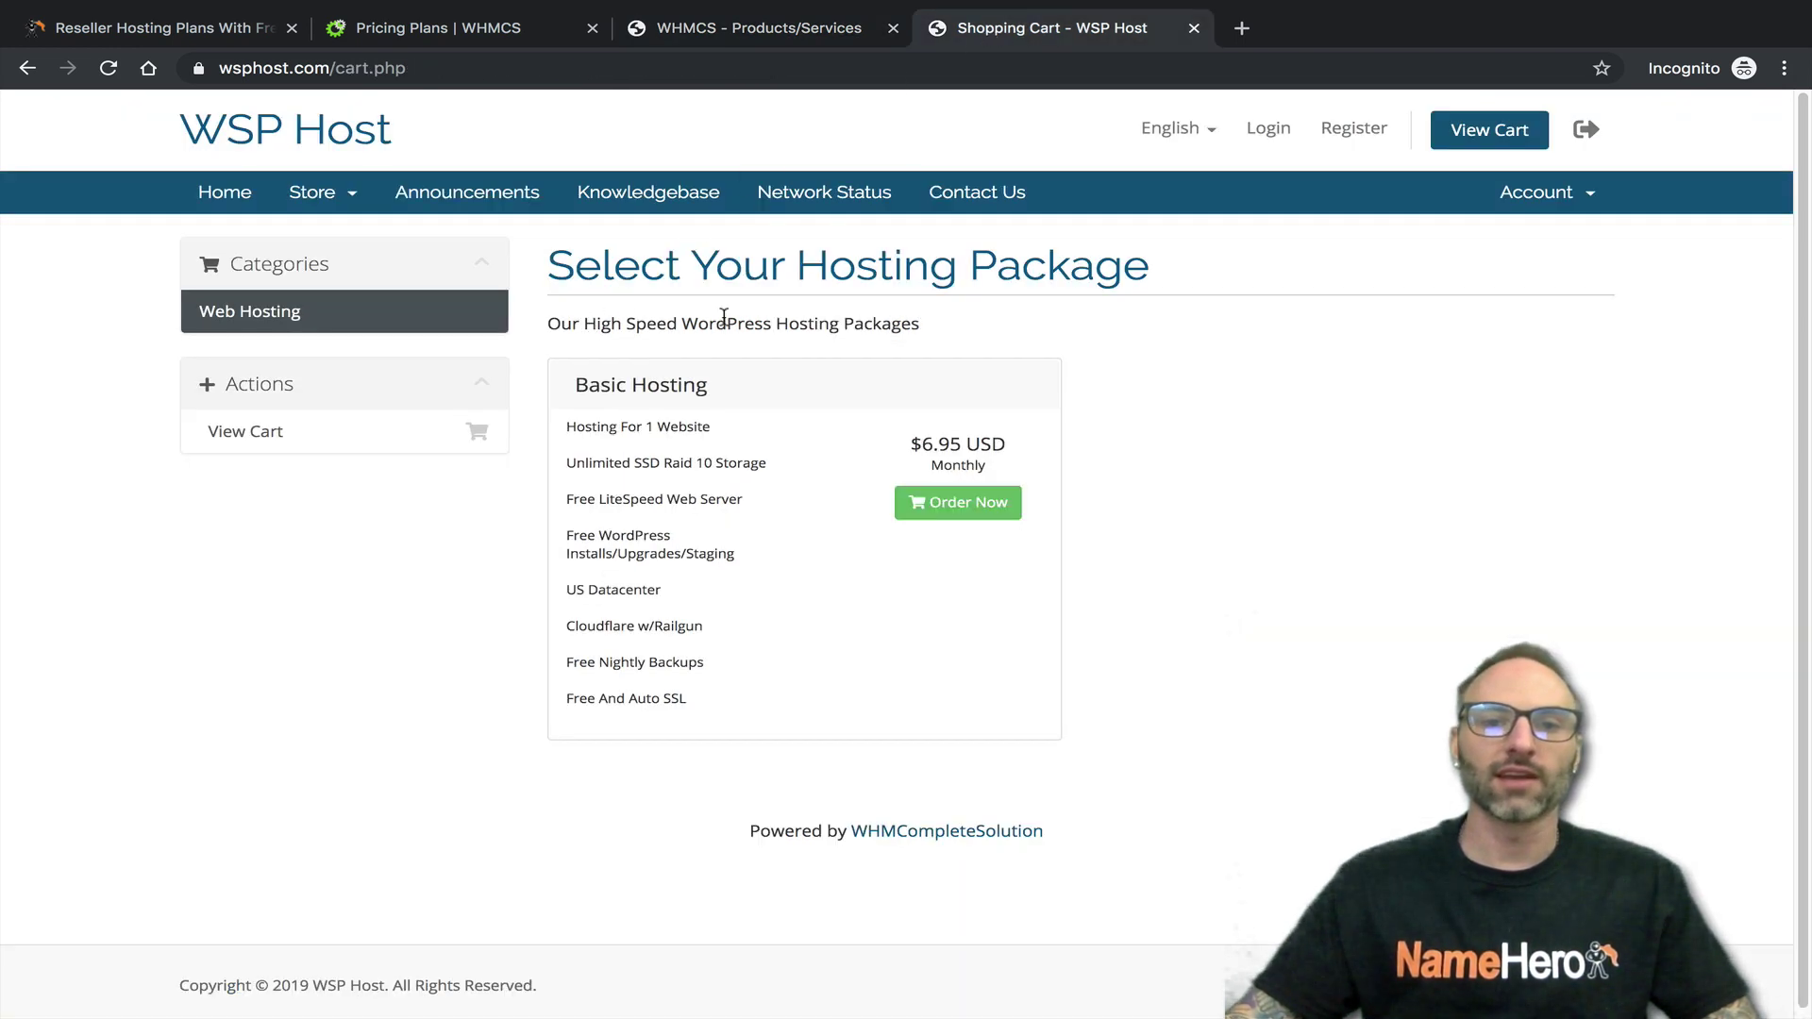
pyautogui.click(755, 33)
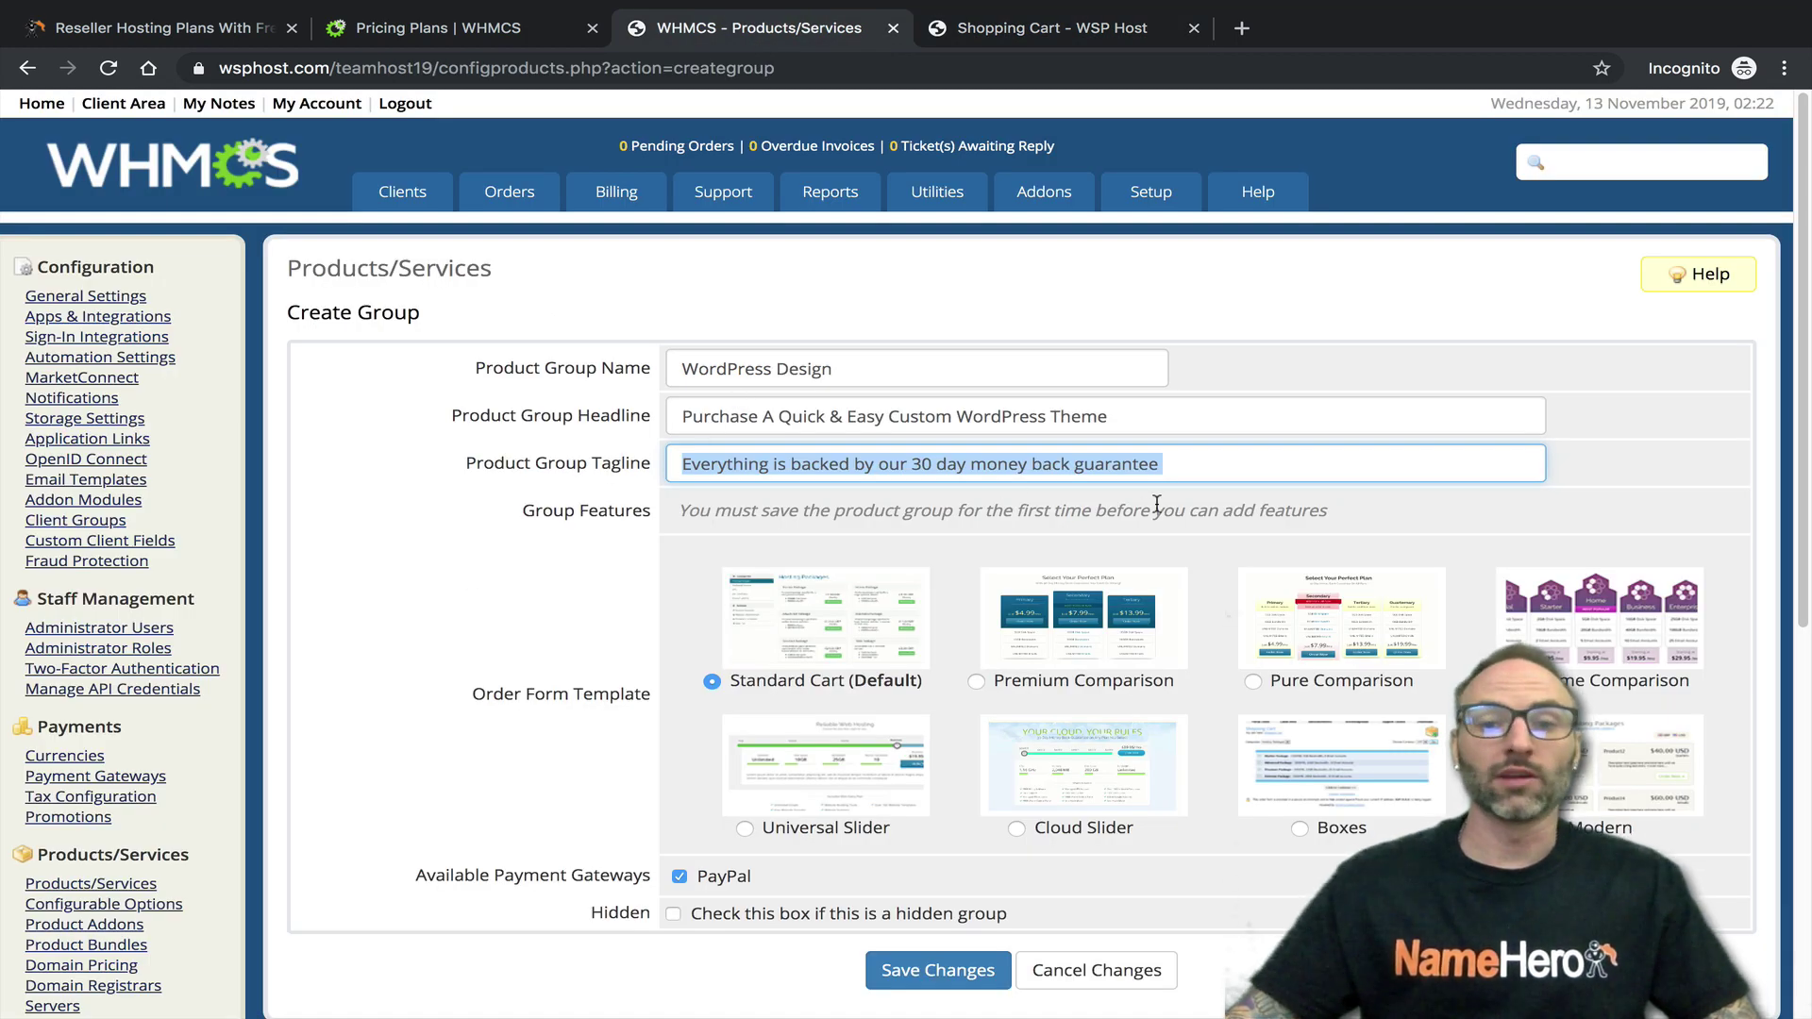
pyautogui.moveTo(1211, 460); pyautogui.dragTo(515, 472)
pyautogui.click(801, 464)
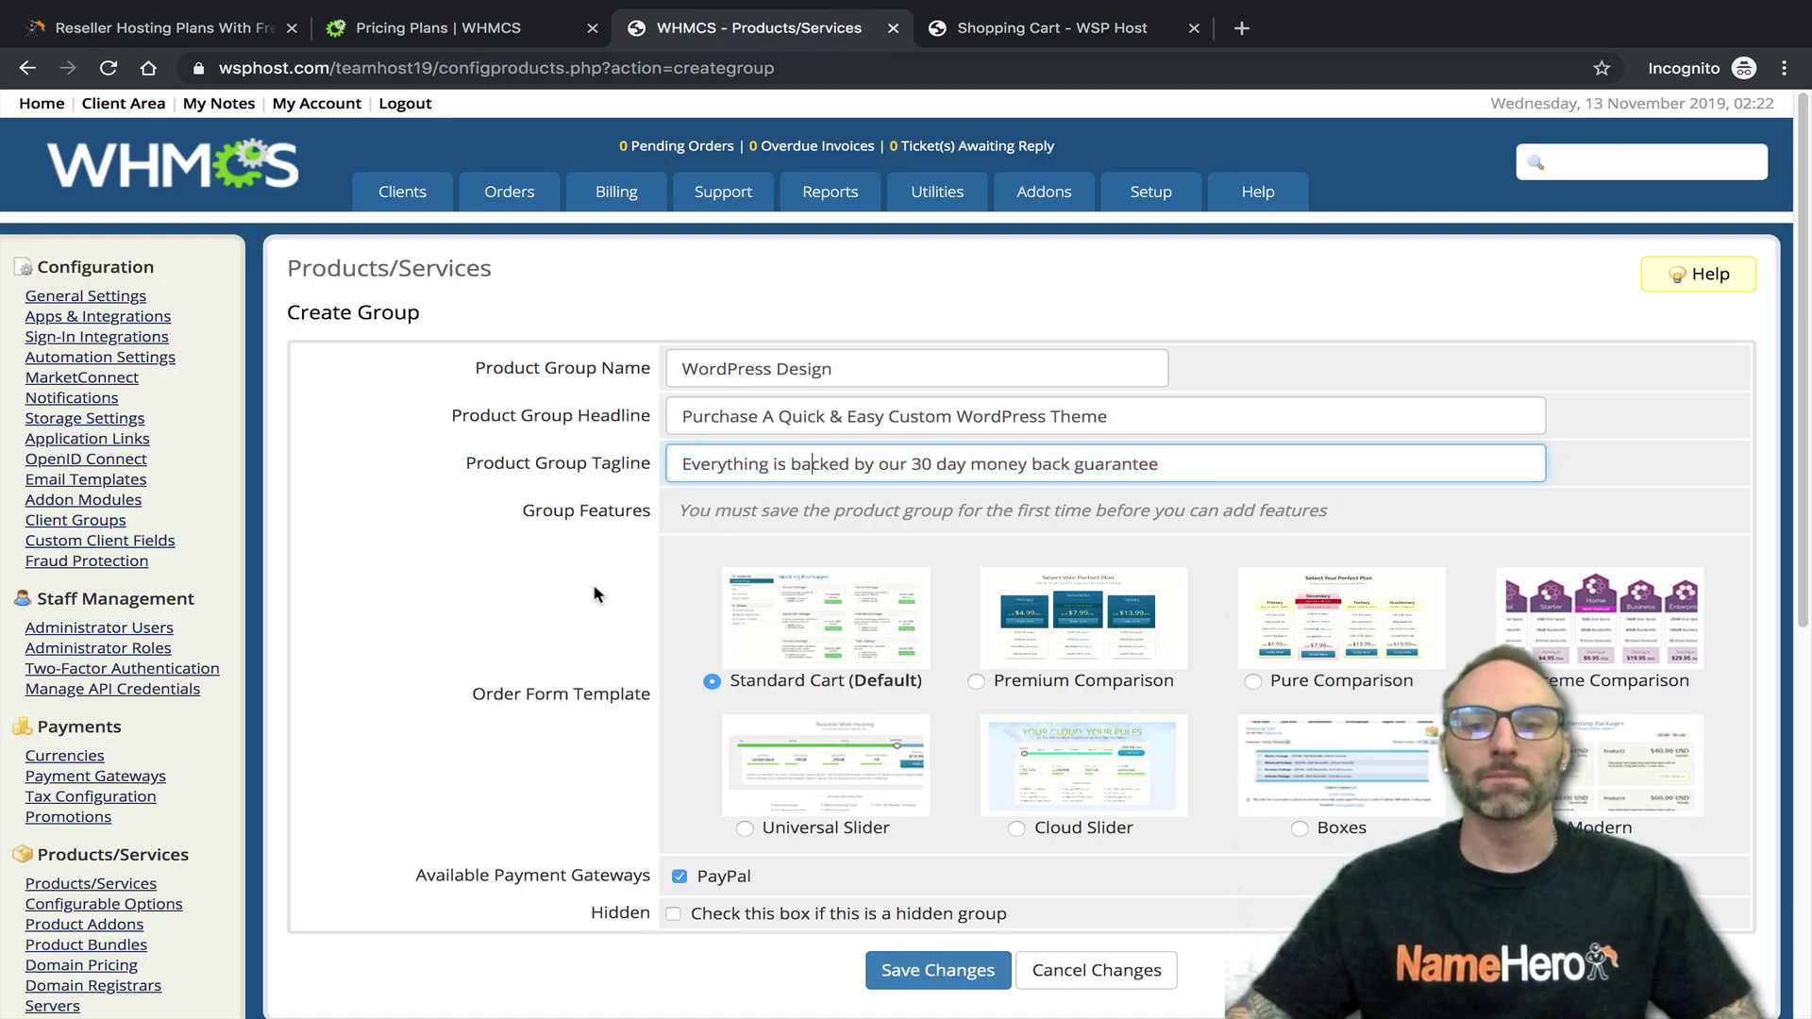
# Choose Premium Comparison as the order form template for the WordPress Design group
pyautogui.moveTo(475, 694); pyautogui.dragTo(653, 696)
pyautogui.click(664, 698)
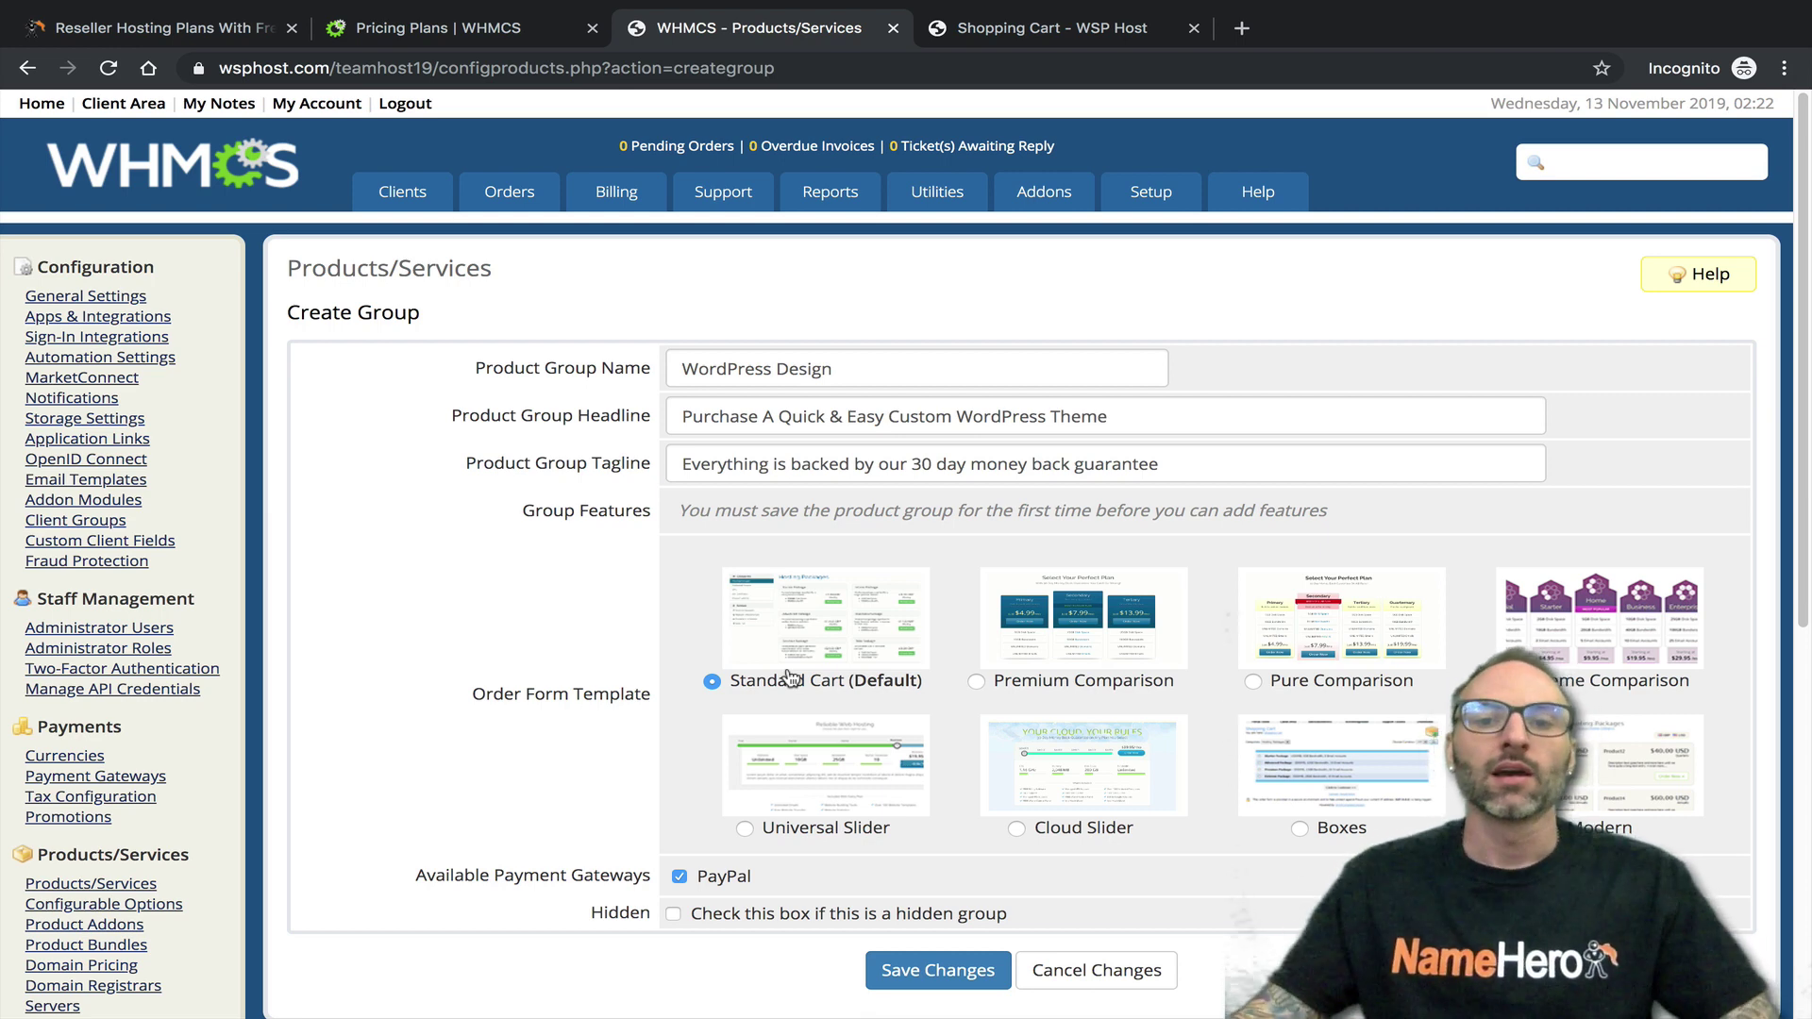
pyautogui.click(1021, 683)
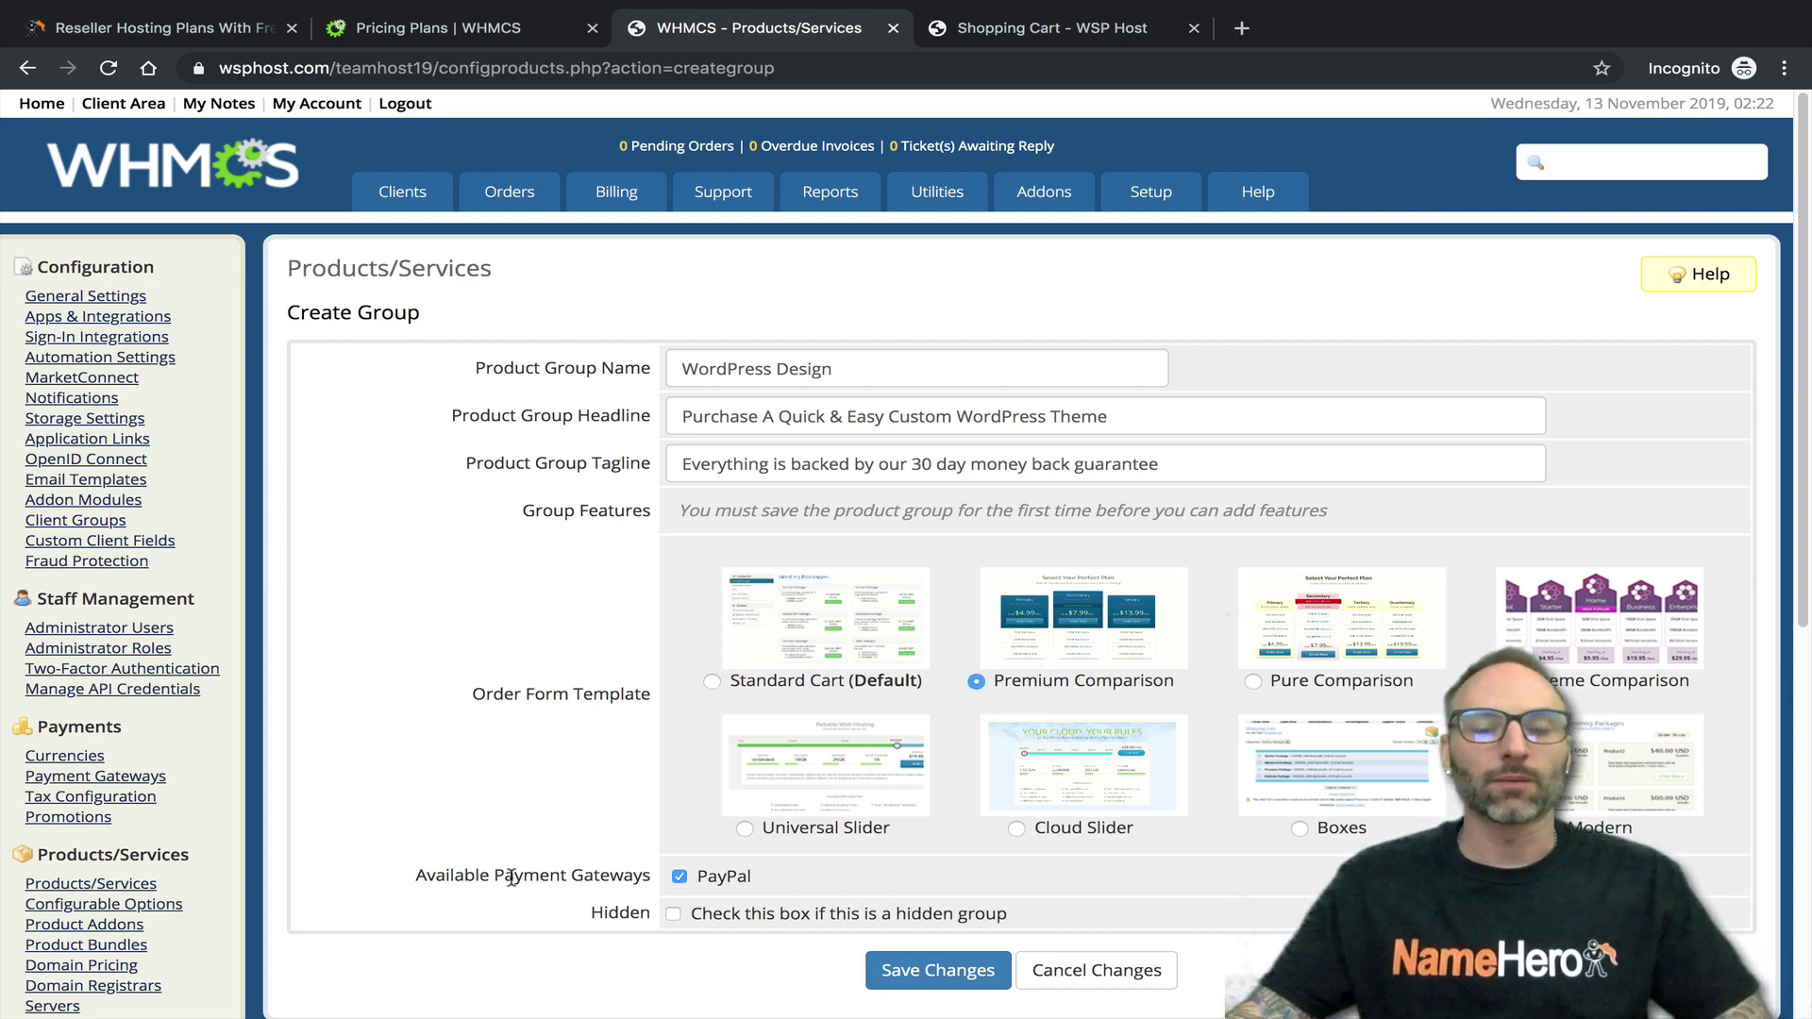
# Check the group's available payment gateways and open the Payment Gateways configuration page separately, keeping the group form open
pyautogui.moveTo(646, 875)
pyautogui.mouseDown()
pyautogui.moveTo(415, 873)
pyautogui.moveTo(655, 875)
pyautogui.mouseUp()
pyautogui.click(424, 873)
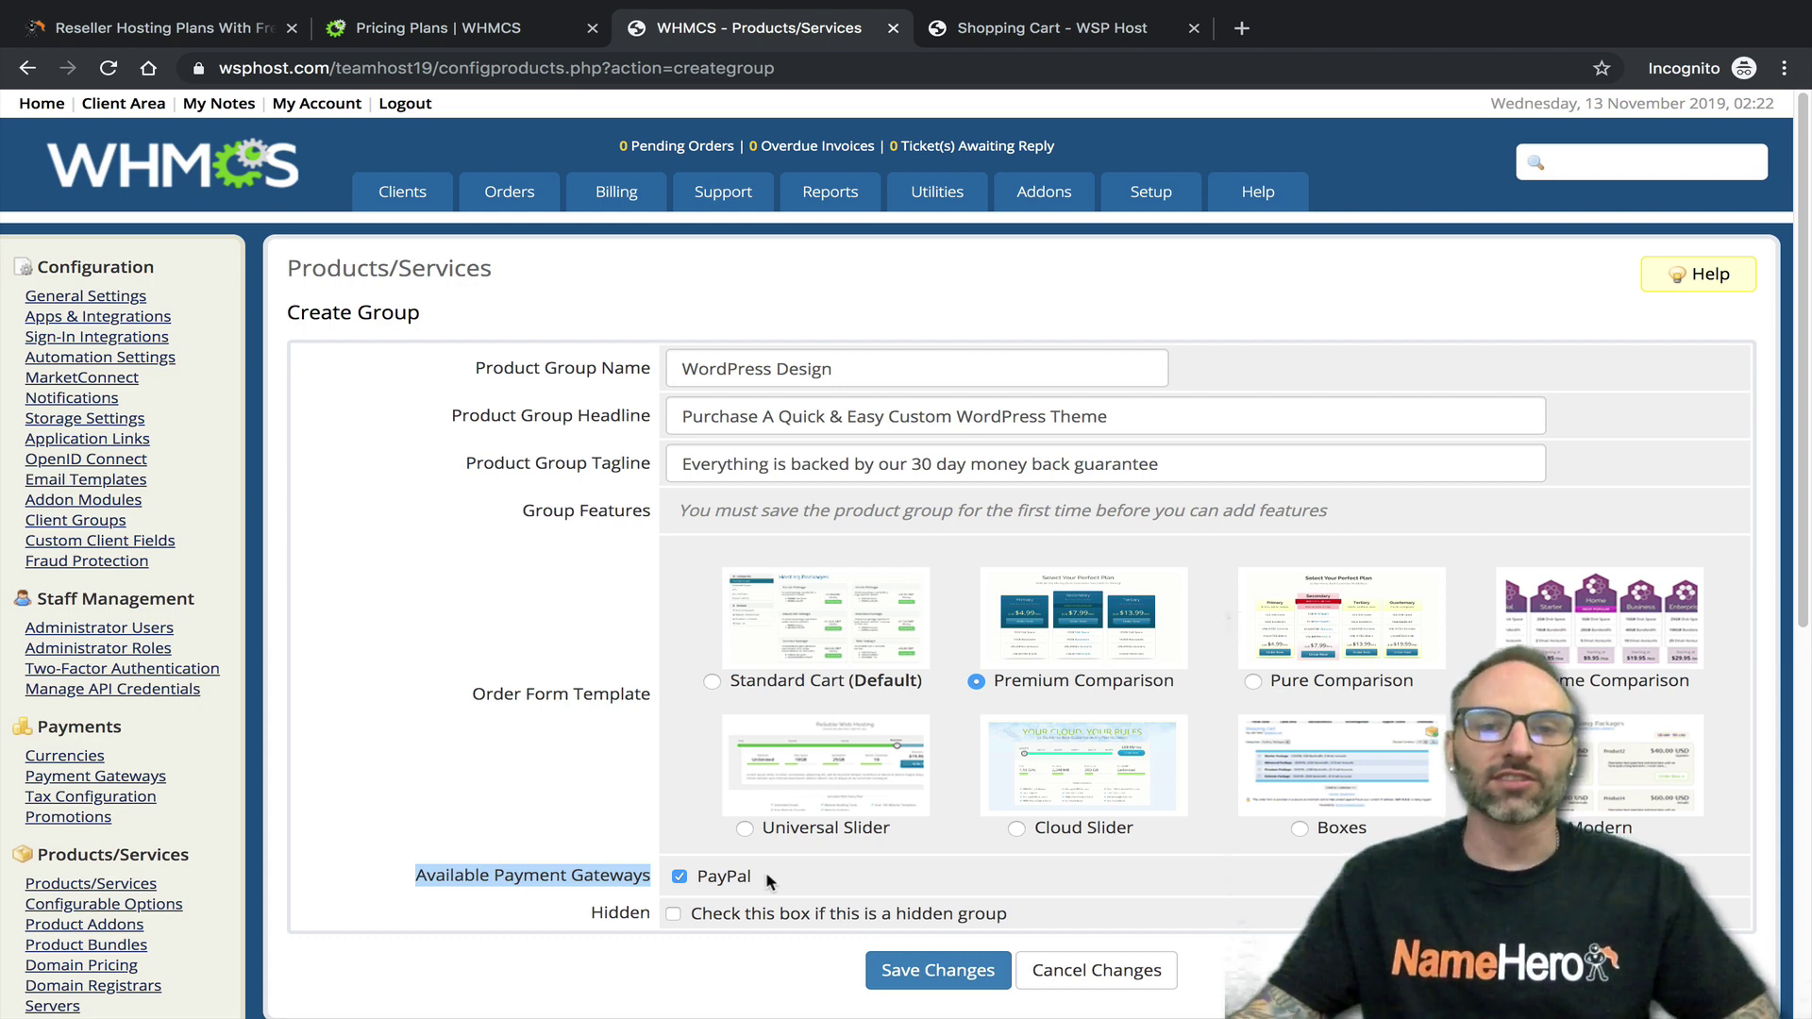
pyautogui.click(883, 332)
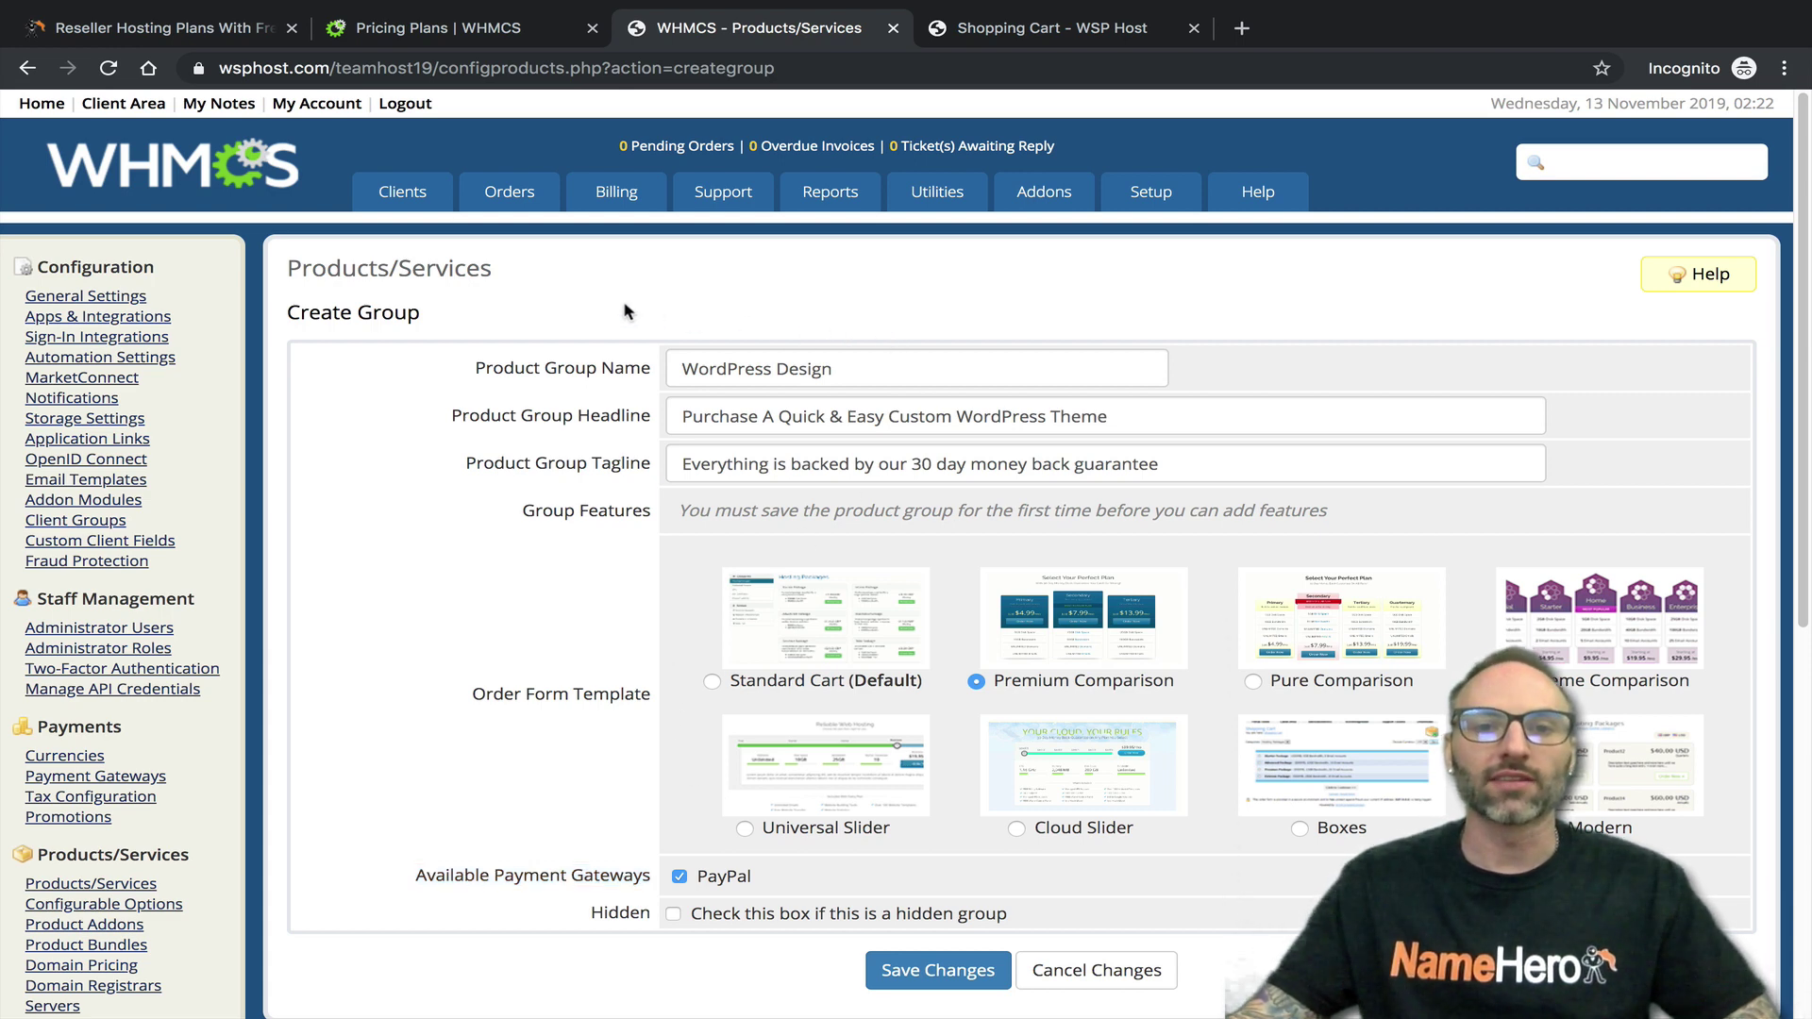
pyautogui.moveTo(613, 192)
pyautogui.moveTo(689, 255)
pyautogui.moveTo(1113, 191)
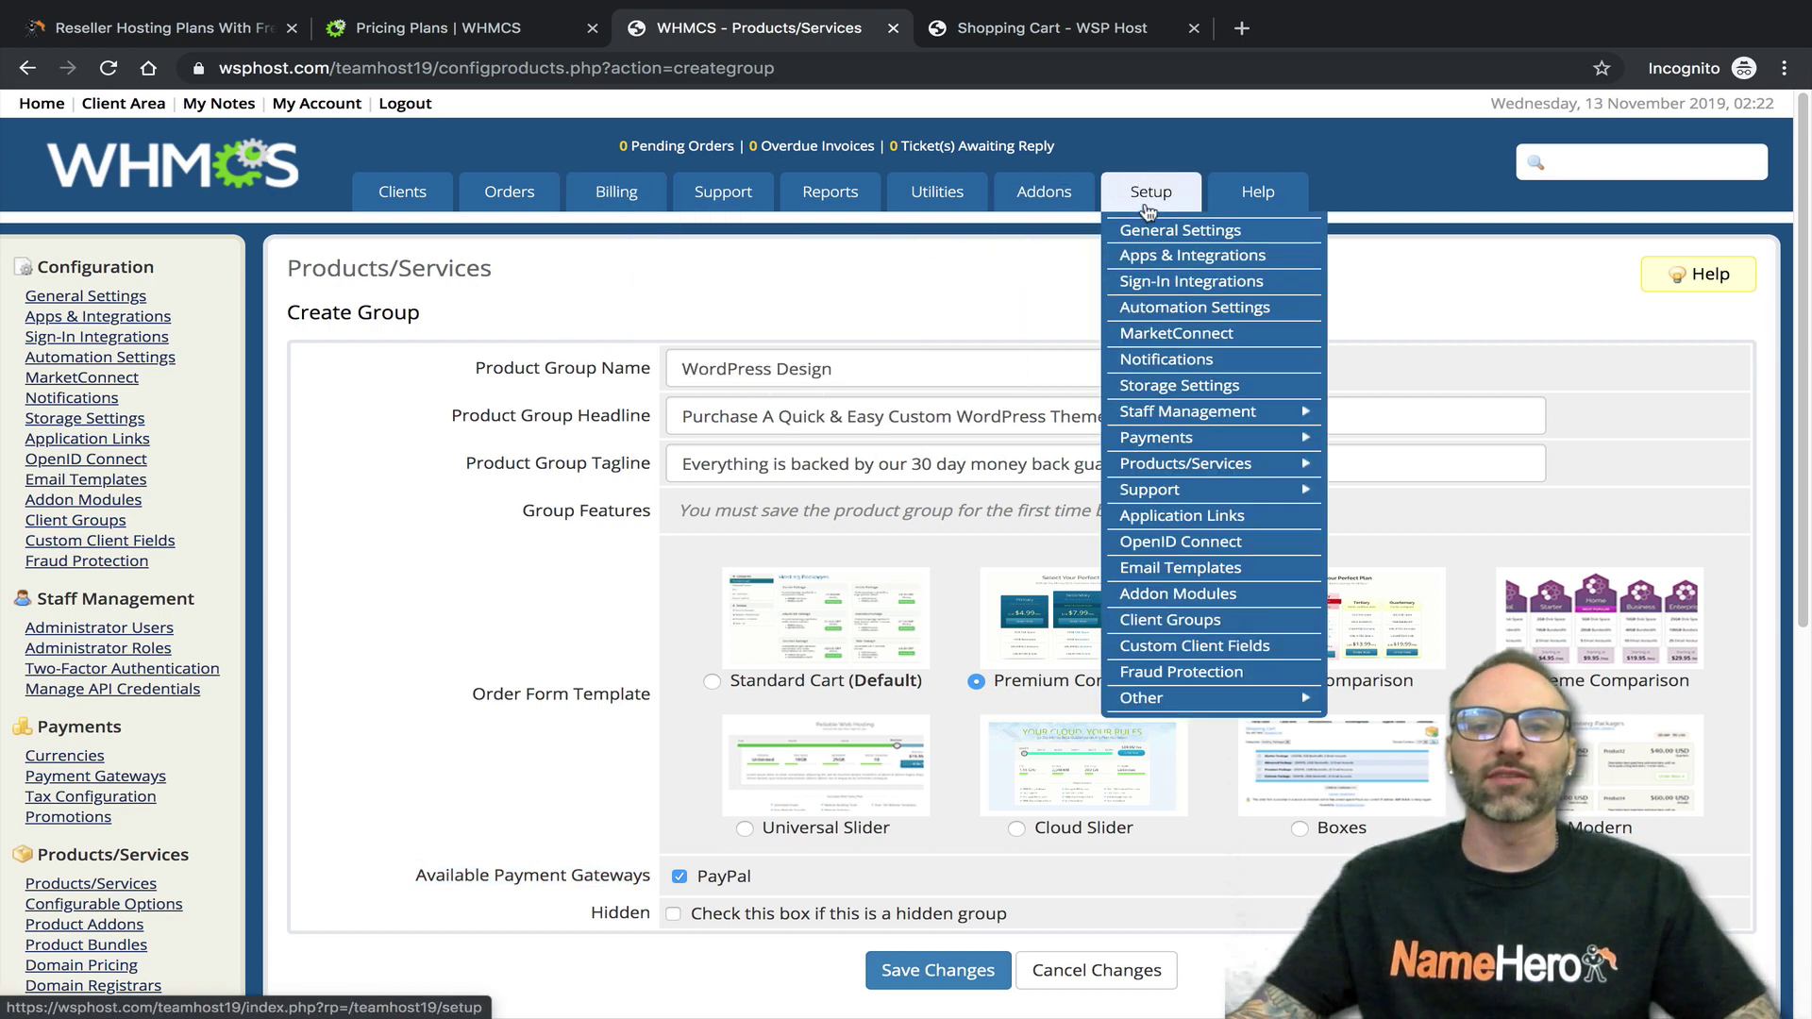
pyautogui.moveTo(1205, 444)
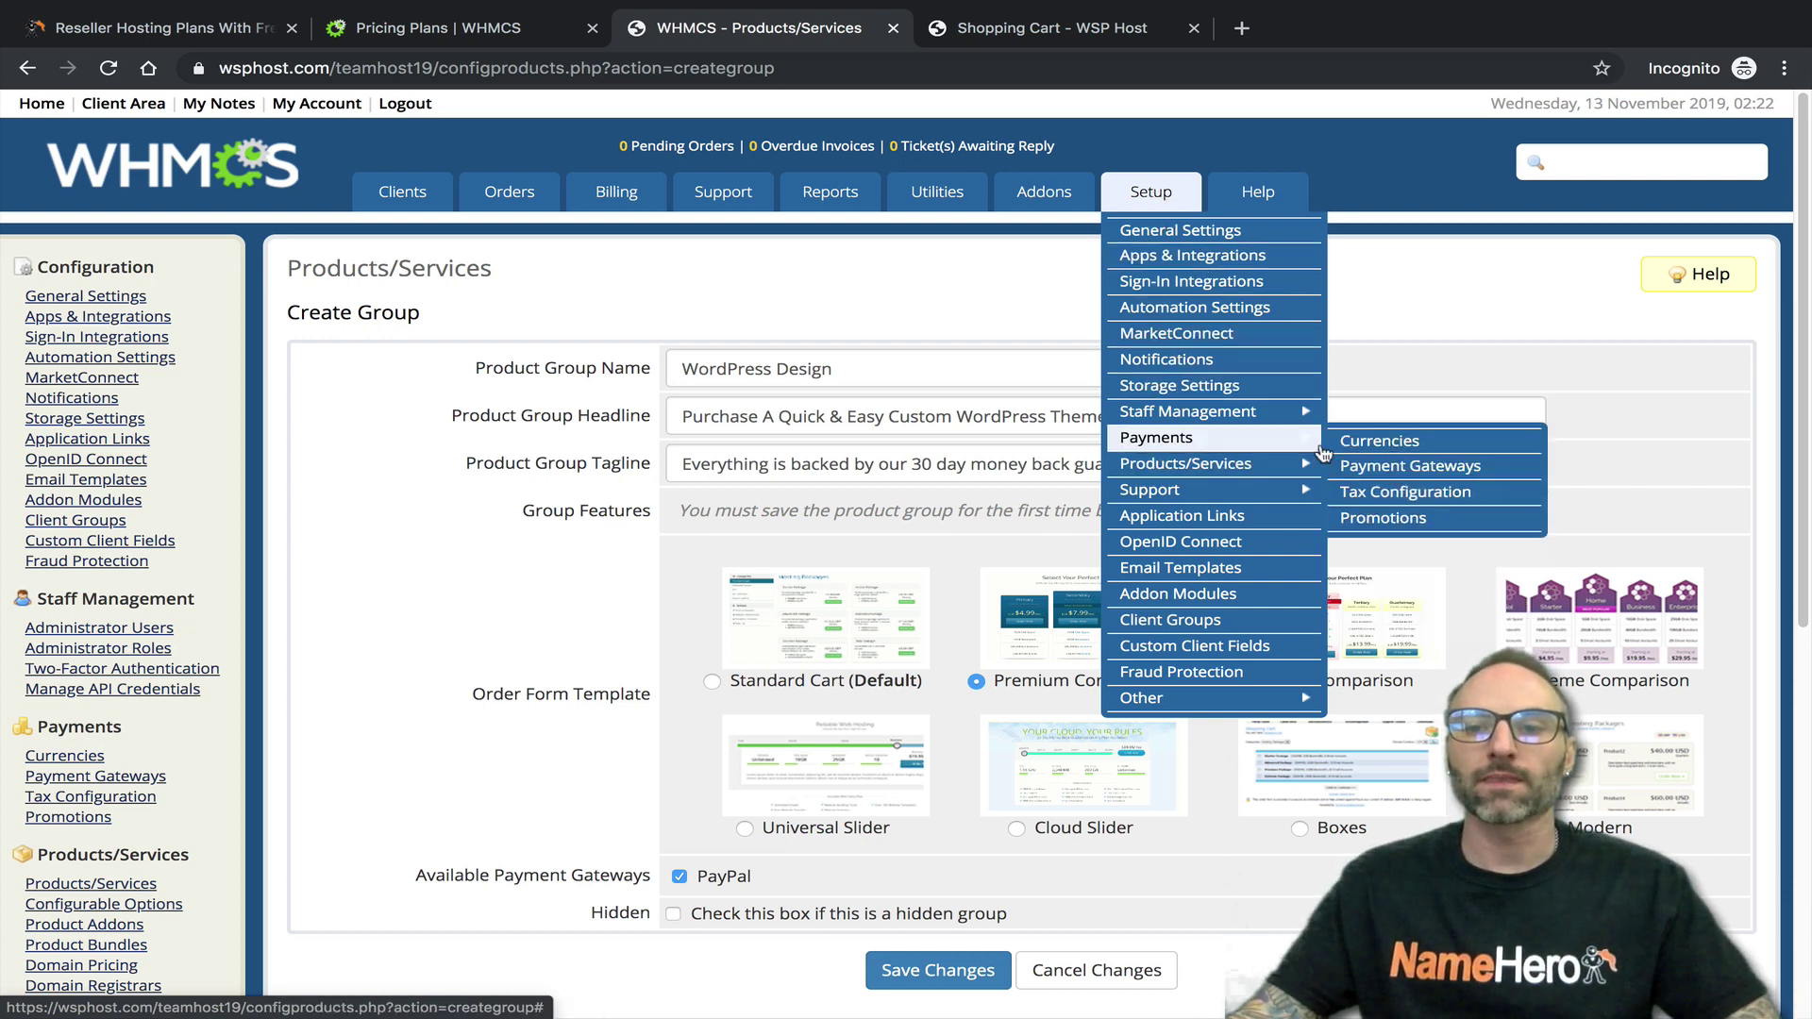
pyautogui.keyDown('super'); pyautogui.click(1406, 466); pyautogui.keyUp('super')
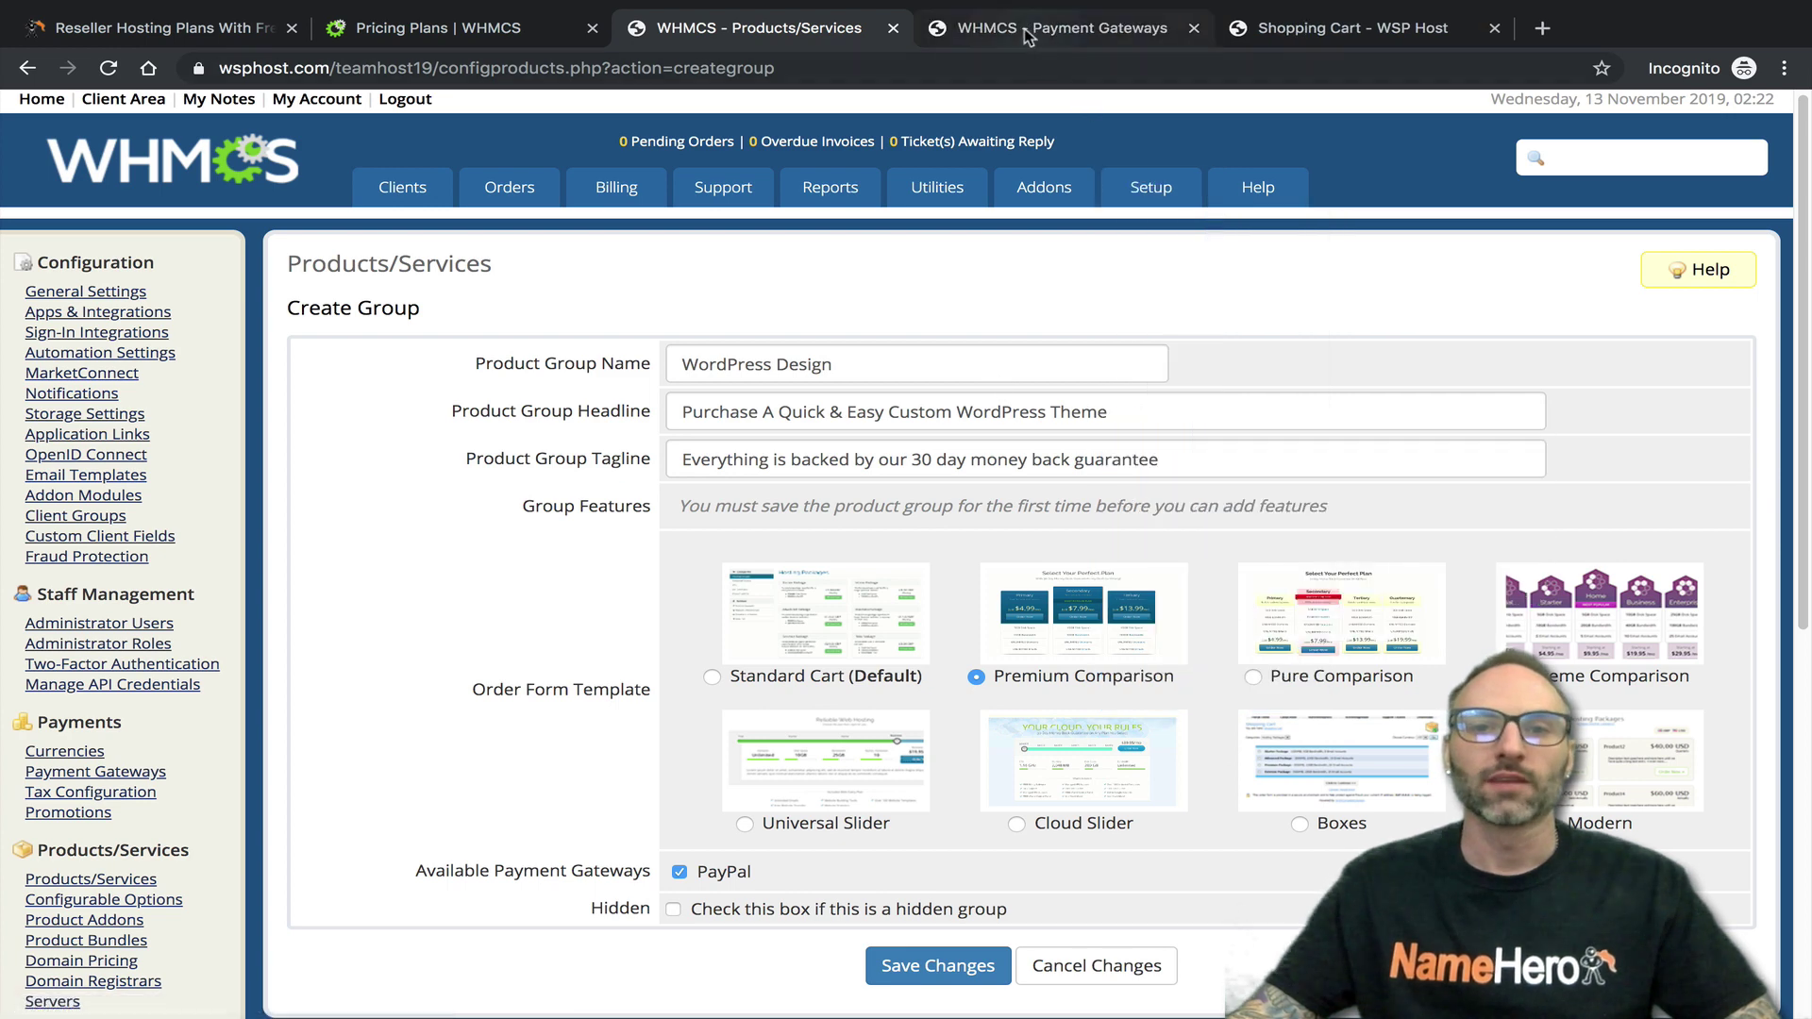
pyautogui.click(1031, 28)
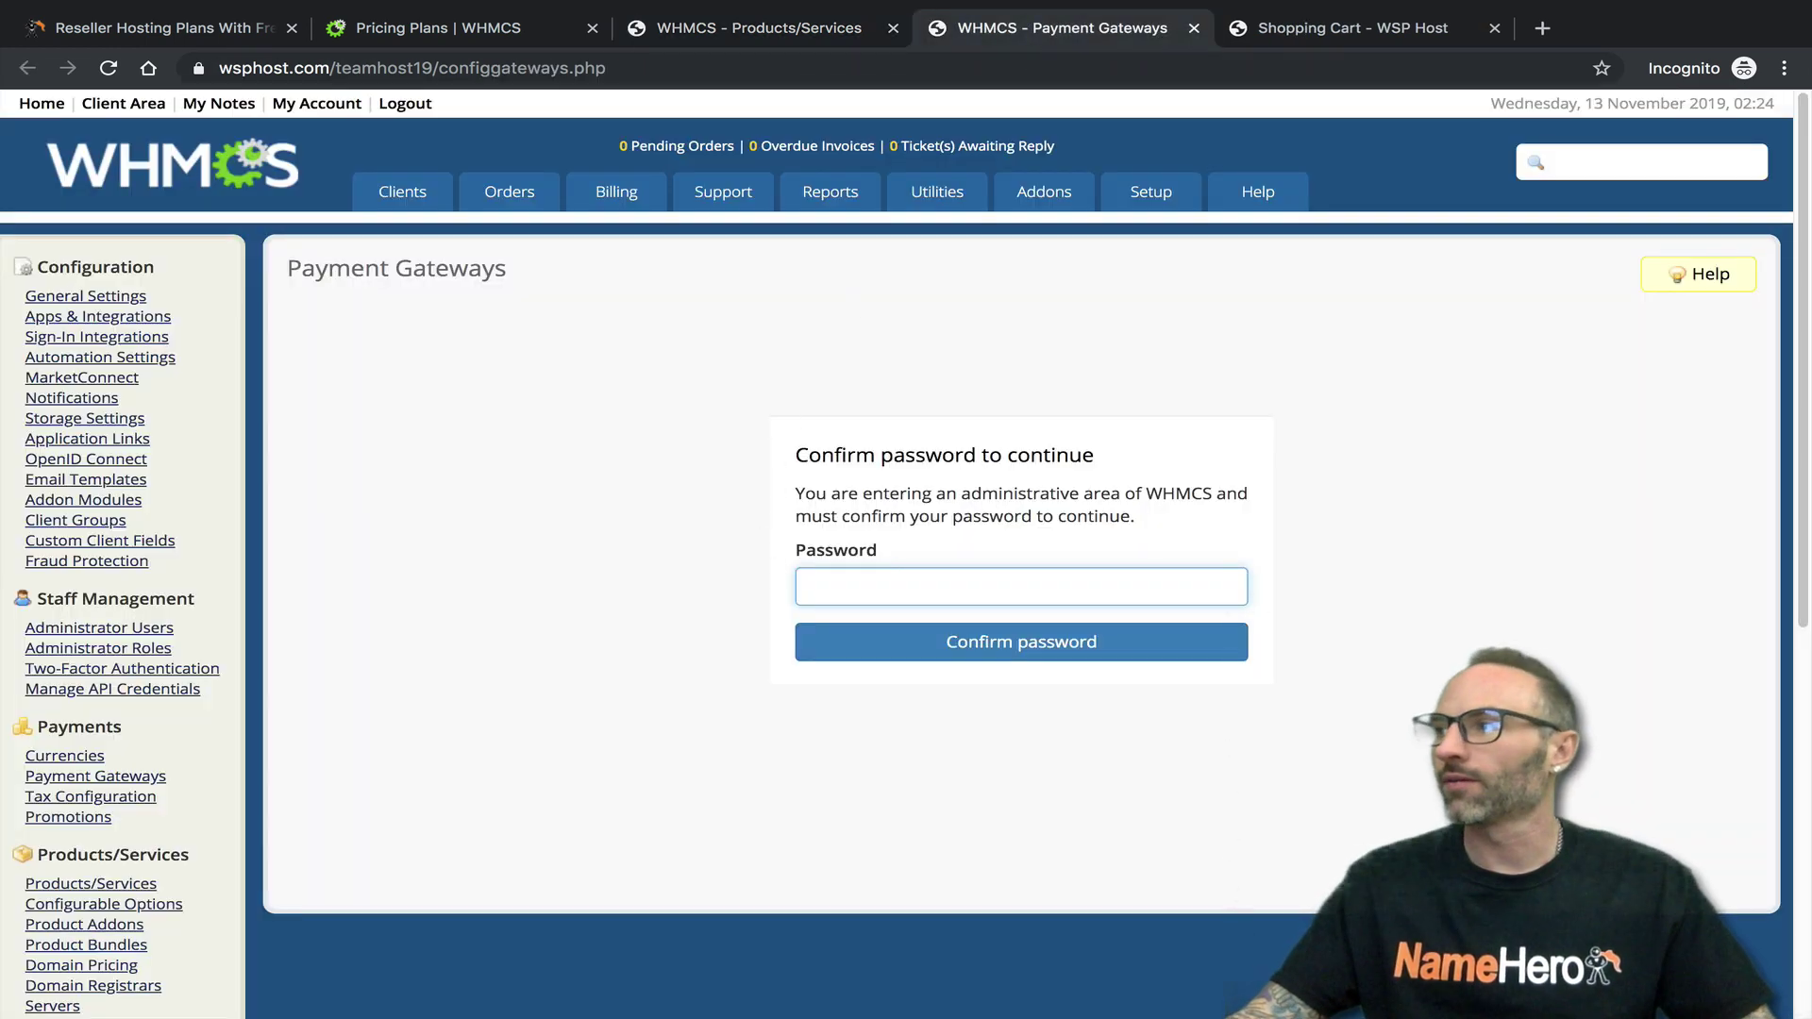
# Paste the admin account password and confirm it to enter the Payment Gateways area
pyautogui.press('super+Tab')
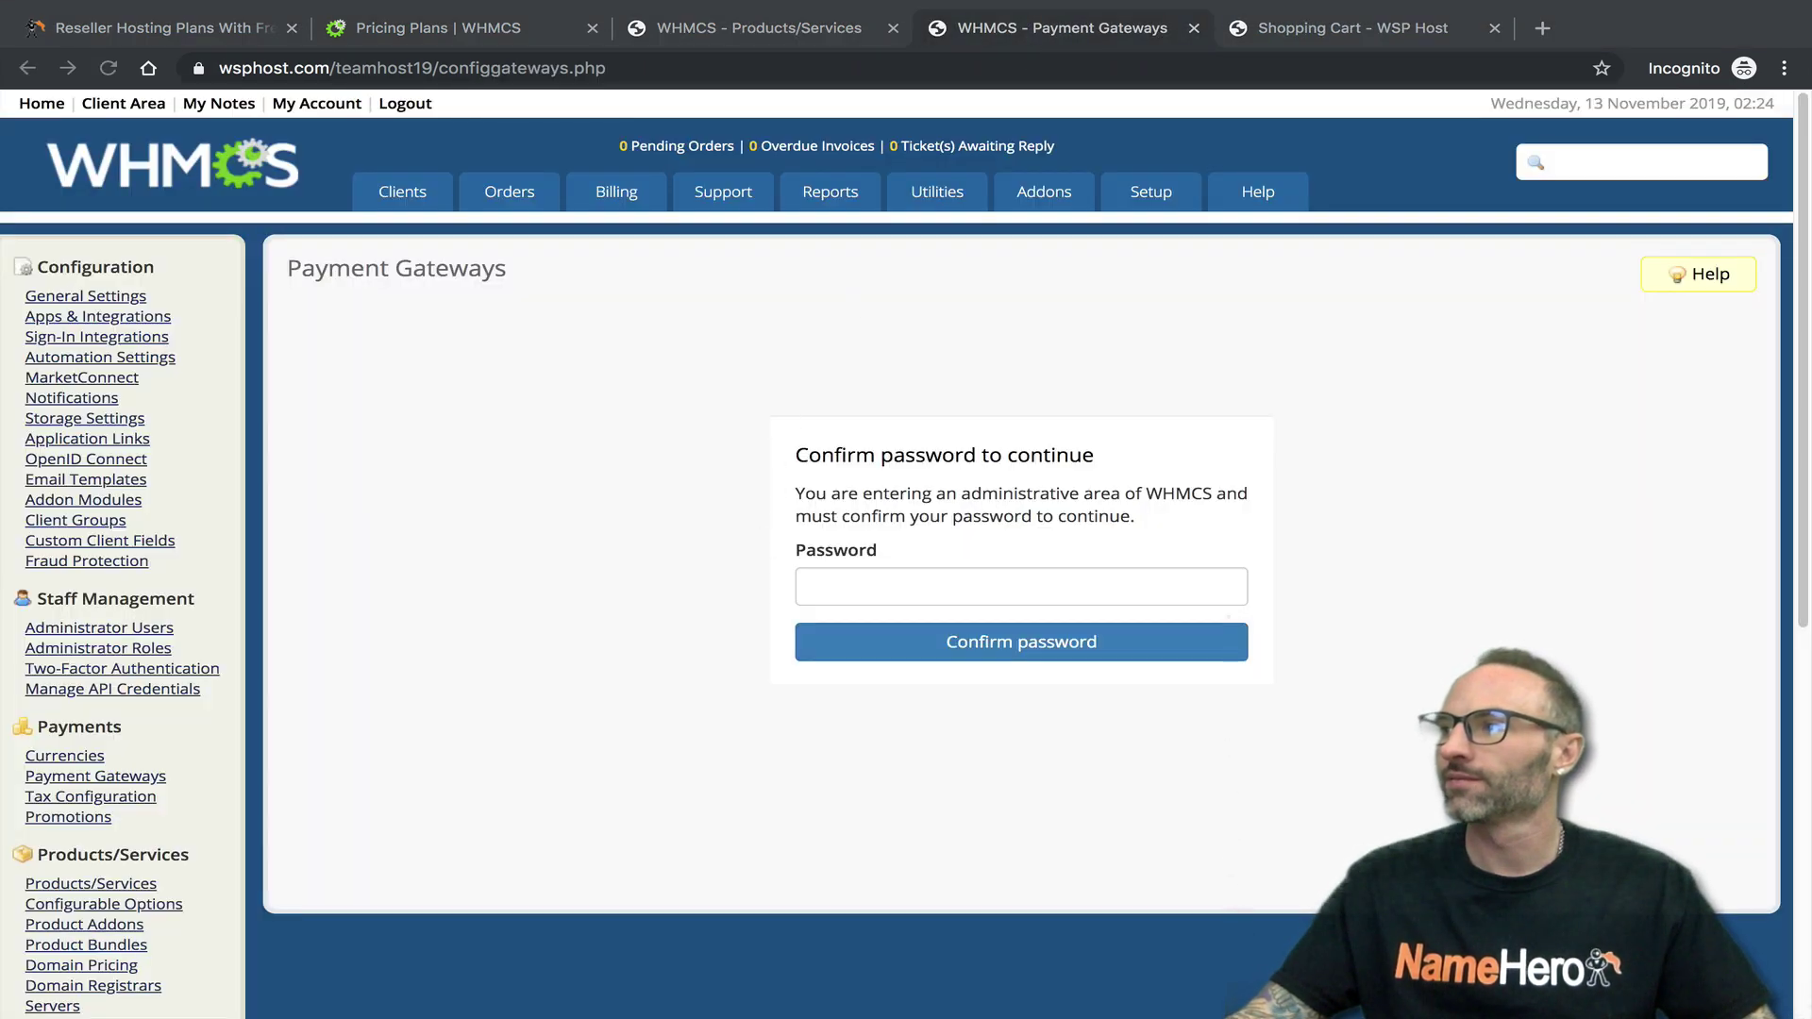
pyautogui.click(813, 578)
pyautogui.rightClick(813, 578)
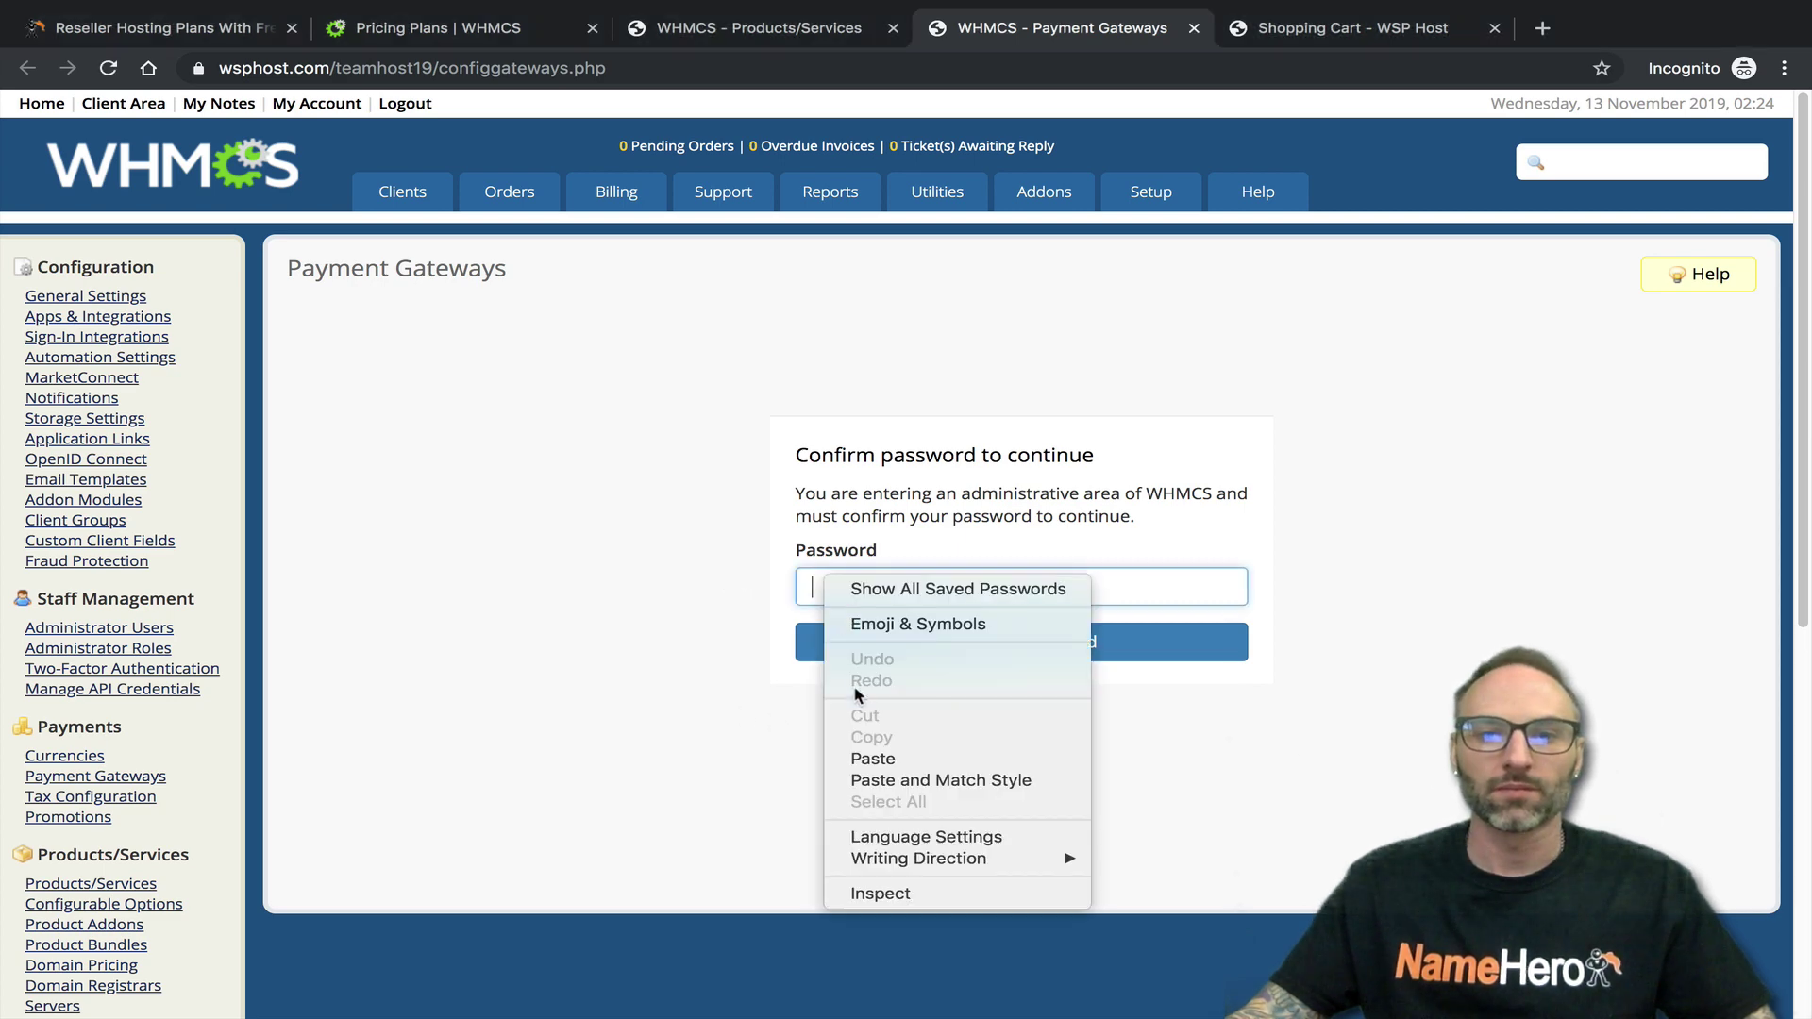
pyautogui.click(862, 753)
pyautogui.click(894, 650)
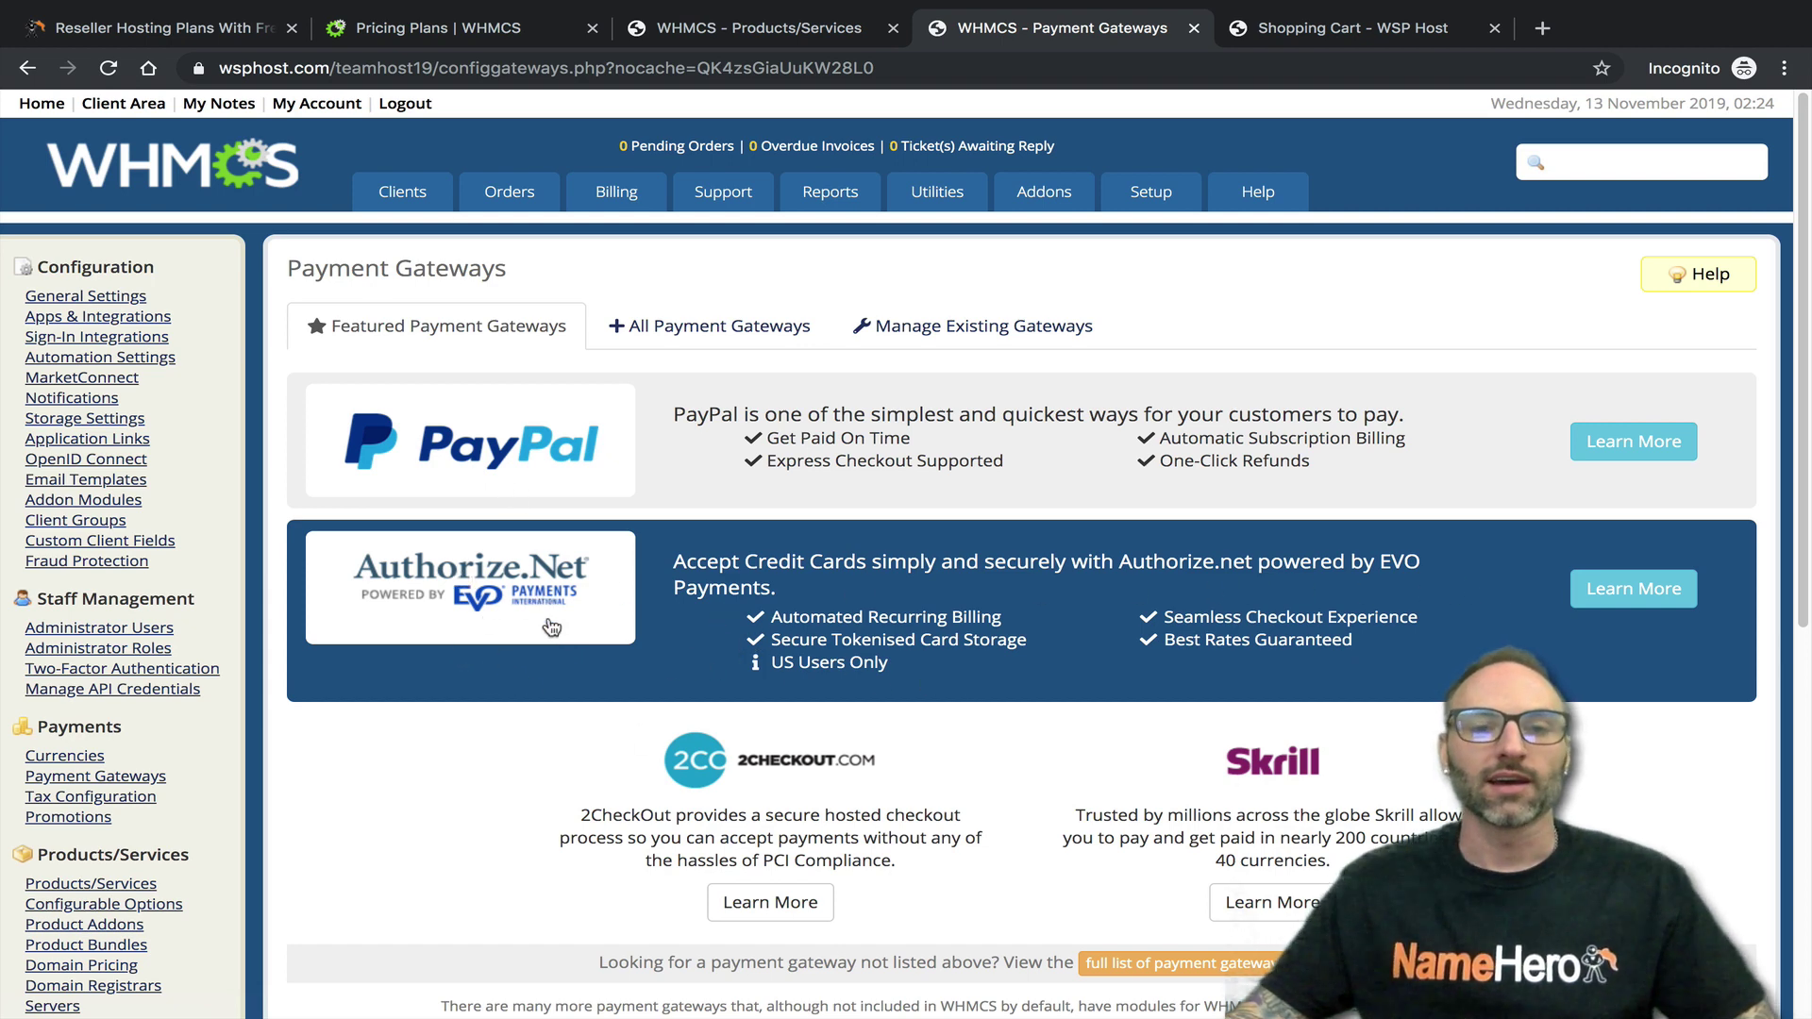
# Review the featured payment gateways and the full list of all gateways available for activation
pyautogui.scroll(-1, 554, 625)
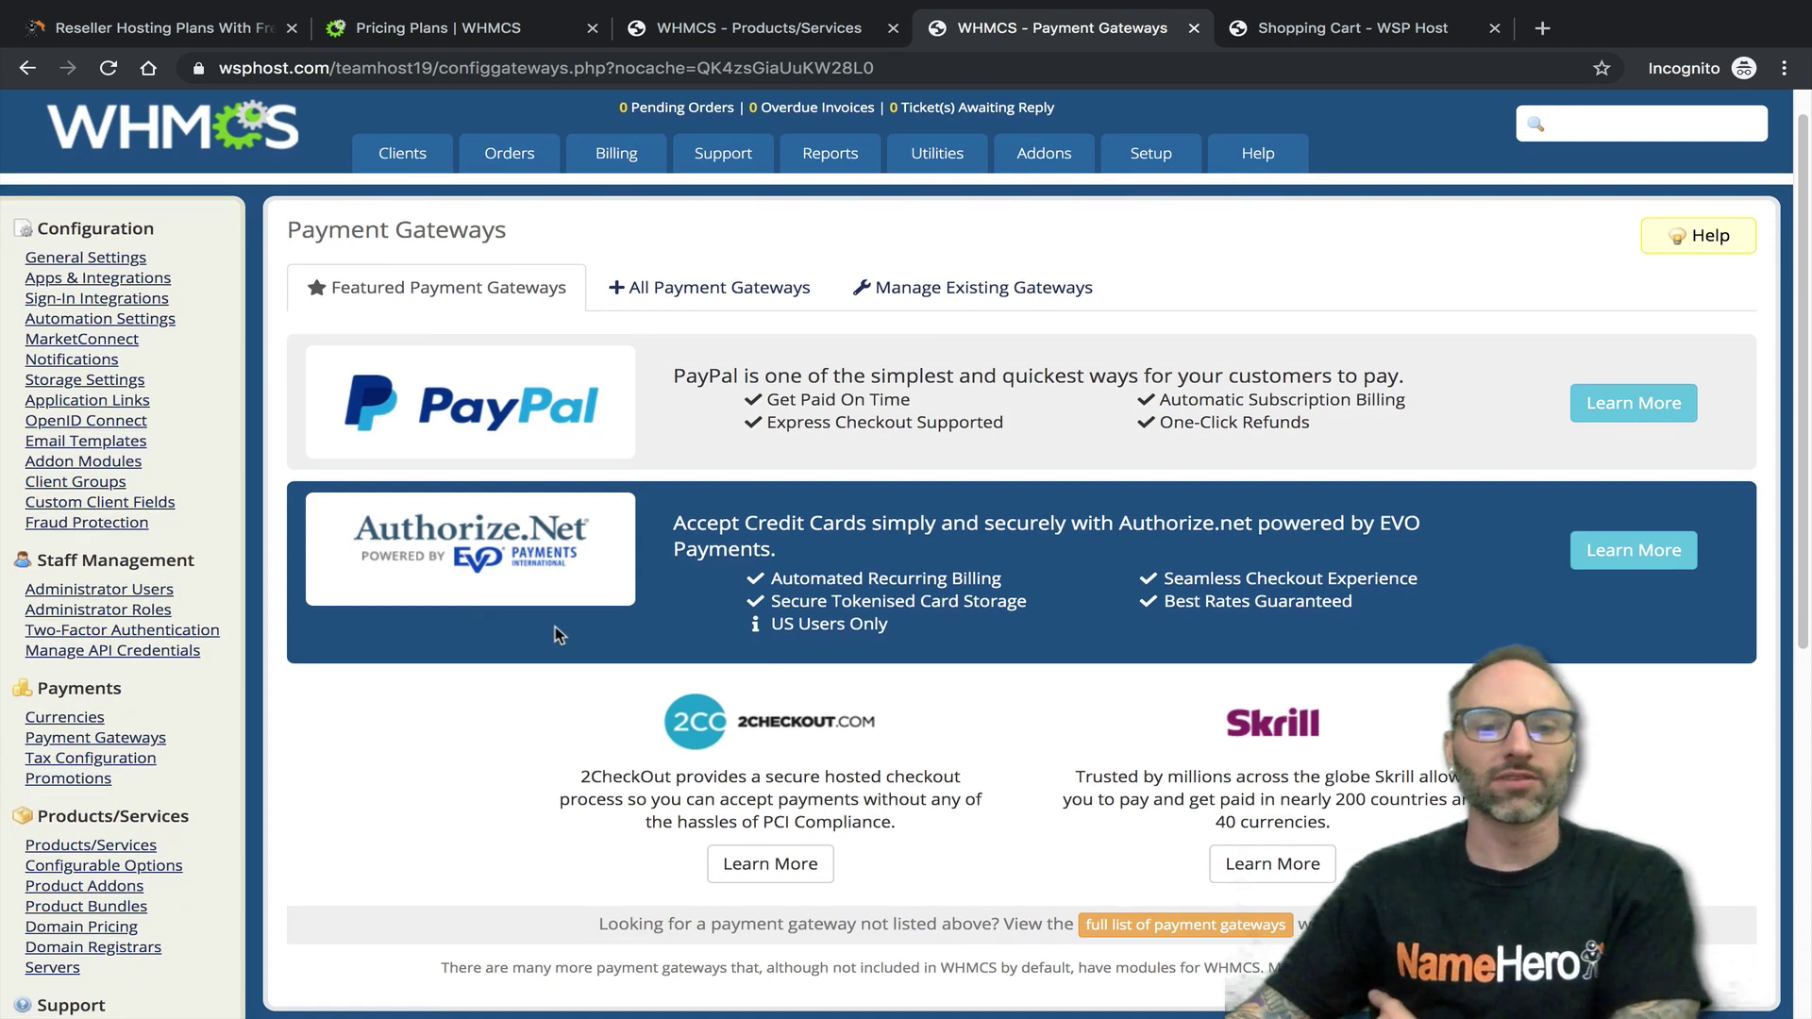
pyautogui.scroll(-1, 559, 625)
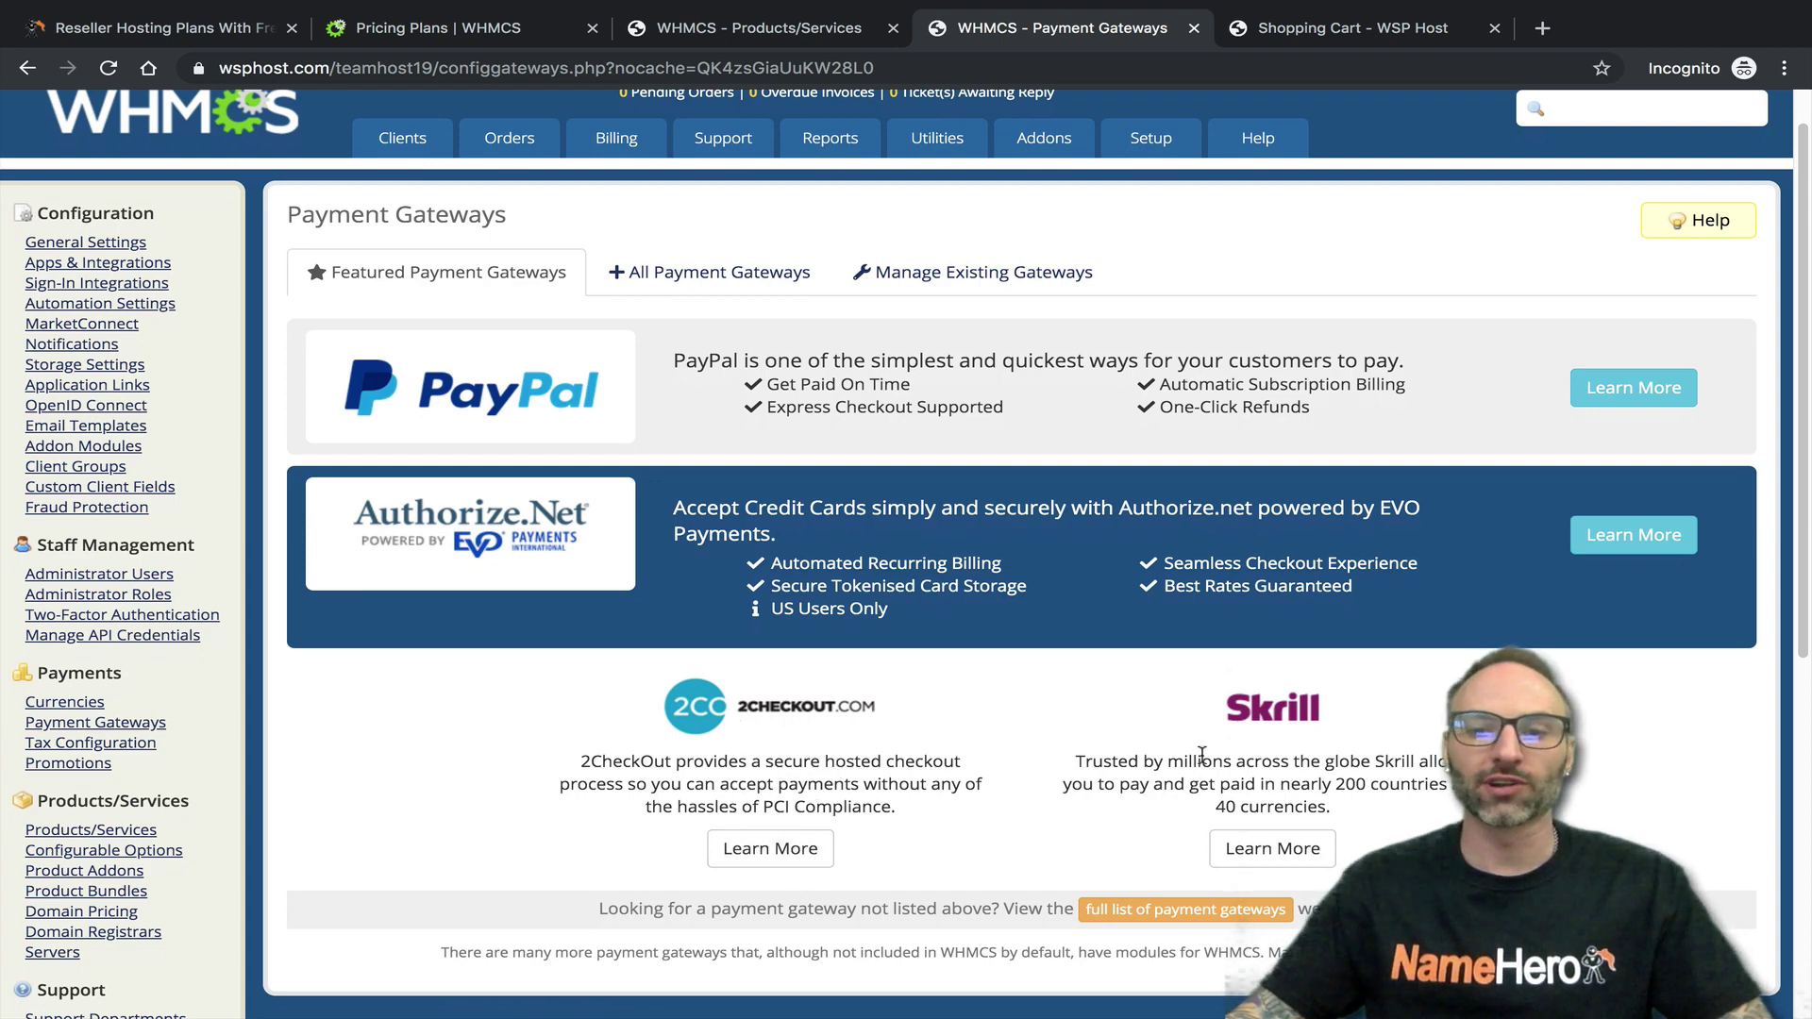
pyautogui.click(1136, 915)
pyautogui.scroll(-2, 966, 823)
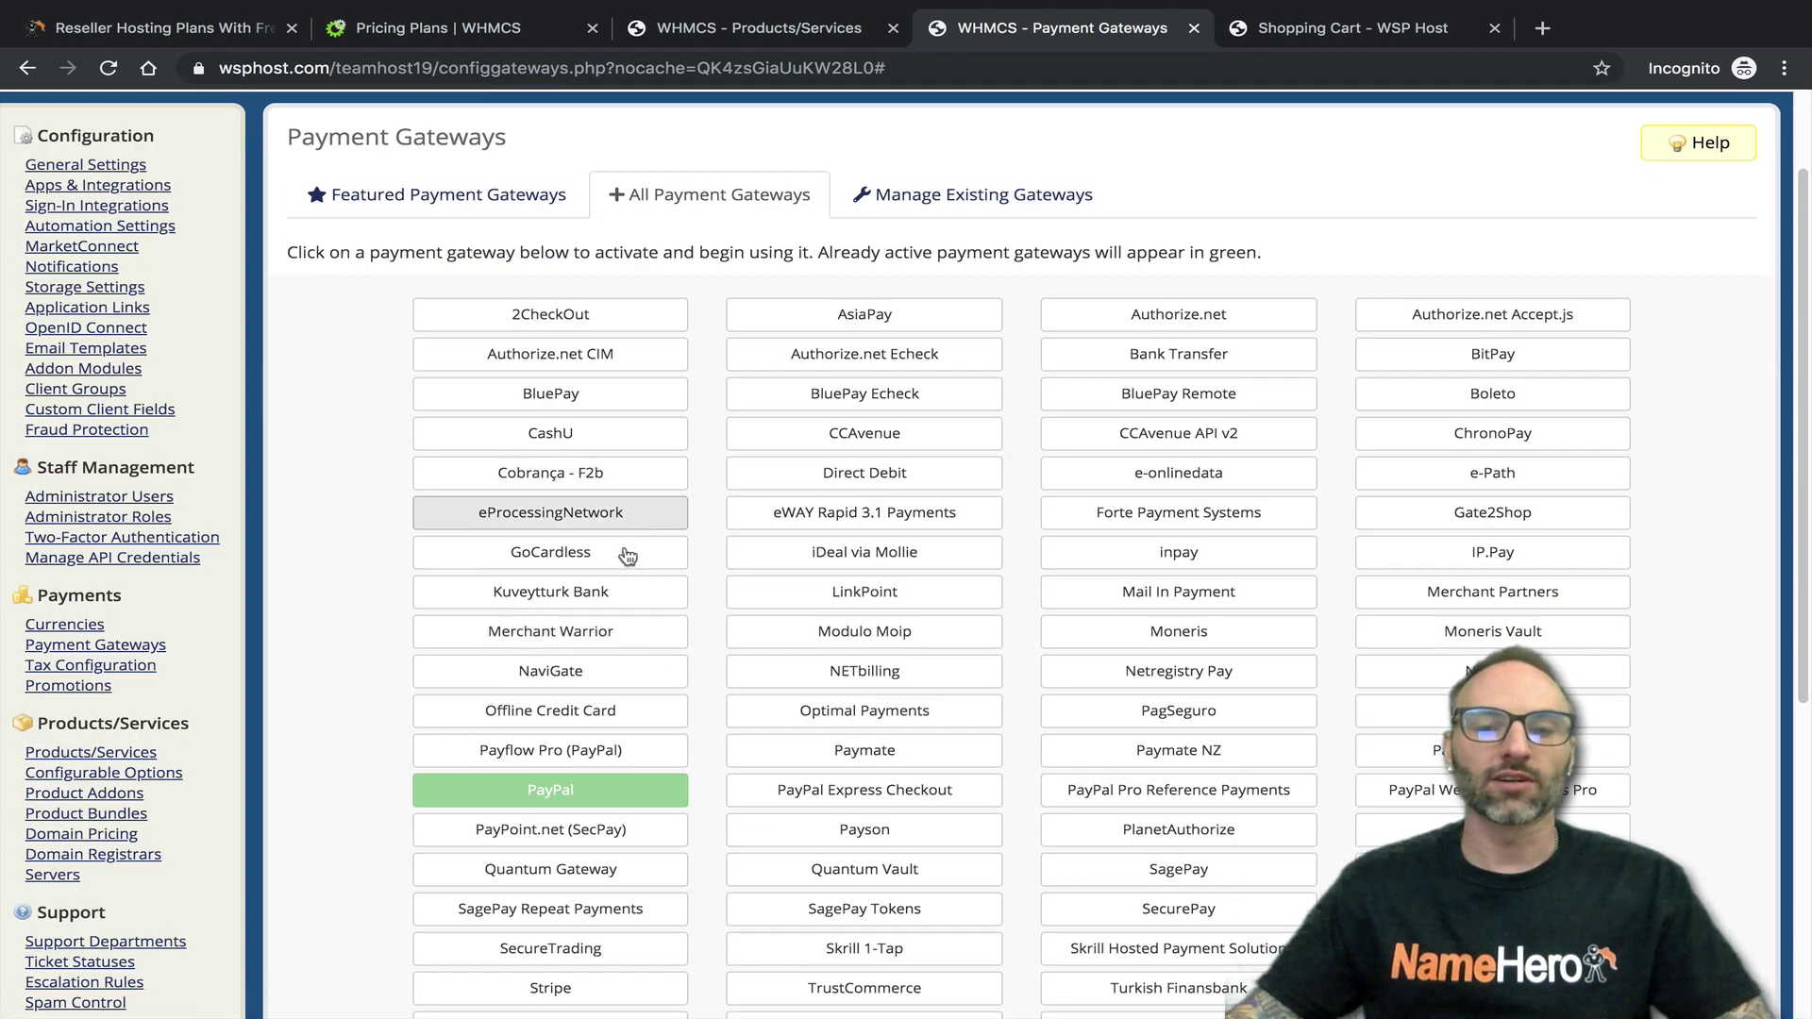
pyautogui.scroll(-3, 622, 585)
pyautogui.scroll(5, 840, 547)
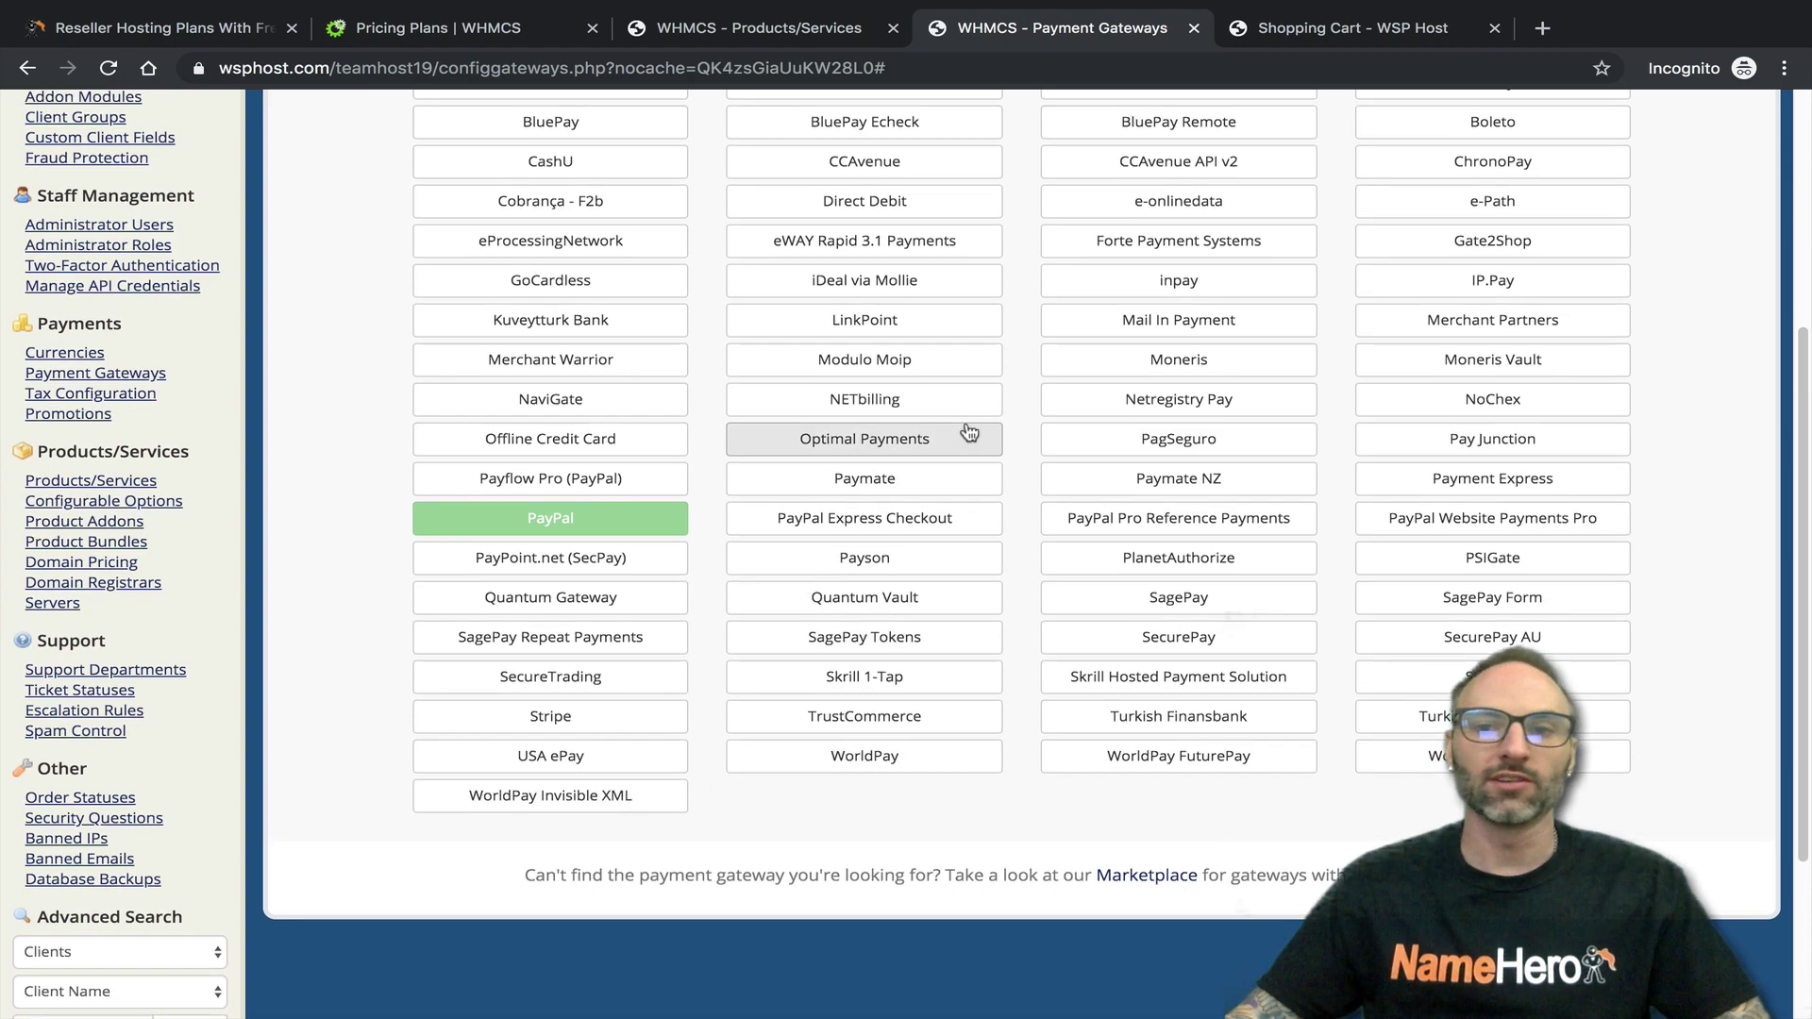
pyautogui.scroll(-1, 1152, 788)
pyautogui.scroll(-4, 1152, 788)
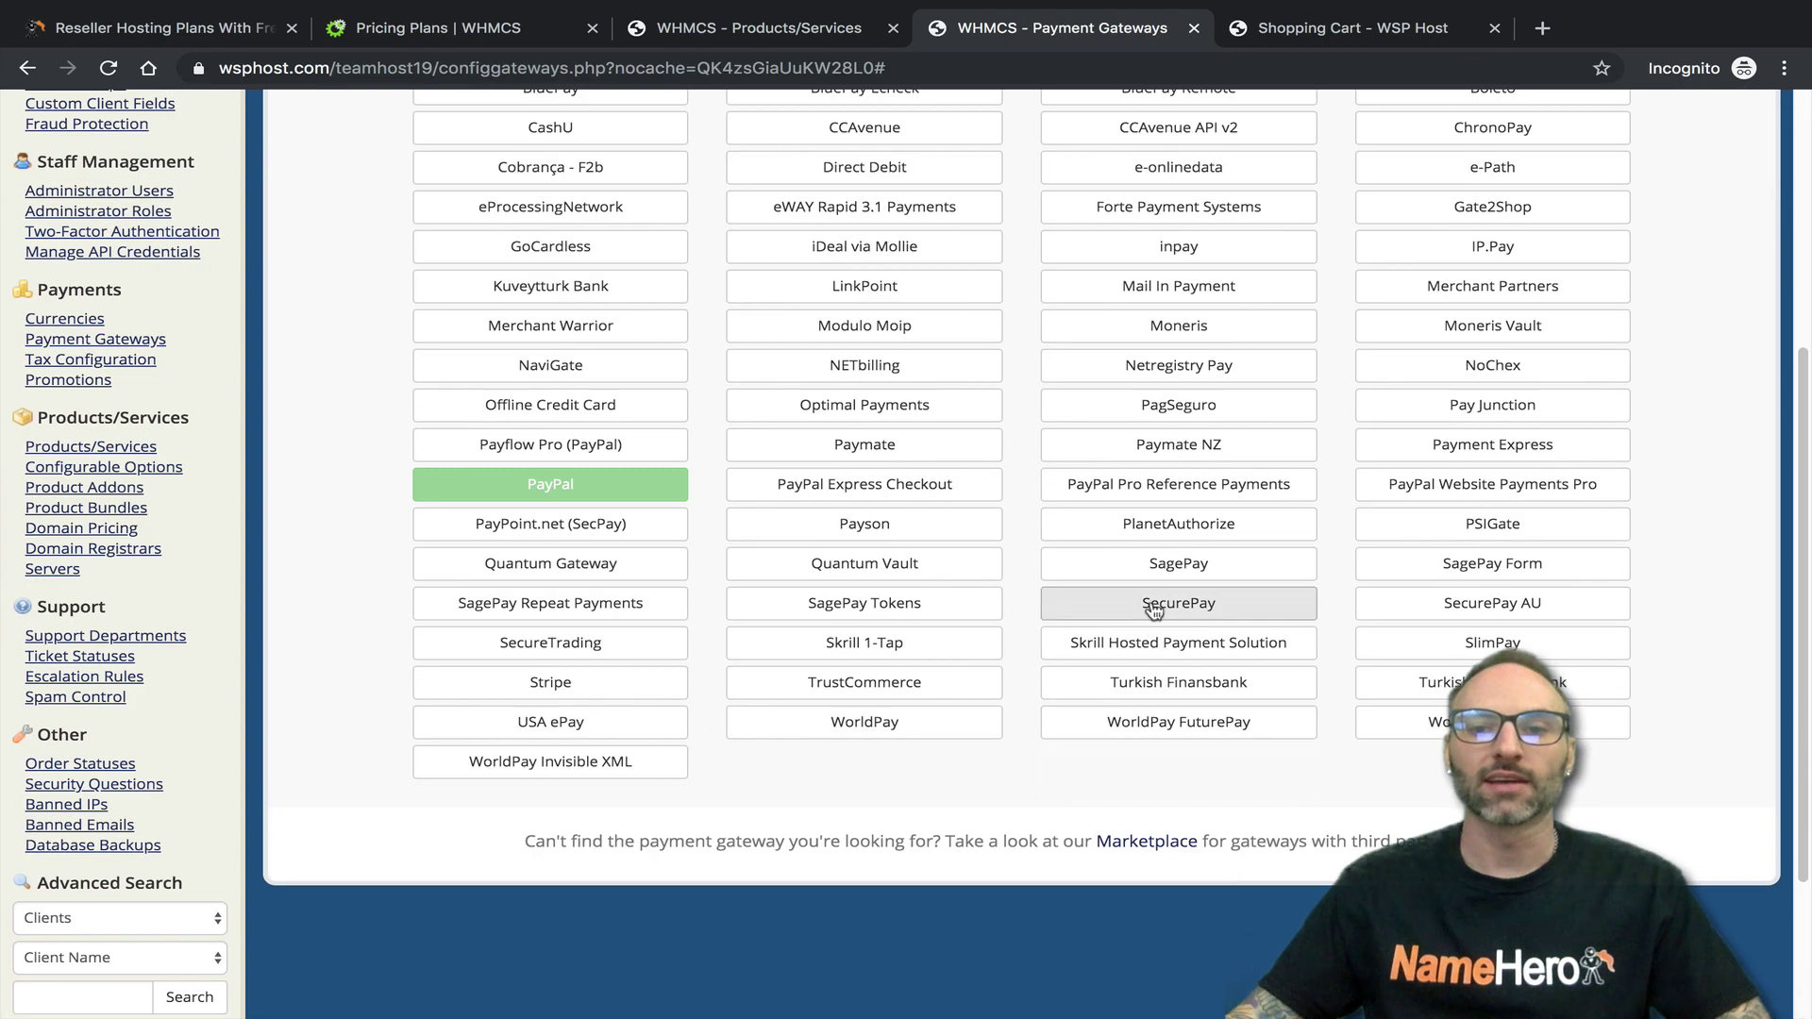
pyautogui.scroll(2, 1152, 651)
pyautogui.scroll(1, 1133, 642)
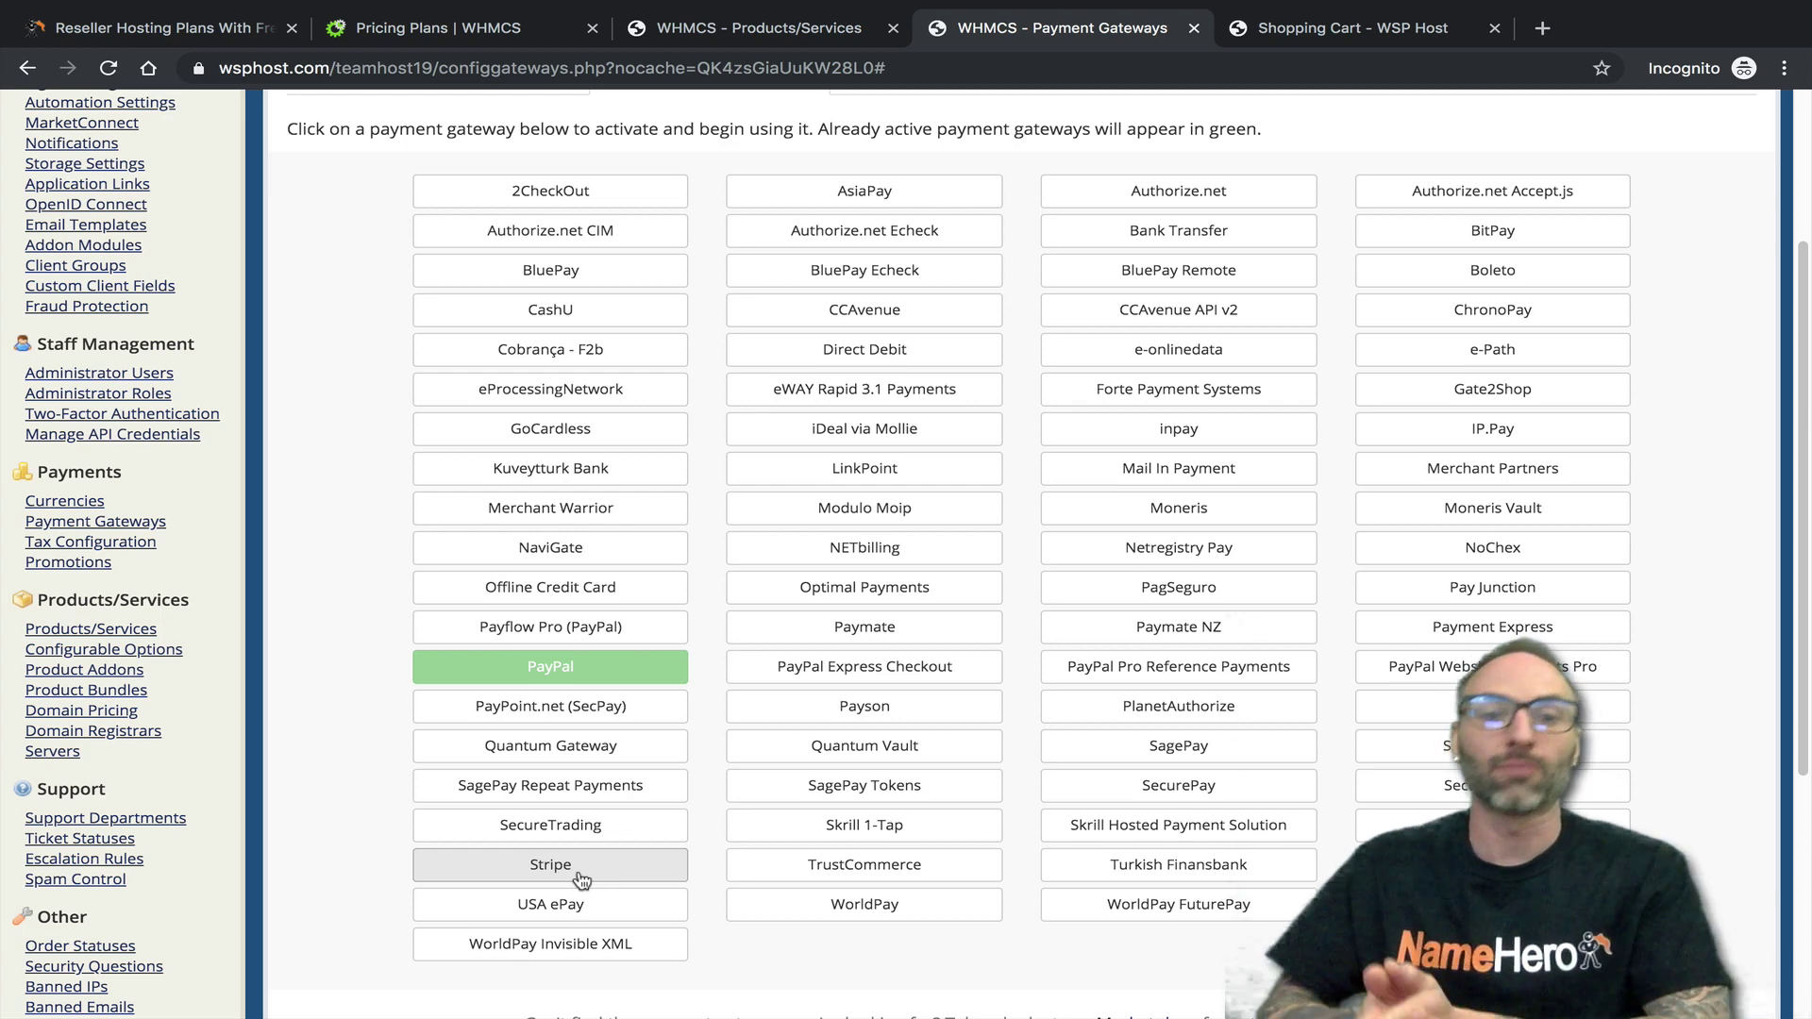
# Activate the Stripe payment gateway and check its publishable and secret API key fields
pyautogui.click(618, 866)
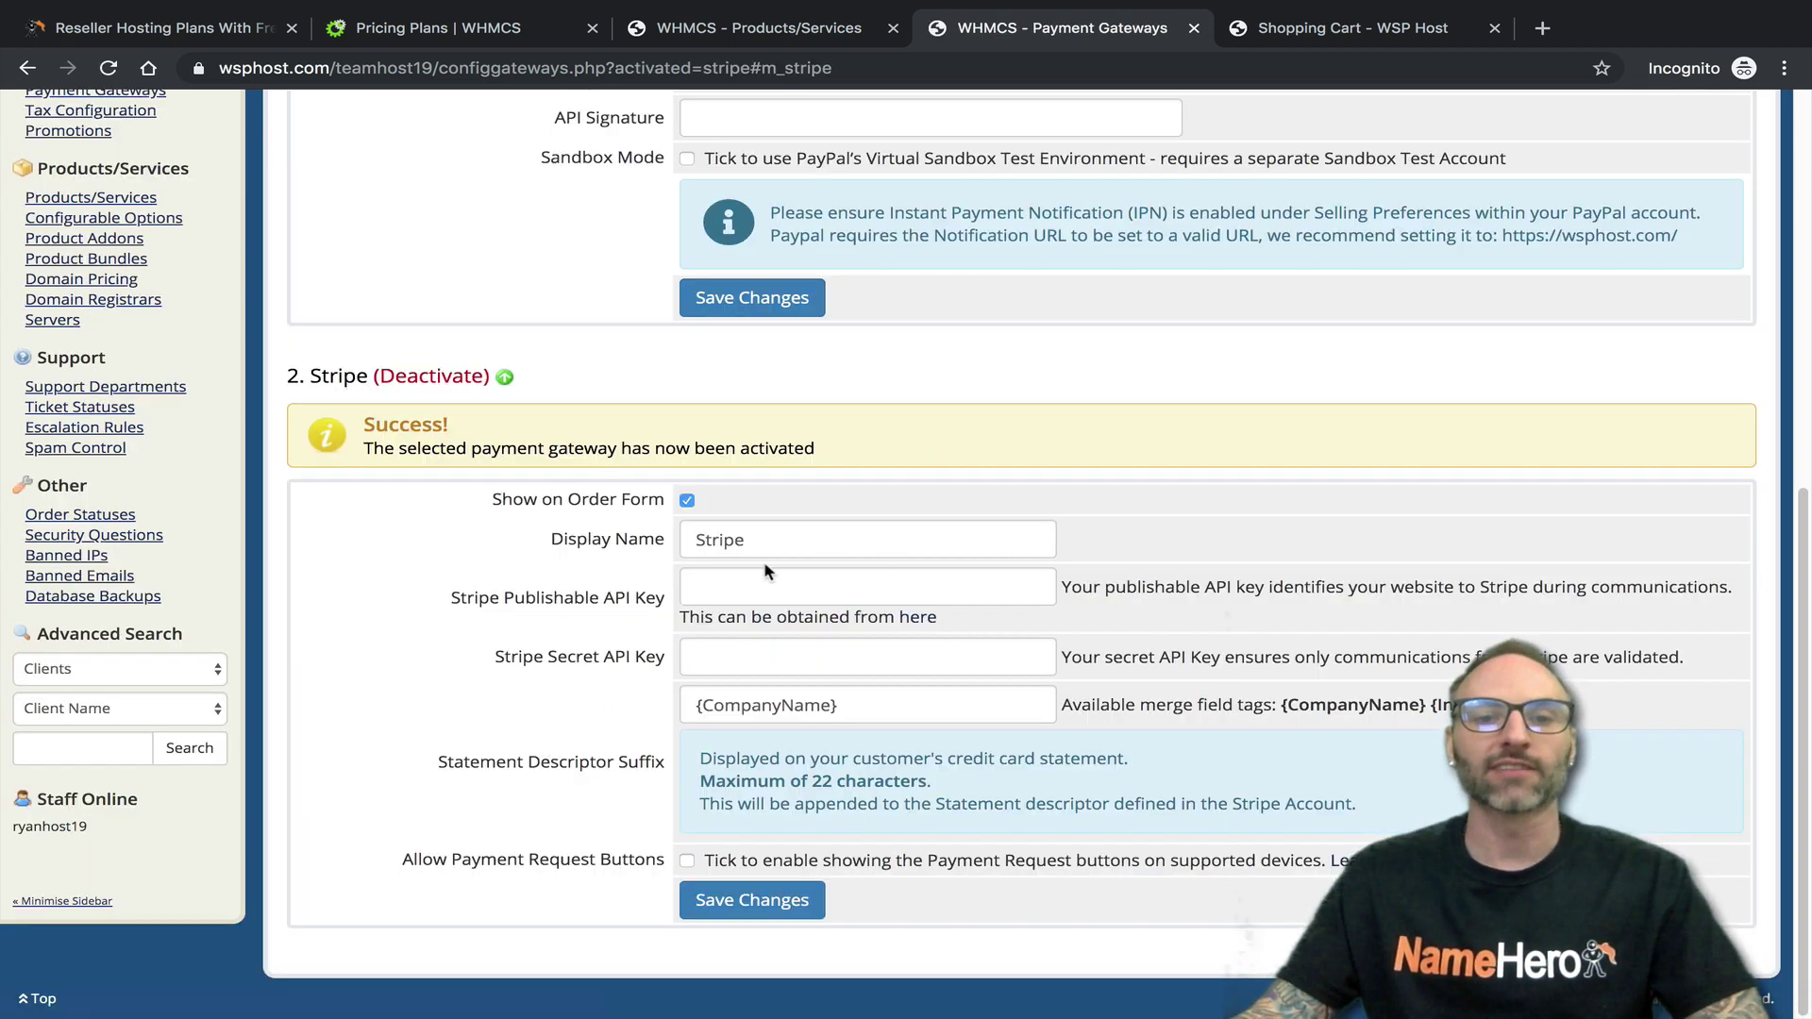
pyautogui.moveTo(452, 597); pyautogui.dragTo(630, 598)
pyautogui.moveTo(535, 657); pyautogui.dragTo(646, 657)
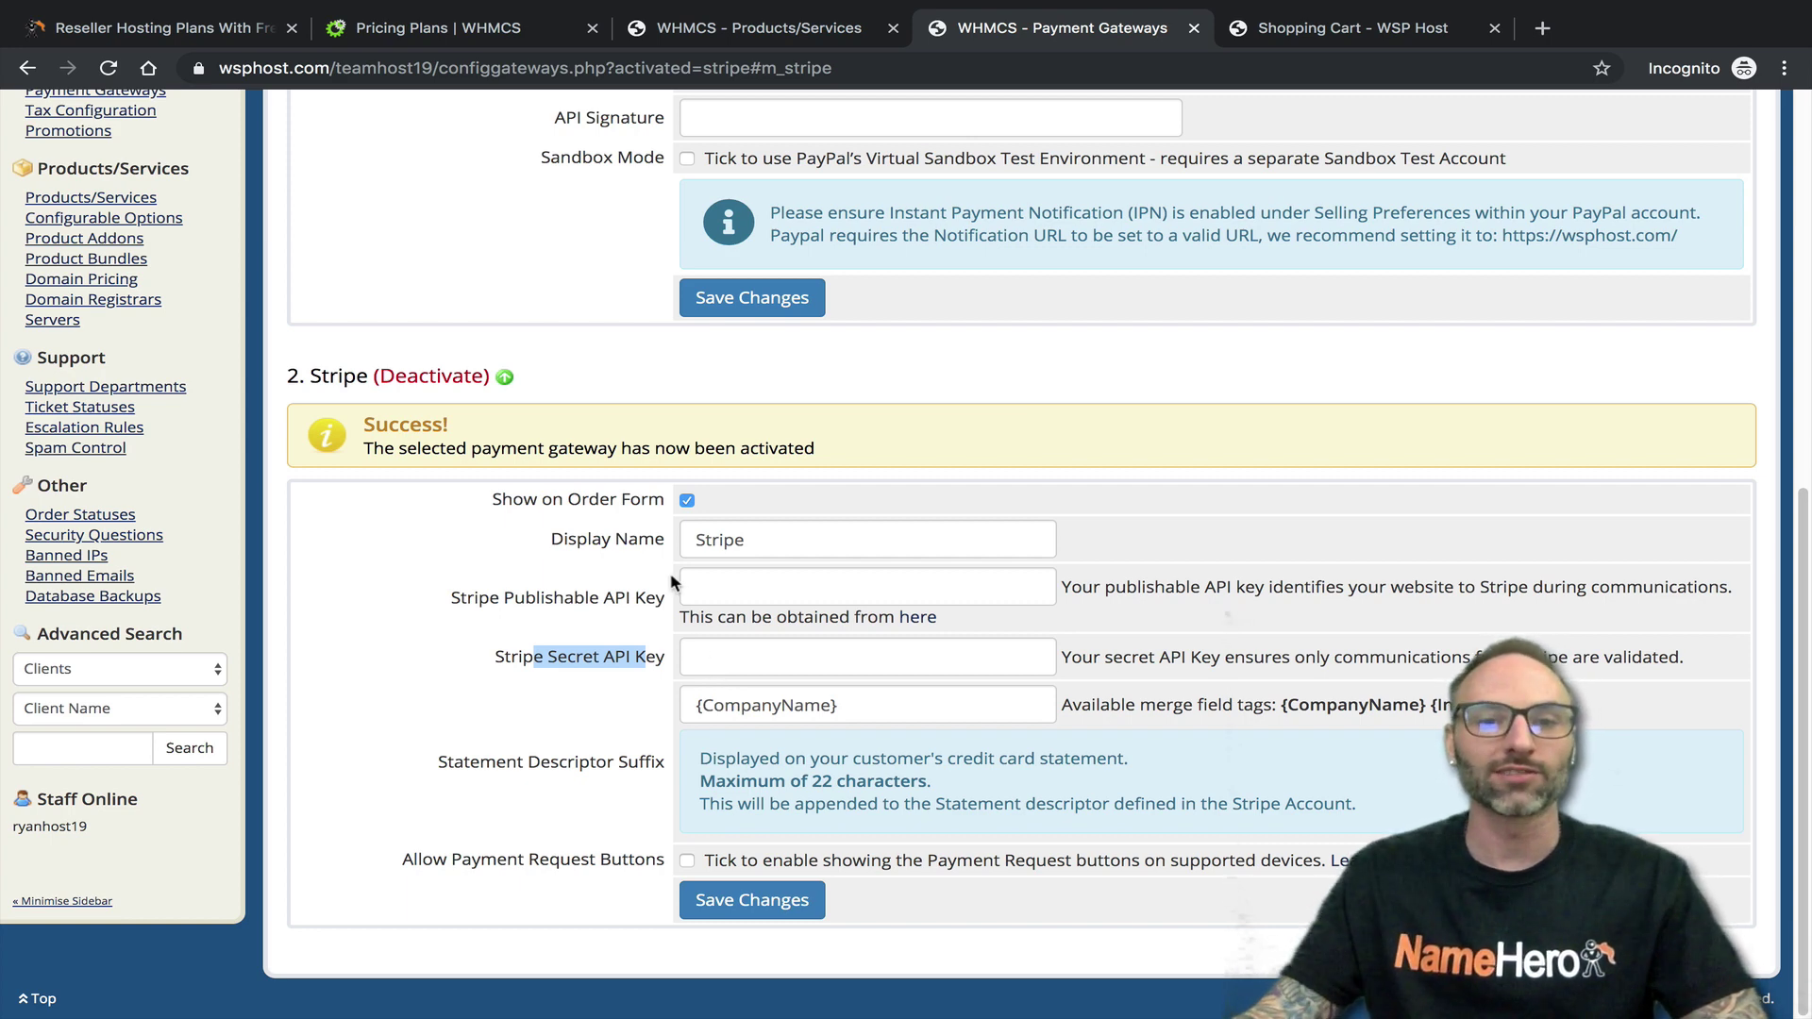
pyautogui.moveTo(651, 597); pyautogui.dragTo(534, 596)
pyautogui.moveTo(604, 653); pyautogui.dragTo(534, 653)
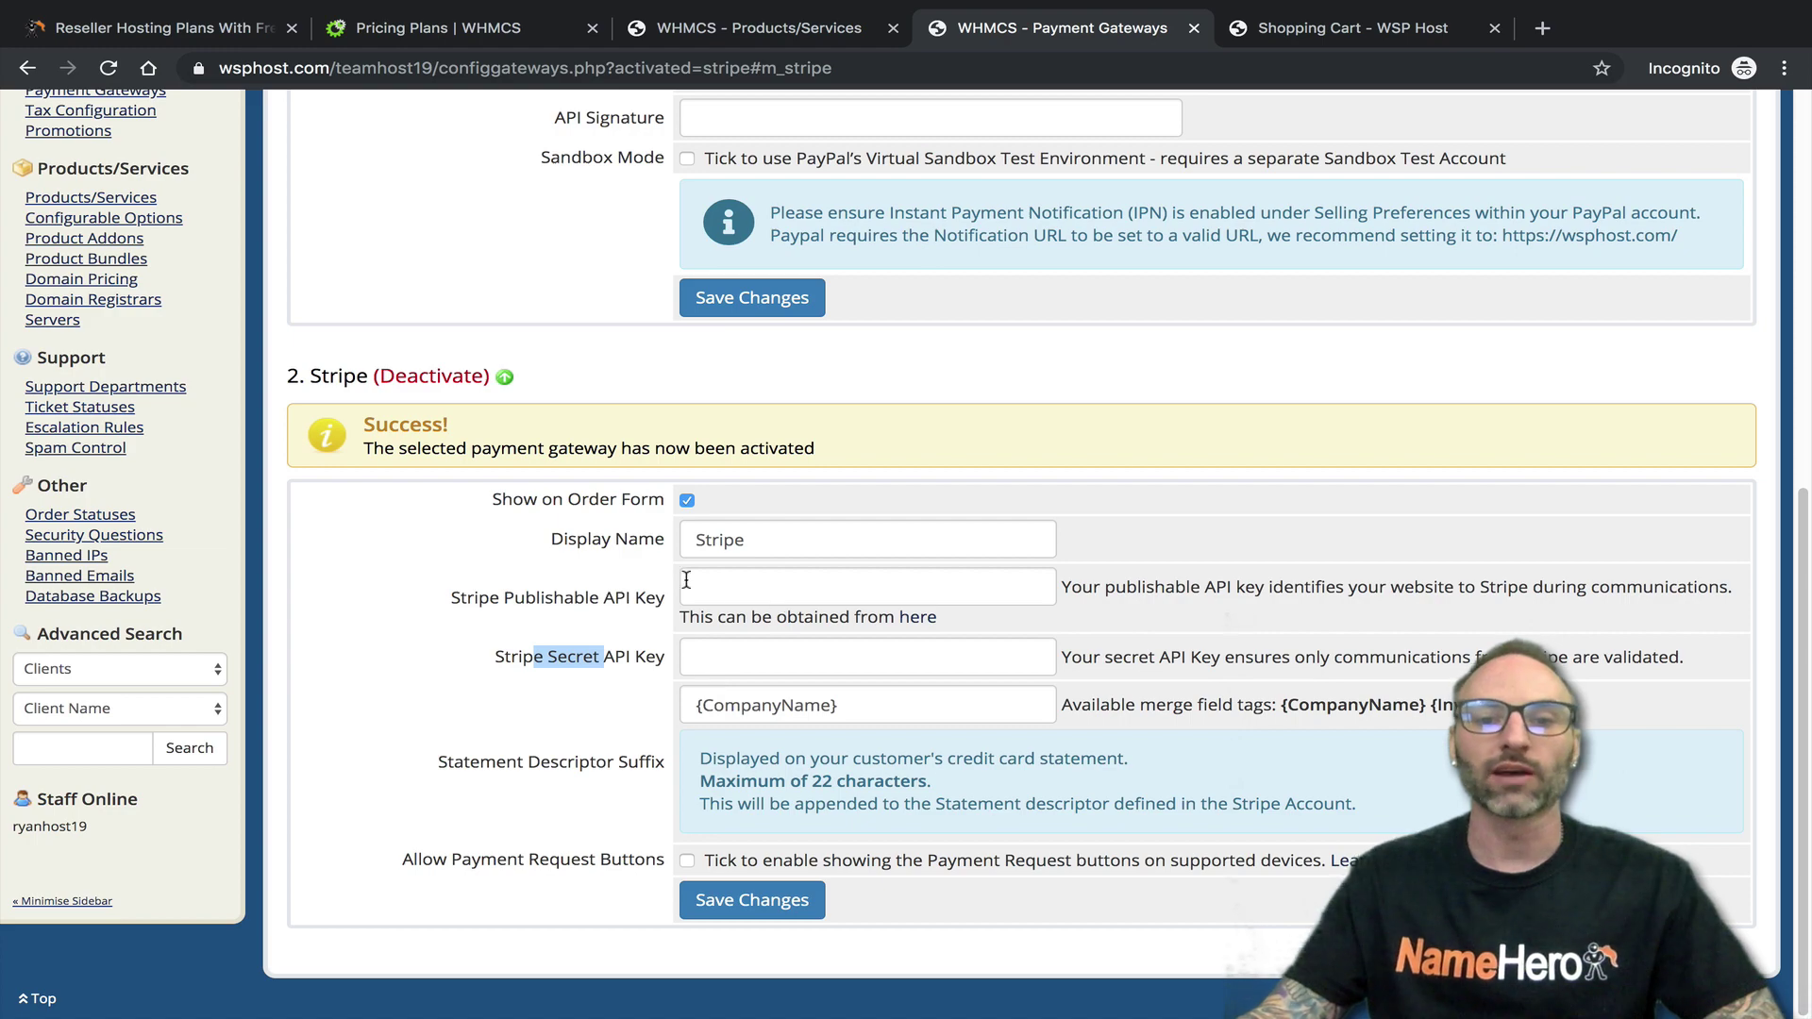
# Compare the PayPal and Stripe gateway settings, examining which PayPal email field receives the store's payments
pyautogui.scroll(6, 686, 580)
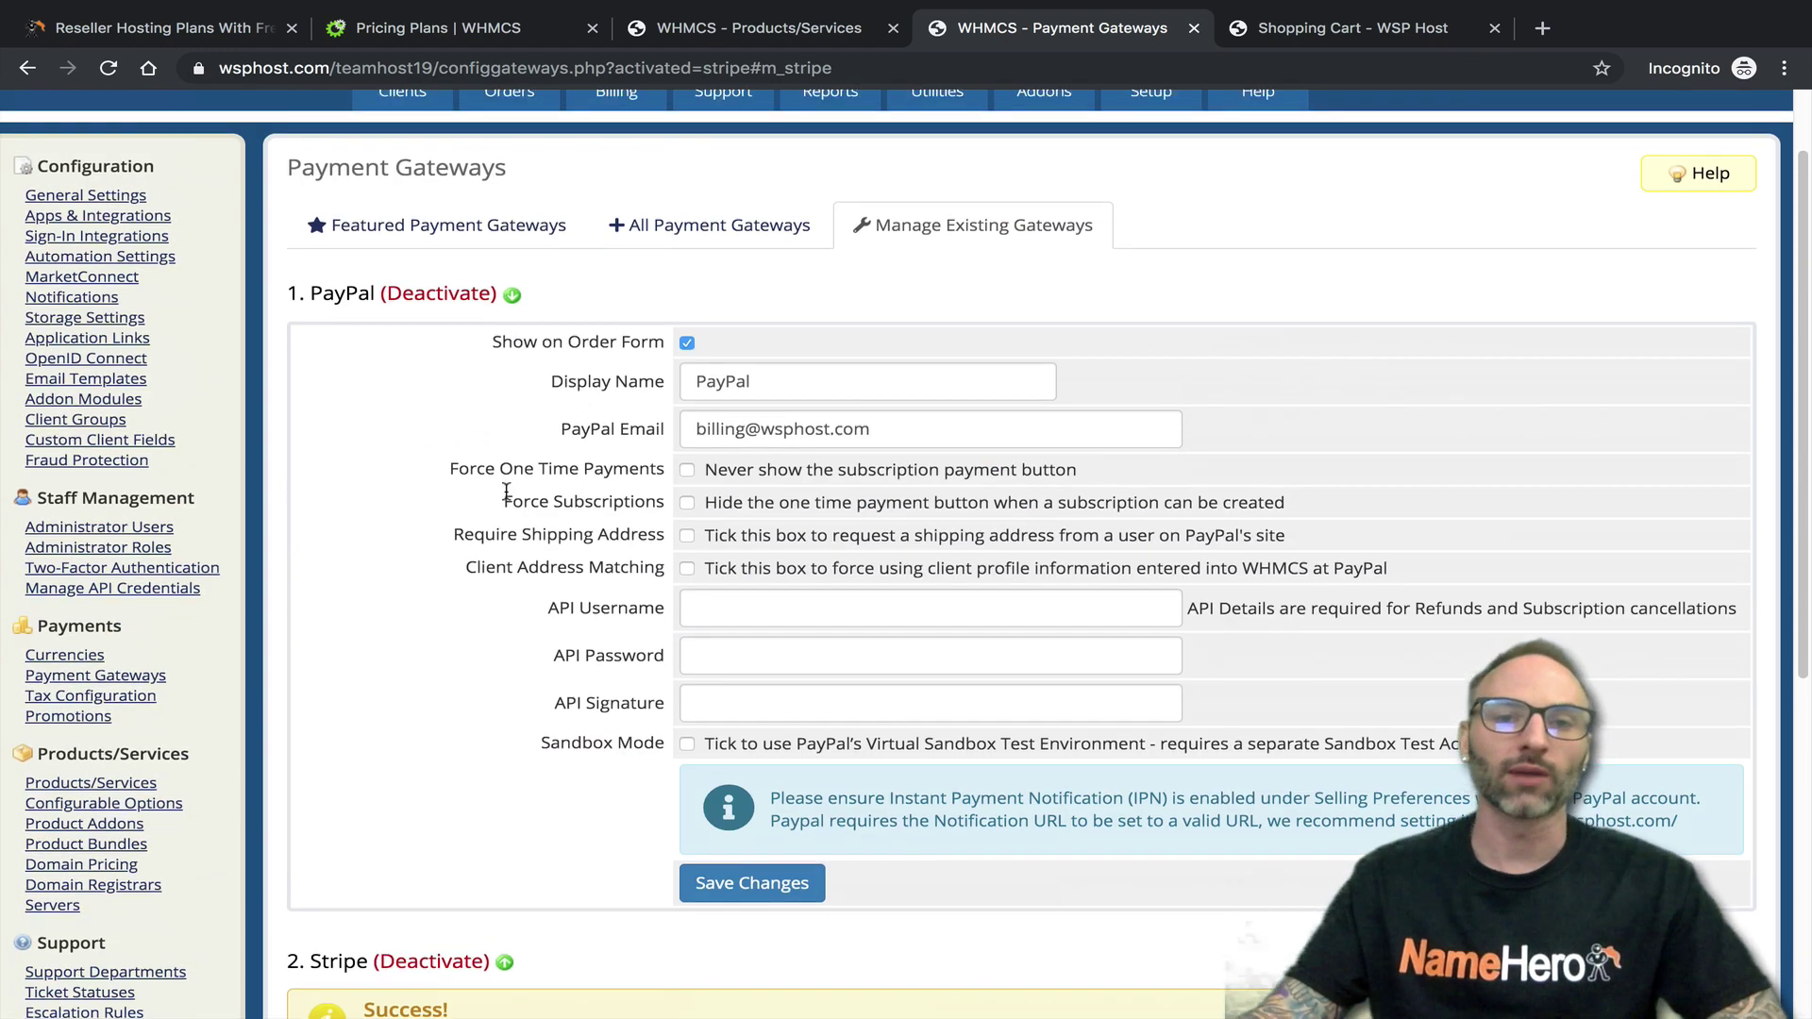
pyautogui.scroll(1, 506, 492)
pyautogui.scroll(-2, 528, 711)
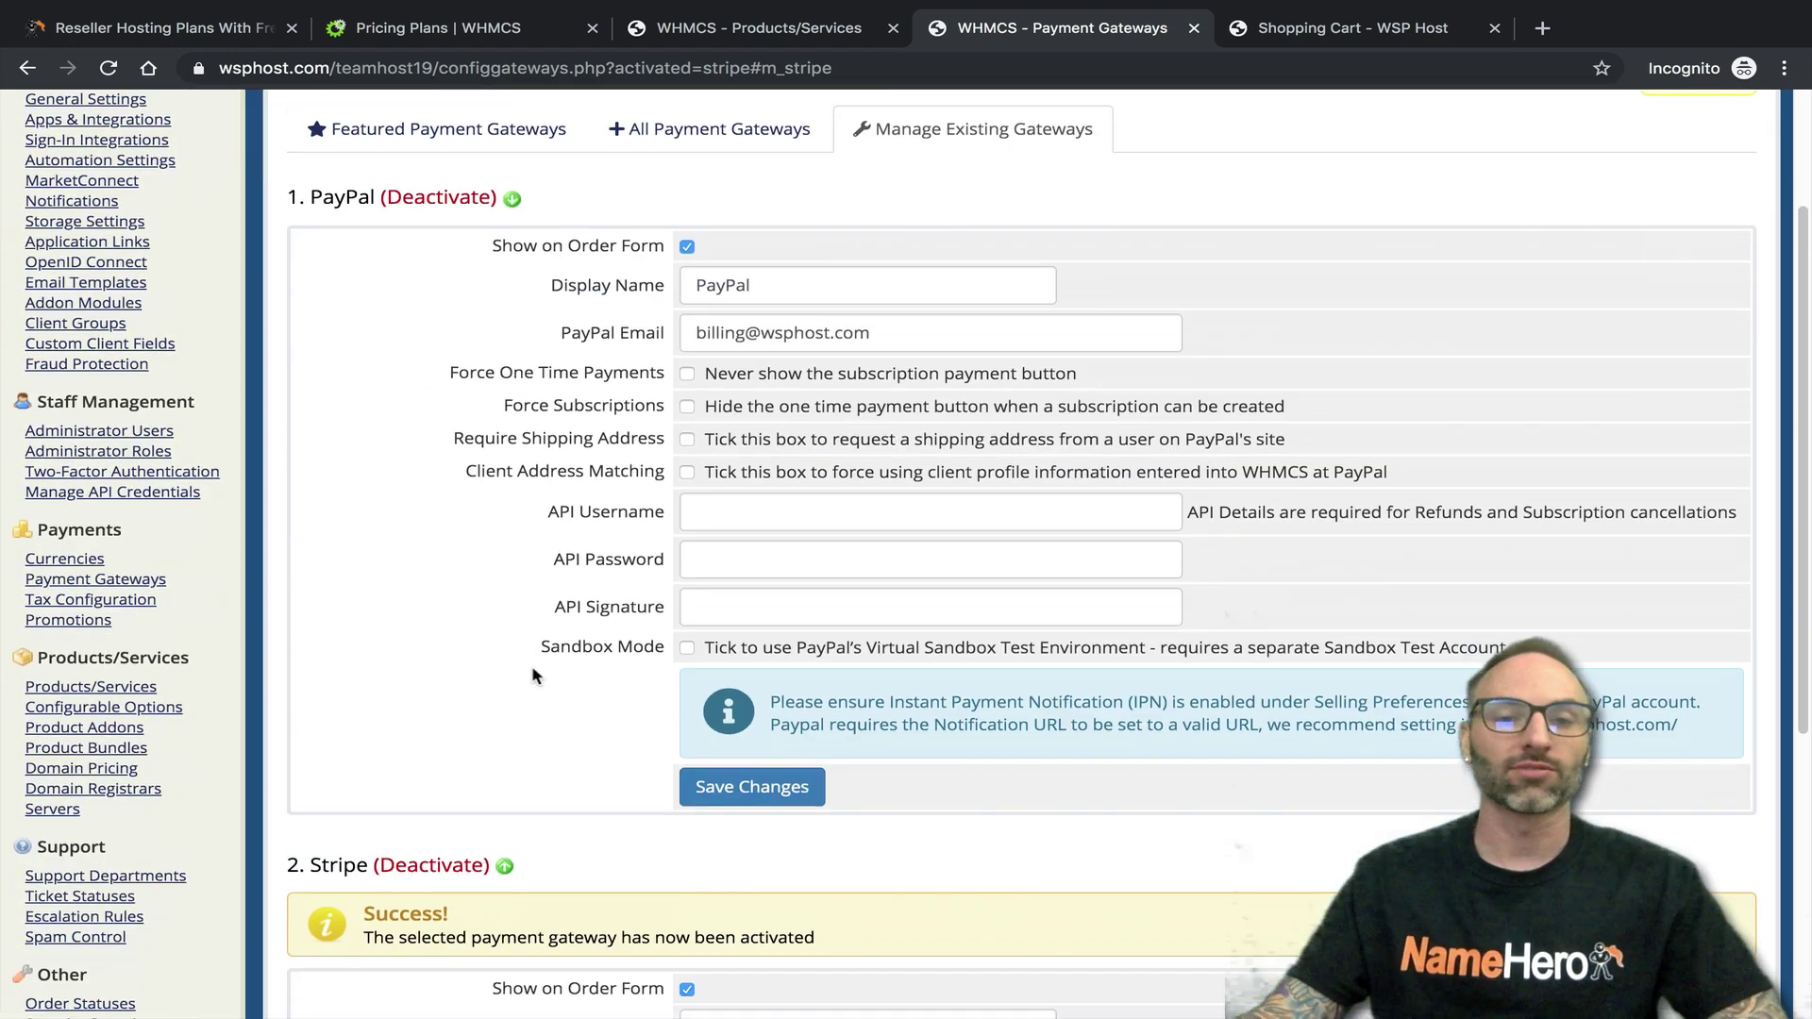
pyautogui.scroll(-5, 533, 675)
pyautogui.scroll(3, 503, 524)
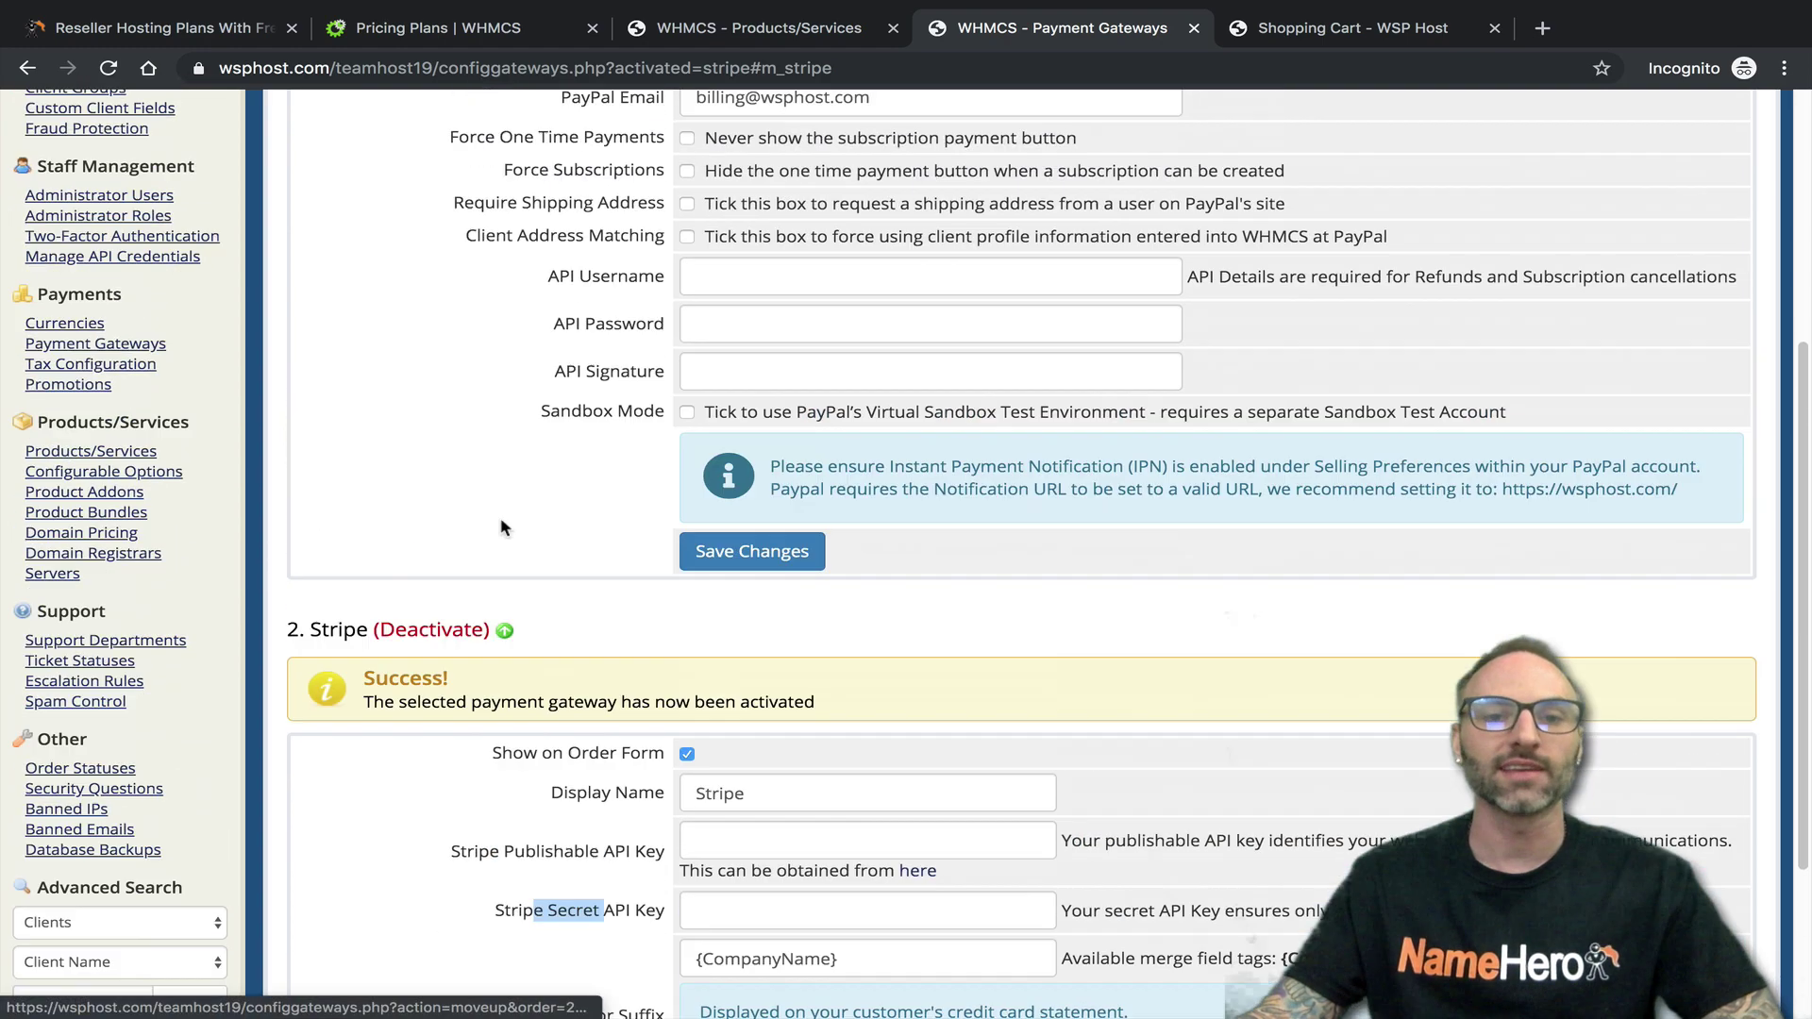
pyautogui.scroll(4, 501, 527)
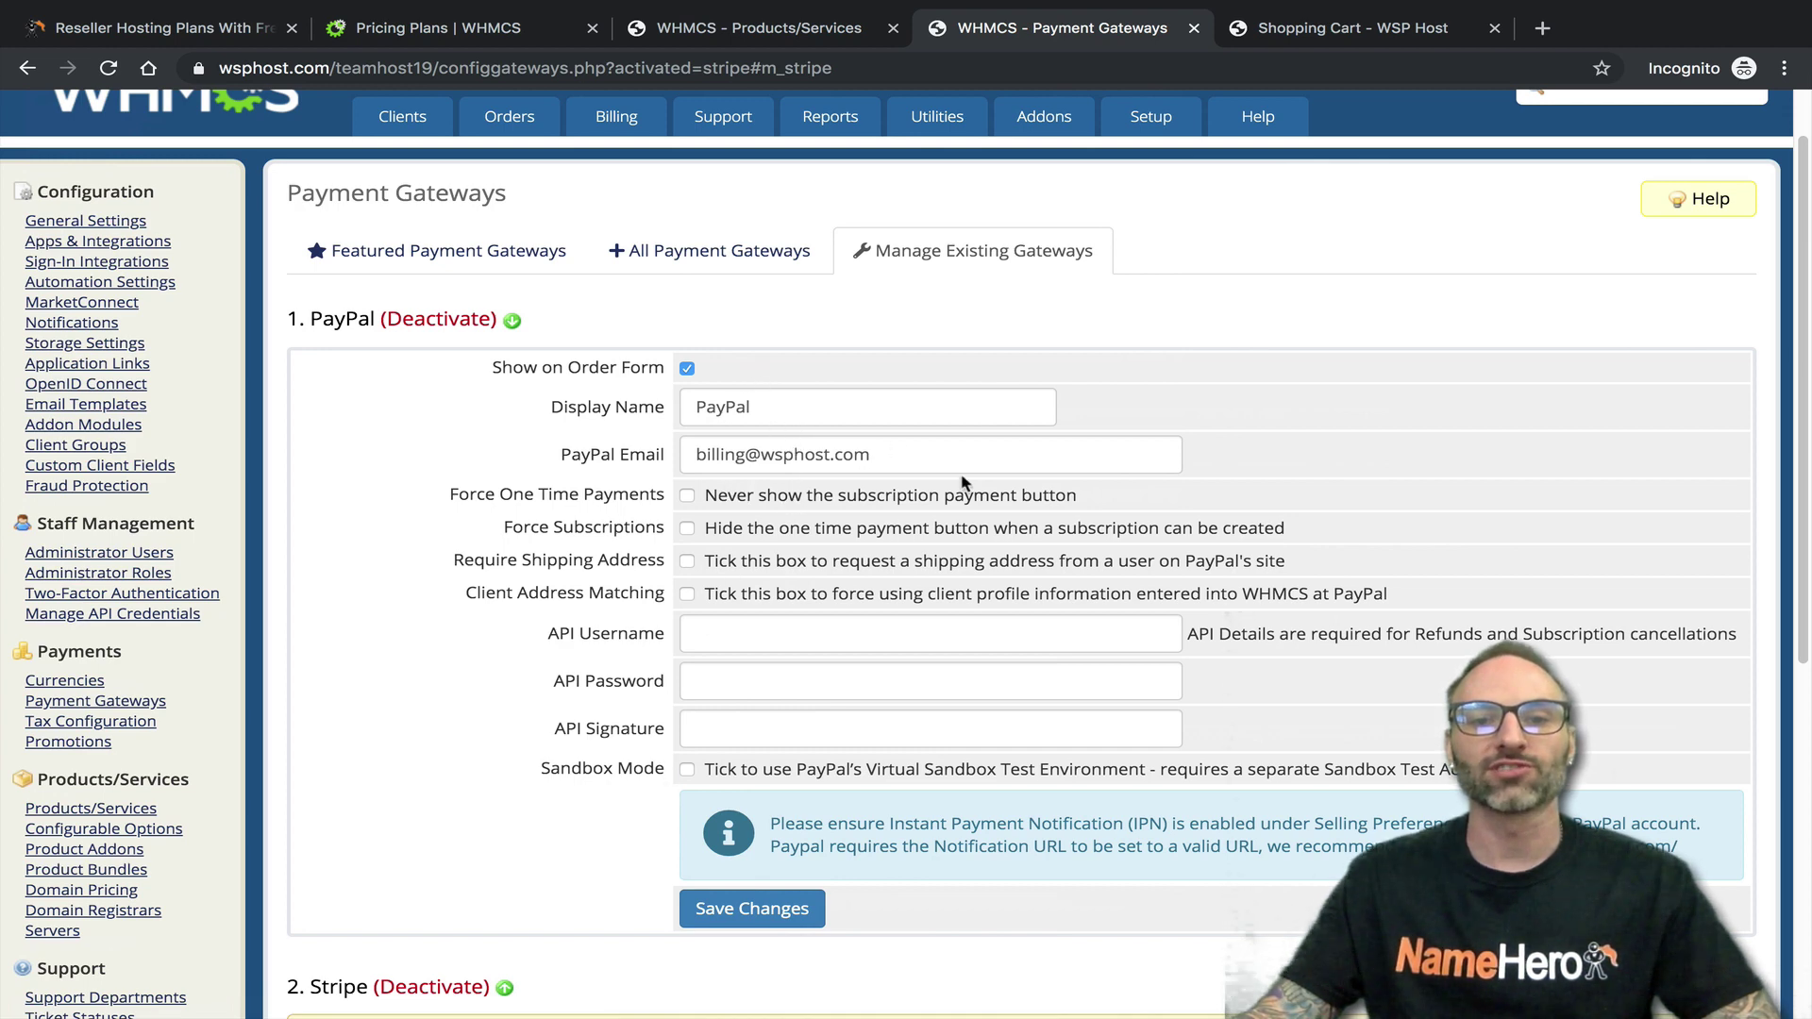
pyautogui.moveTo(934, 451); pyautogui.dragTo(693, 449)
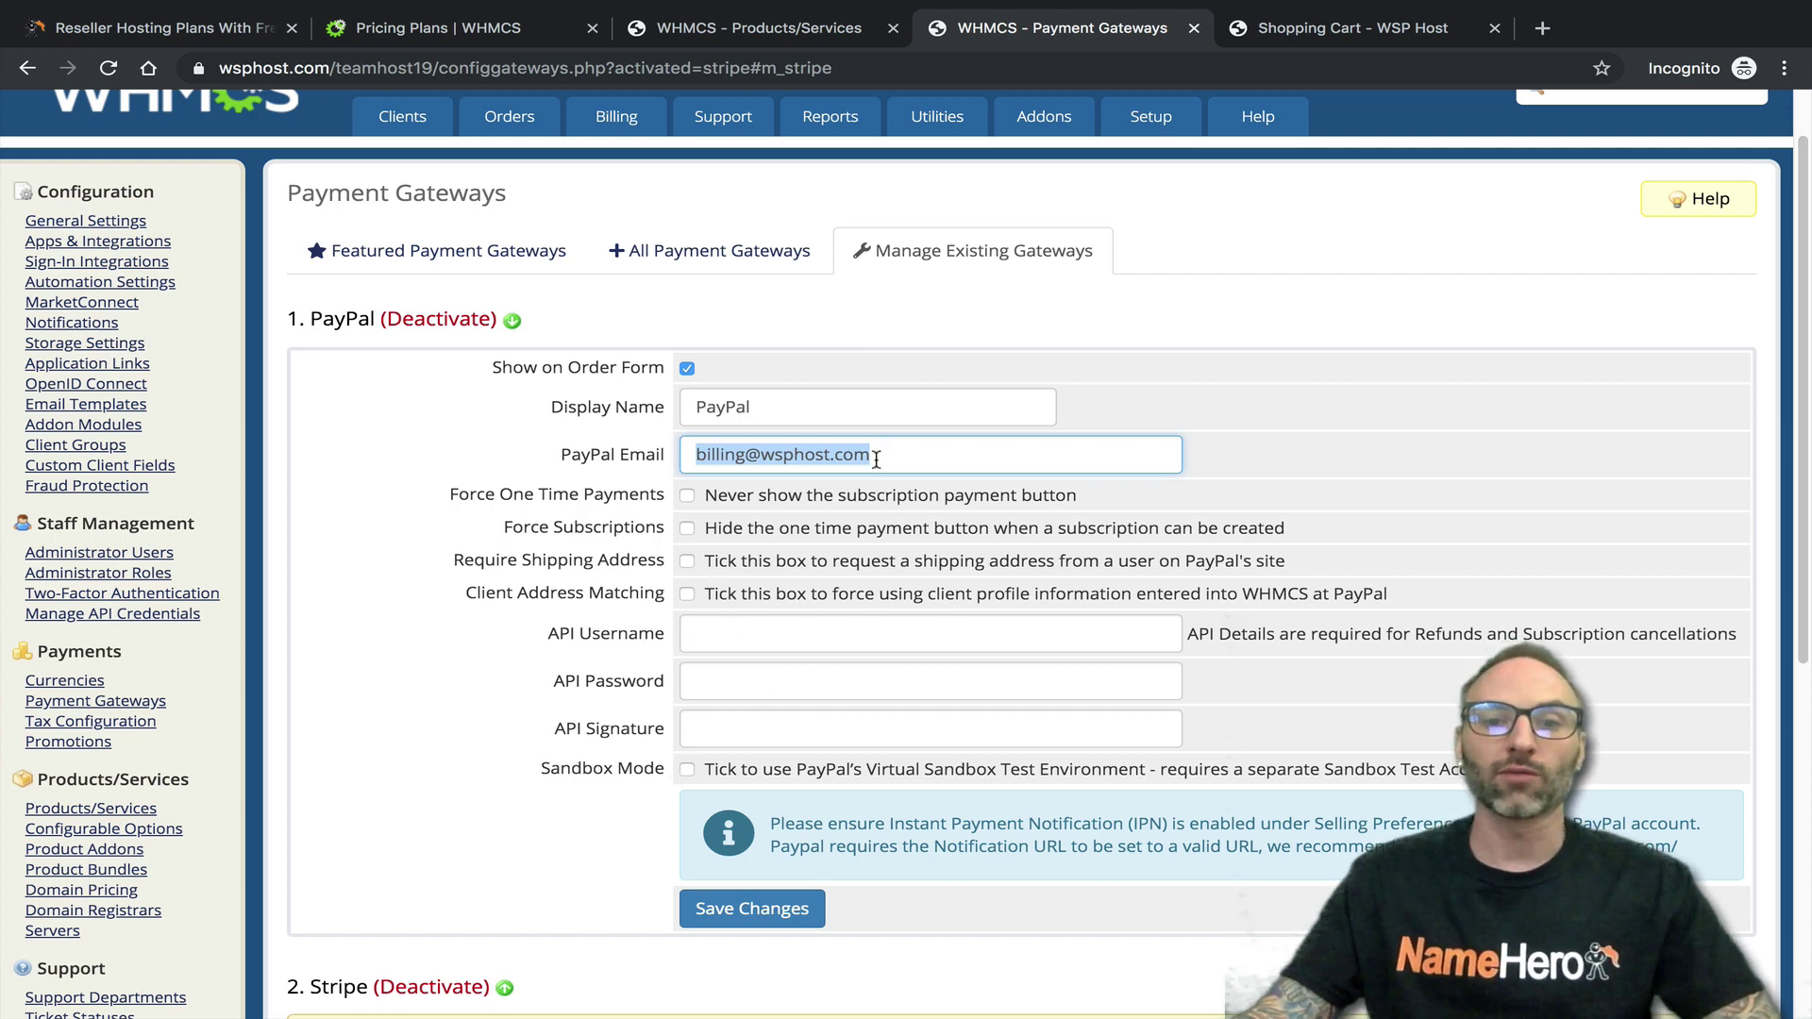
pyautogui.moveTo(876, 460); pyautogui.dragTo(815, 450)
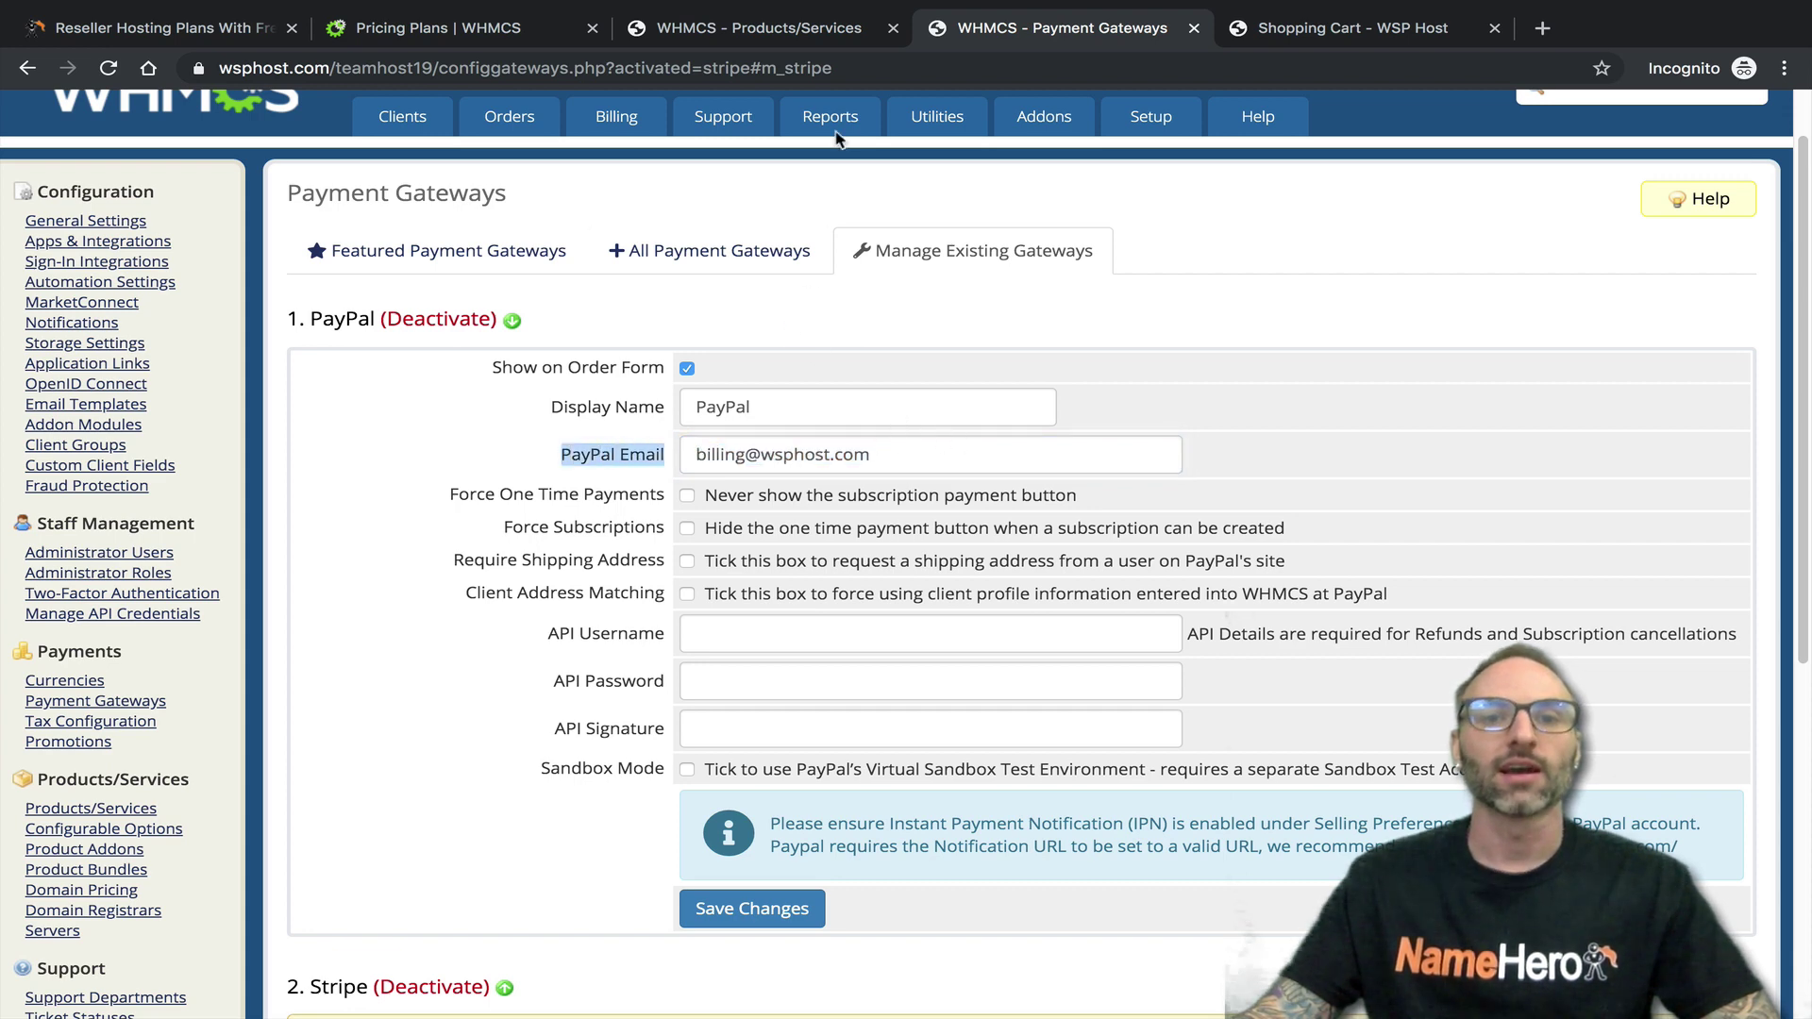
# Return to the WordPress Design group form, check its Hidden option, and save the new product group
pyautogui.click(755, 28)
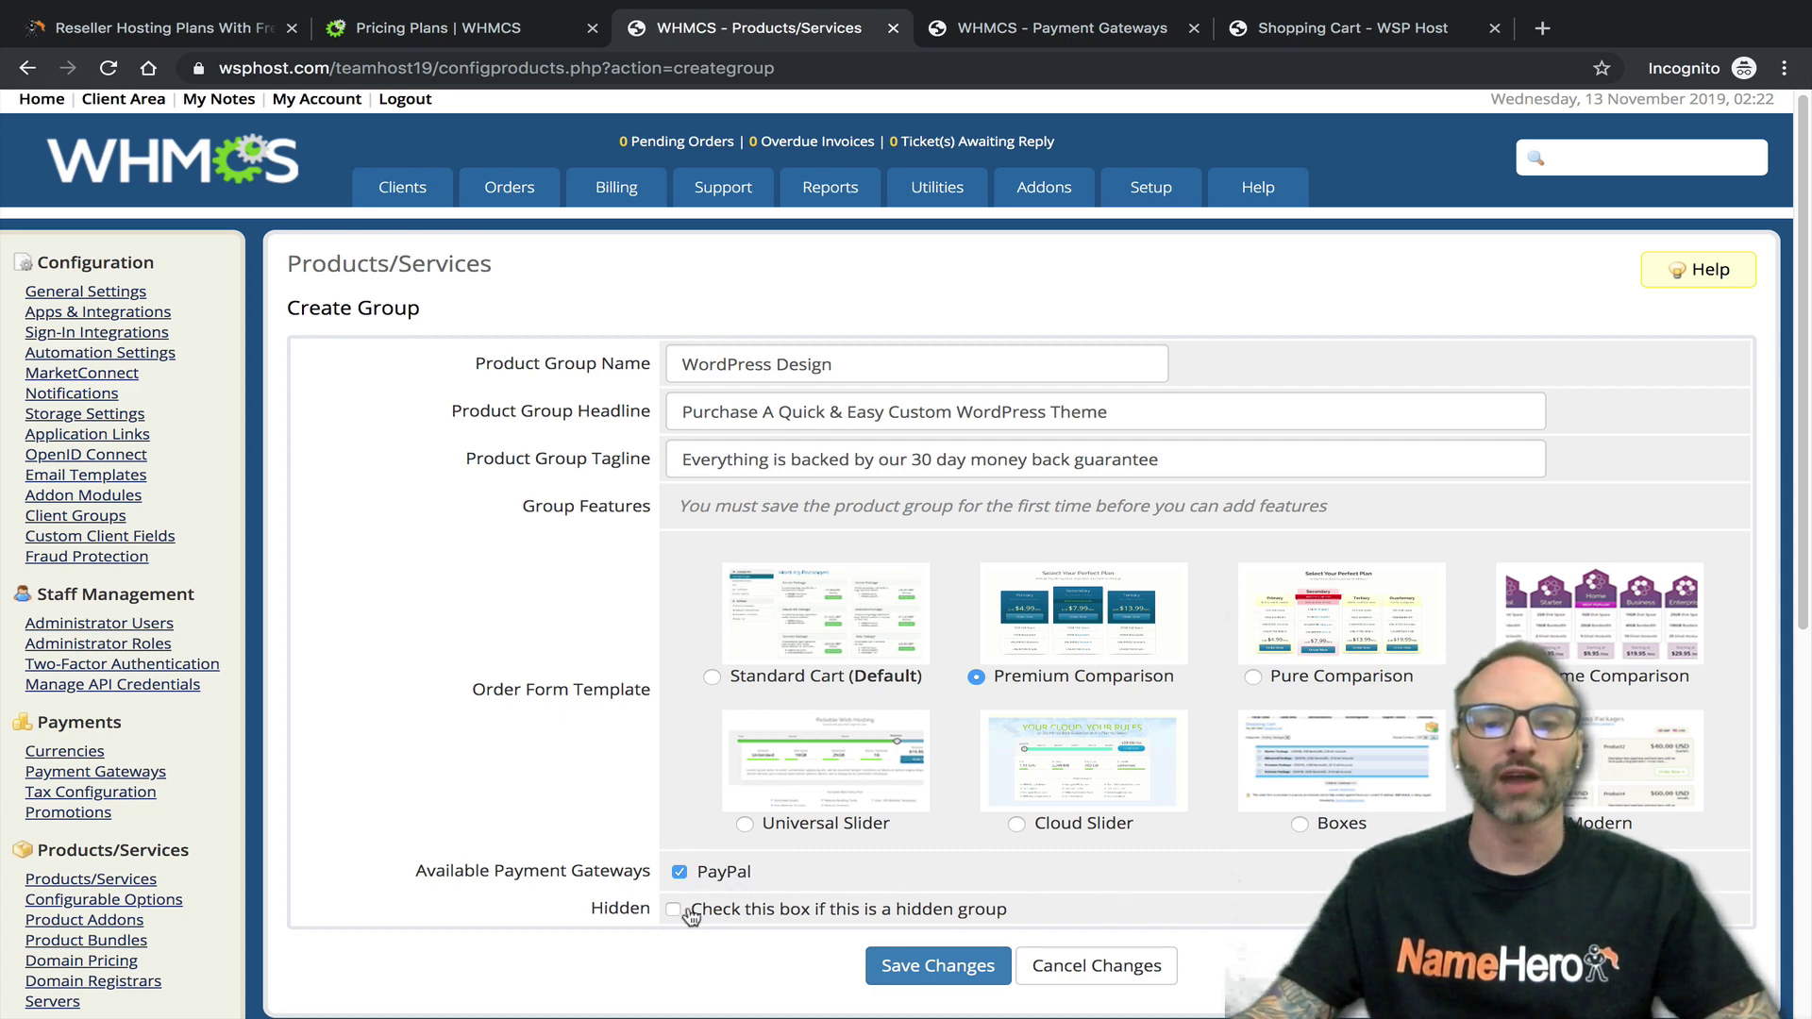
pyautogui.moveTo(581, 917); pyautogui.dragTo(644, 904)
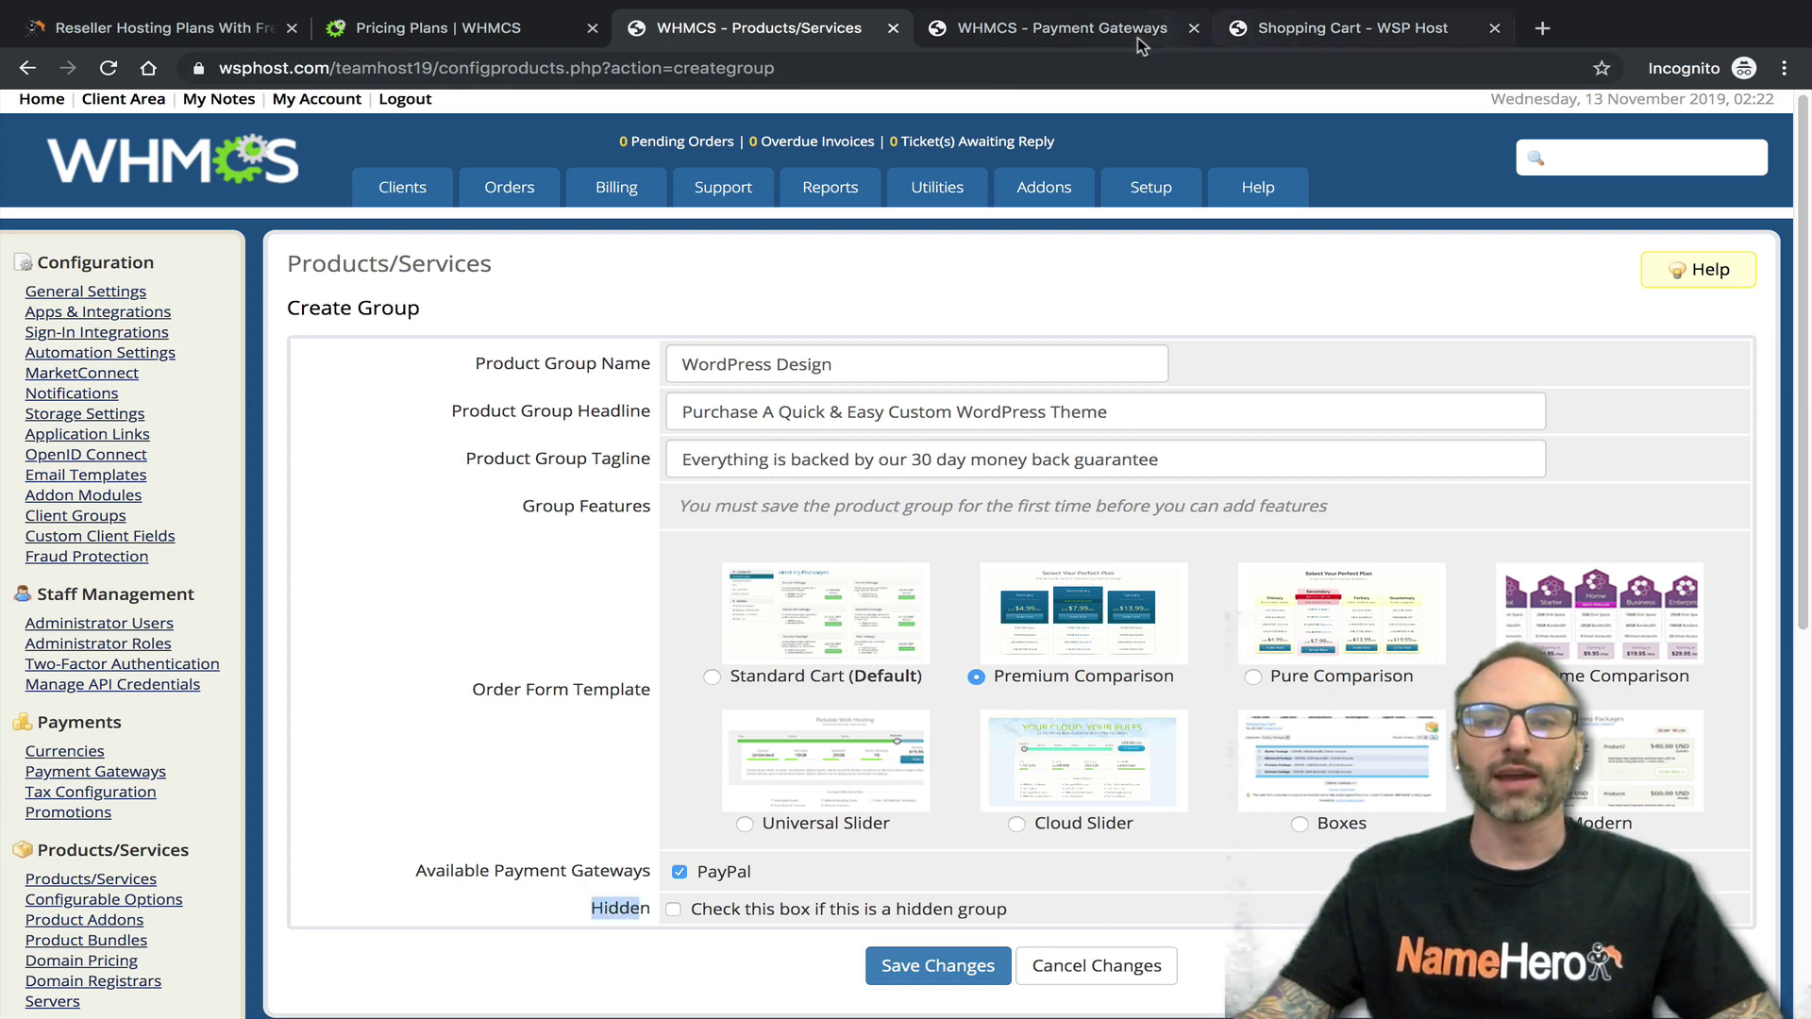
pyautogui.click(1057, 28)
pyautogui.moveTo(1353, 27); pyautogui.dragTo(1057, 27)
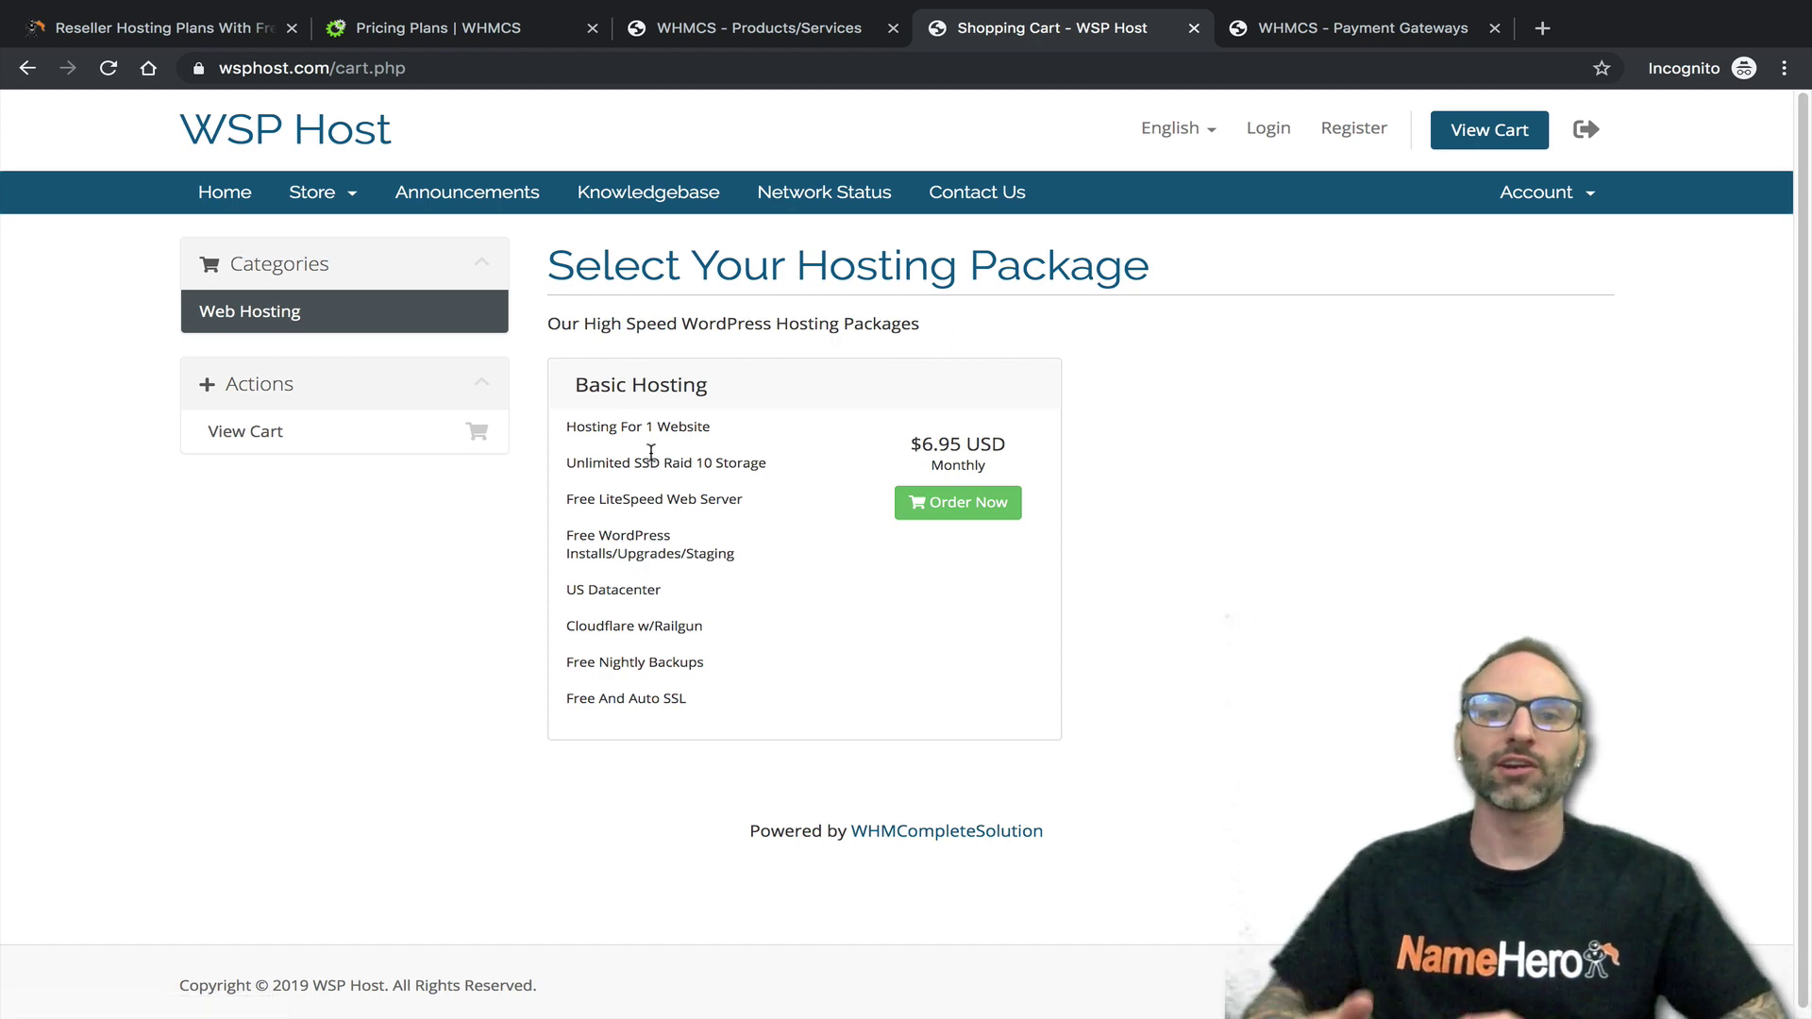
pyautogui.click(741, 32)
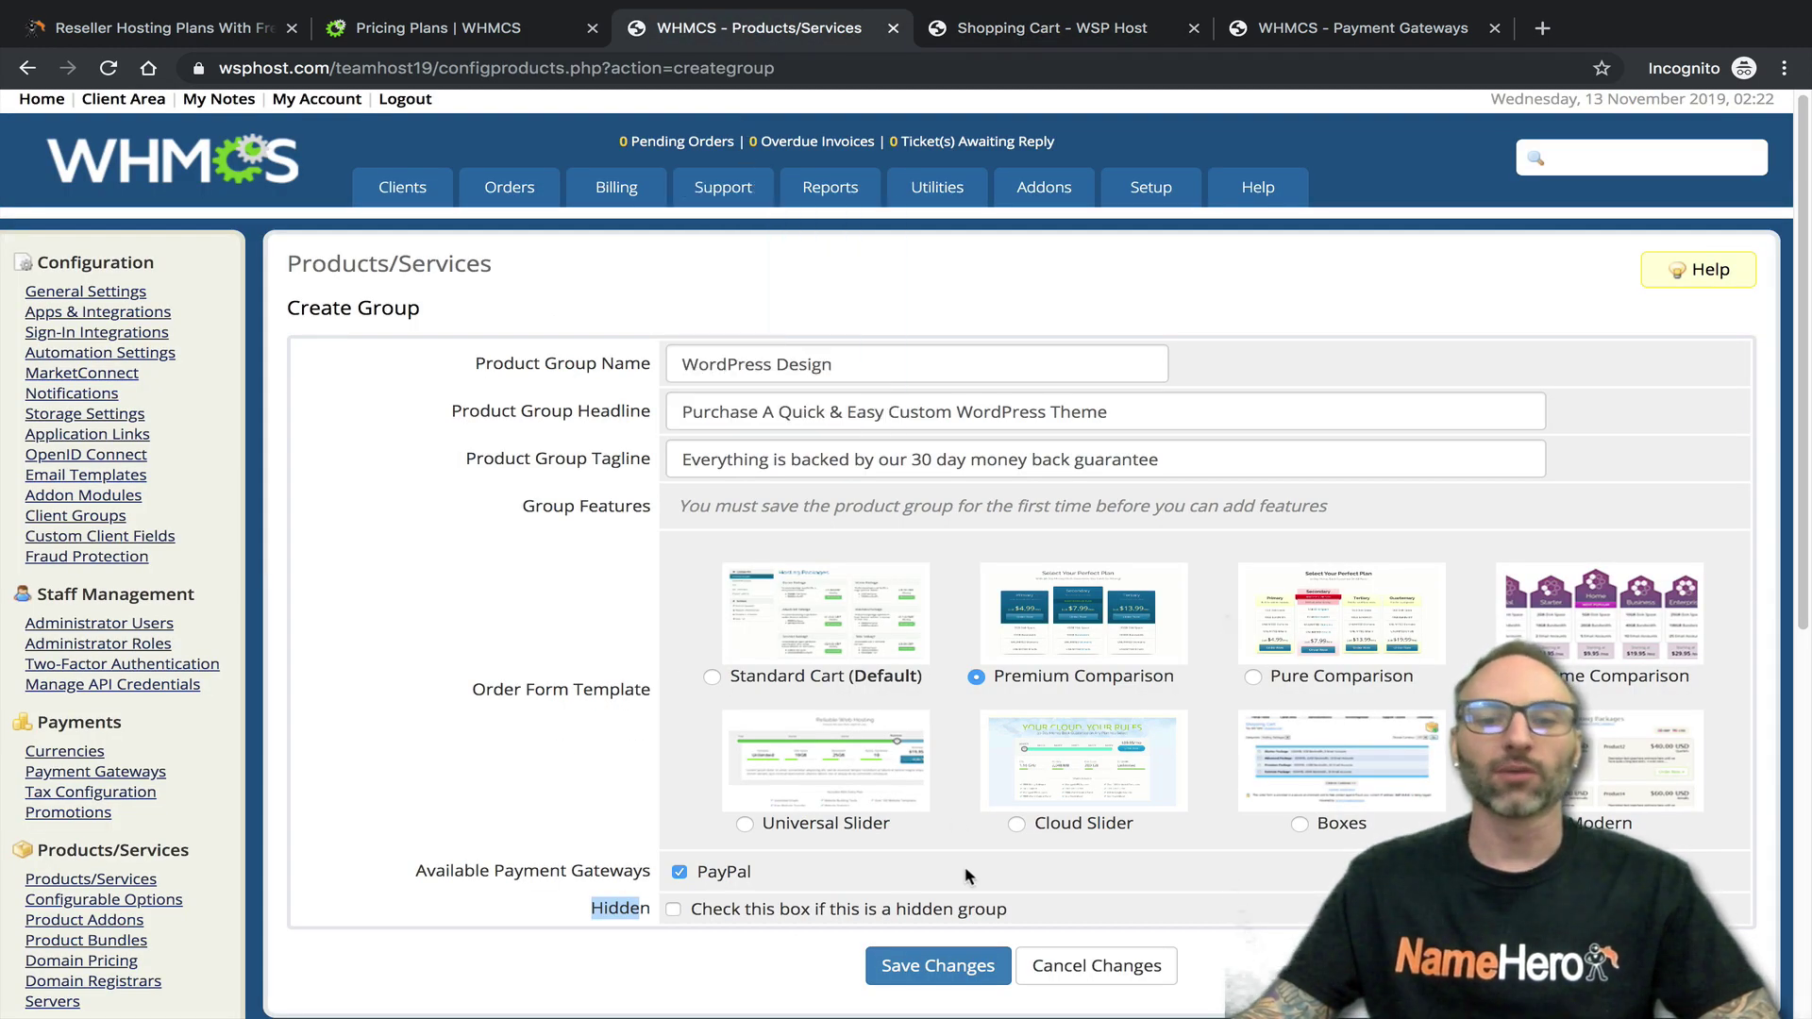
pyautogui.click(943, 968)
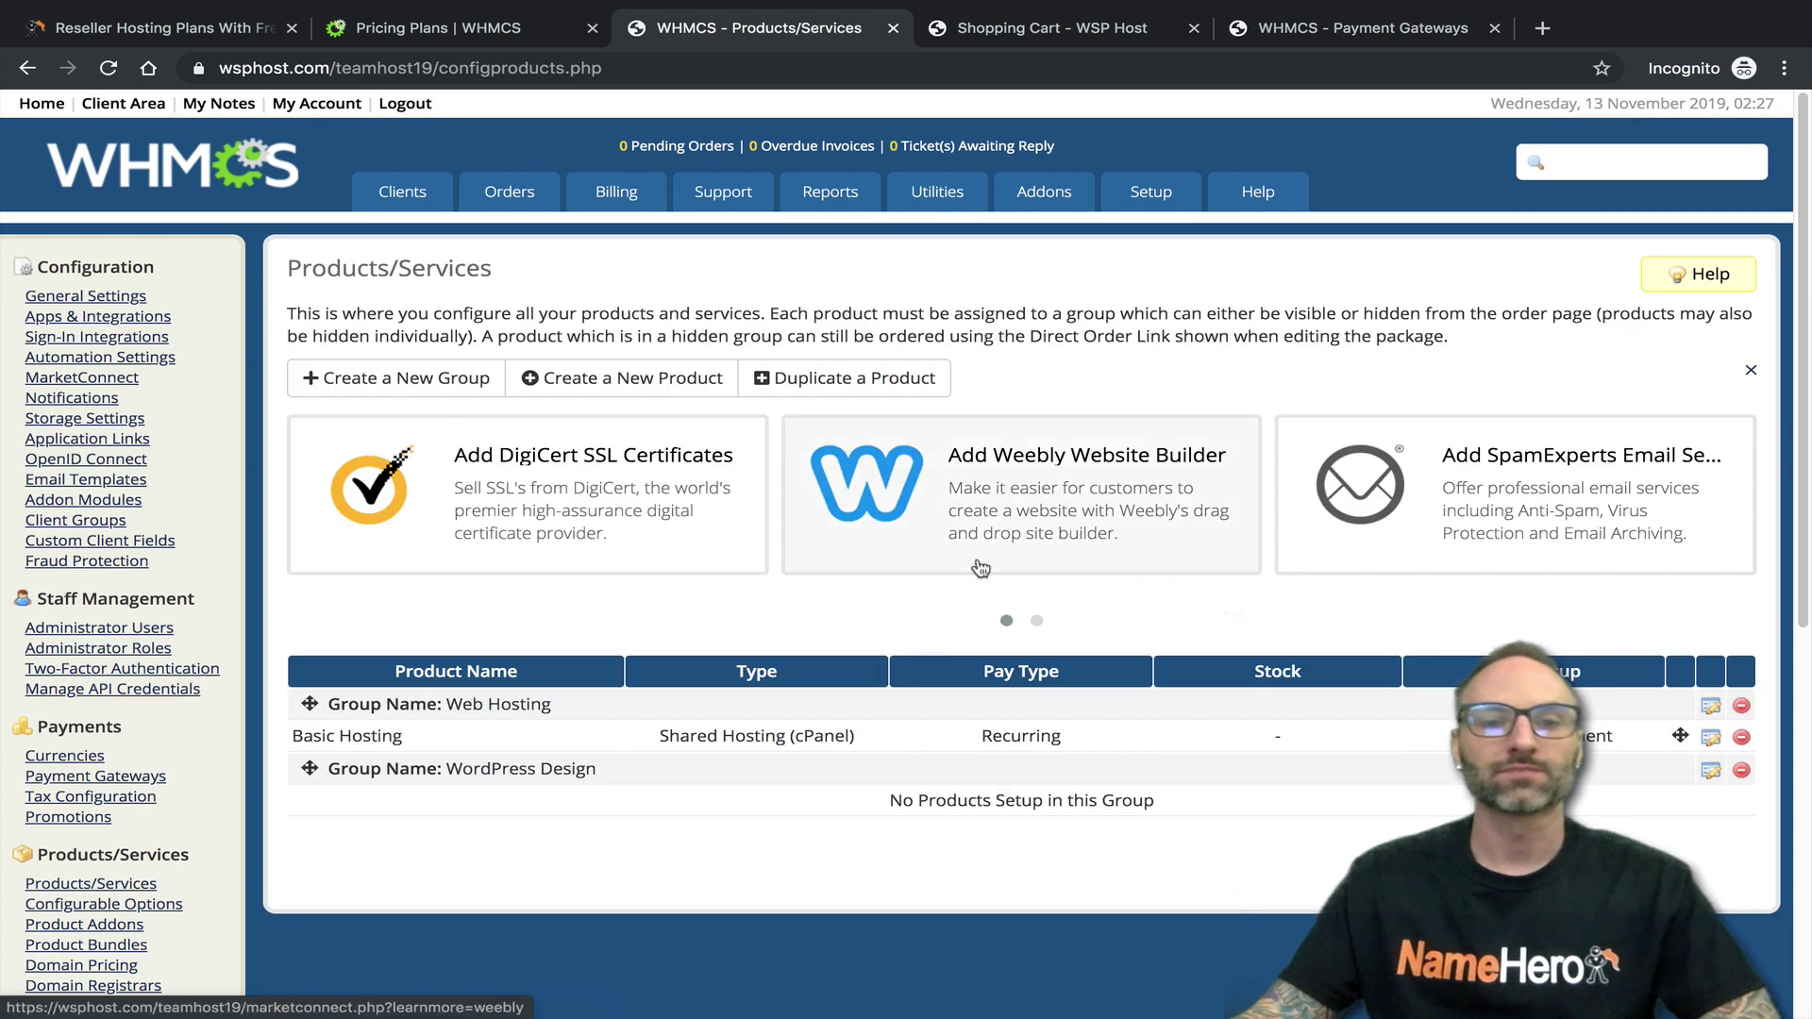
# Reload the WSP Host order page and examine the WordPress Design category's headline, tagline and product area
pyautogui.click(1048, 28)
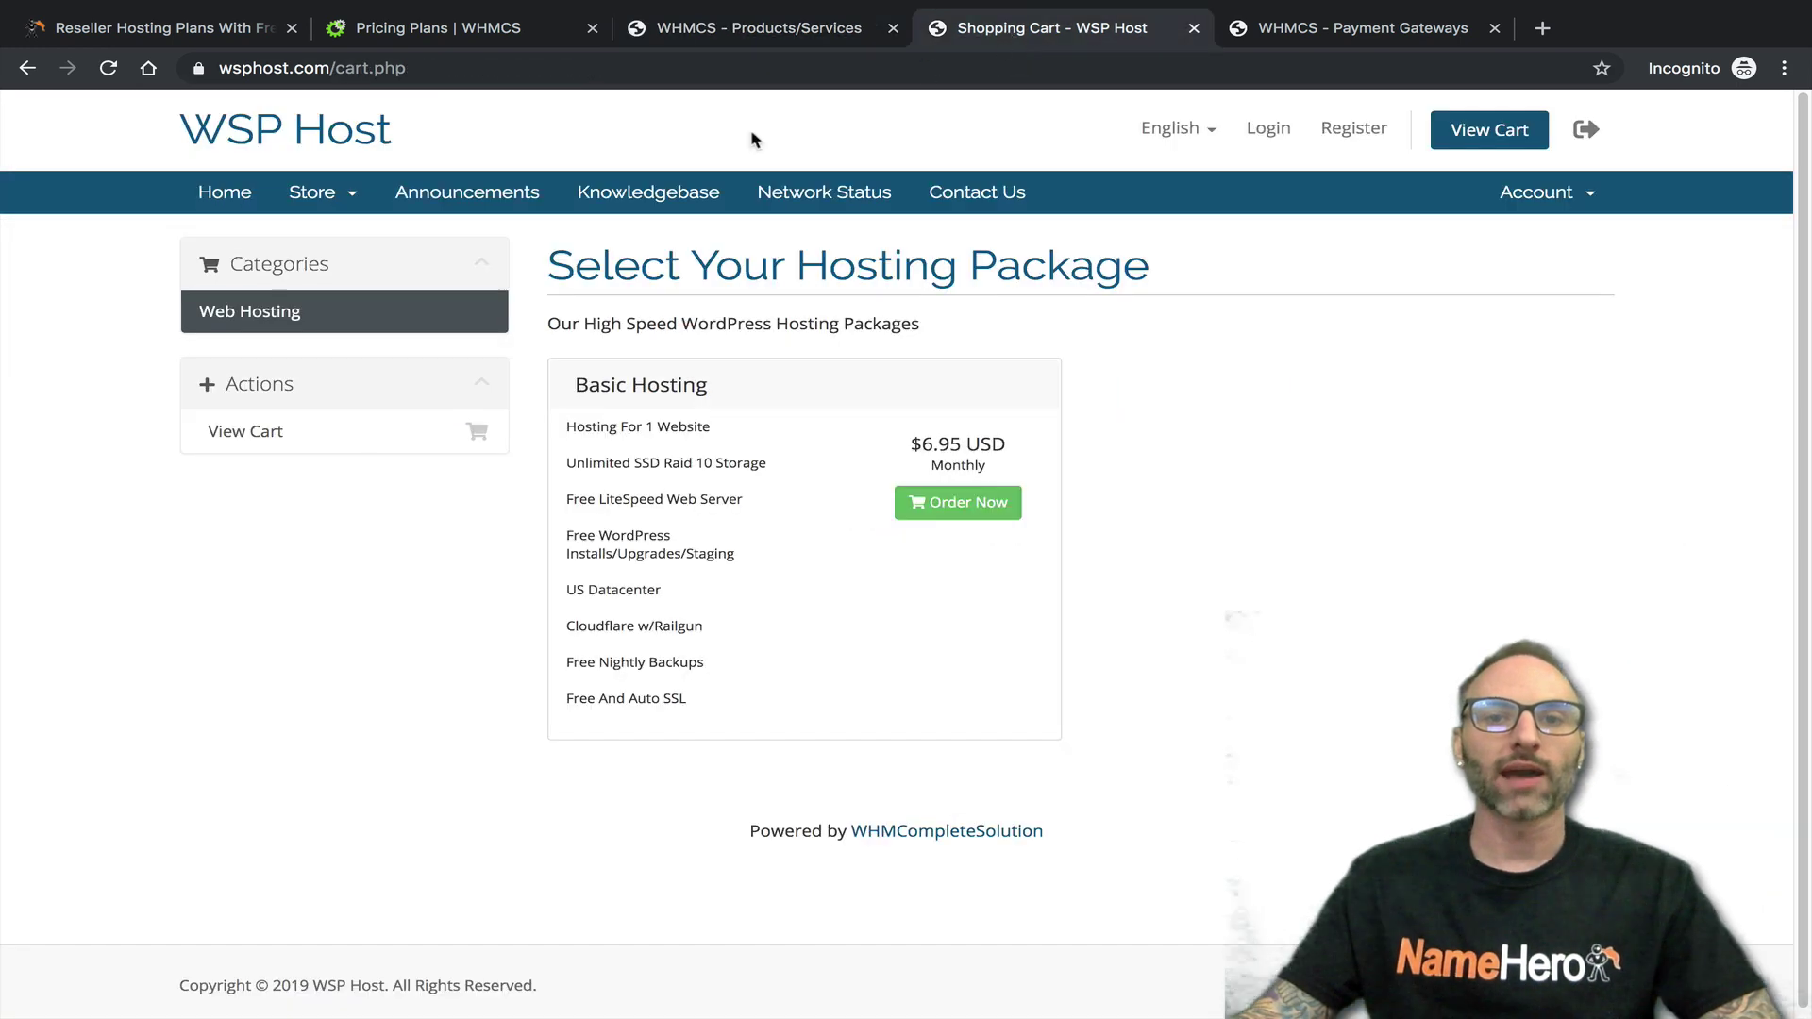
pyautogui.click(108, 68)
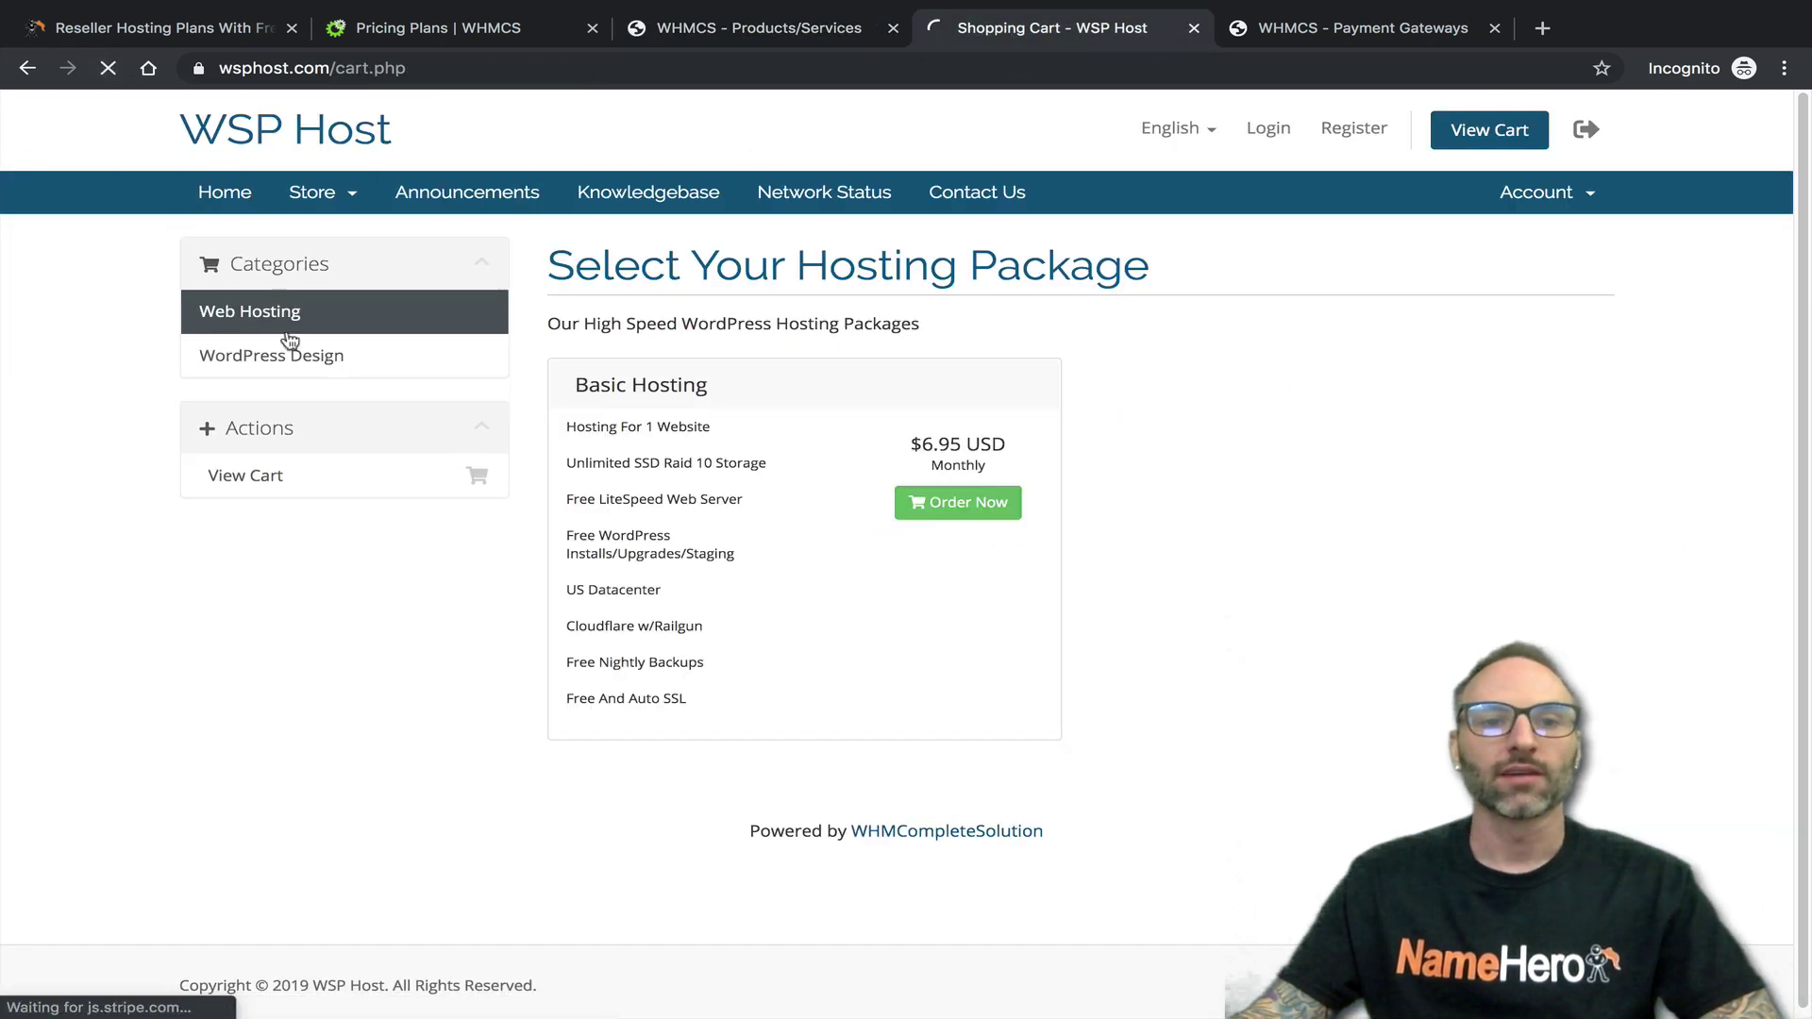
pyautogui.click(268, 374)
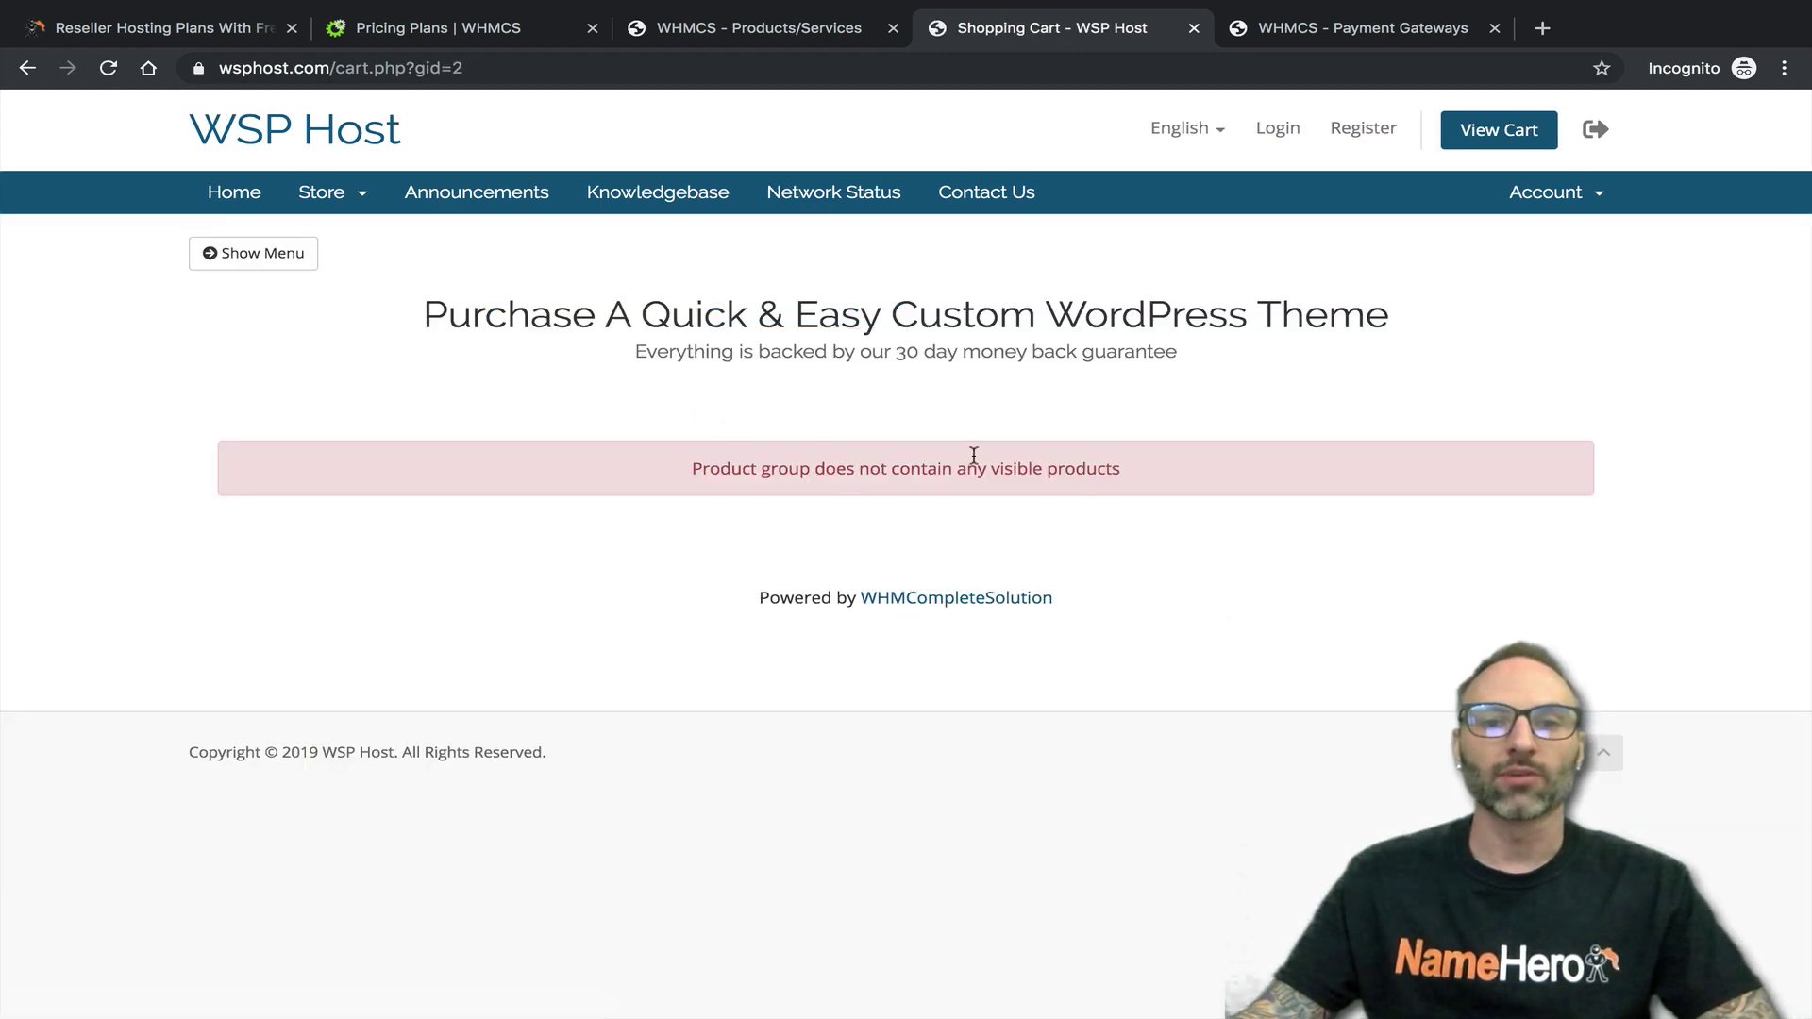
pyautogui.moveTo(421, 315); pyautogui.dragTo(619, 328)
pyautogui.click(878, 300)
pyautogui.click(595, 369)
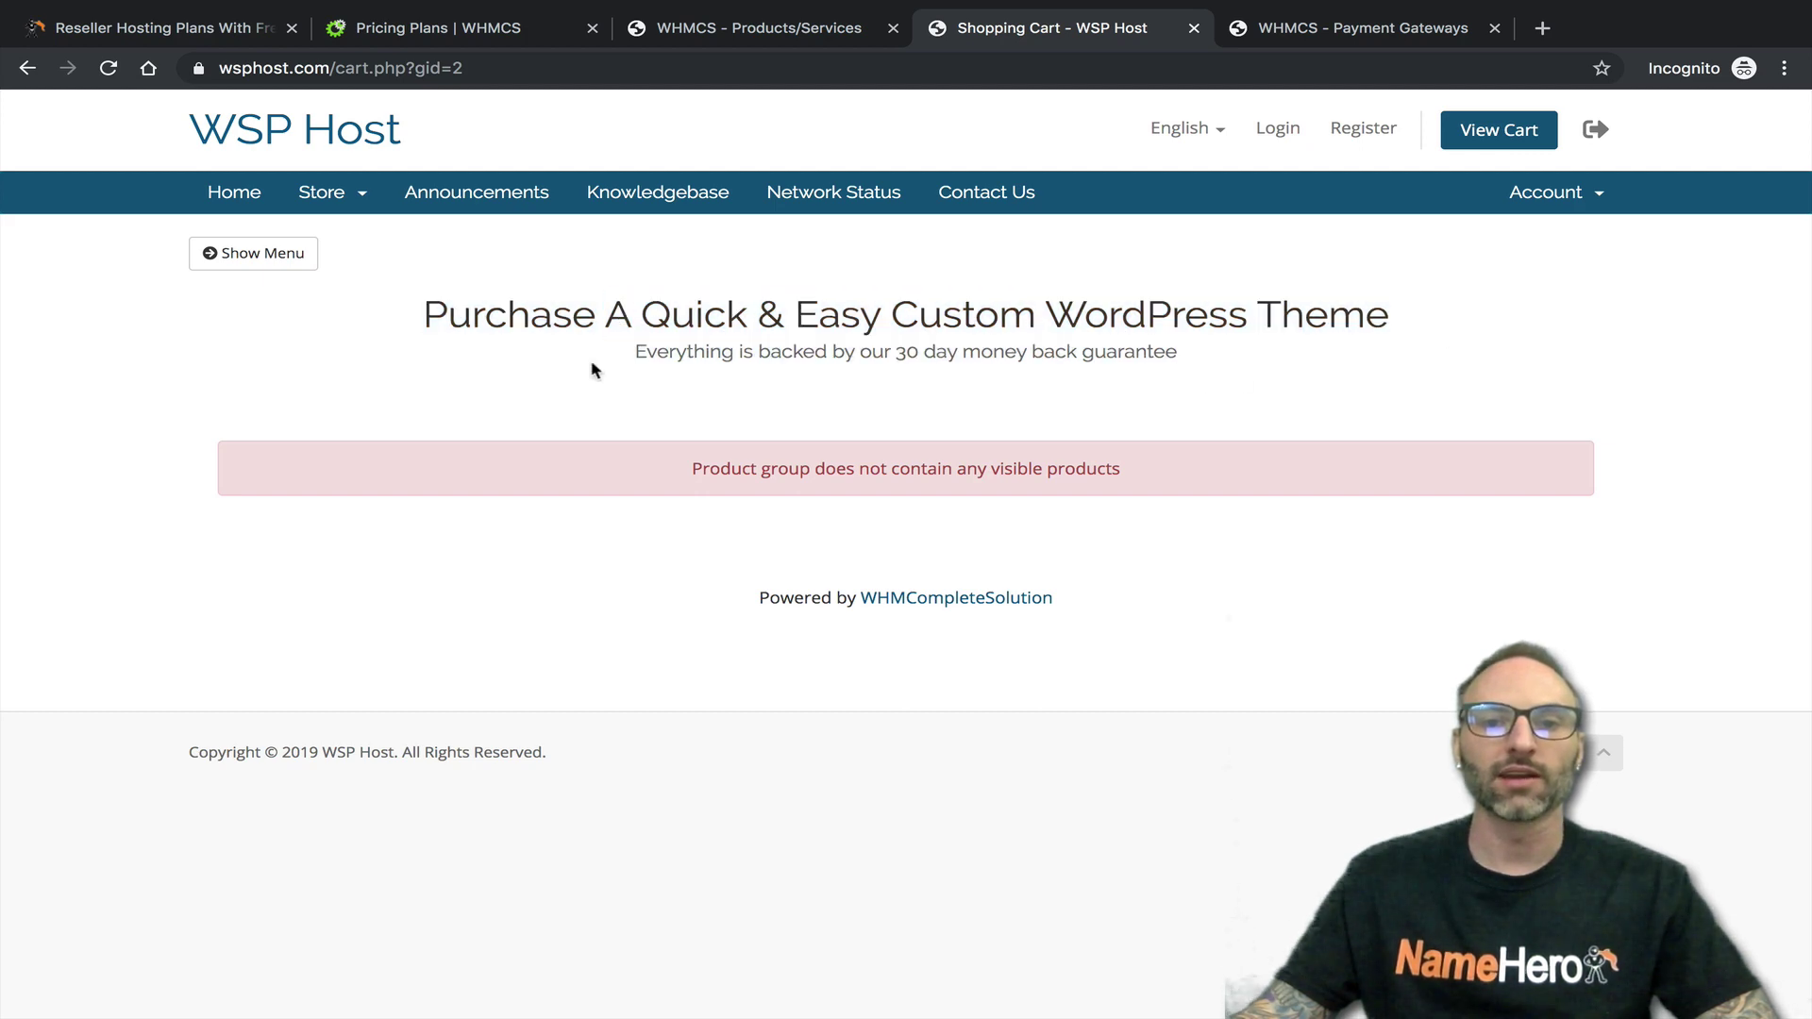
pyautogui.moveTo(686, 469); pyautogui.dragTo(1165, 485)
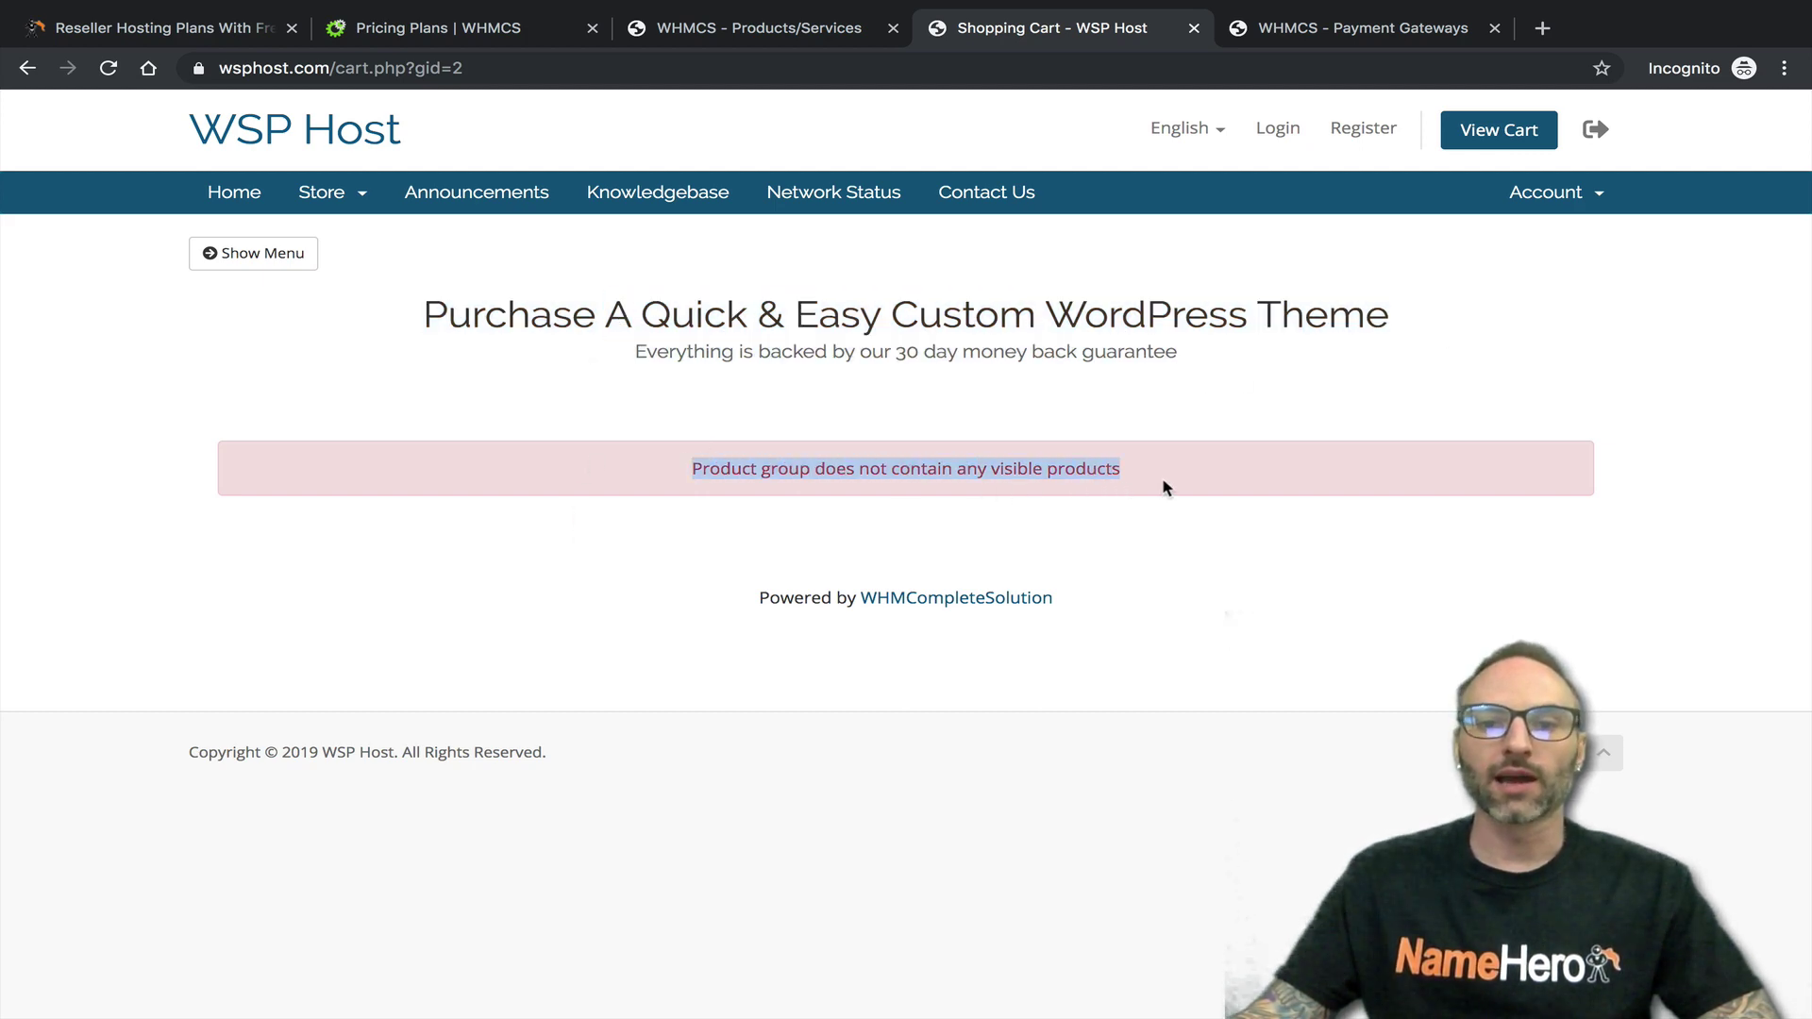
pyautogui.click(845, 457)
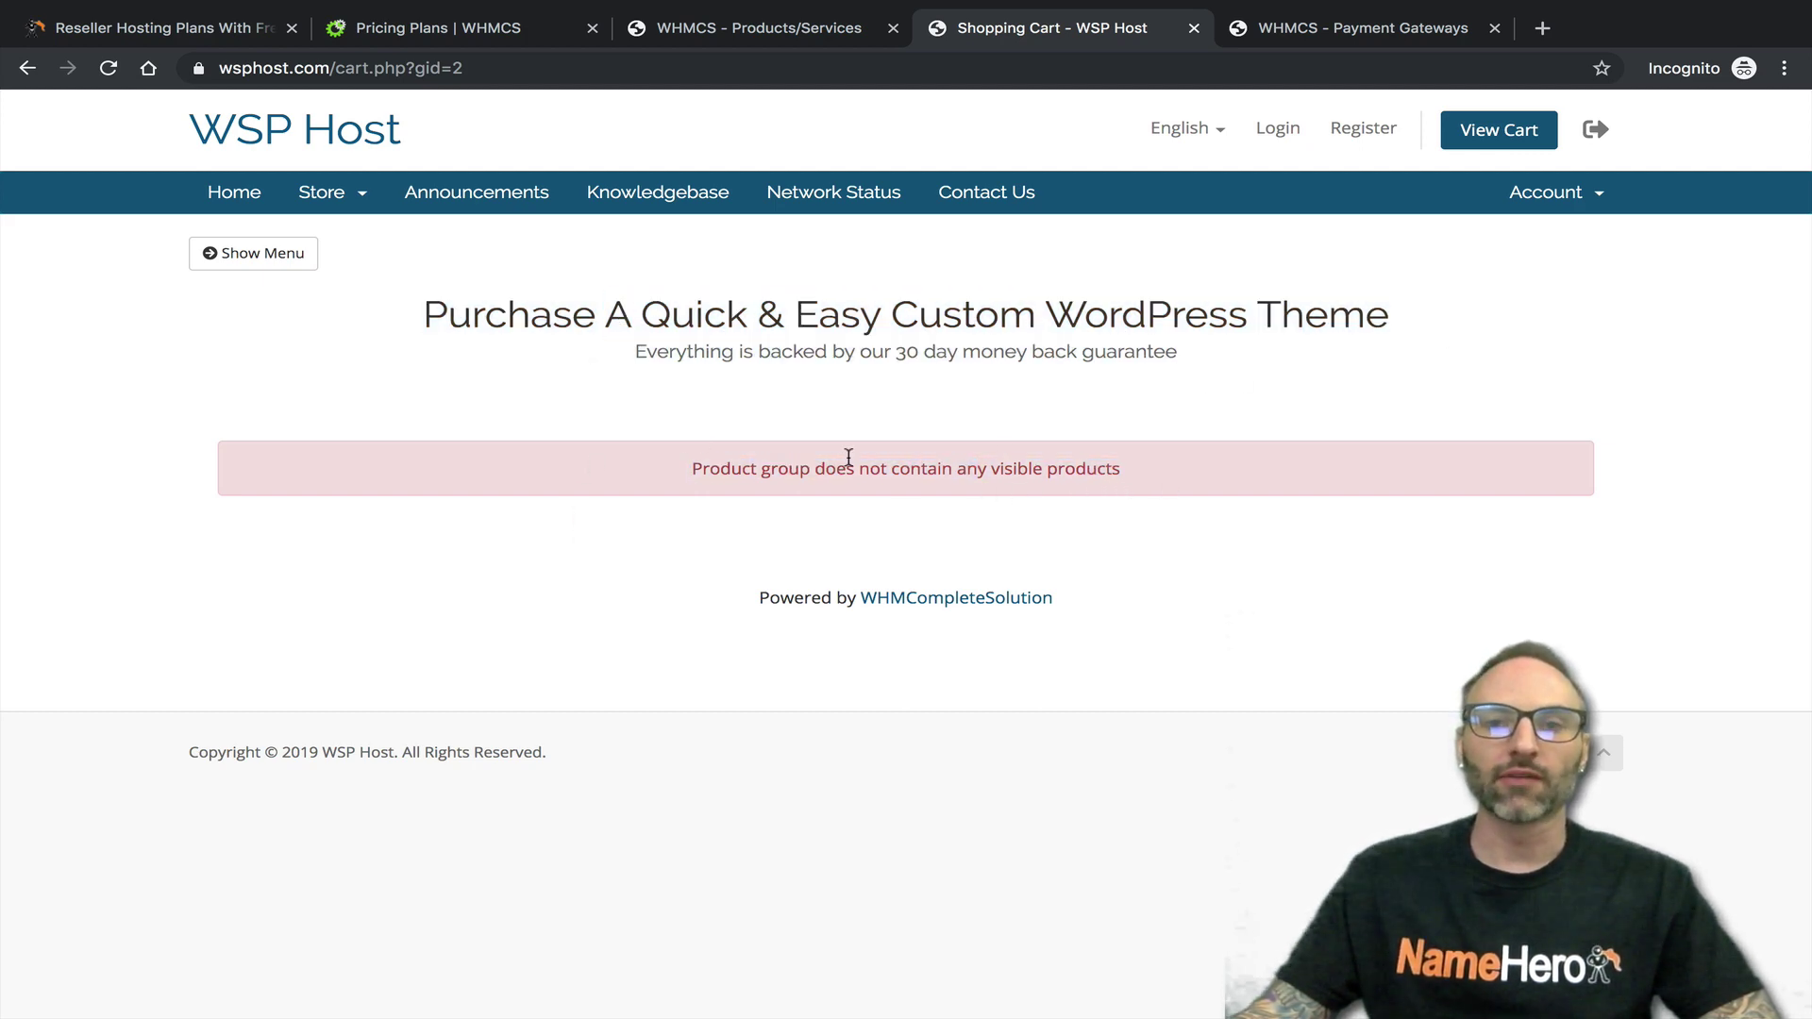
# Start a new product in Products/Services with the type Other, assigned to the WordPress Design group
pyautogui.click(779, 30)
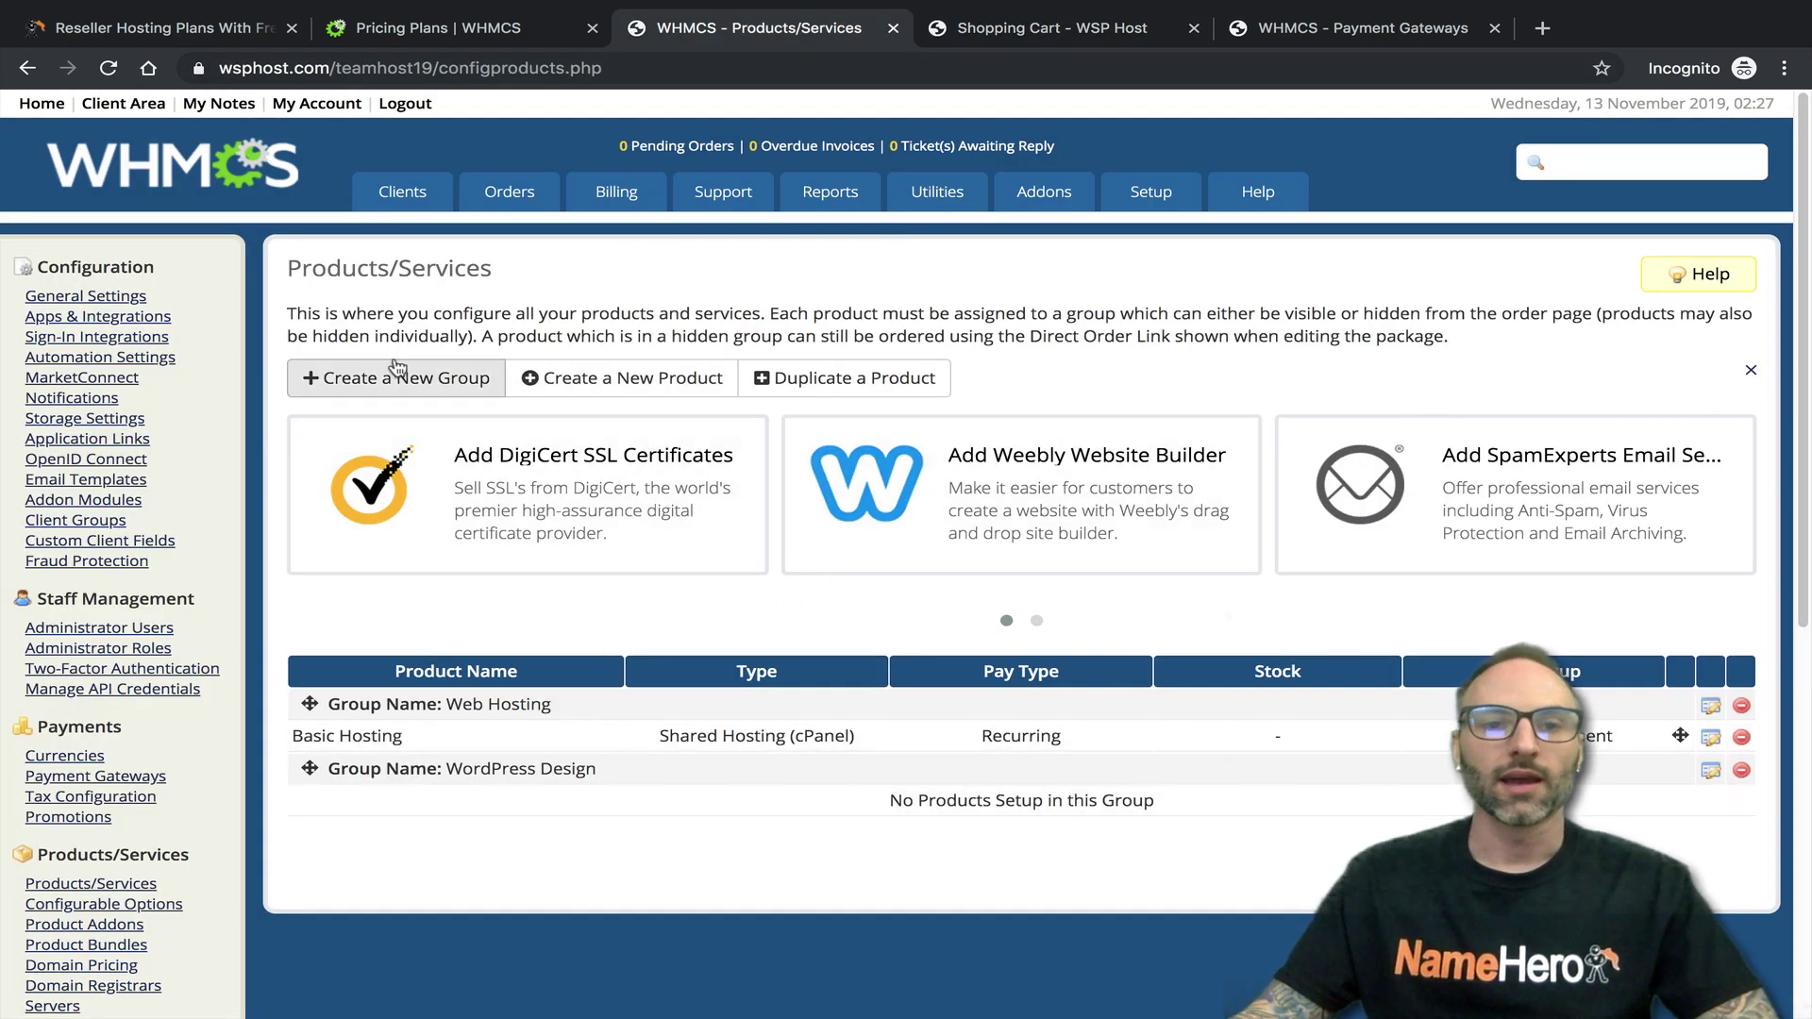
pyautogui.click(603, 378)
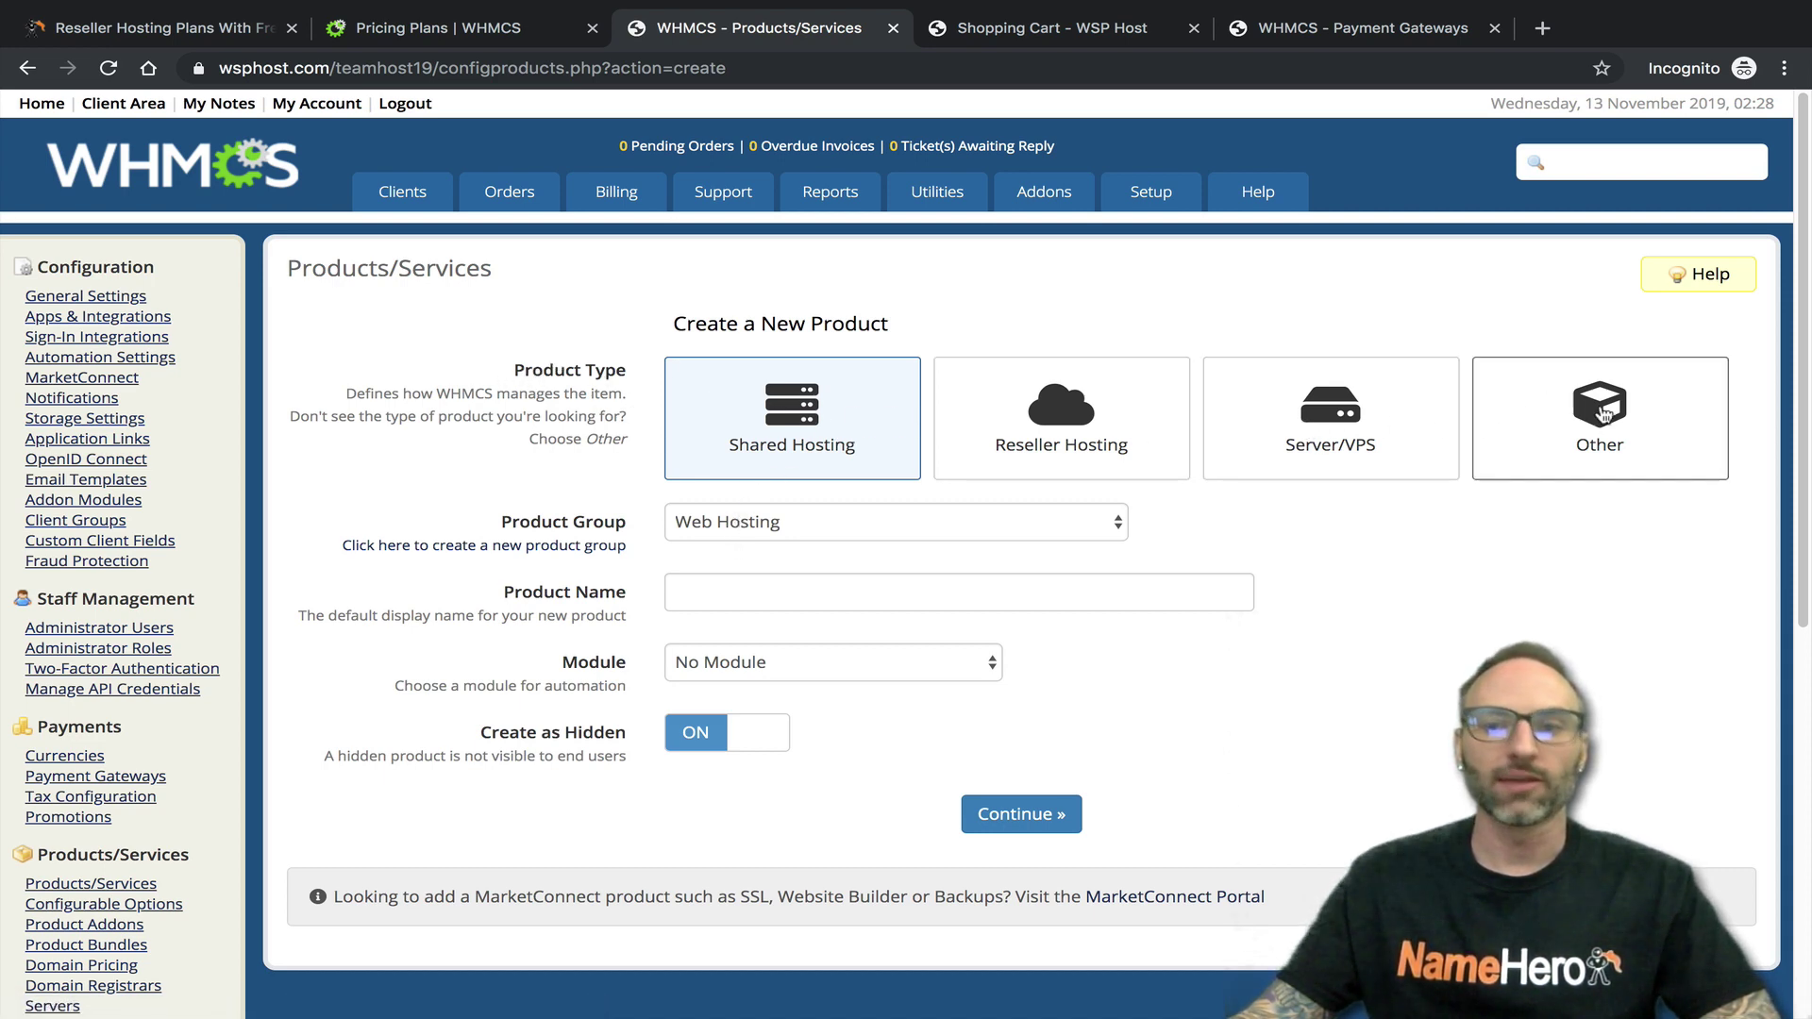
pyautogui.click(1621, 419)
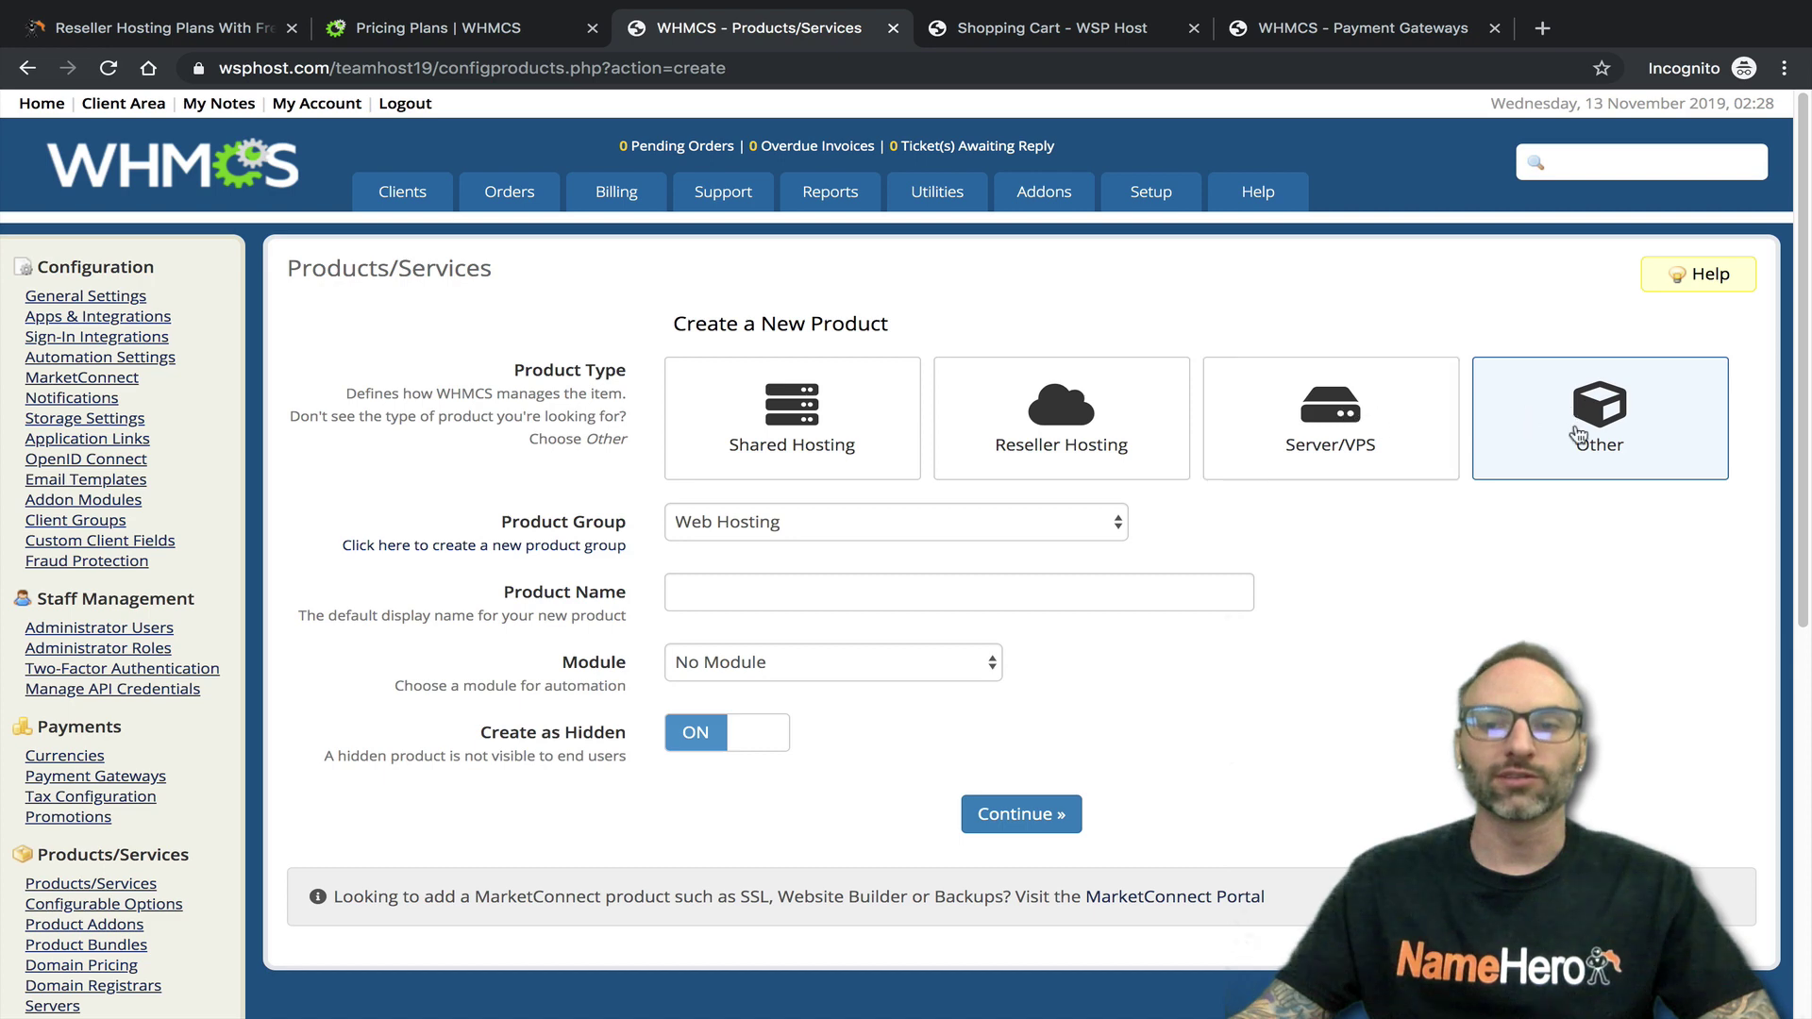
pyautogui.click(803, 534)
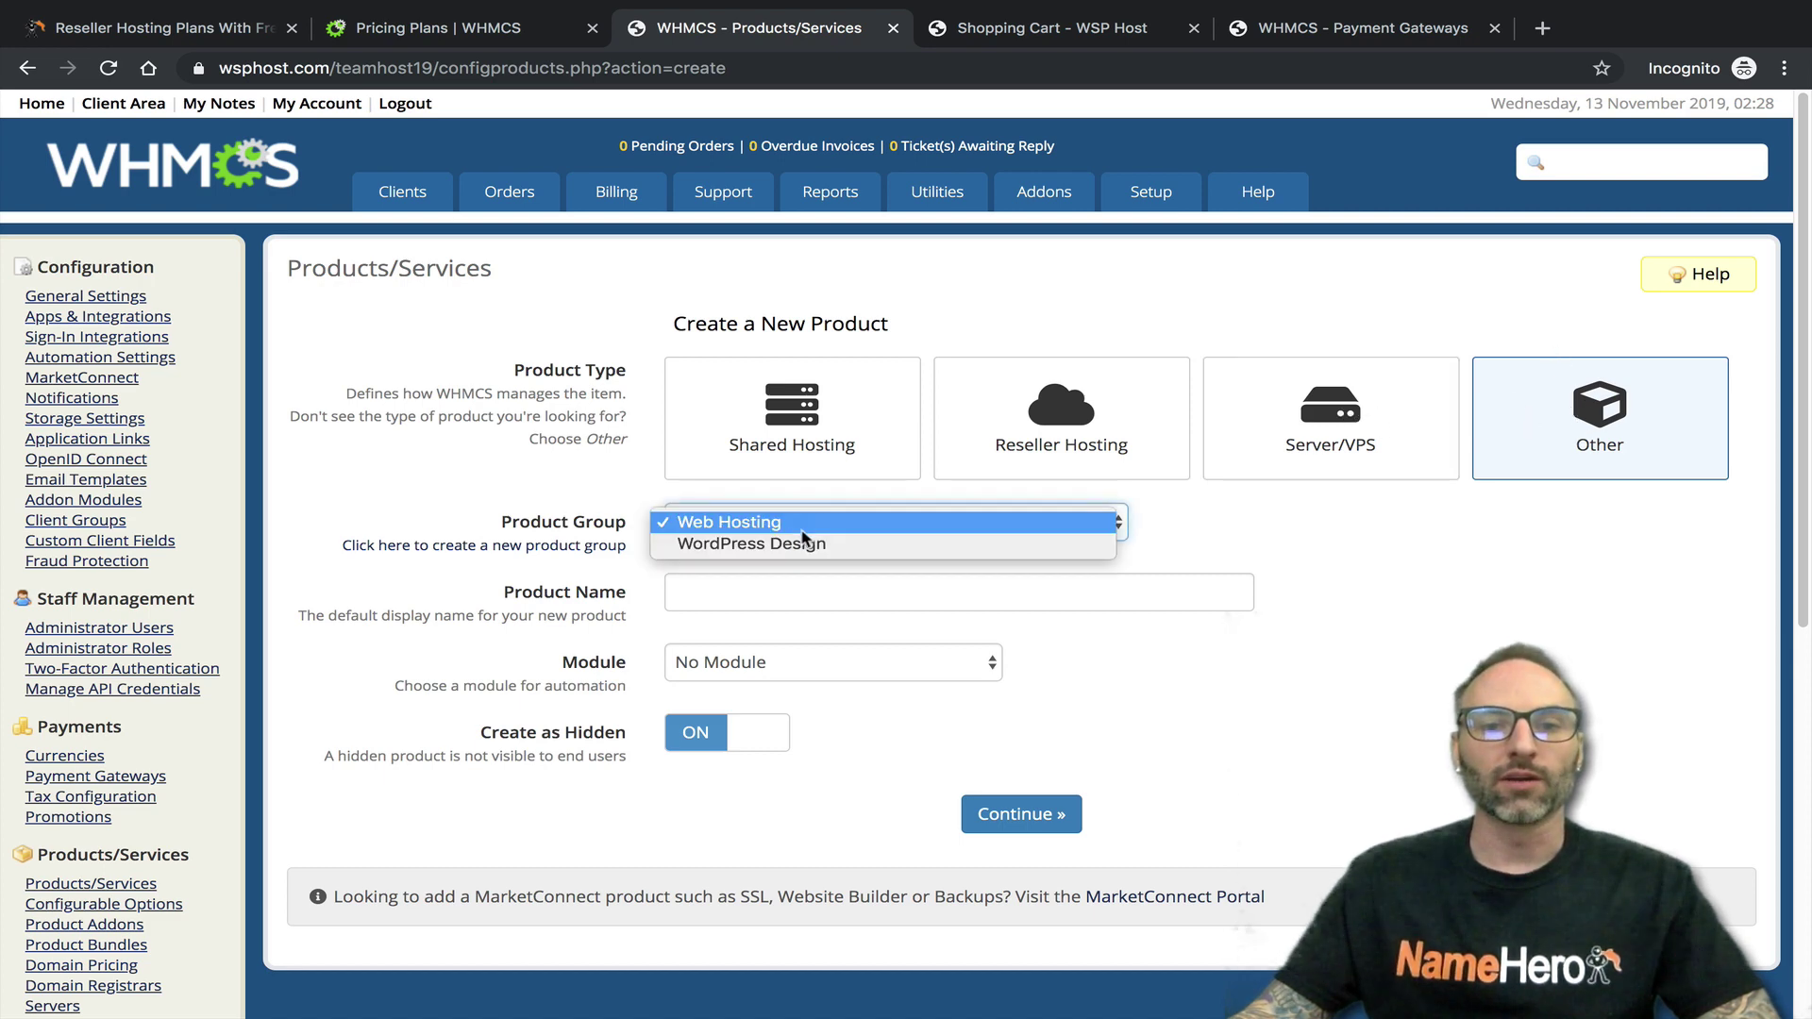
pyautogui.press('Return')
# Name the new product 5 Page Website and choose Auto Release as its automation module
pyautogui.click(701, 587)
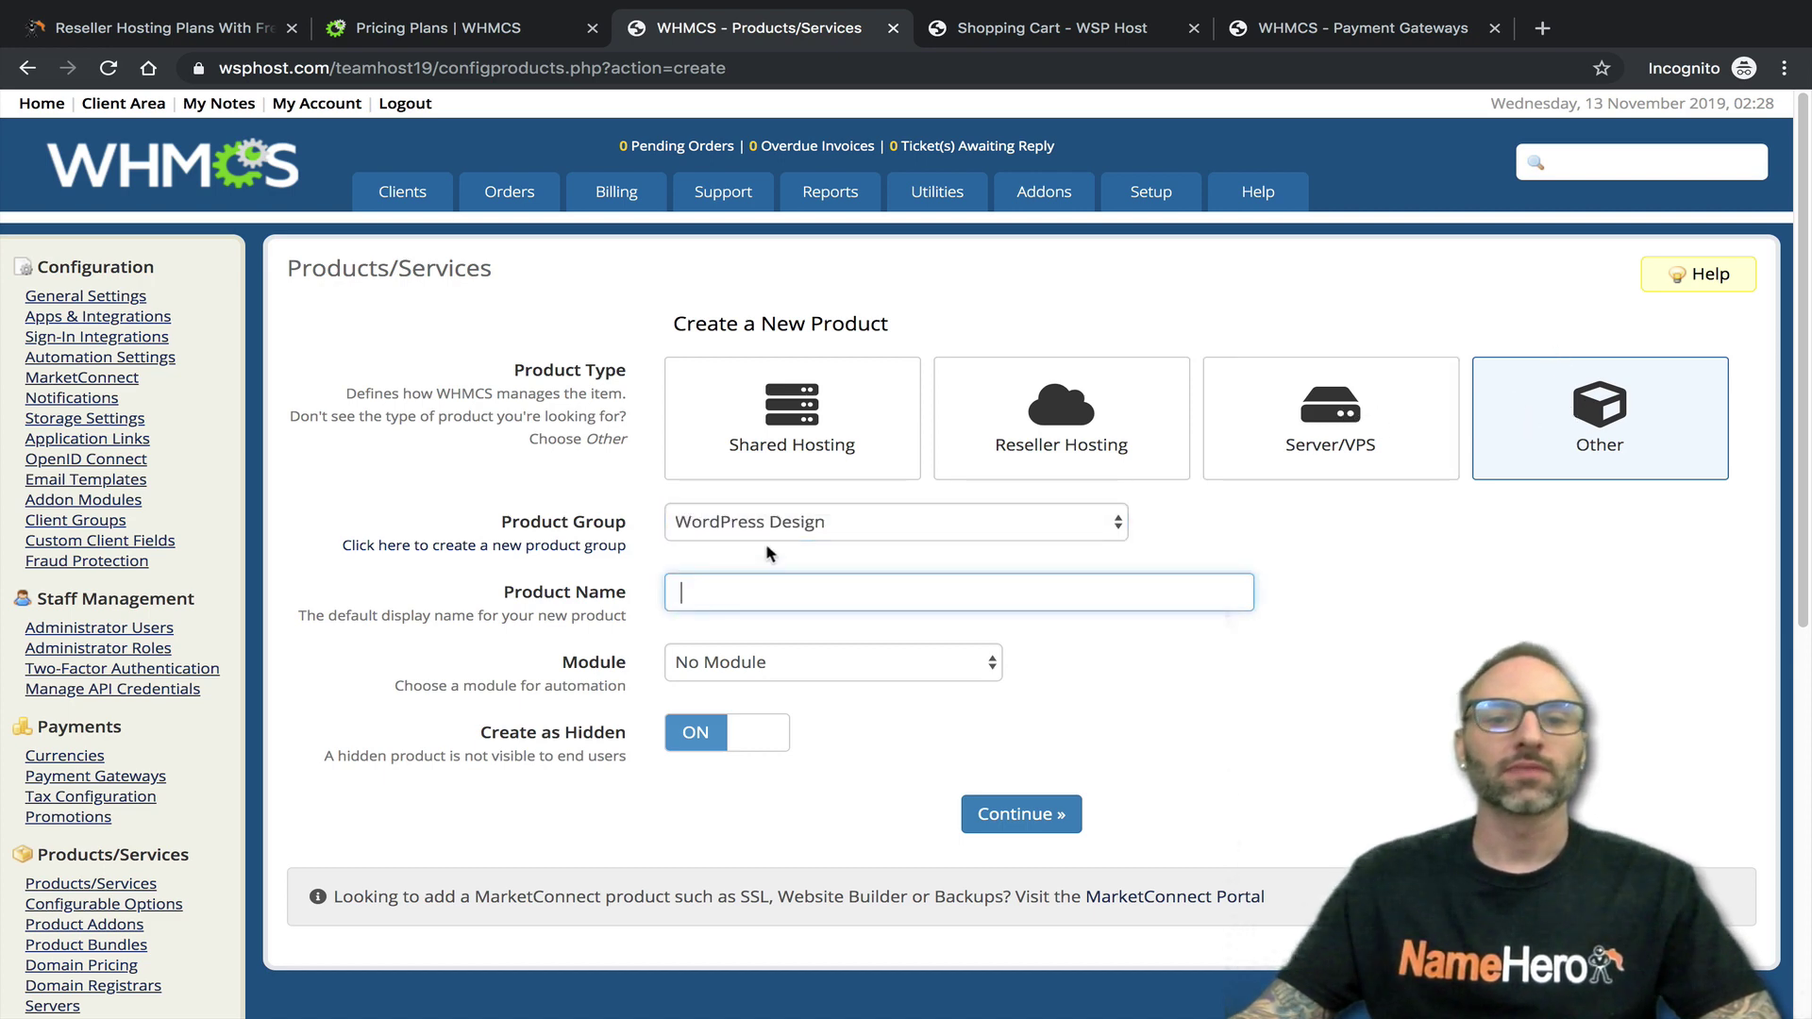
pyautogui.write('5 ')
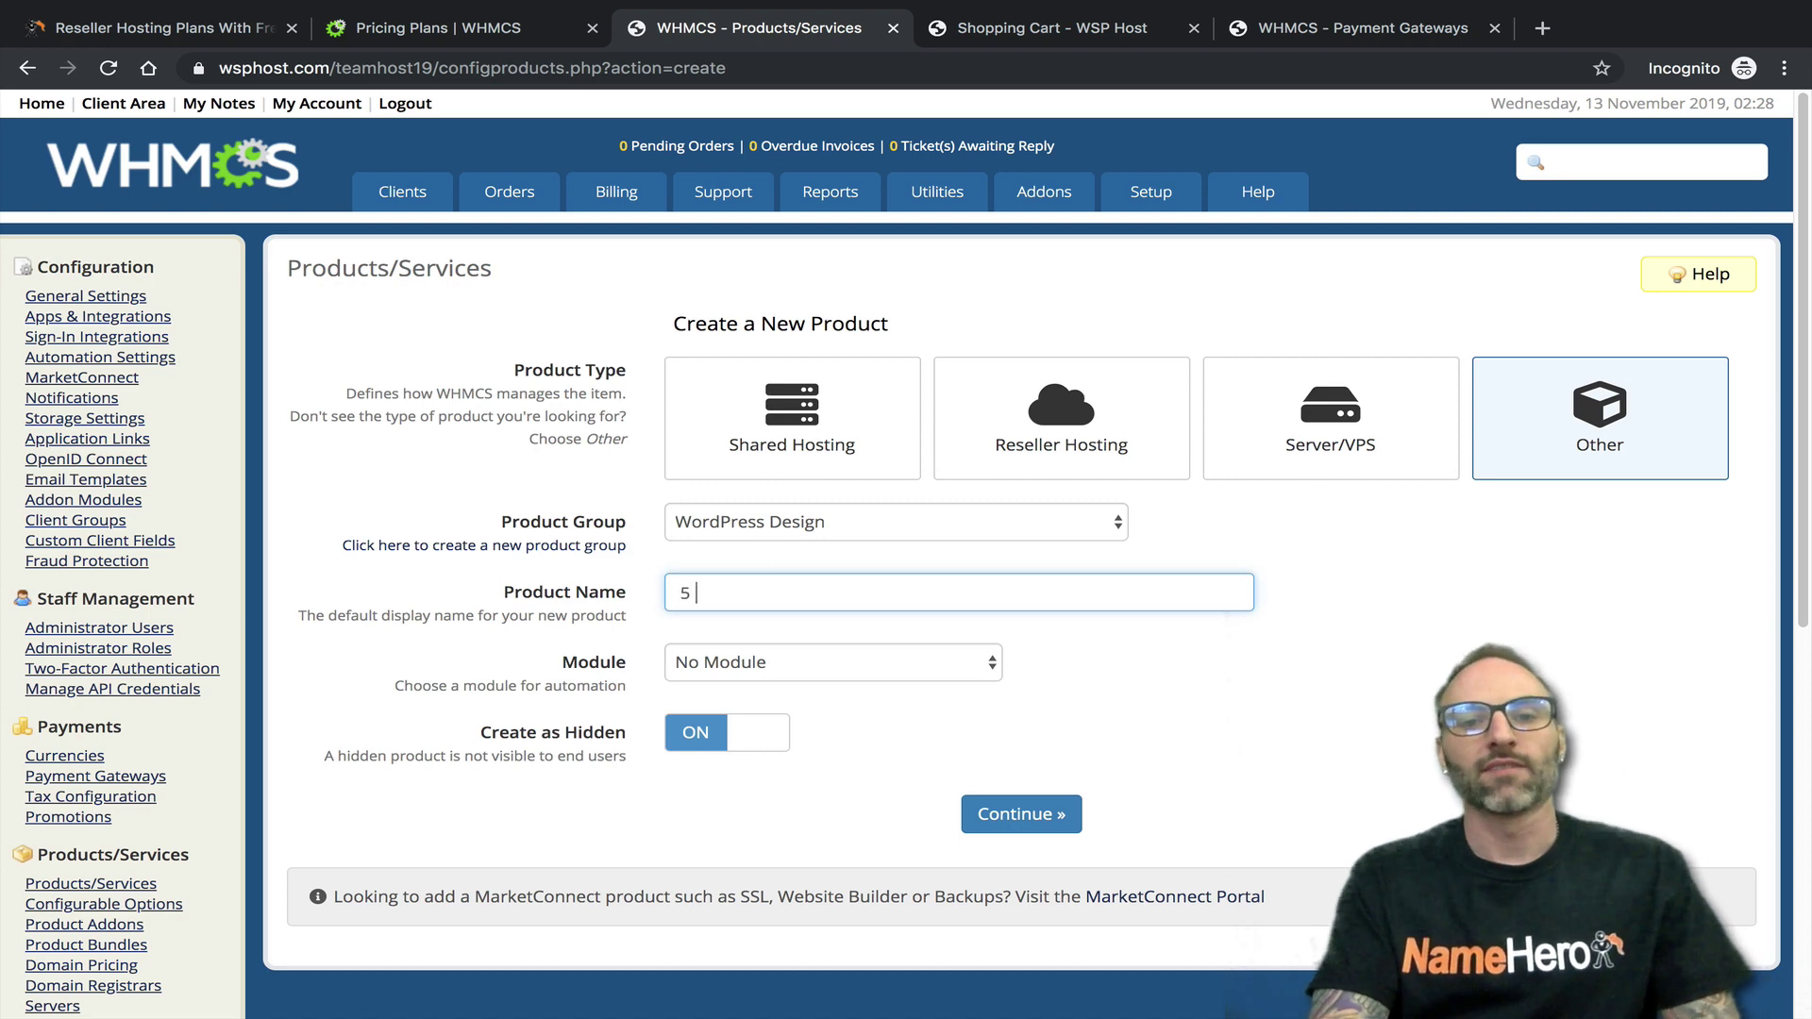
pyautogui.write('Page Wesb')
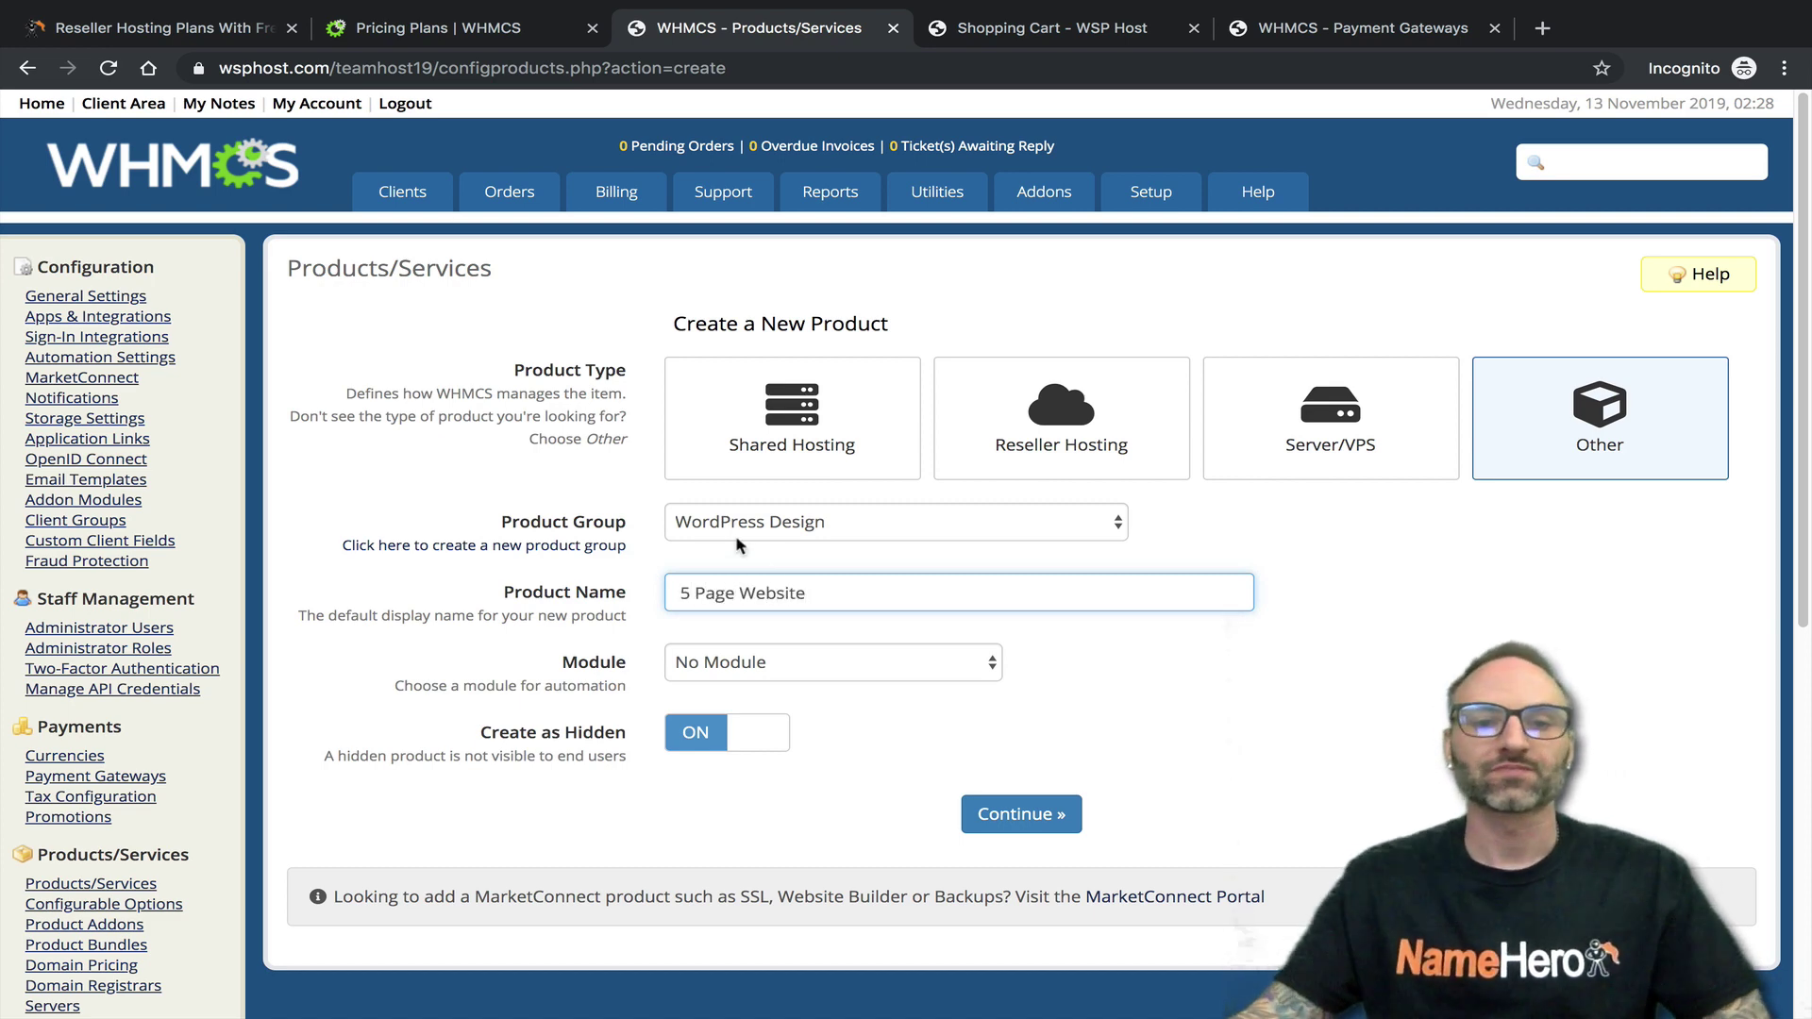
pyautogui.moveTo(561, 661); pyautogui.dragTo(625, 691)
pyautogui.click(741, 665)
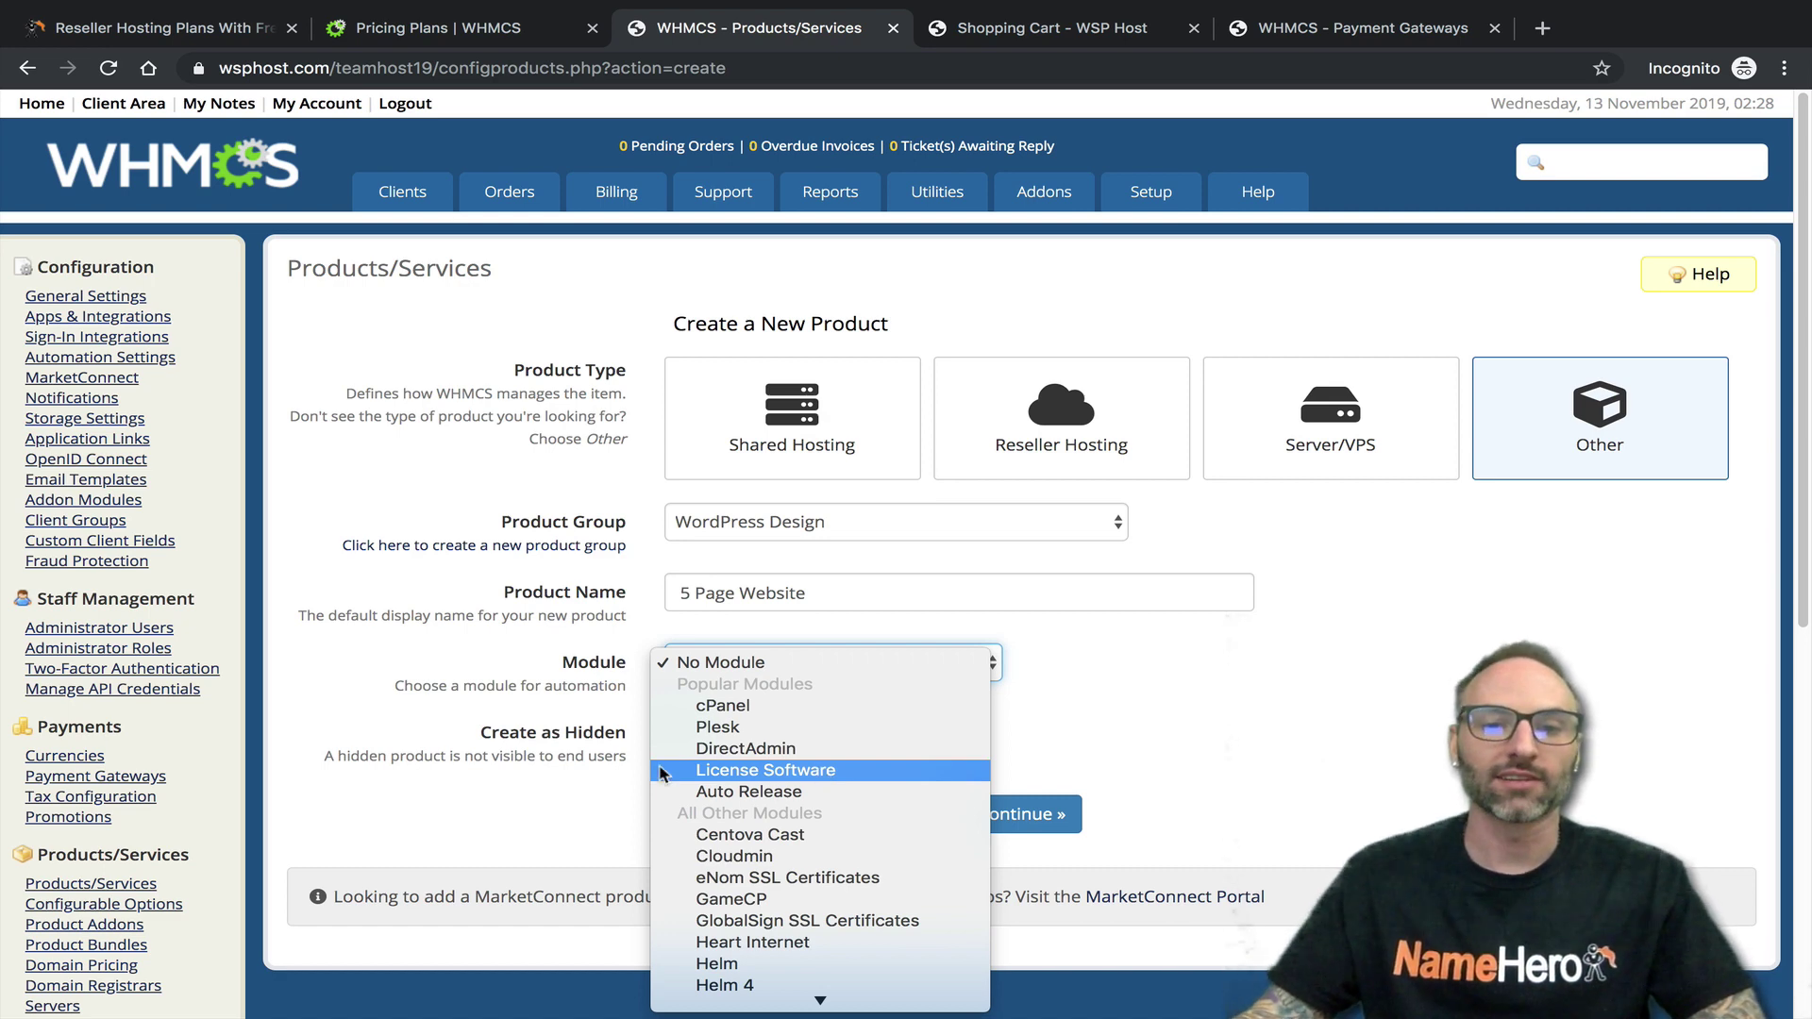
pyautogui.click(746, 798)
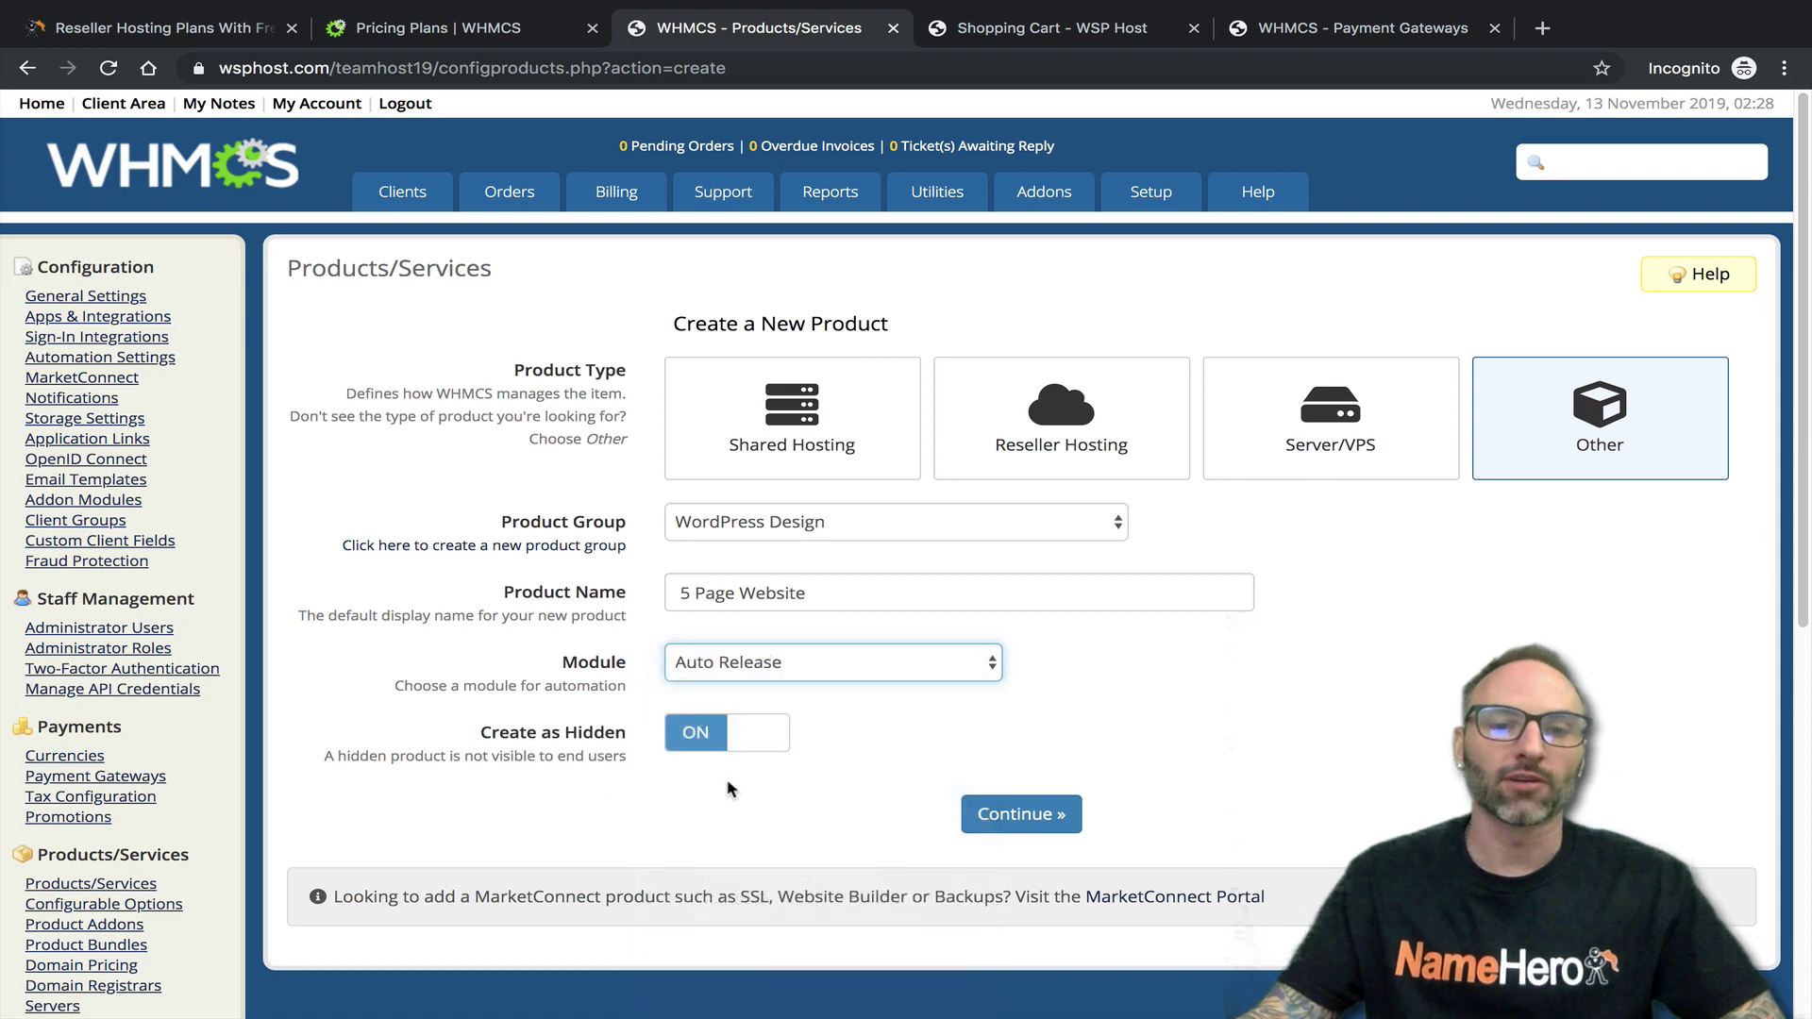
# Review the automation module choices, turn off Create as Hidden, and create the 5 Page Website product
pyautogui.click(768, 664)
pyautogui.scroll(-2, 768, 671)
pyautogui.scroll(-1, 757, 630)
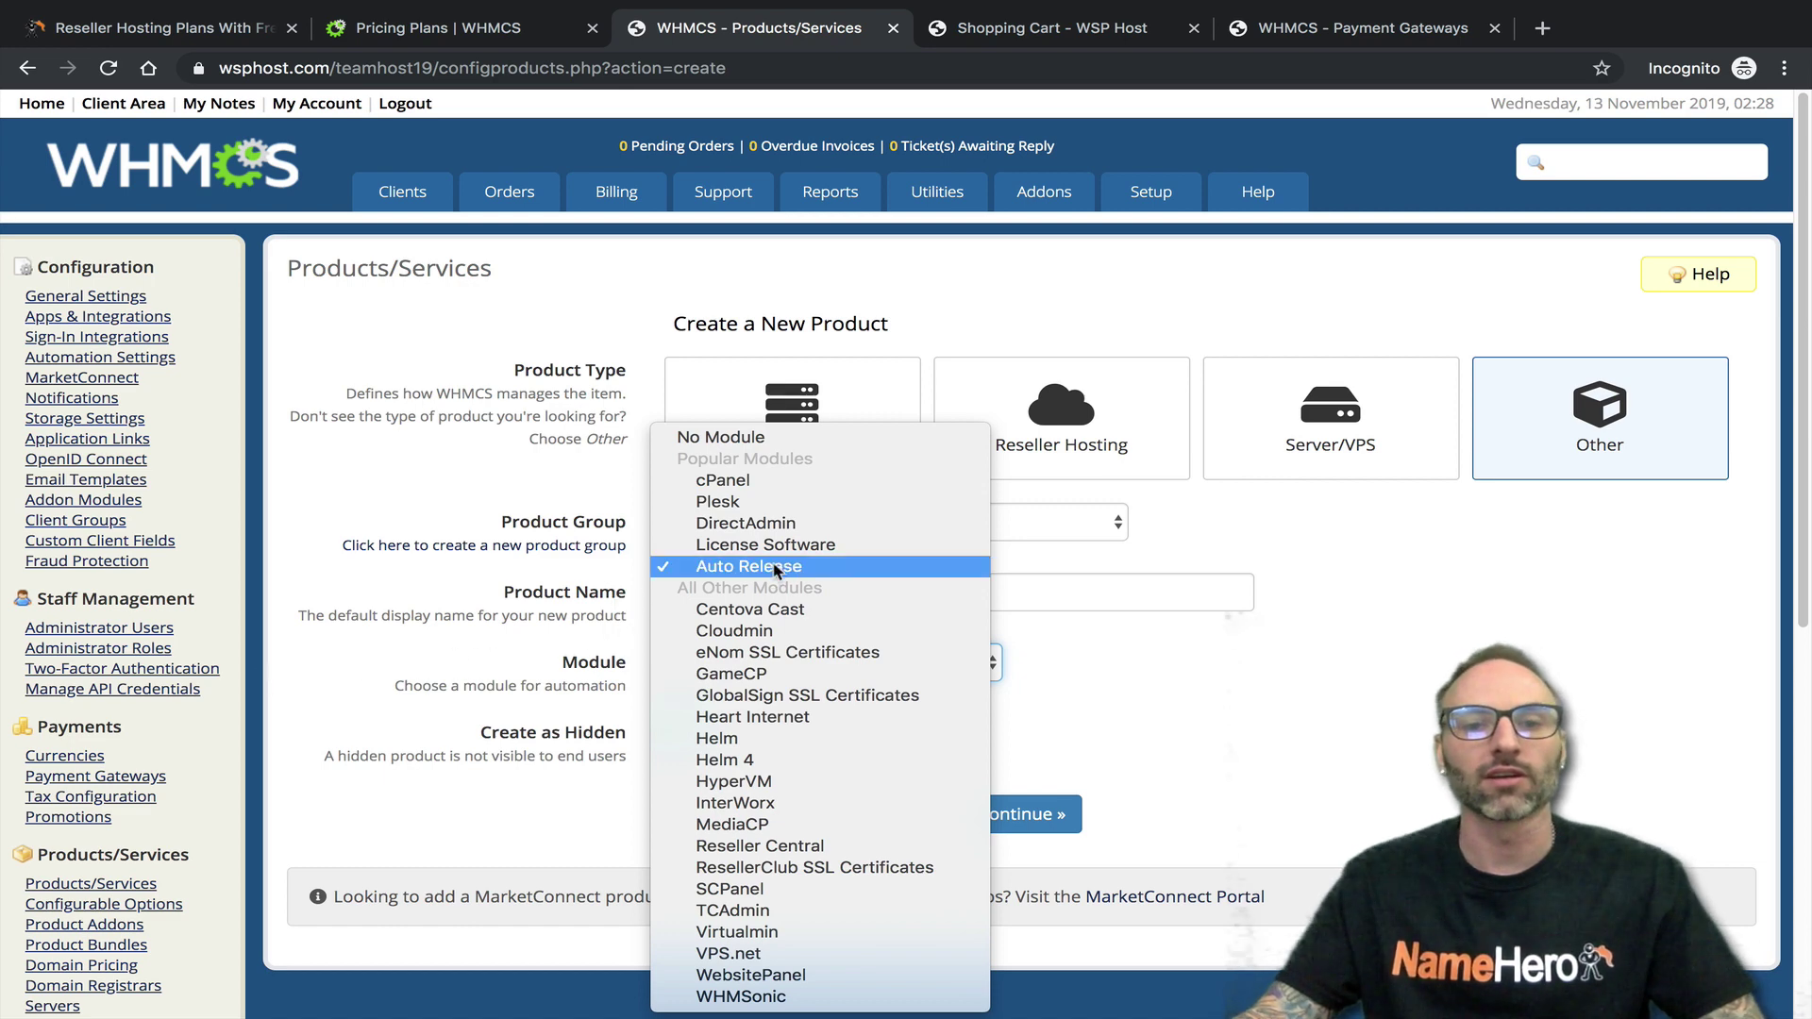
pyautogui.click(1182, 658)
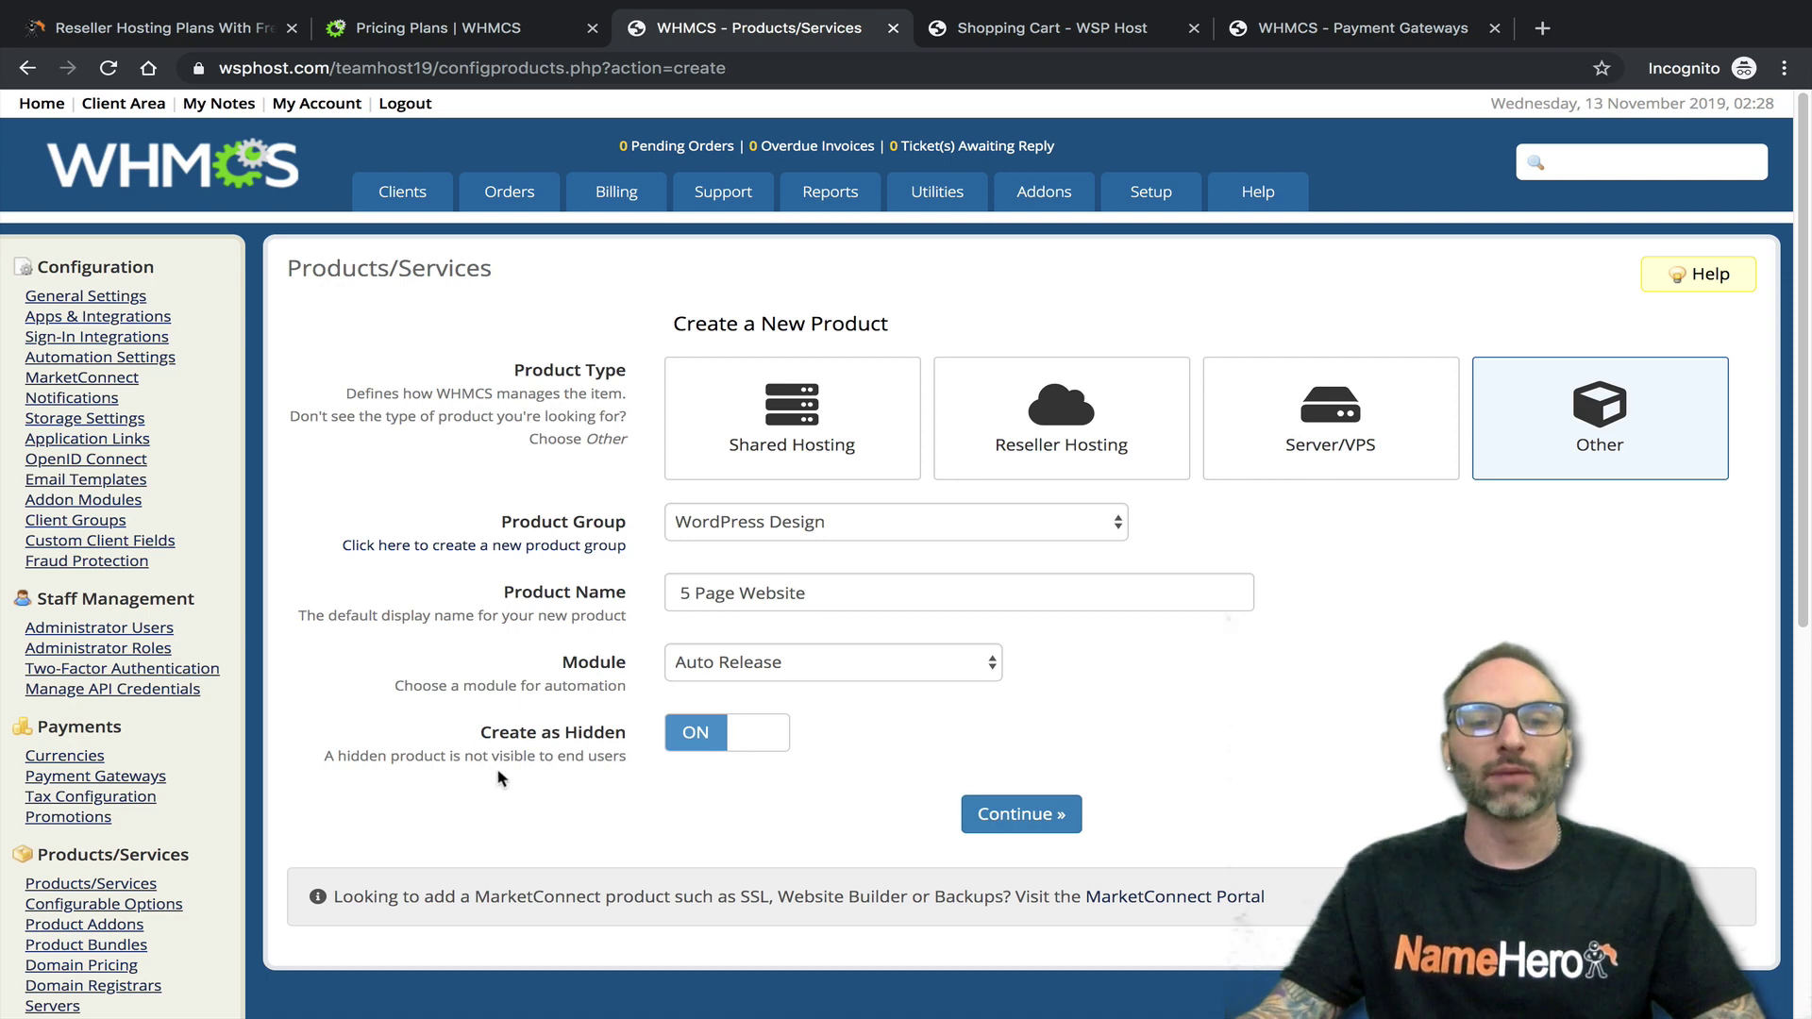
pyautogui.click(761, 736)
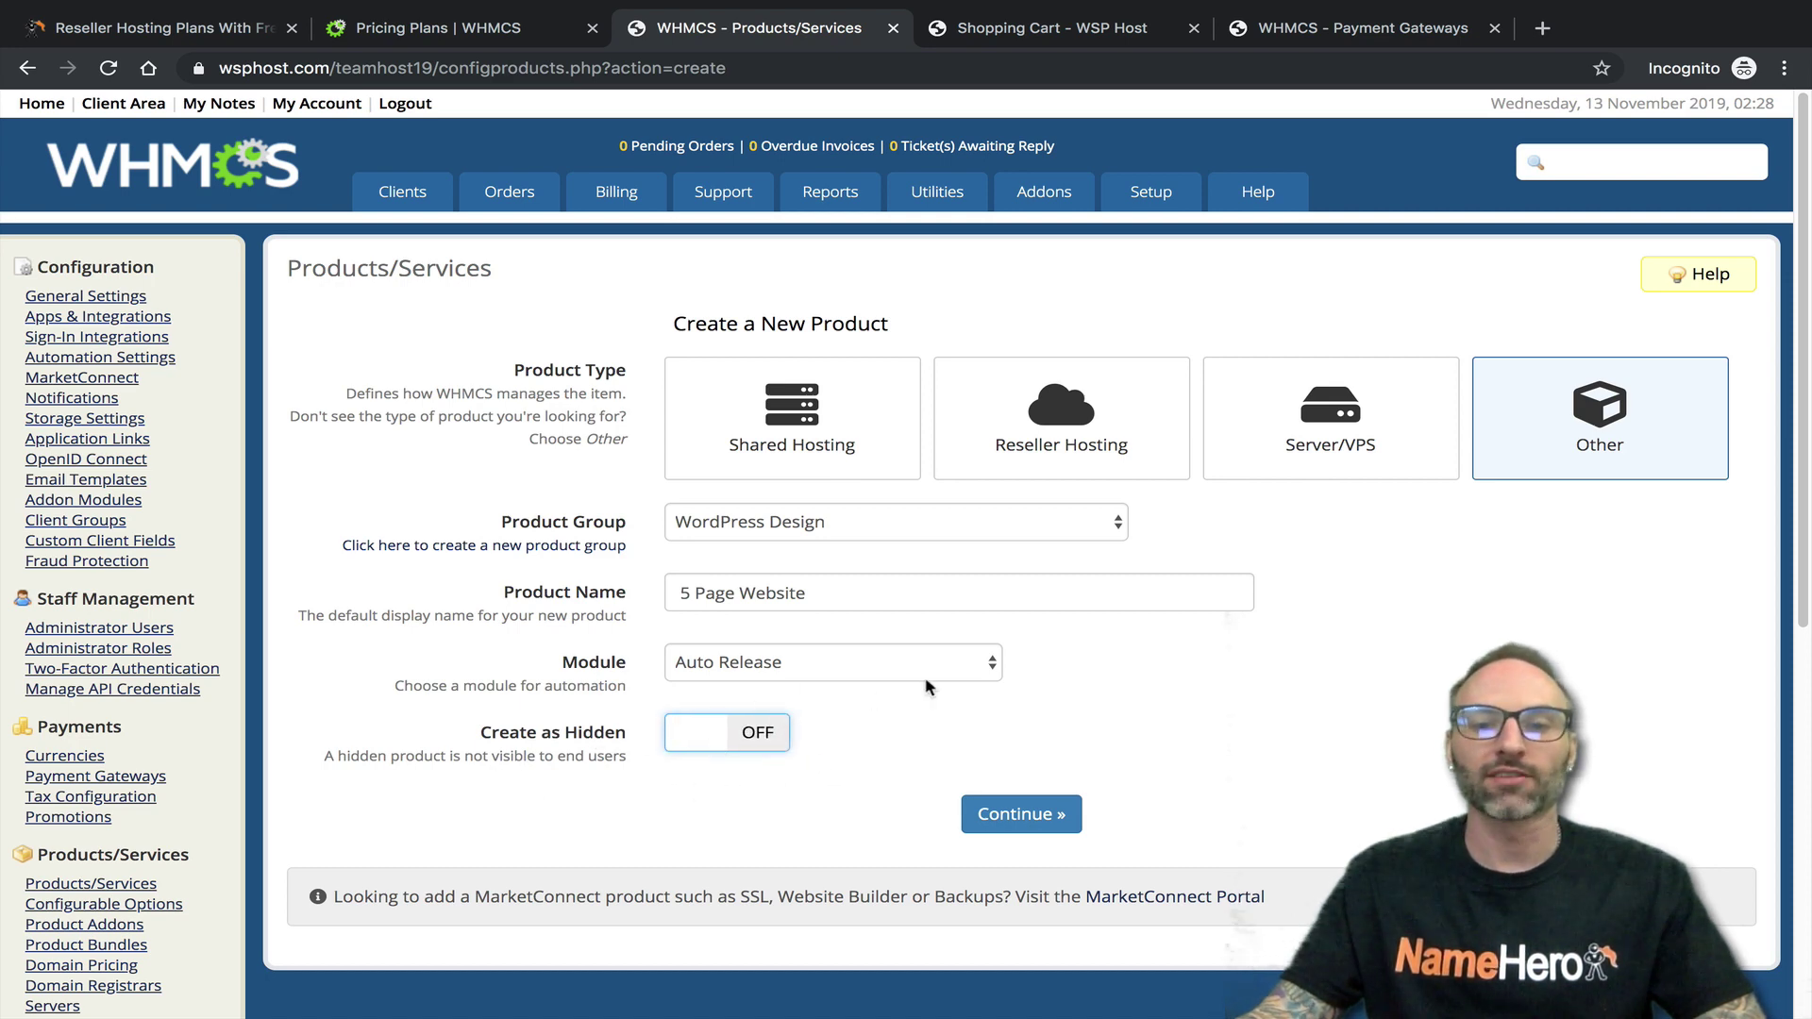
pyautogui.click(1021, 814)
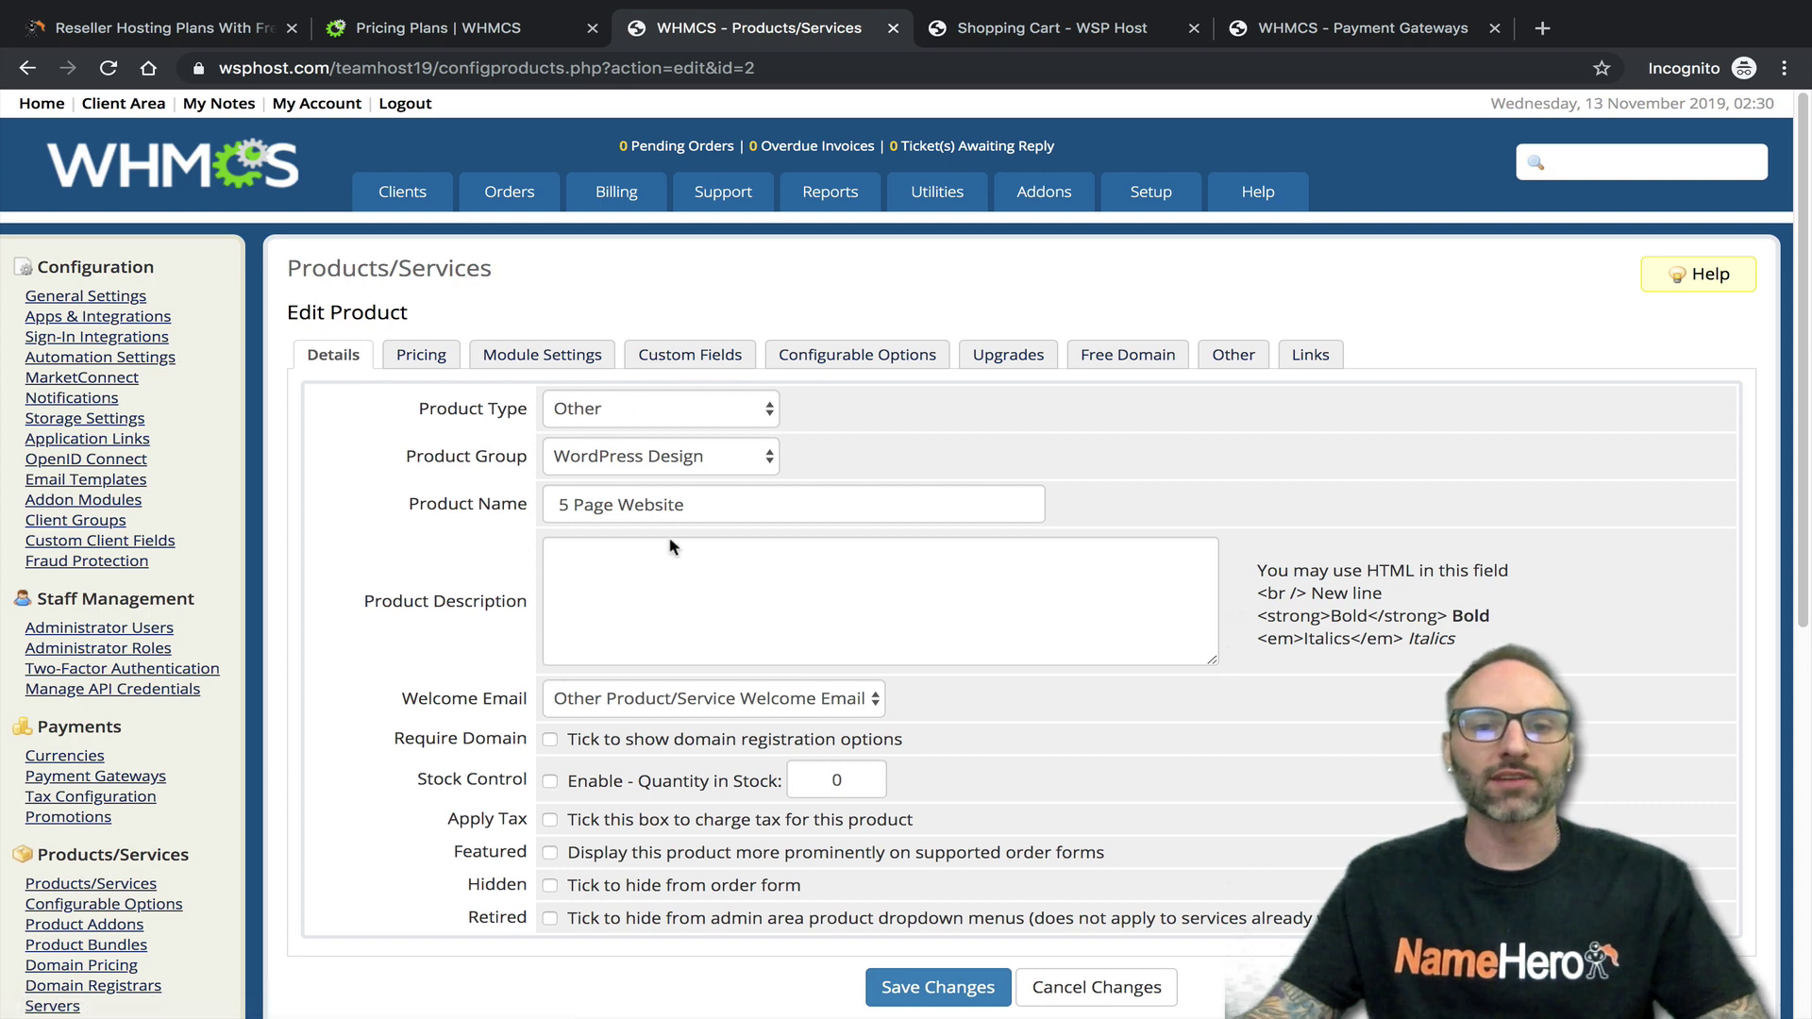
# Enter the product description's first two lines, Premium WordPress Design<br> and Up To 5 Custom Pages<br>
pyautogui.click(636, 574)
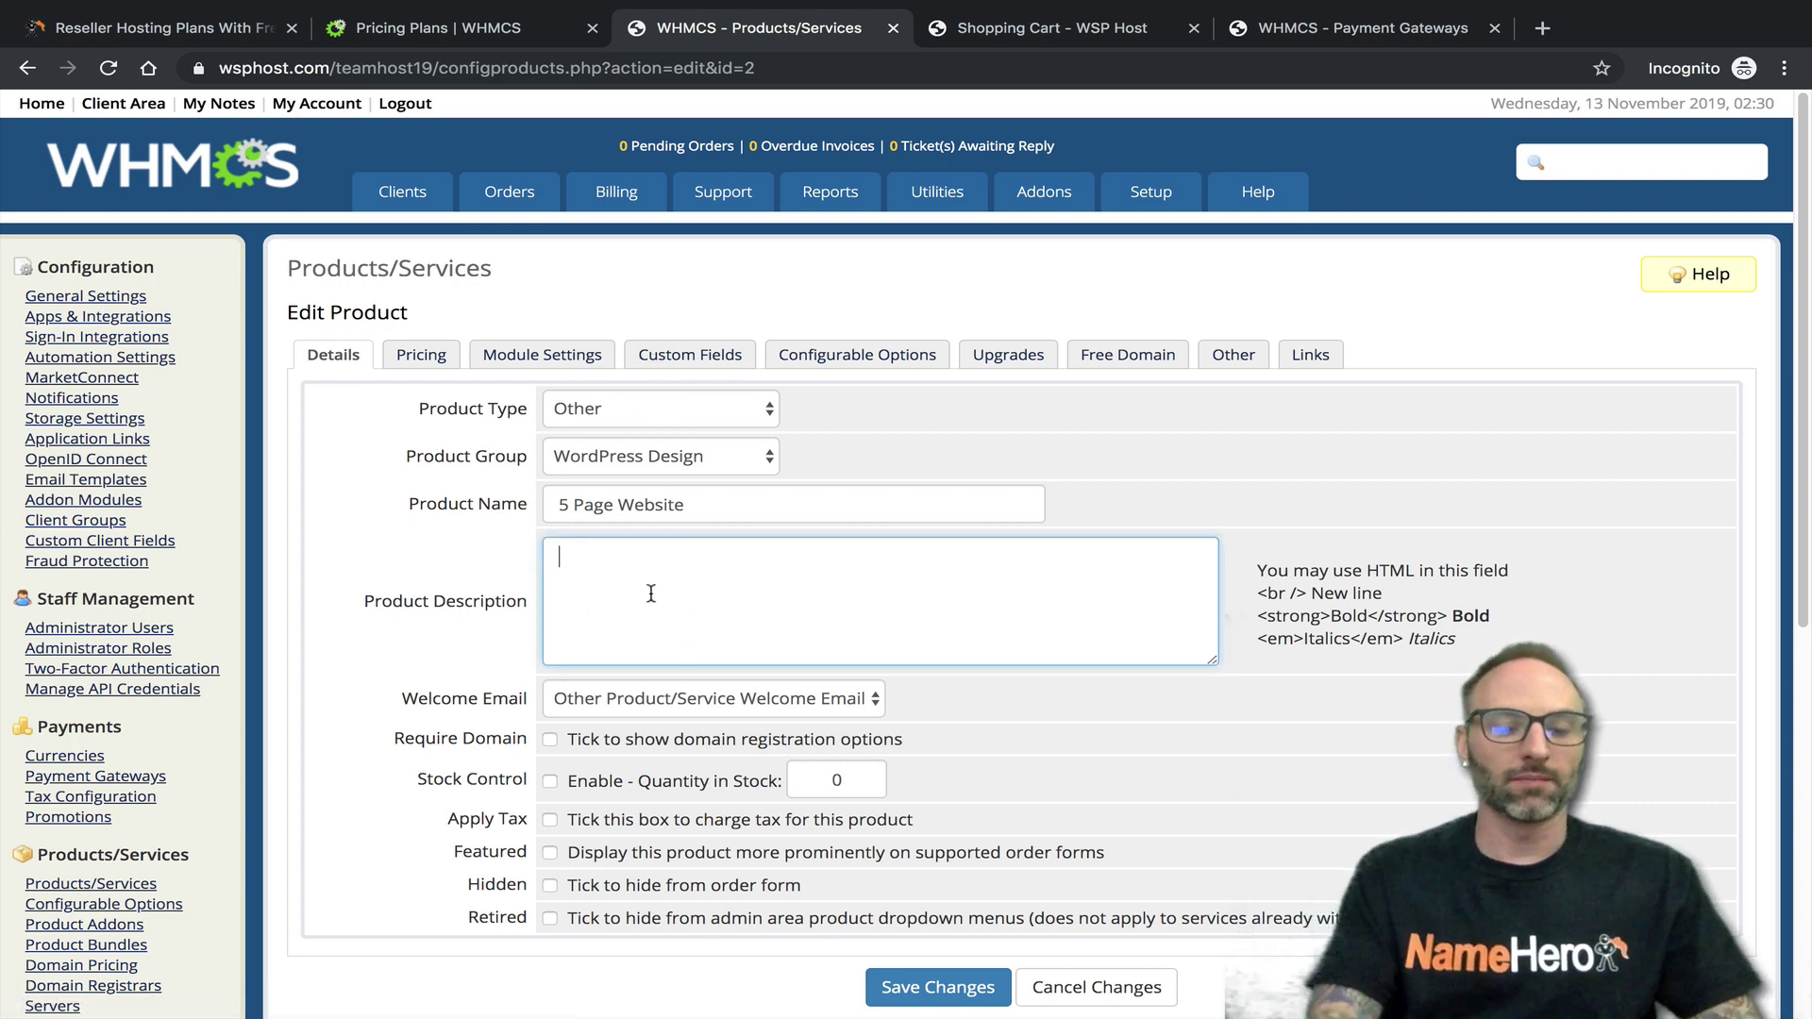
pyautogui.write('Premium WordPres')
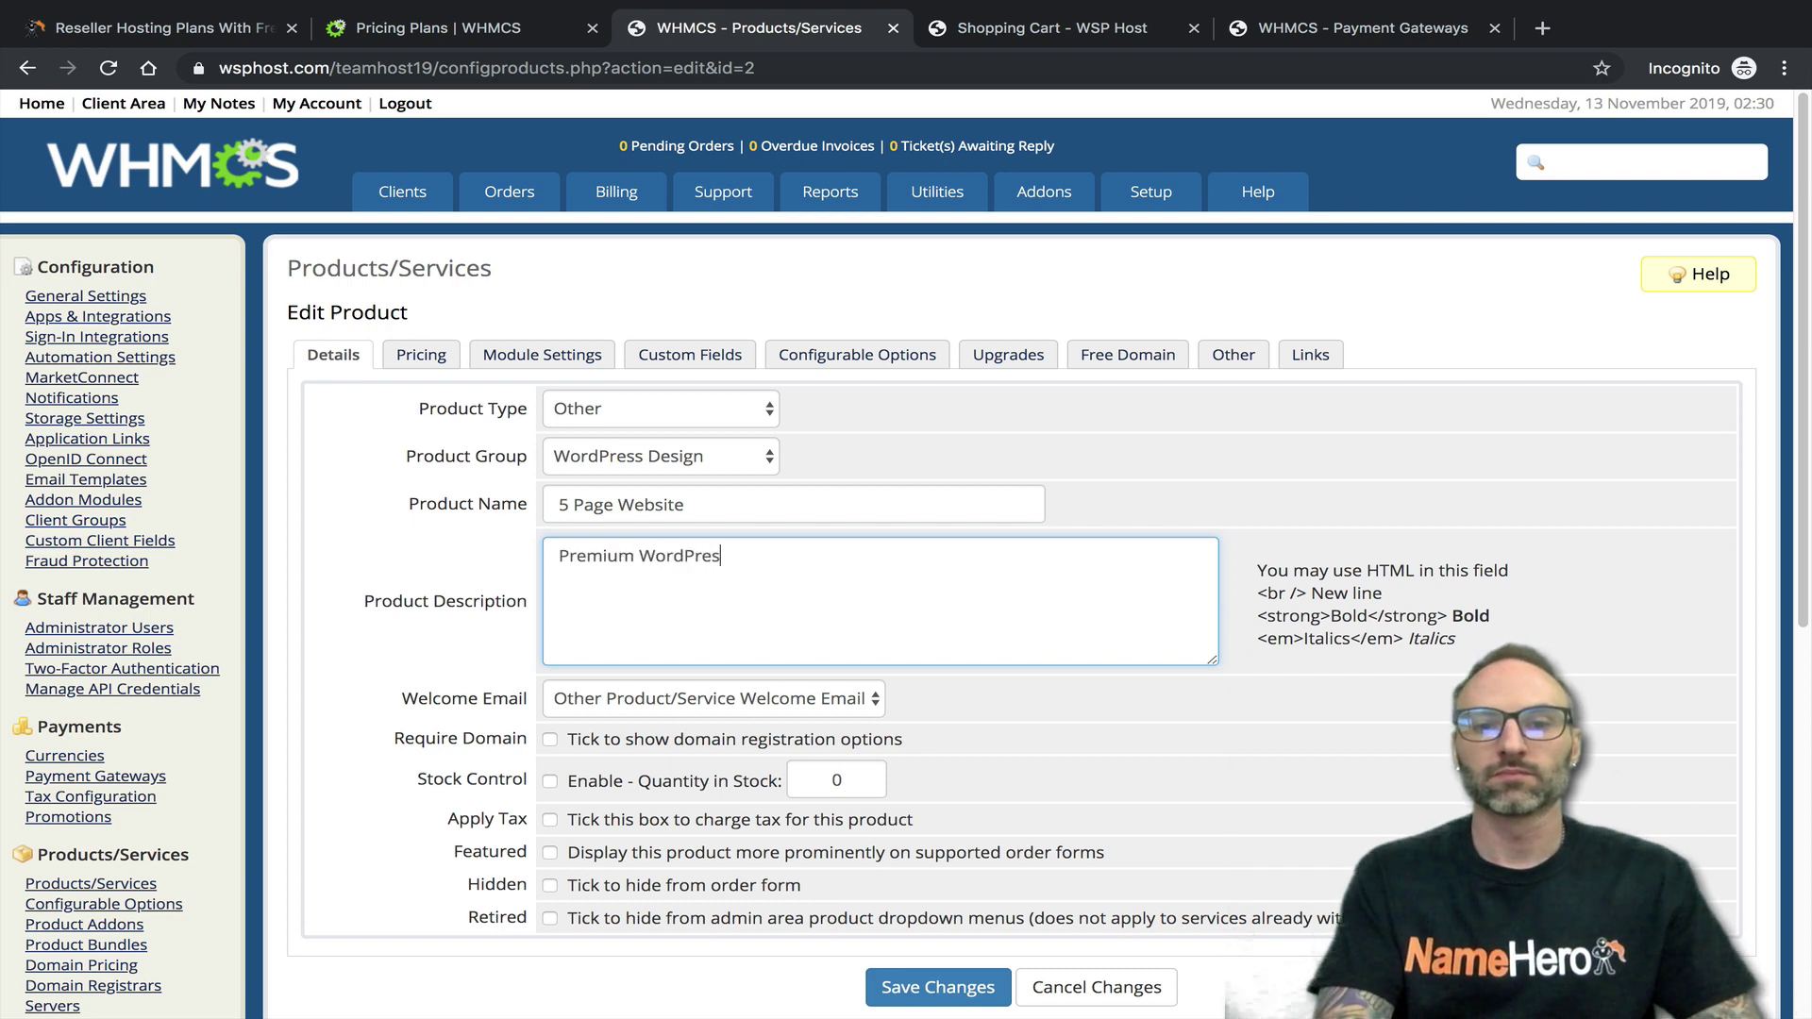
pyautogui.write('s Design<br>')
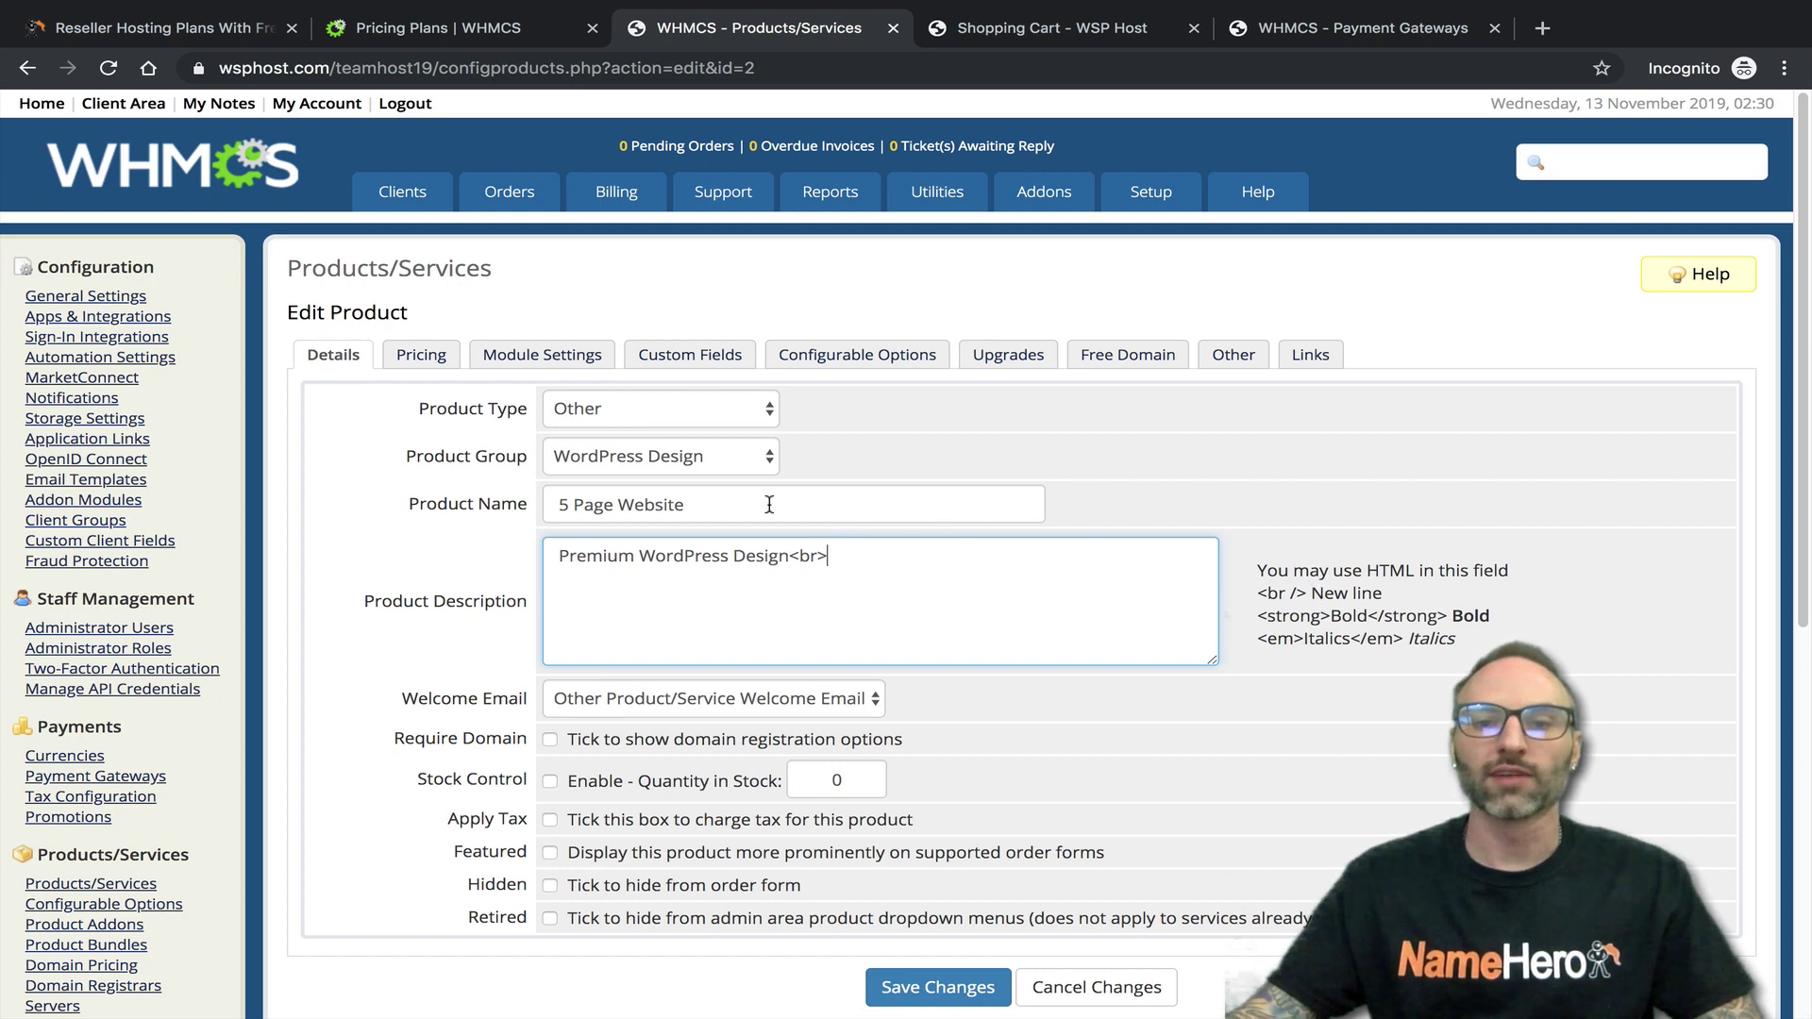
pyautogui.press('Return')
pyautogui.write('Up To 5 Custom')
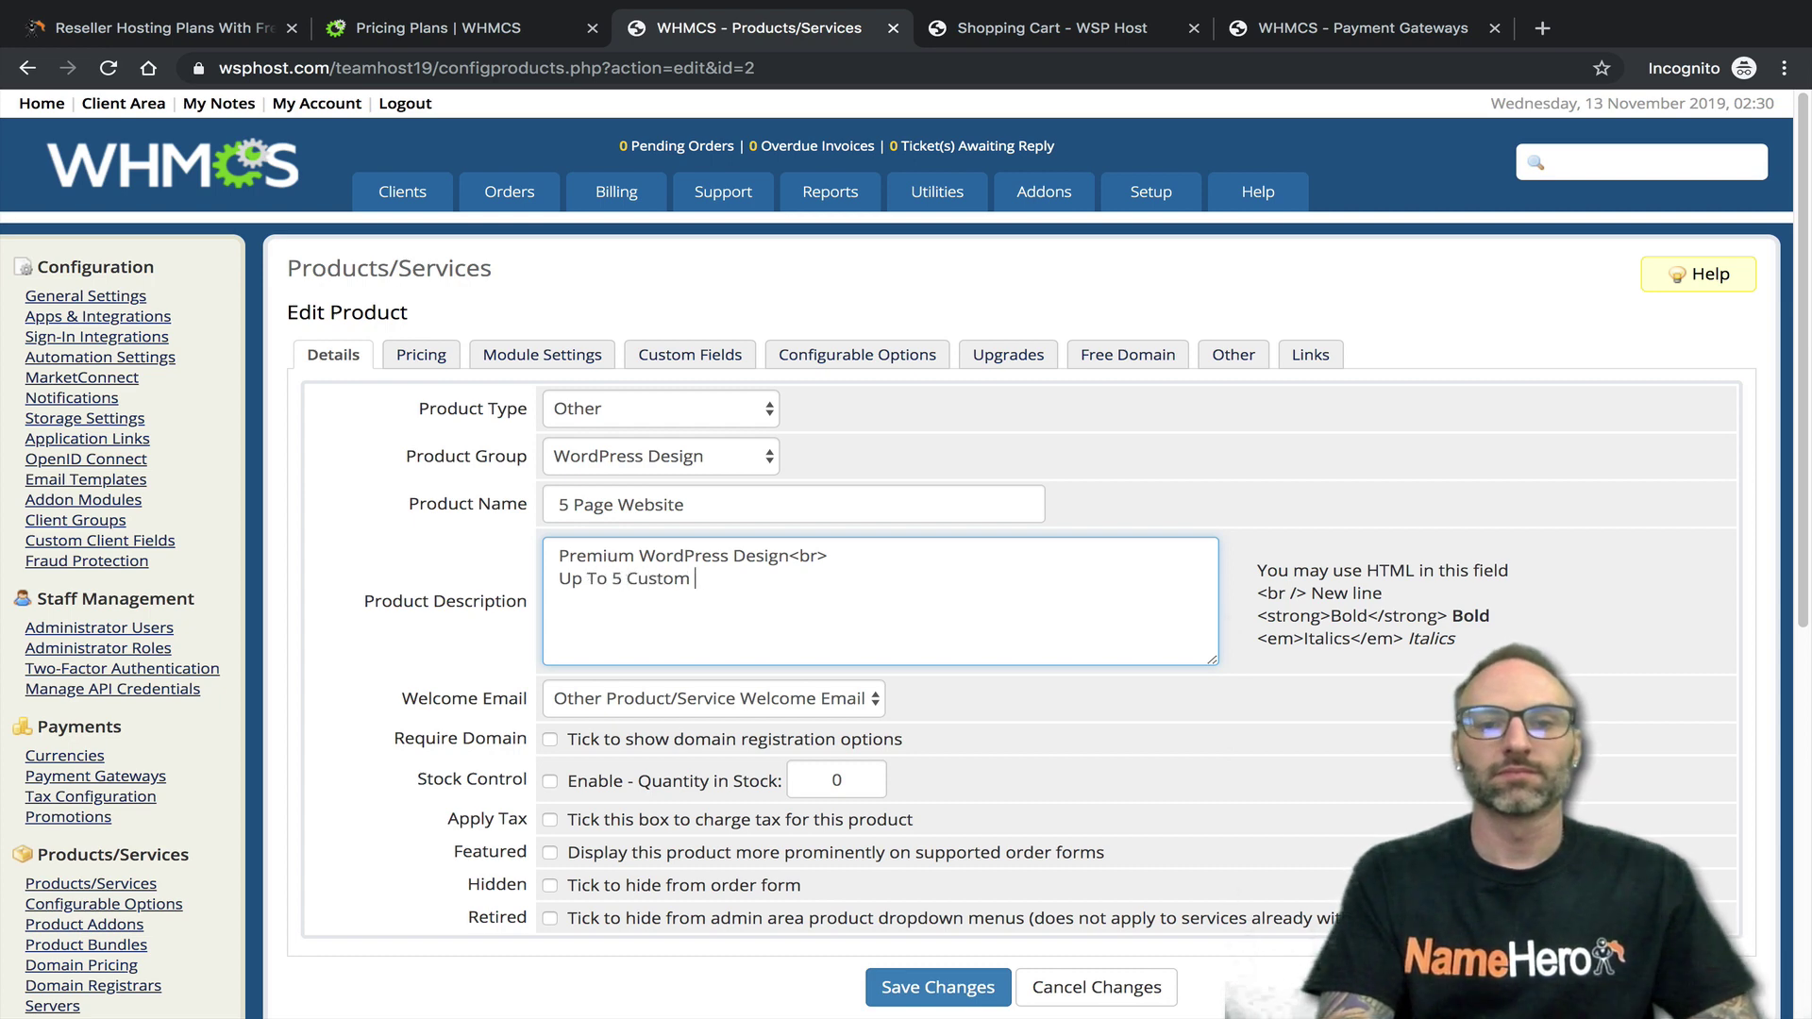
pyautogui.write('Pages<br>')
pyautogui.press('Return')
# Complete the product description with the lines Basic SEO<br> and Social Media Creation
pyautogui.write('Ba')
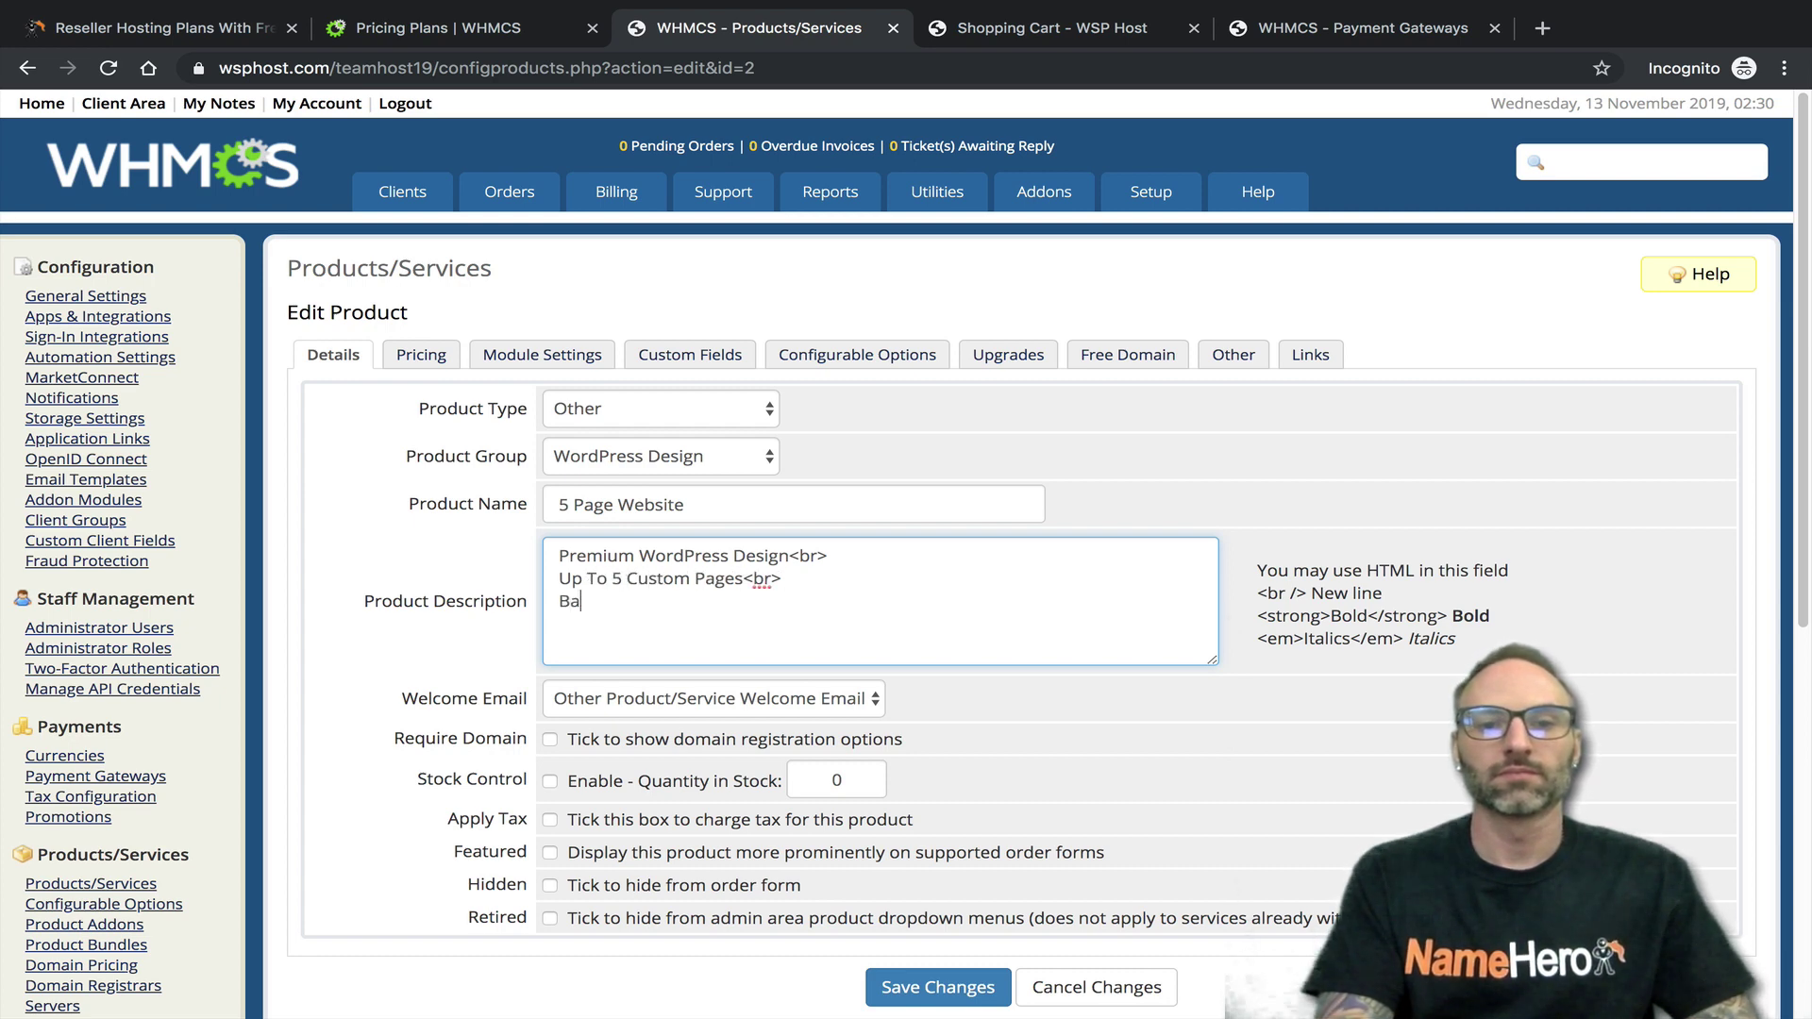
pyautogui.write('sic SEO')
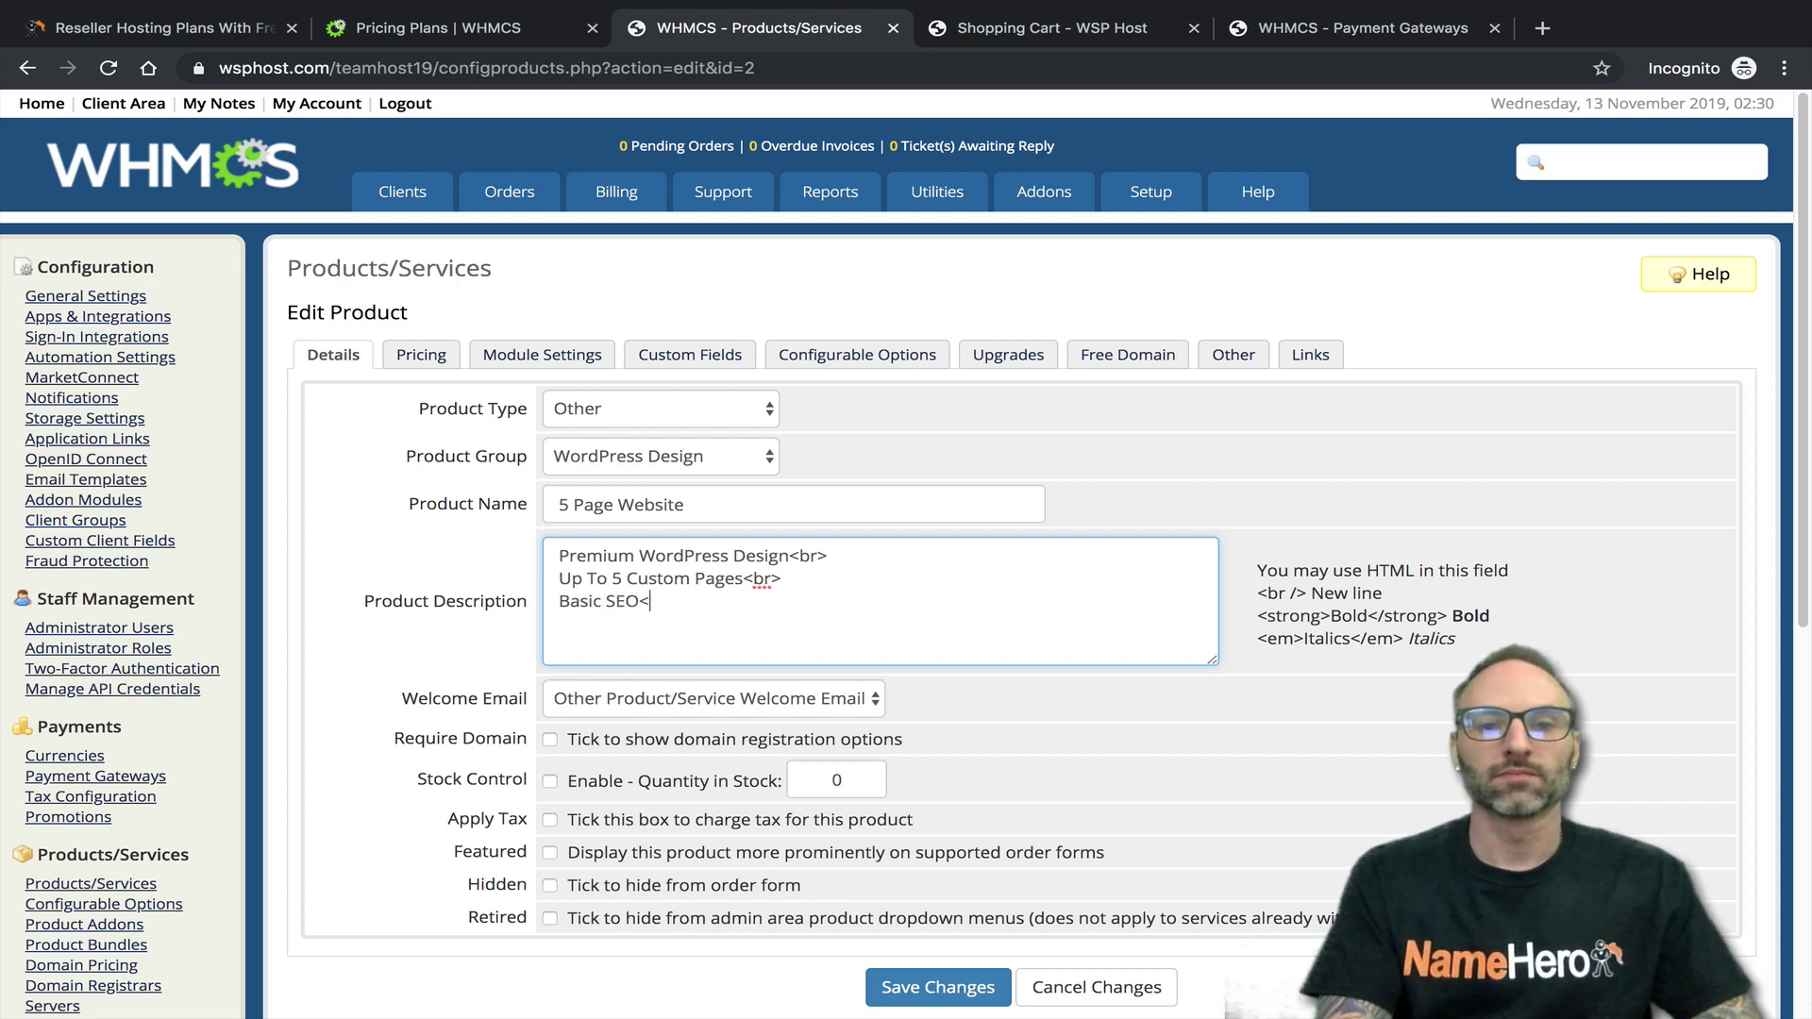
pyautogui.write('<br>')
pyautogui.press('Return')
pyautogui.write('Social med')
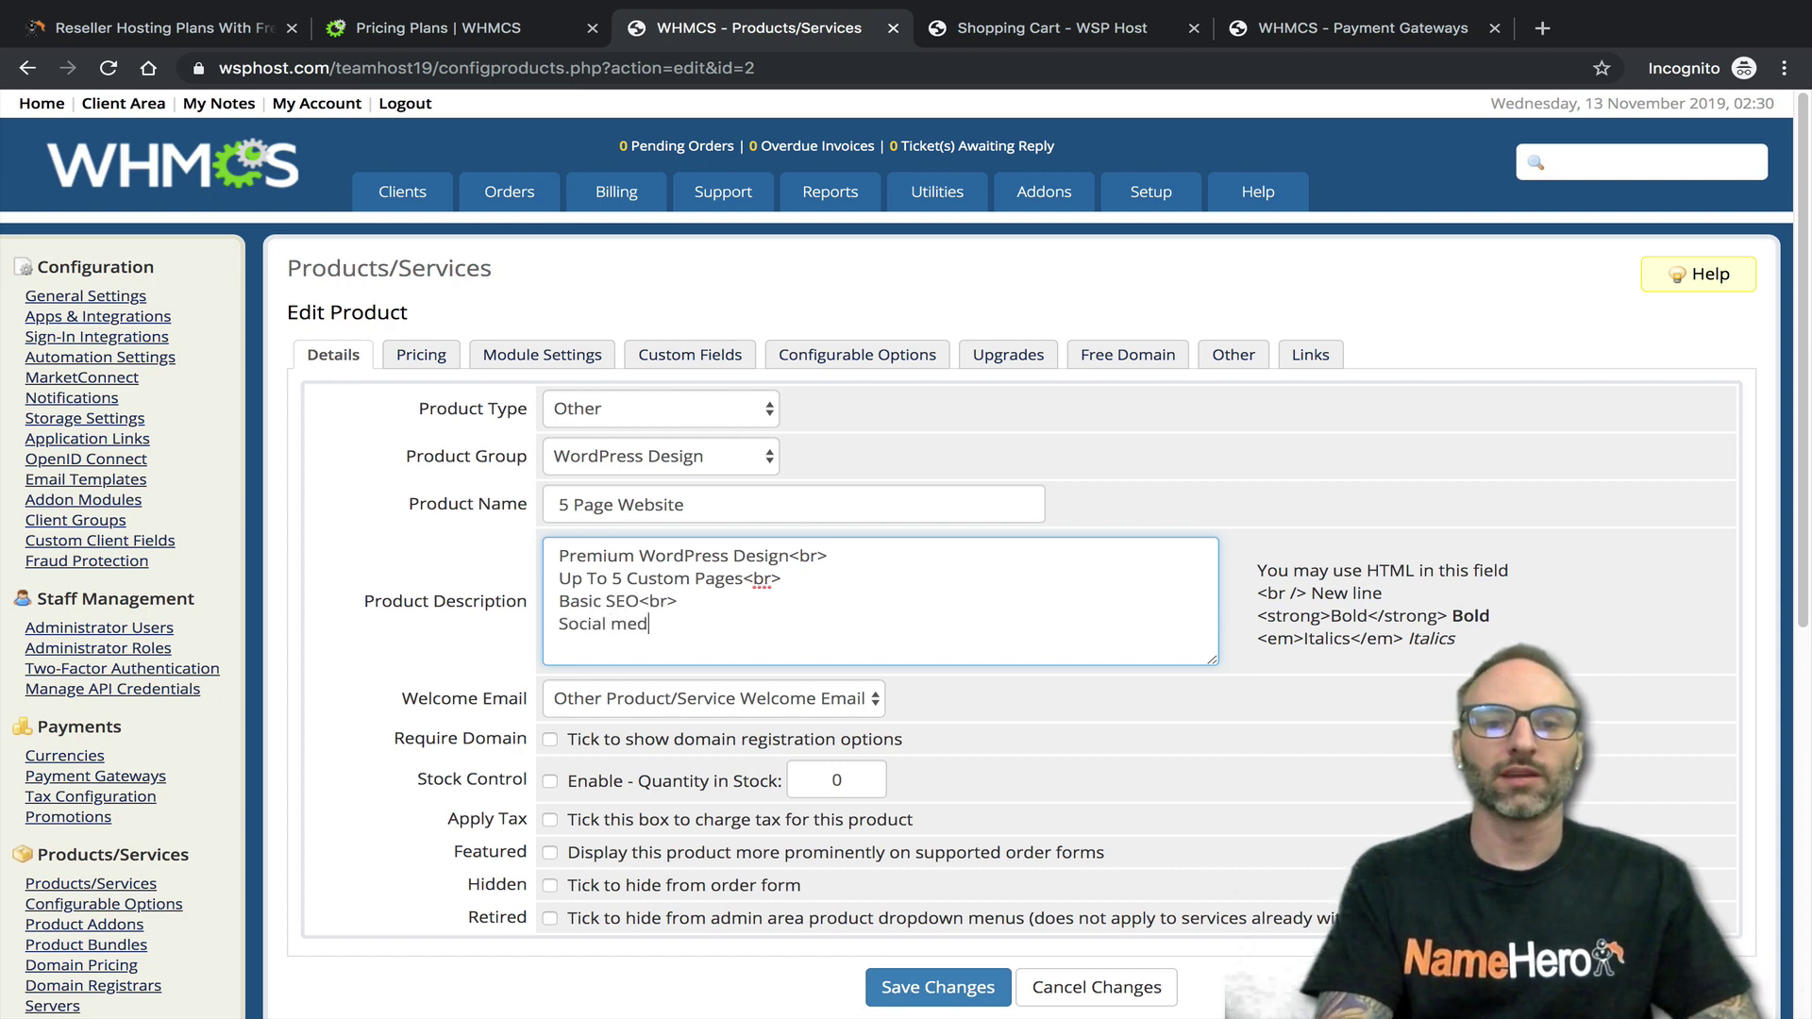
pyautogui.press('BackSpace')
pyautogui.press('BackSpace')
pyautogui.press('BackSpace')
pyautogui.write('Media ')
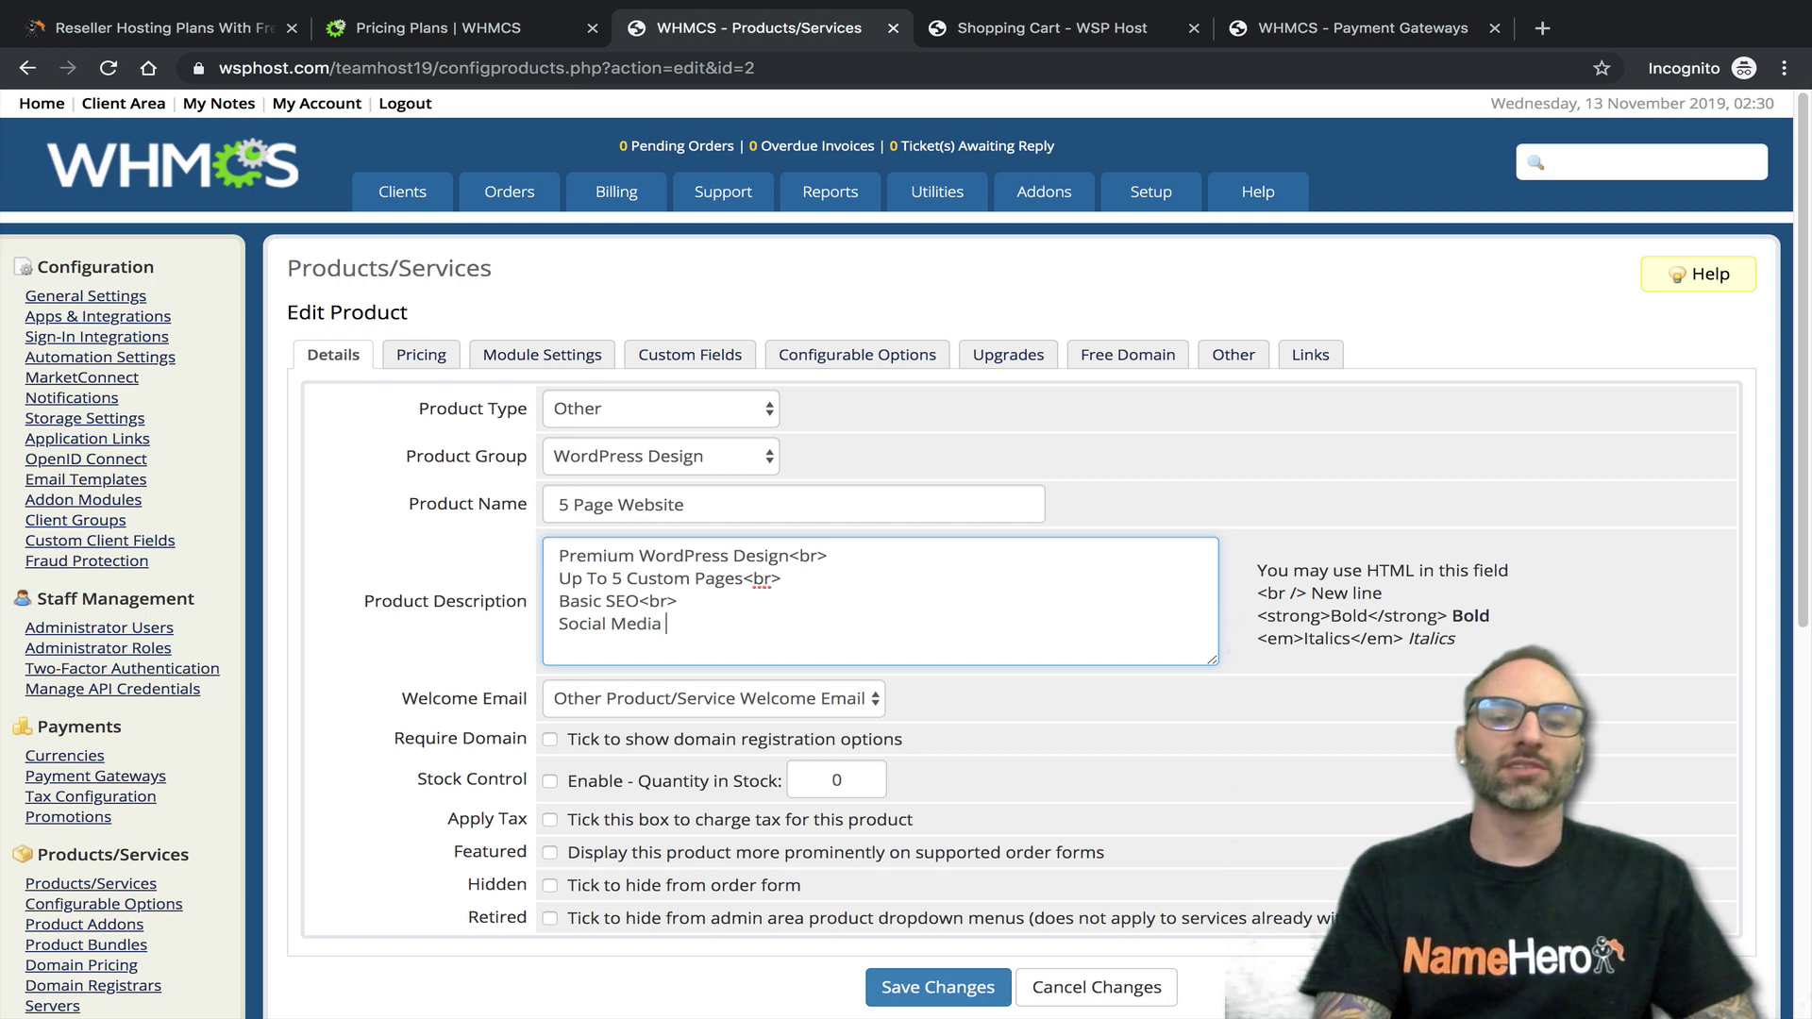
pyautogui.write('Creation')
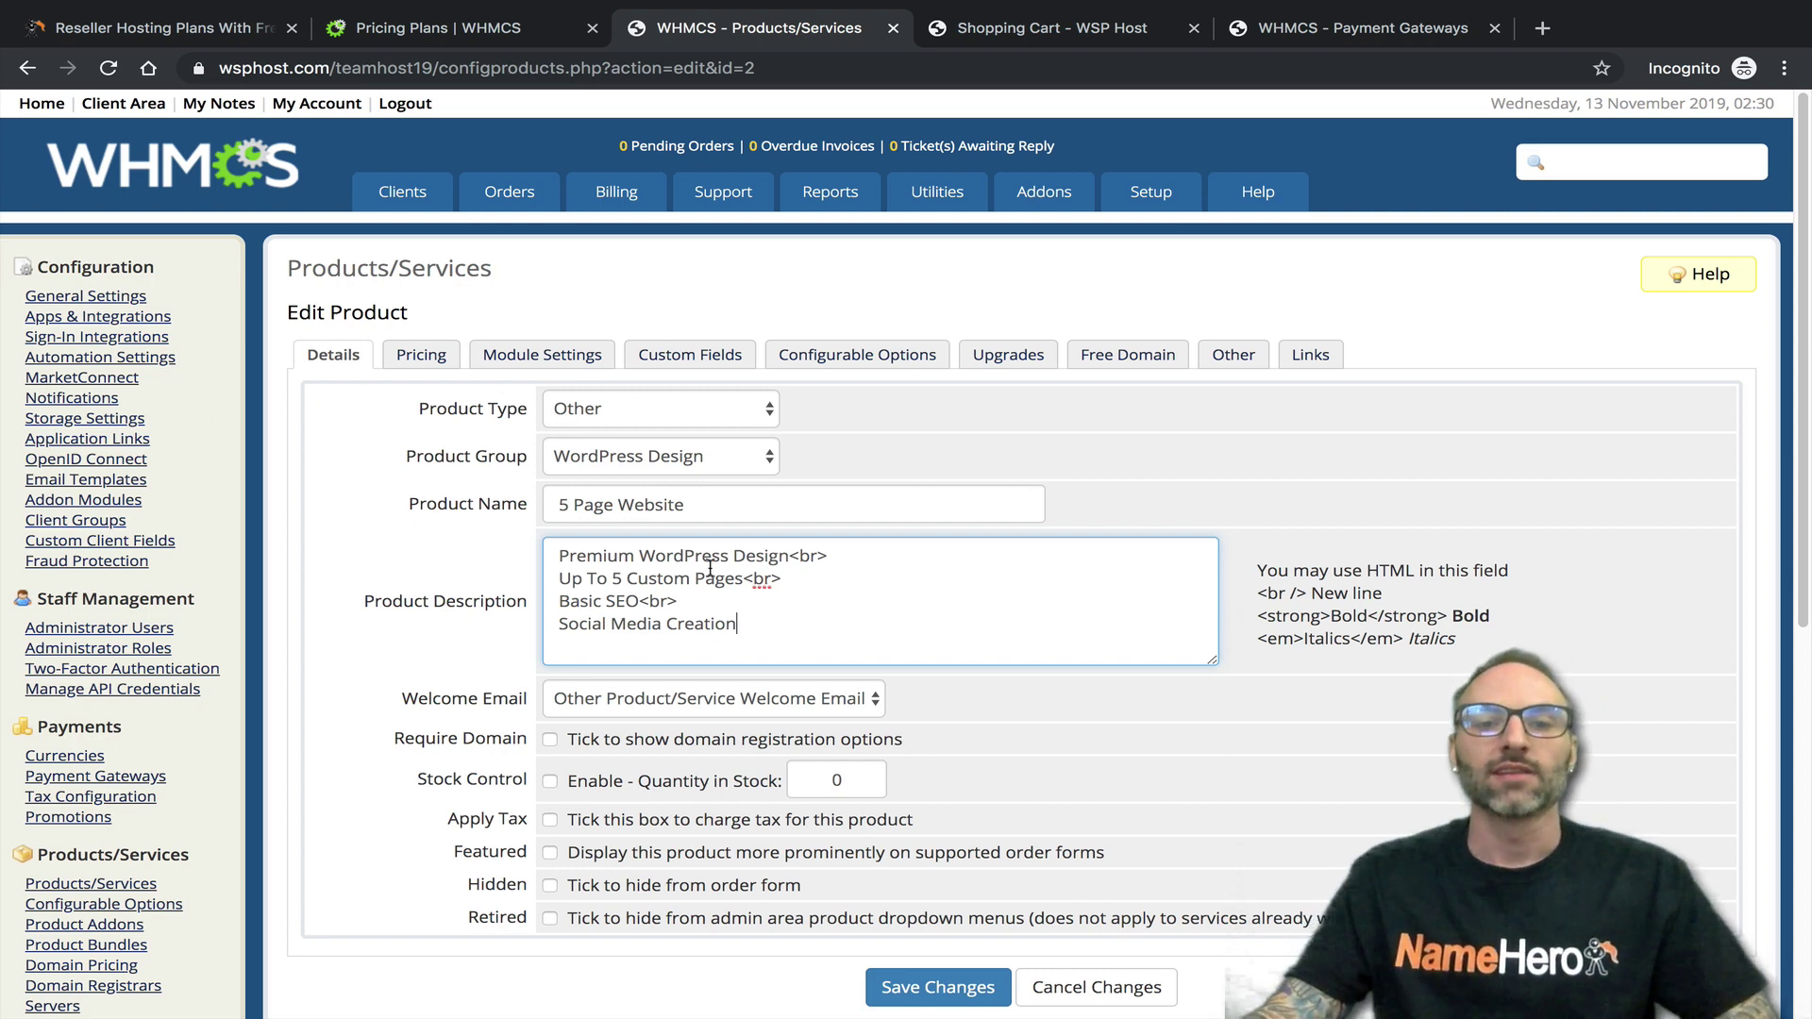
pyautogui.moveTo(741, 625); pyautogui.dragTo(582, 530)
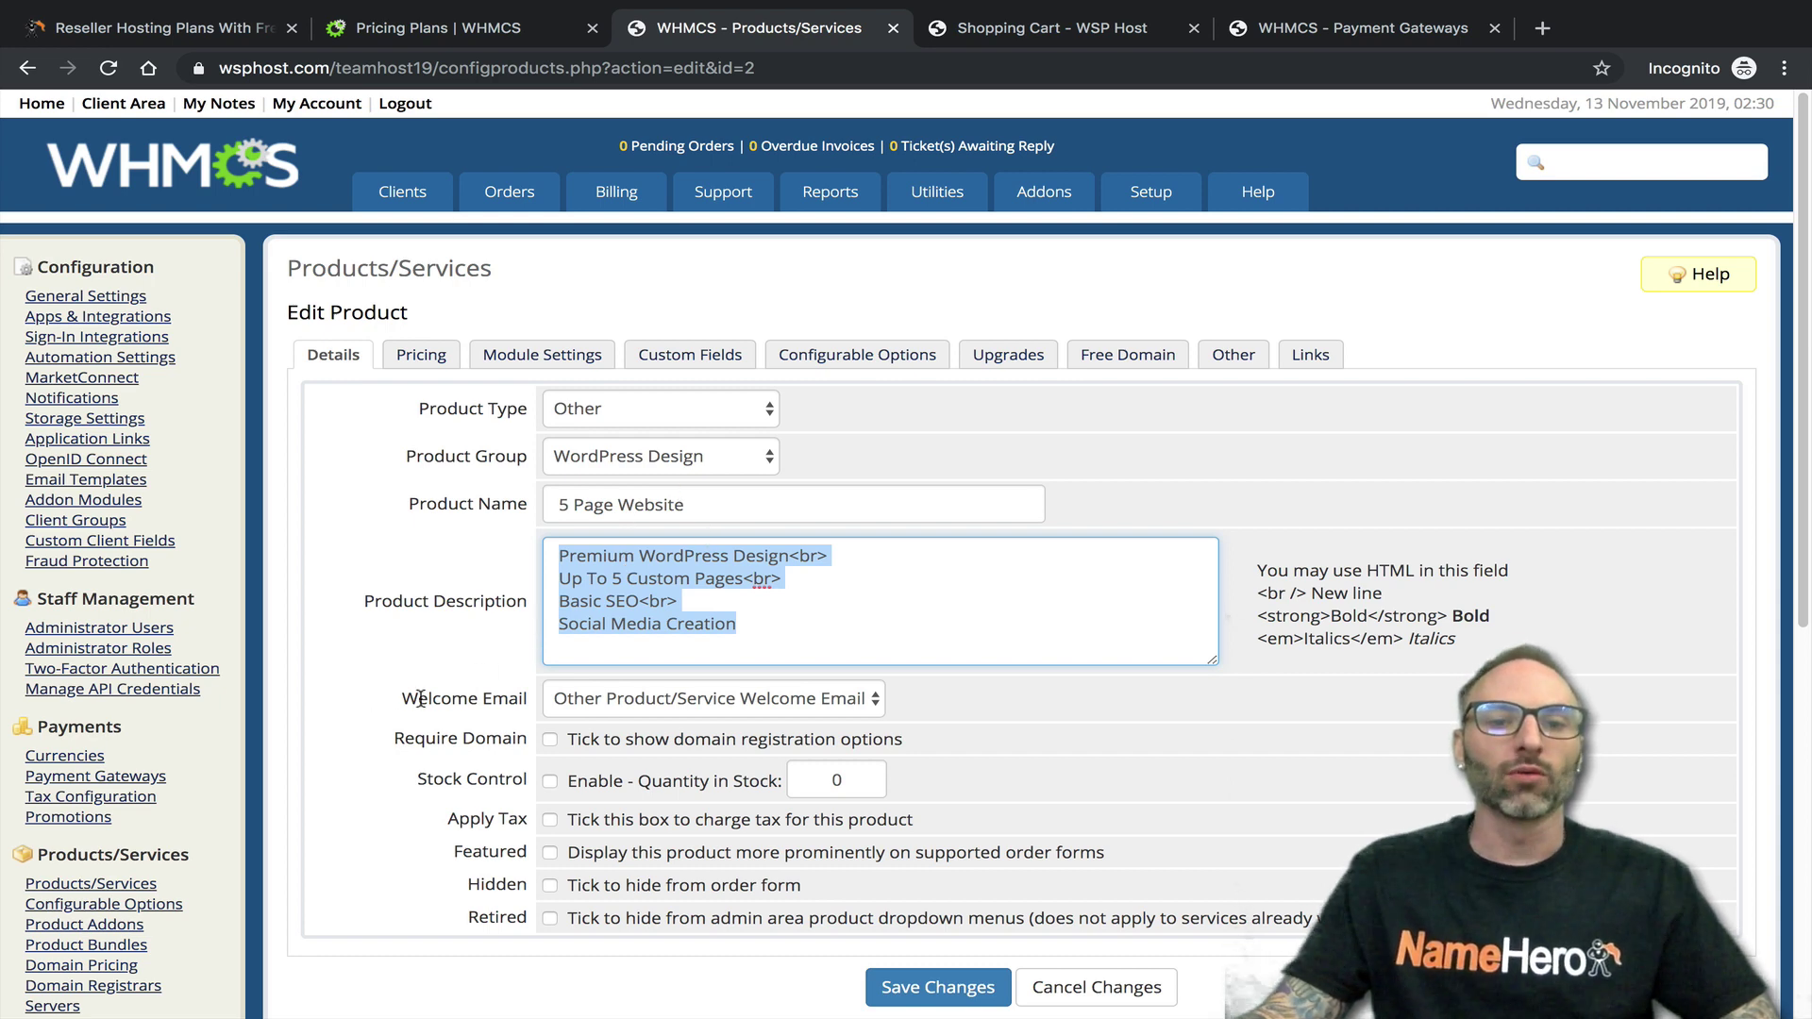
# Review which Welcome Email templates can be assigned to the product
pyautogui.moveTo(418, 699); pyautogui.dragTo(495, 700)
pyautogui.click(713, 699)
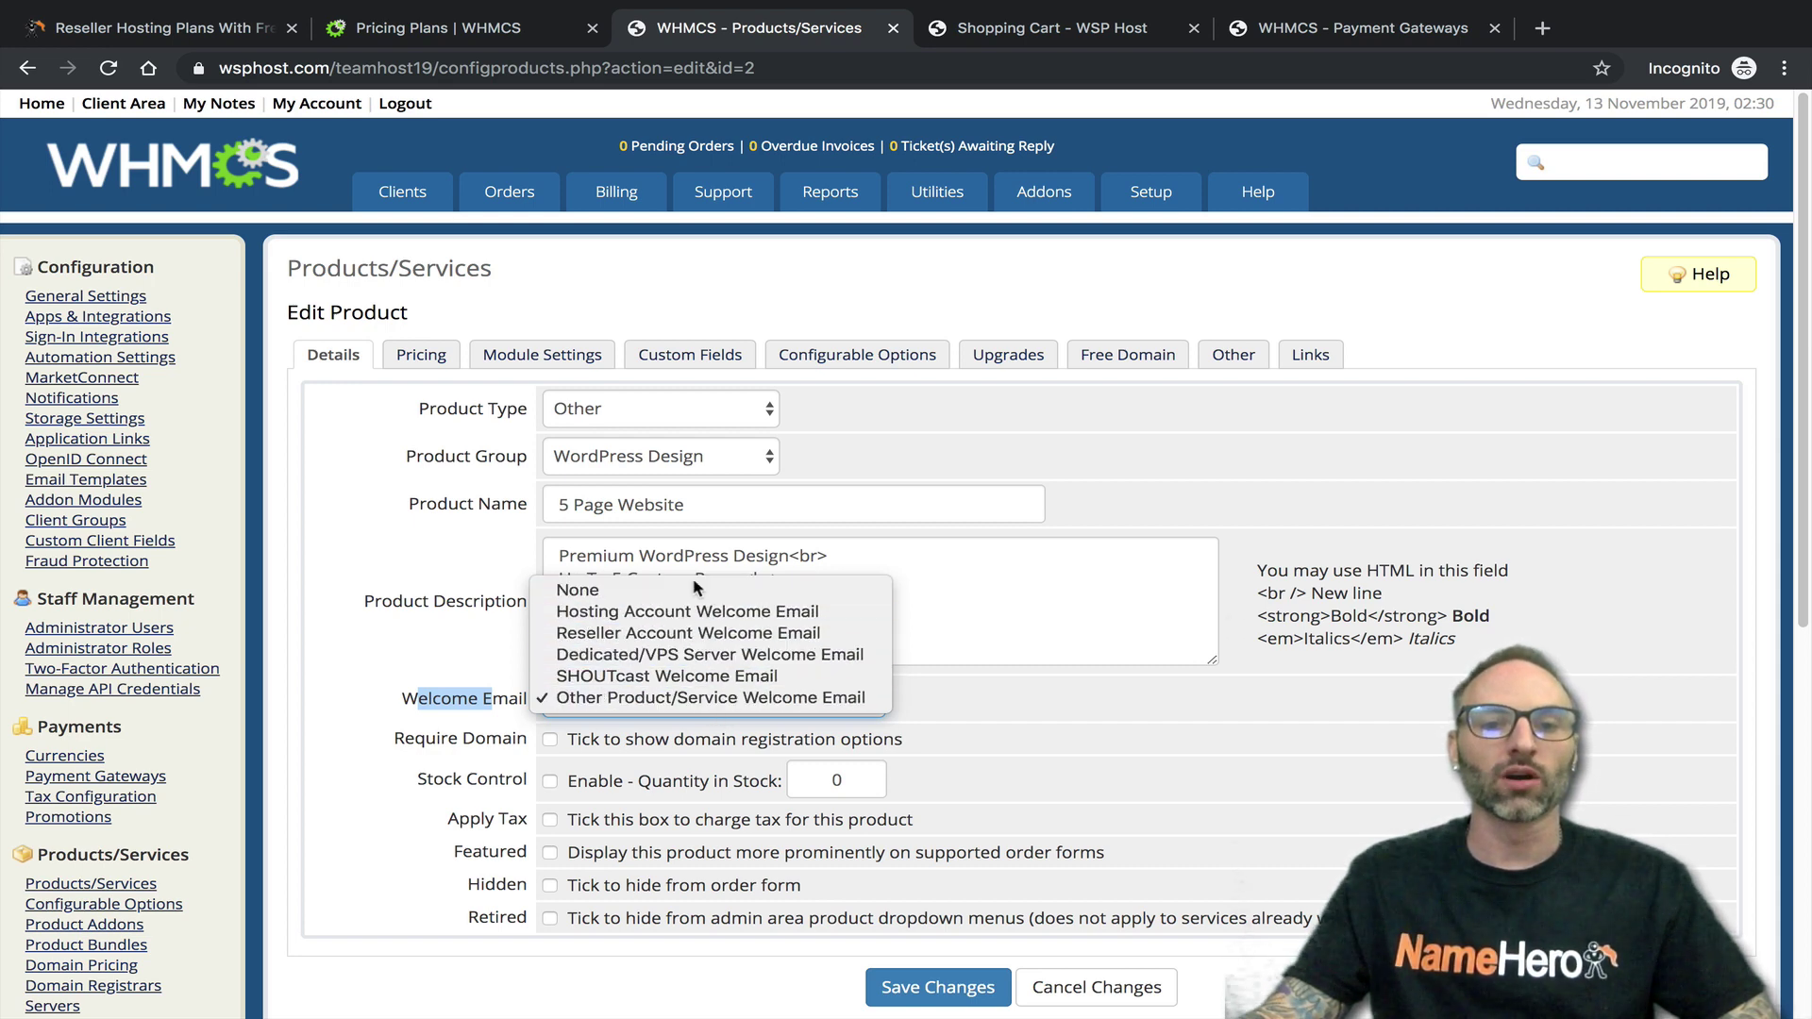
pyautogui.click(1053, 266)
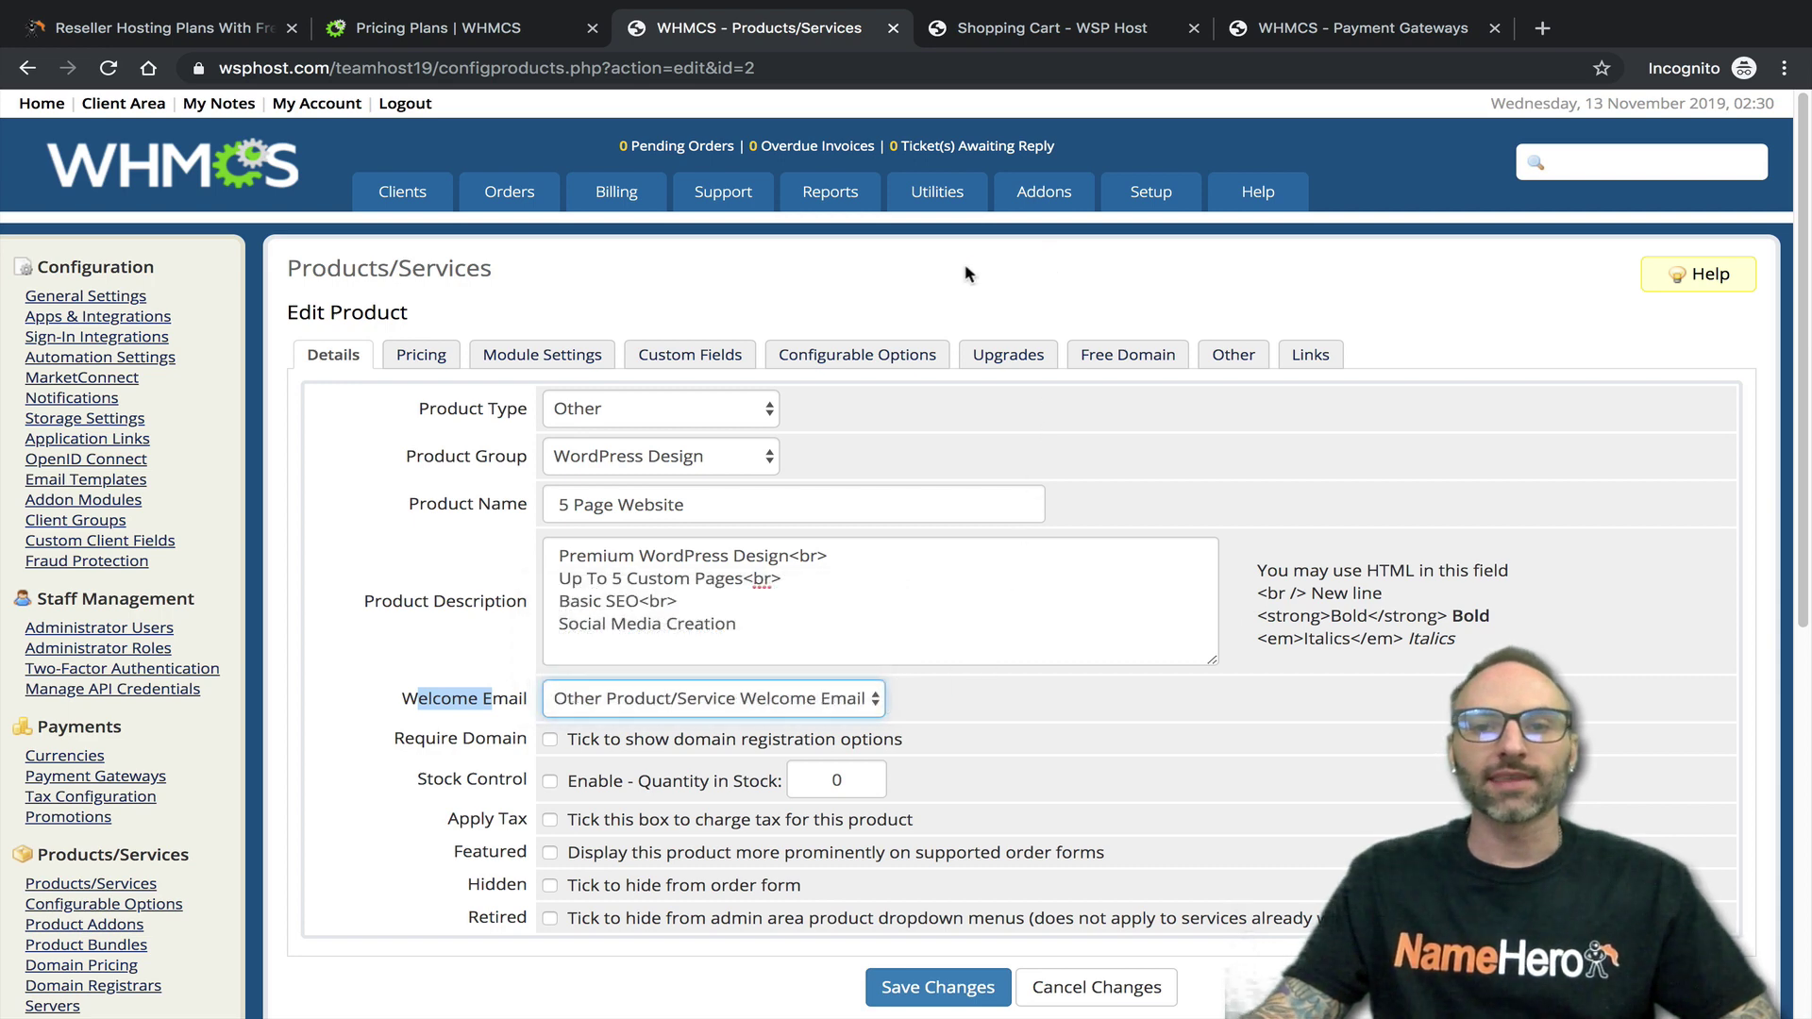
# Open Email Templates in a separate tab and examine the Other Product/Service Welcome Email's message body and sender settings
pyautogui.moveTo(1135, 192)
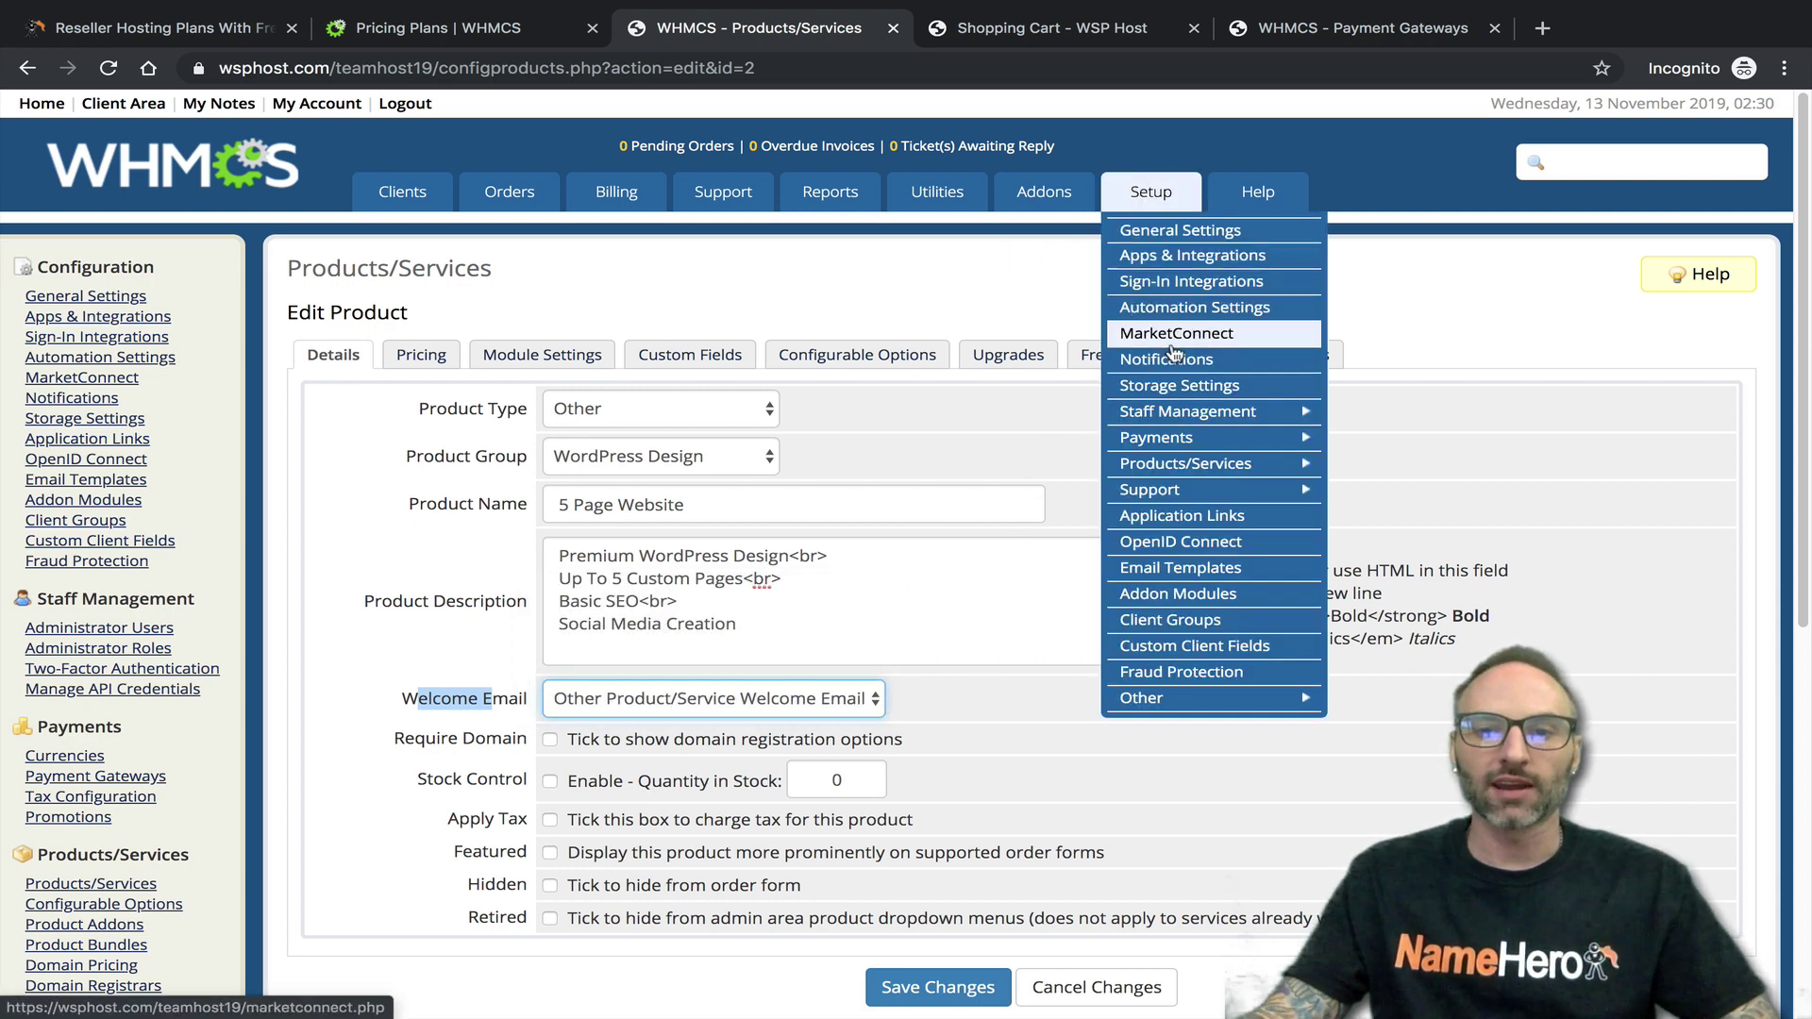
pyautogui.middleClick(1171, 567)
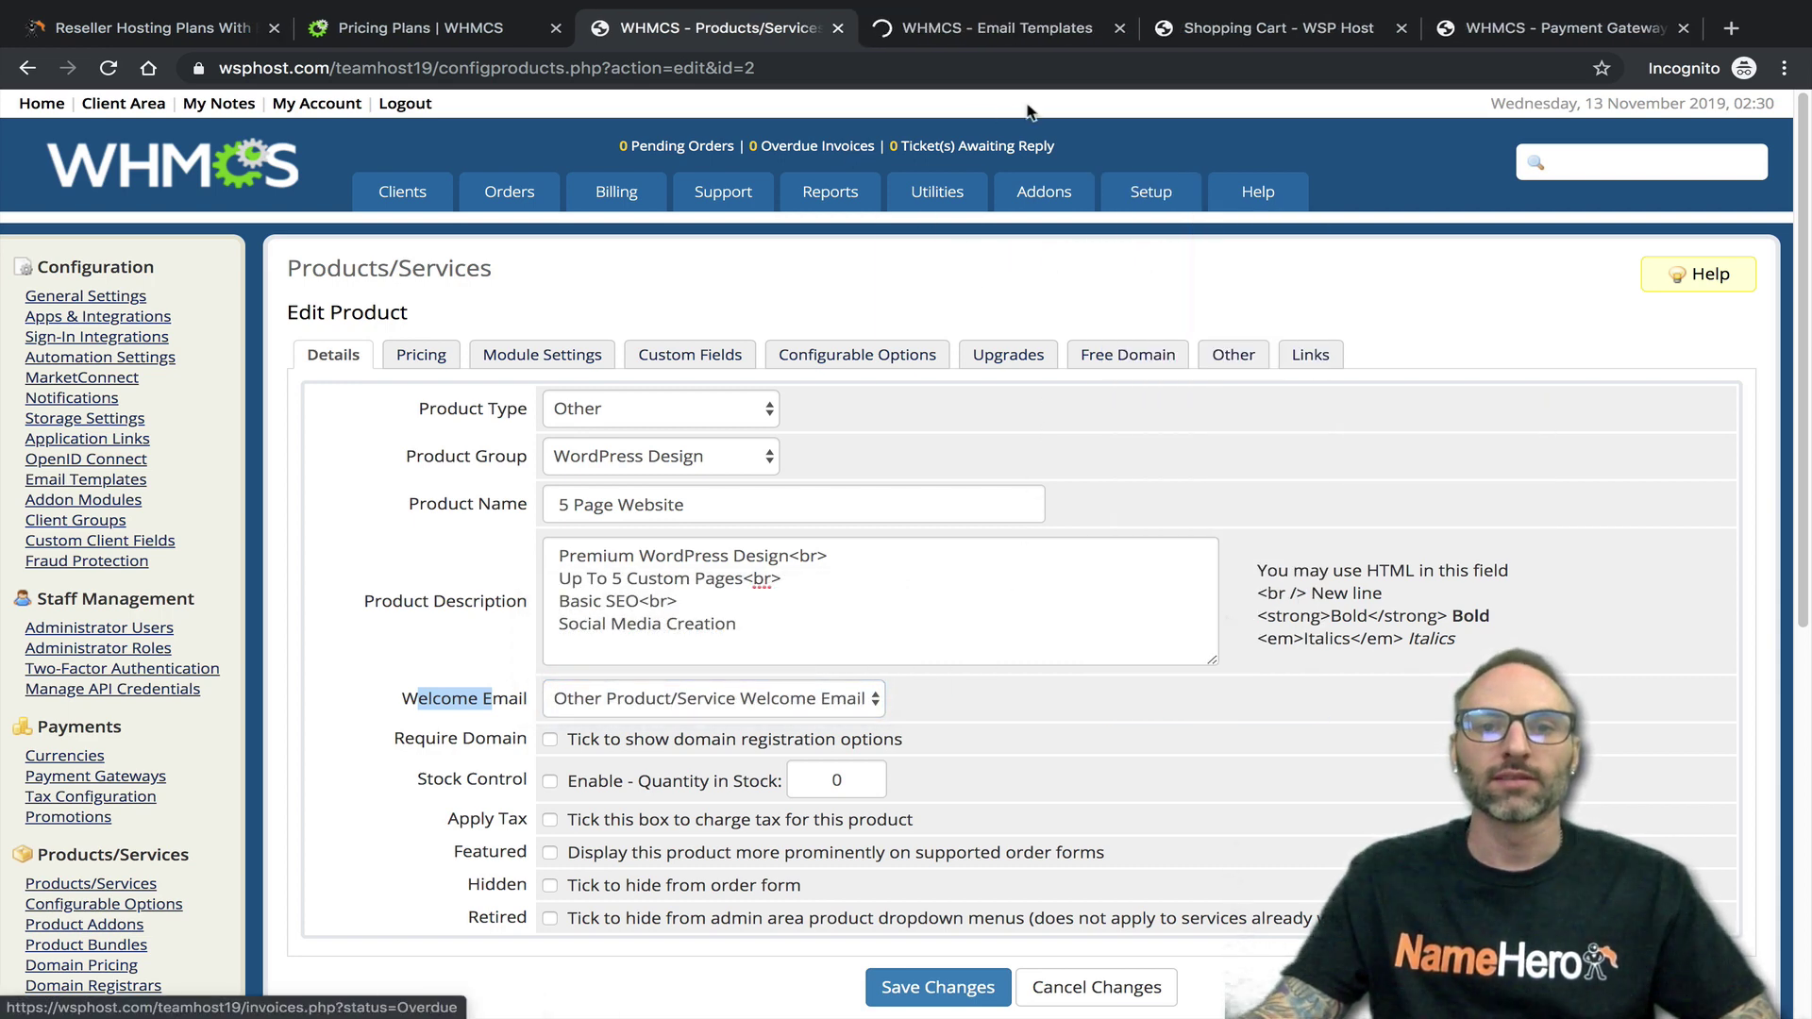
pyautogui.click(982, 38)
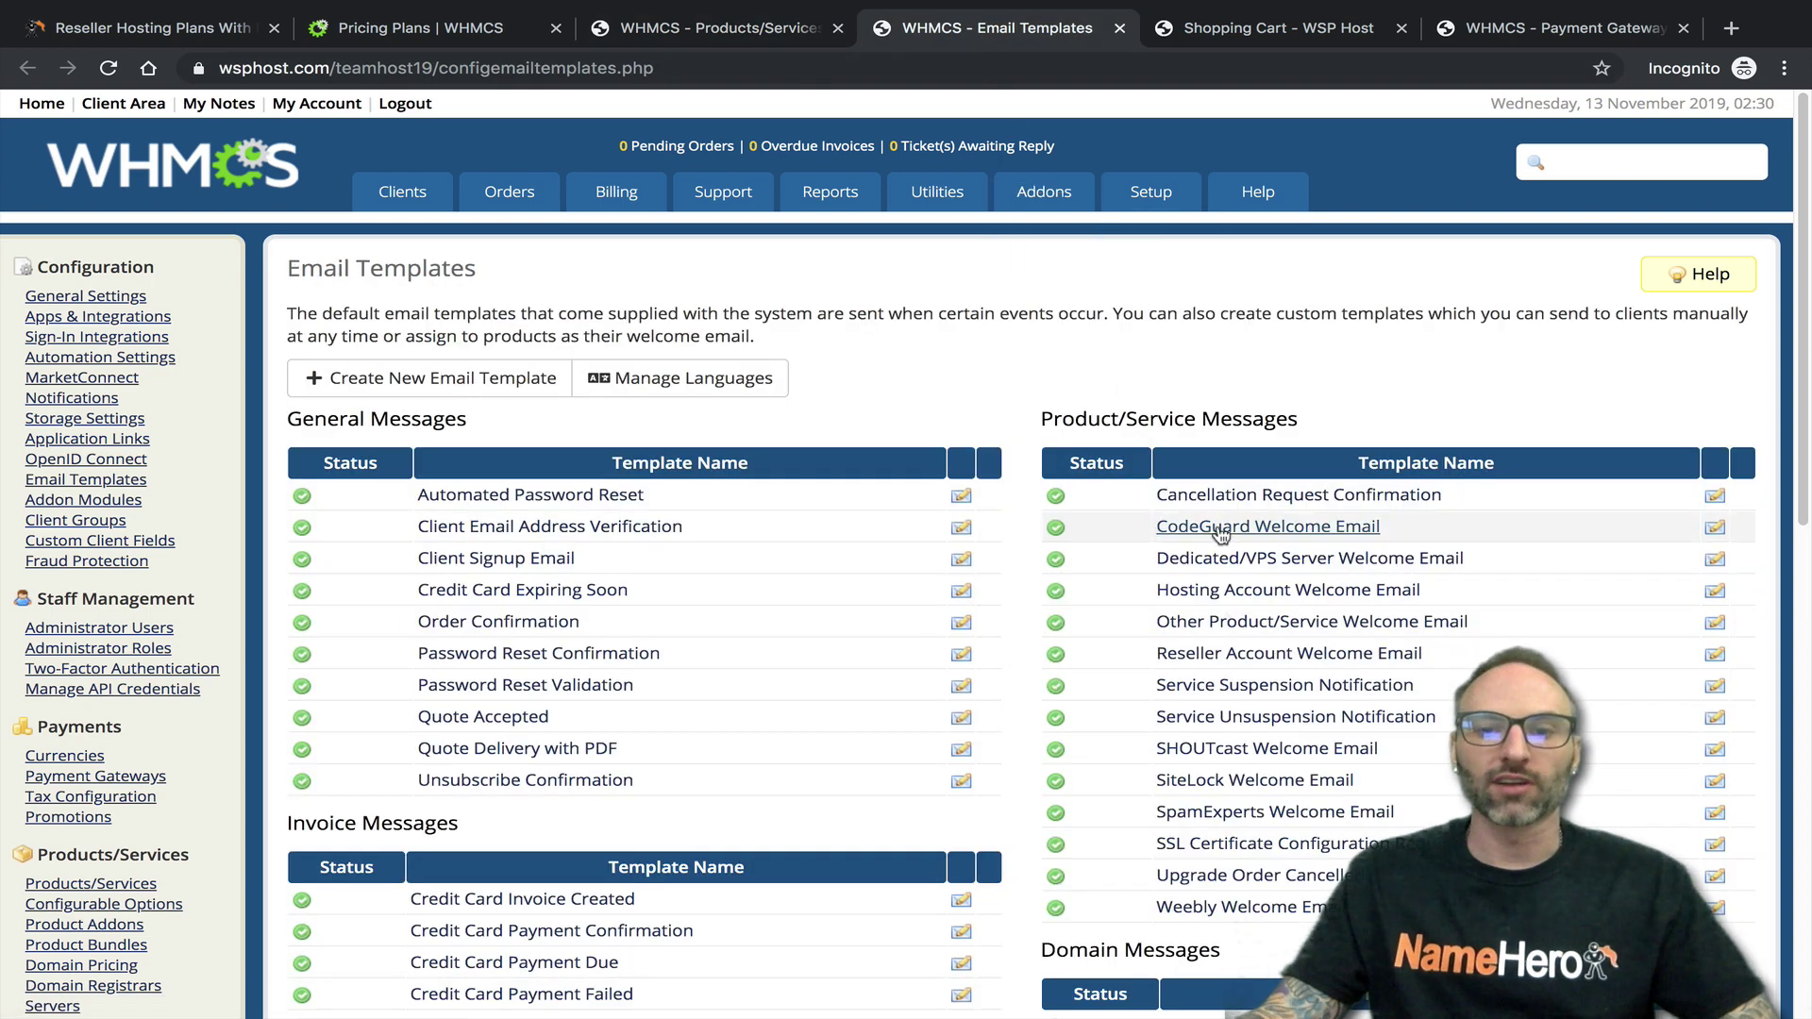
pyautogui.click(1235, 632)
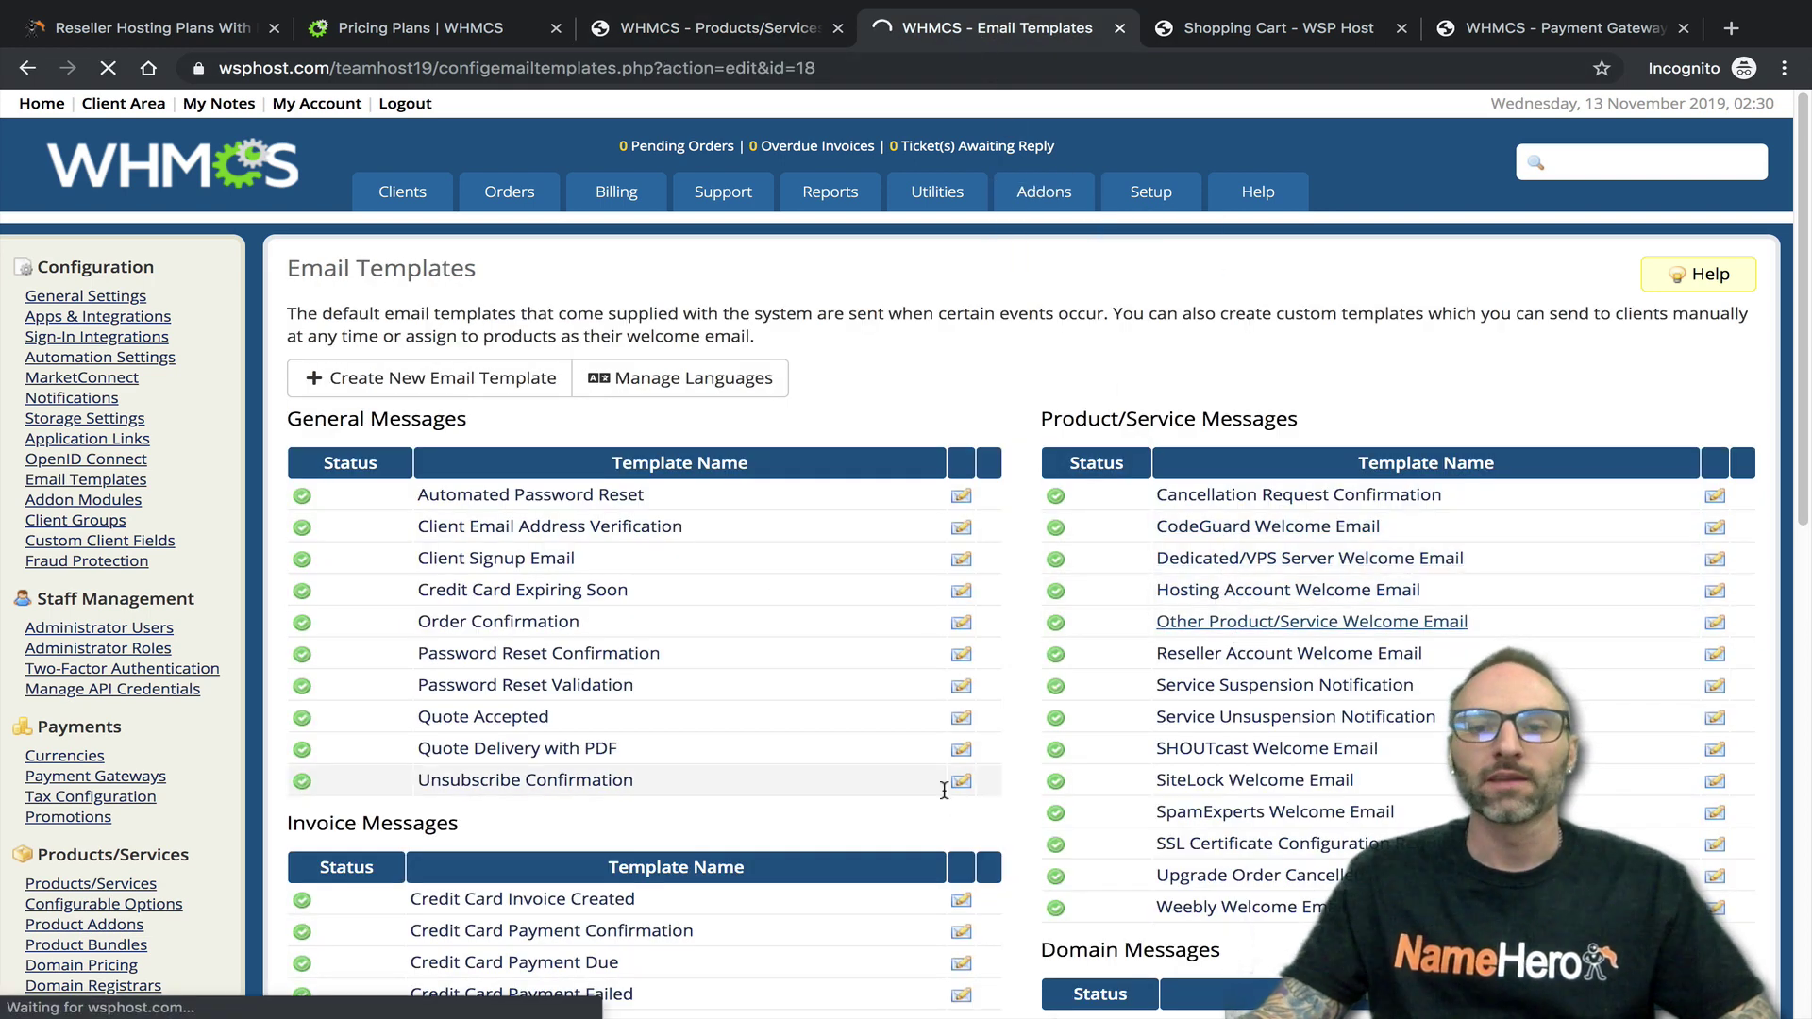
pyautogui.scroll(-1, 928, 692)
pyautogui.scroll(-3, 927, 692)
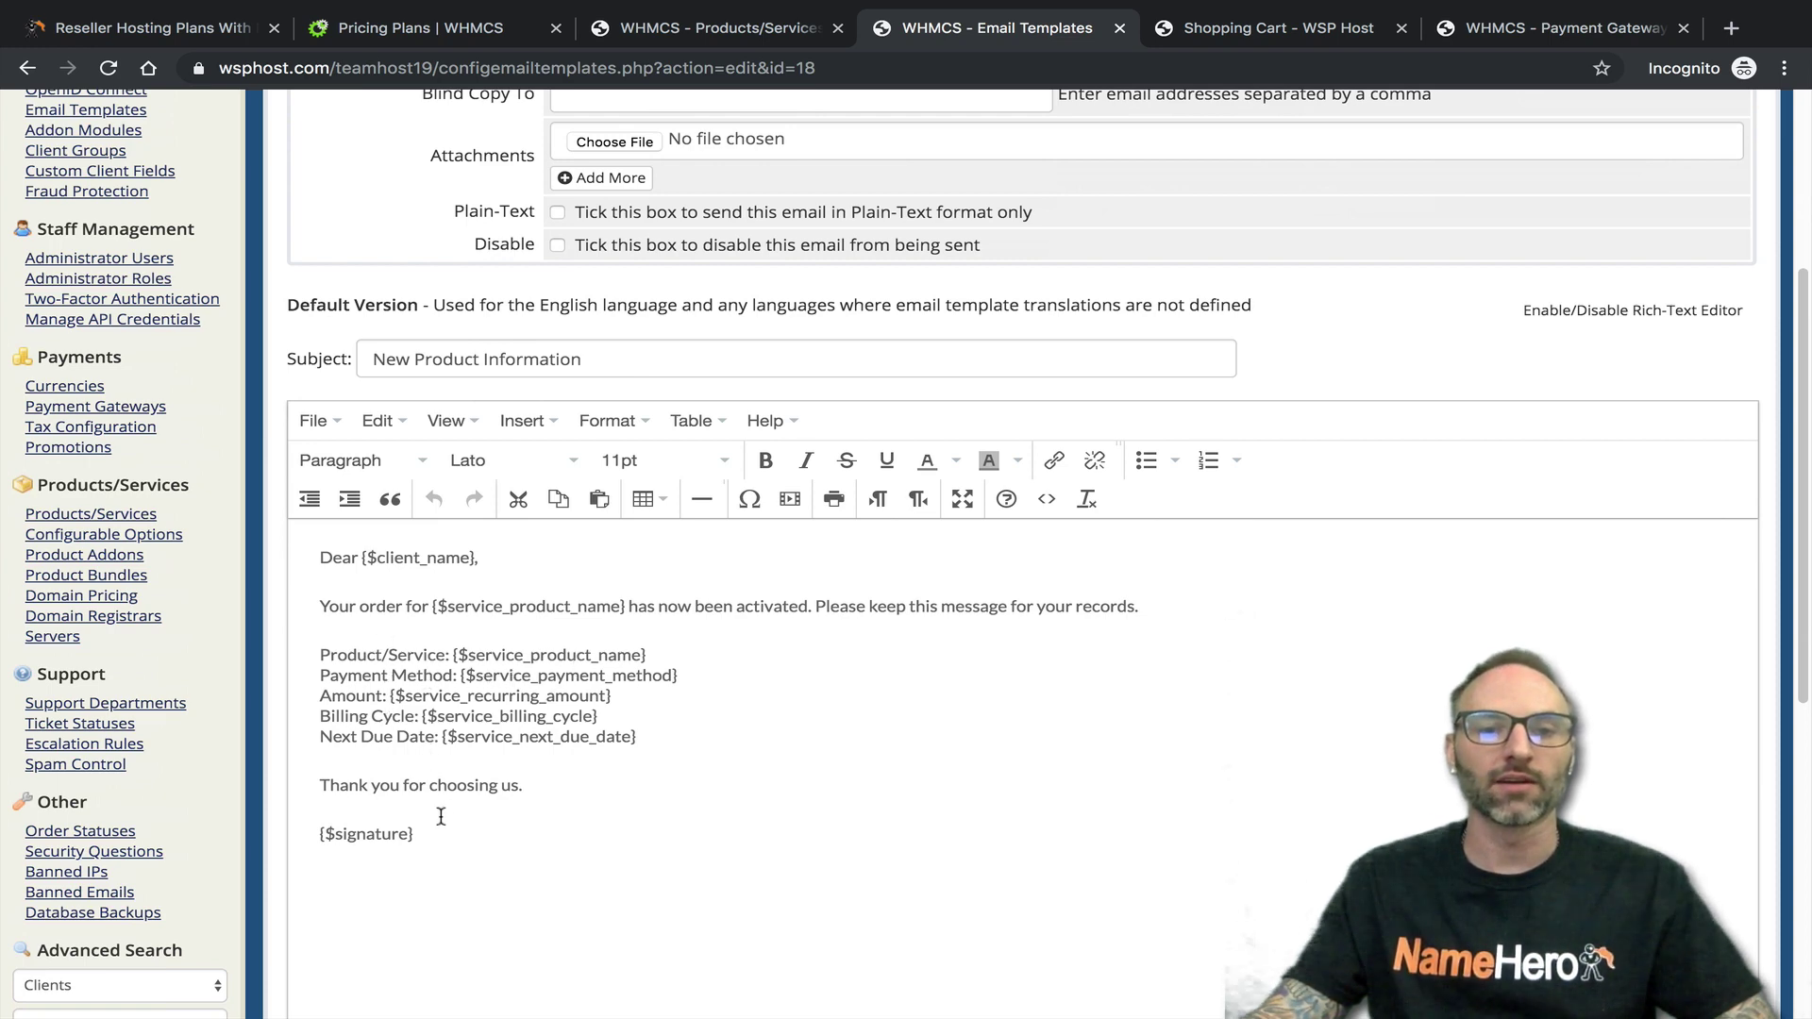
pyautogui.scroll(-2, 441, 816)
pyautogui.moveTo(647, 768); pyautogui.dragTo(583, 450)
pyautogui.scroll(1, 583, 450)
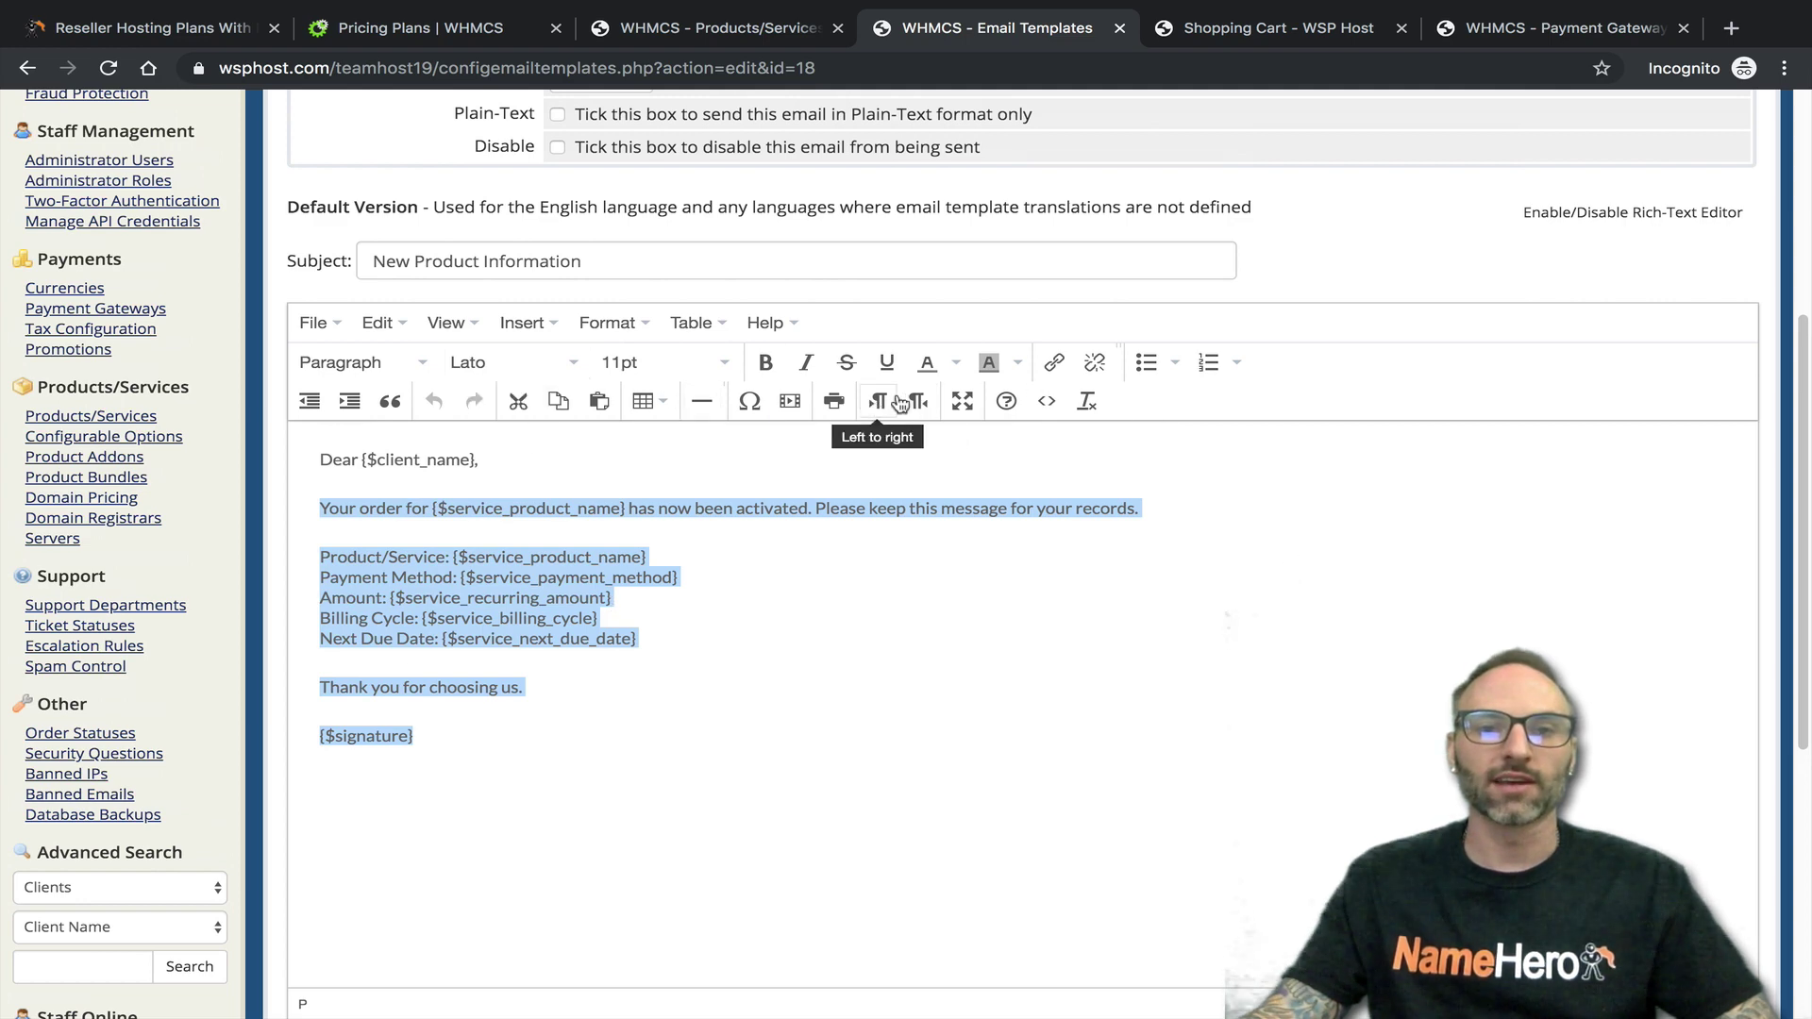
pyautogui.scroll(3, 899, 403)
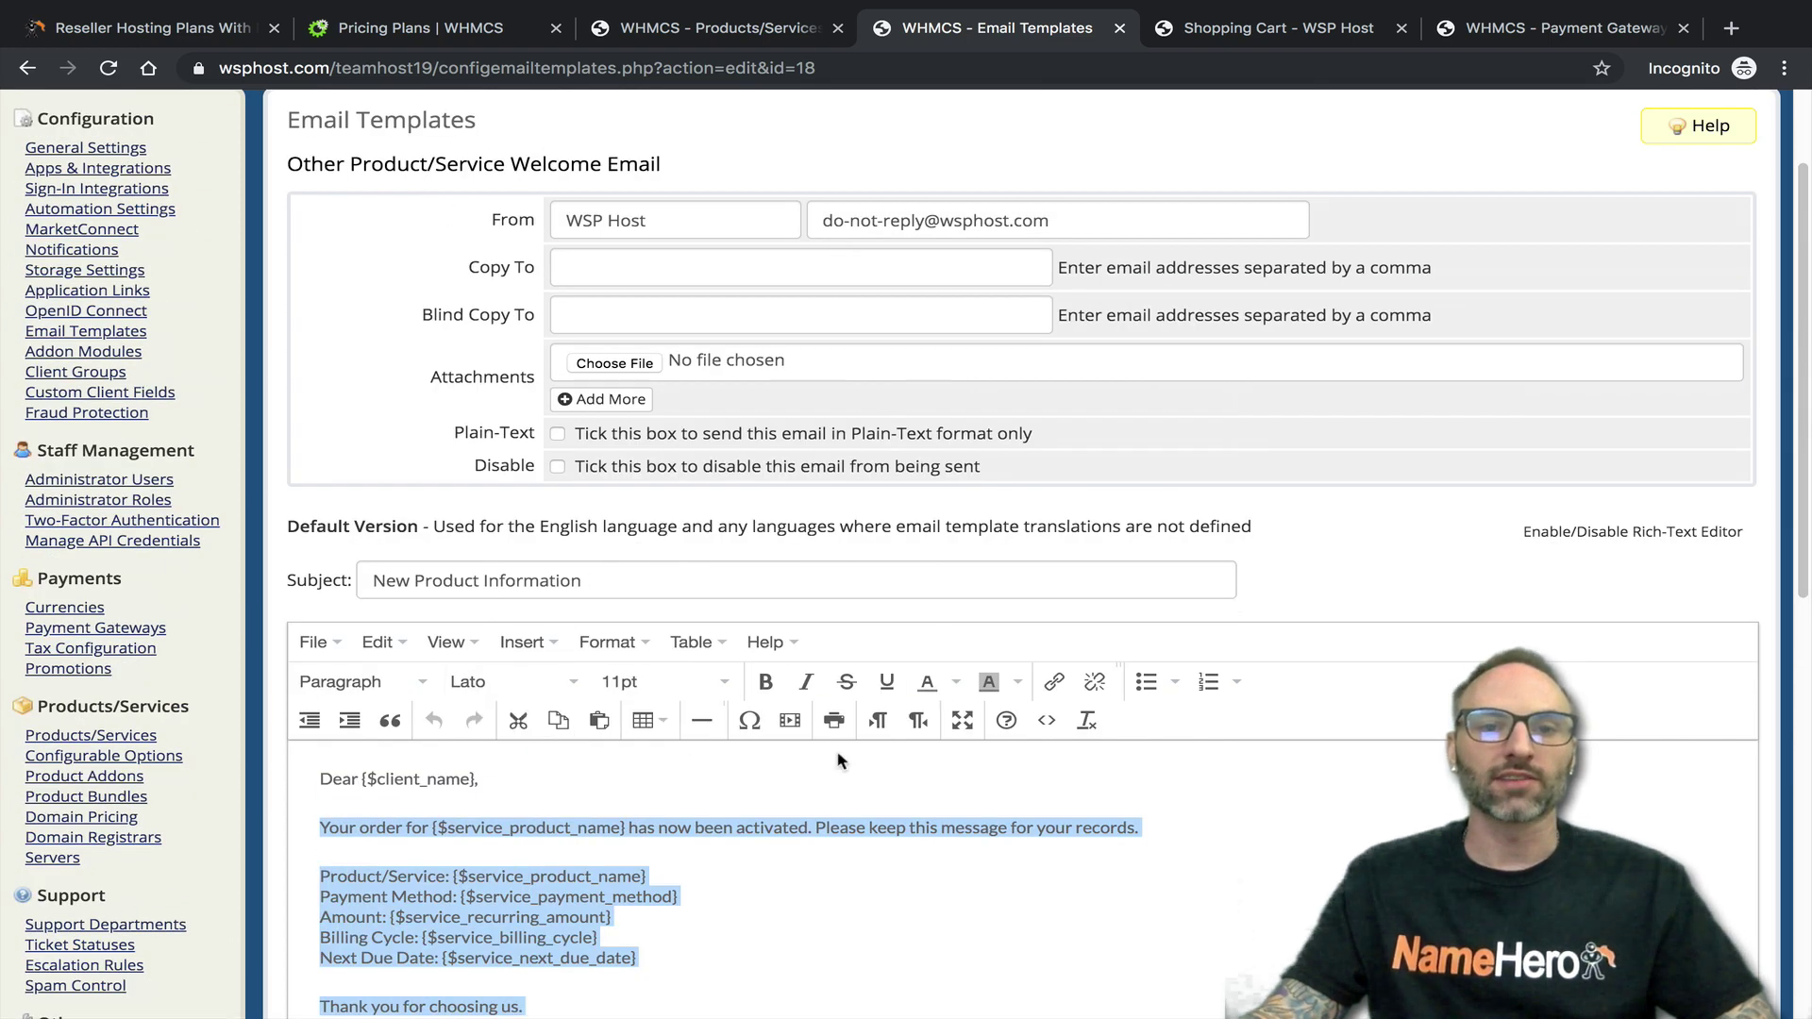
# Return to the Email Templates list and look through all of its message categories
pyautogui.click(25, 67)
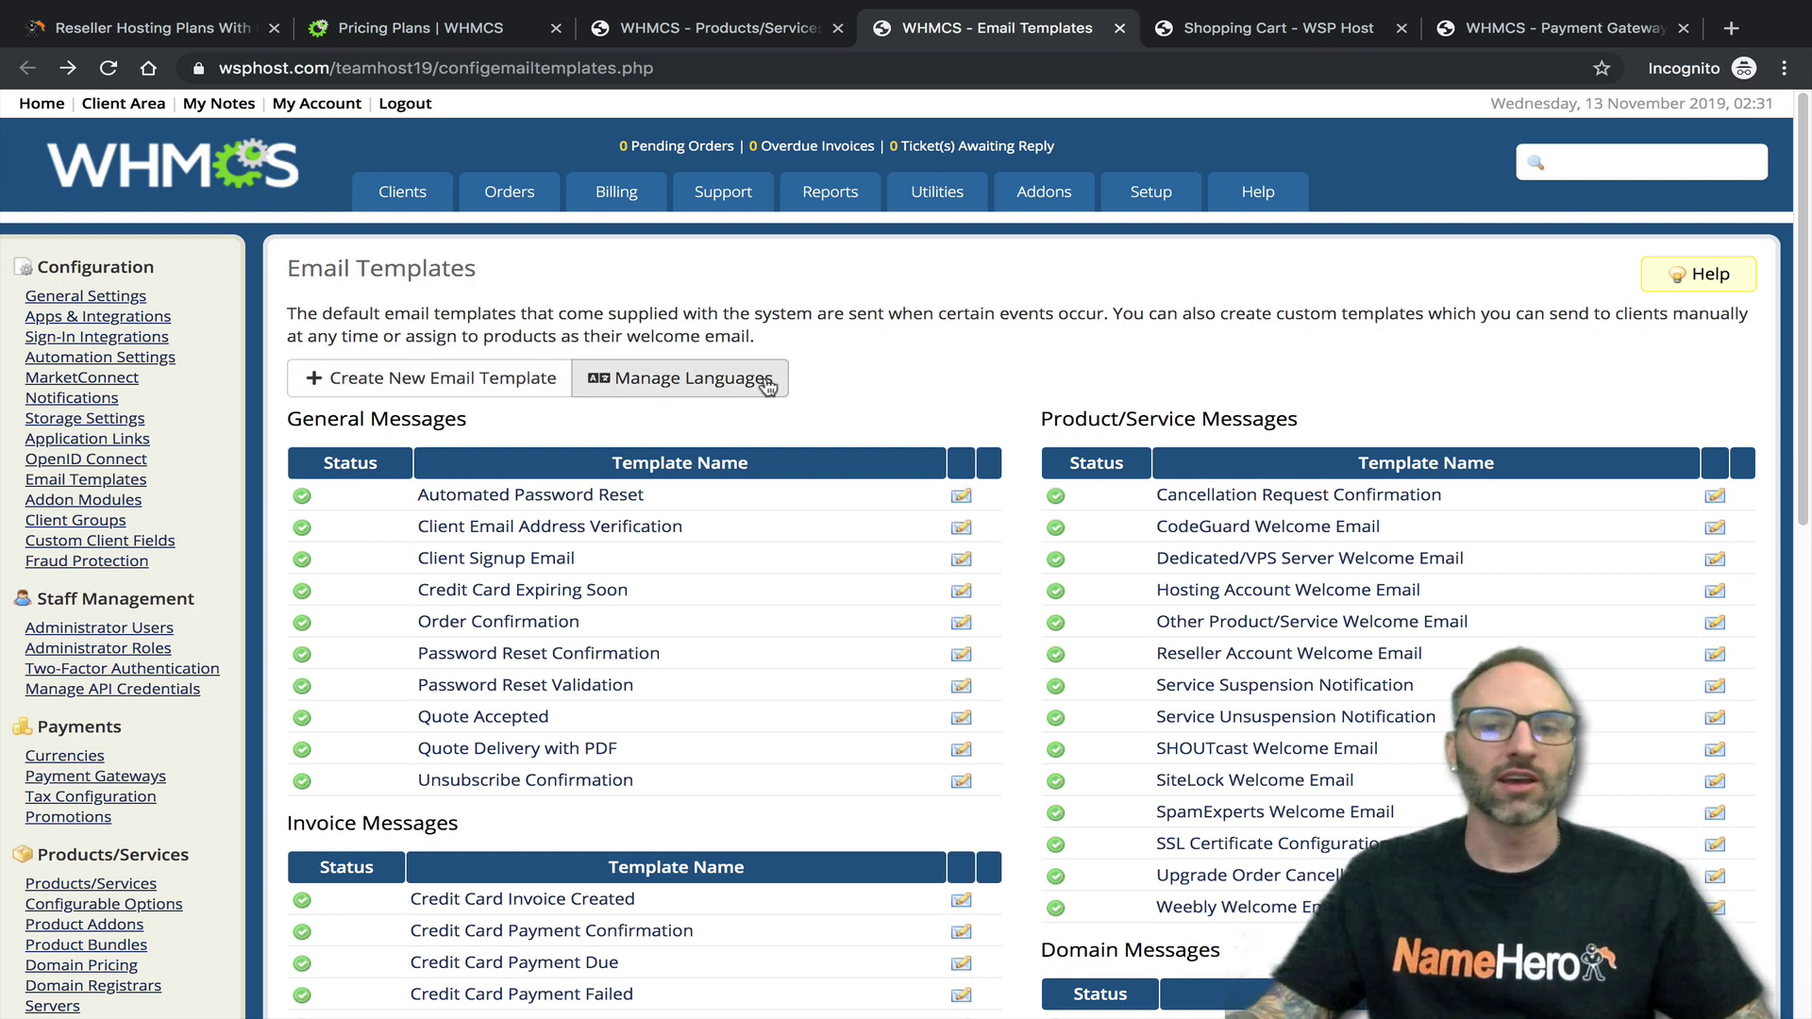
pyautogui.scroll(-1, 772, 406)
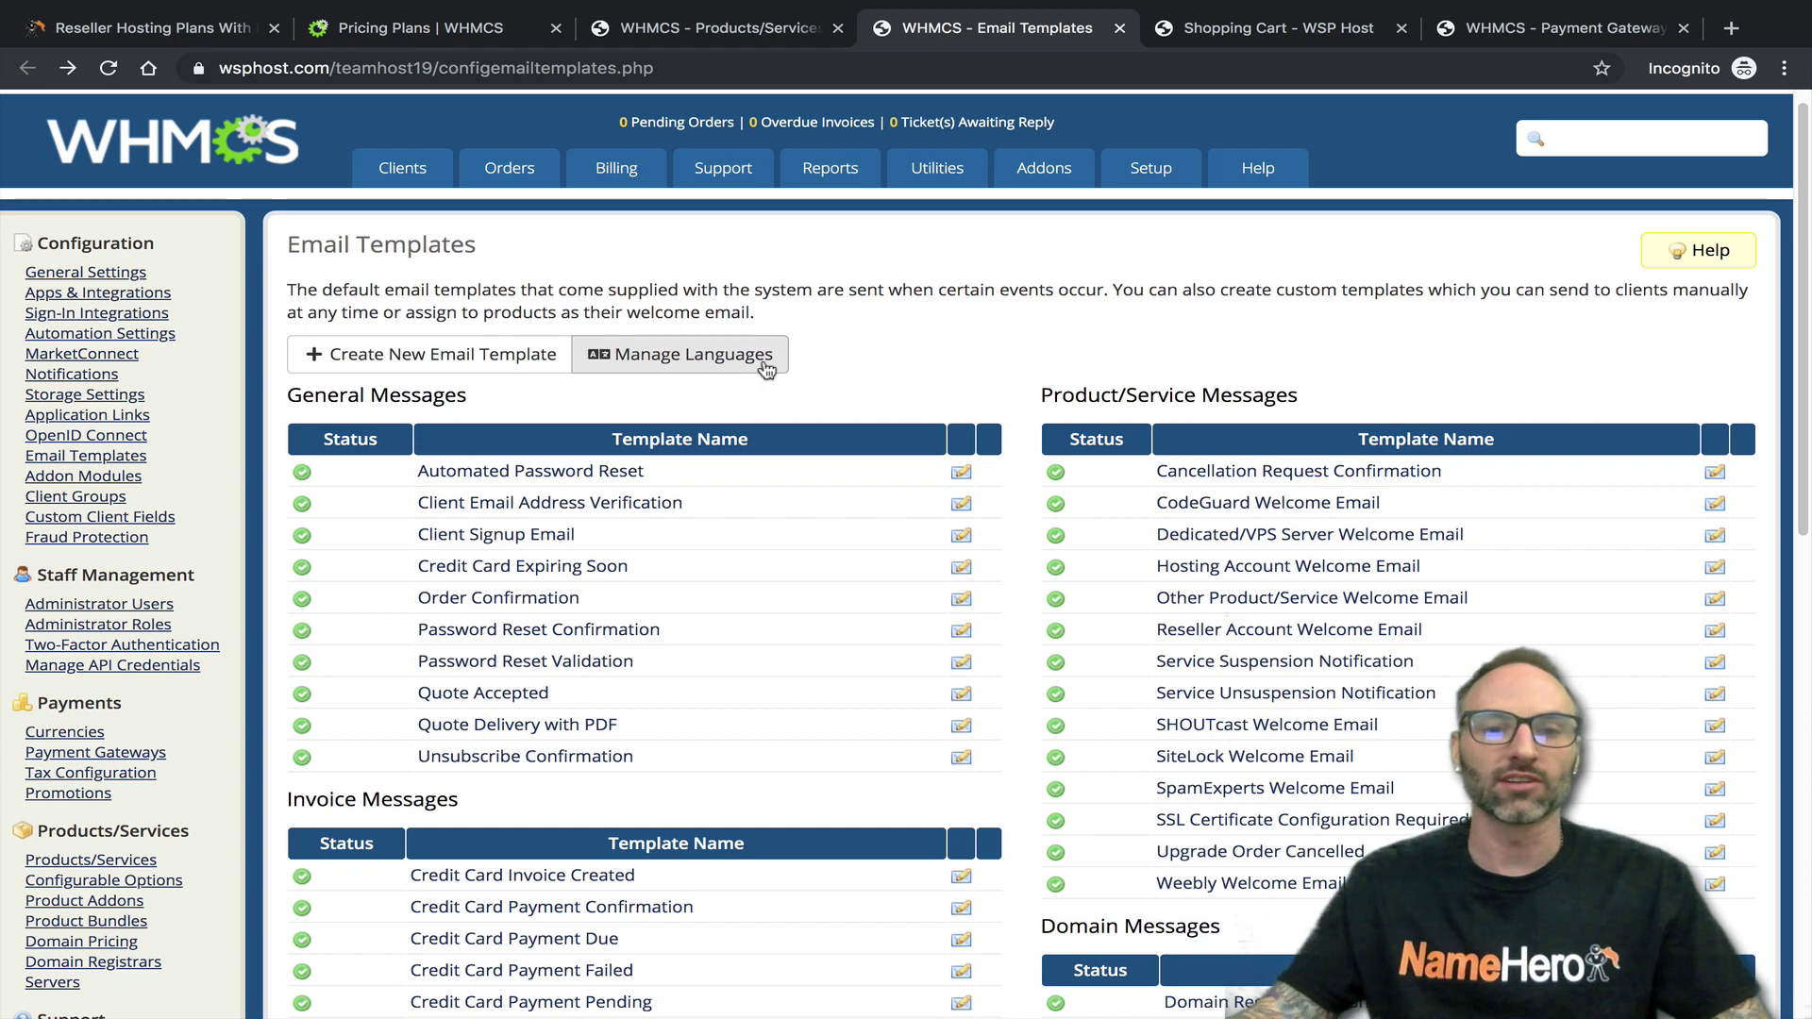
pyautogui.scroll(-5, 766, 366)
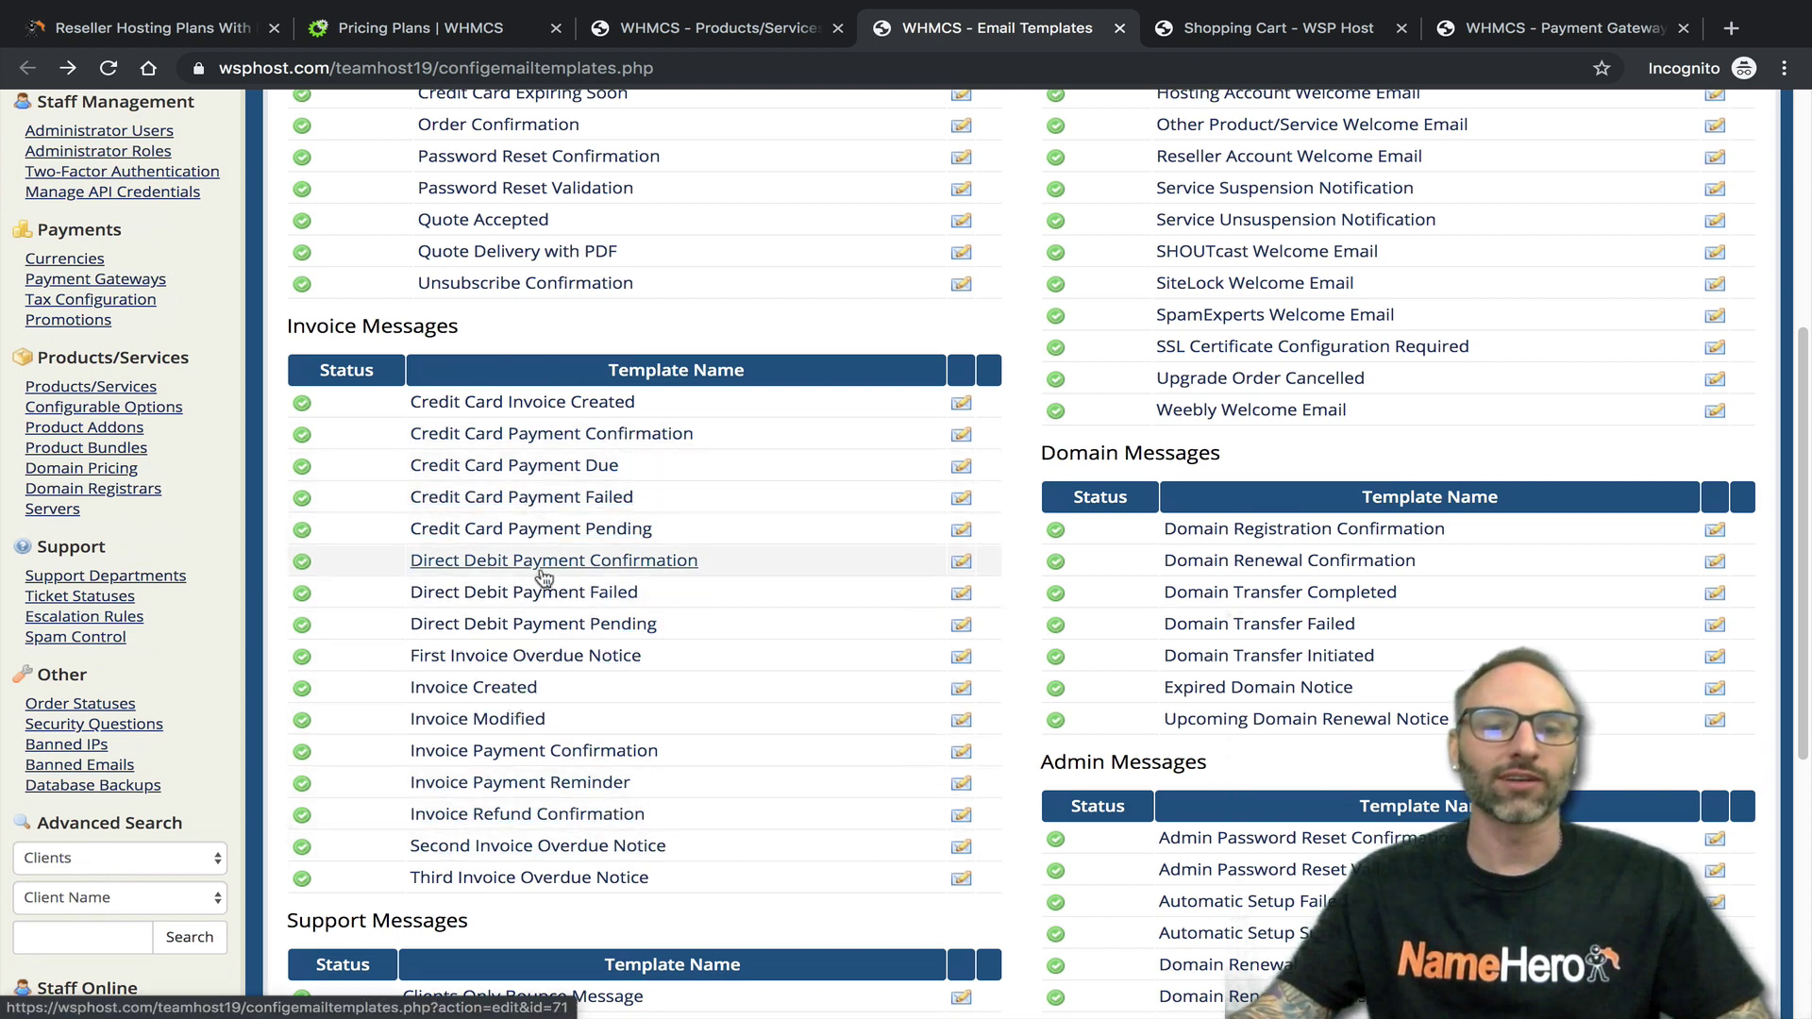
pyautogui.scroll(-6, 561, 747)
pyautogui.scroll(6, 761, 437)
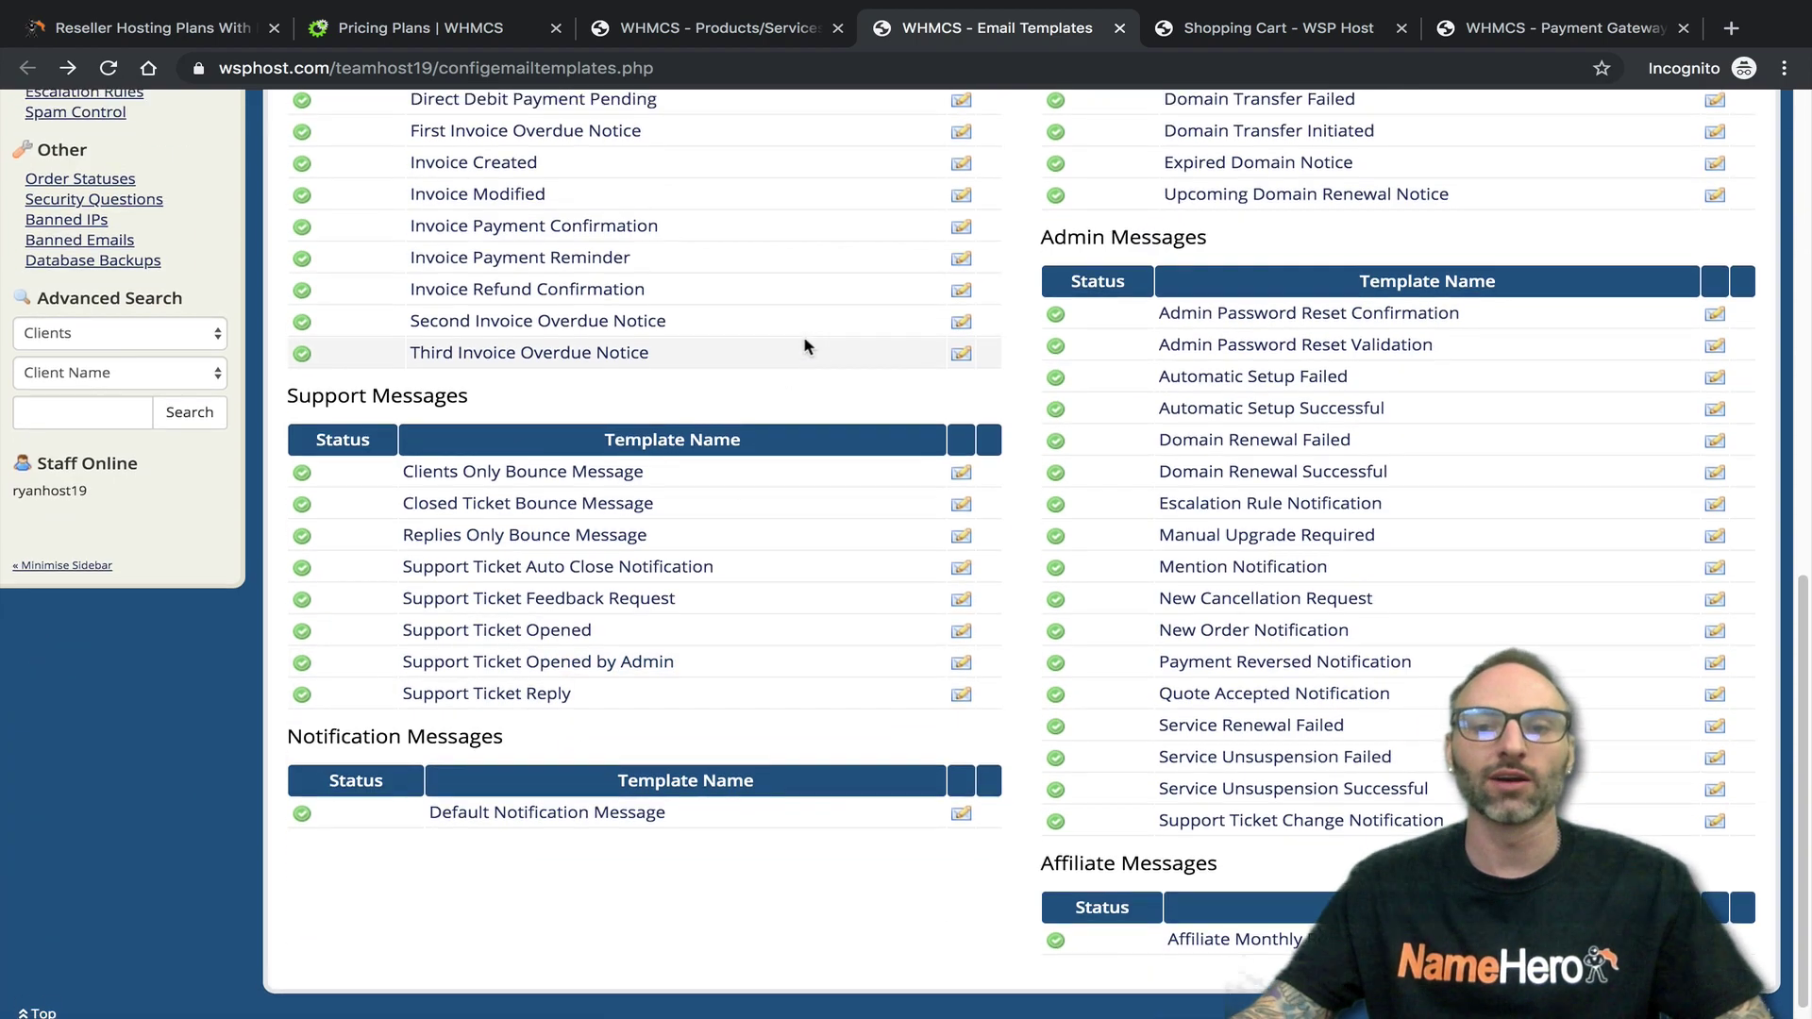
pyautogui.scroll(5, 739, 514)
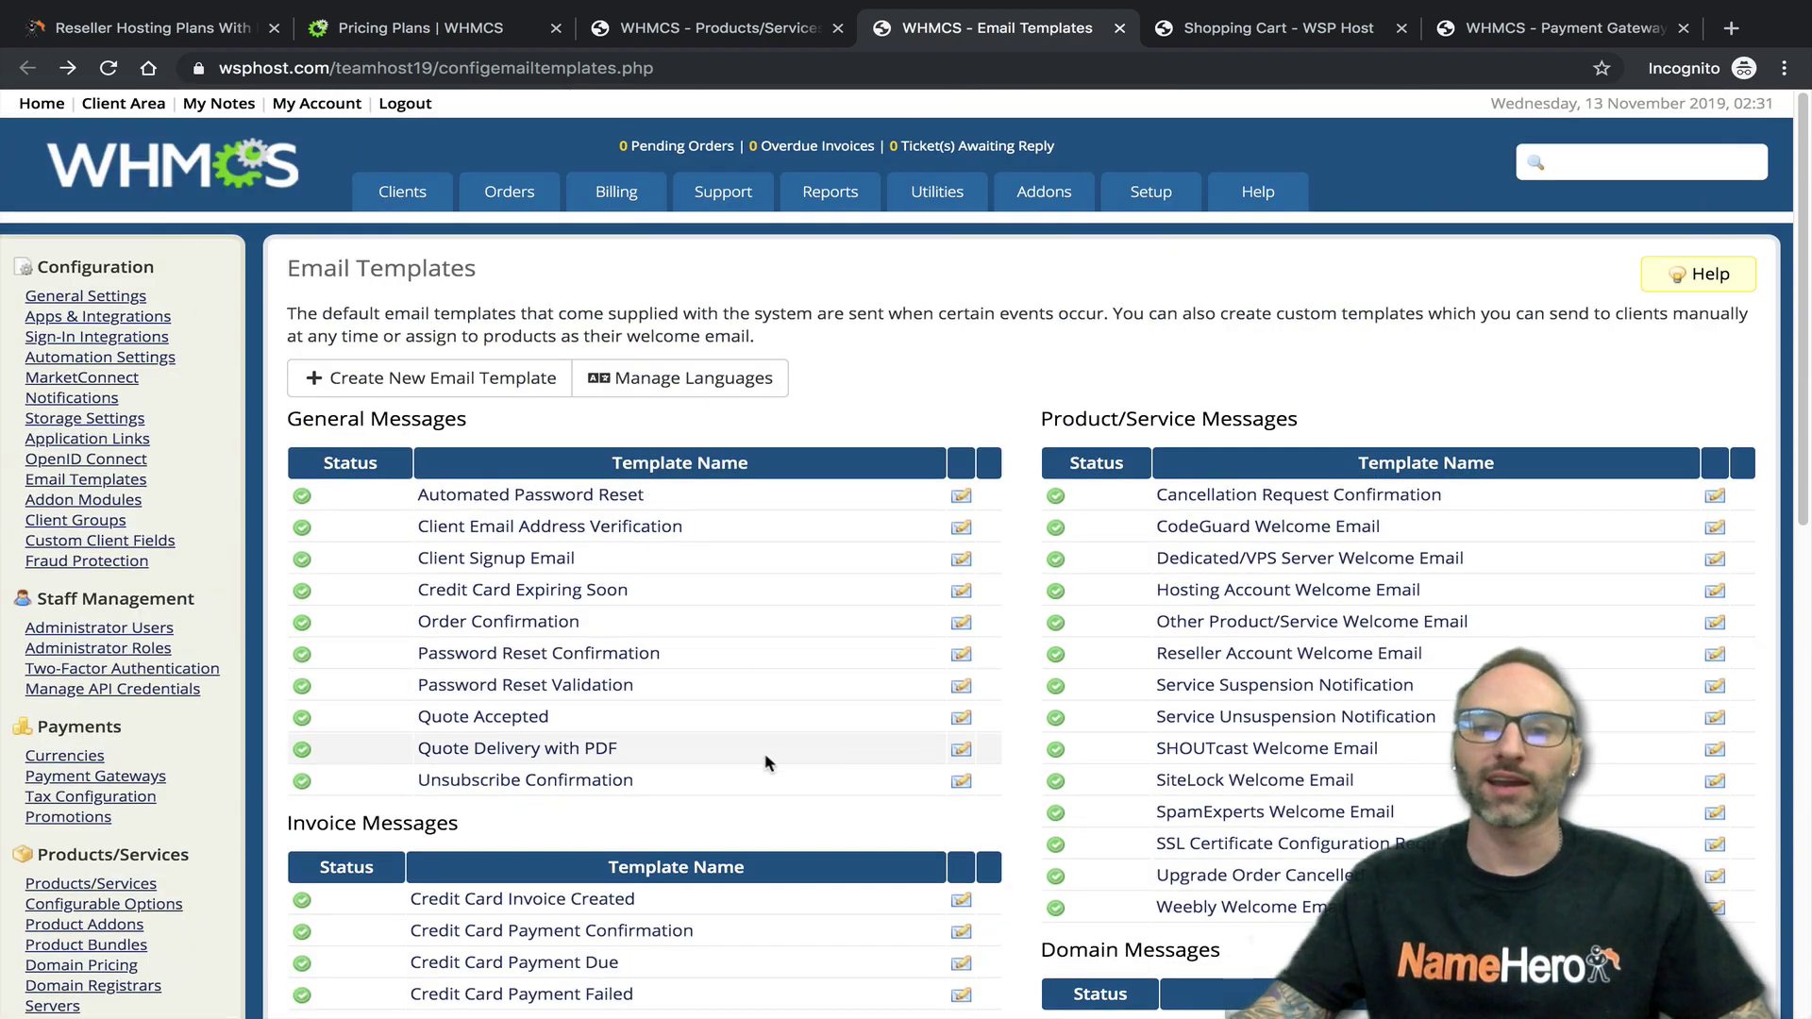
# Return to the 5 Page Website product's details and examine the Require Domain and Stock Control options
pyautogui.click(748, 31)
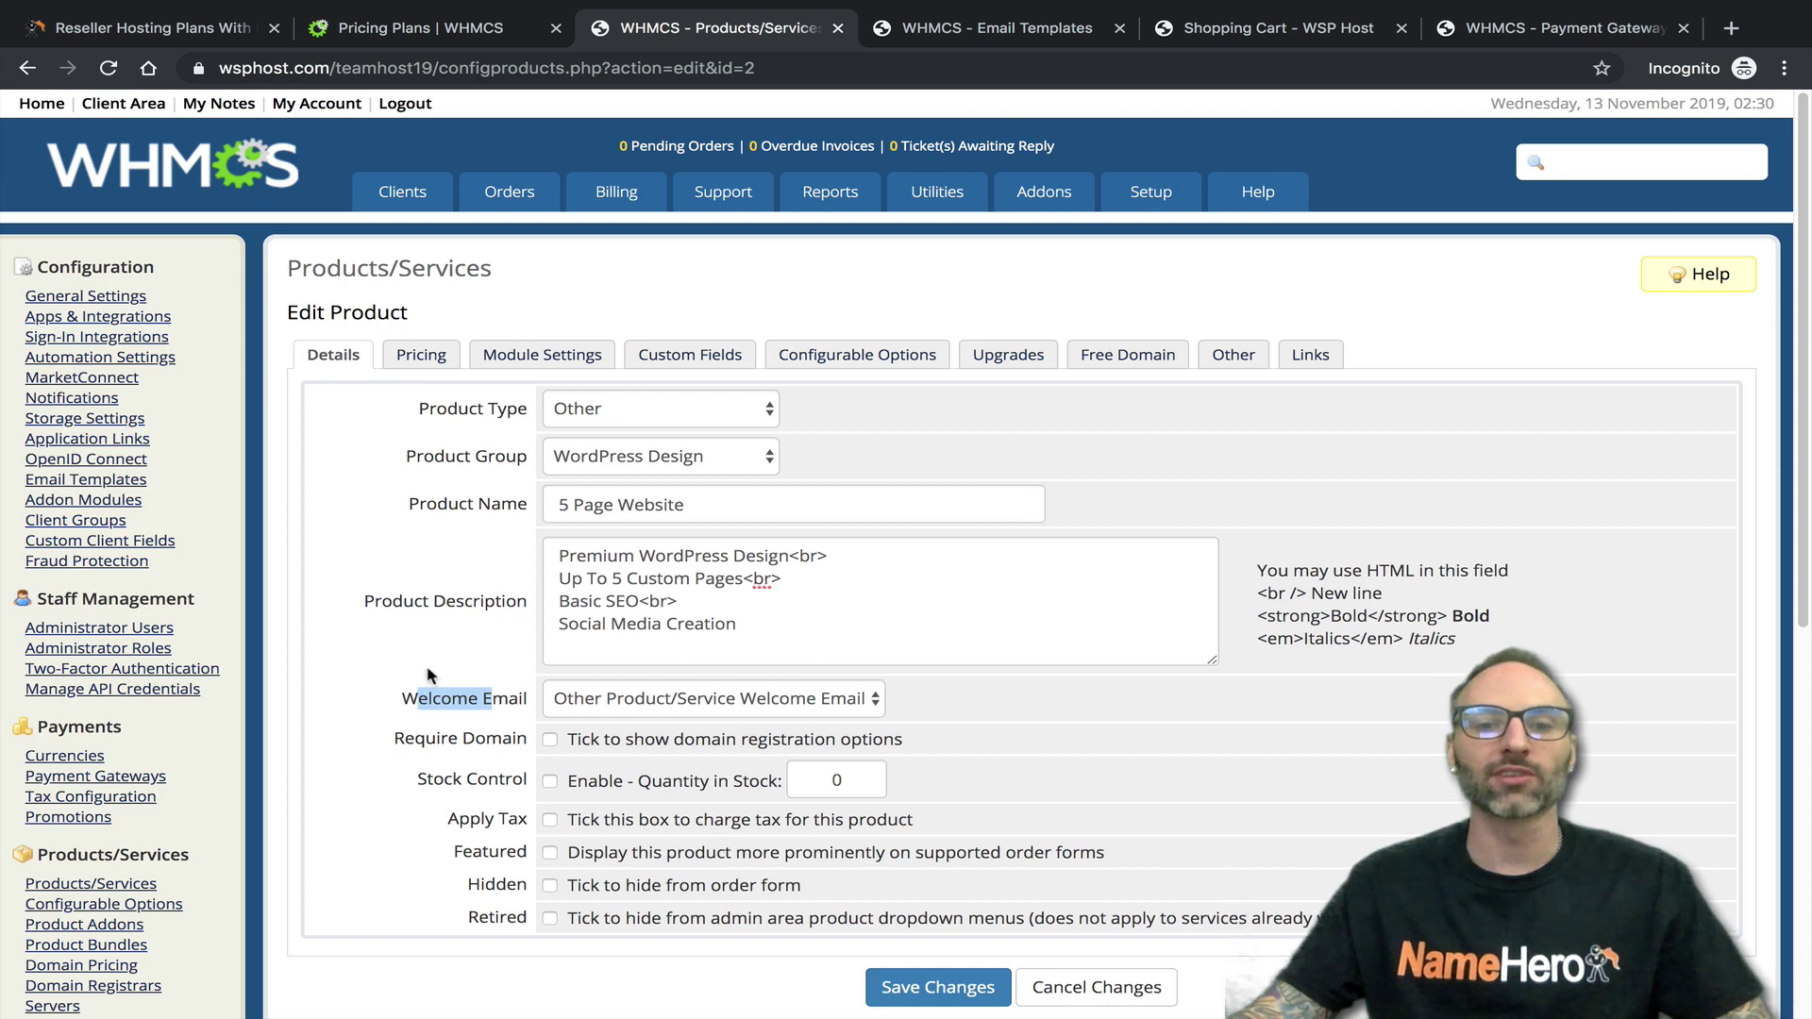
pyautogui.click(1126, 706)
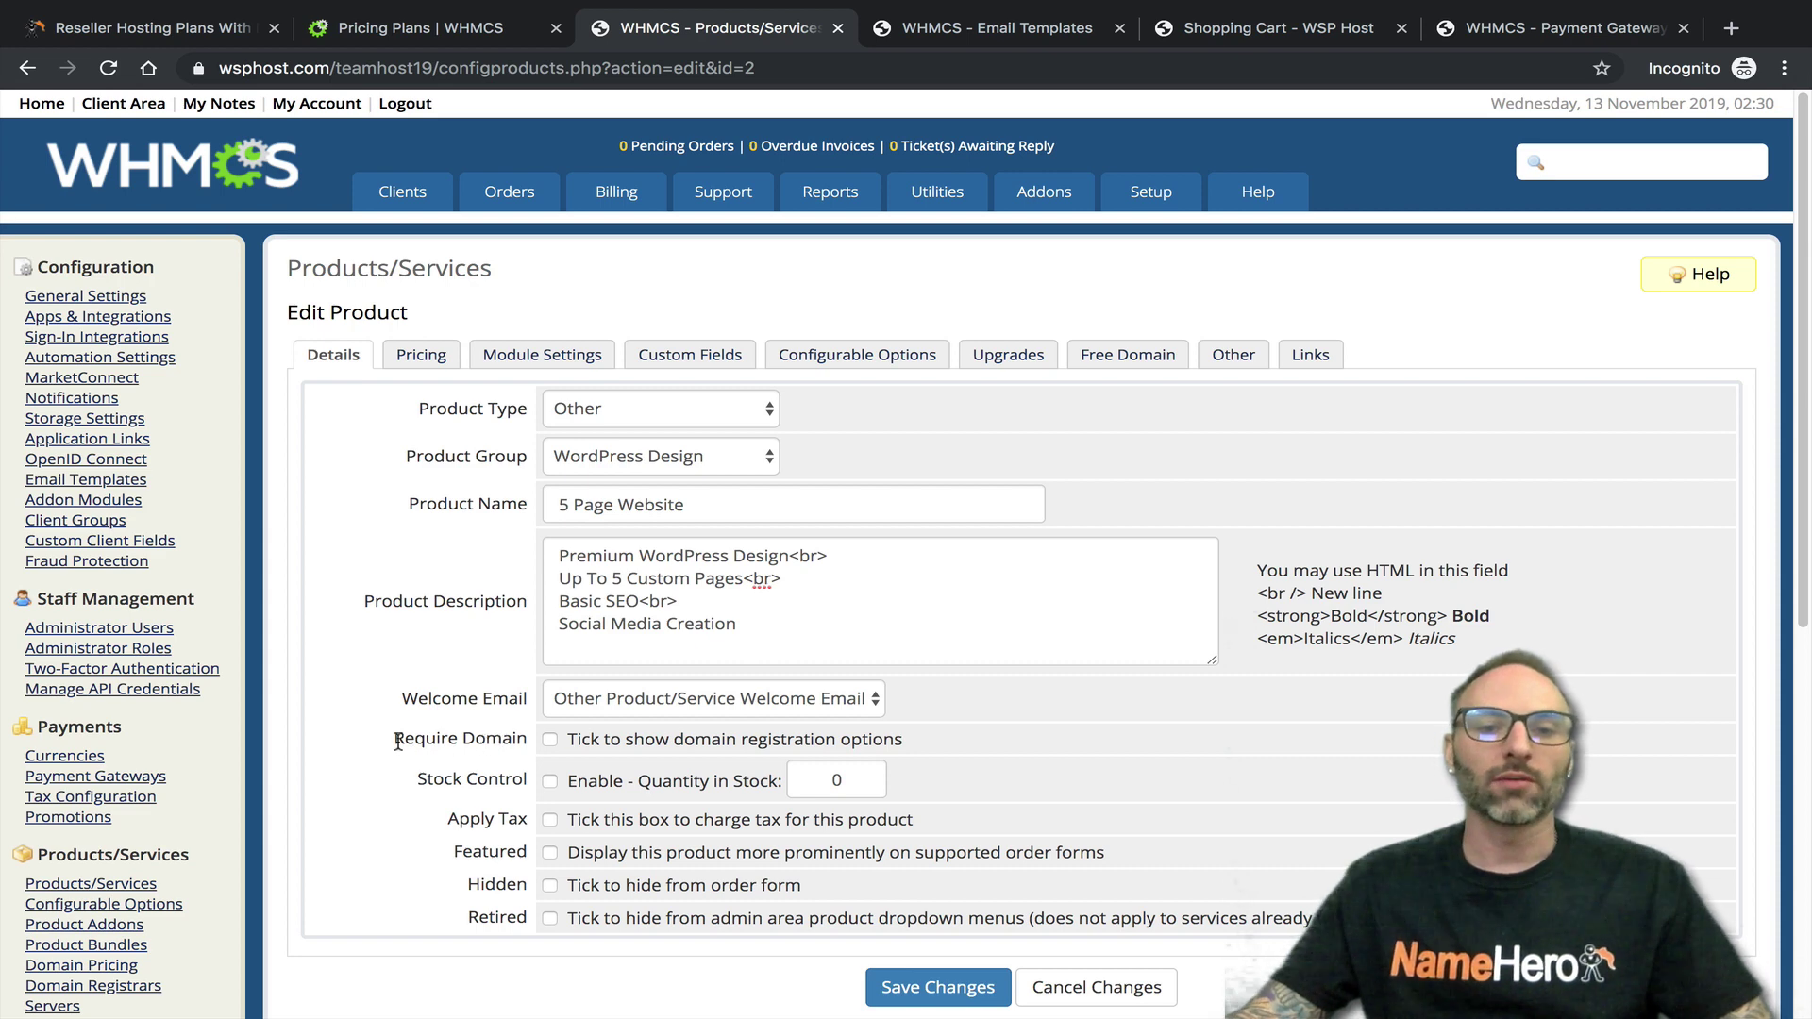
pyautogui.moveTo(397, 742); pyautogui.dragTo(499, 742)
pyautogui.click(510, 741)
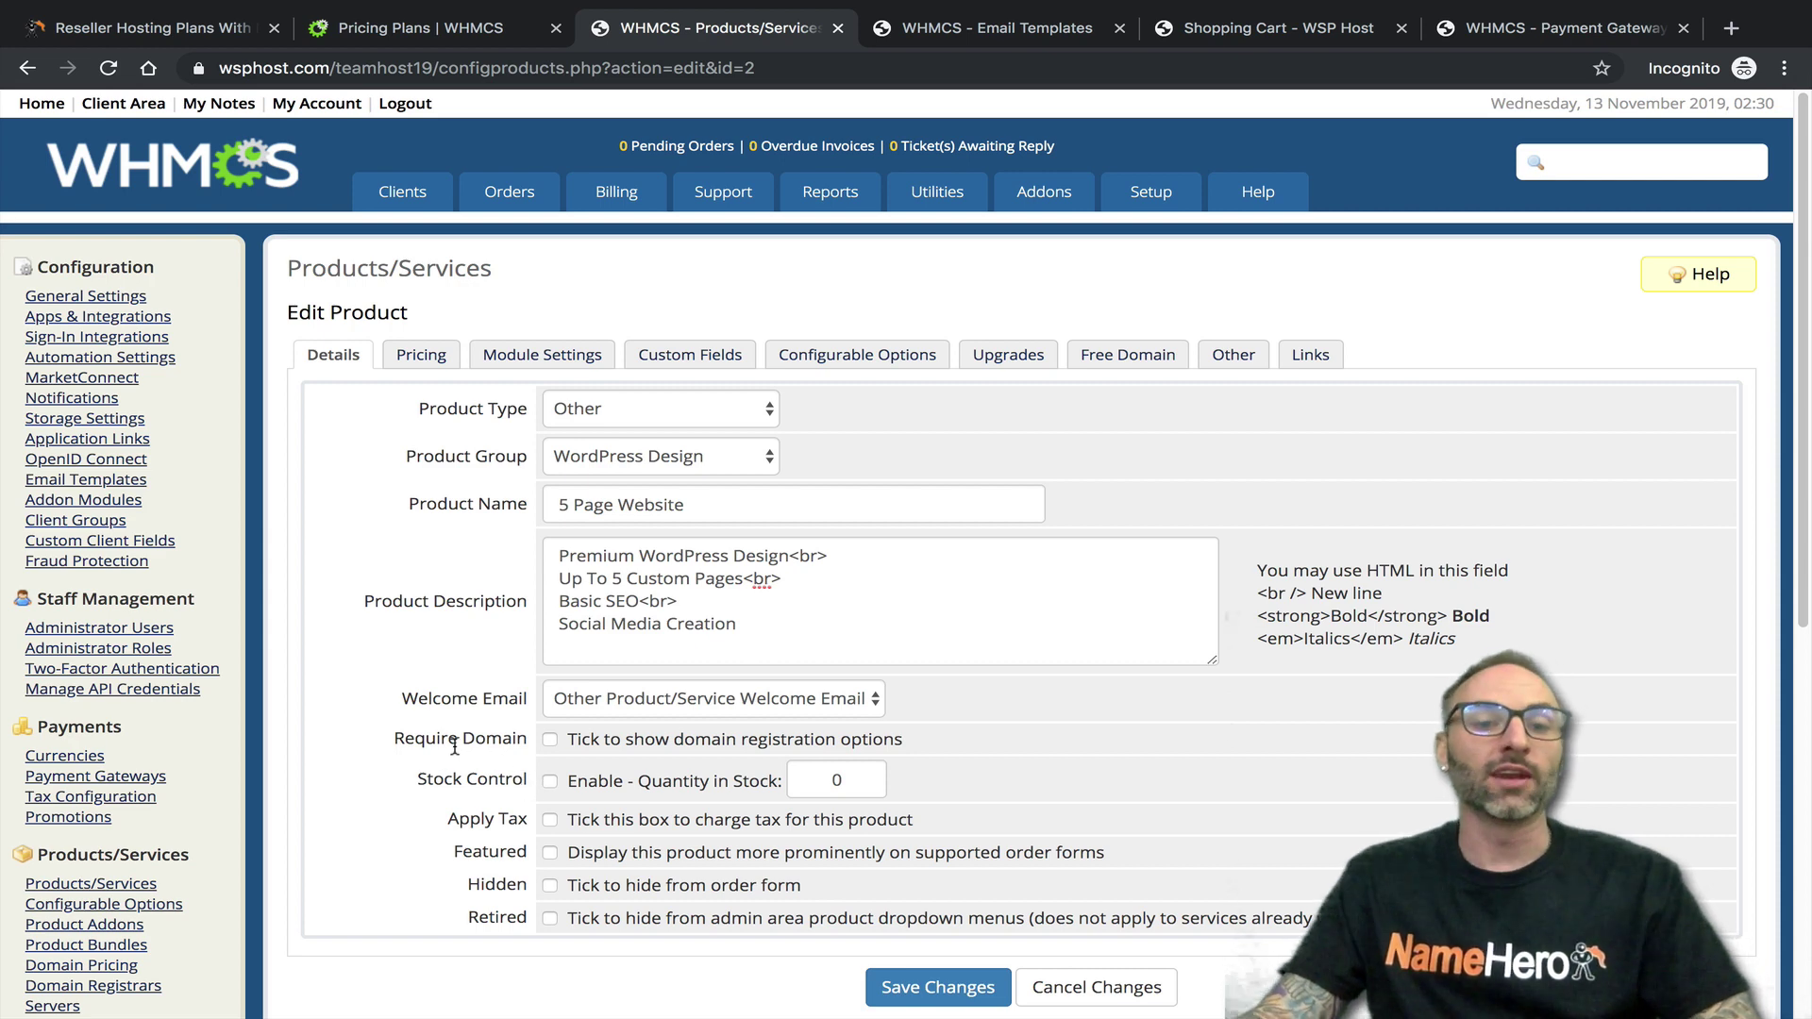
pyautogui.moveTo(395, 739); pyautogui.dragTo(531, 741)
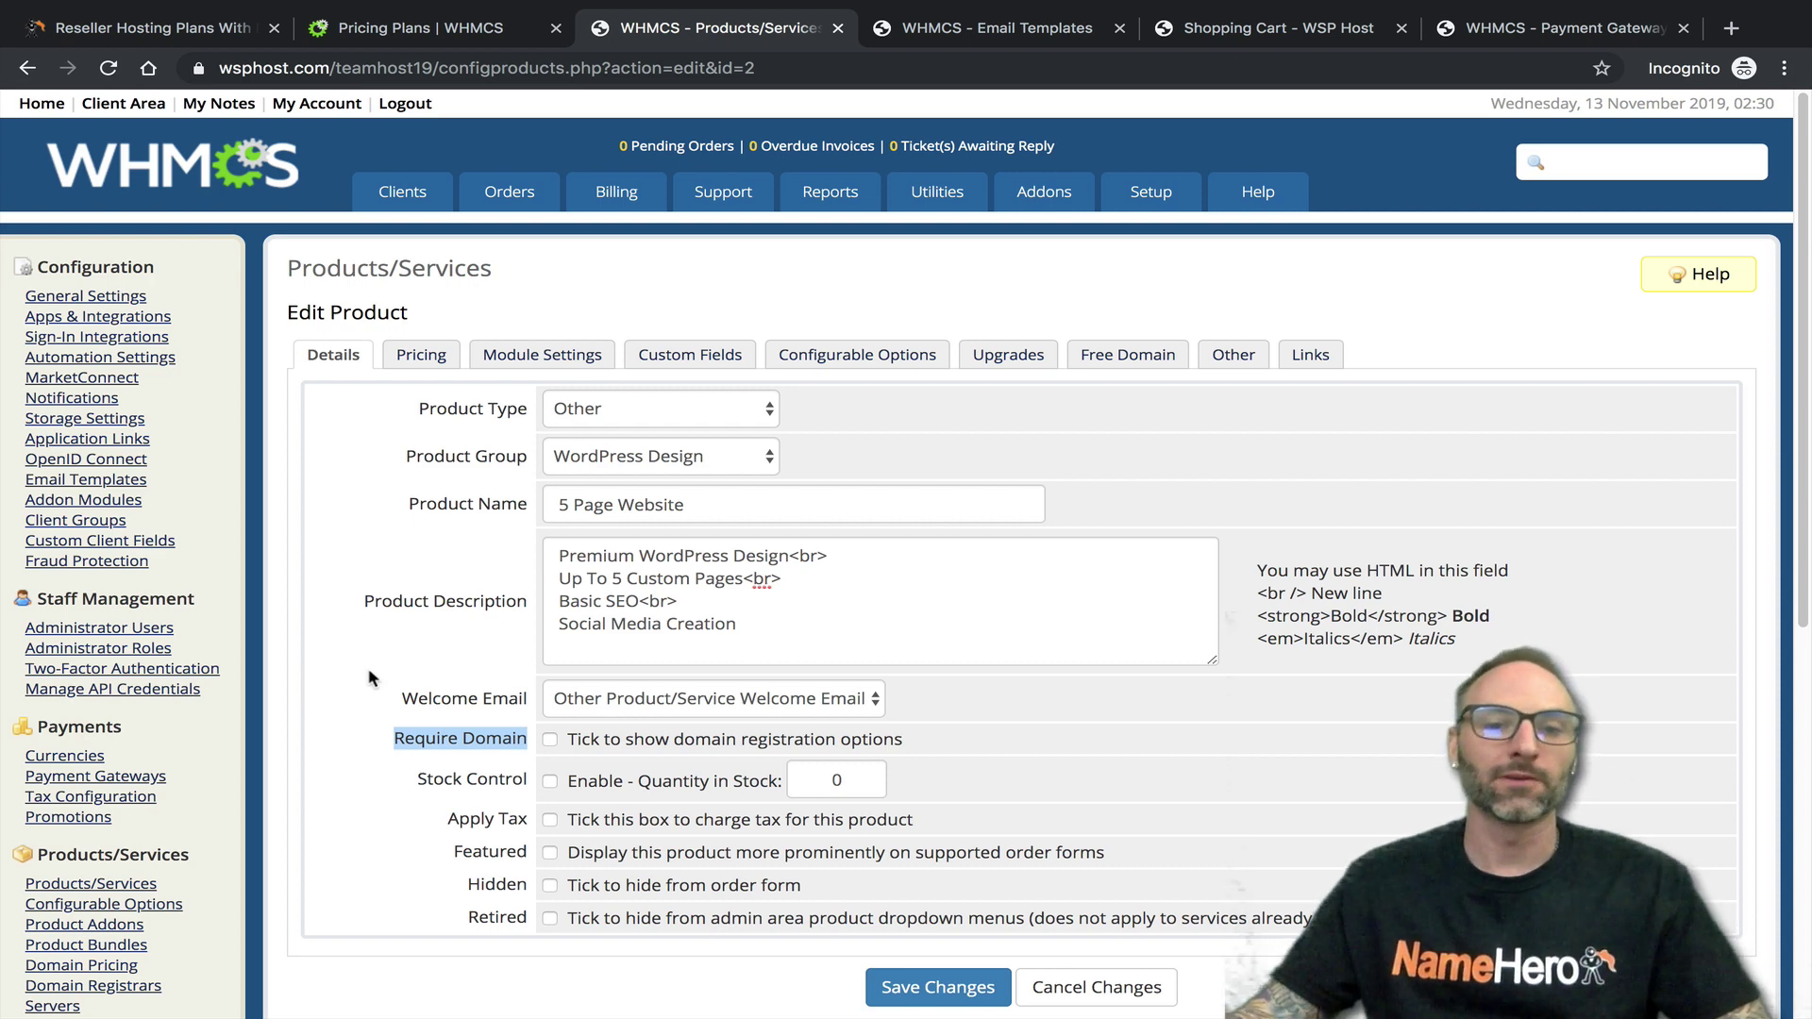
pyautogui.click(422, 774)
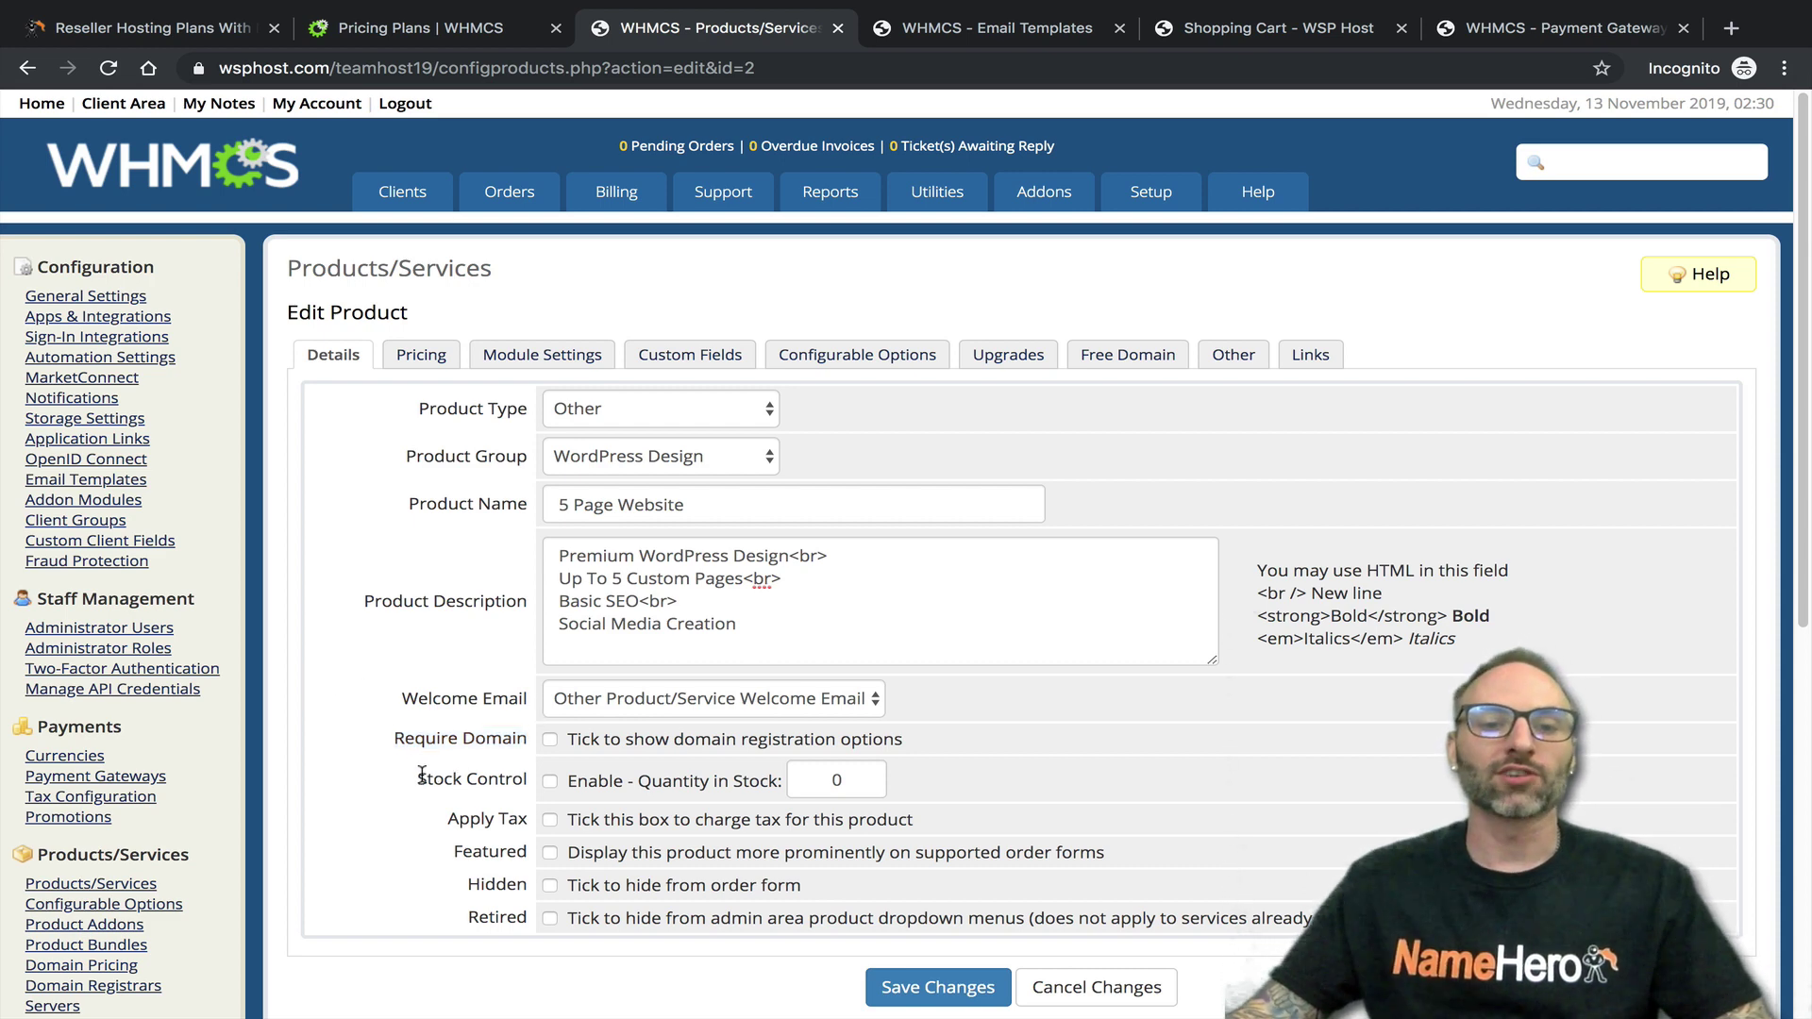
pyautogui.moveTo(520, 781); pyautogui.dragTo(406, 789)
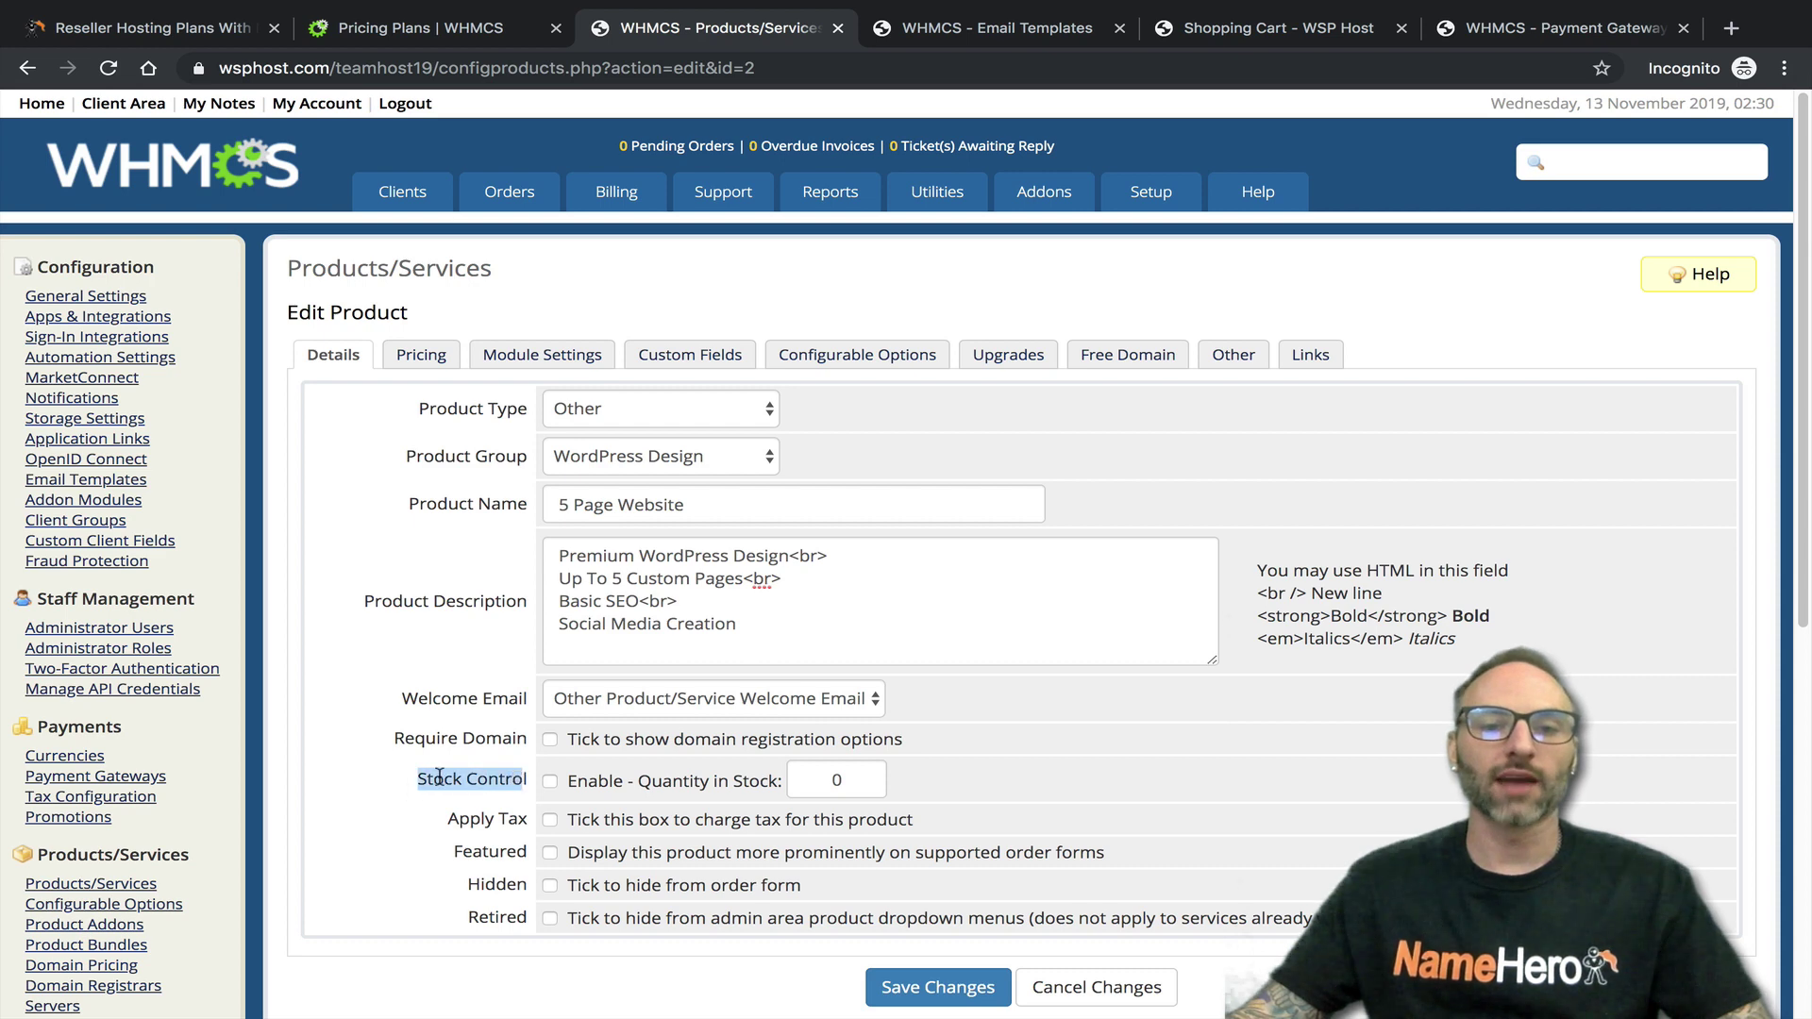
pyautogui.click(438, 779)
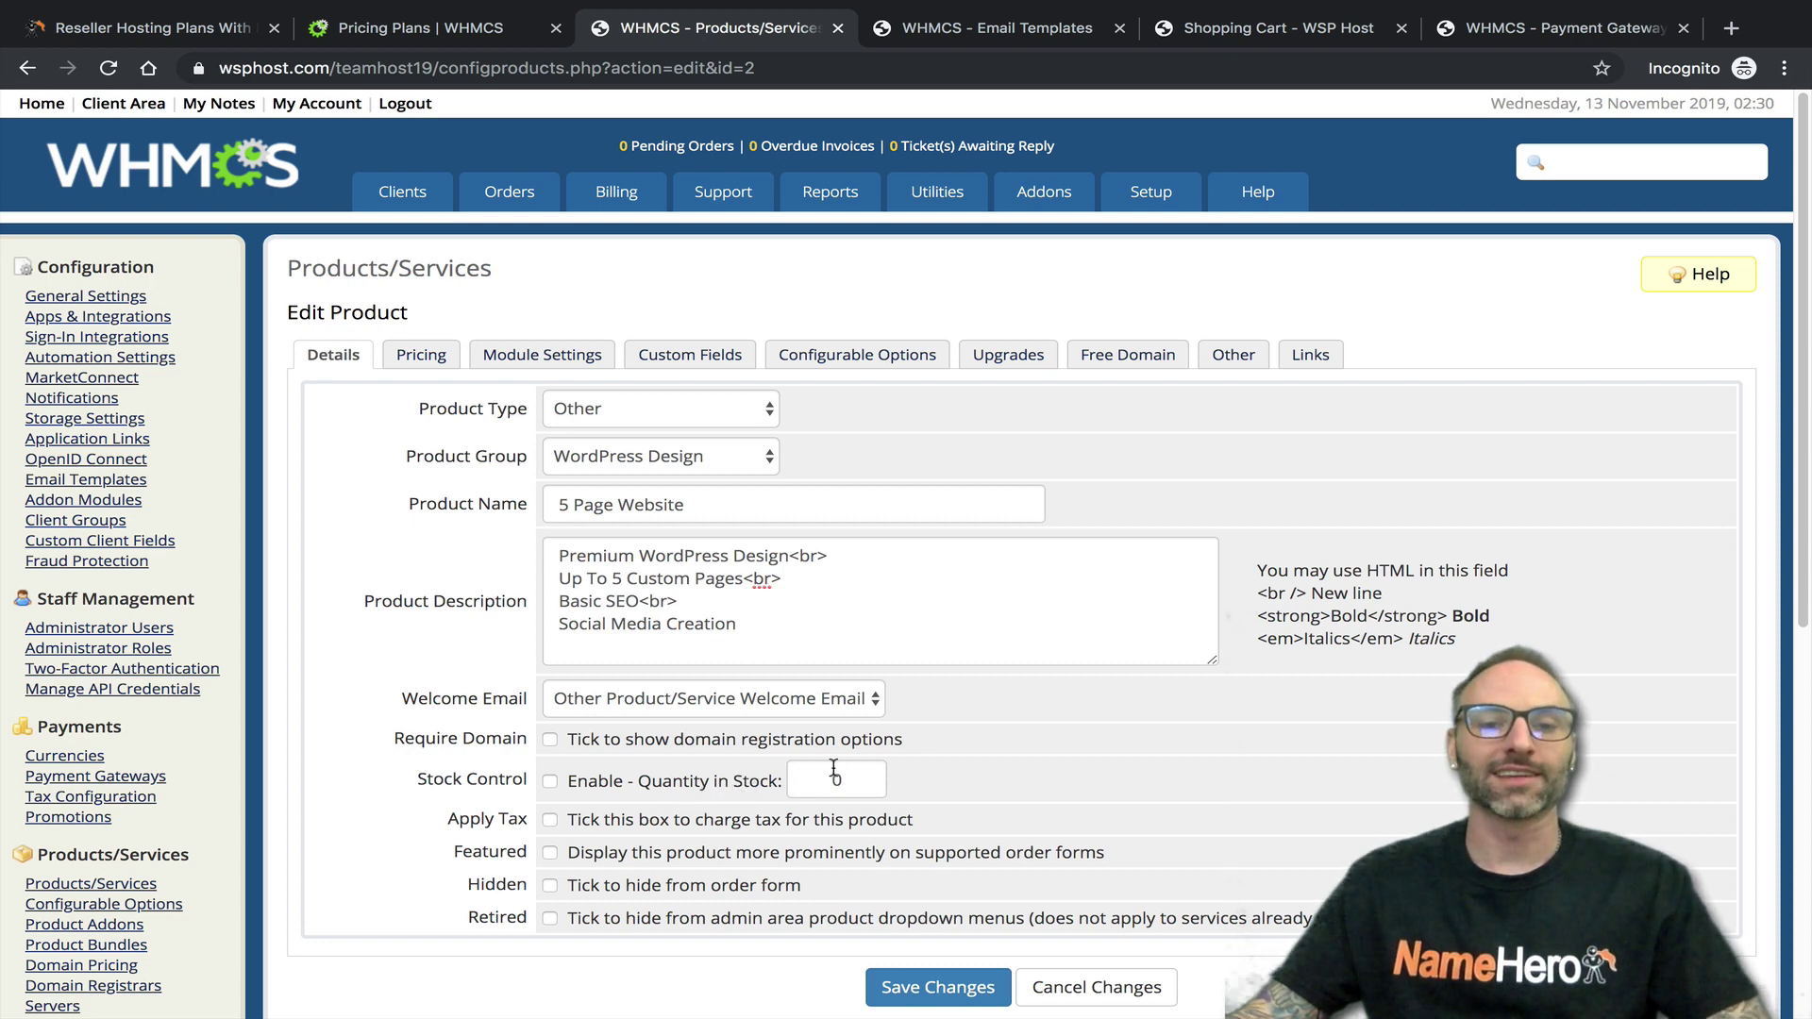
# Examine the Apply Tax, Featured and Retired options for the 5 Page Website product and save its details
pyautogui.moveTo(460, 818); pyautogui.dragTo(513, 815)
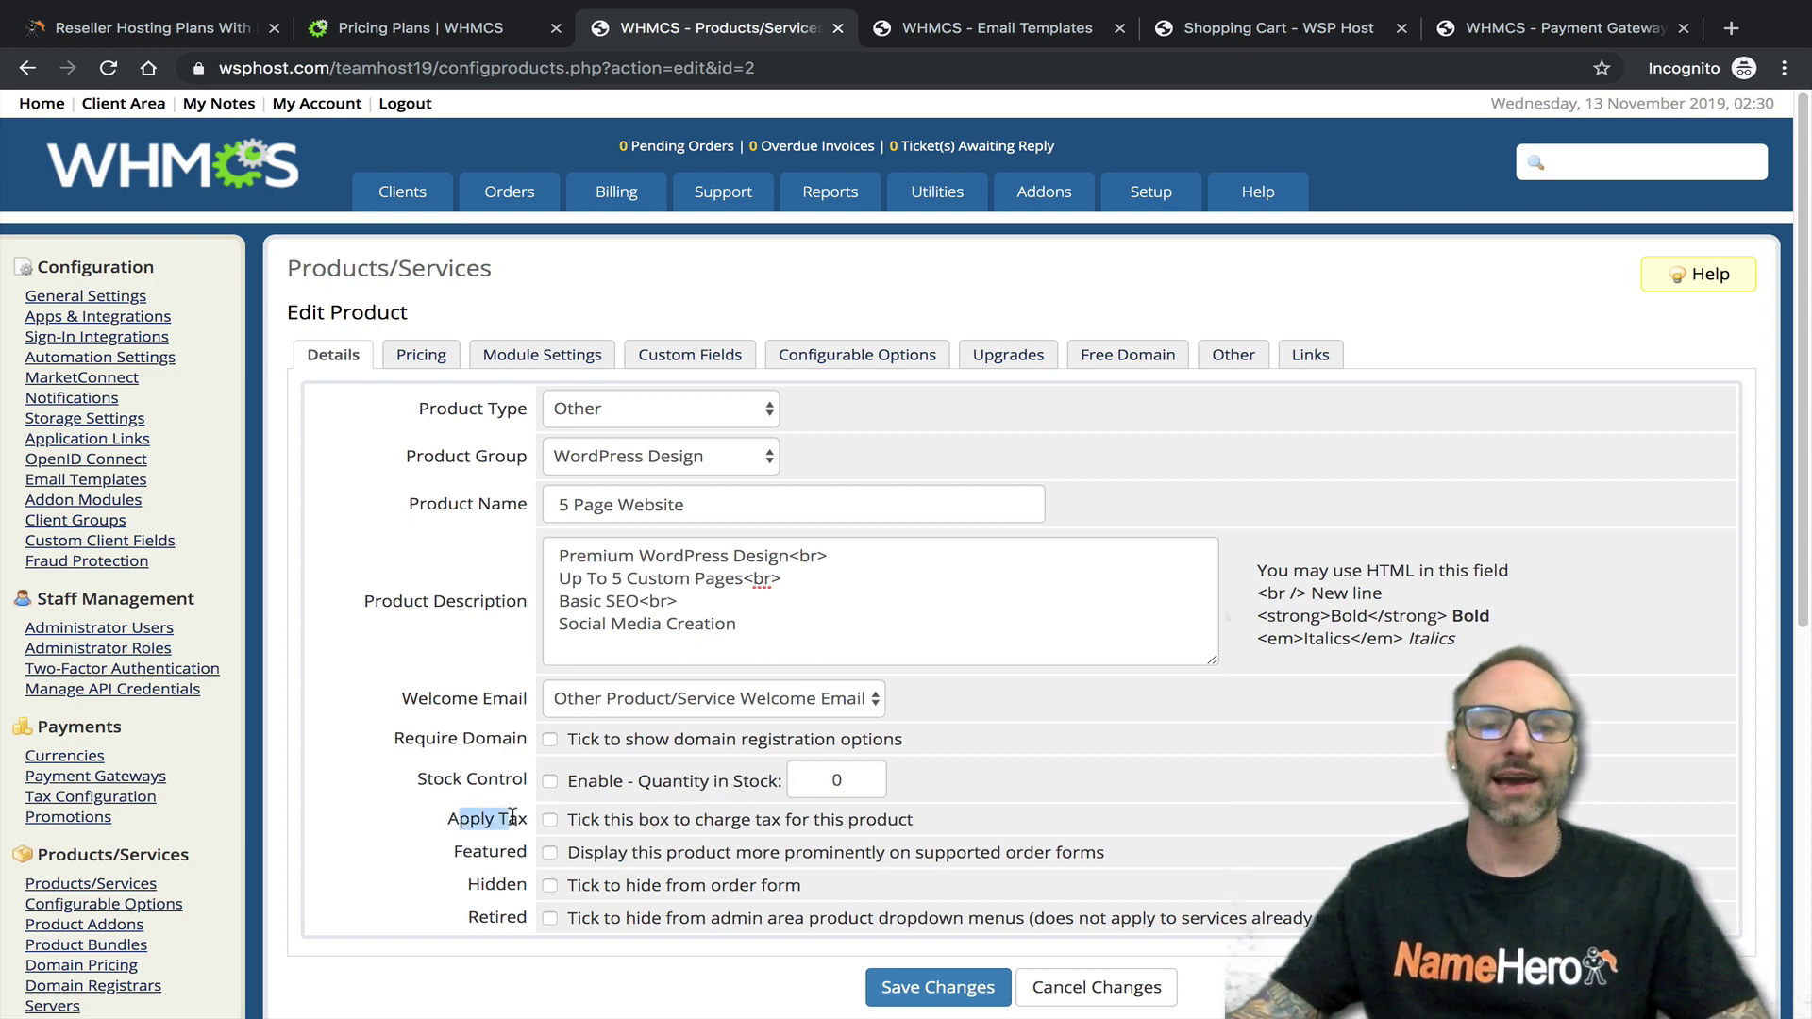
pyautogui.click(516, 816)
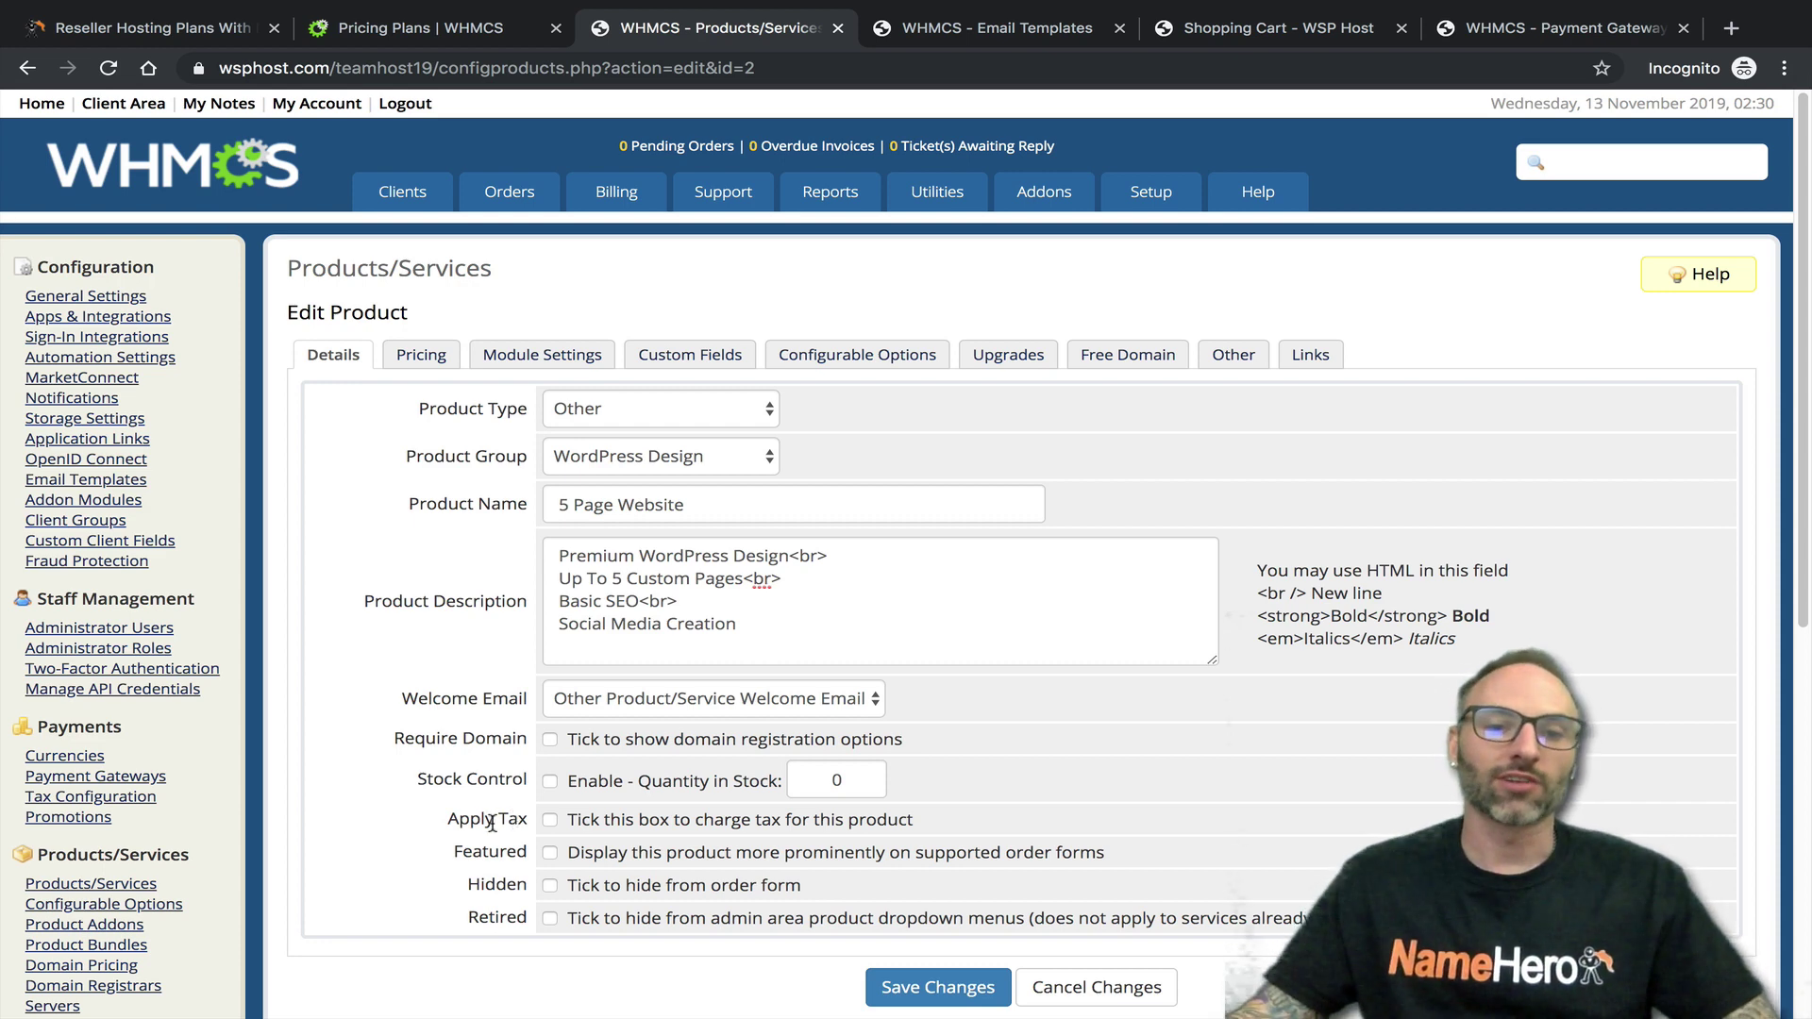
pyautogui.moveTo(529, 819); pyautogui.dragTo(456, 820)
pyautogui.click(455, 822)
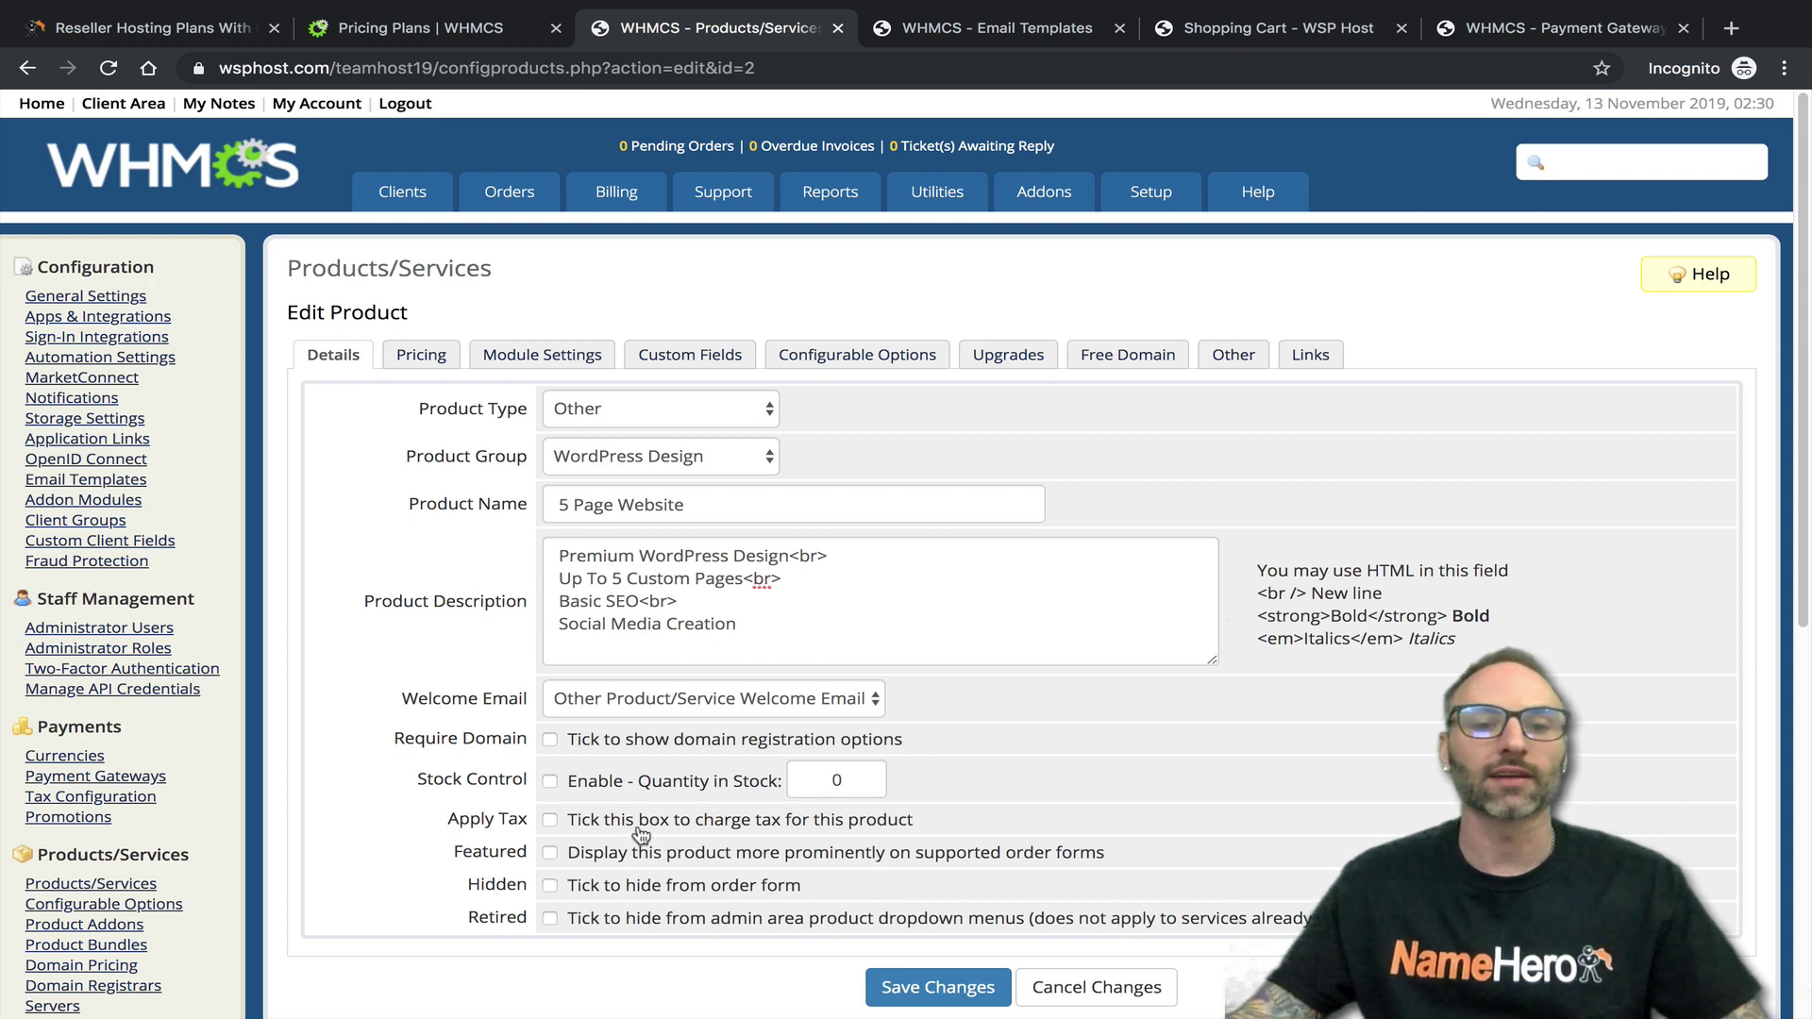
pyautogui.moveTo(455, 846); pyautogui.dragTo(526, 852)
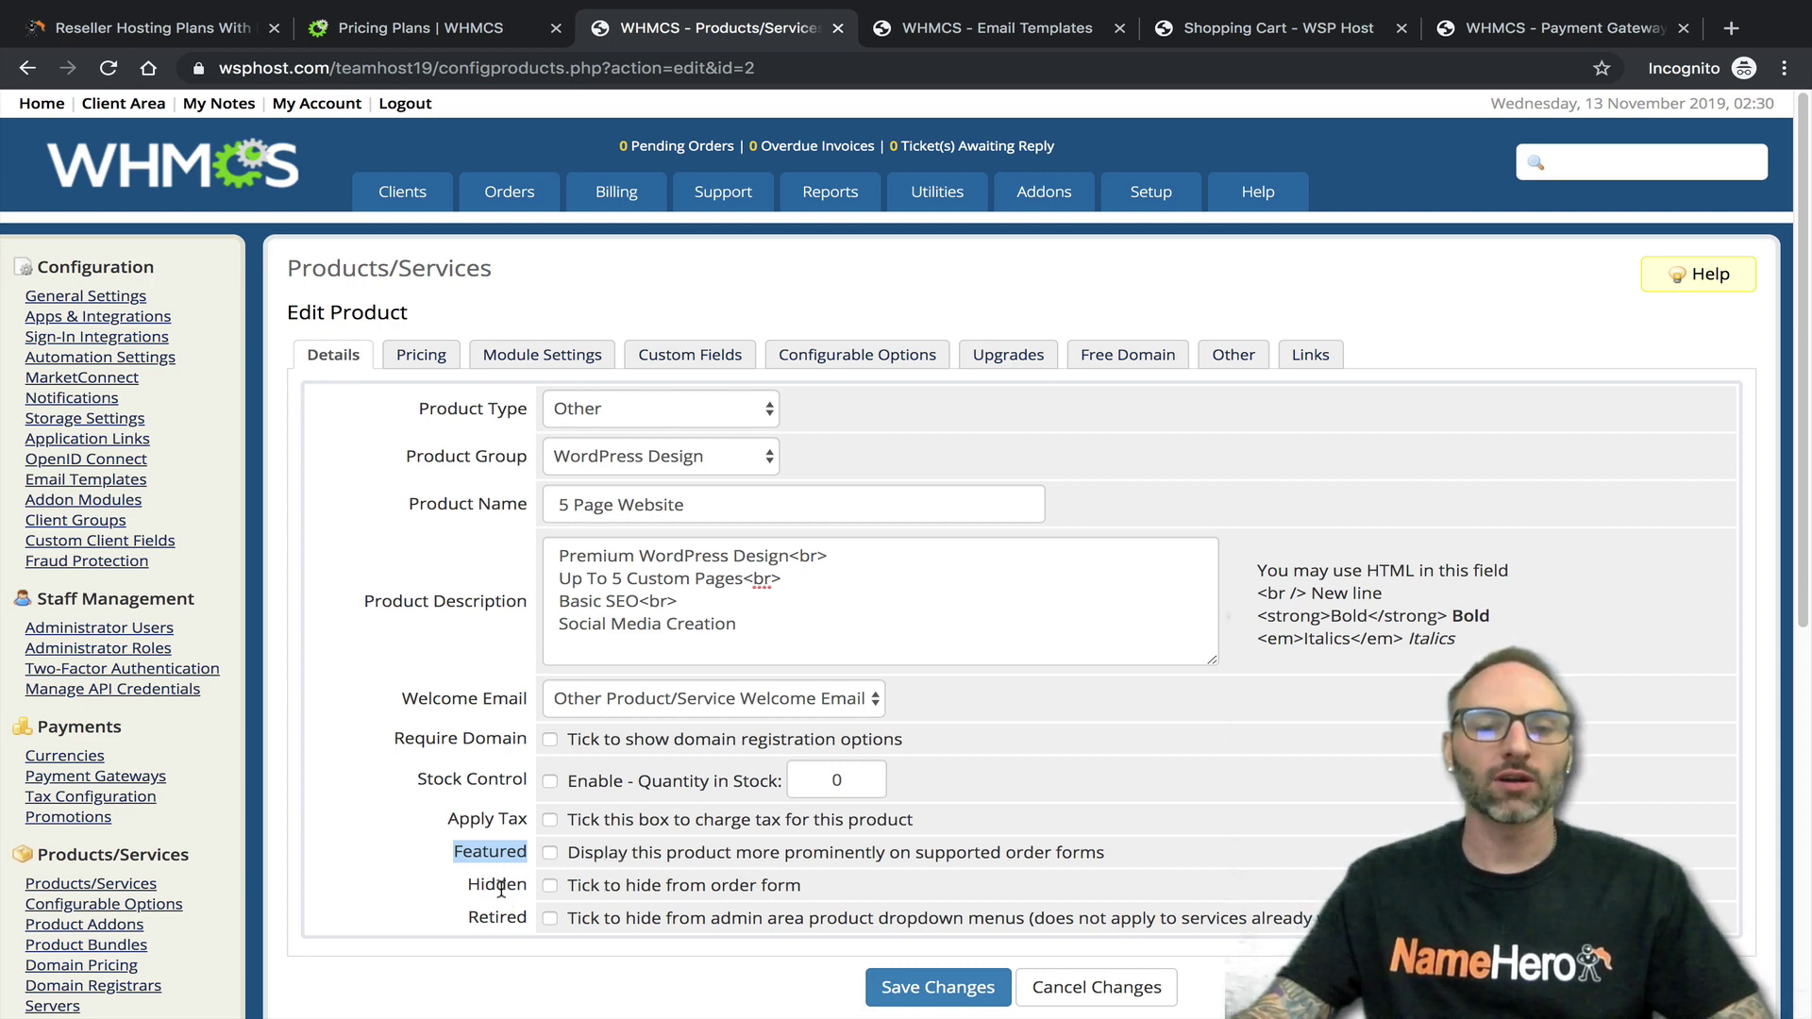
pyautogui.moveTo(468, 917); pyautogui.dragTo(510, 915)
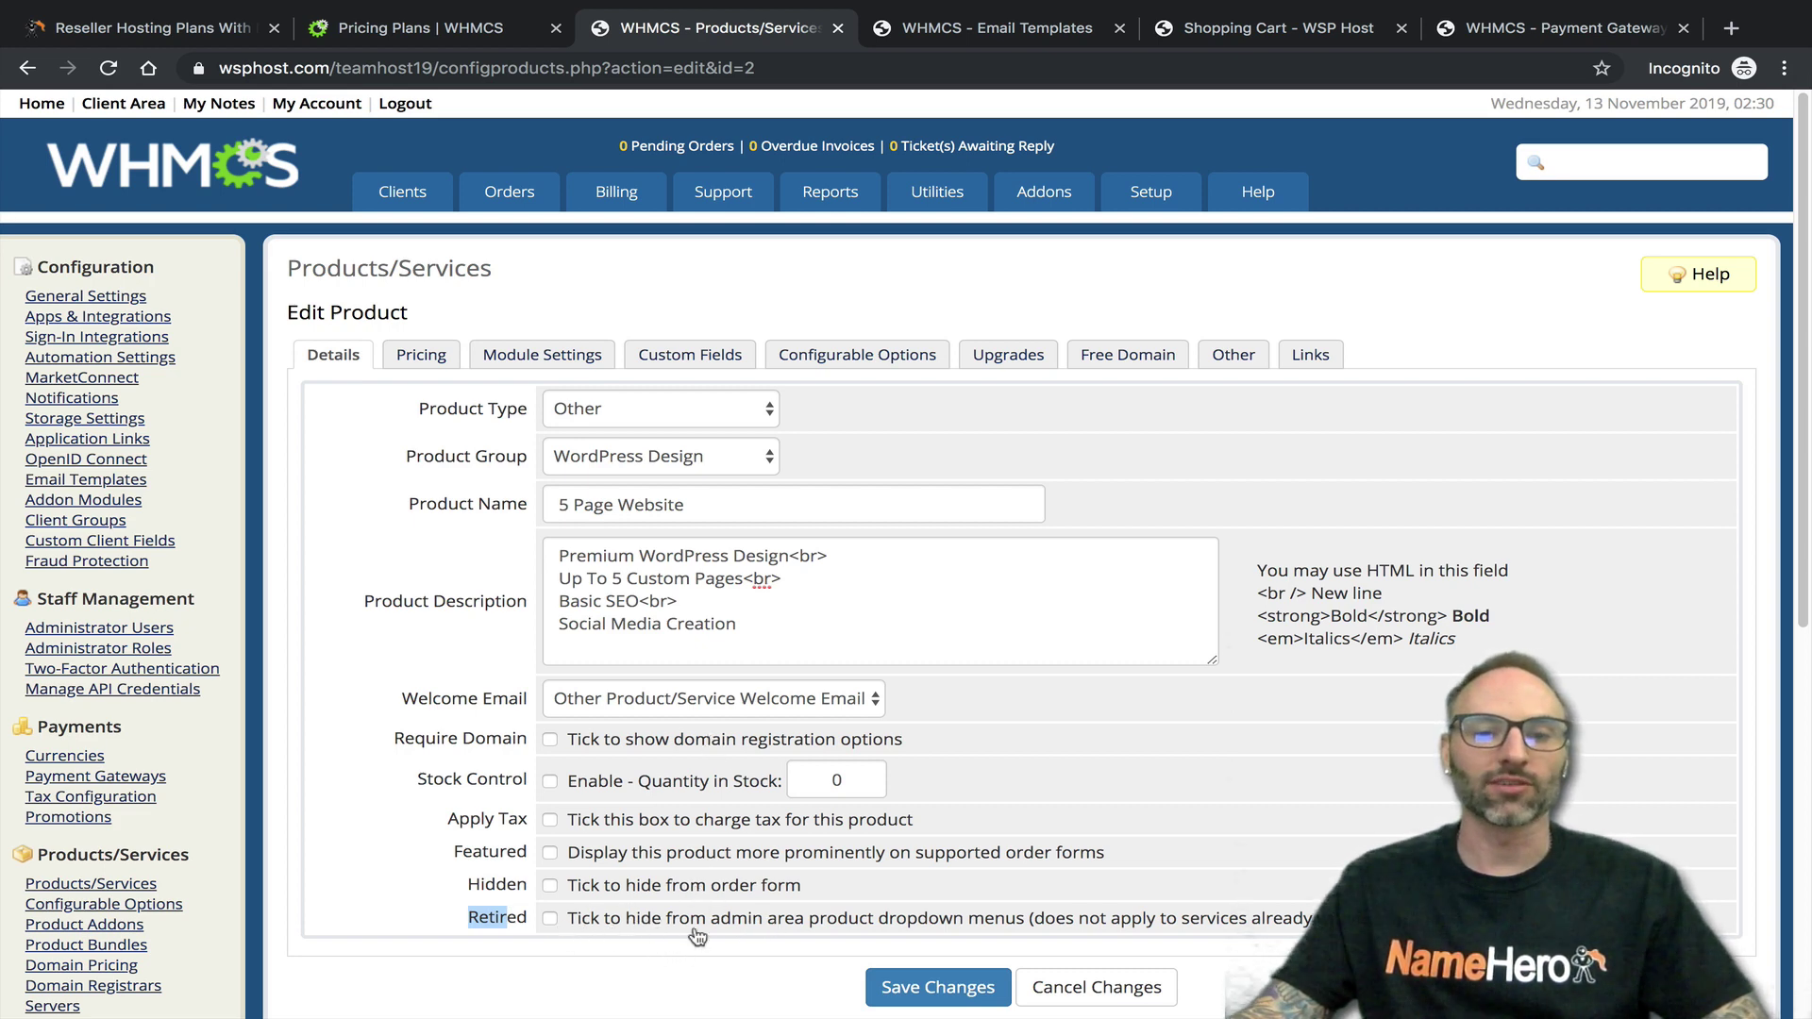
pyautogui.click(946, 987)
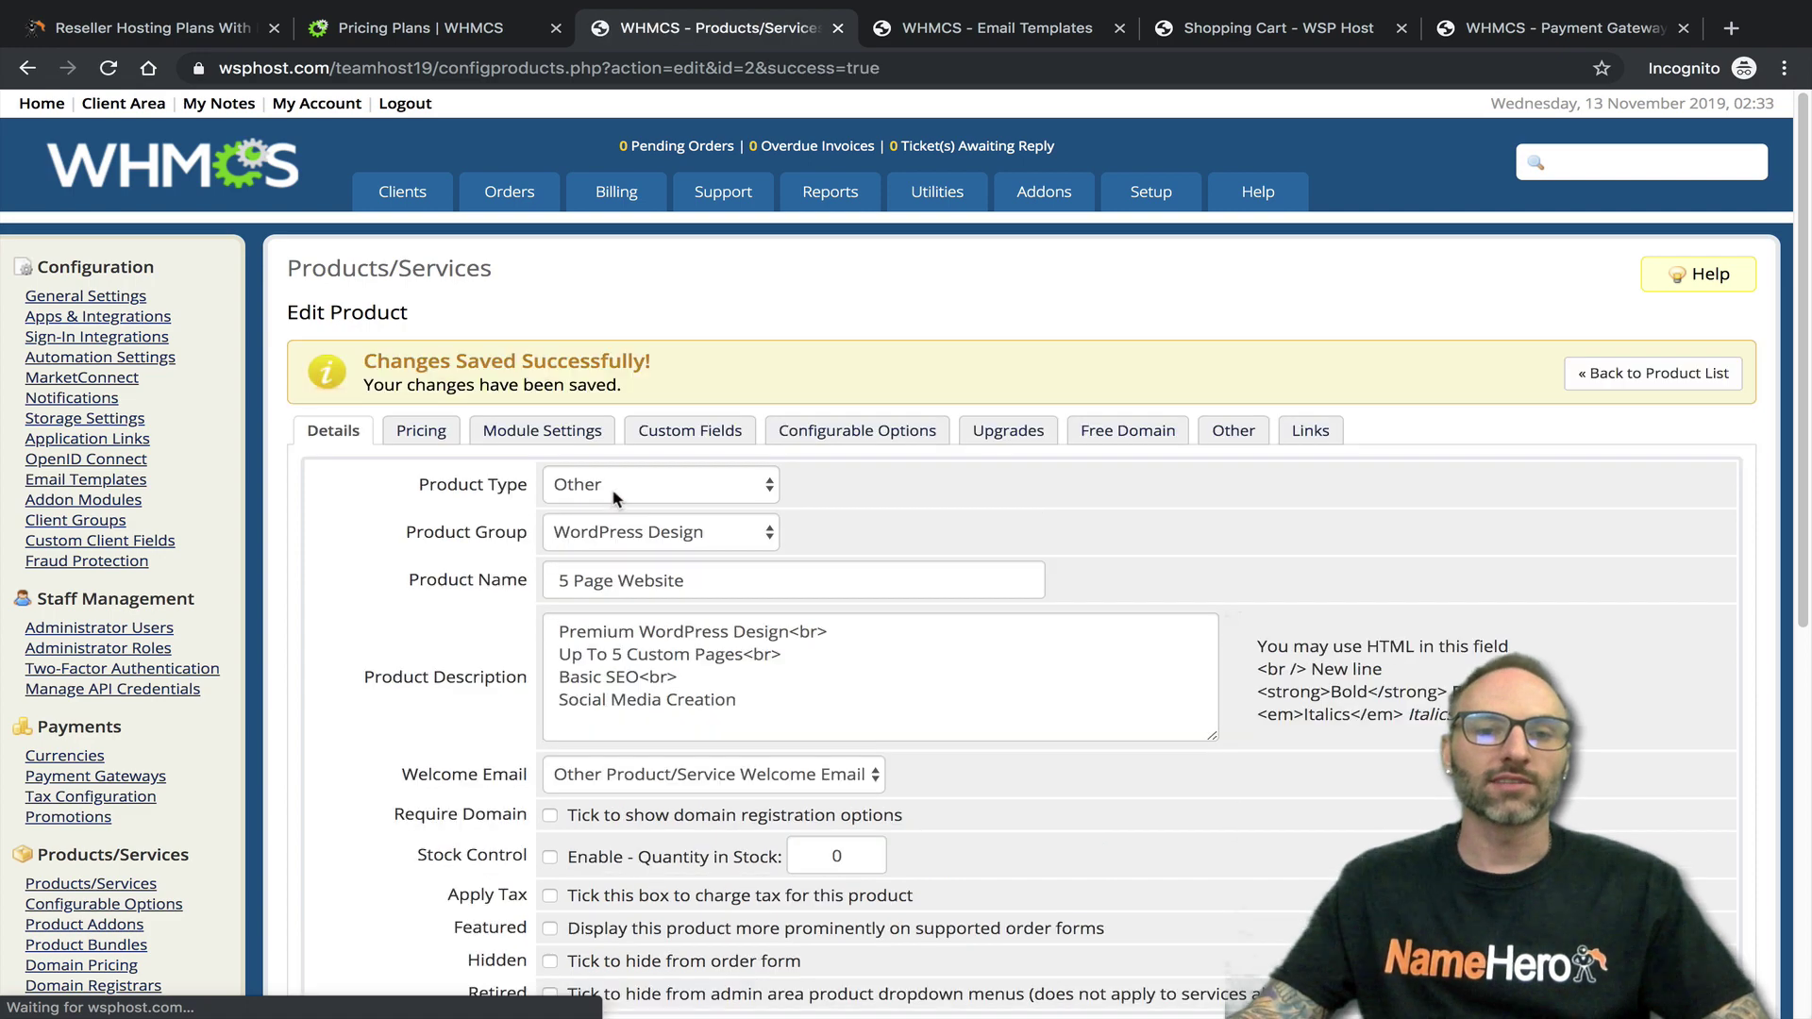
# Compare the One Time and Recurring payment types in the product's pricing and set the payment type to One Time
pyautogui.scroll(-3, 415, 505)
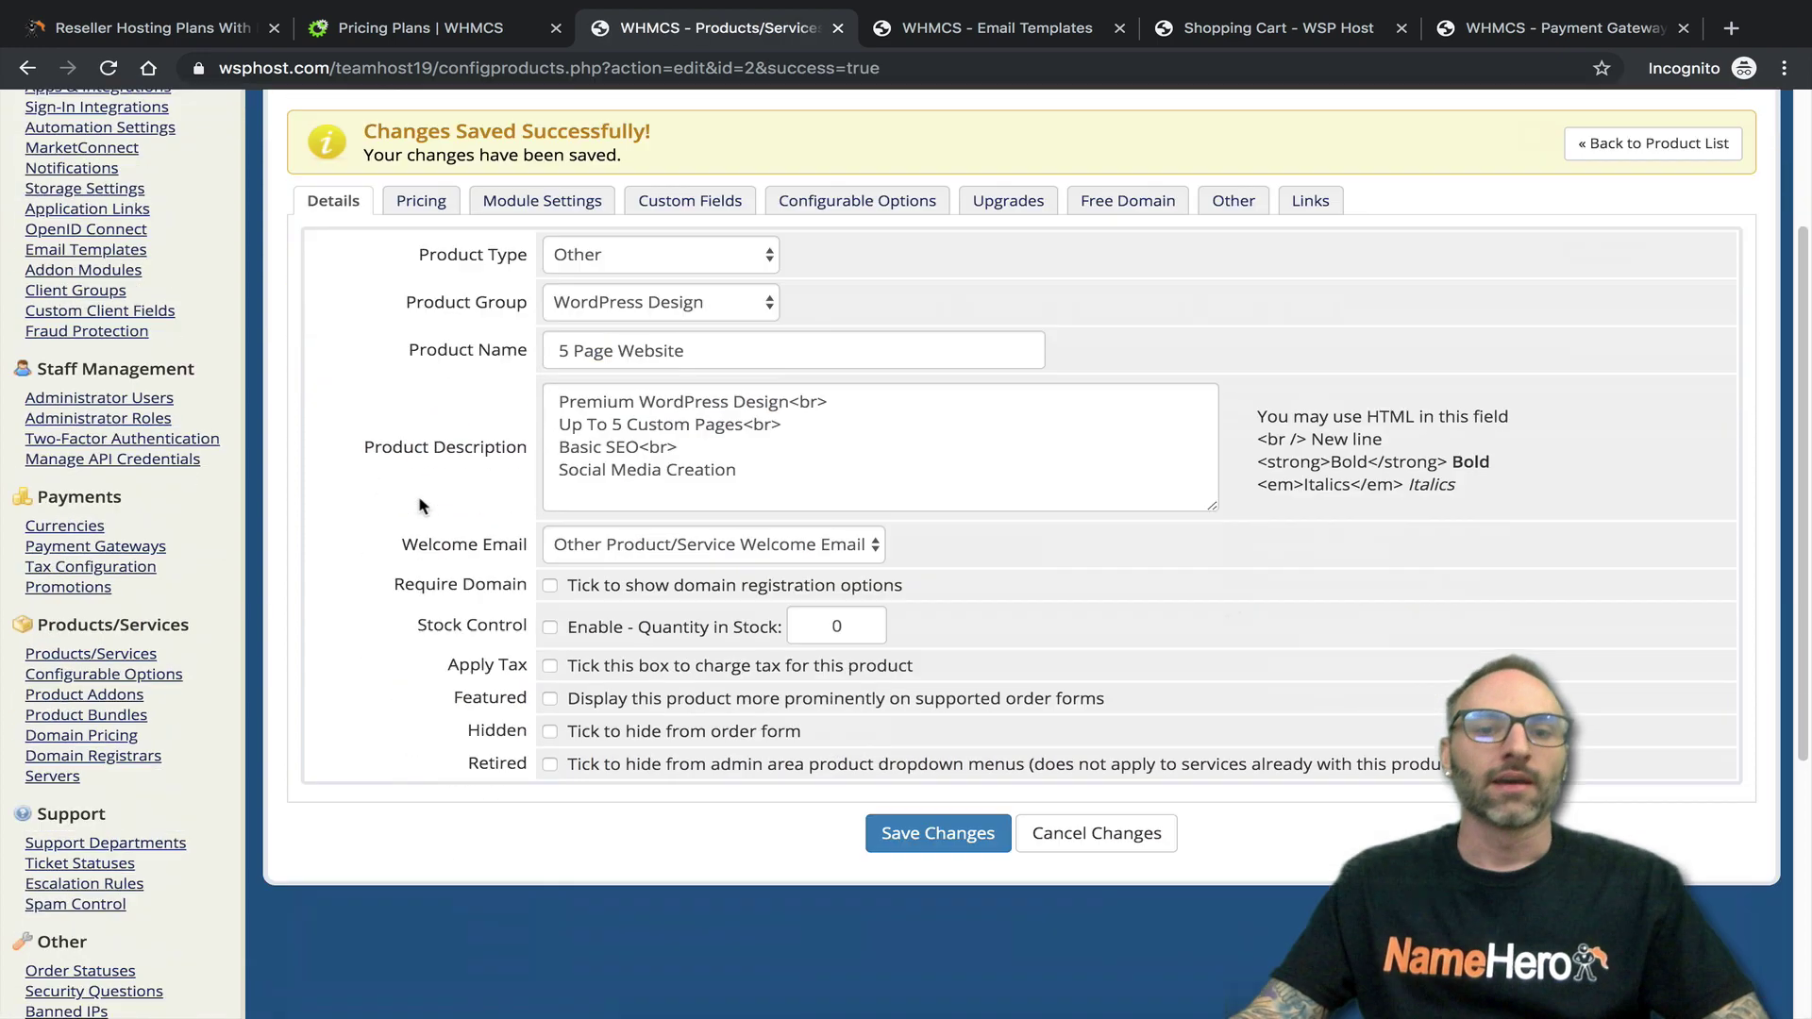
pyautogui.click(425, 215)
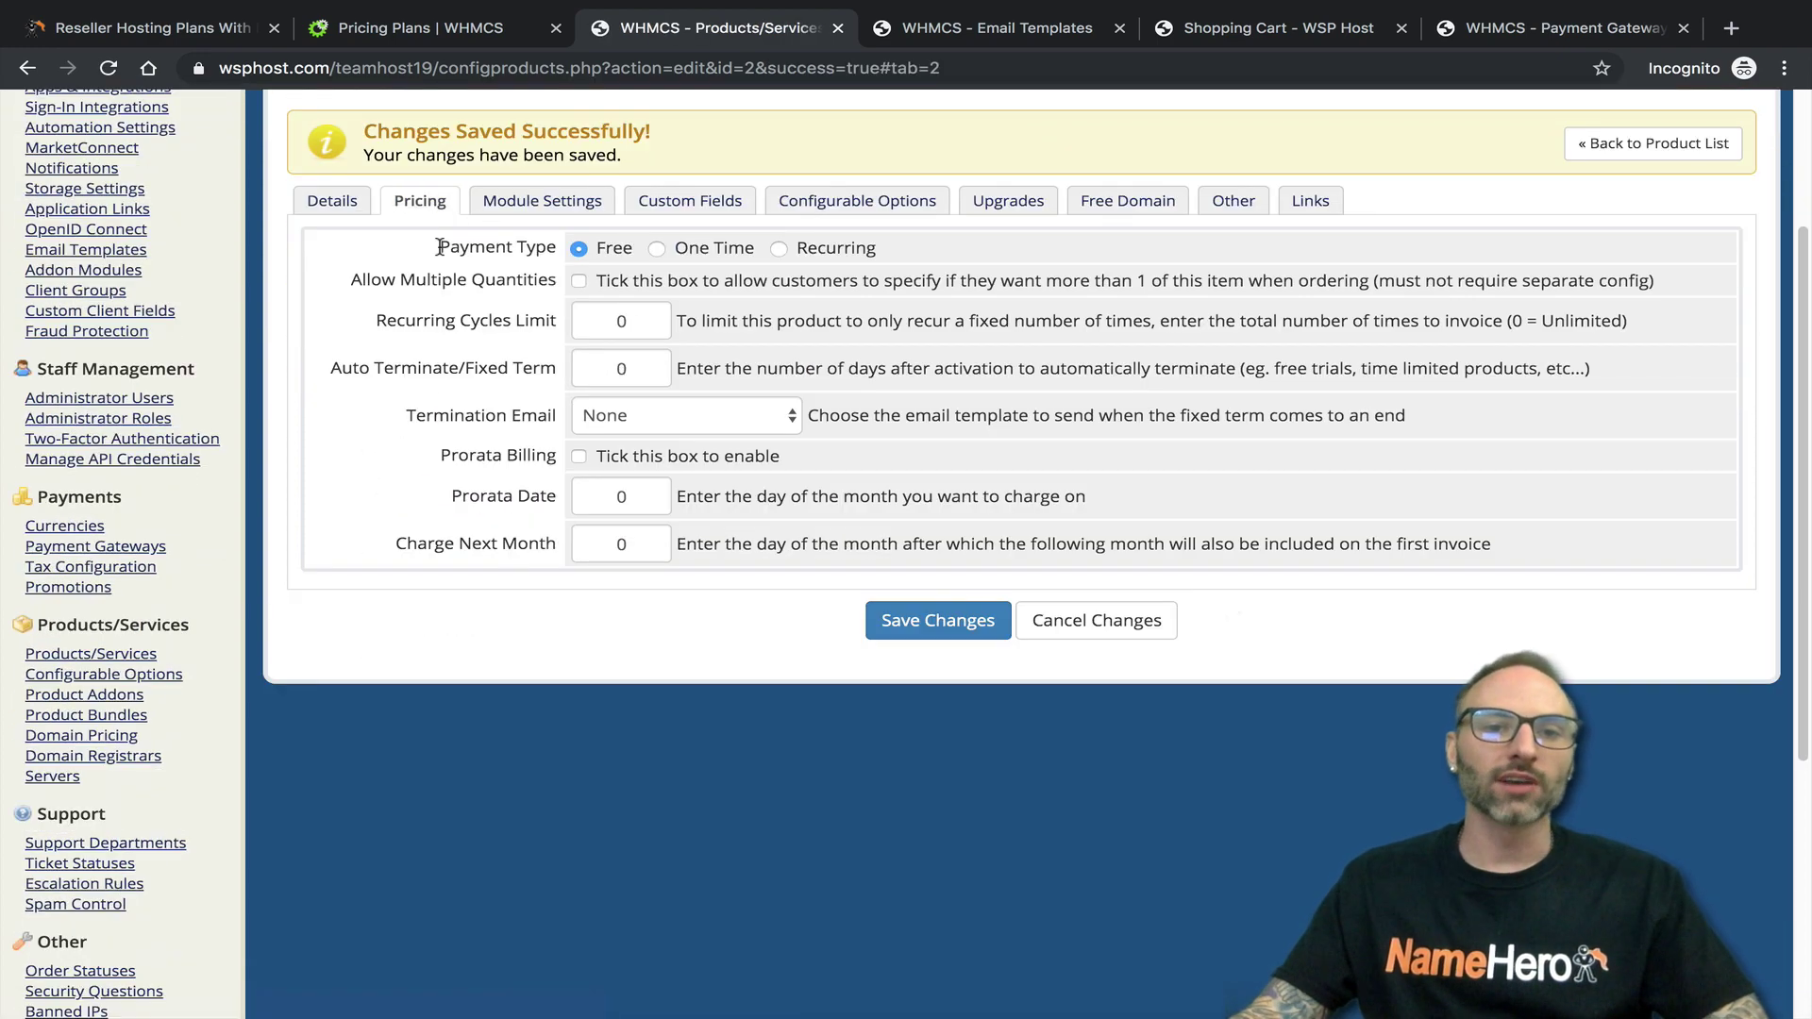
pyautogui.moveTo(439, 247); pyautogui.dragTo(553, 244)
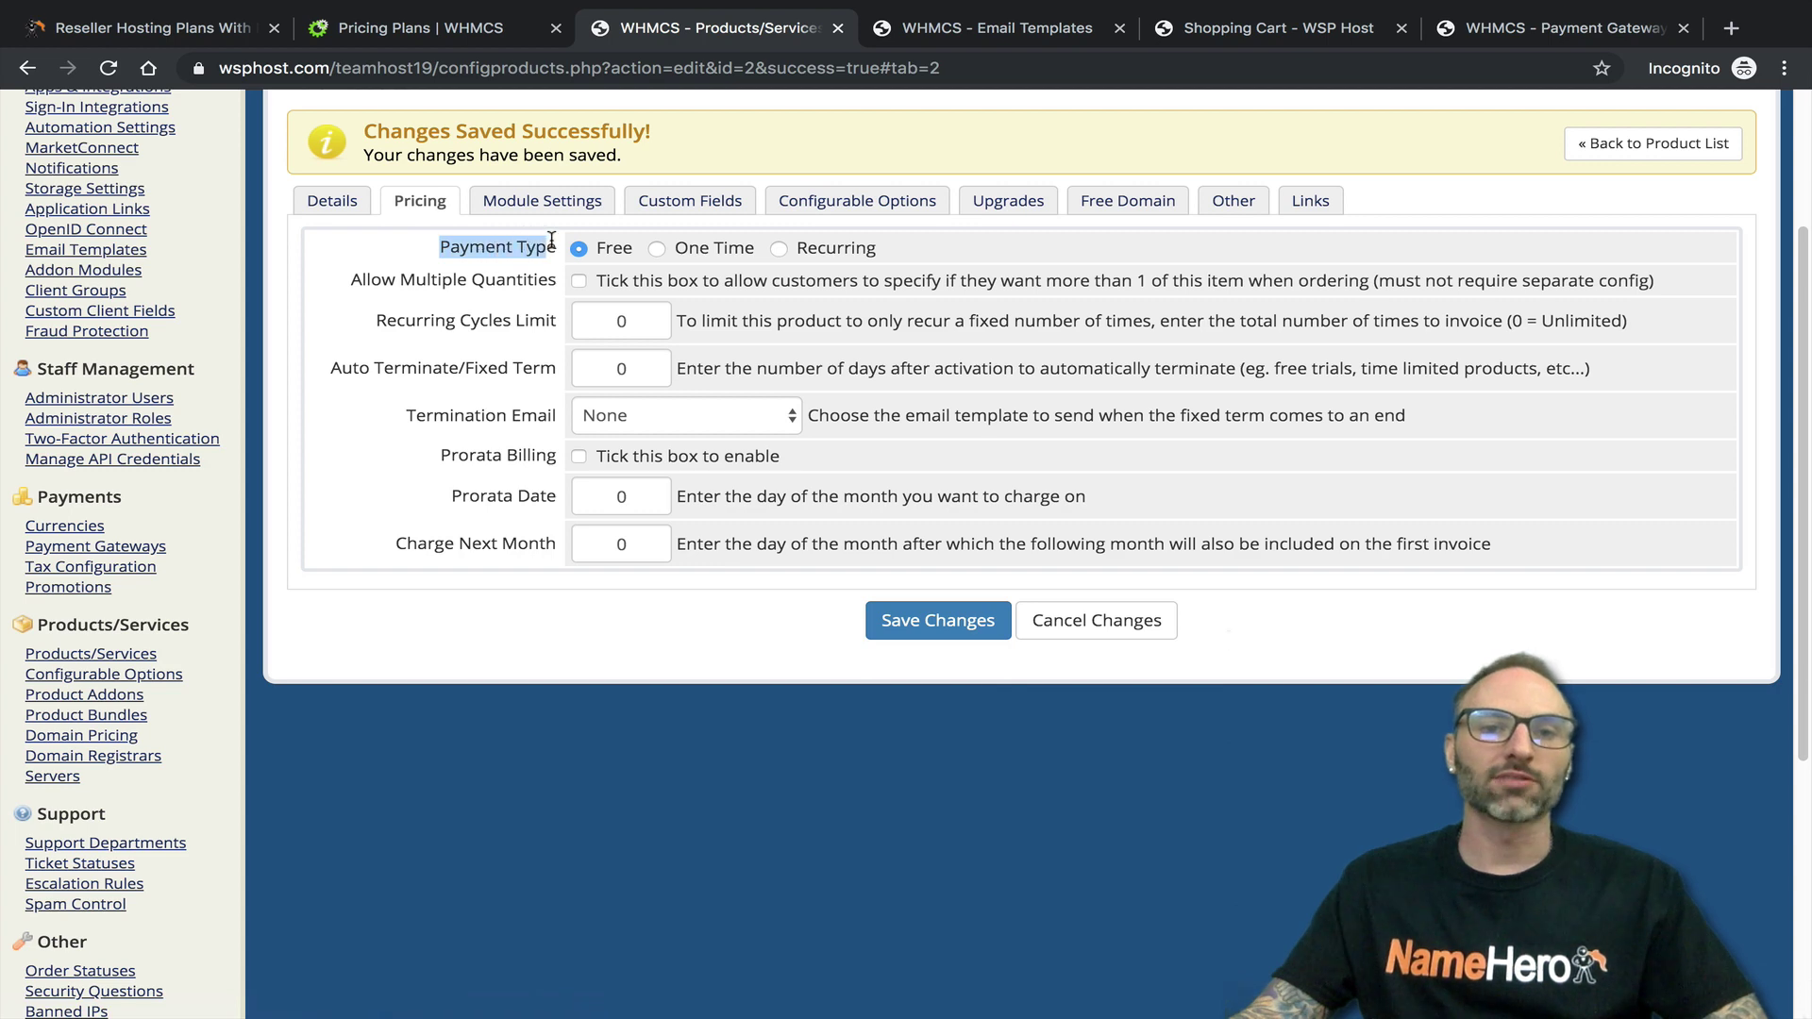
pyautogui.click(657, 249)
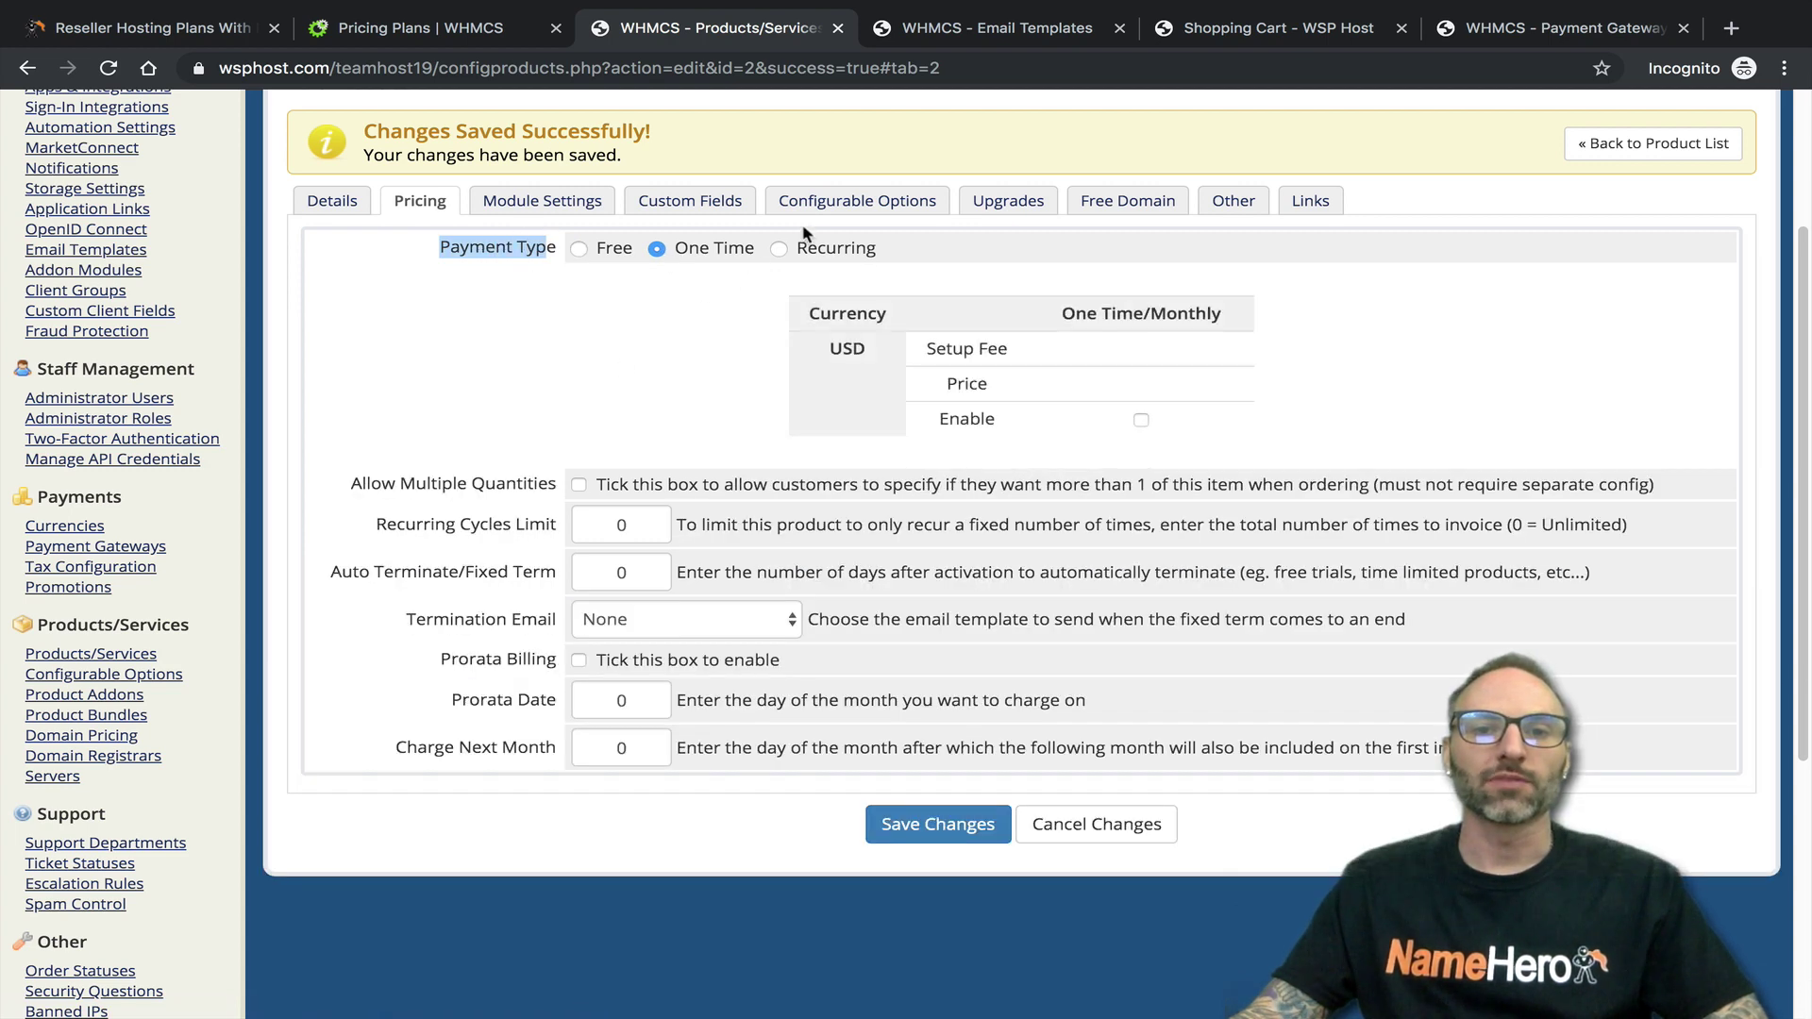
pyautogui.click(779, 249)
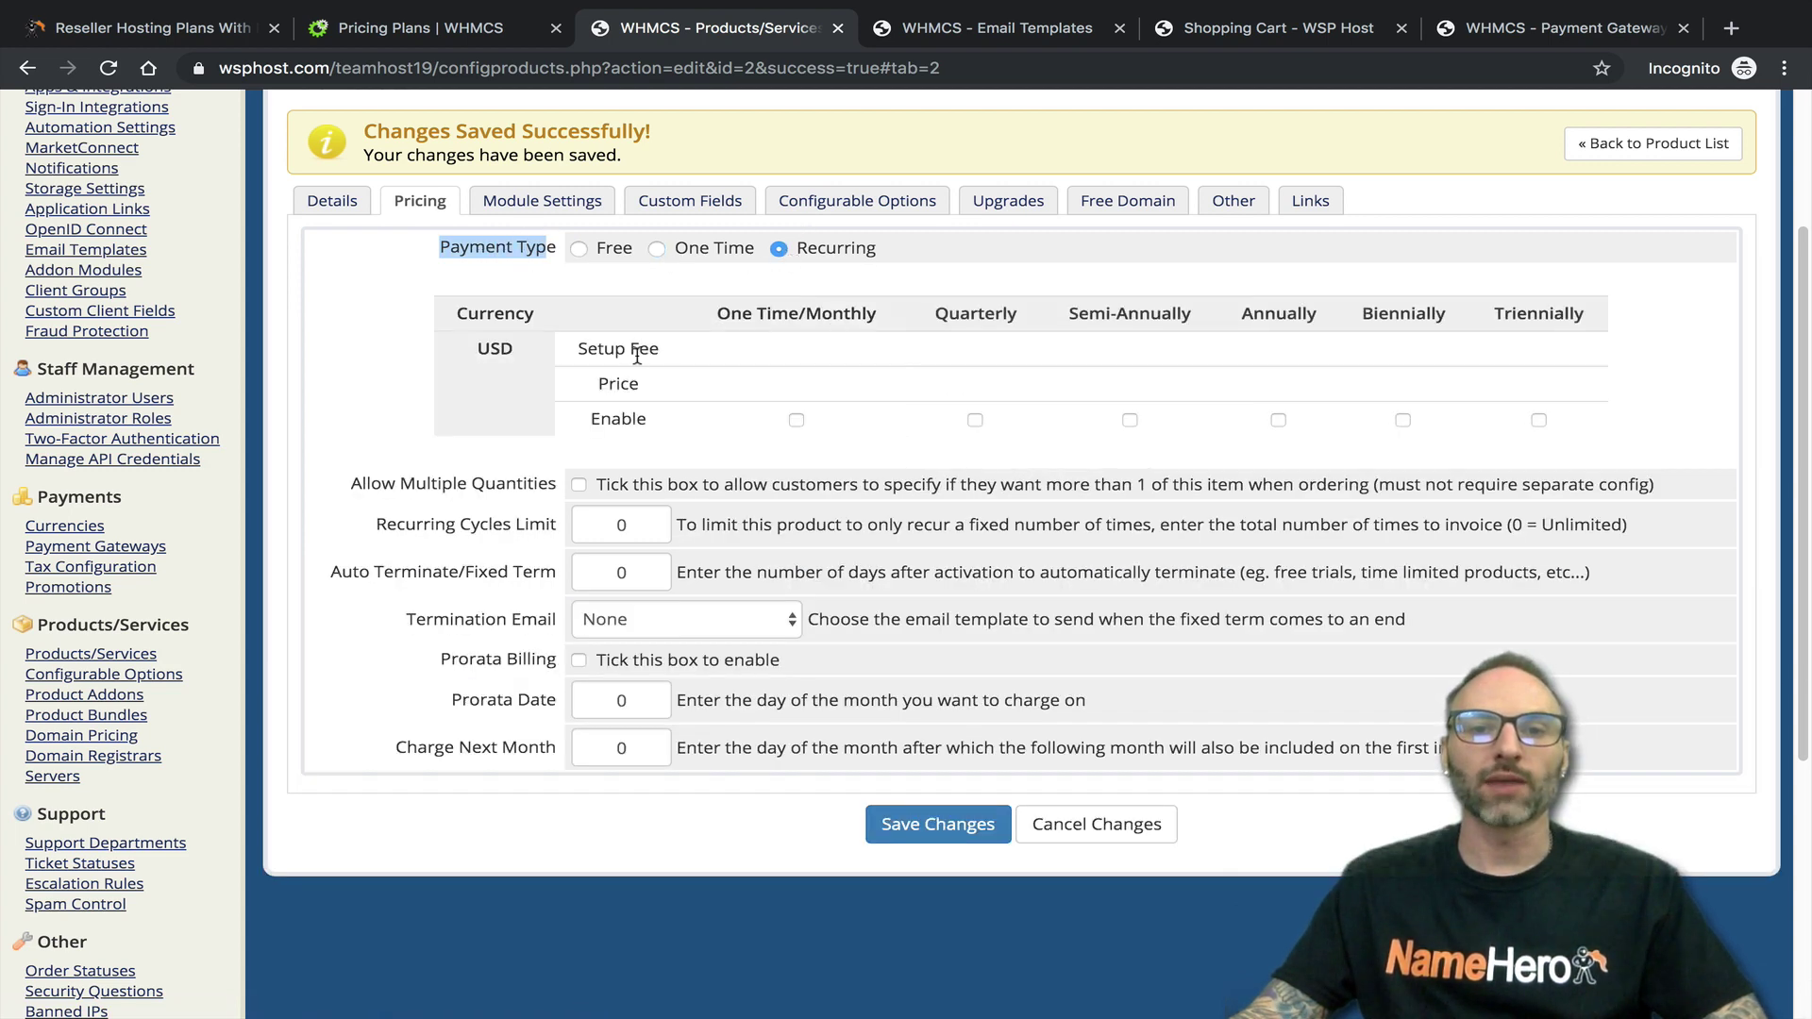
pyautogui.click(658, 250)
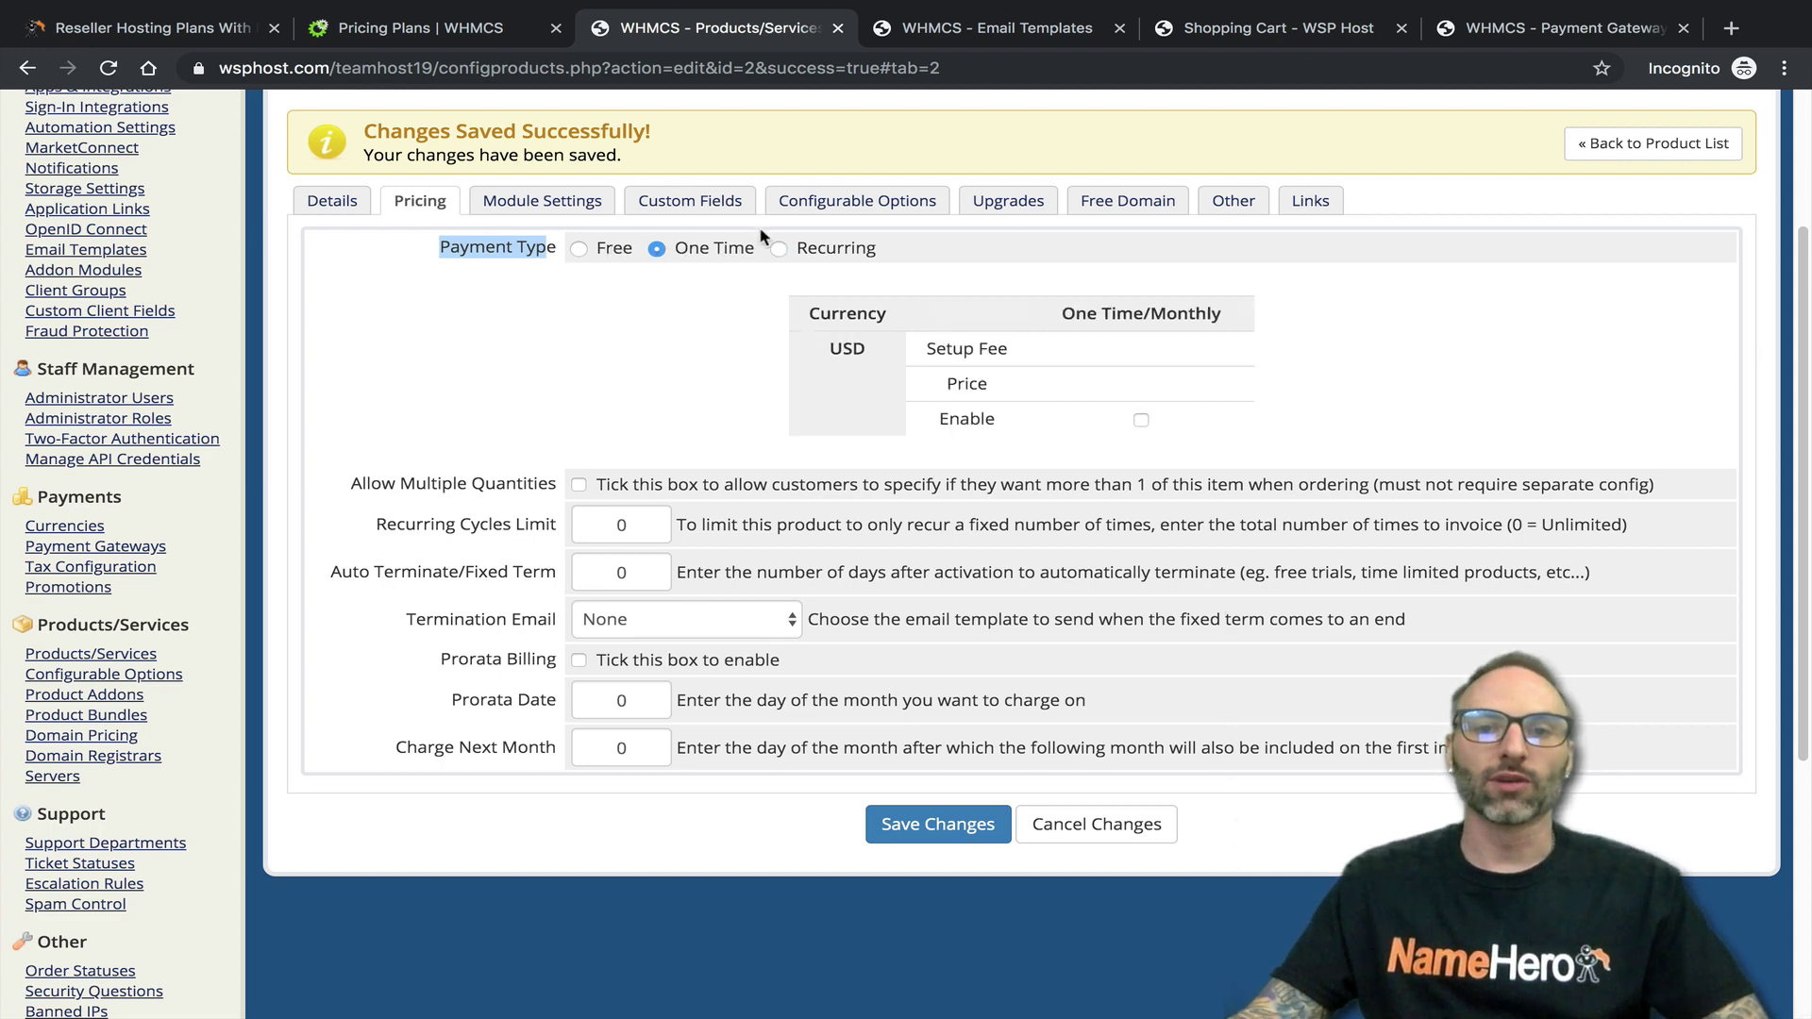
# Enable the USD one-time pricing for the product and set its price to 129.95
pyautogui.click(1141, 420)
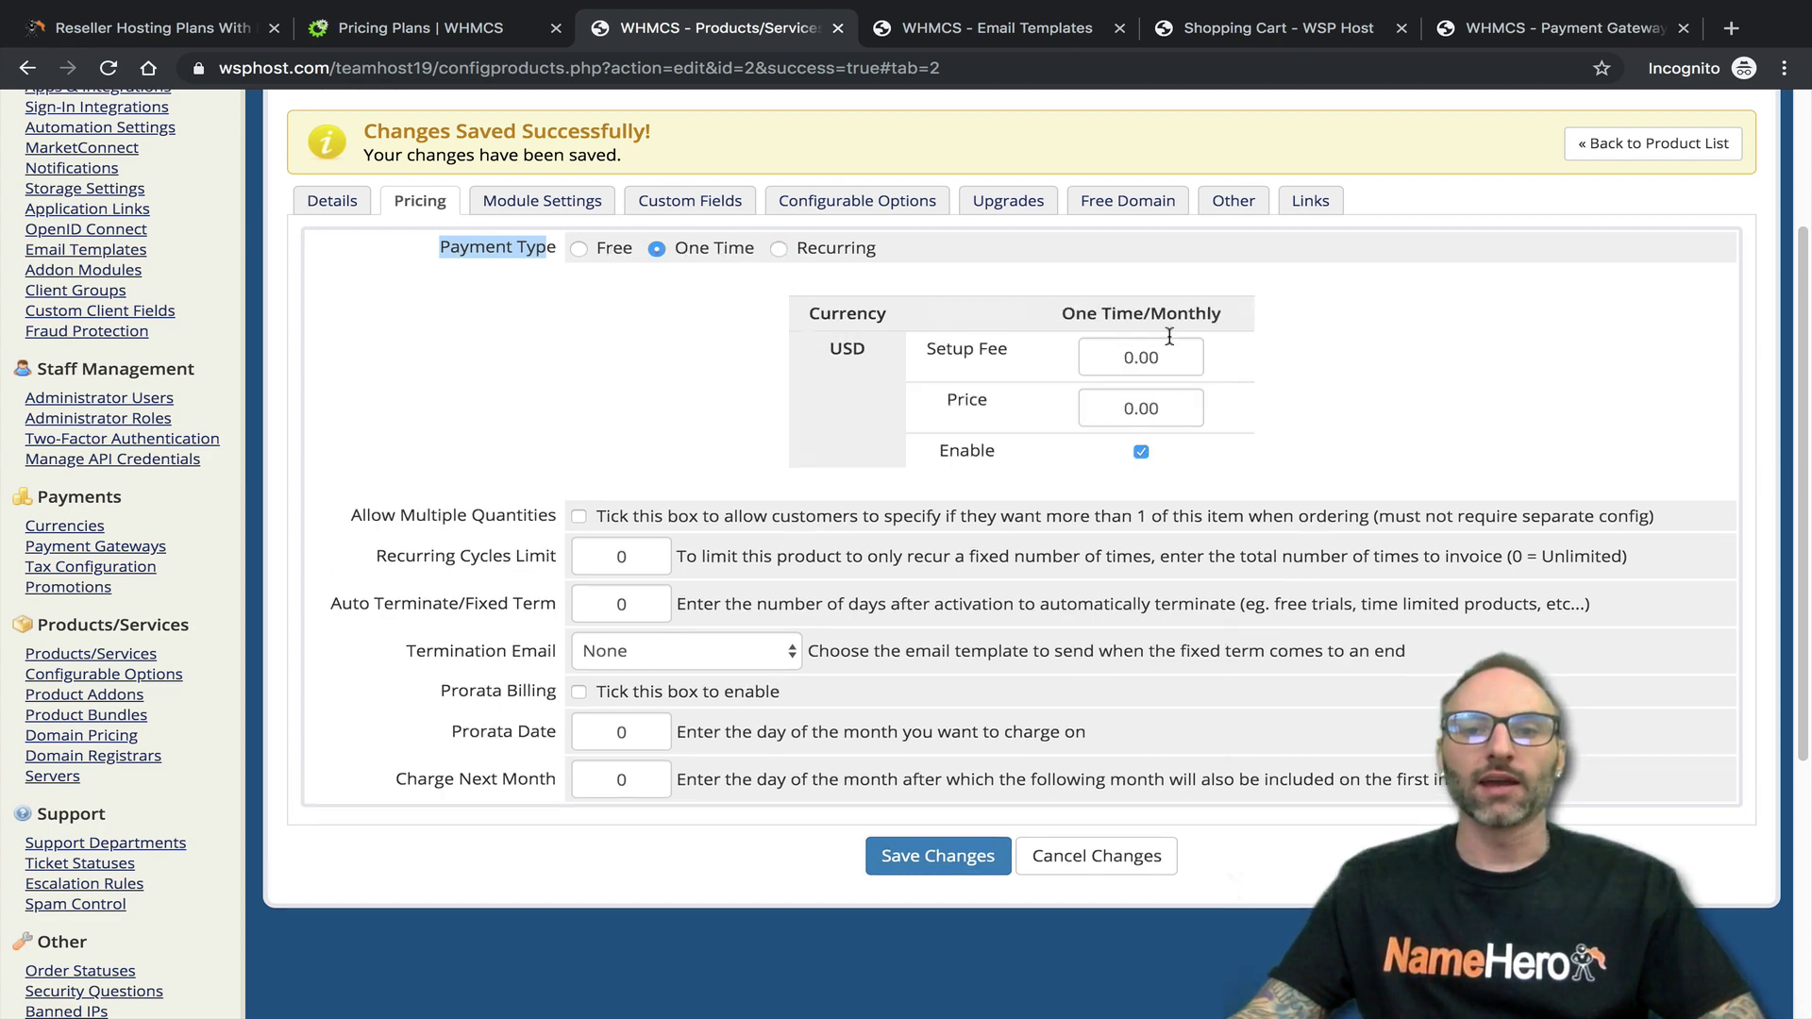
pyautogui.doubleClick(1185, 348)
pyautogui.doubleClick(1172, 410)
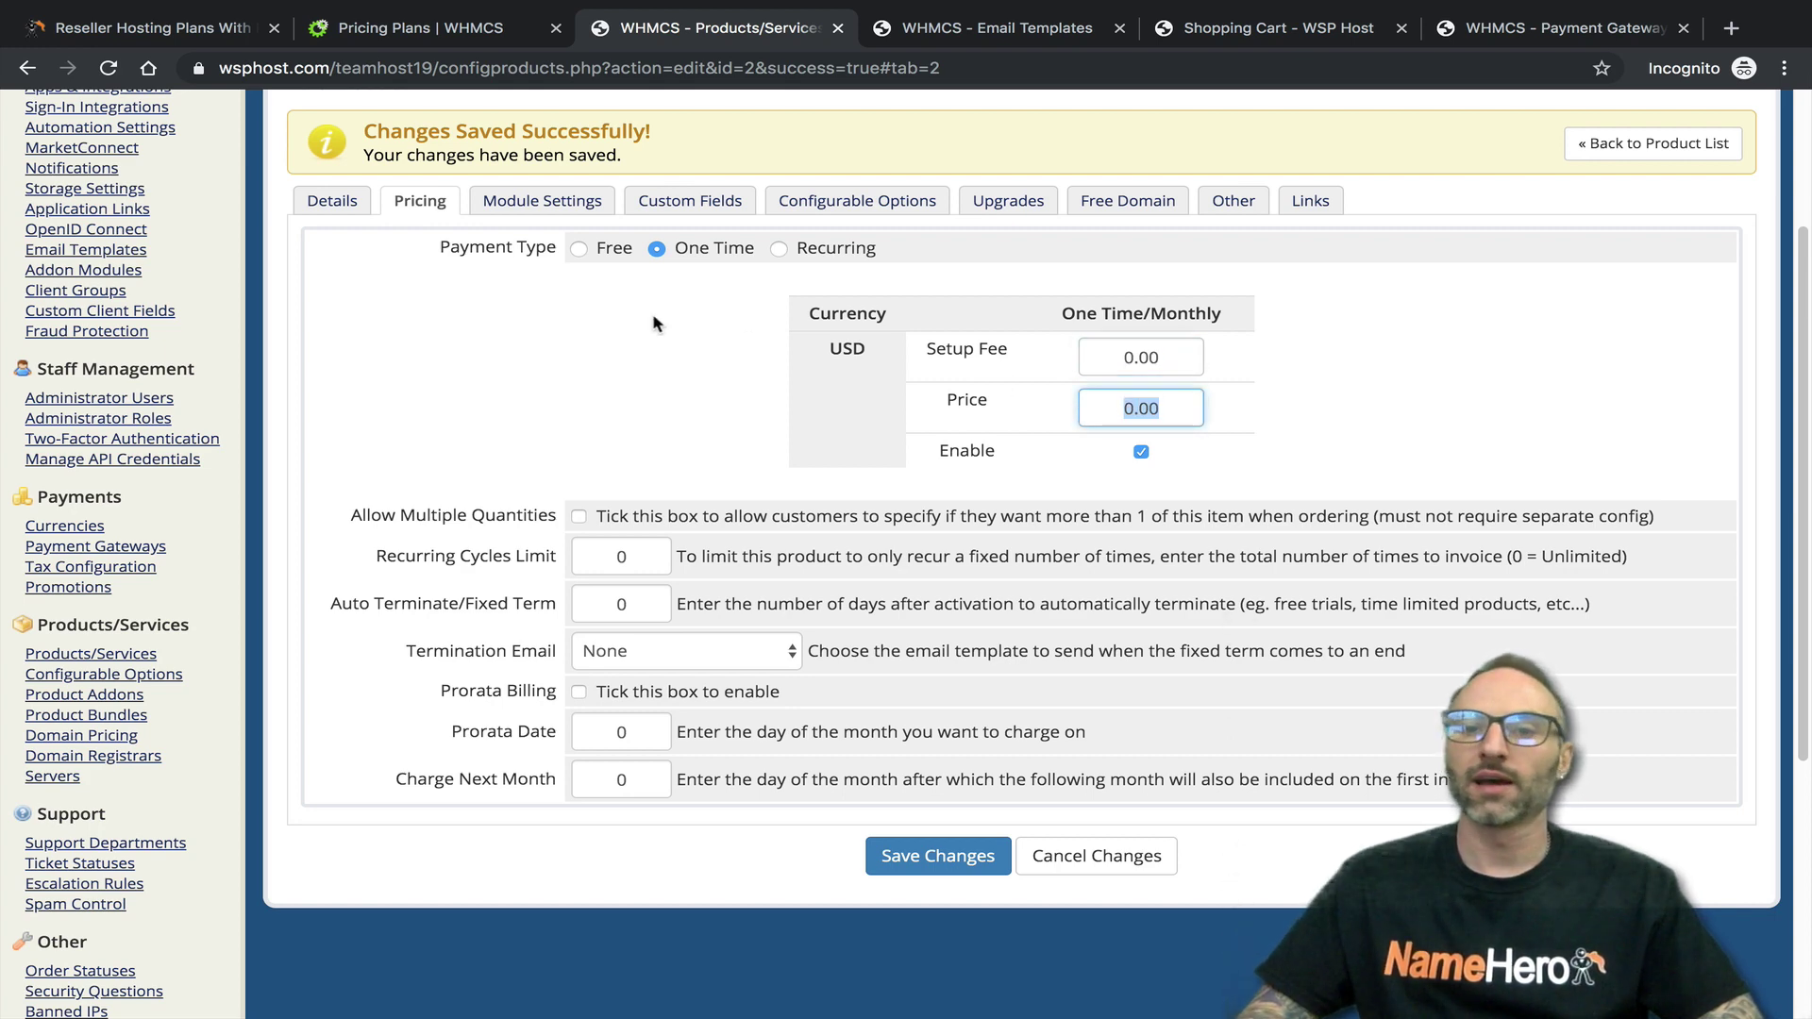
pyautogui.write('129.95')
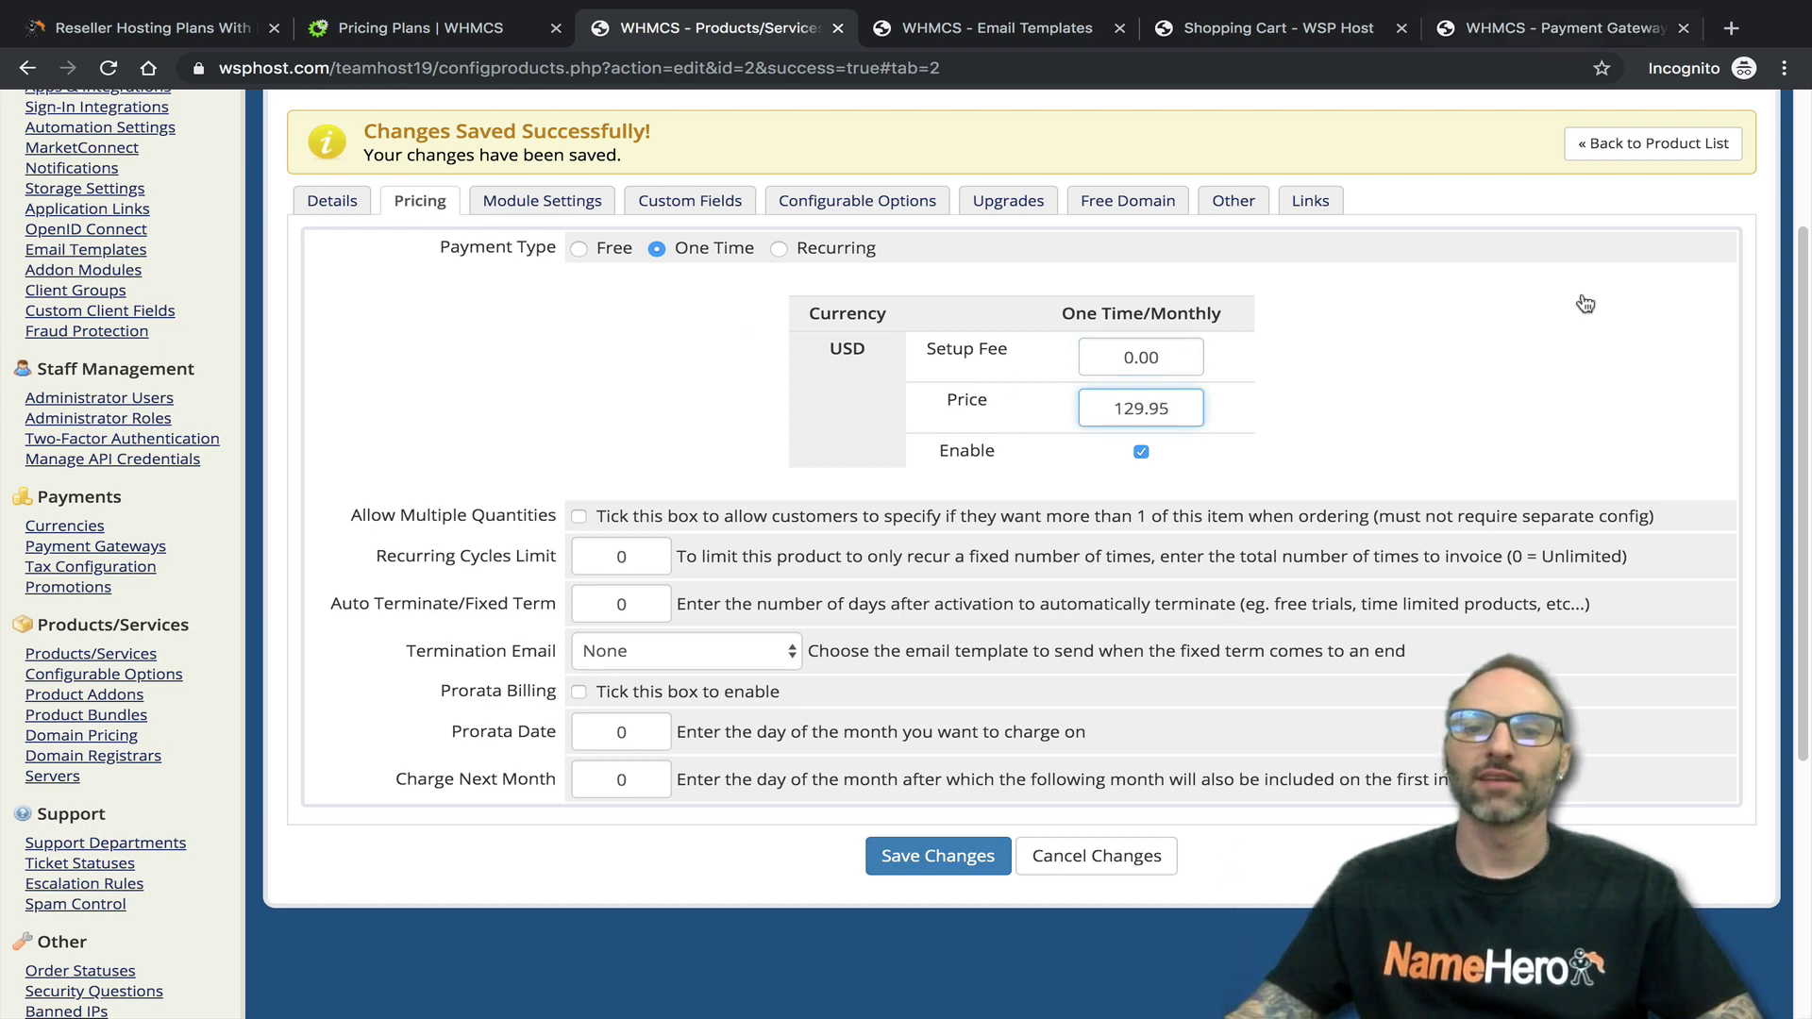
pyautogui.click(1140, 453)
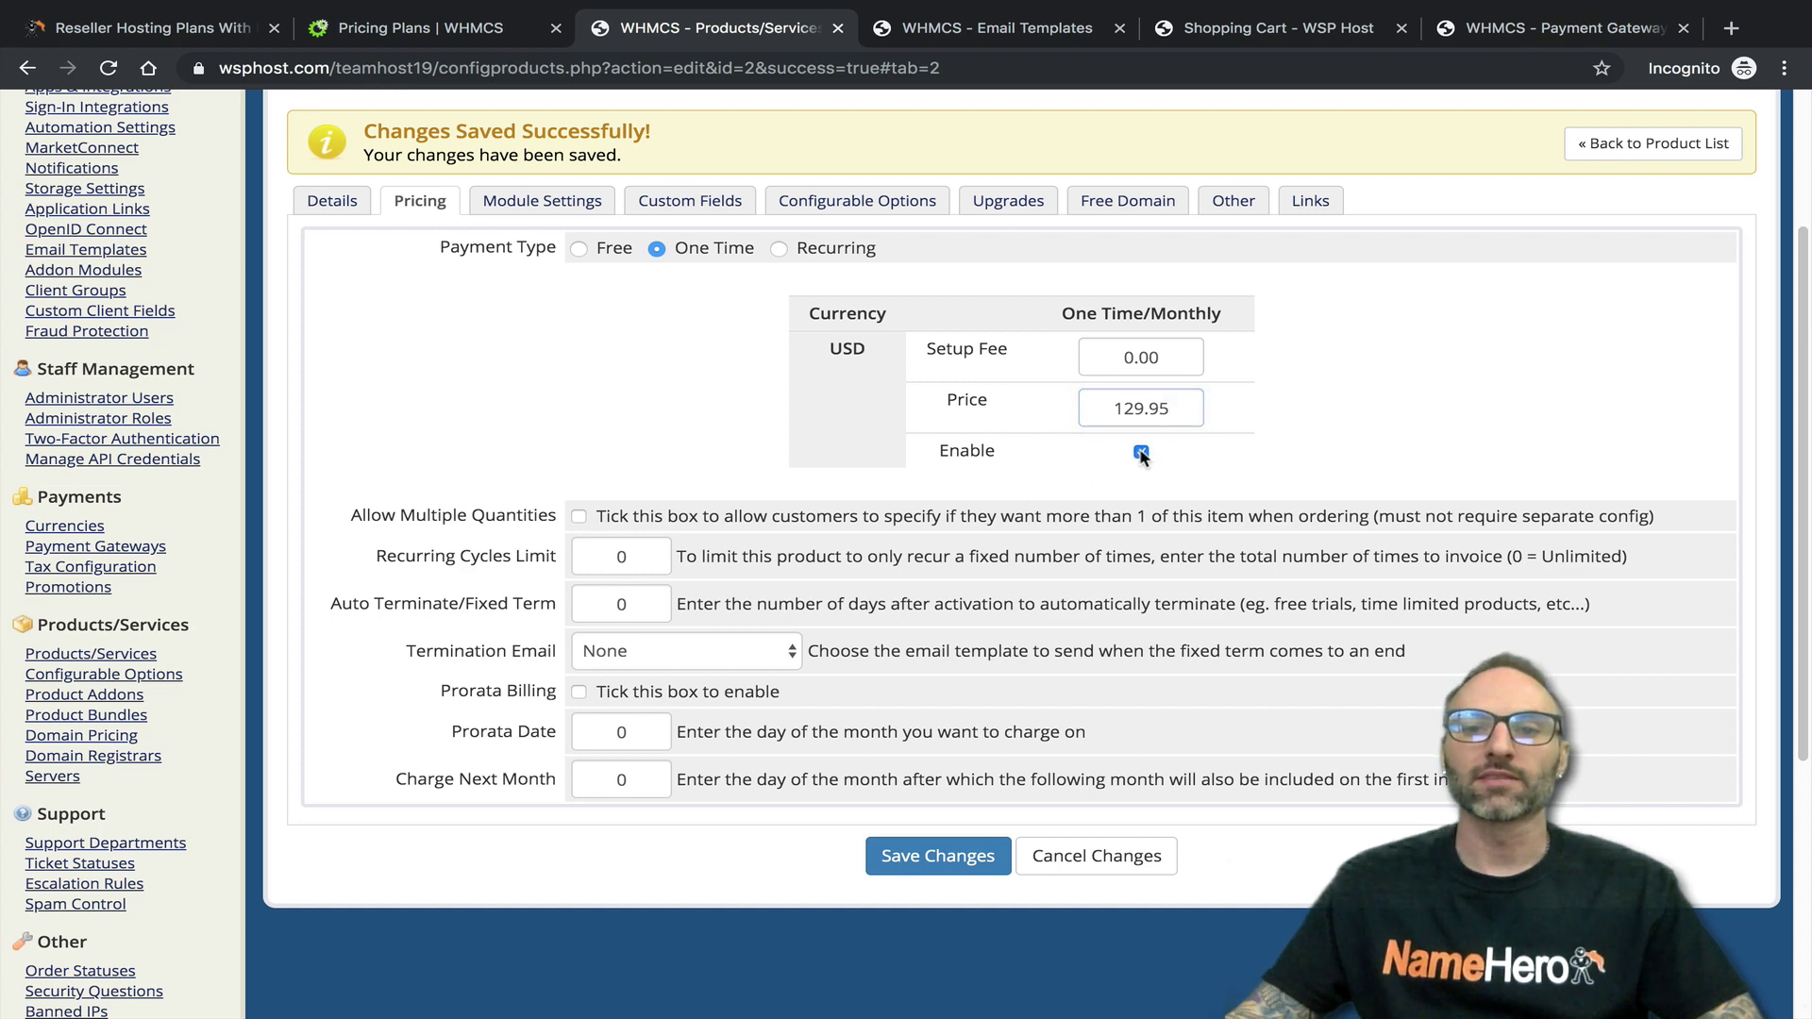
pyautogui.click(1140, 422)
pyautogui.doubleClick(1155, 414)
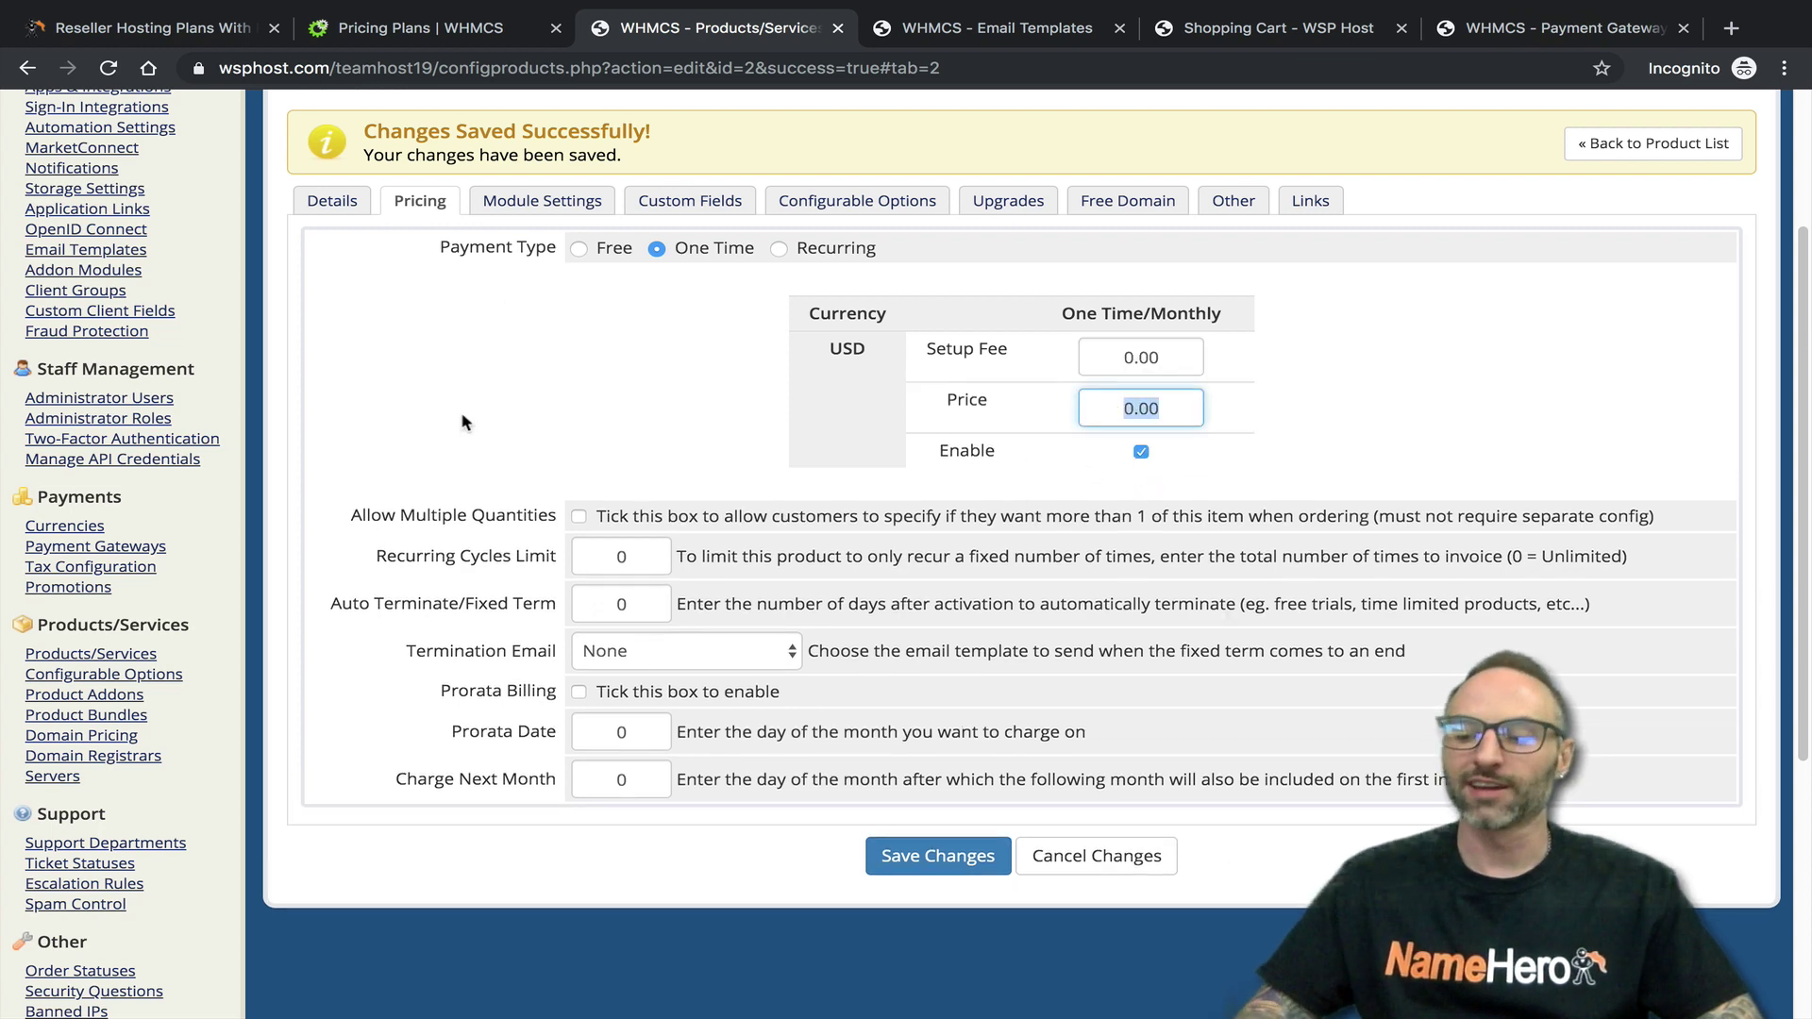
pyautogui.write('129.95')
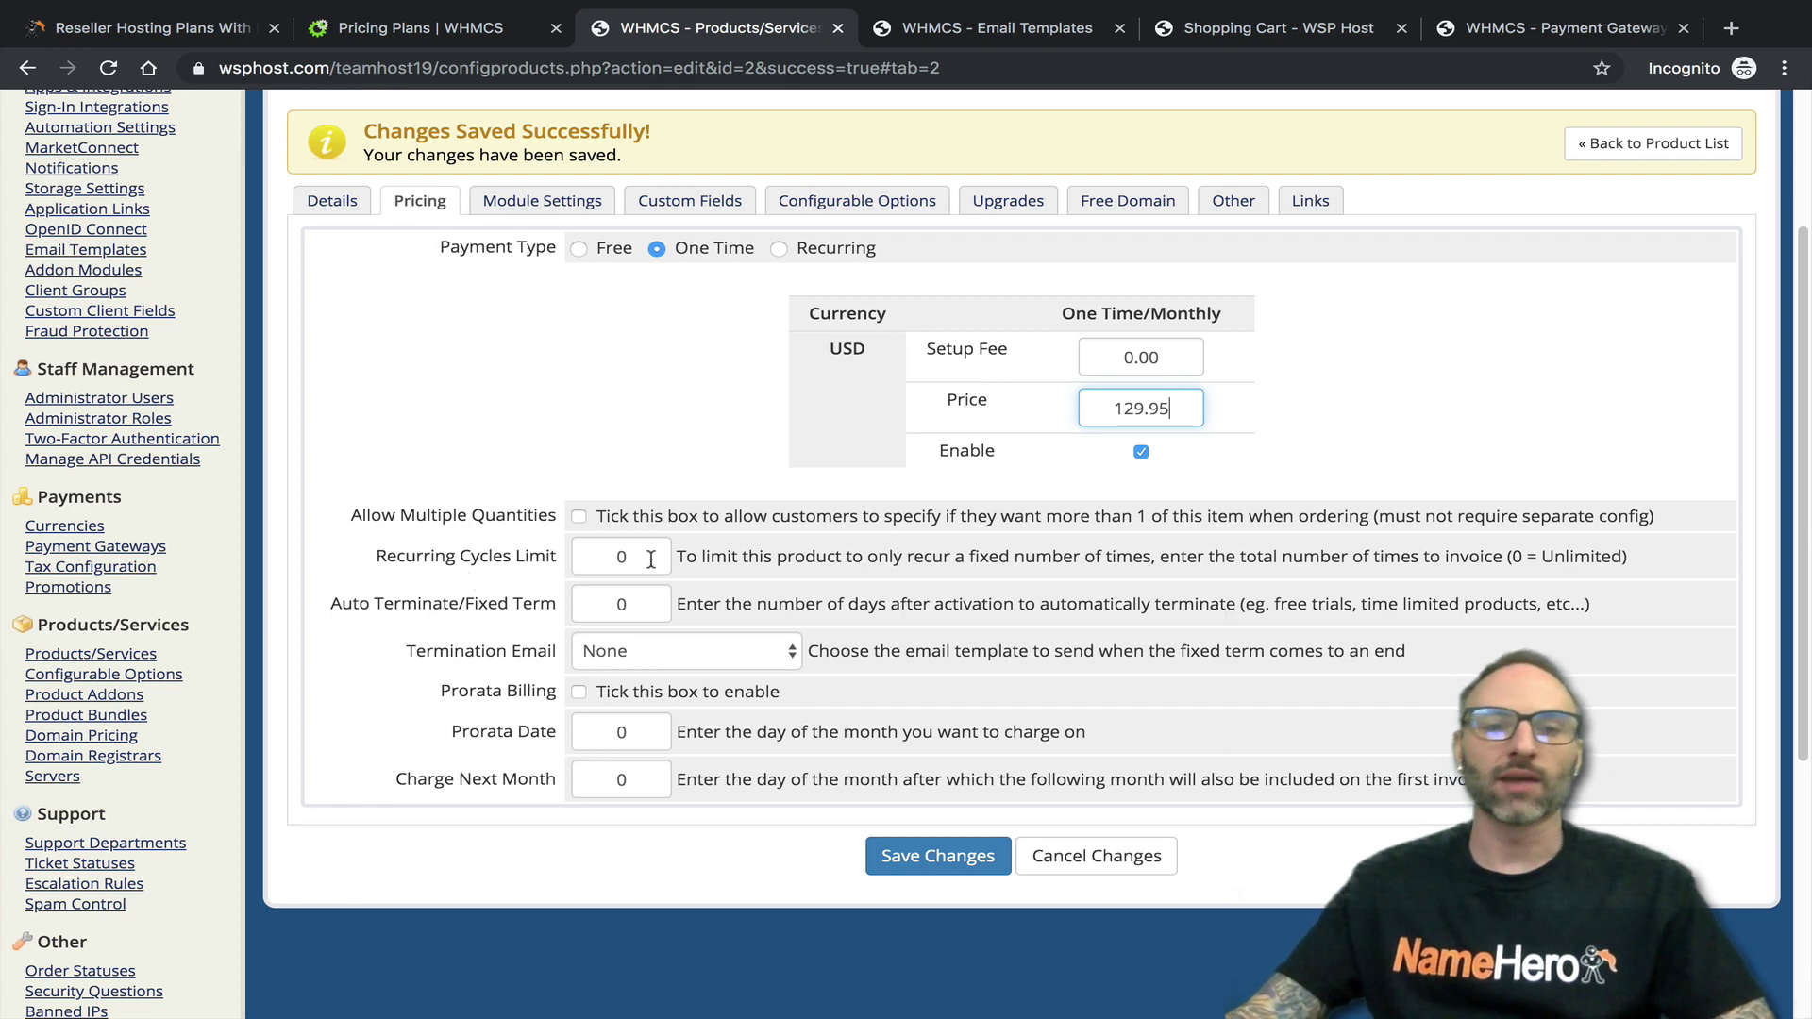
# Examine the Auto Terminate/Fixed Term setting and the choices offered for the Termination Email
pyautogui.click(441, 619)
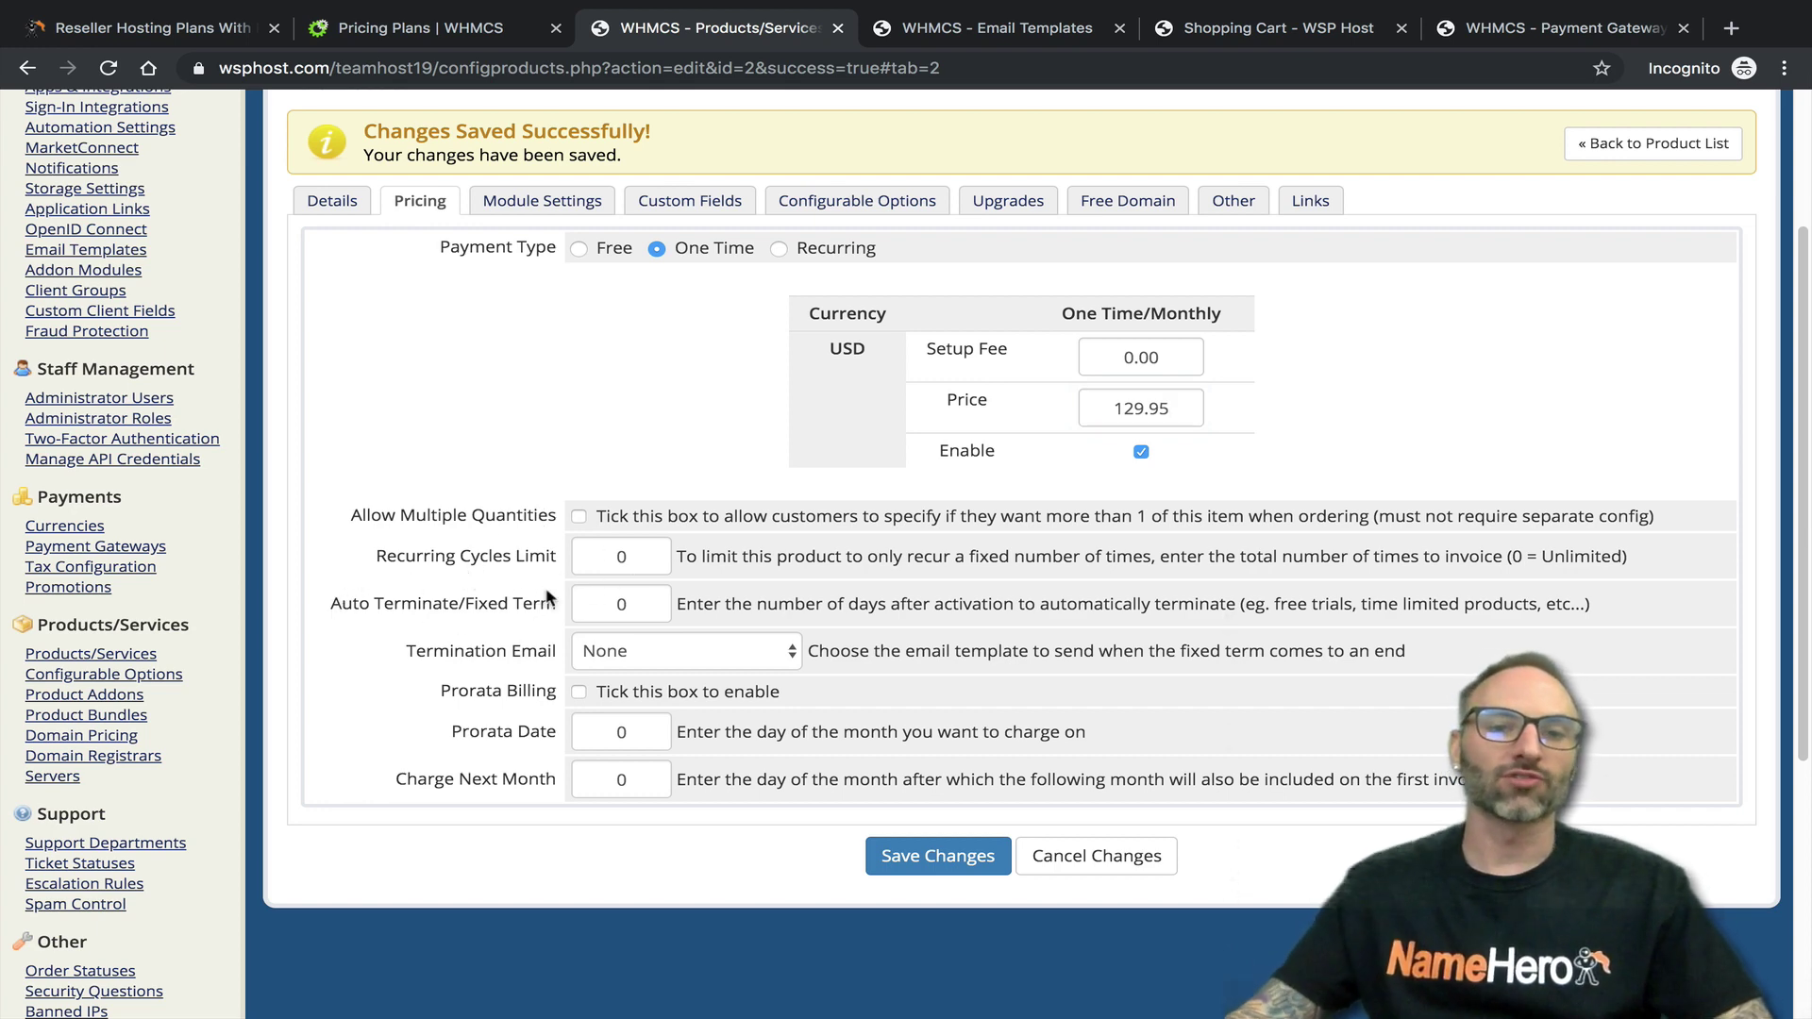
pyautogui.moveTo(556, 604); pyautogui.dragTo(328, 608)
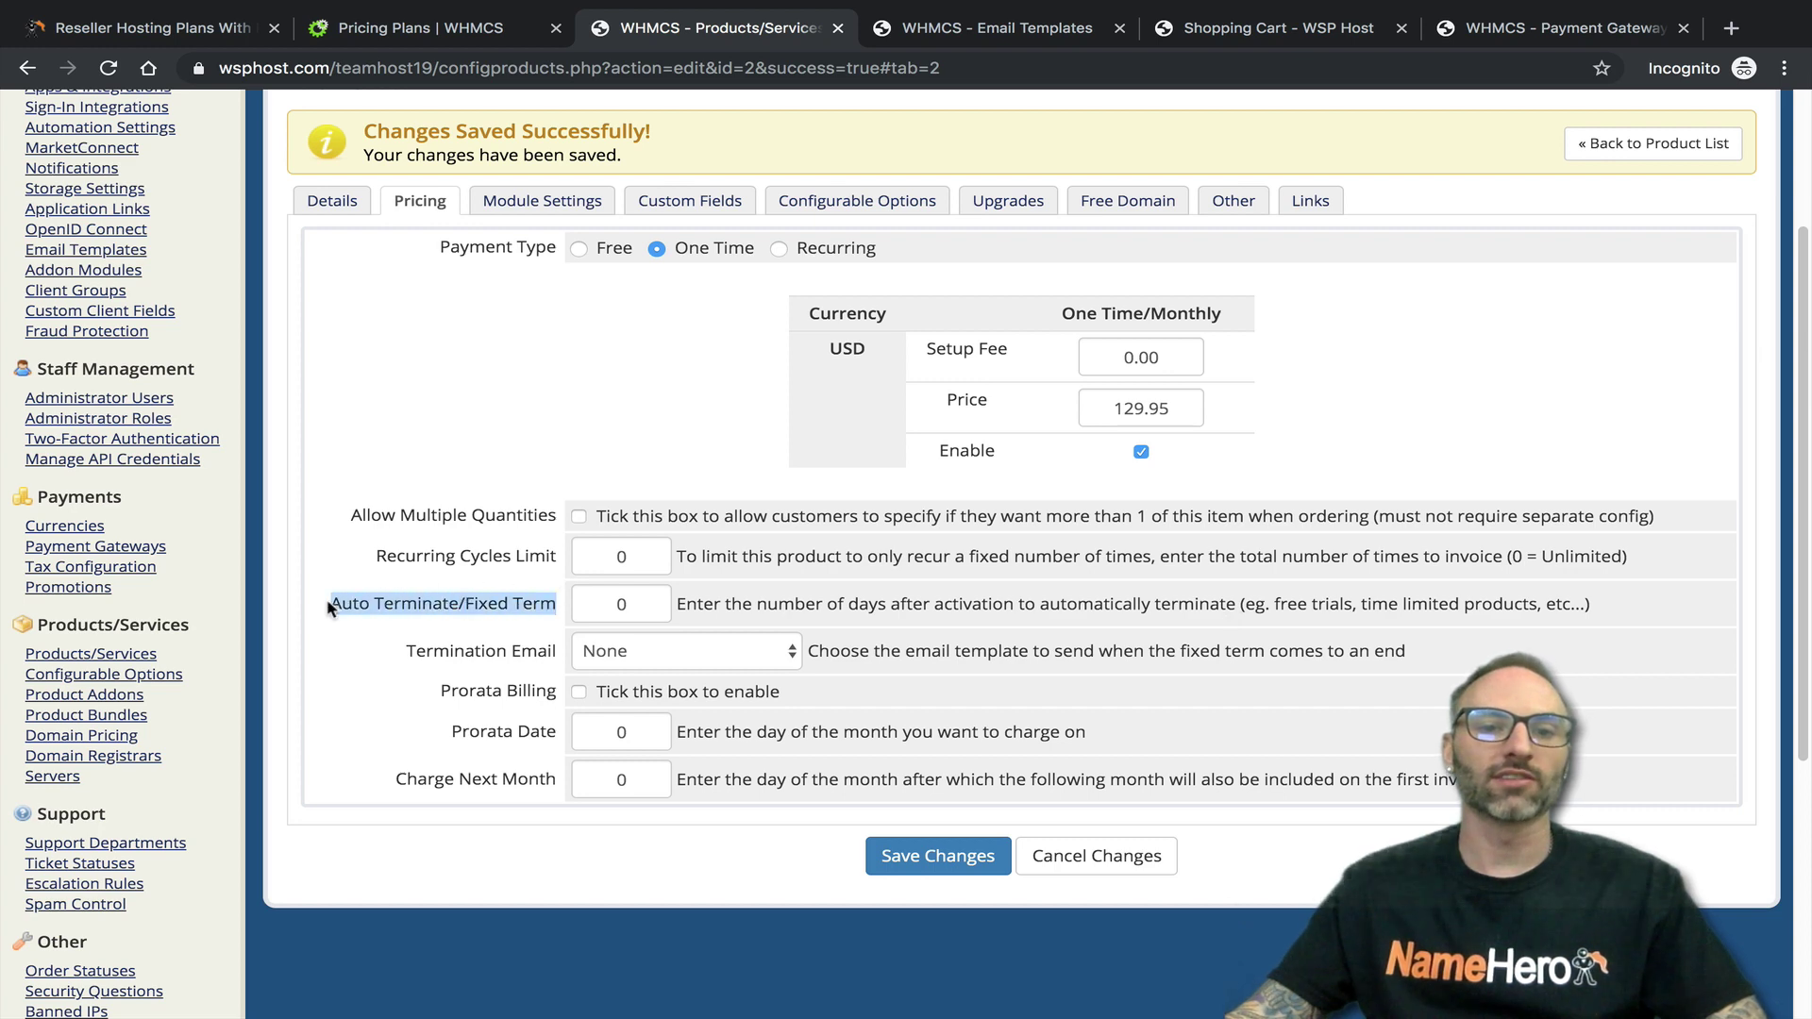
pyautogui.click(486, 608)
pyautogui.click(580, 604)
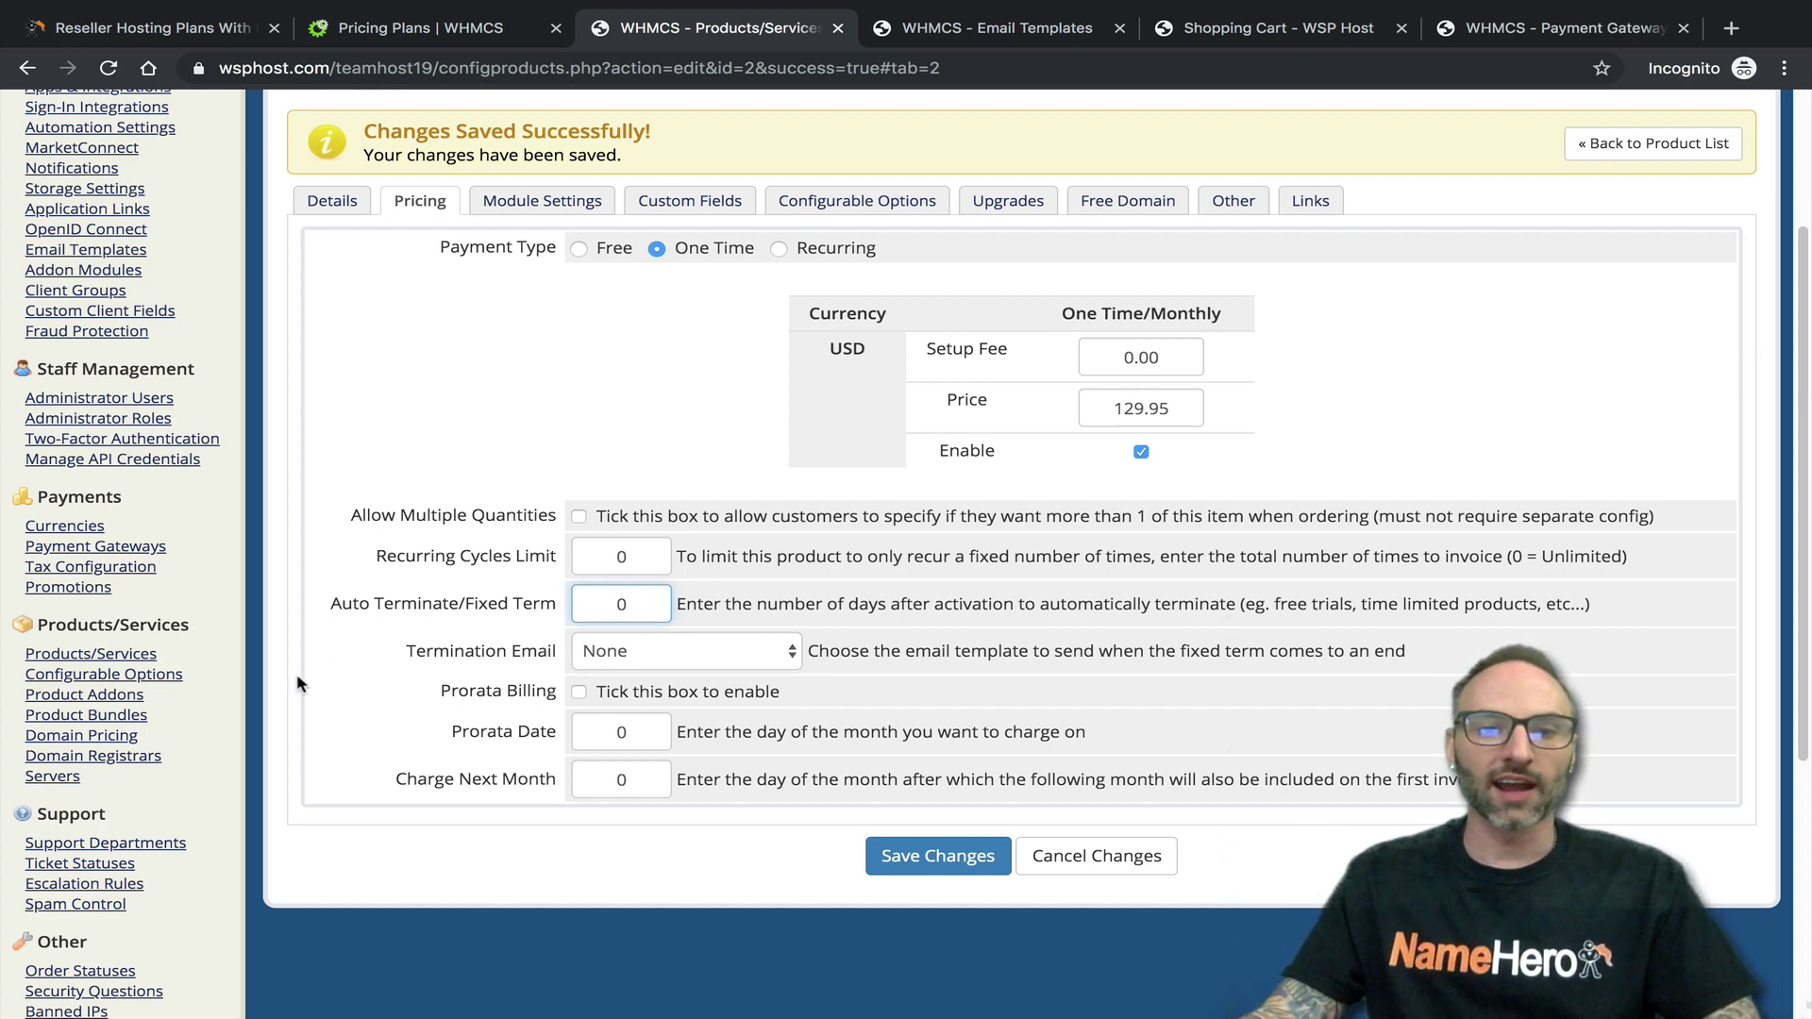
pyautogui.click(615, 653)
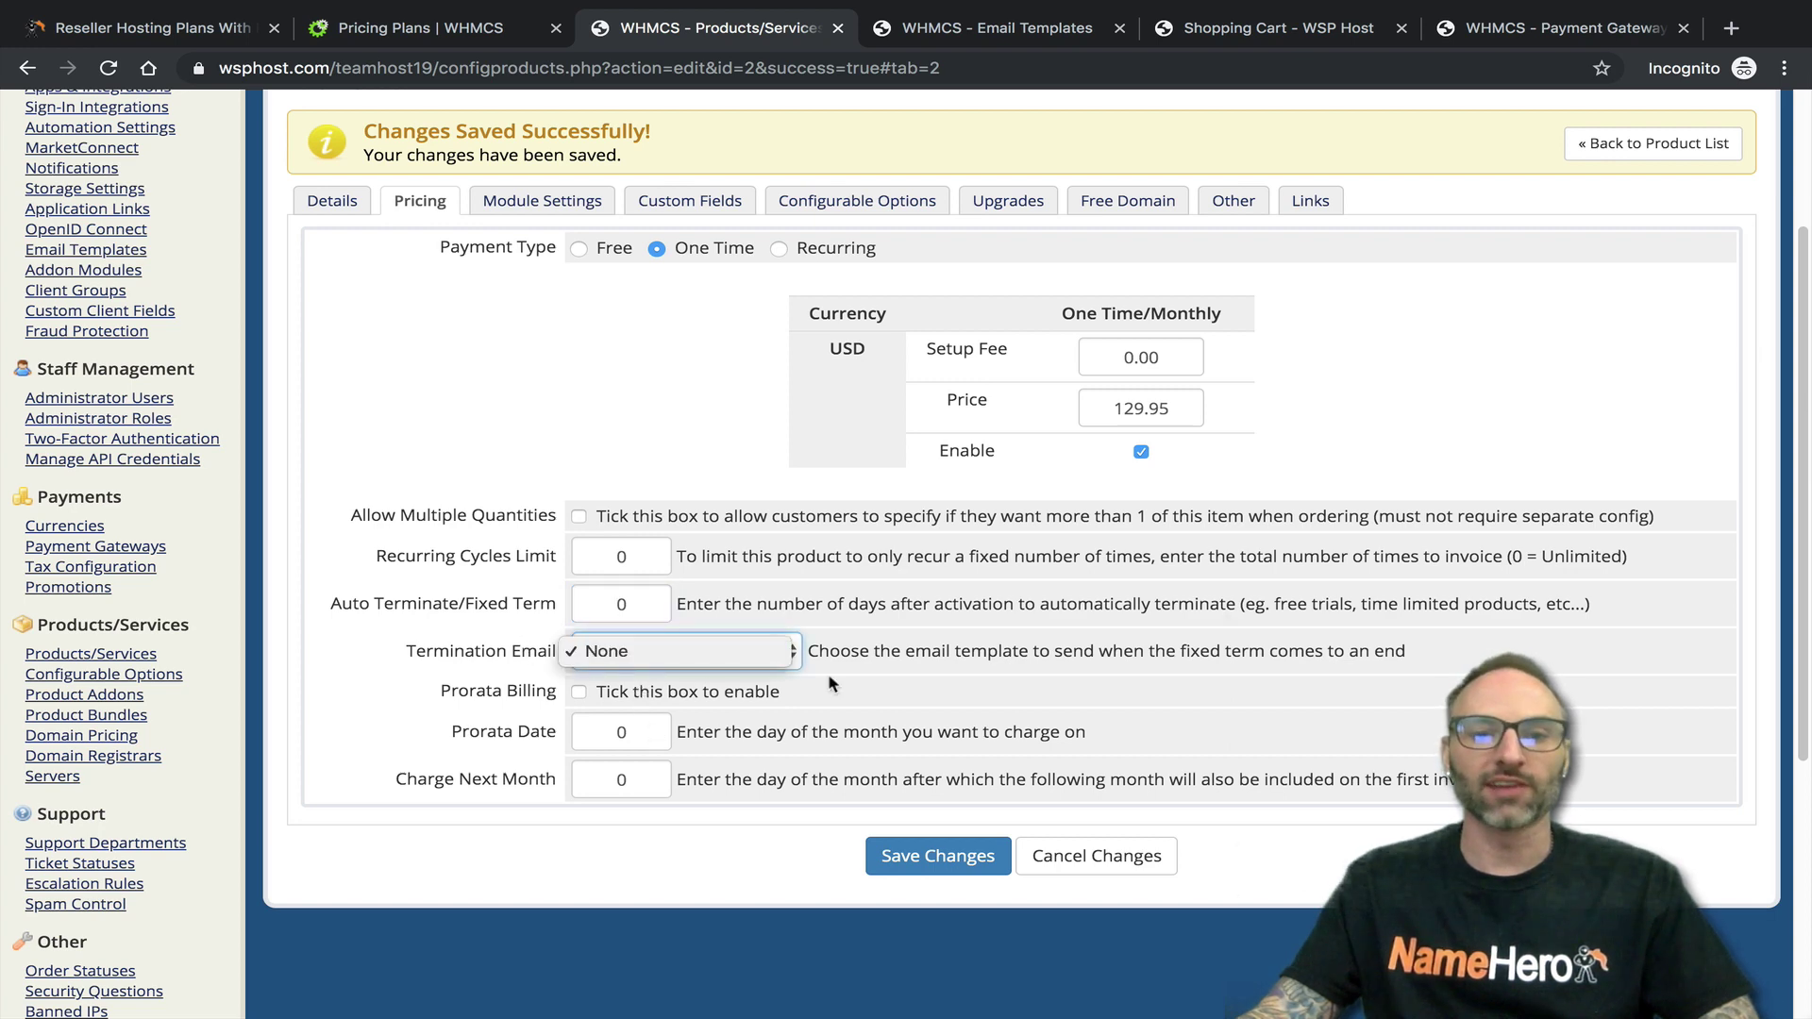
pyautogui.click(722, 653)
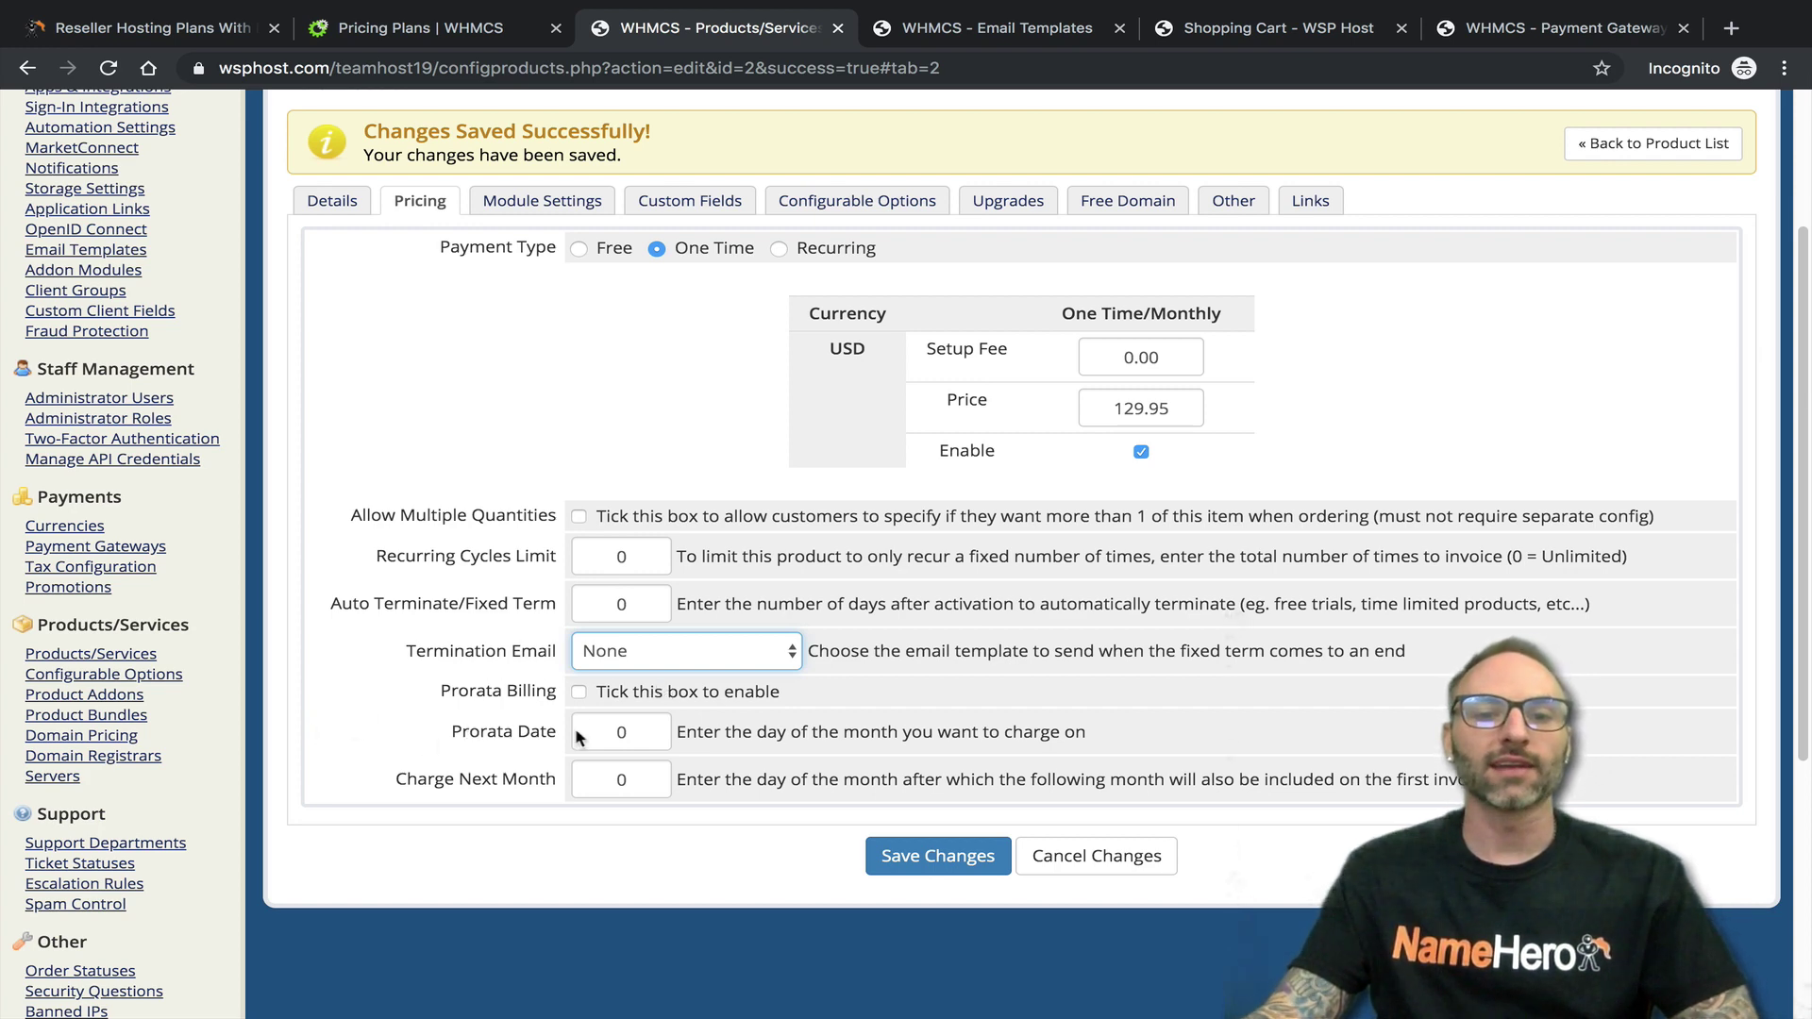
# Examine the Prorata Date and Charge Next Month settings and save the product's pricing
pyautogui.moveTo(606, 733); pyautogui.dragTo(660, 727)
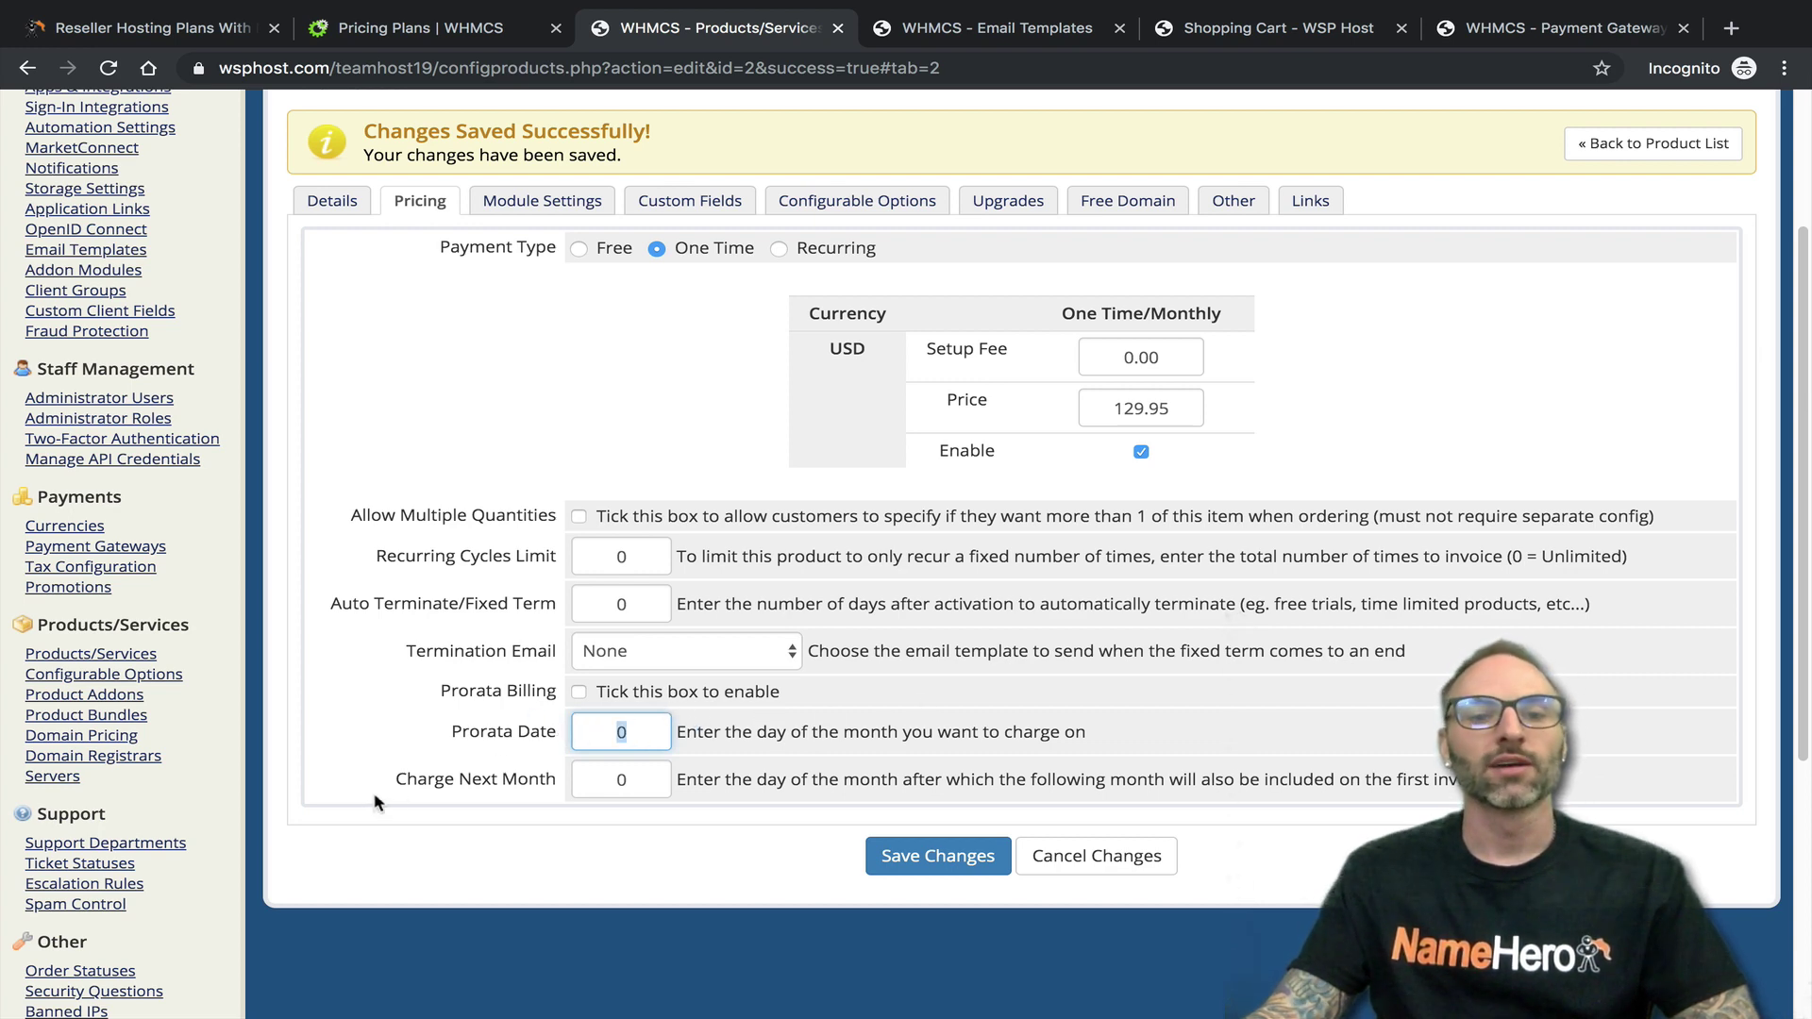
pyautogui.moveTo(392, 788); pyautogui.dragTo(524, 784)
pyautogui.click(566, 790)
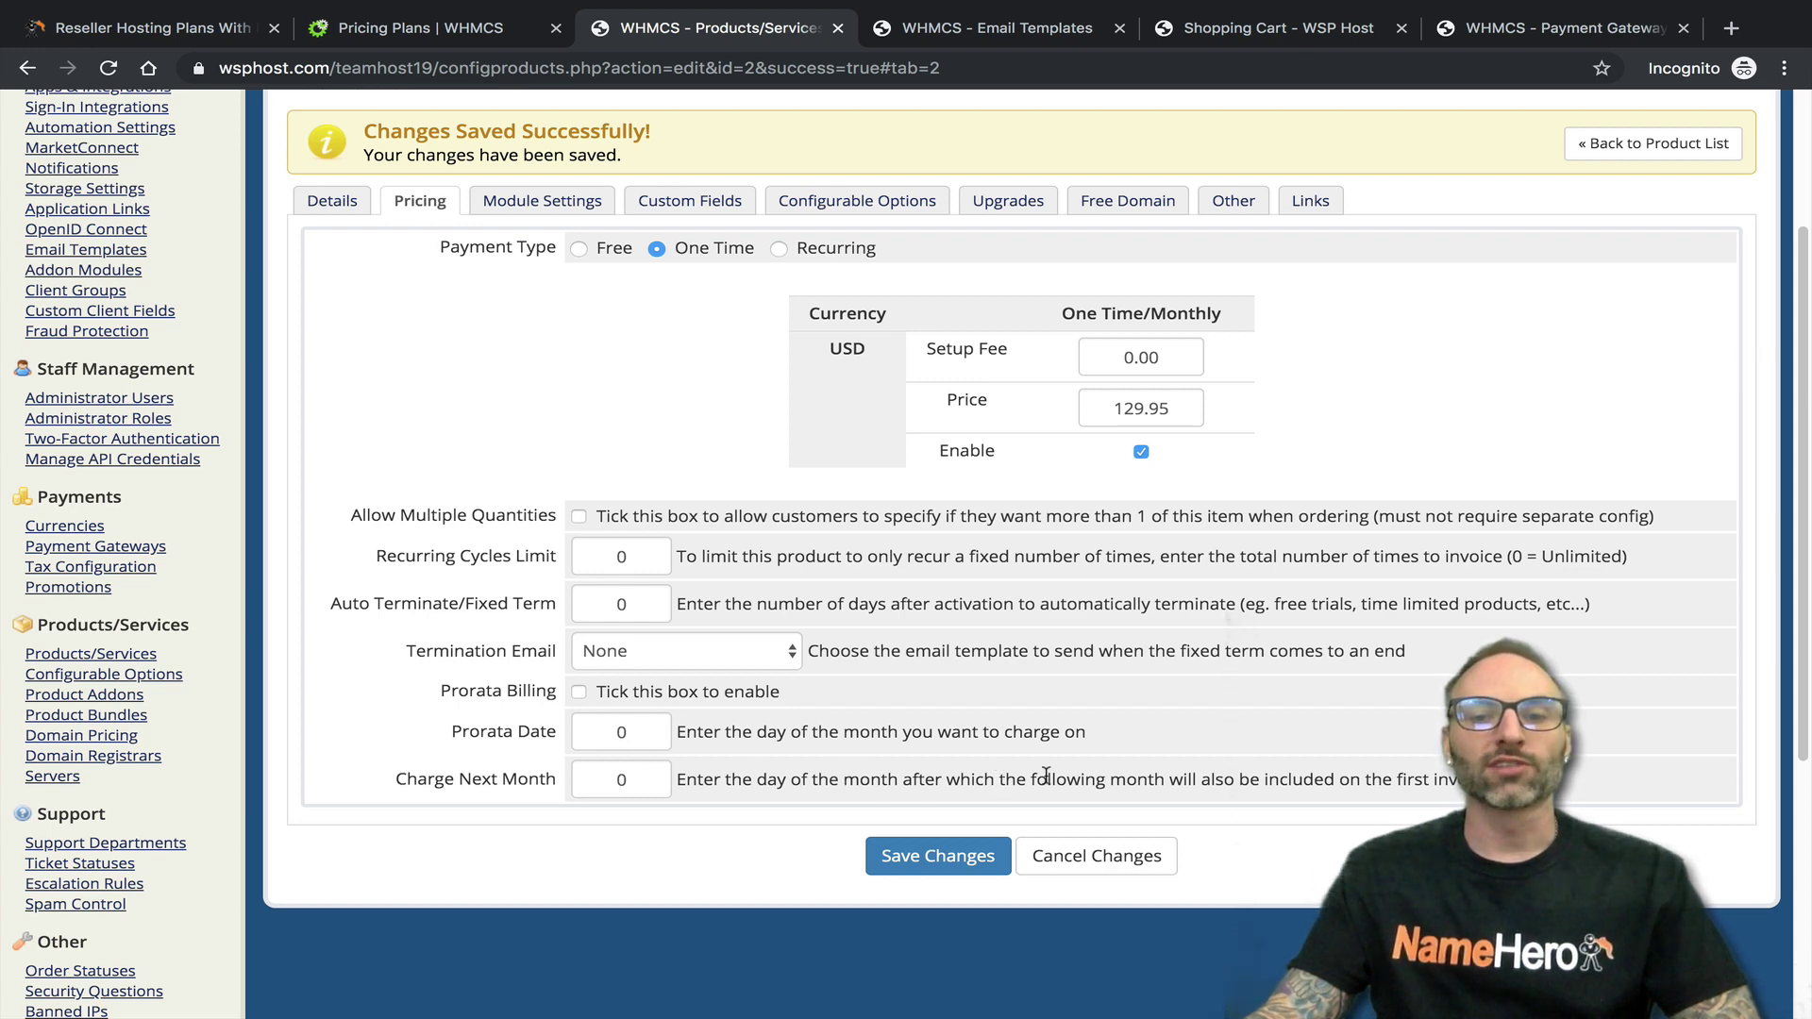
pyautogui.moveTo(1495, 787); pyautogui.dragTo(1191, 785)
pyautogui.doubleClick(1190, 784)
pyautogui.moveTo(606, 783); pyautogui.dragTo(675, 784)
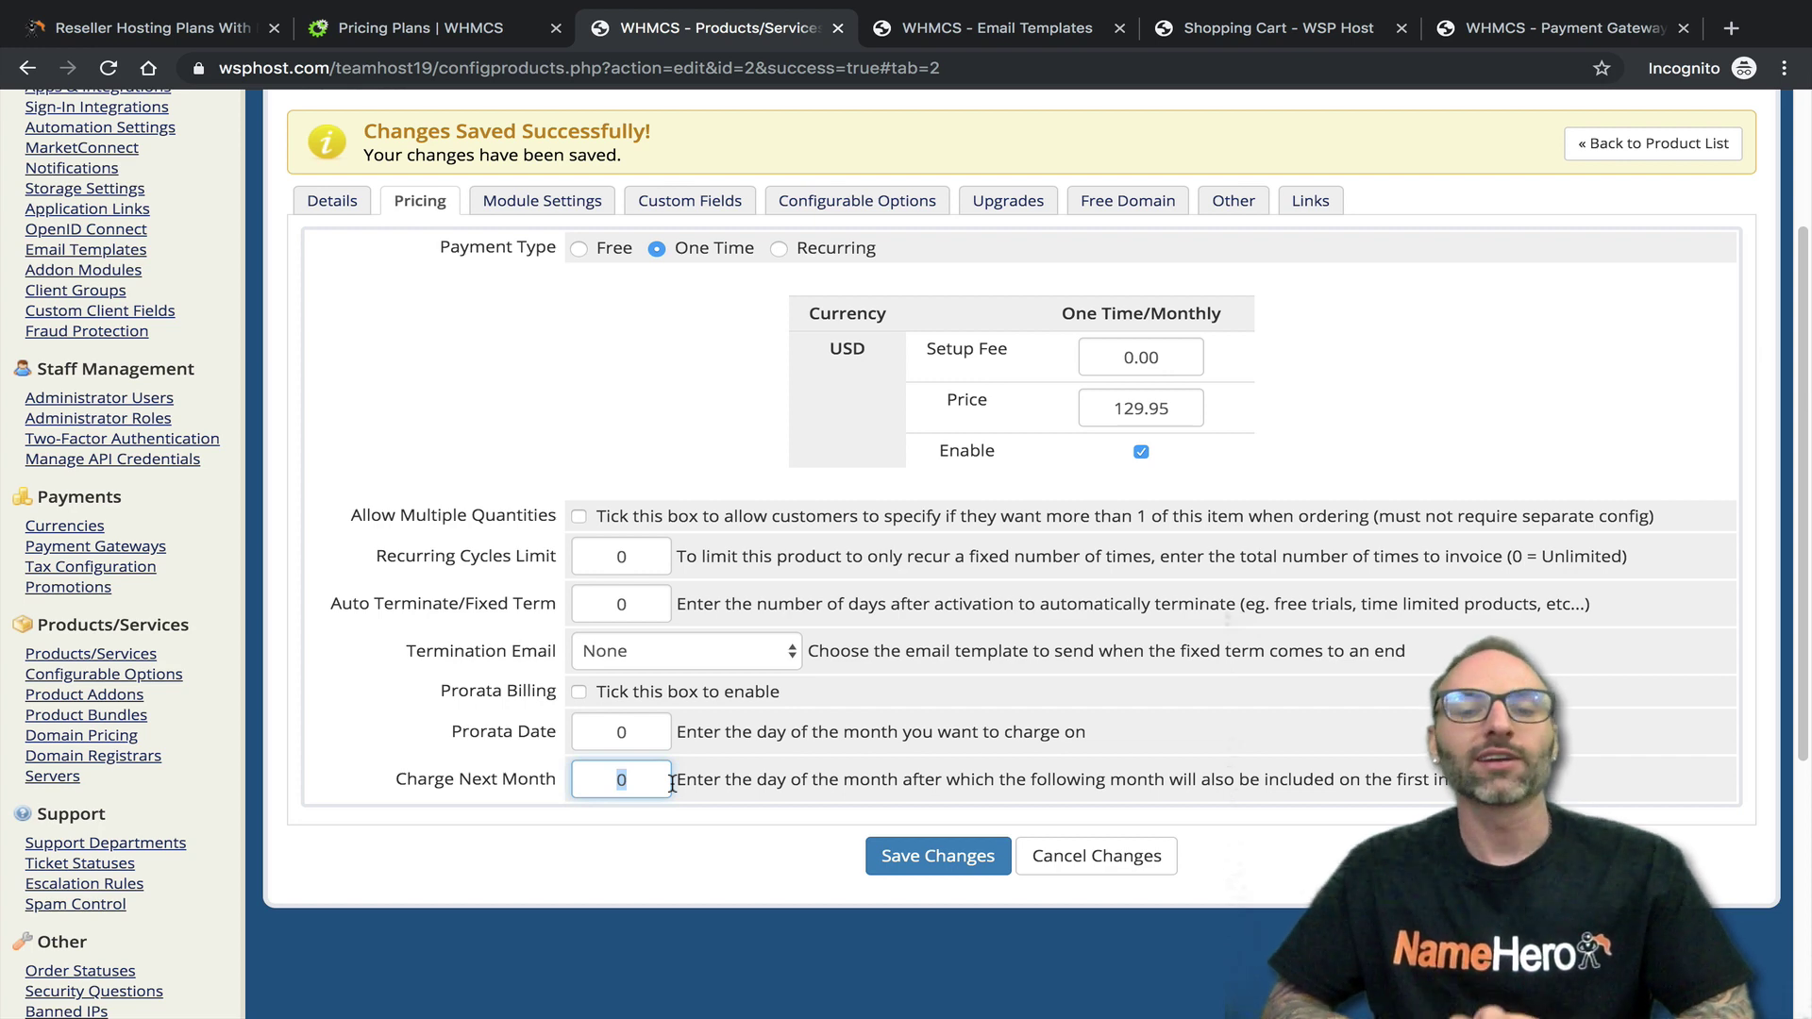
pyautogui.click(923, 854)
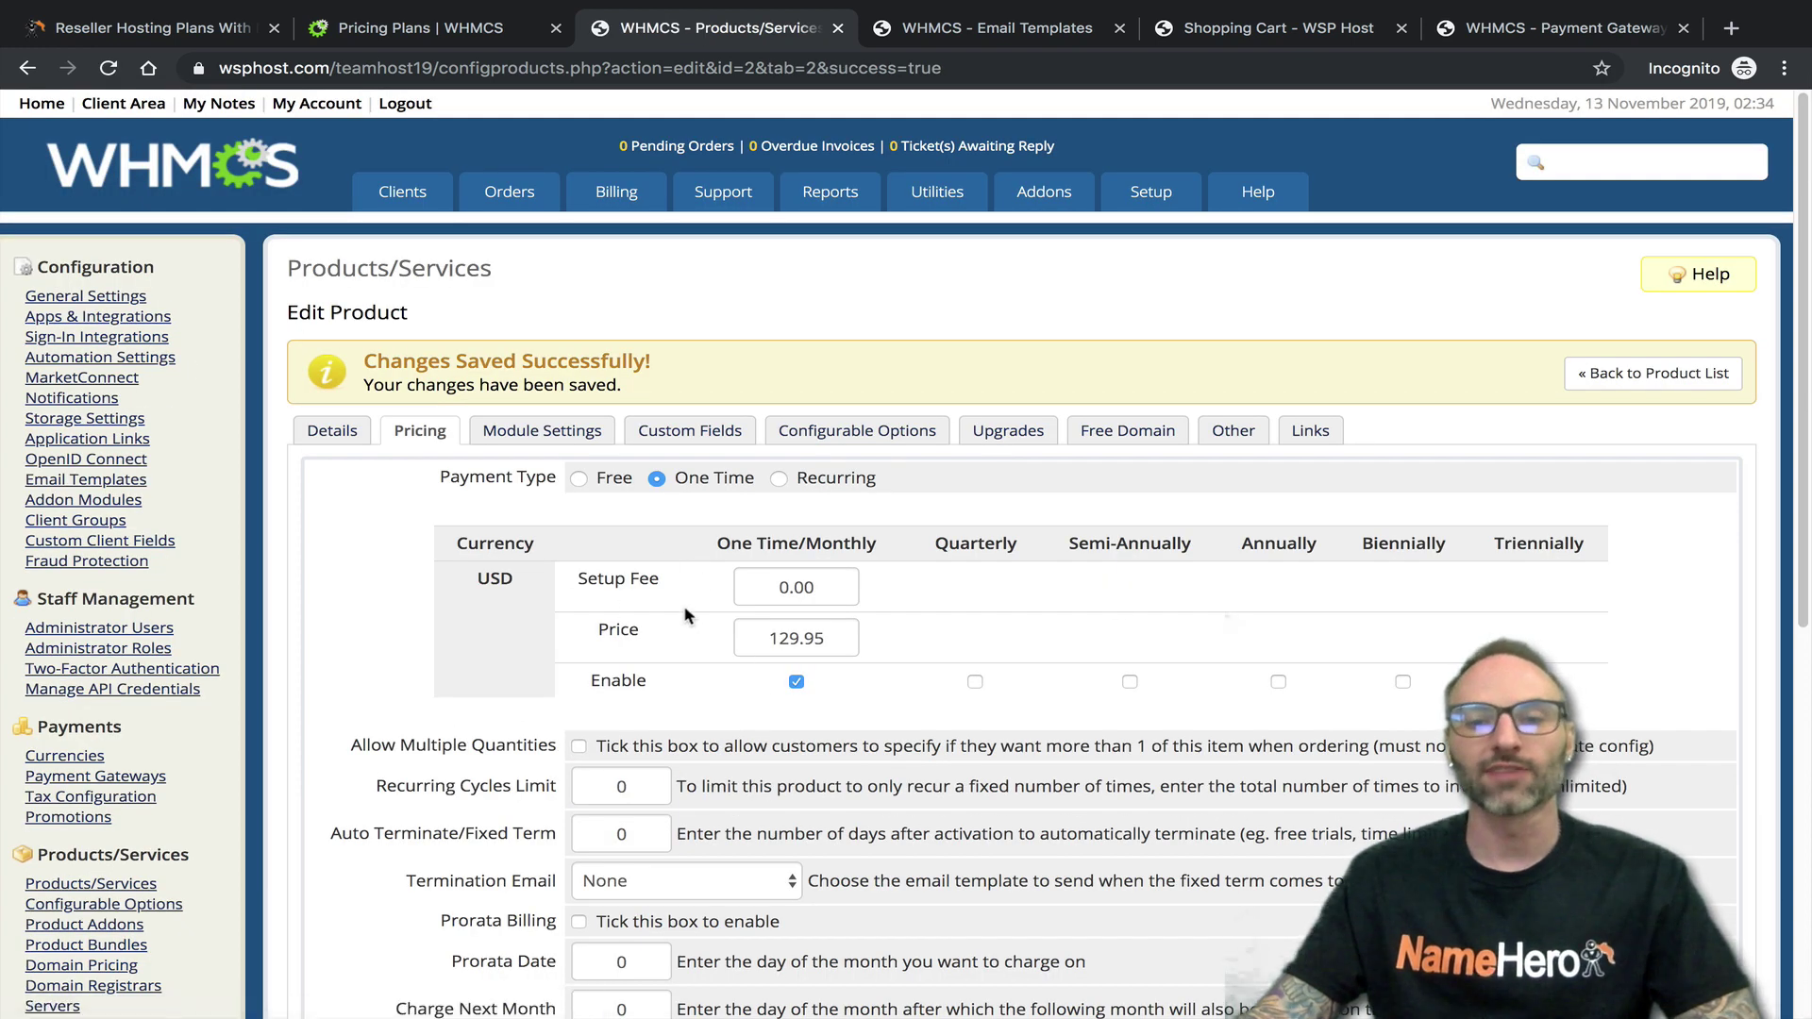
# Examine the product's Auto Release module settings, including the choices for Server Group and Create Action
pyautogui.scroll(-3, 772, 340)
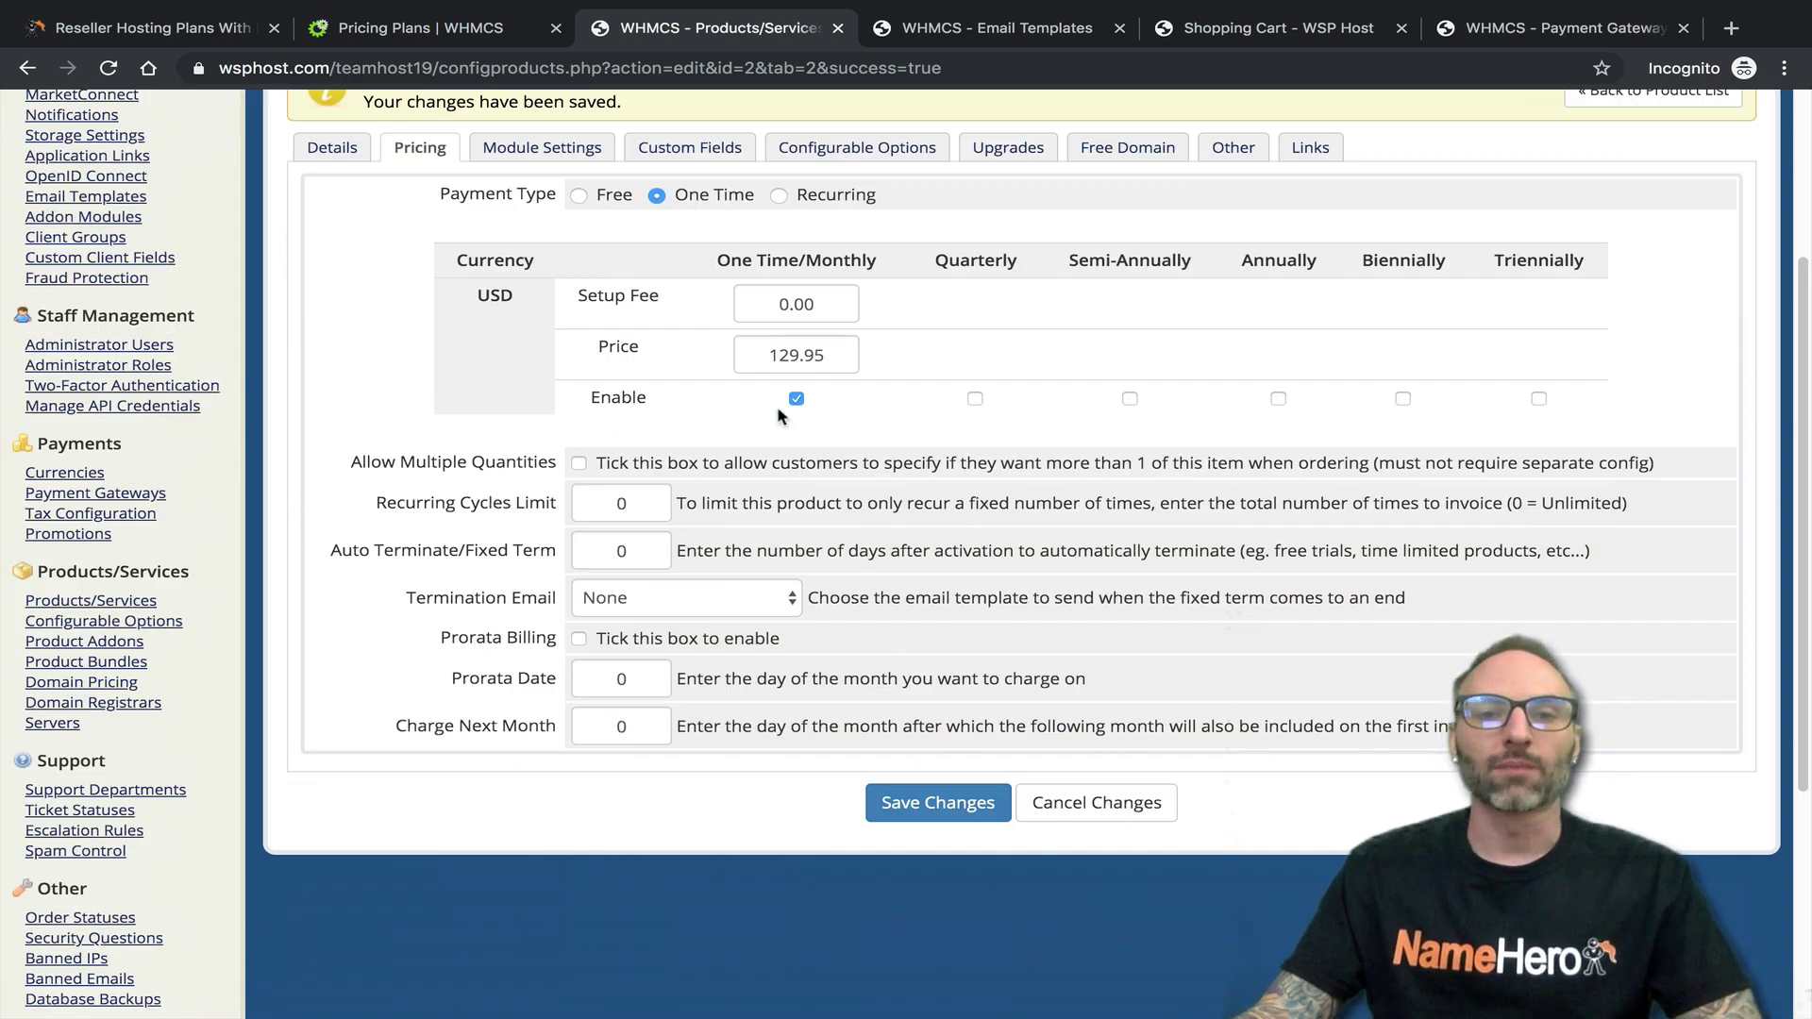
pyautogui.click(541, 147)
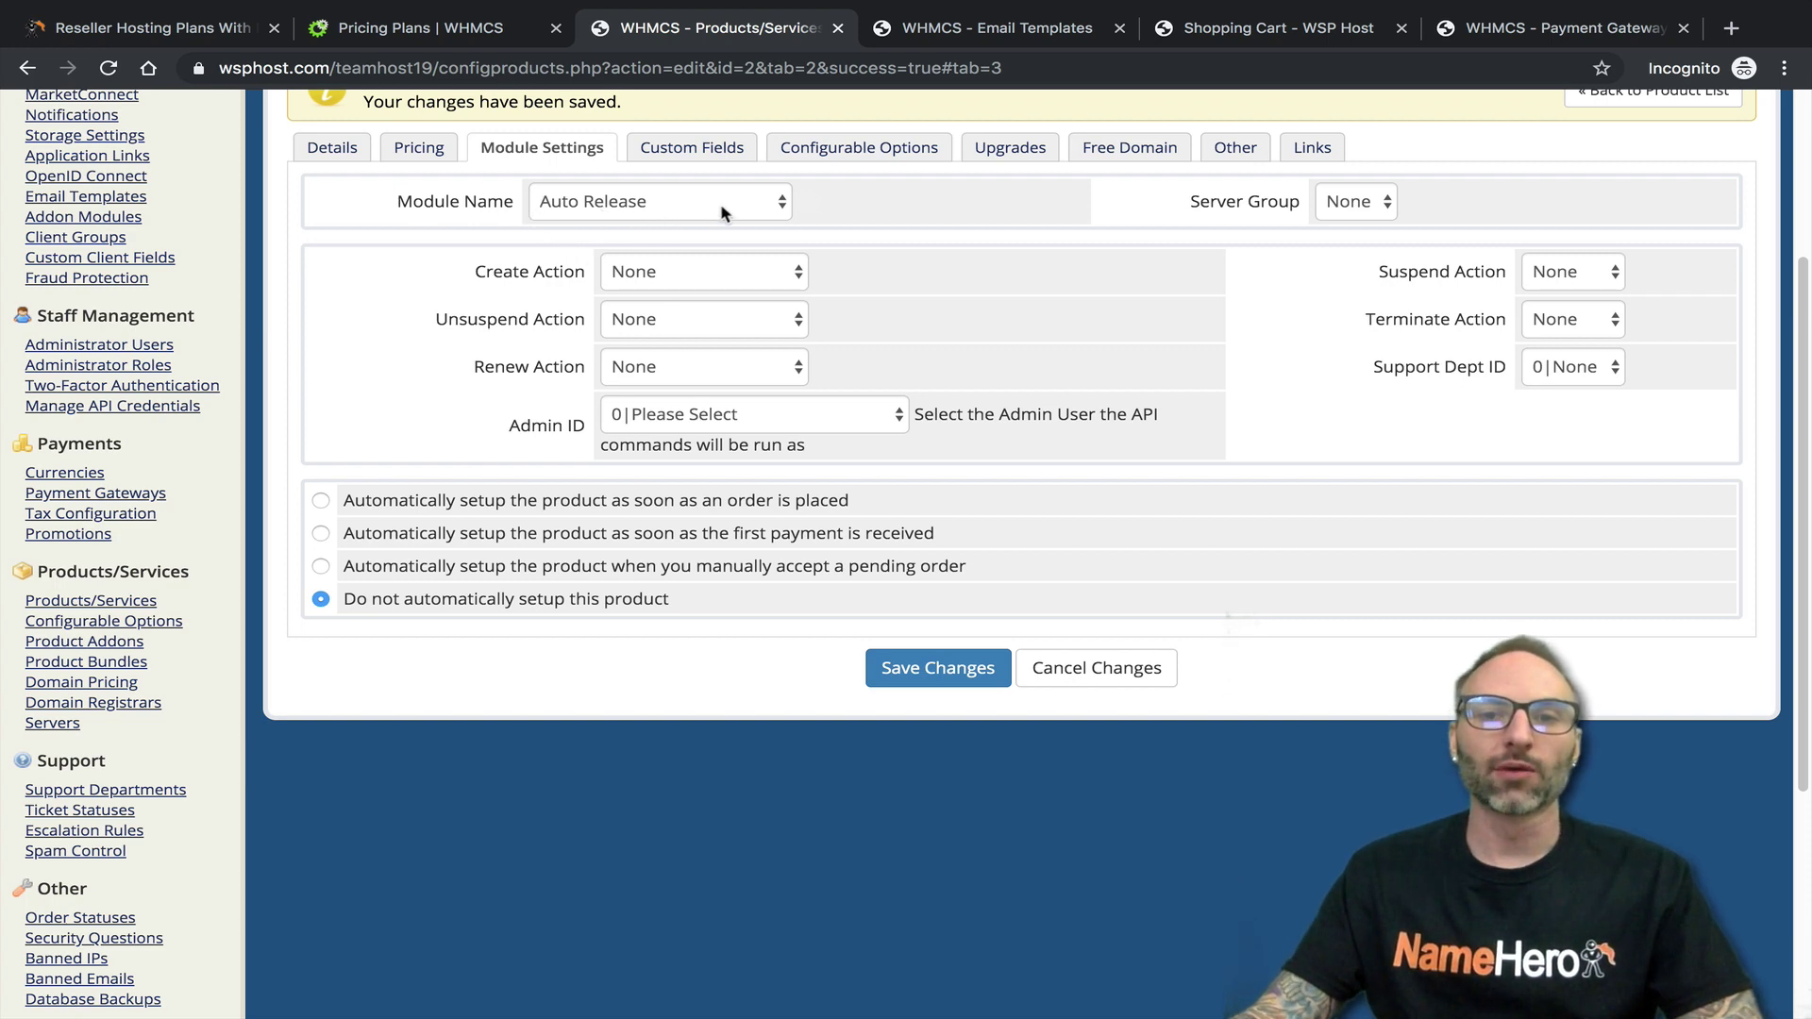
pyautogui.scroll(2, 722, 203)
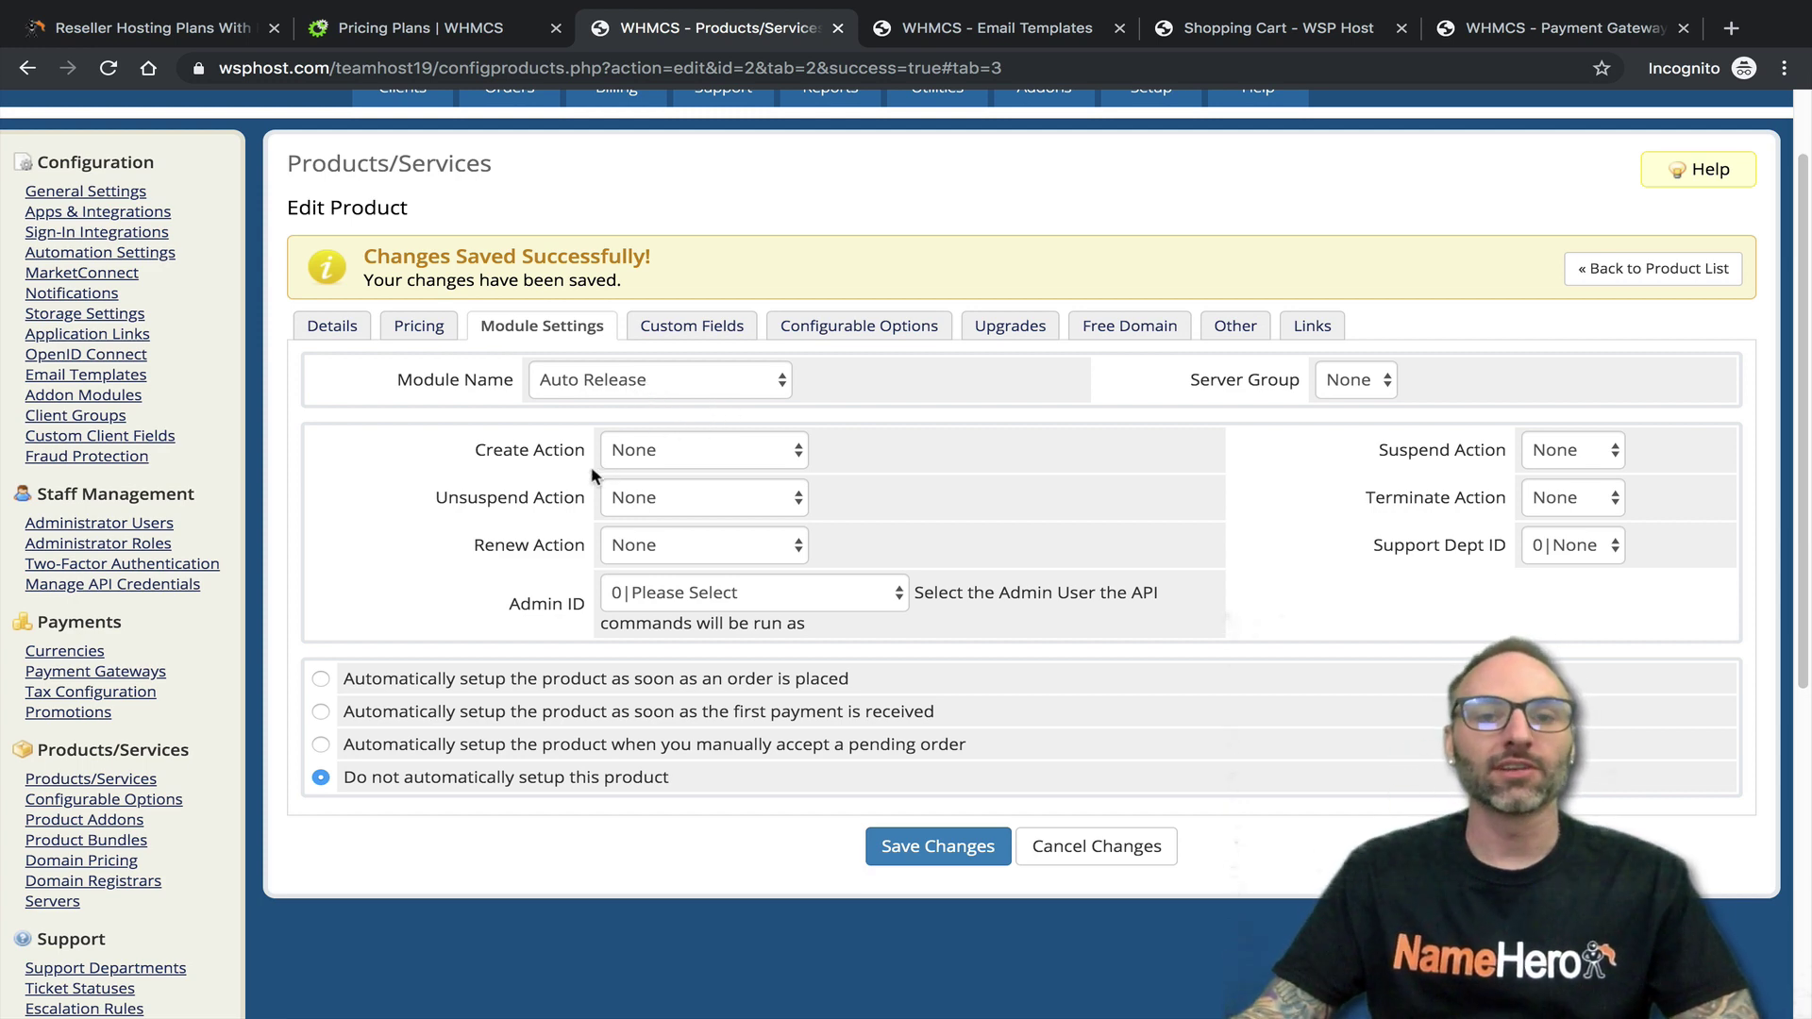
pyautogui.click(1380, 380)
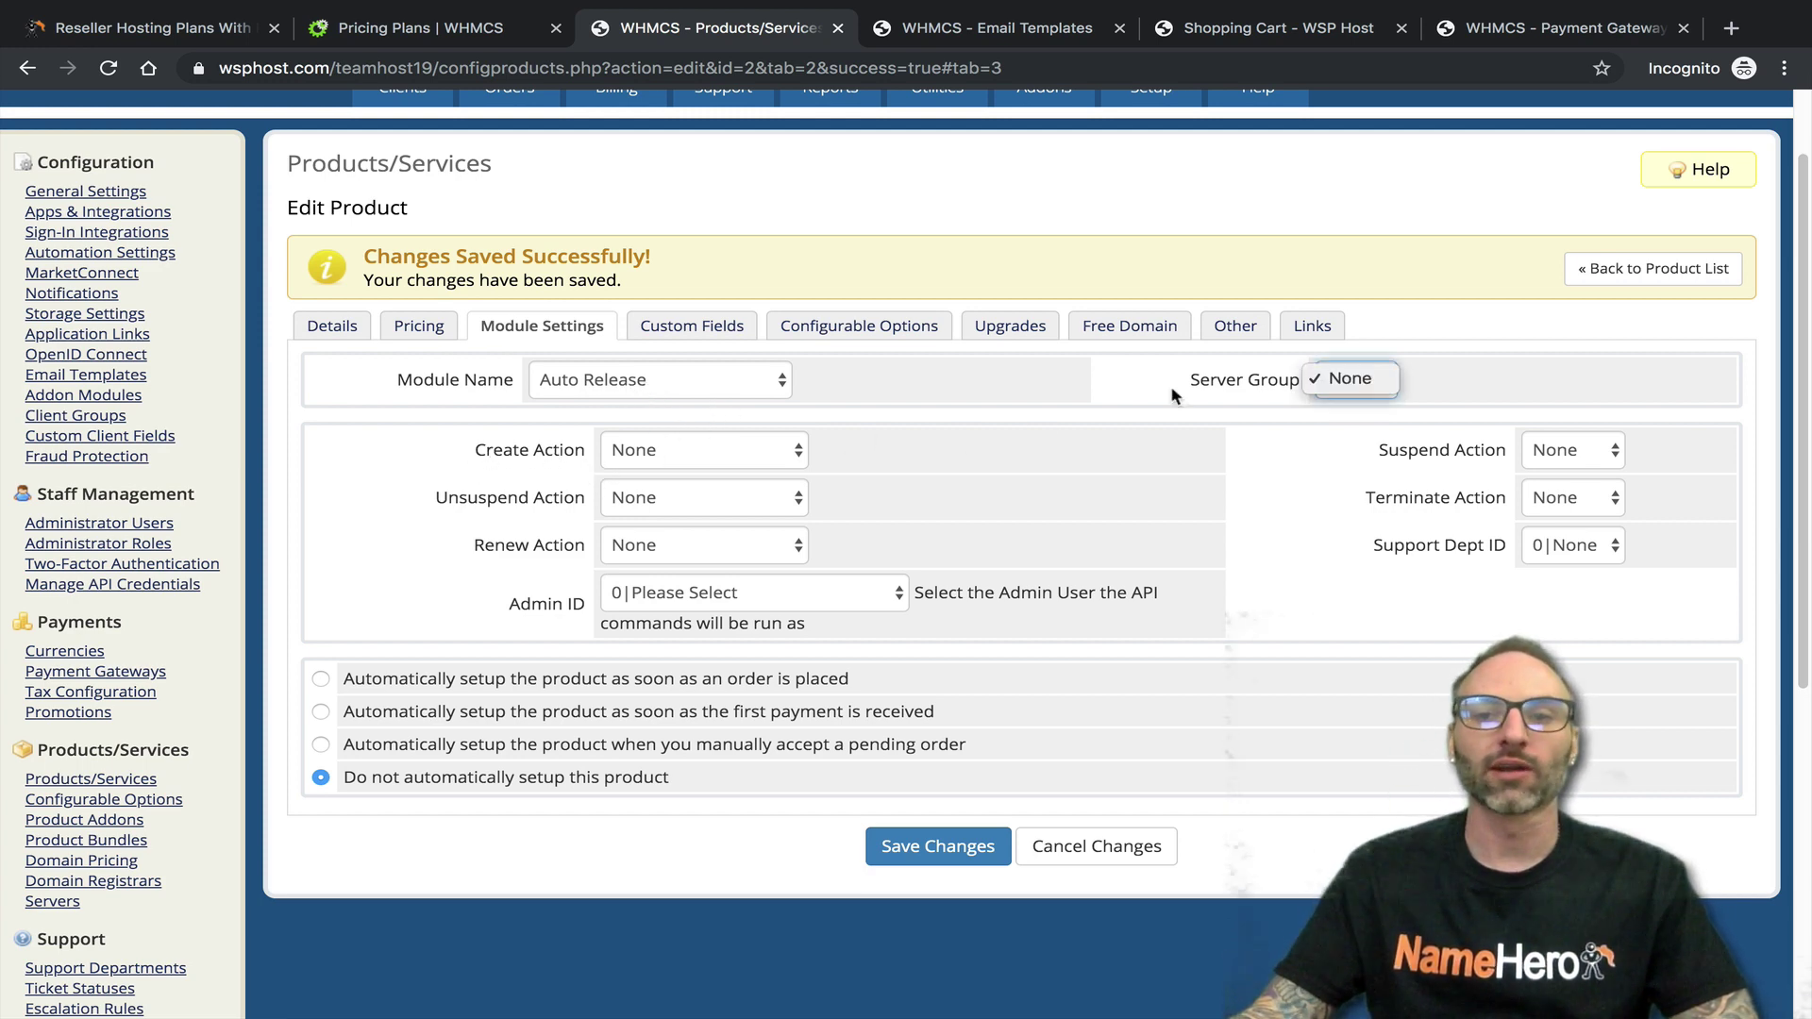
pyautogui.click(1180, 414)
pyautogui.moveTo(520, 441); pyautogui.dragTo(564, 444)
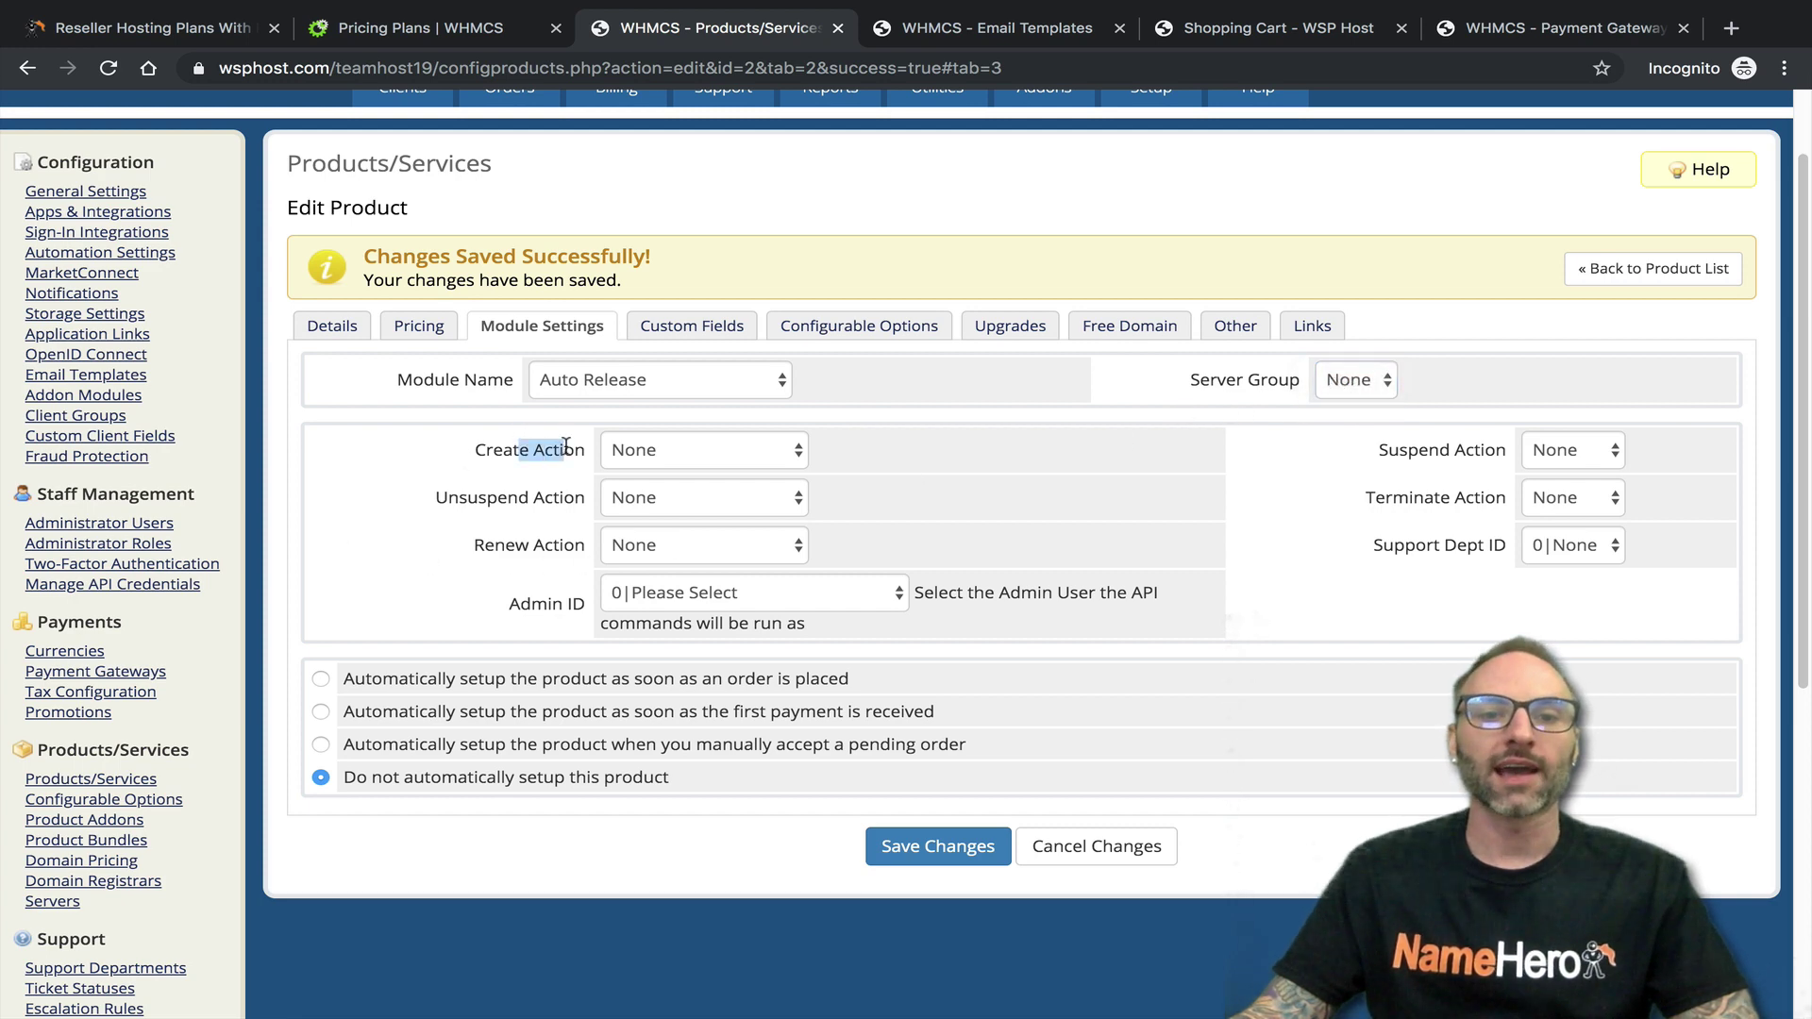
pyautogui.click(609, 450)
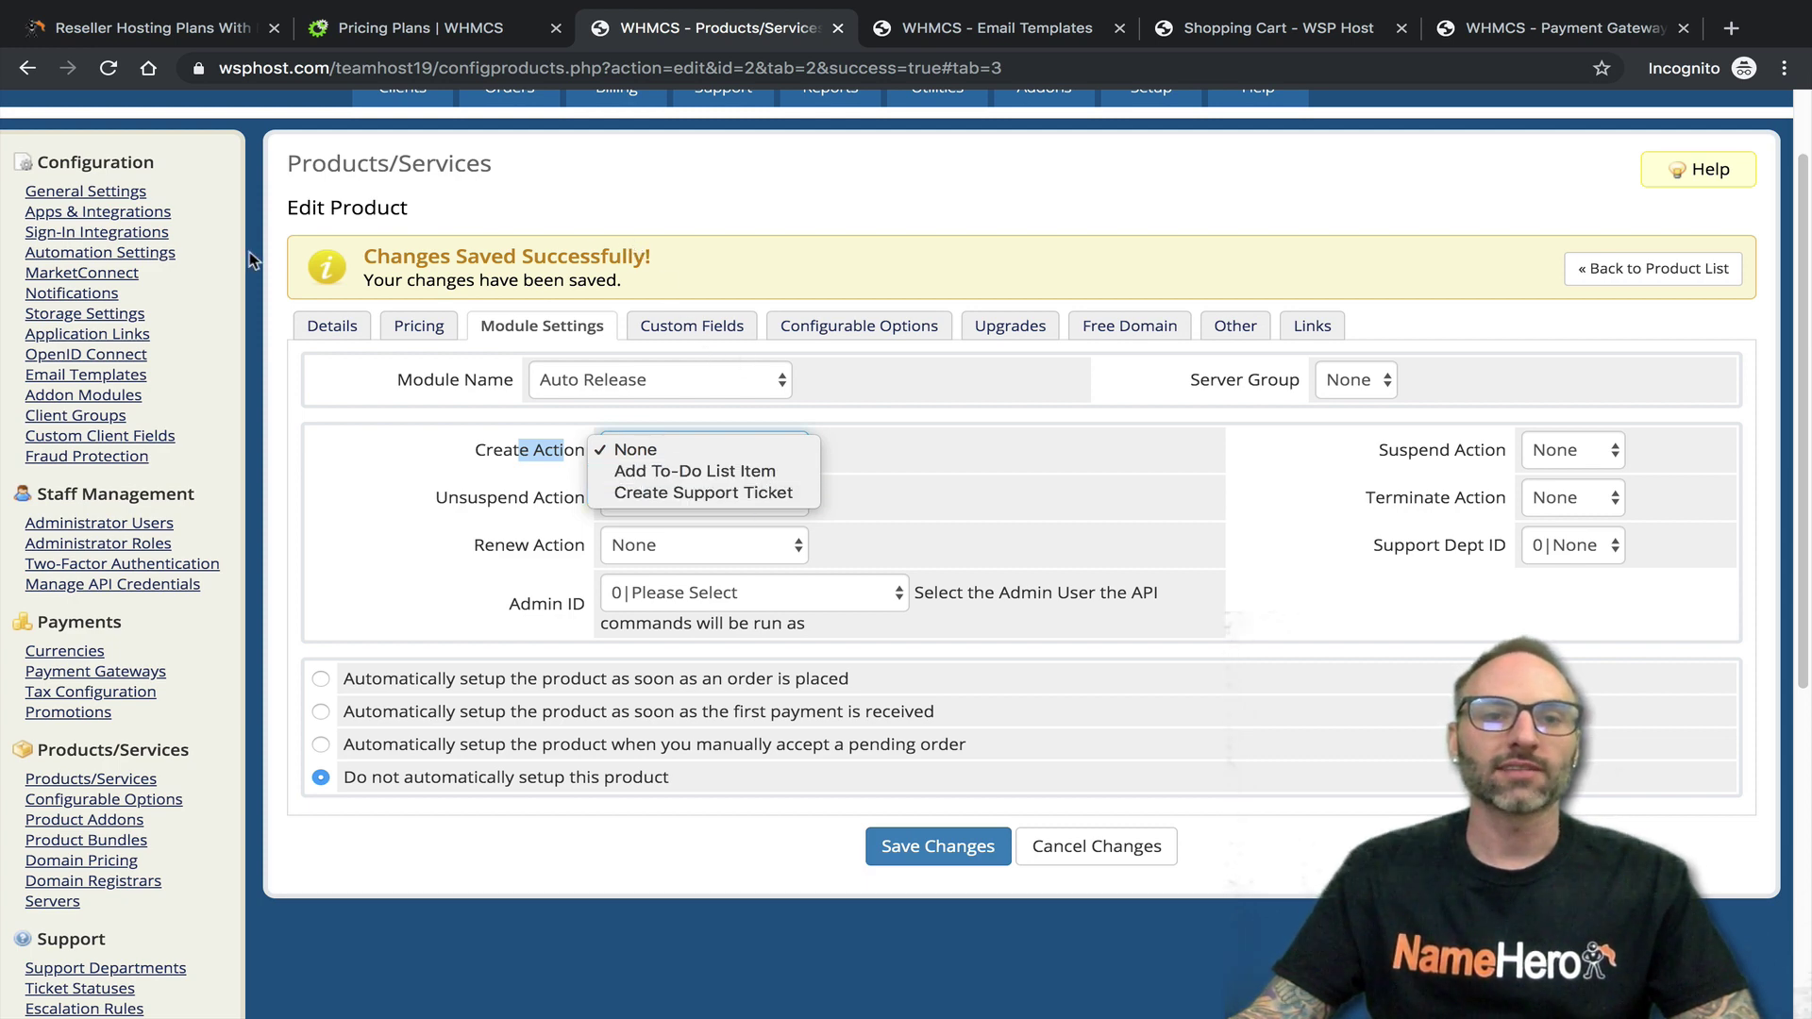
pyautogui.click(437, 236)
# Open the admin dashboard in a separate browser tab, look over its widgets and view the To-Do List page
pyautogui.scroll(1, 437, 236)
pyautogui.middleClick(42, 103)
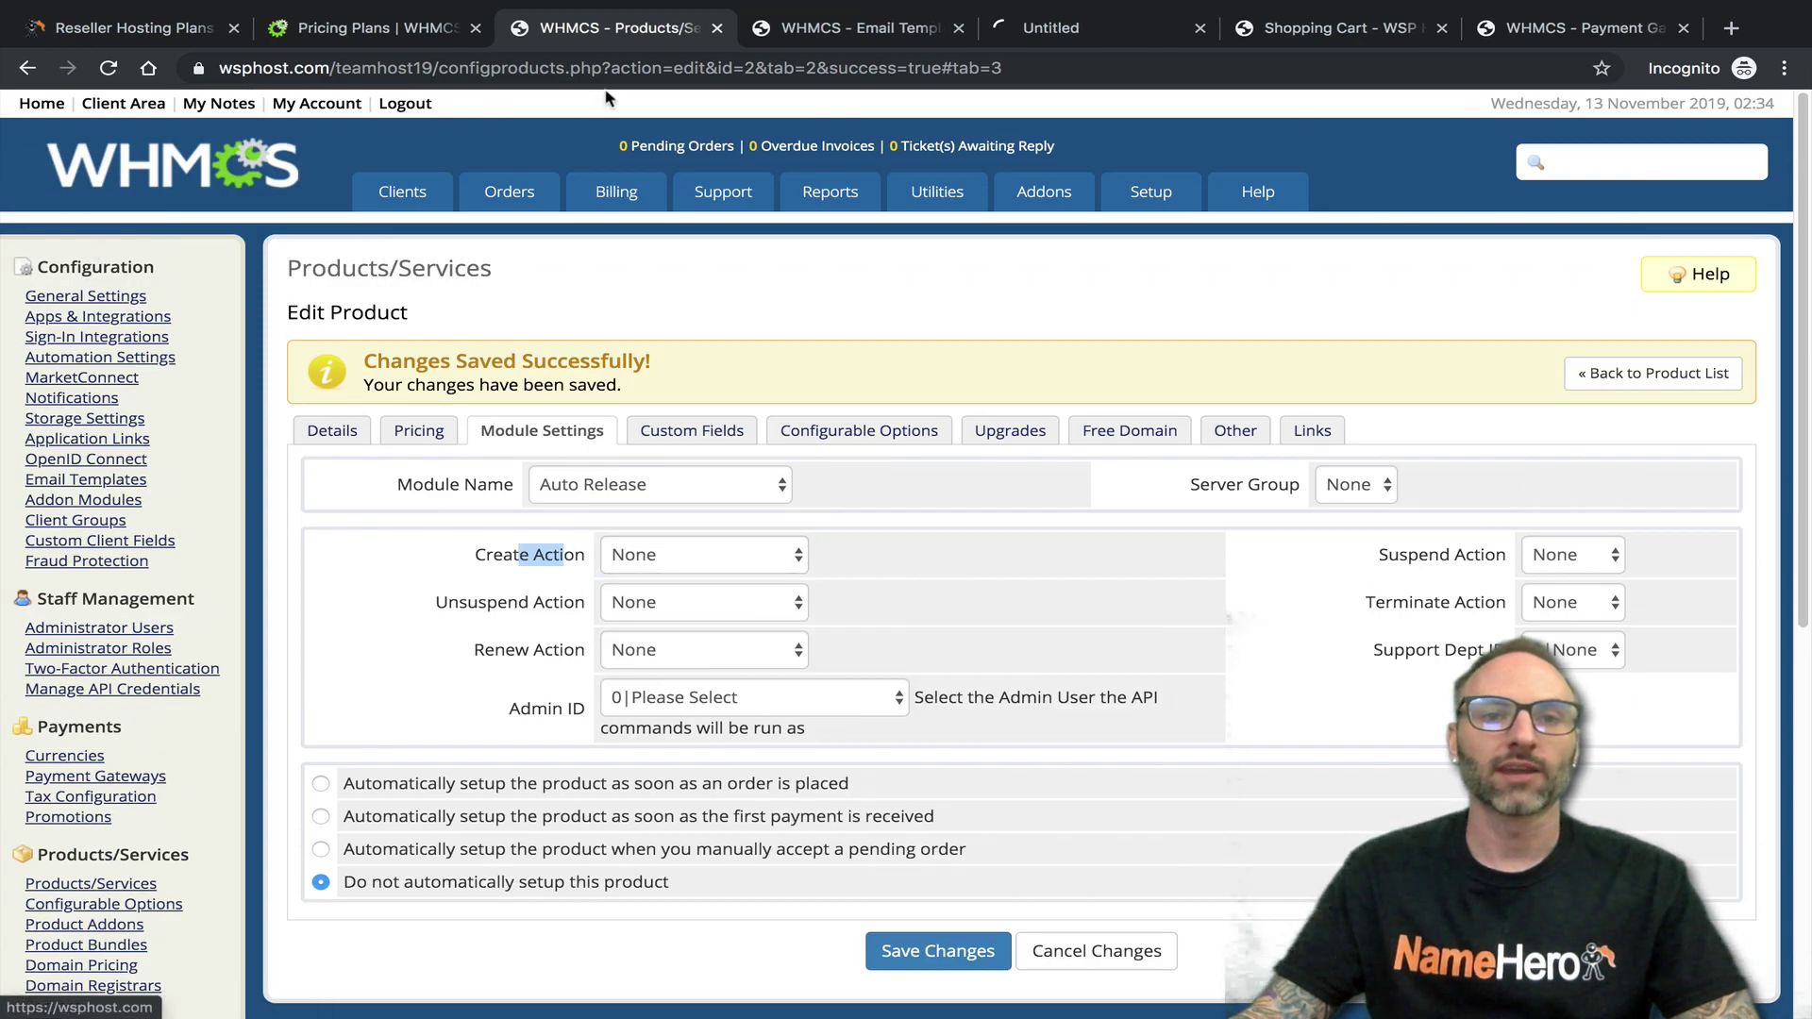
pyautogui.click(1016, 34)
pyautogui.scroll(-4, 614, 576)
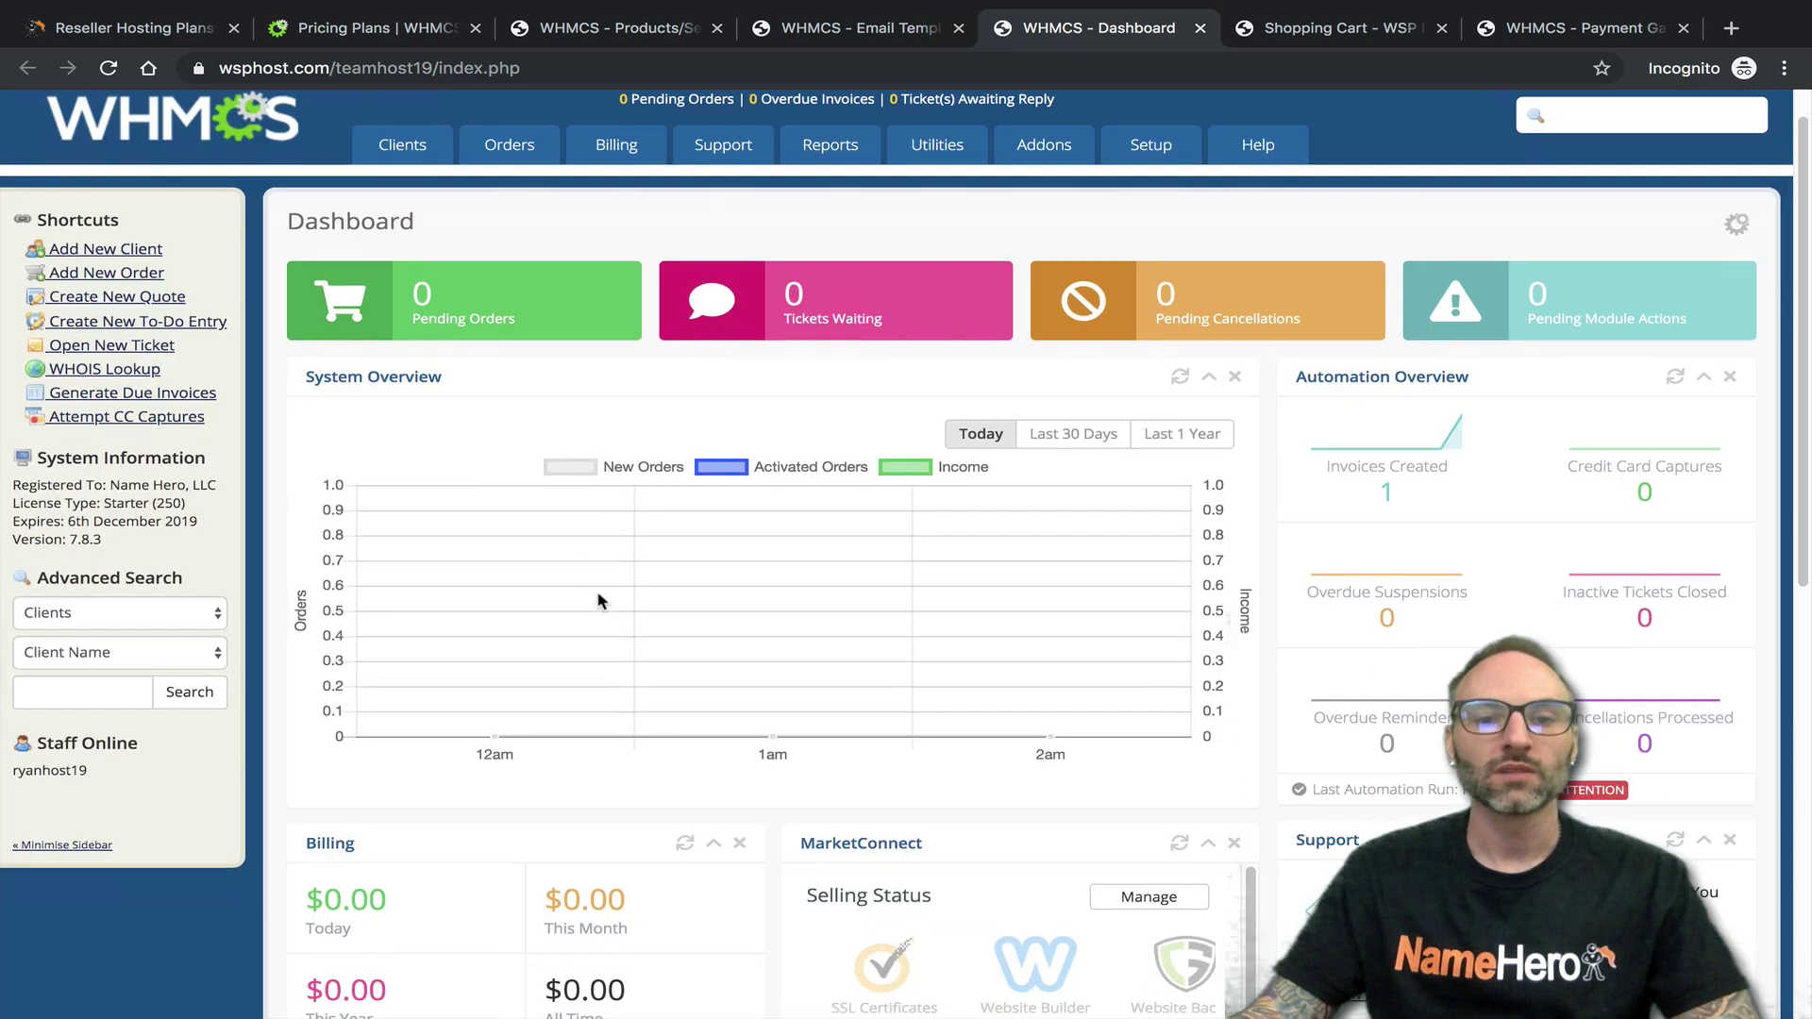
pyautogui.scroll(-2, 603, 589)
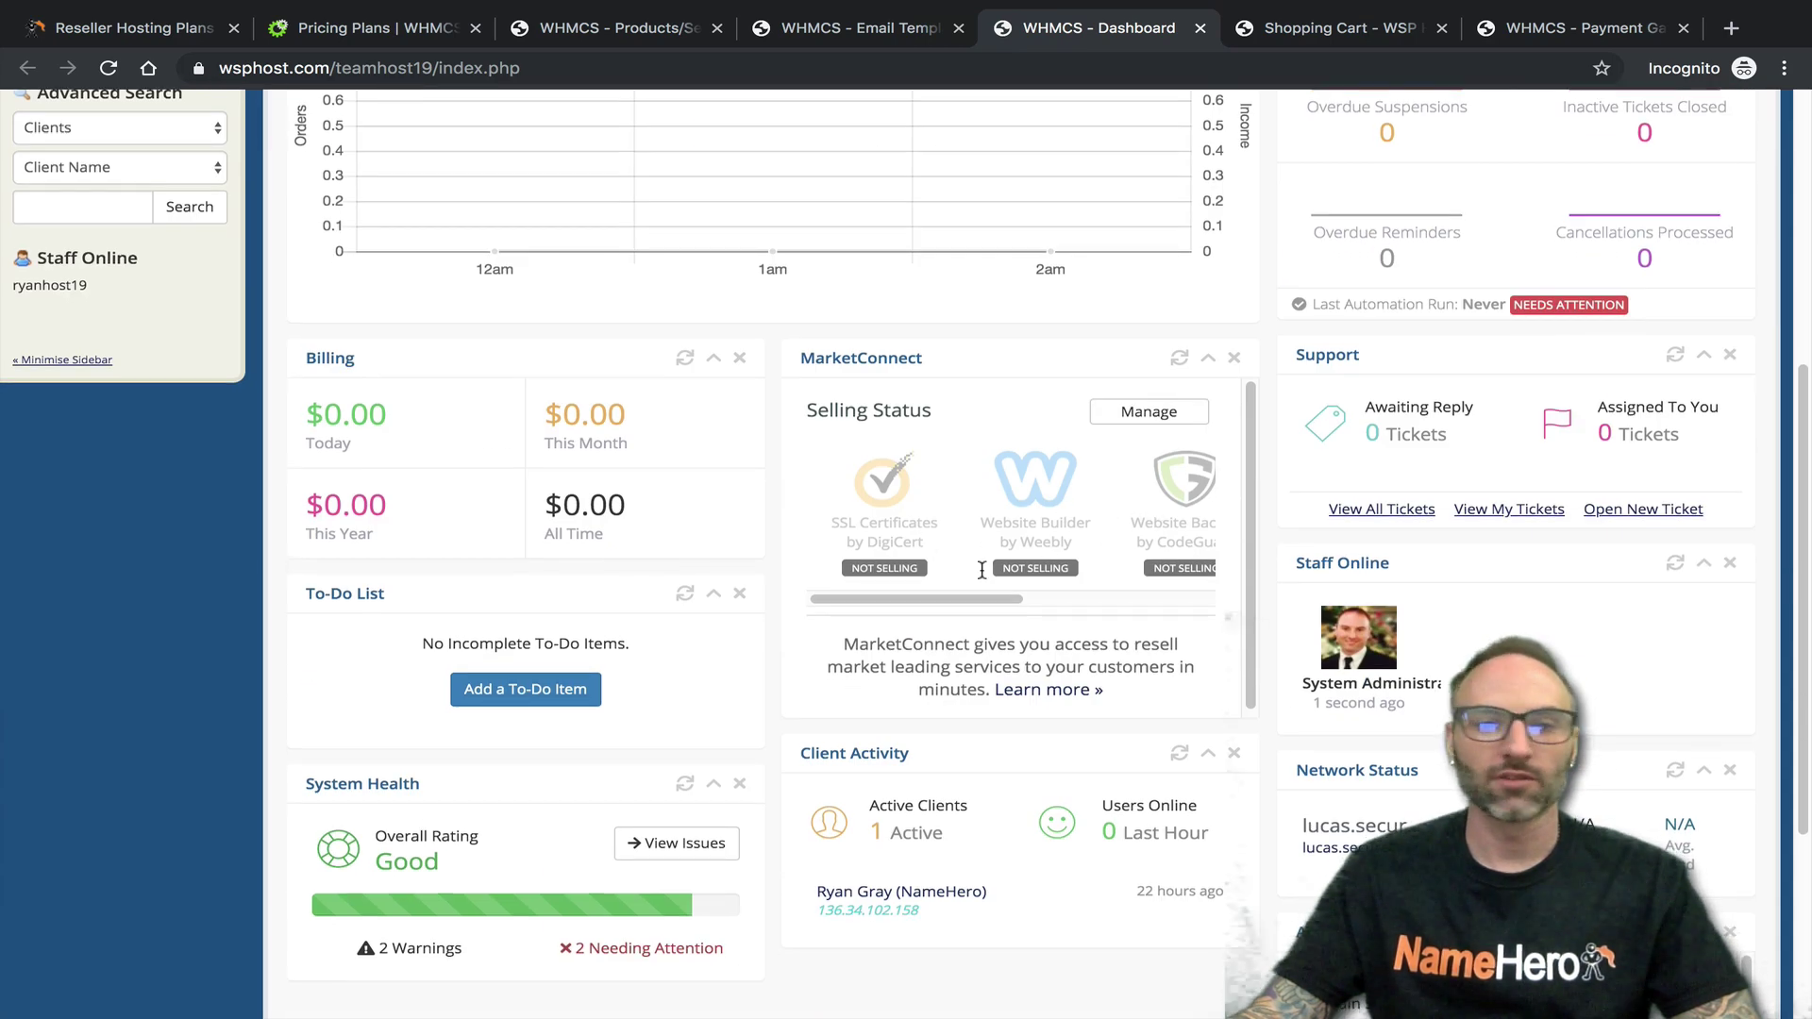
pyautogui.scroll(-2, 710, 665)
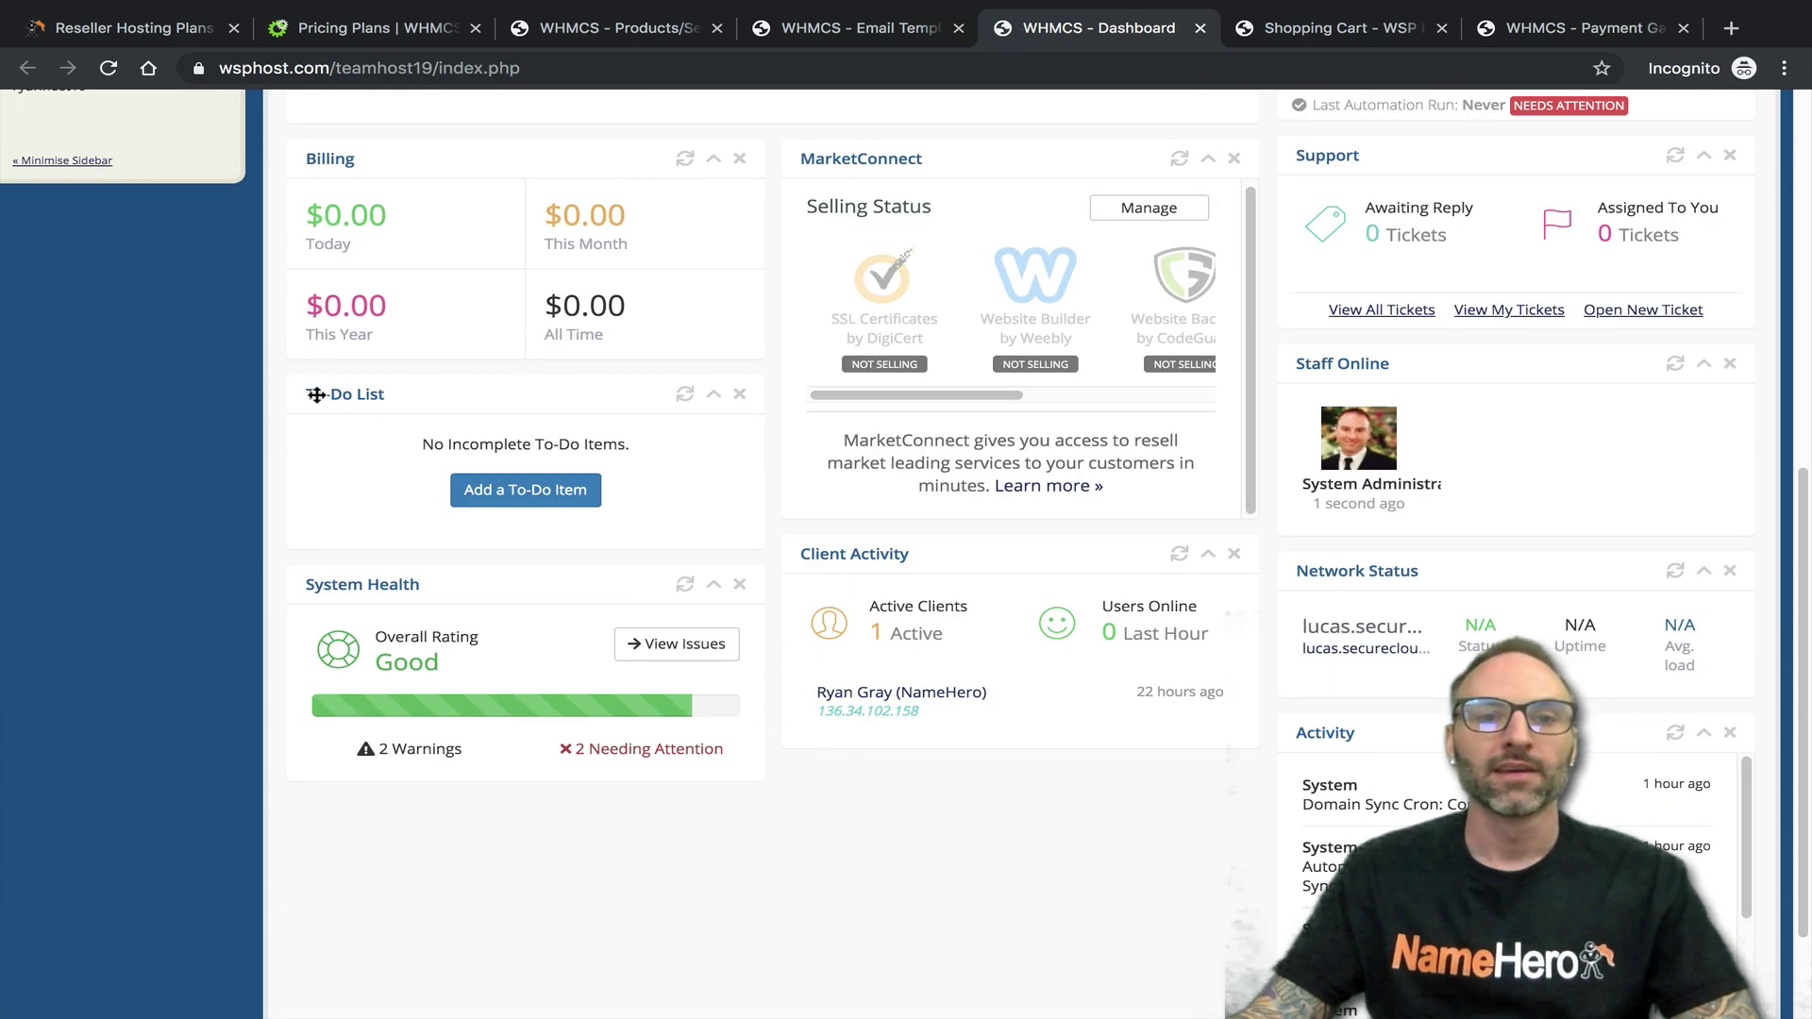
pyautogui.click(535, 498)
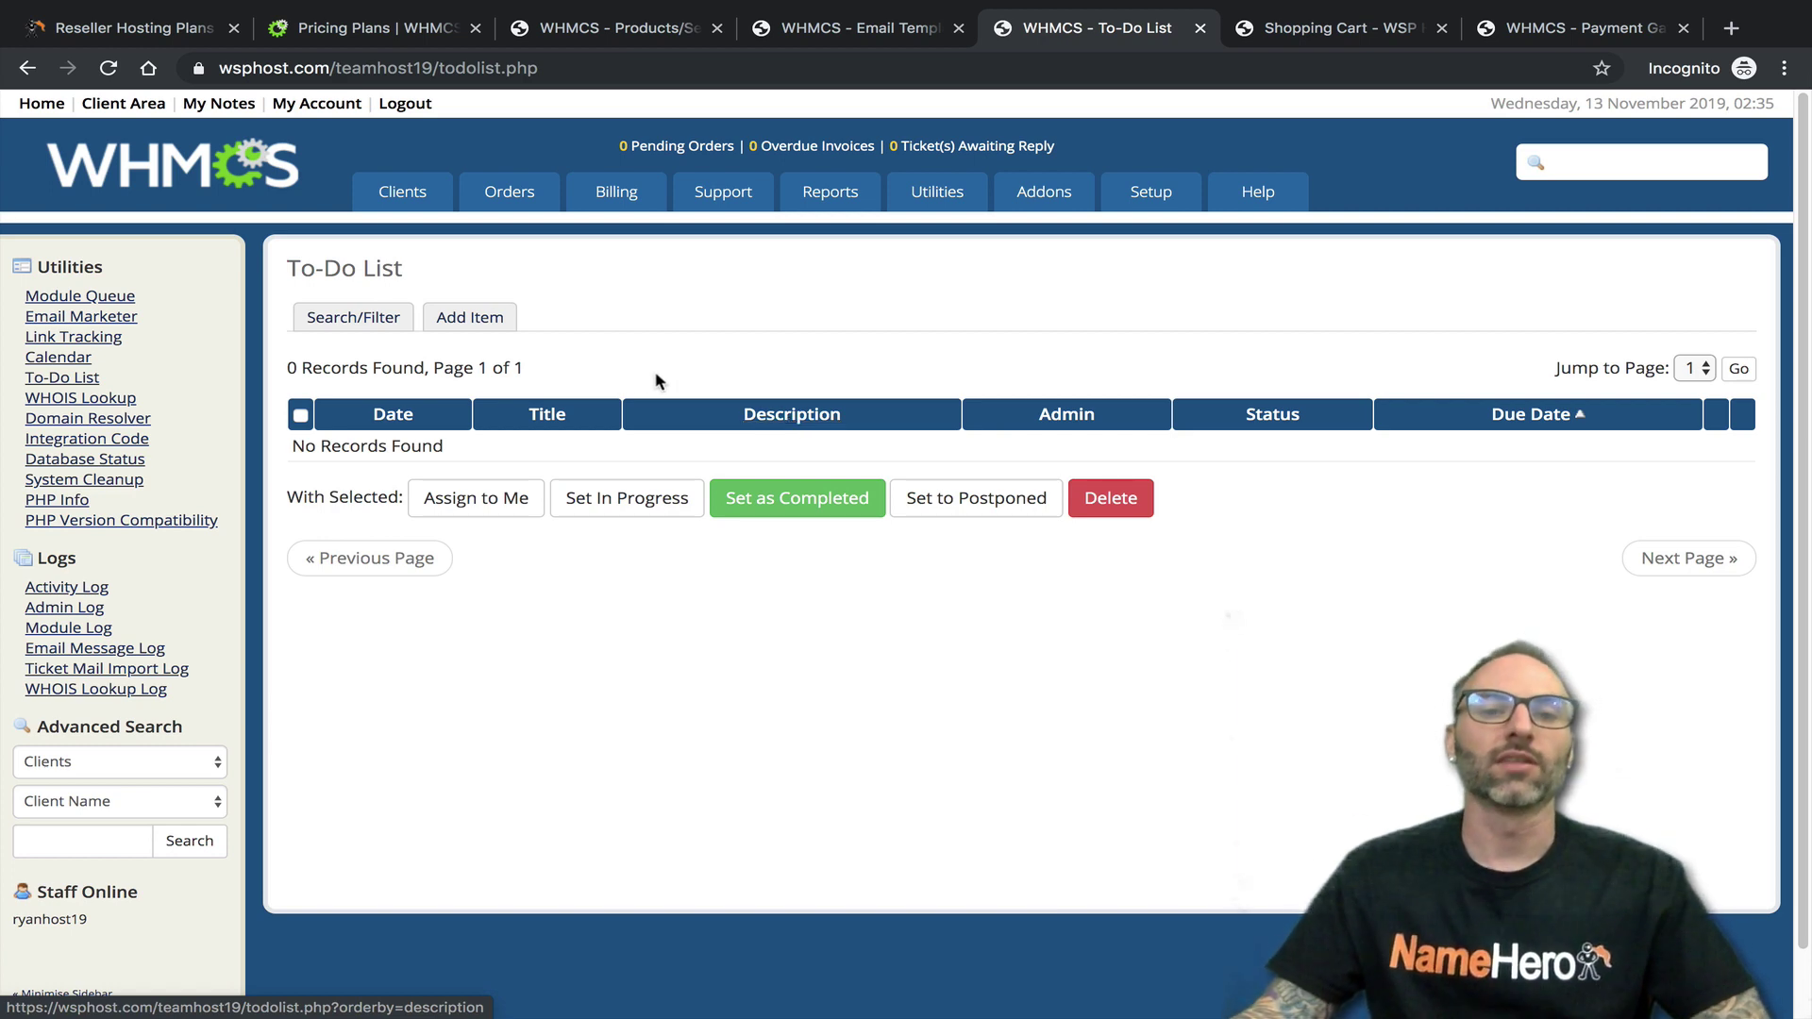
# Return to the product's module settings and set the Create Action to Create Support Ticket
pyautogui.click(814, 40)
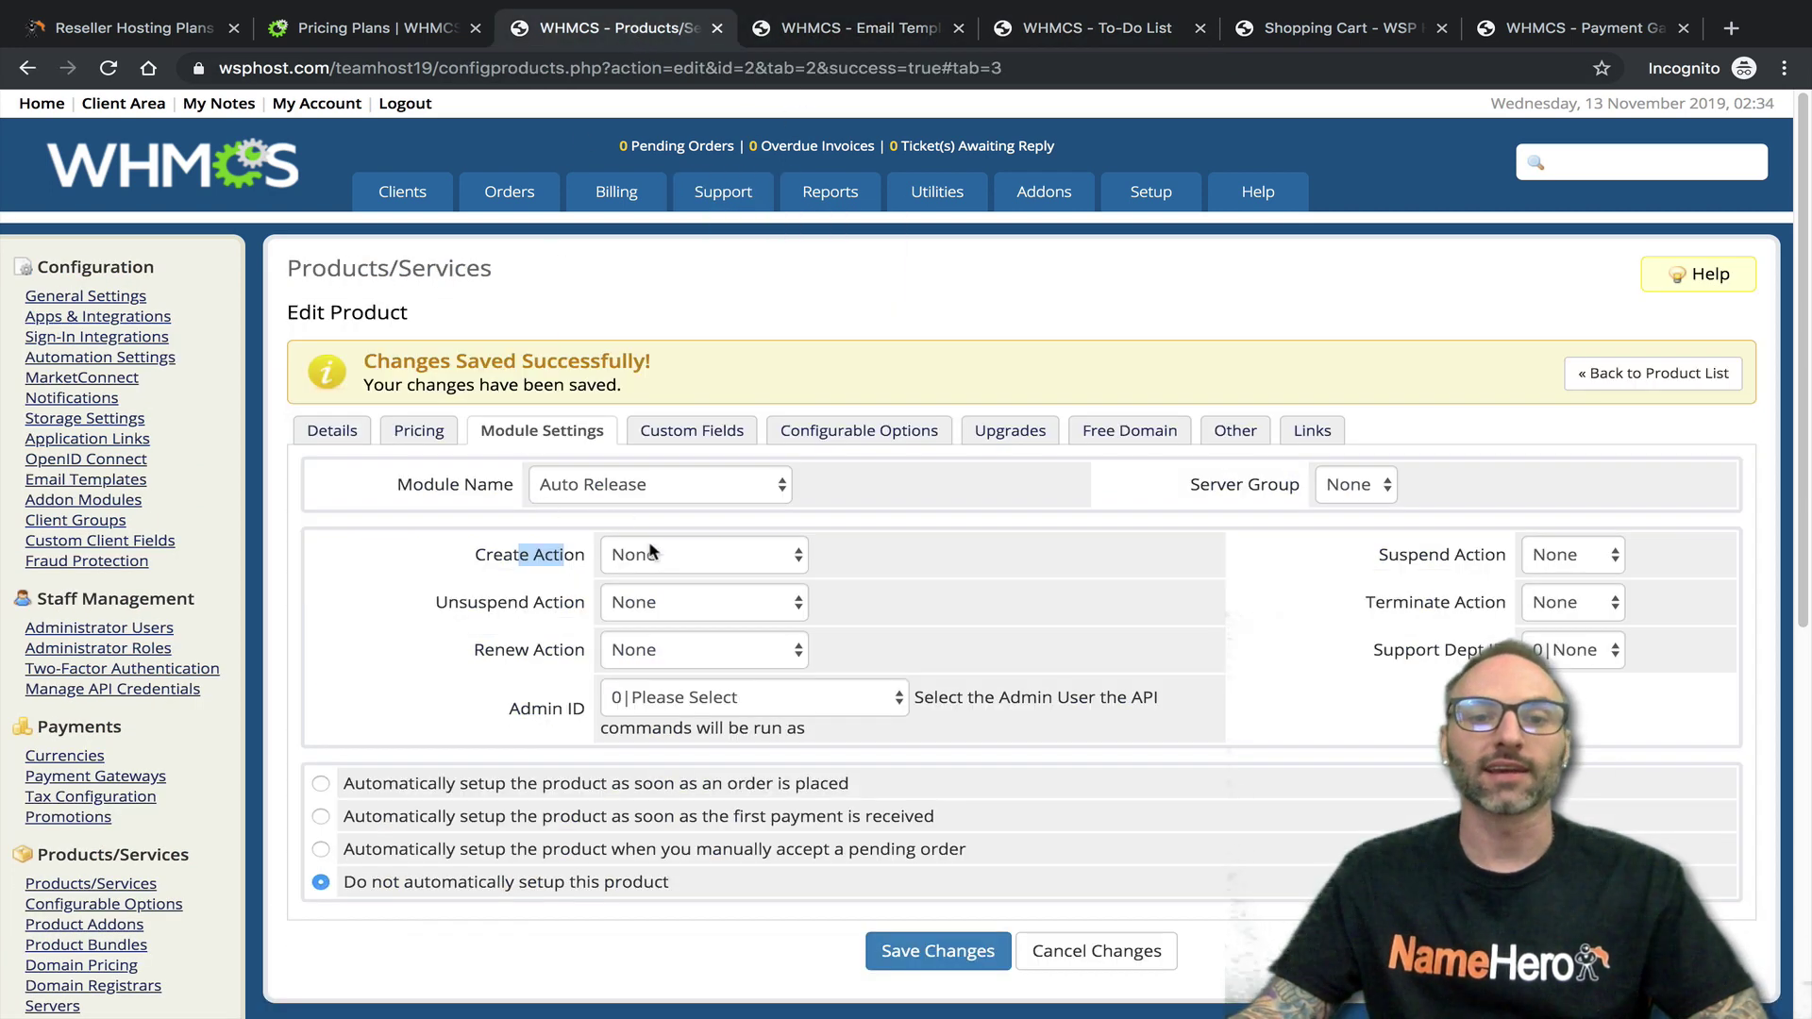
pyautogui.click(665, 557)
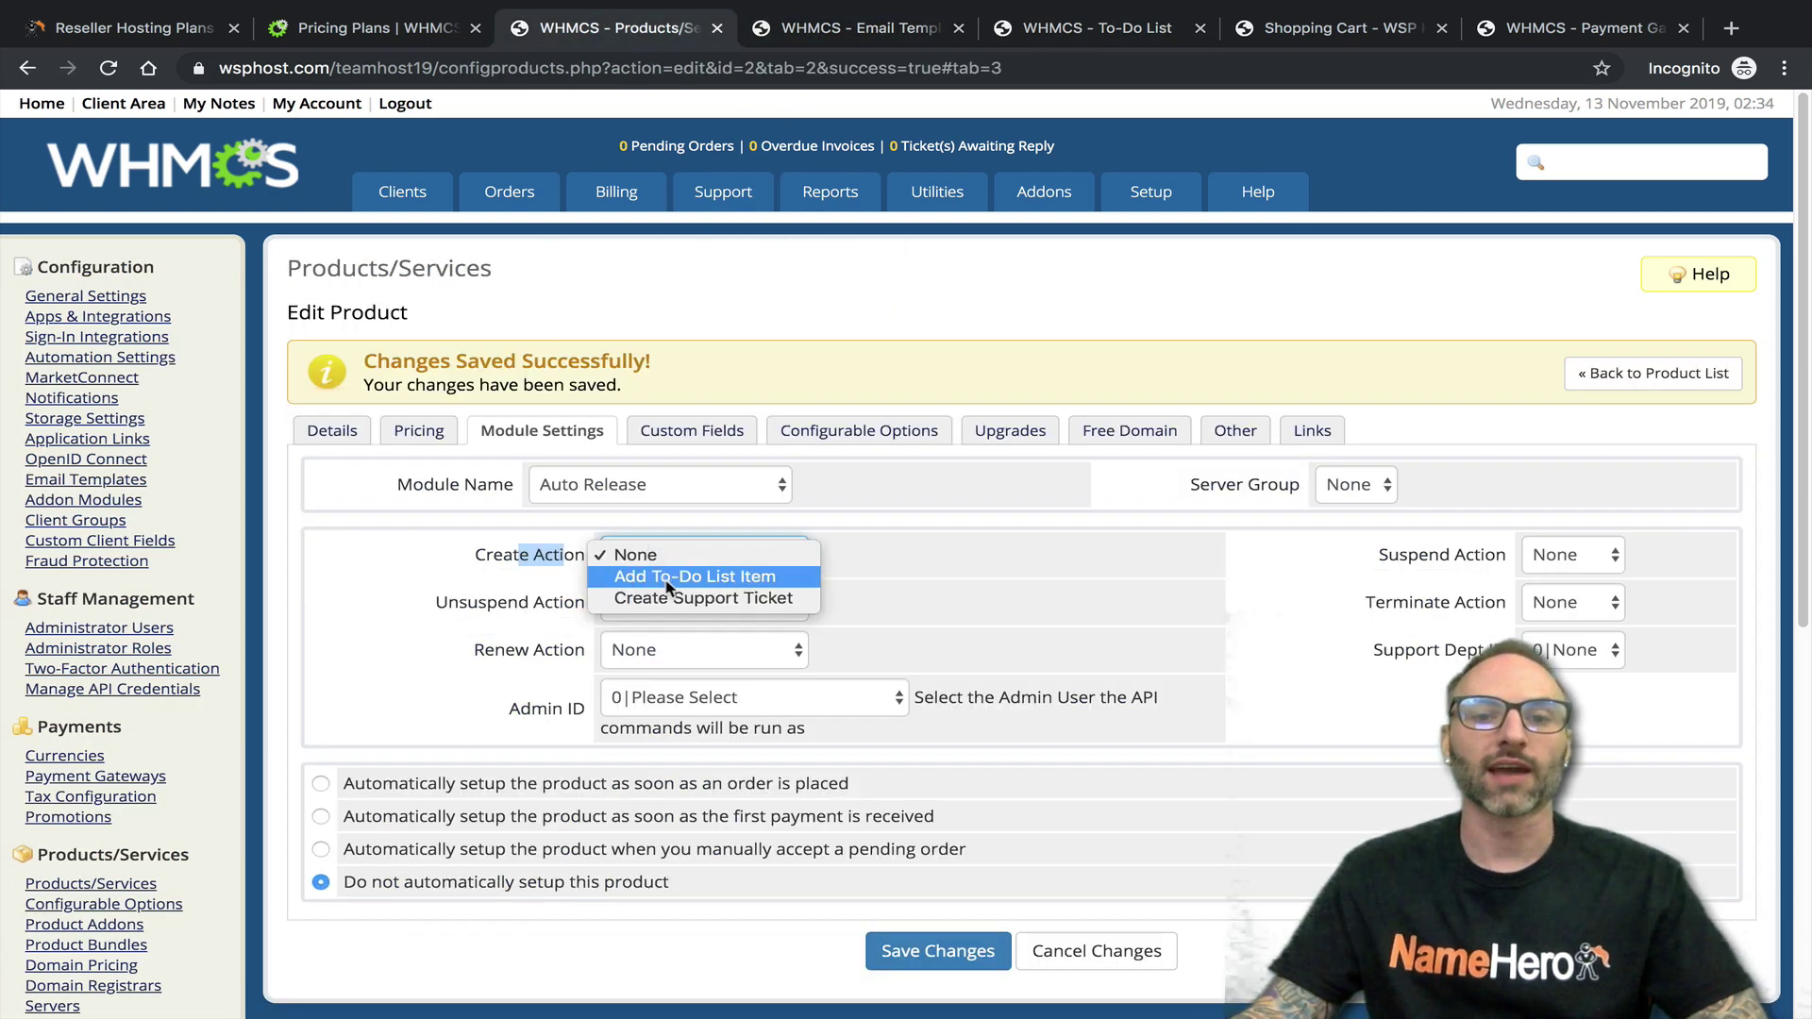
pyautogui.click(672, 598)
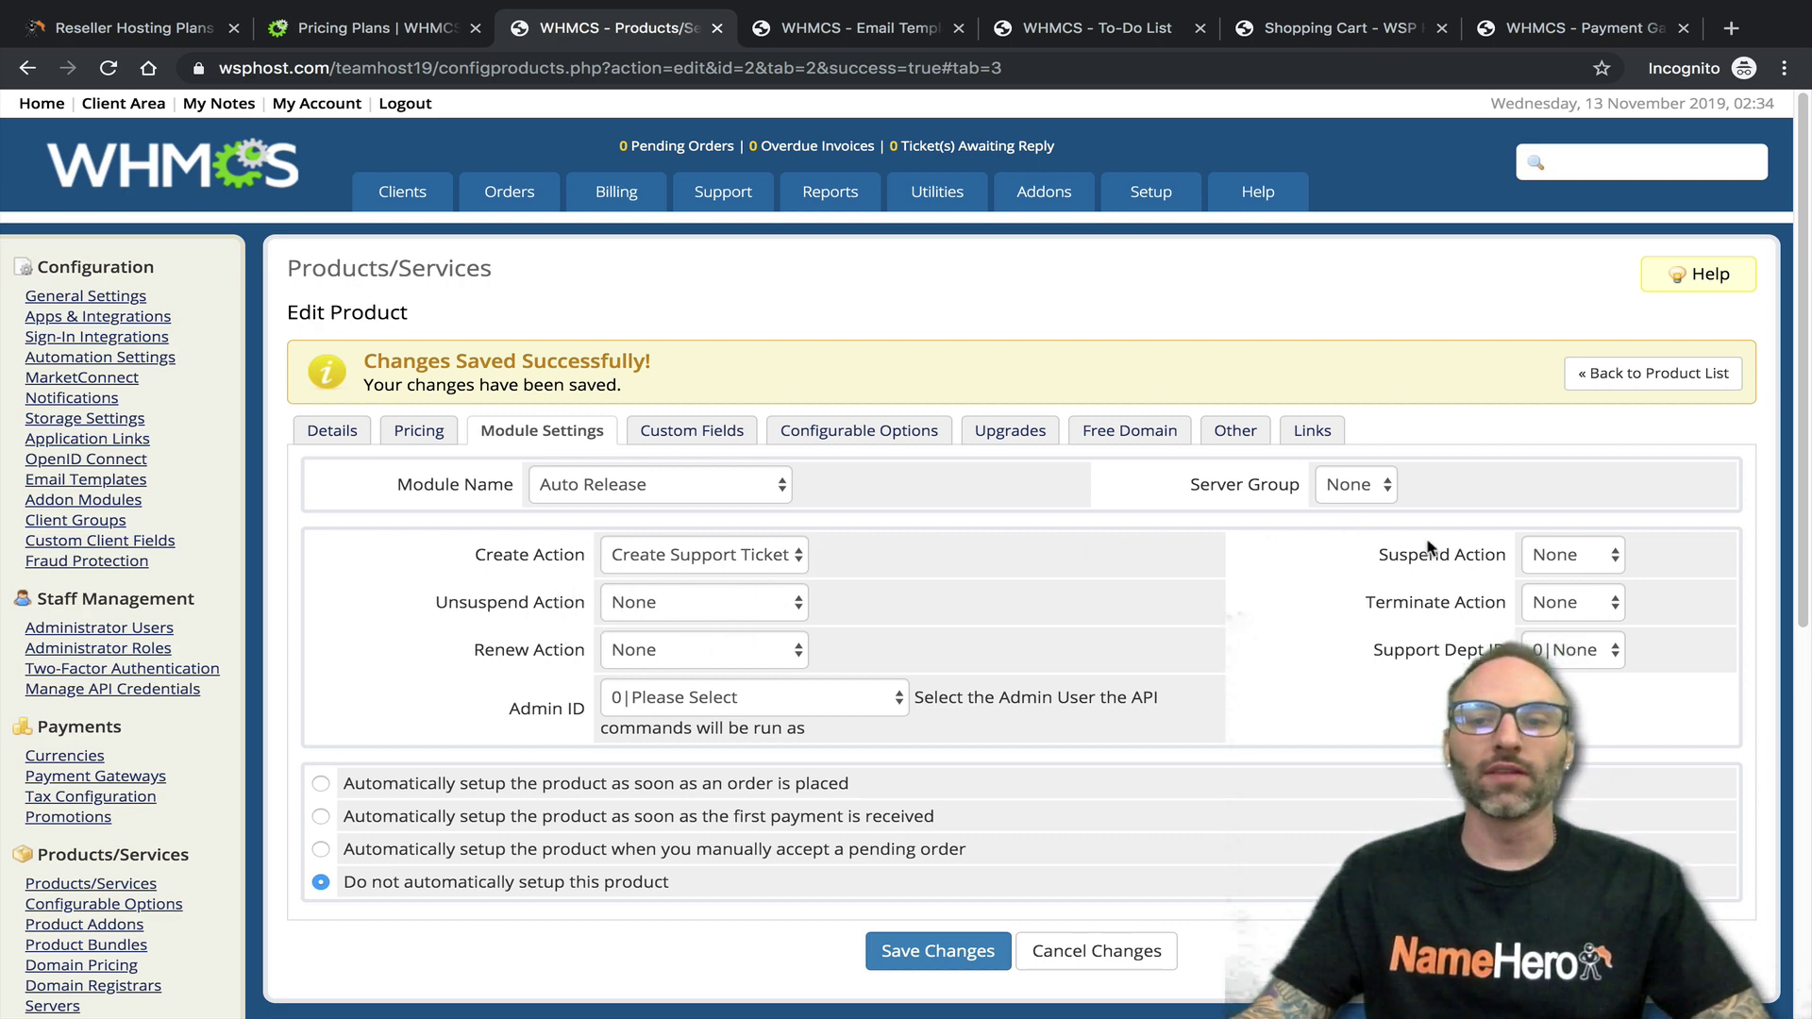
# Examine the choices offered for the product's Suspend Action and Unsuspend Action without changing them
pyautogui.moveTo(1384, 555); pyautogui.dragTo(1505, 555)
pyautogui.click(1375, 555)
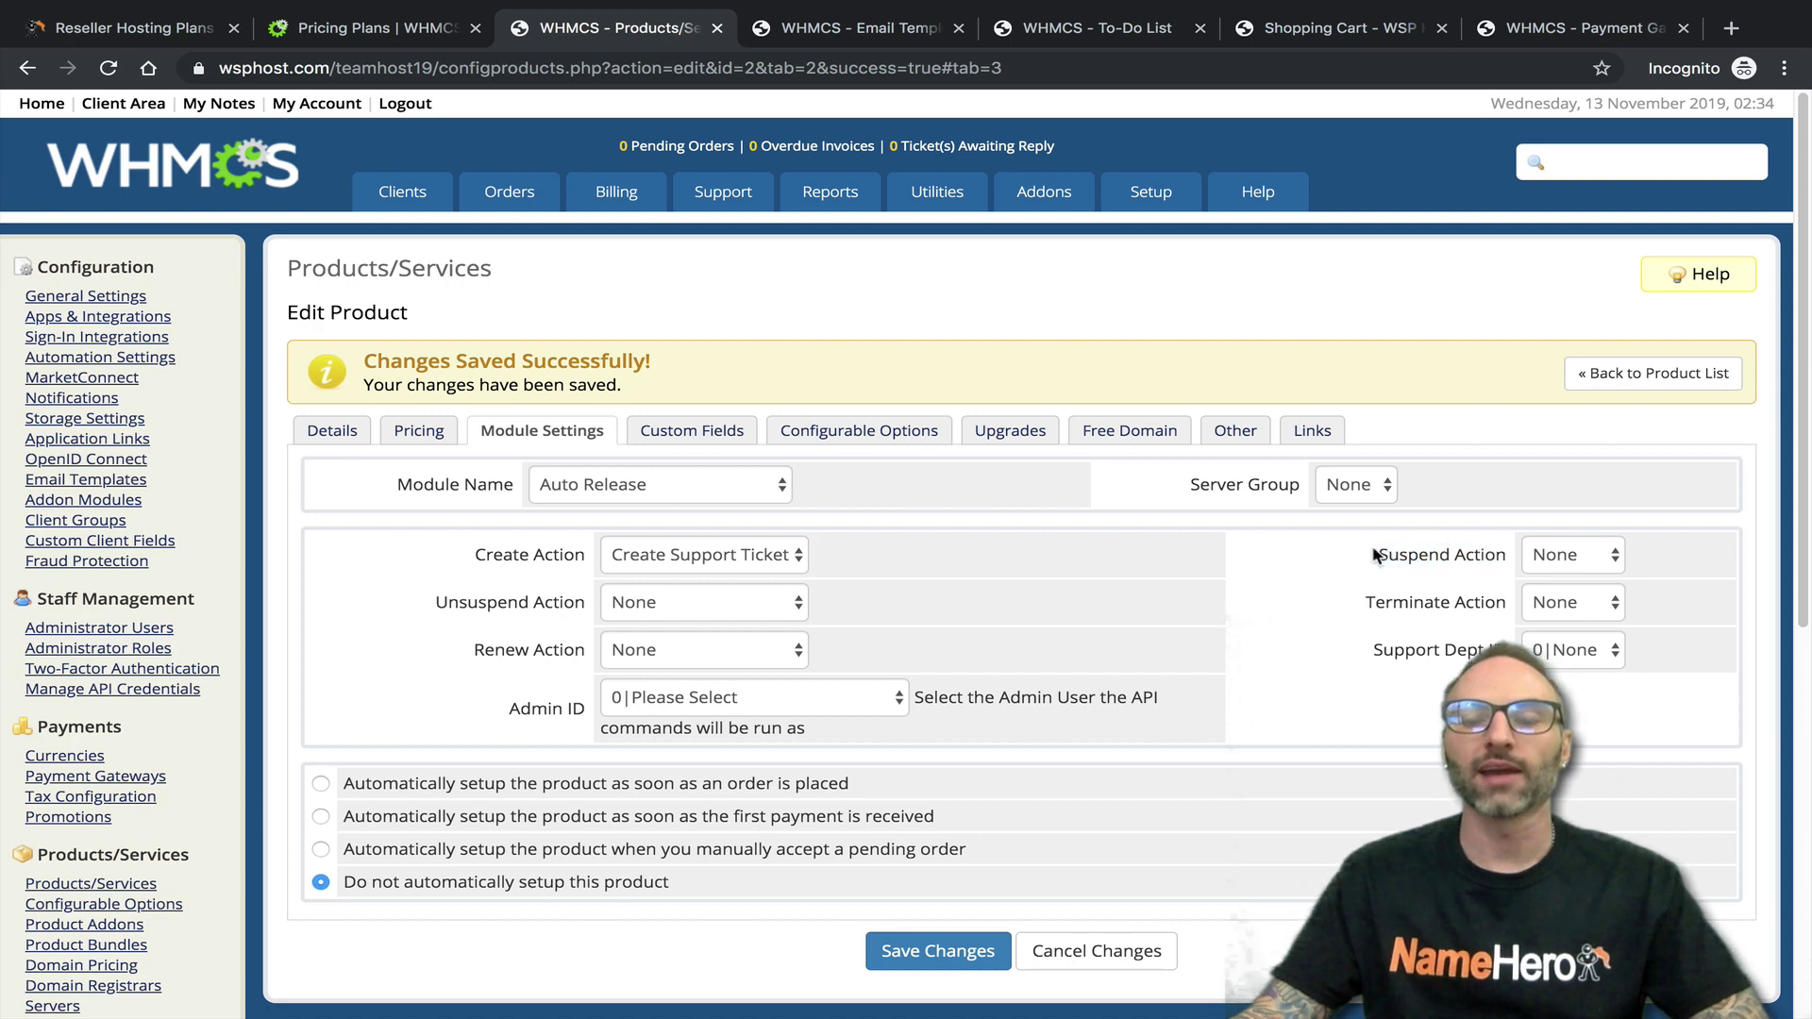
pyautogui.click(1538, 557)
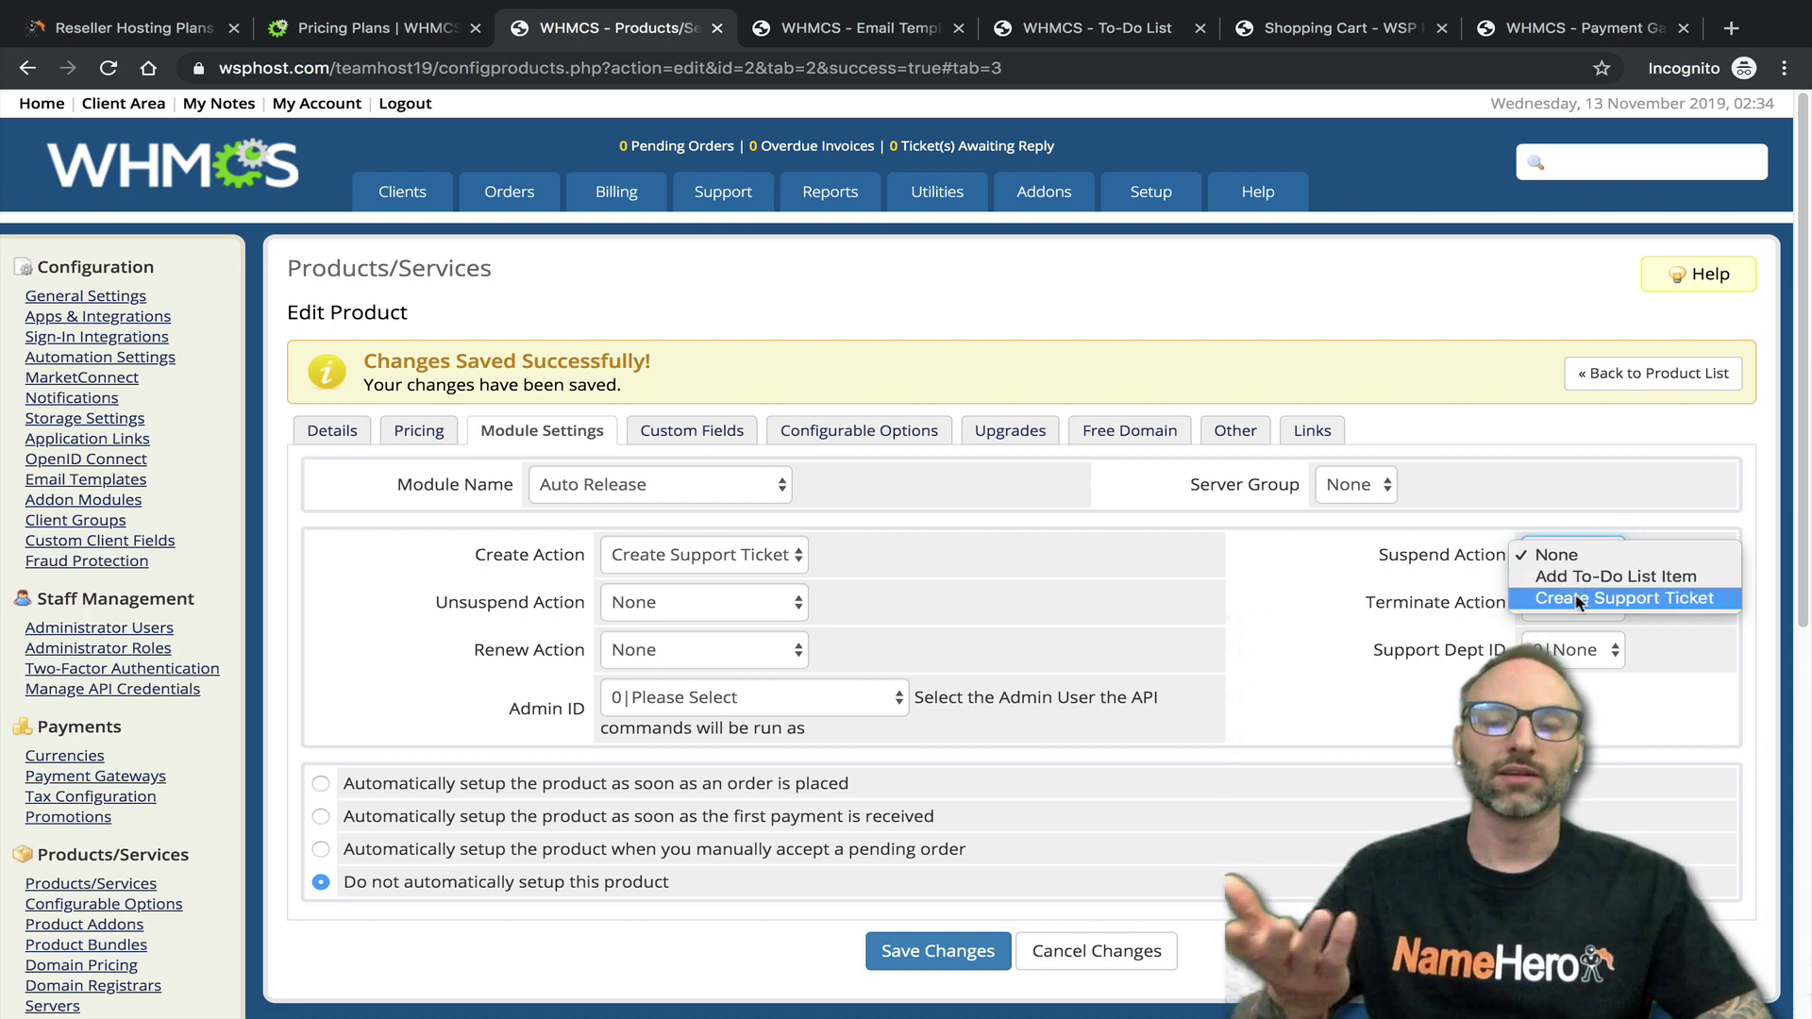
pyautogui.click(1408, 562)
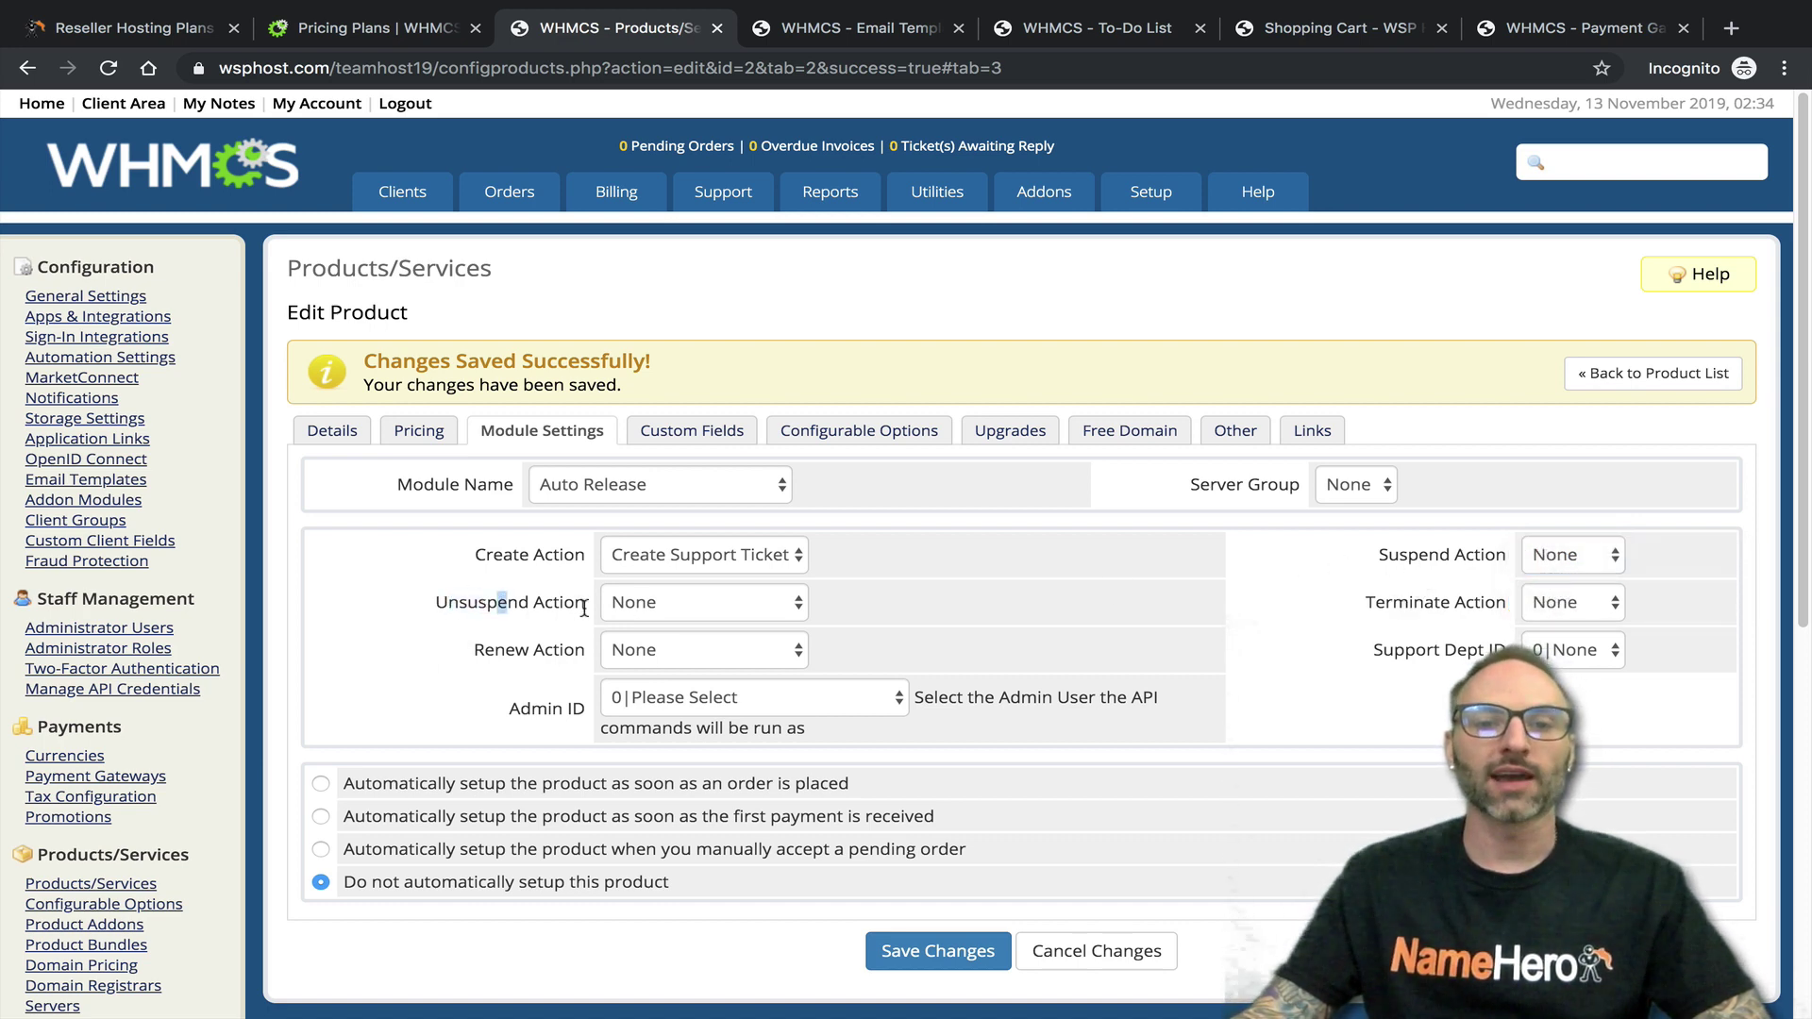
pyautogui.click(615, 604)
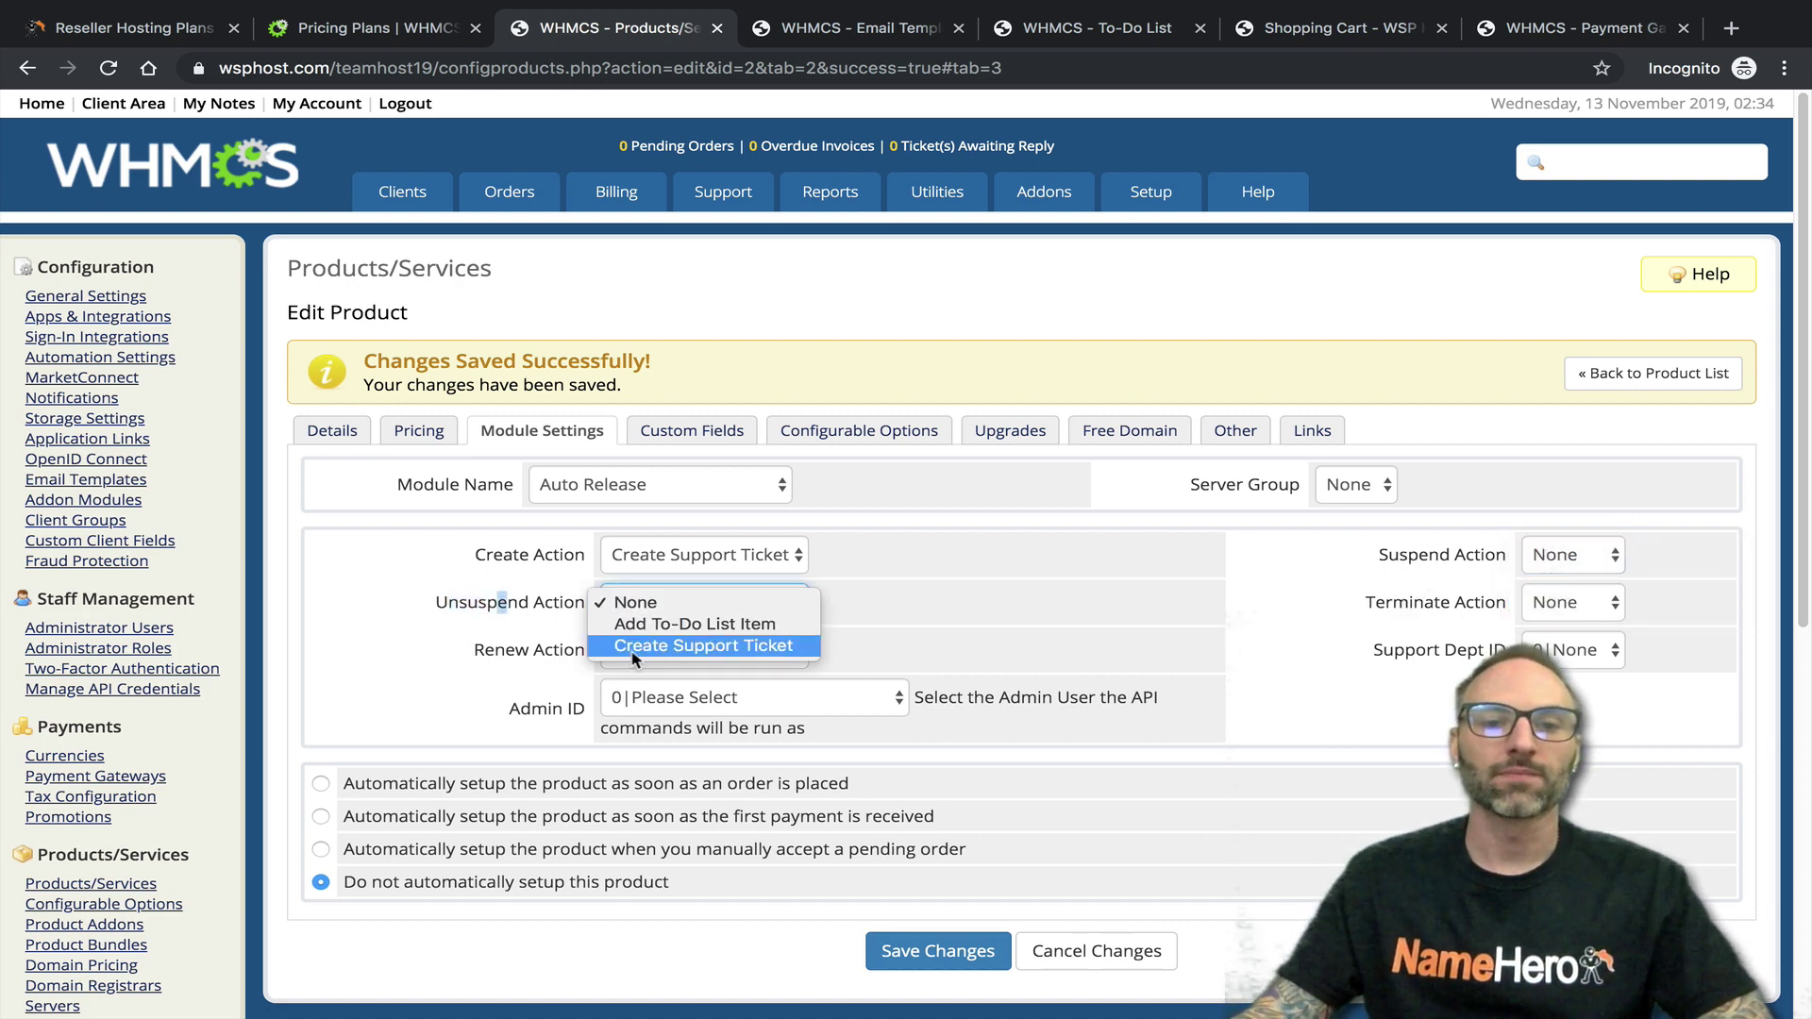
pyautogui.click(463, 593)
# Examine the choices offered for the product's Terminate Action and Renew Action, leaving both at None
pyautogui.doubleClick(1403, 607)
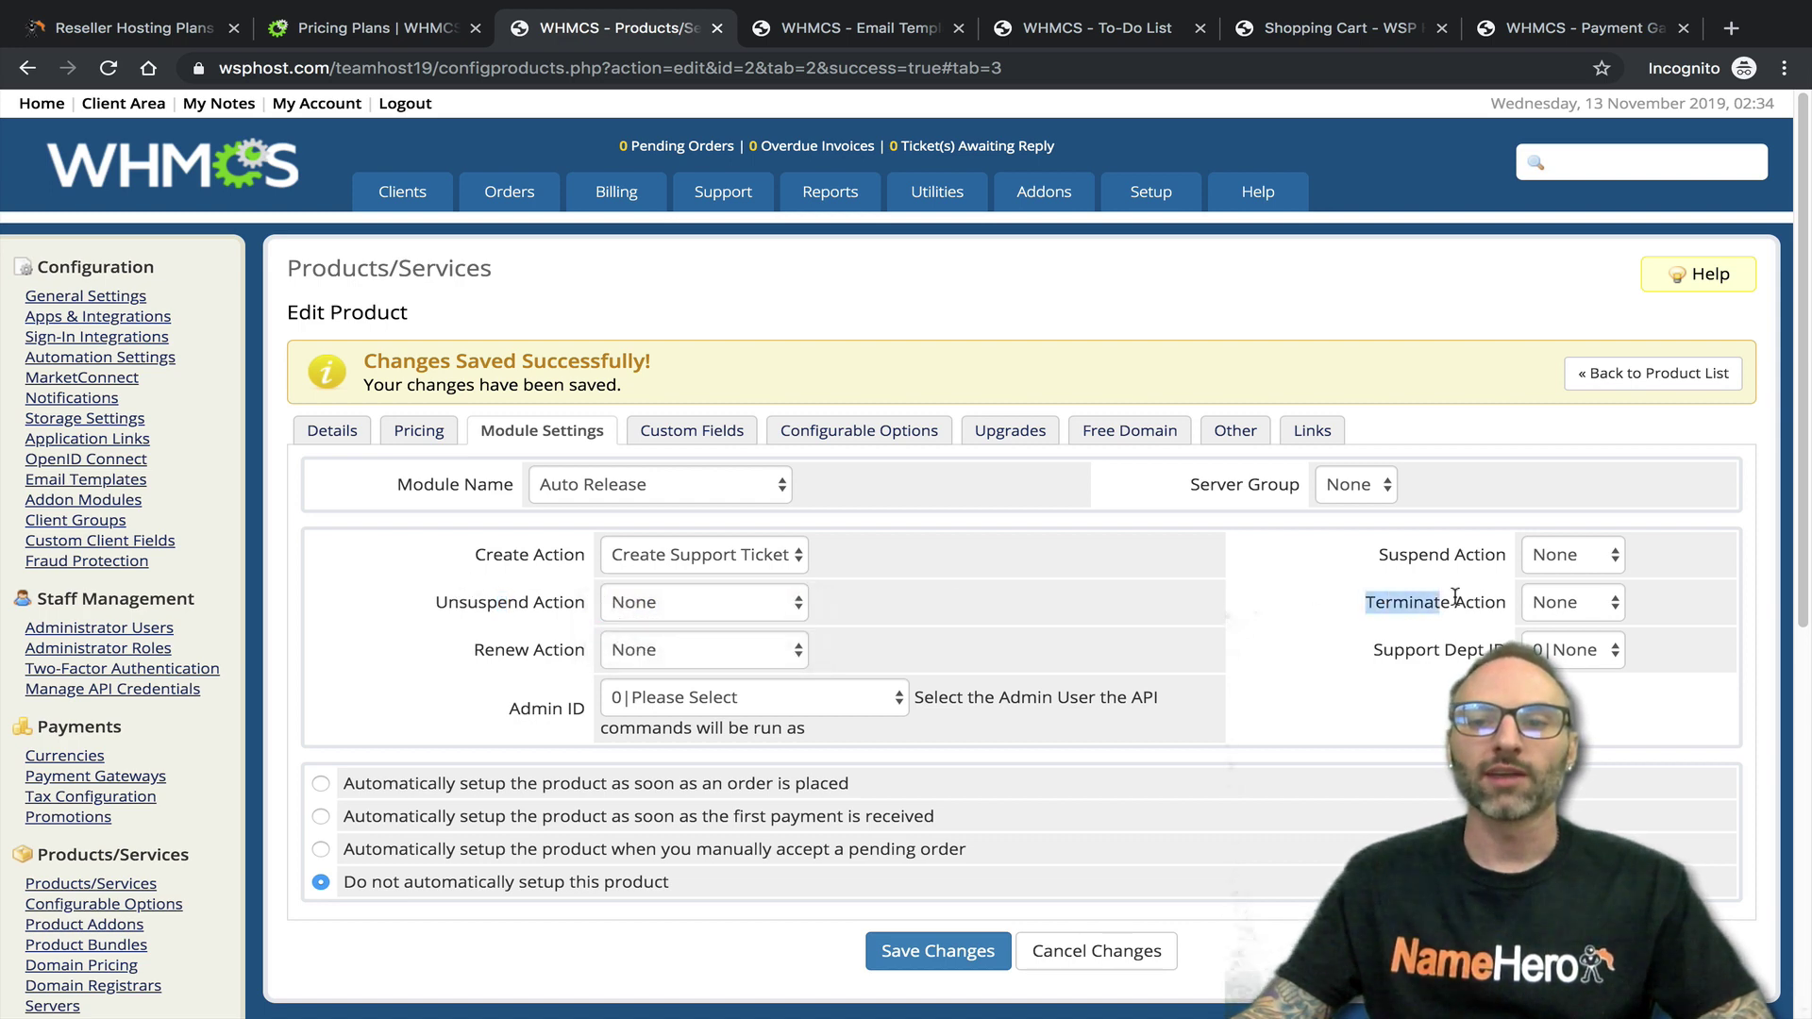
pyautogui.click(1535, 602)
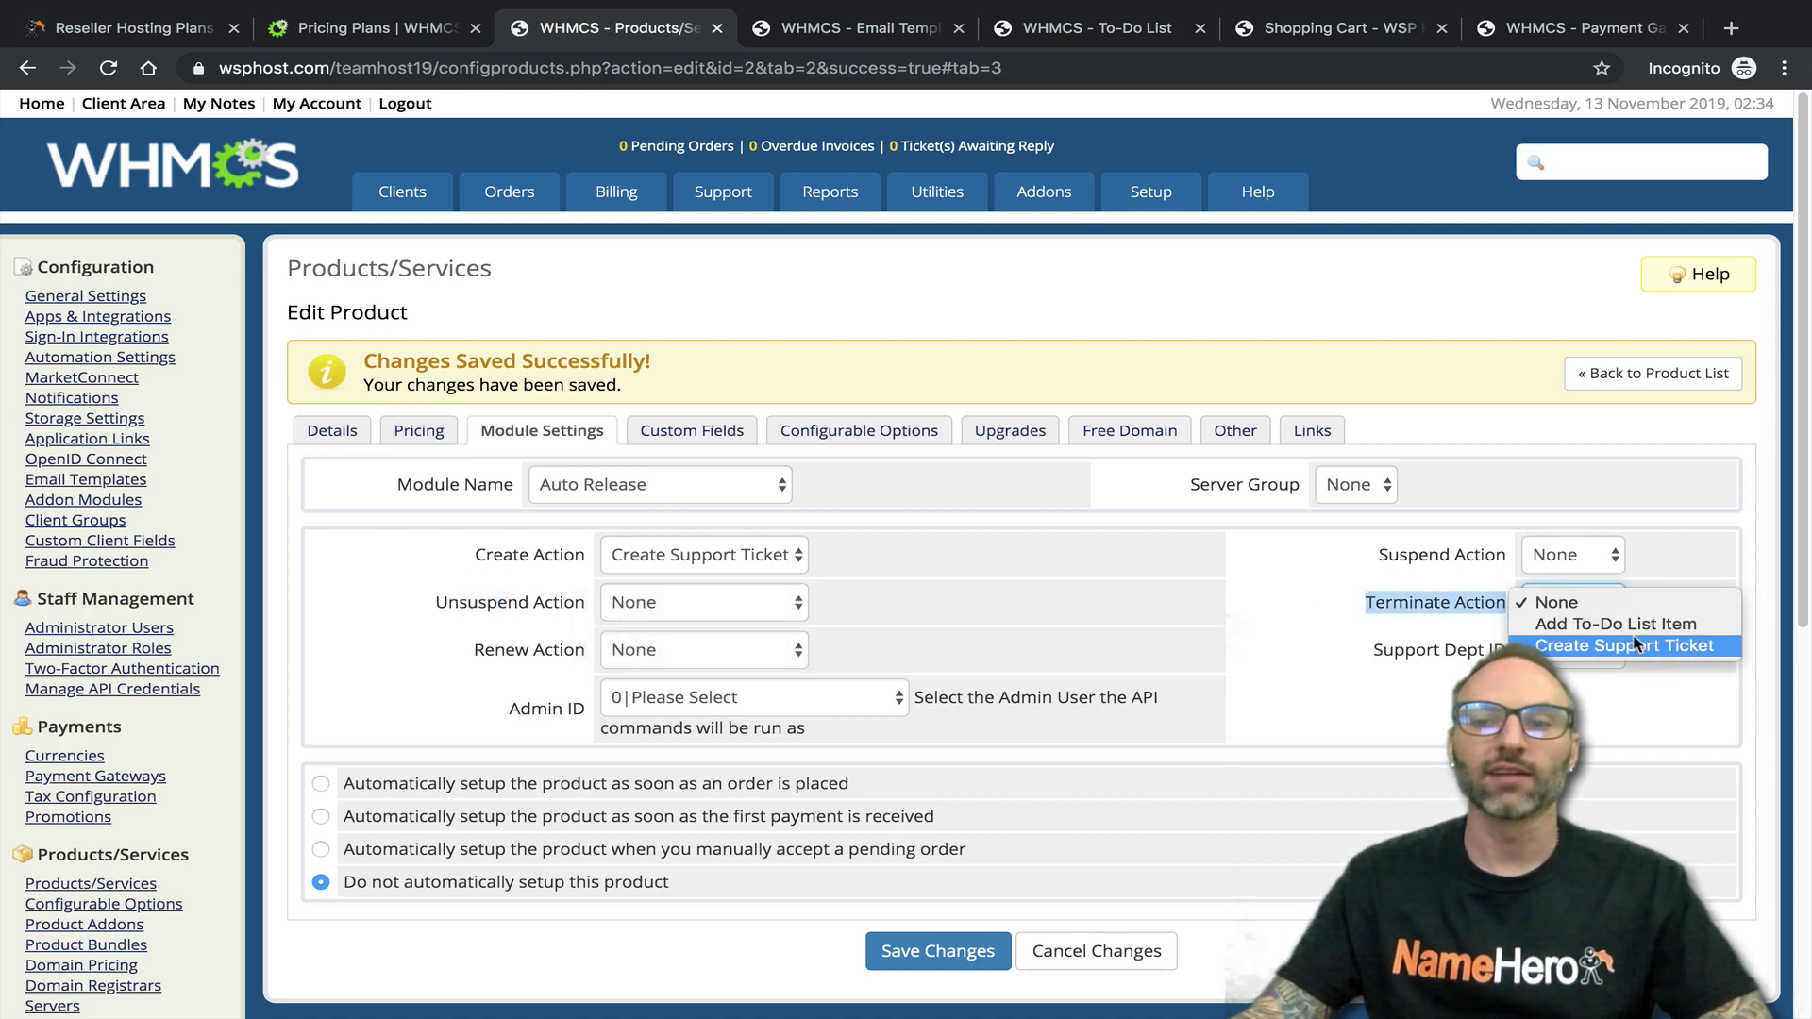
pyautogui.click(1260, 604)
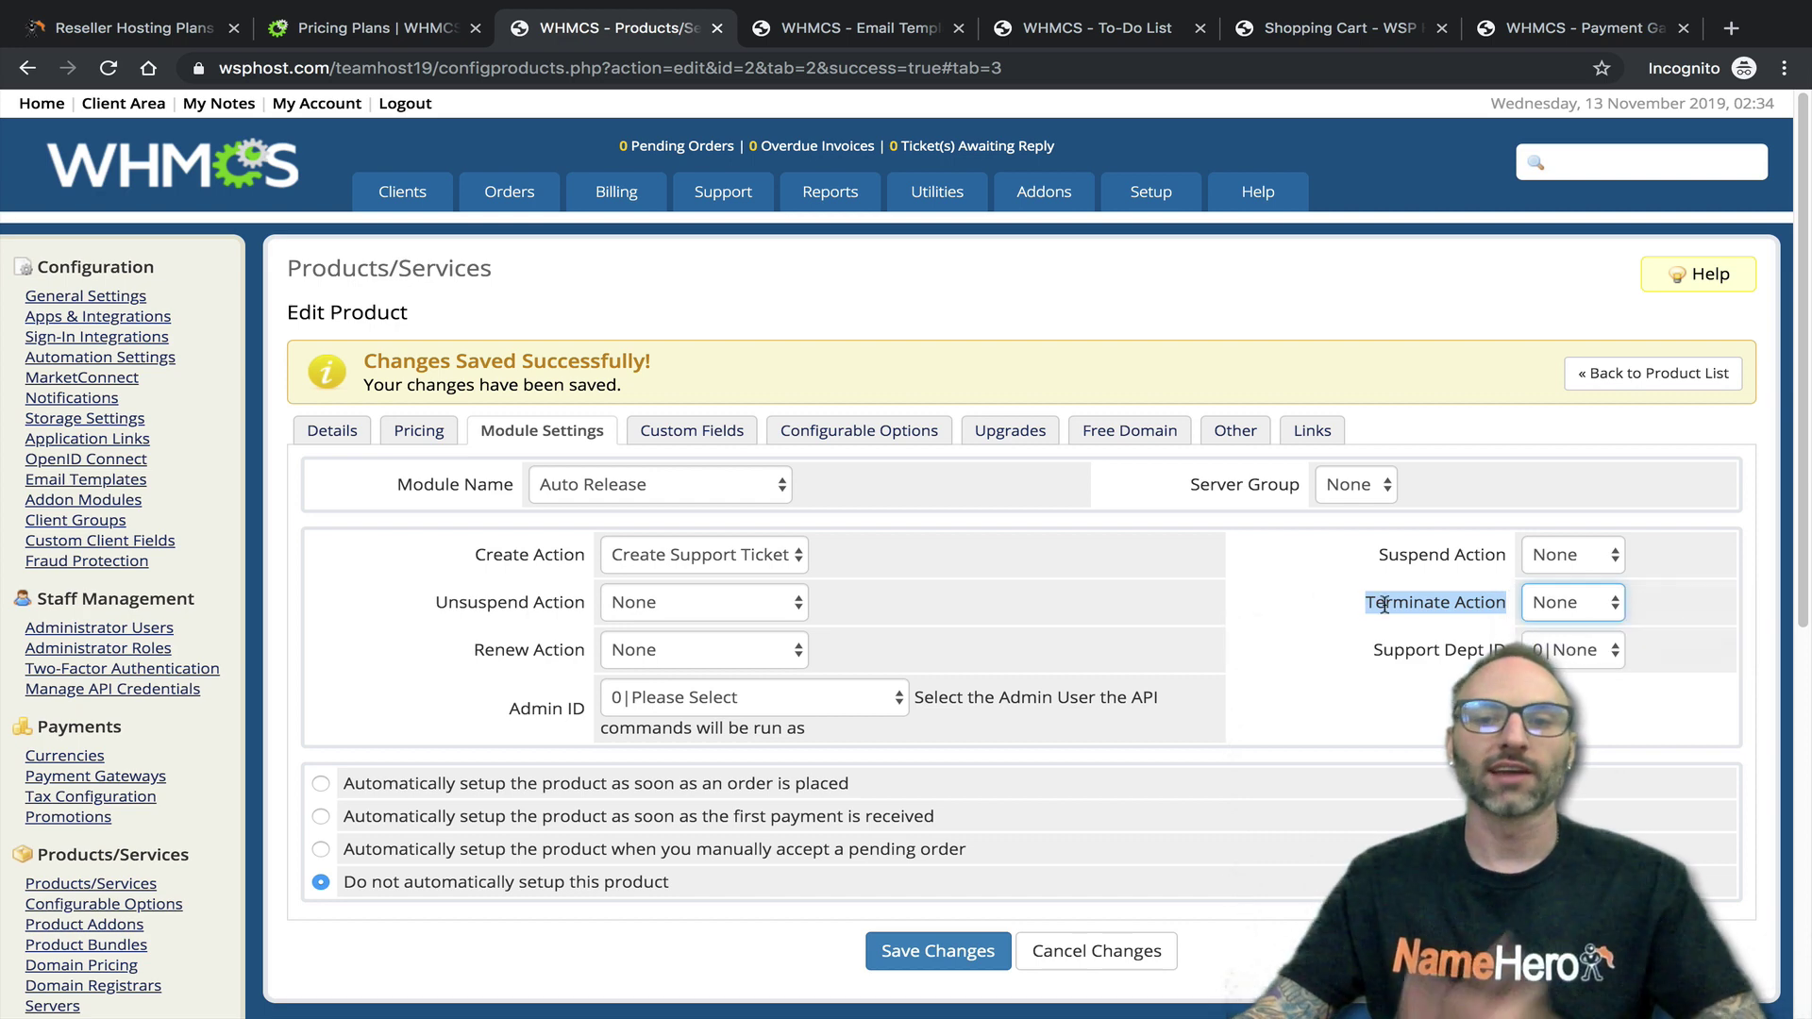
pyautogui.moveTo(1364, 604); pyautogui.dragTo(1488, 608)
pyautogui.click(1229, 597)
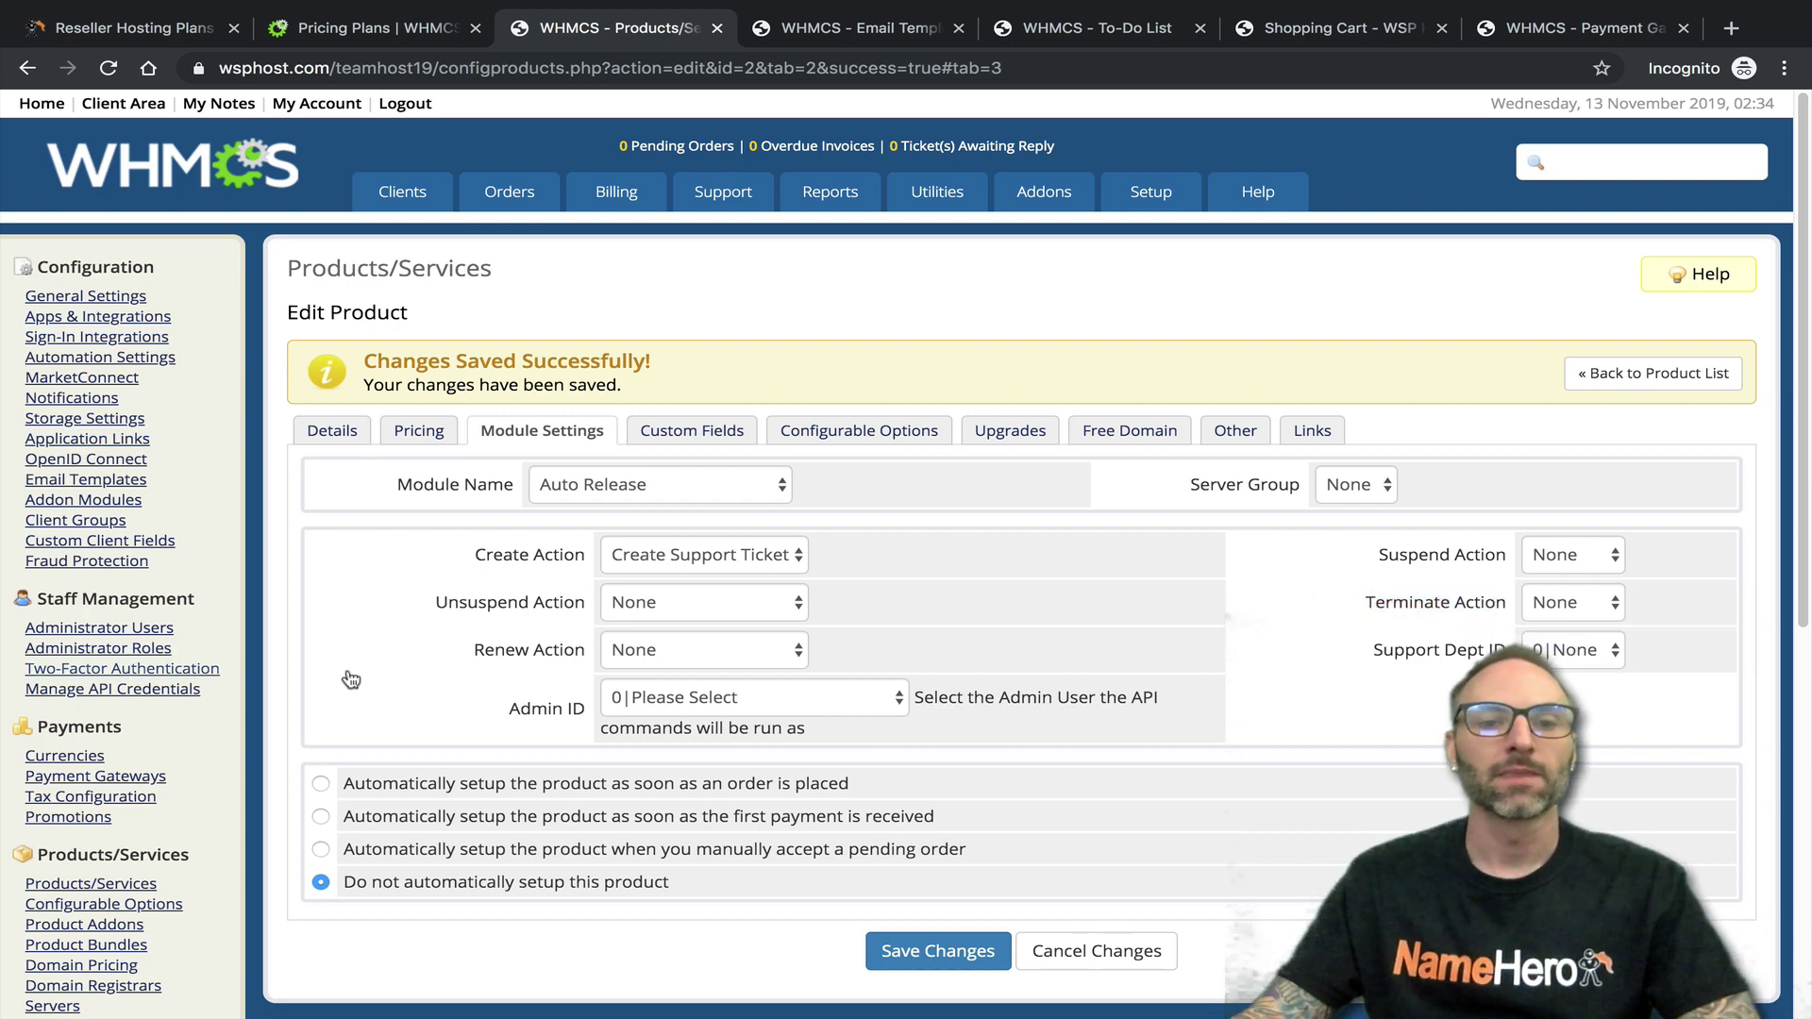
pyautogui.moveTo(472, 649); pyautogui.dragTo(572, 651)
pyautogui.click(583, 649)
pyautogui.click(604, 649)
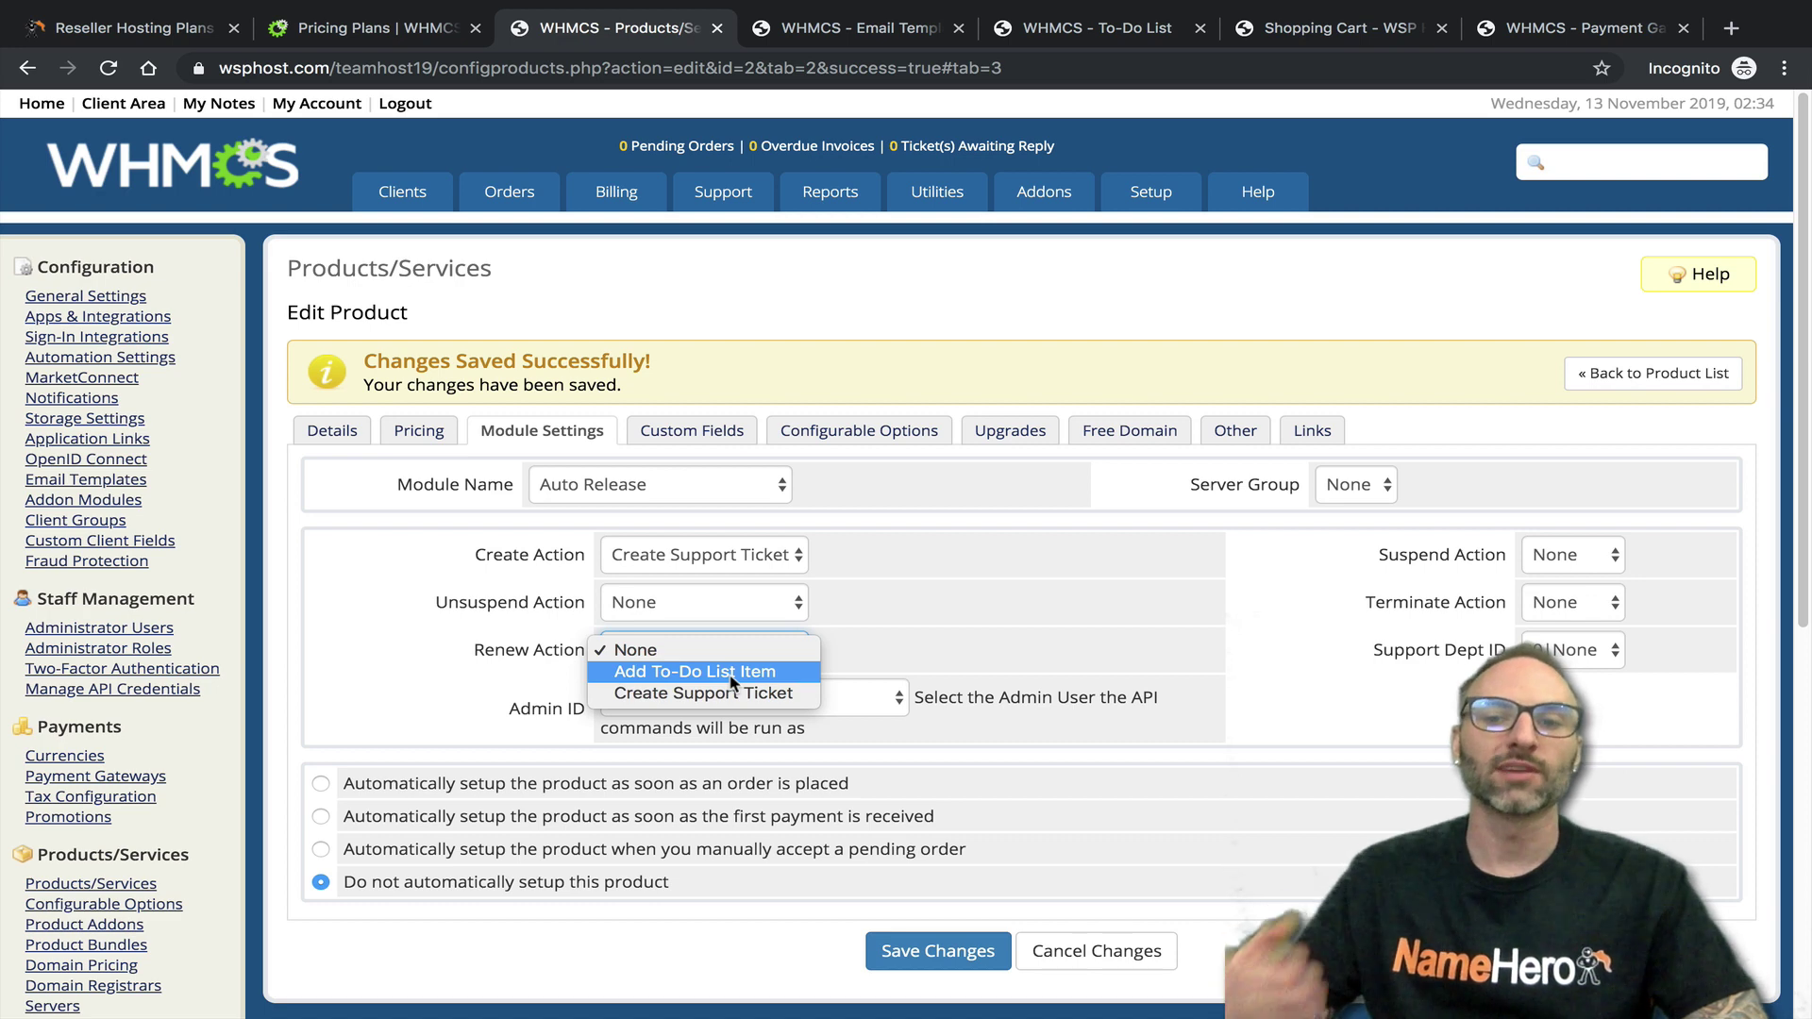
pyautogui.click(1111, 649)
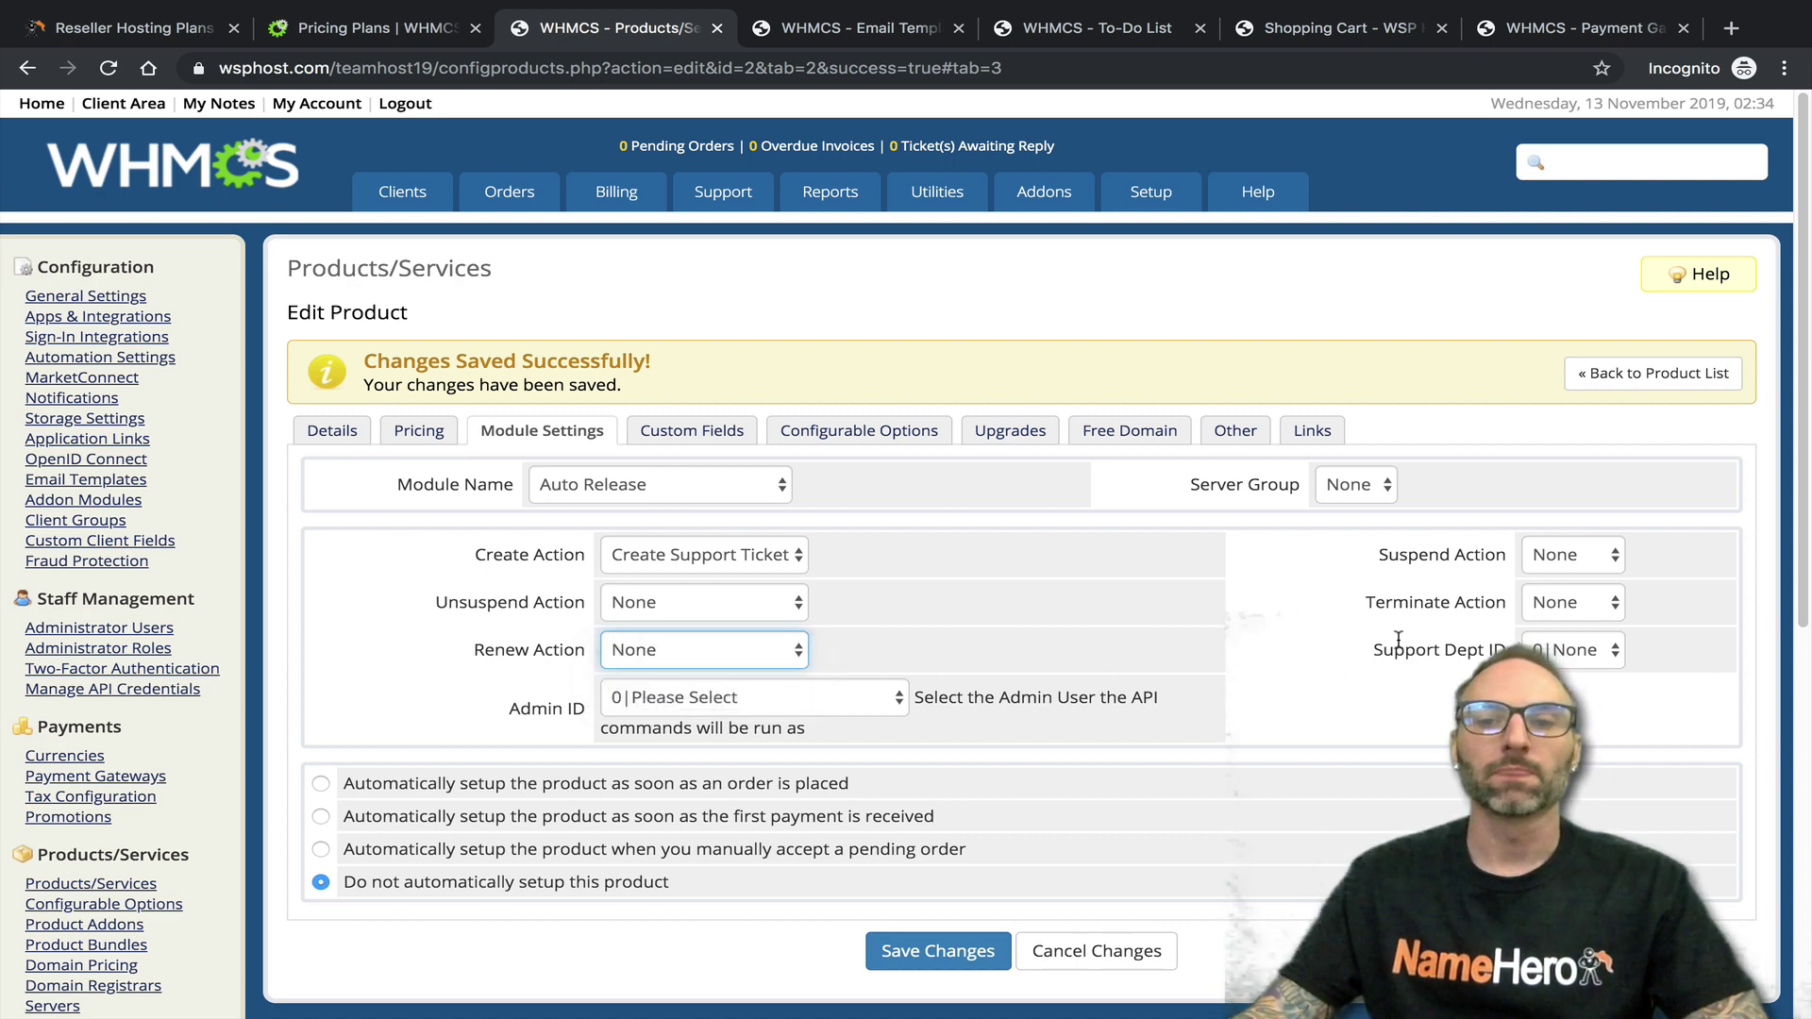
# Set the product's Support Dept ID to General Enquiries
pyautogui.moveTo(1405, 651); pyautogui.dragTo(1508, 653)
pyautogui.click(1562, 651)
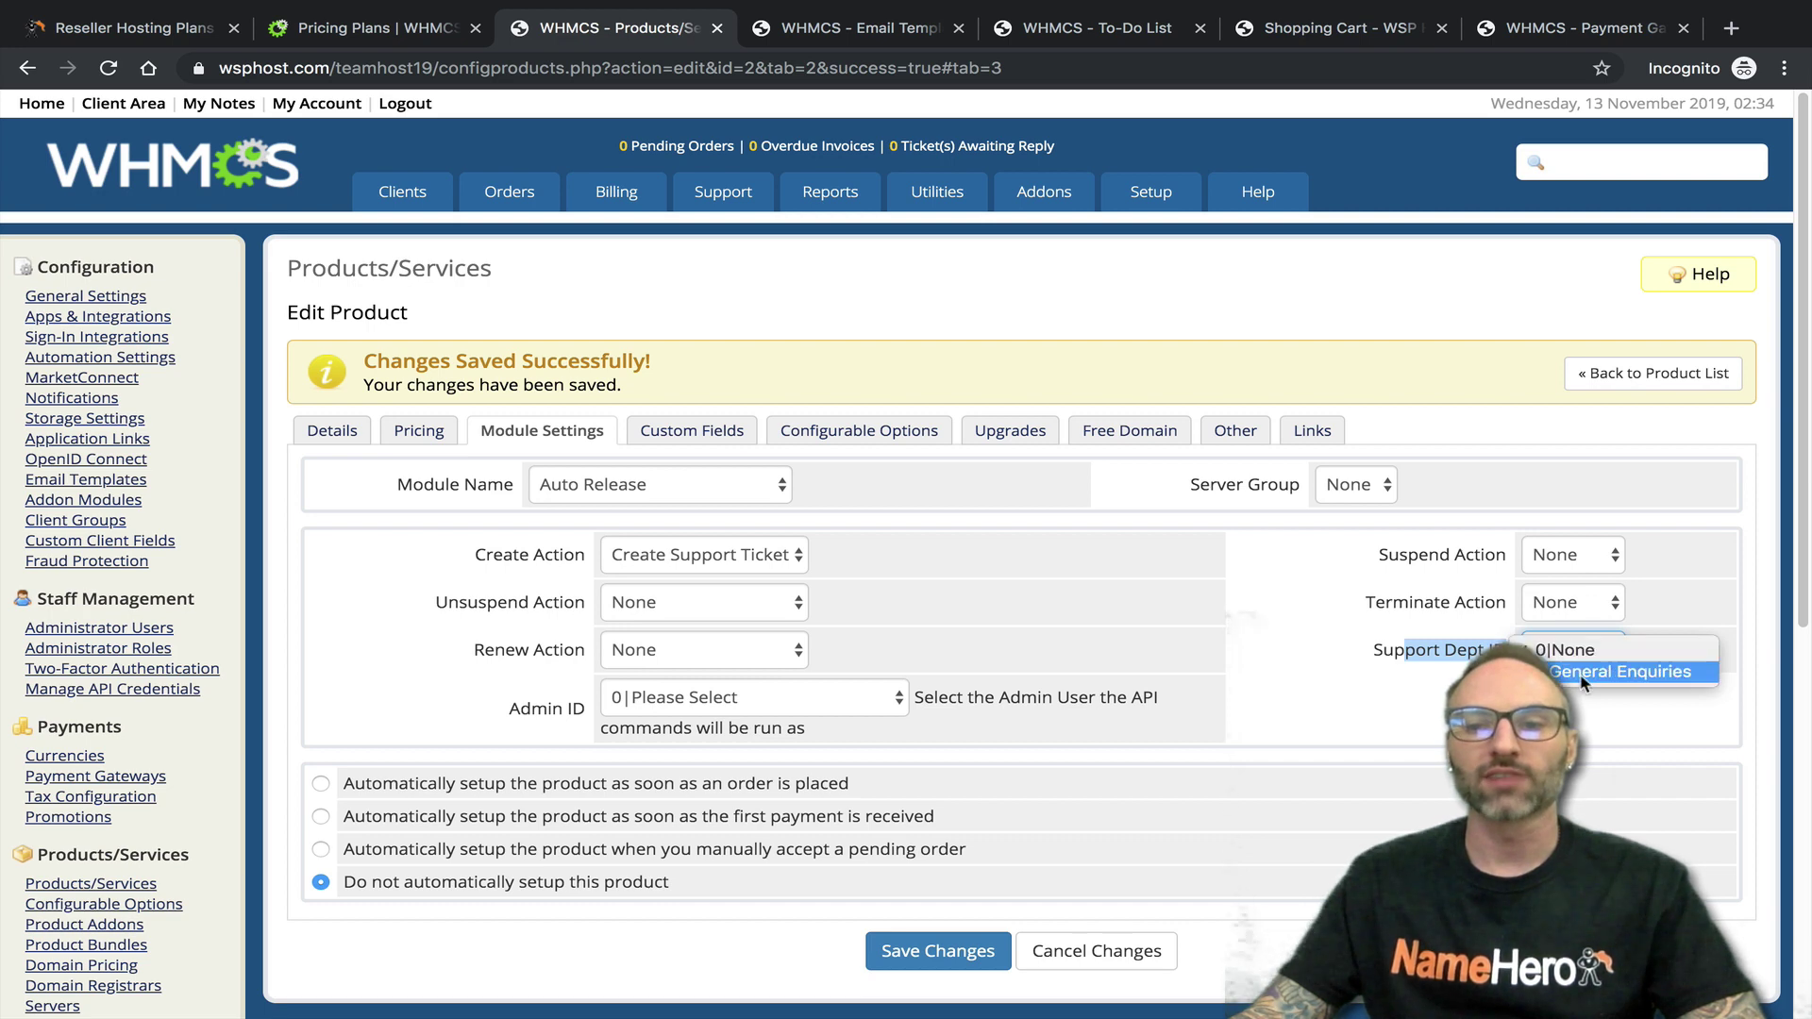
pyautogui.press('Return')
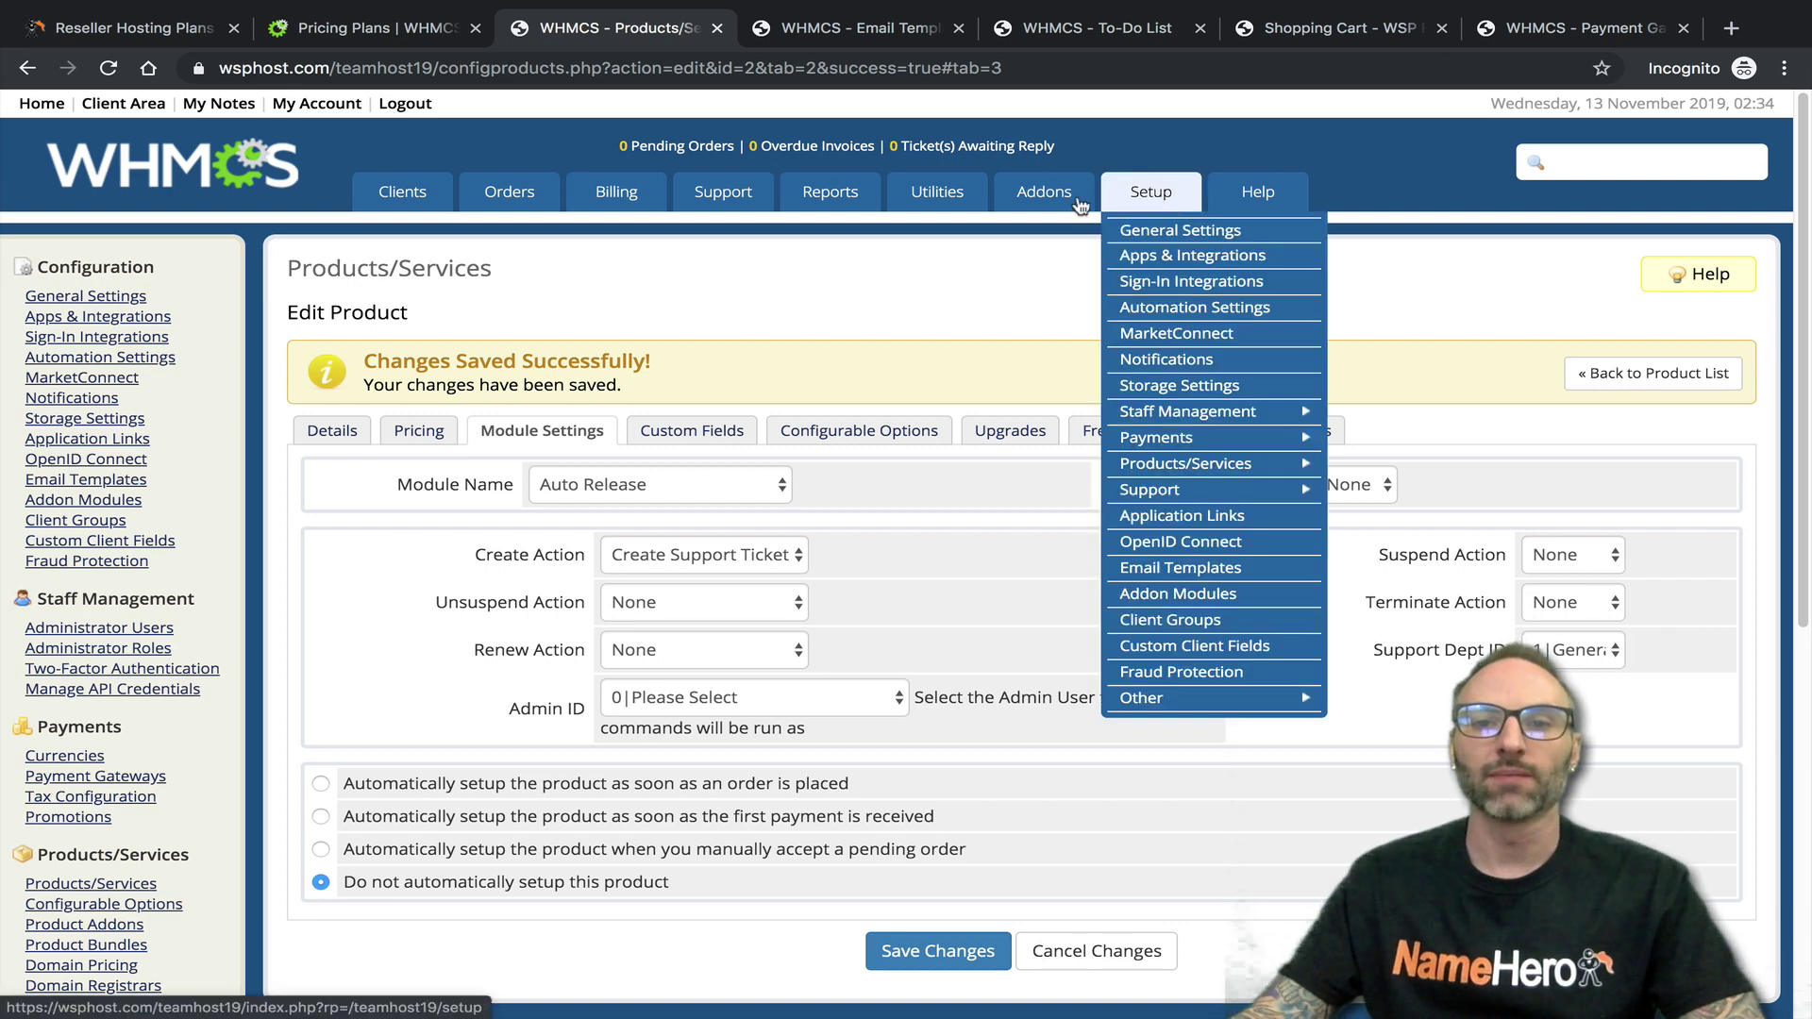
# Open the Support Departments setup page in a separate browser tab and view the configured support ticket departments
pyautogui.moveTo(1180, 192)
pyautogui.moveTo(1196, 423)
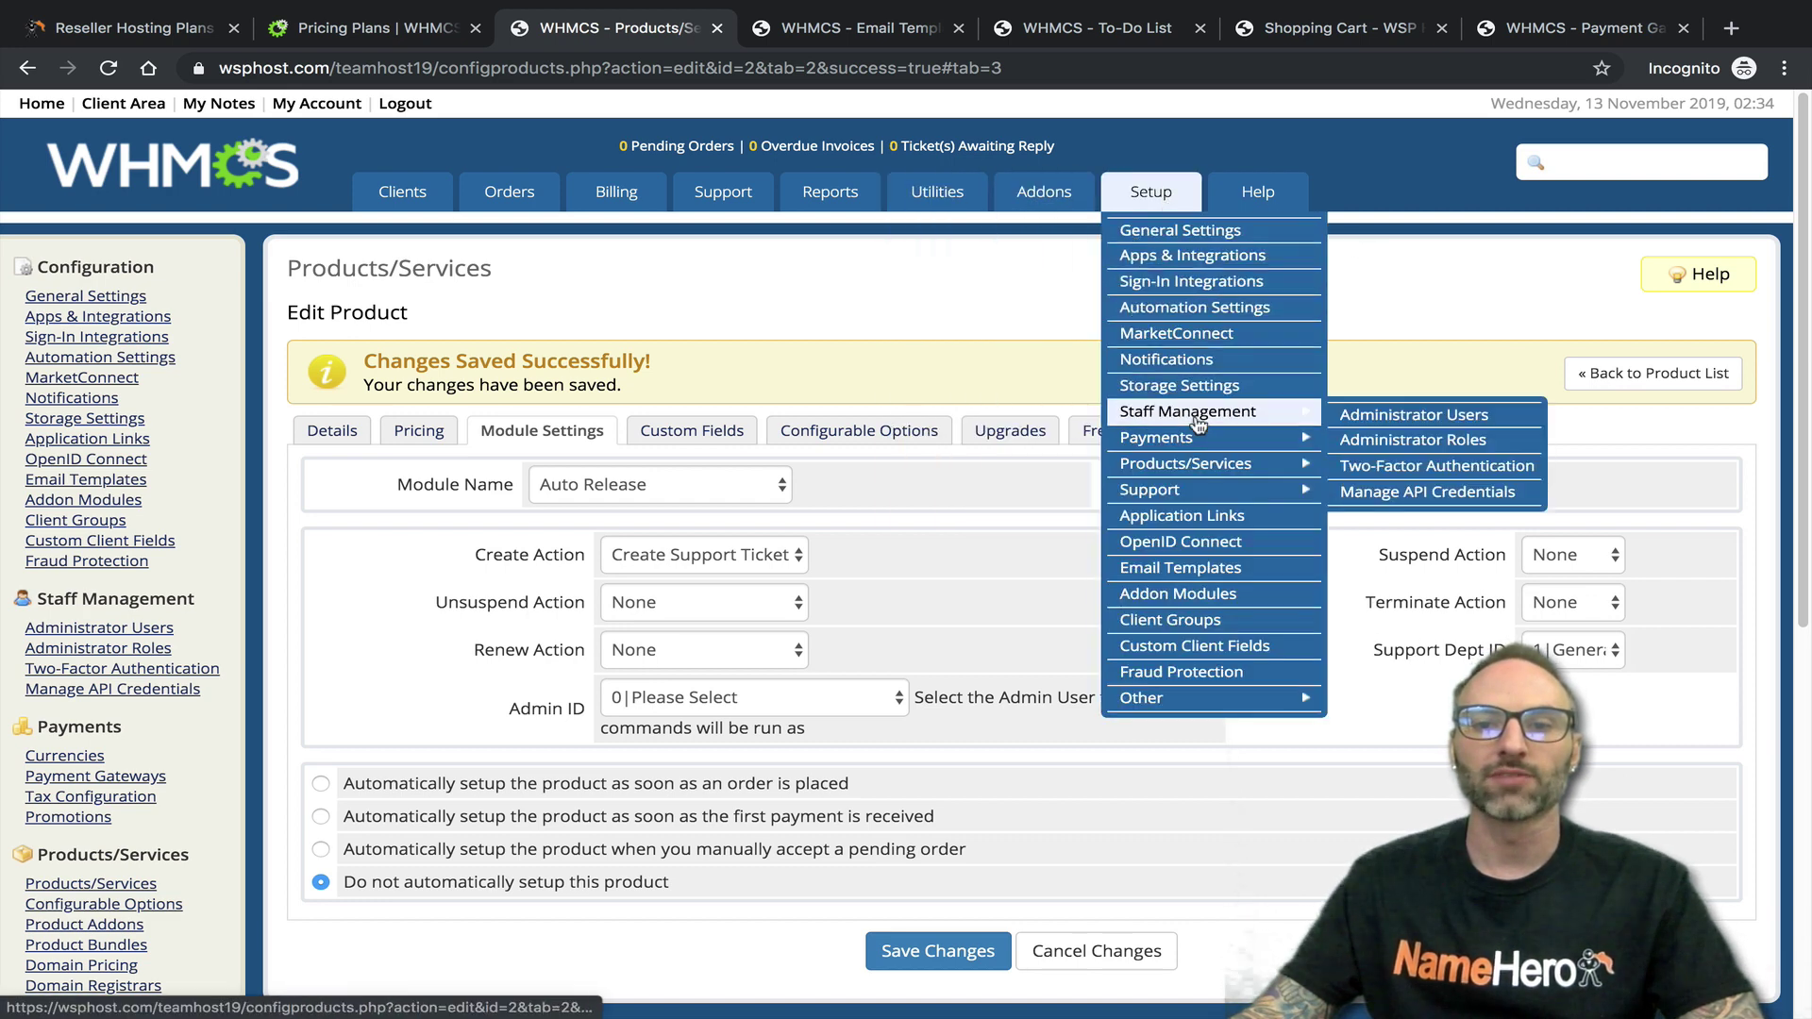
pyautogui.moveTo(1189, 490)
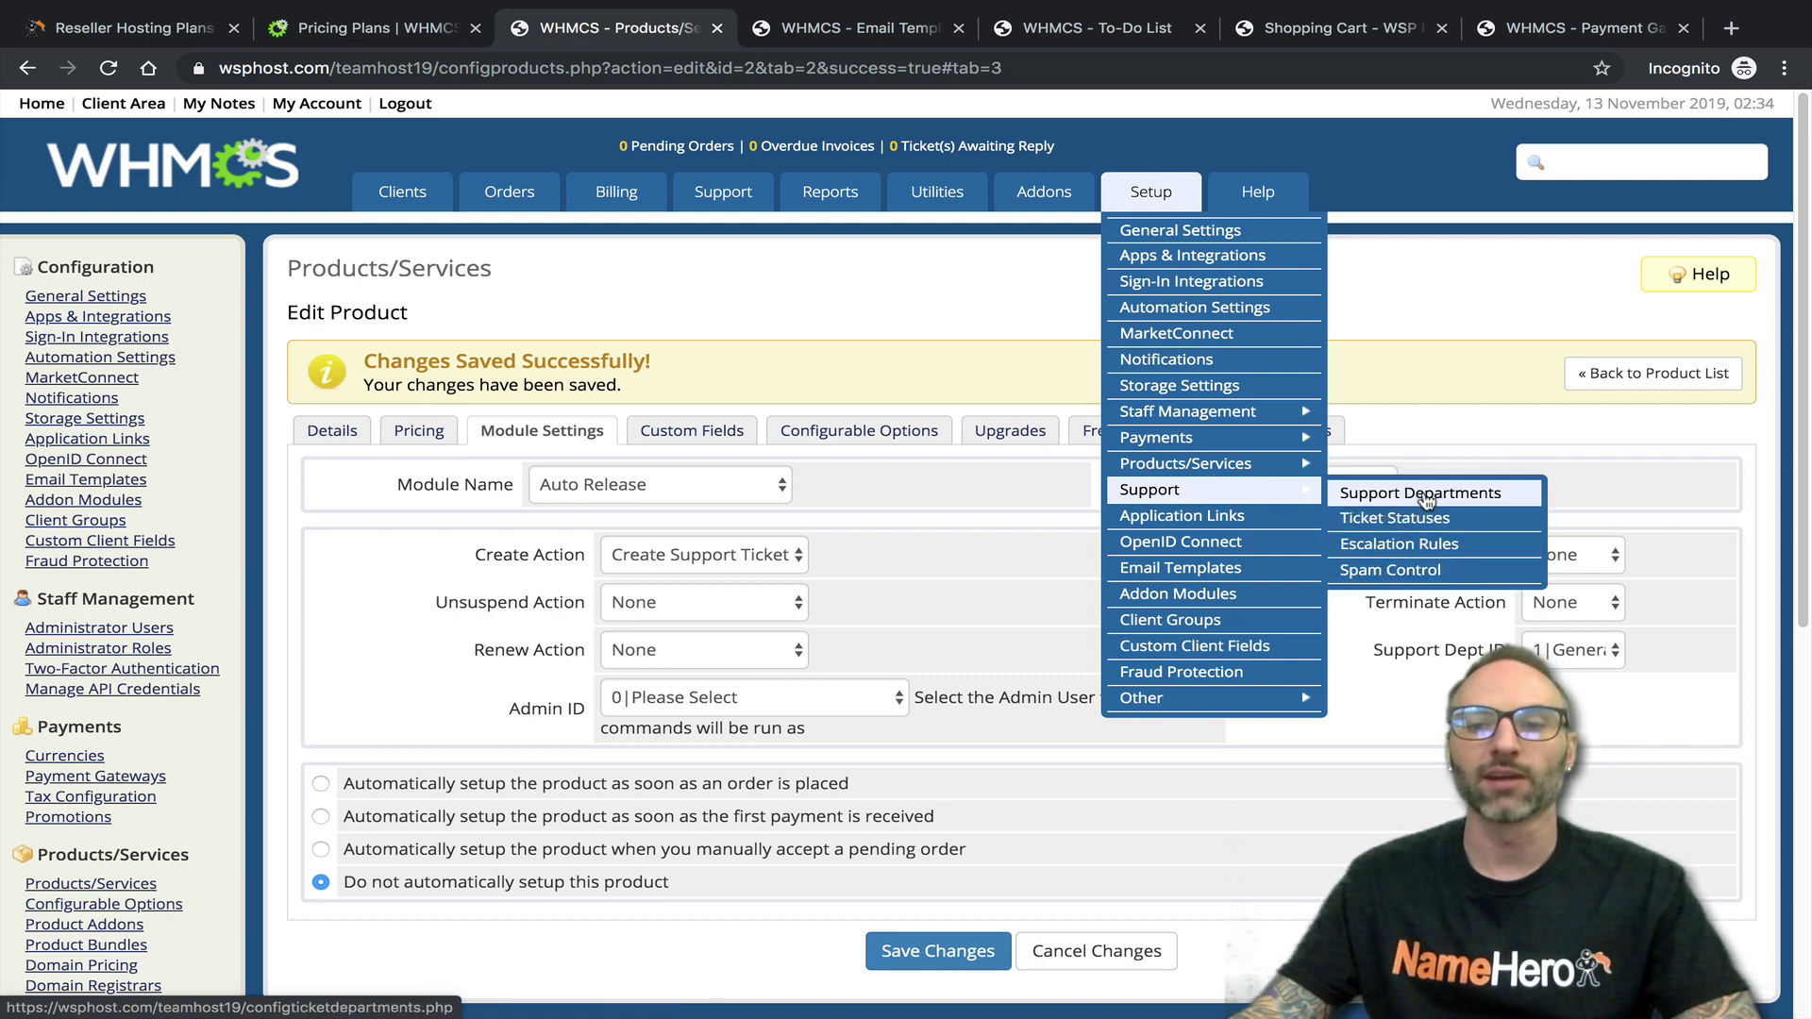
pyautogui.keyDown('ctrl'); pyautogui.click(1406, 498); pyautogui.keyUp('ctrl')
pyautogui.click(1175, 27)
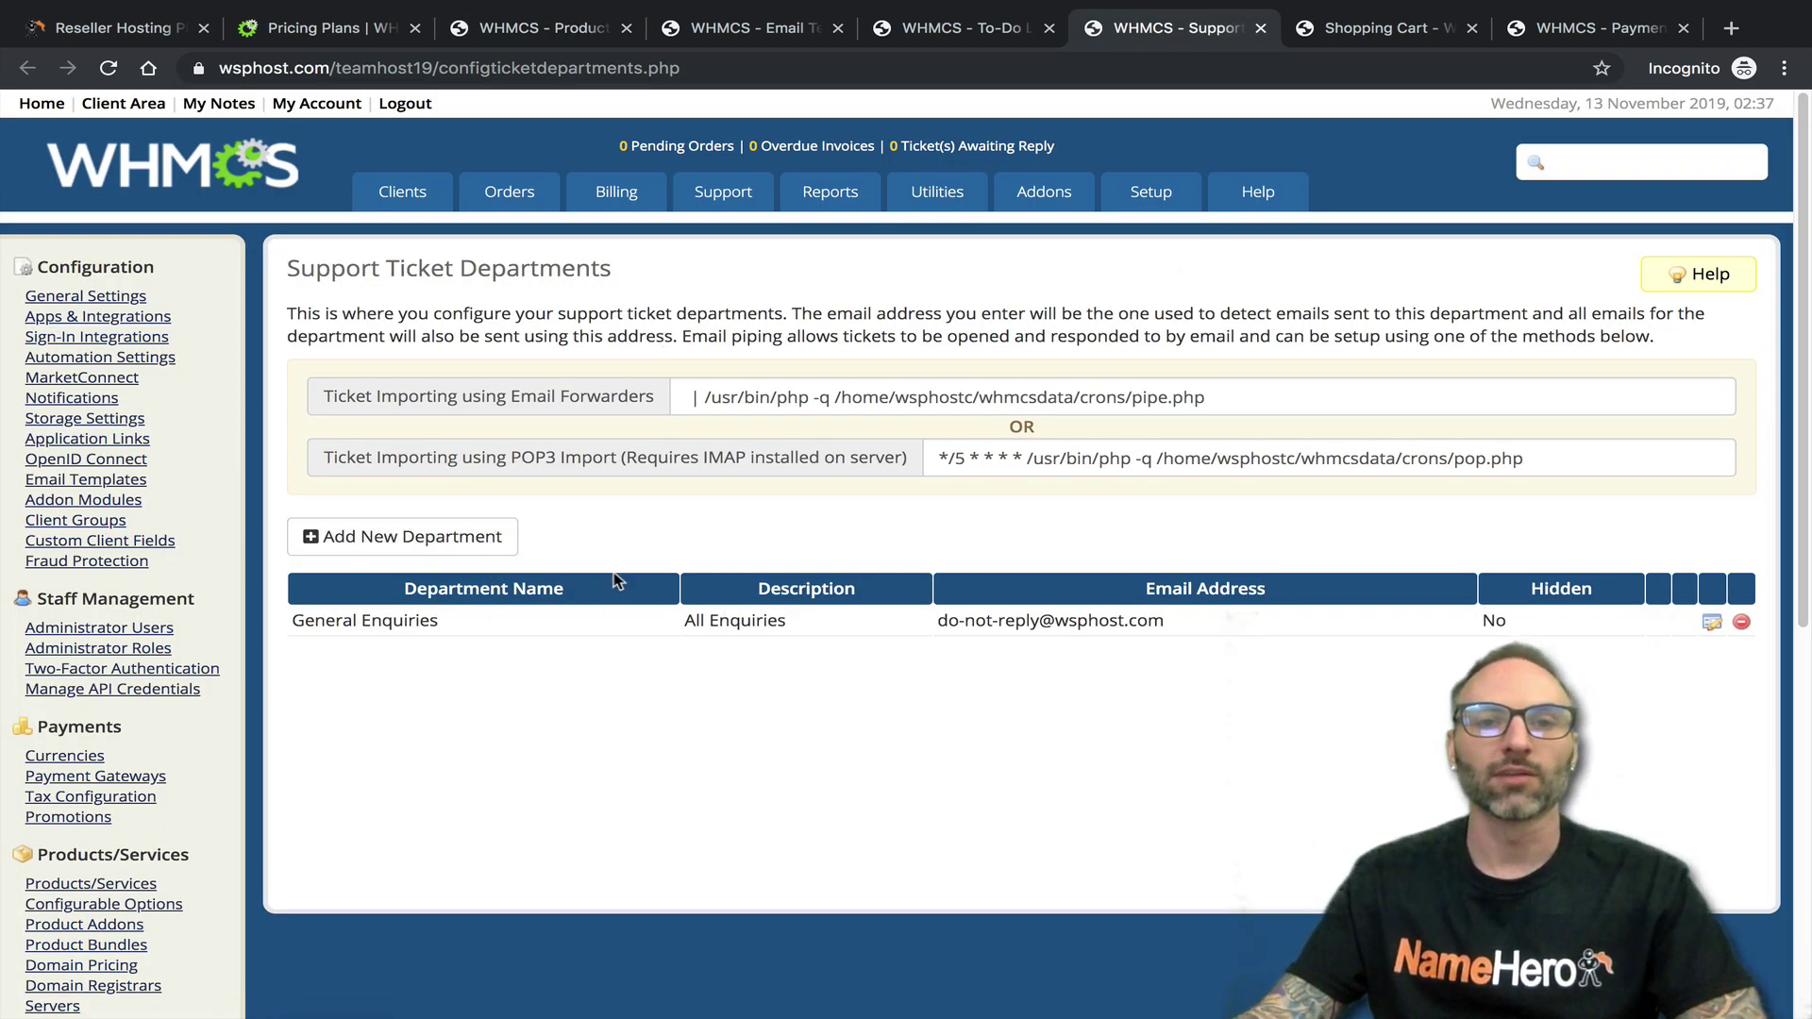
# Return to the product's module settings and set the Admin ID for running API commands to System Administrator
pyautogui.click(538, 27)
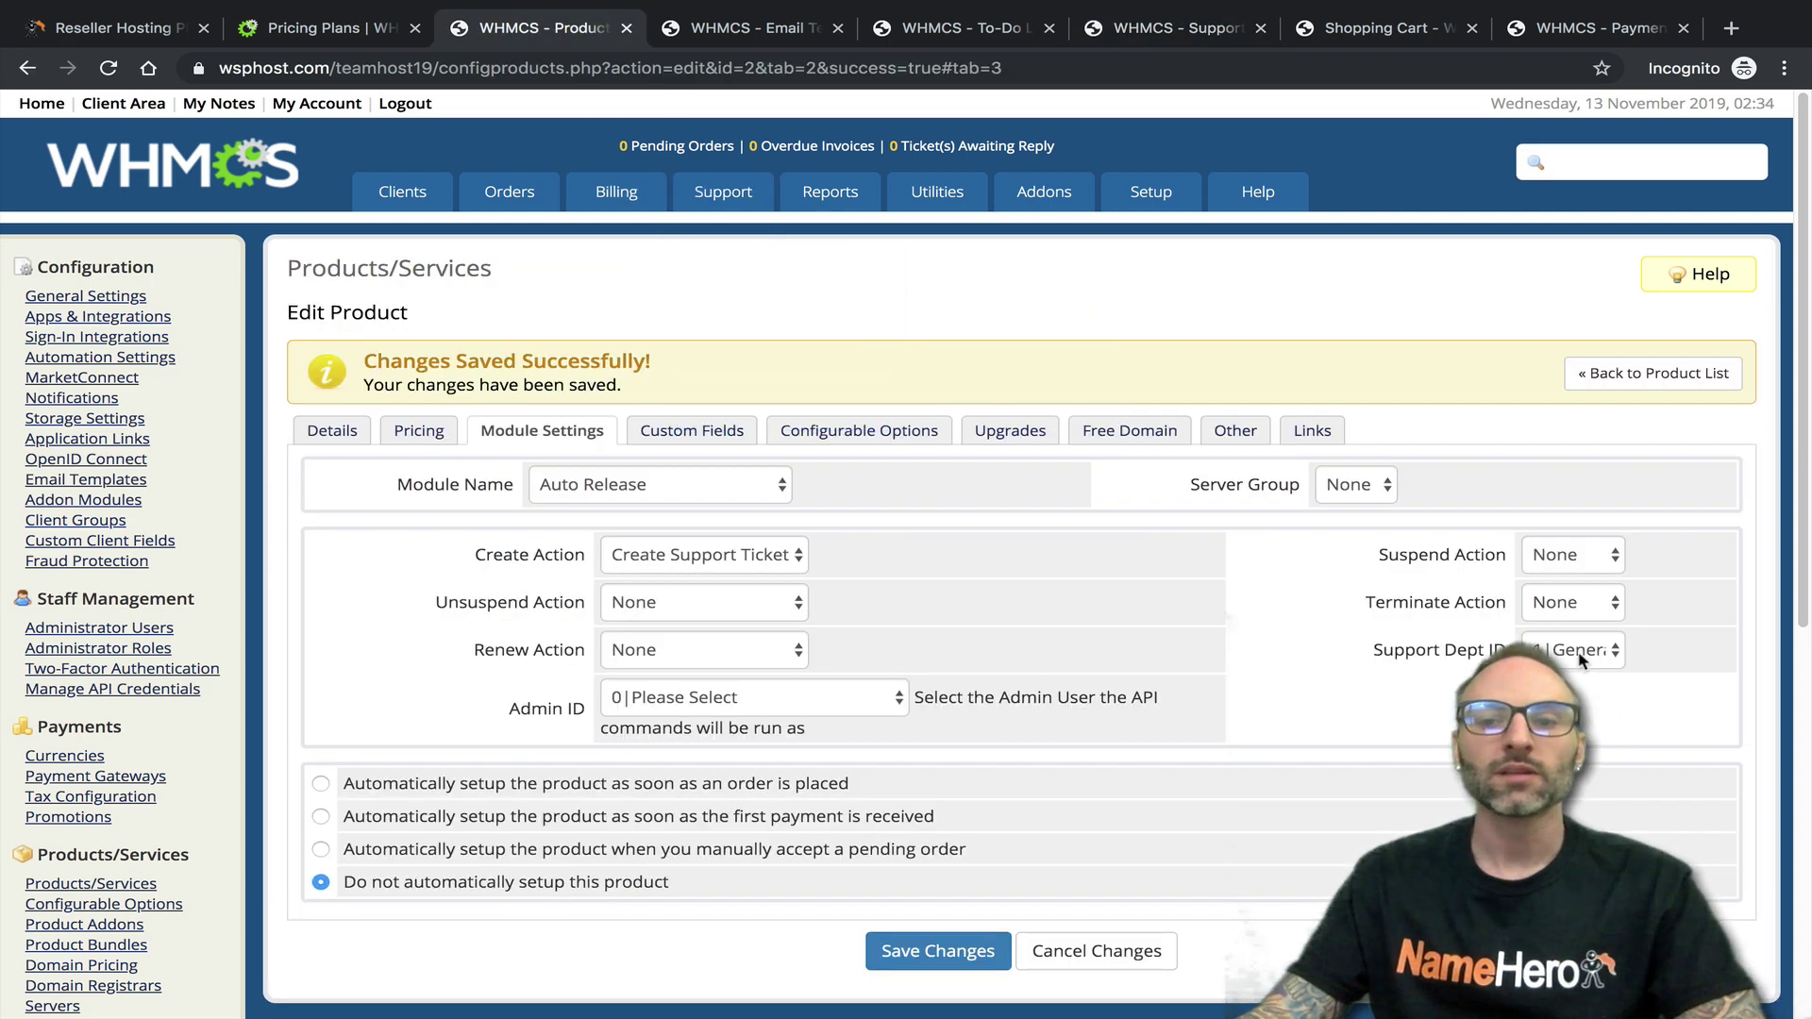
pyautogui.scroll(-1, 732, 676)
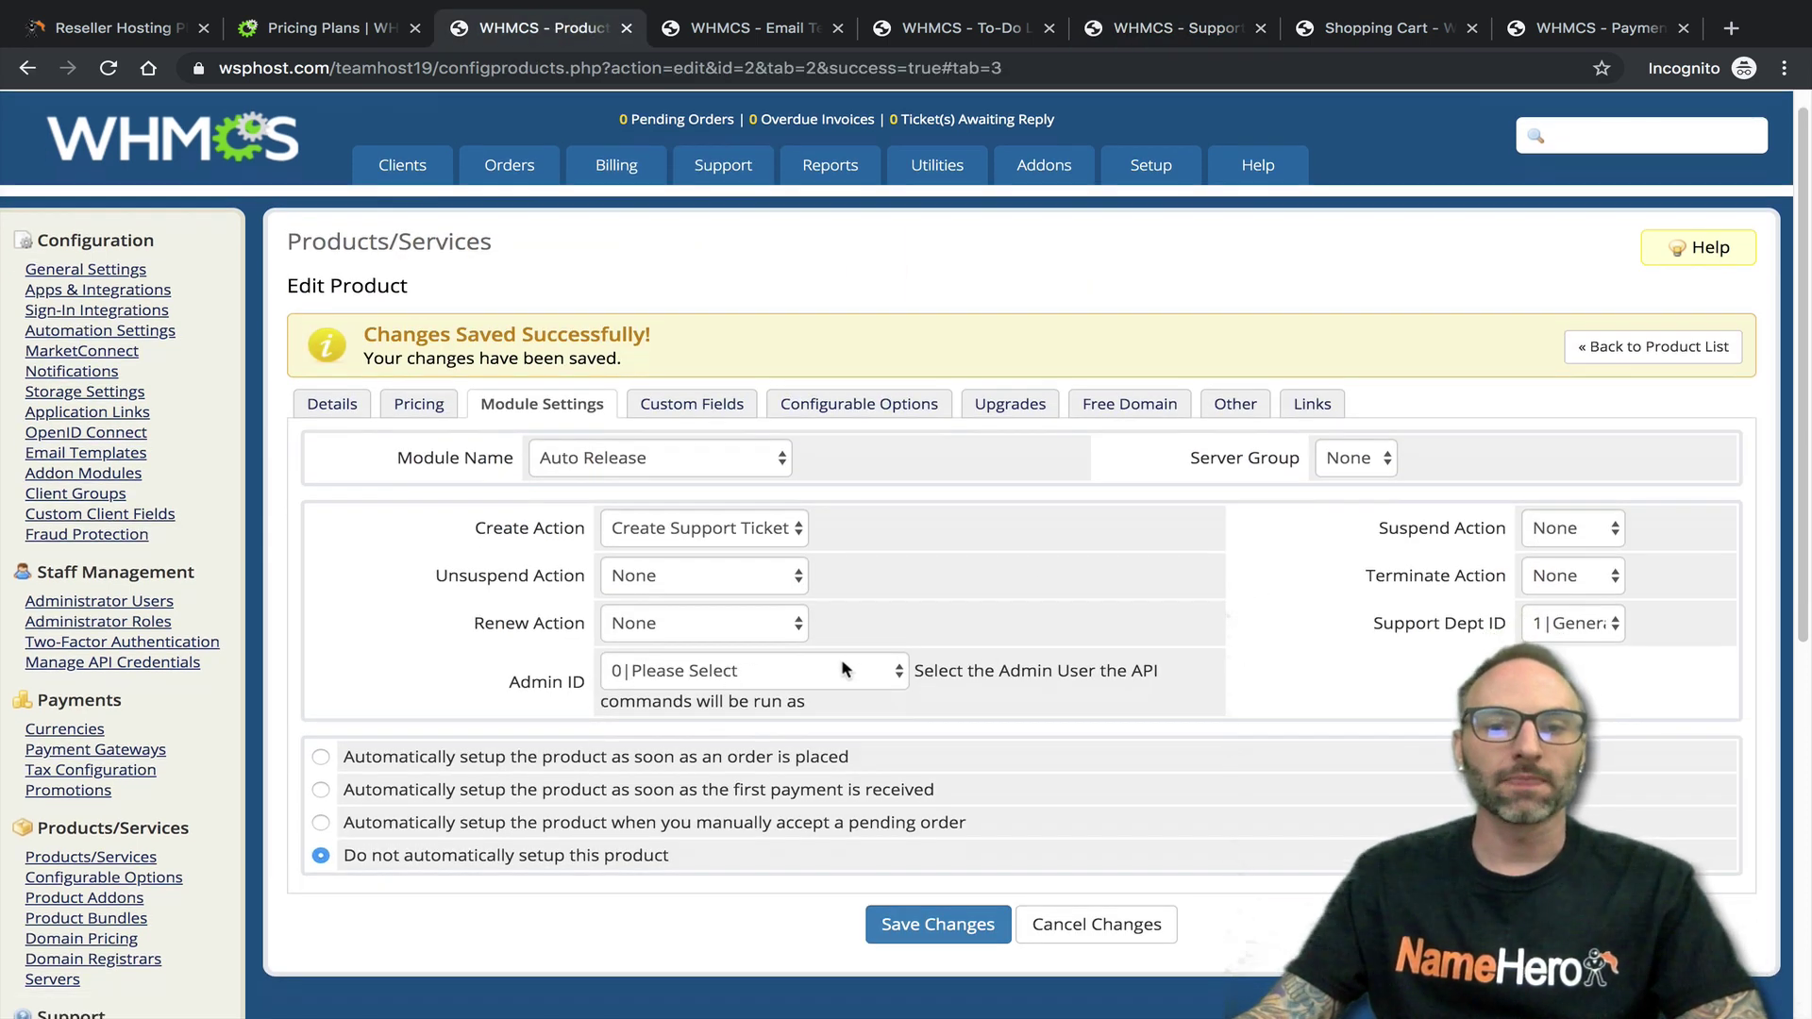
pyautogui.click(731, 672)
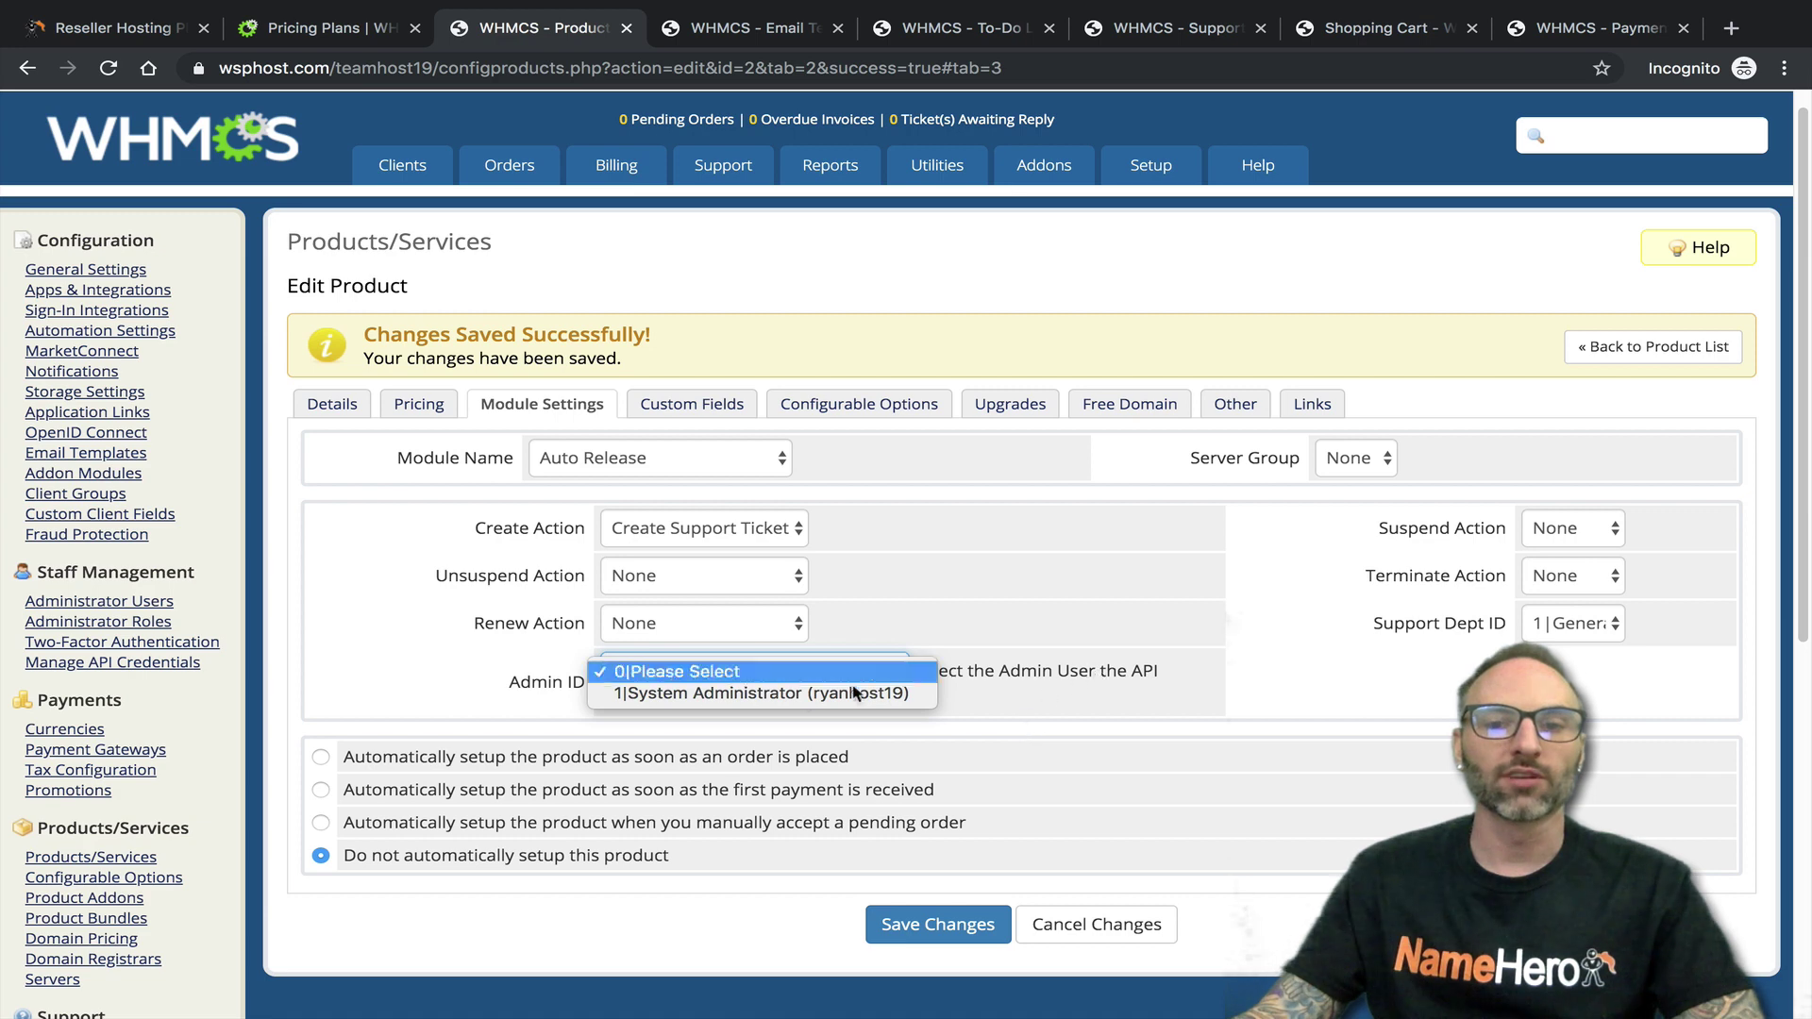
pyautogui.click(1024, 731)
pyautogui.moveTo(948, 672); pyautogui.dragTo(1170, 674)
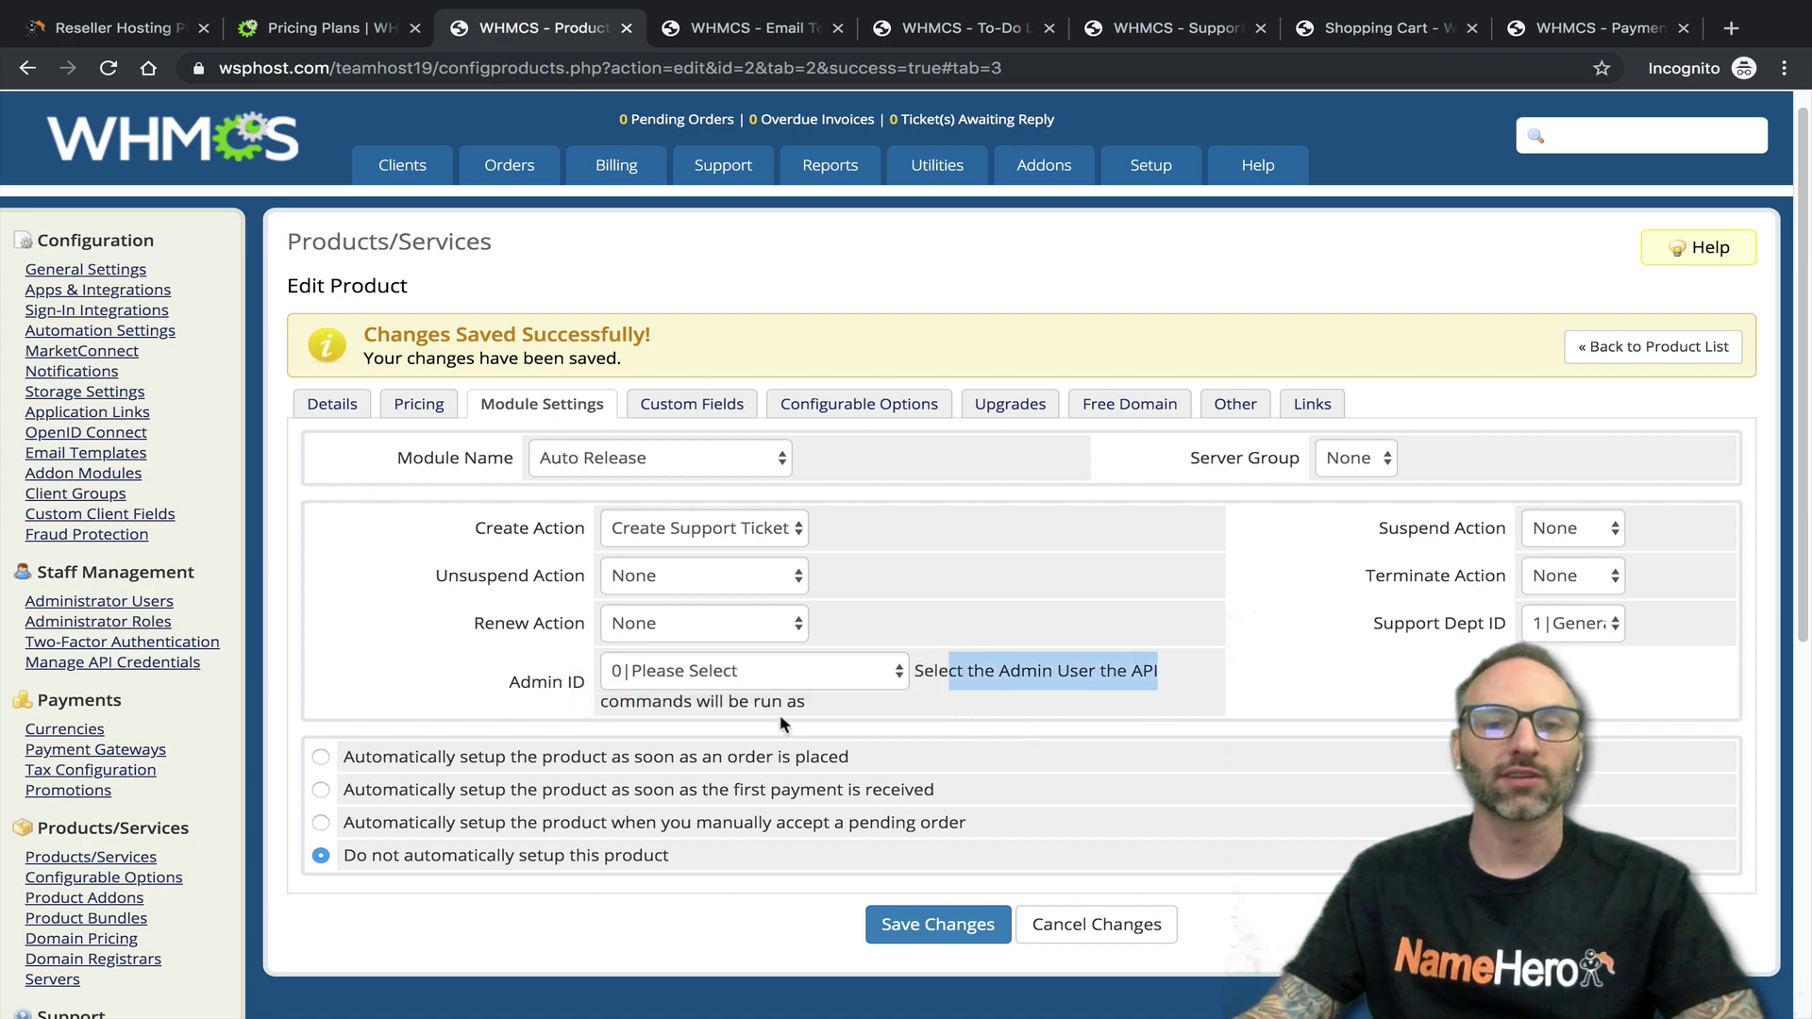
pyautogui.click(660, 672)
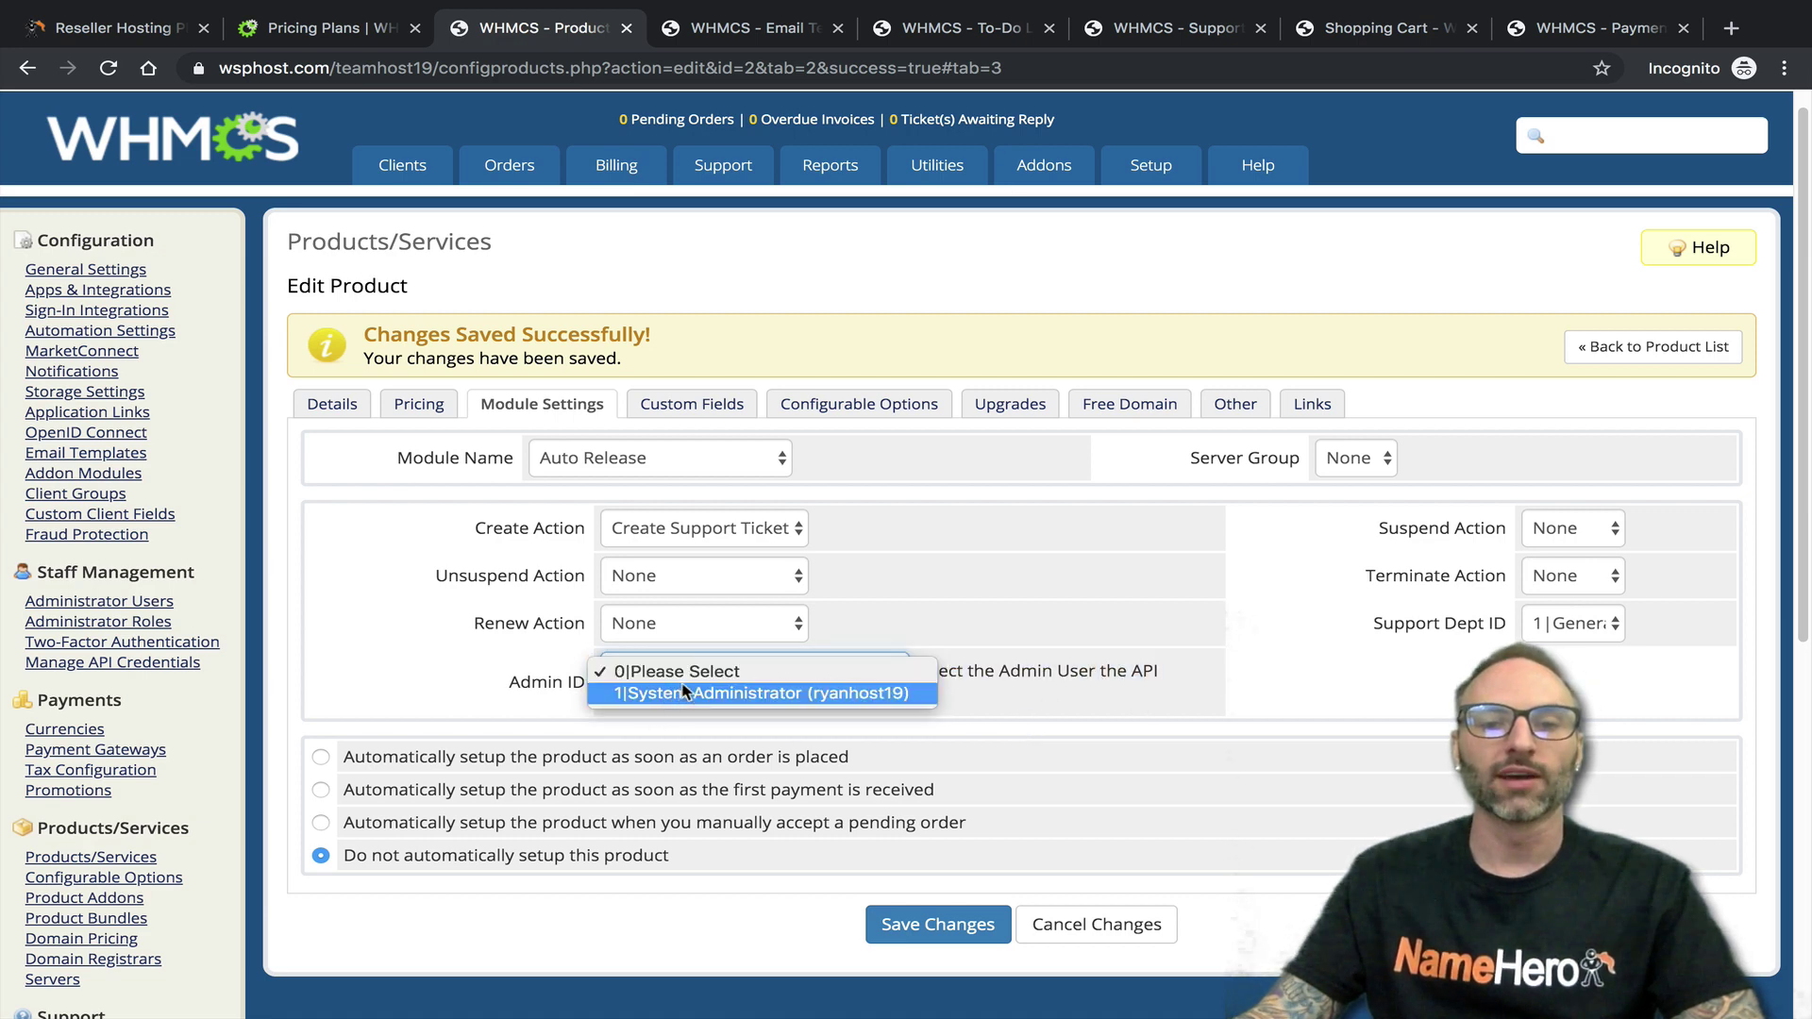
pyautogui.click(658, 693)
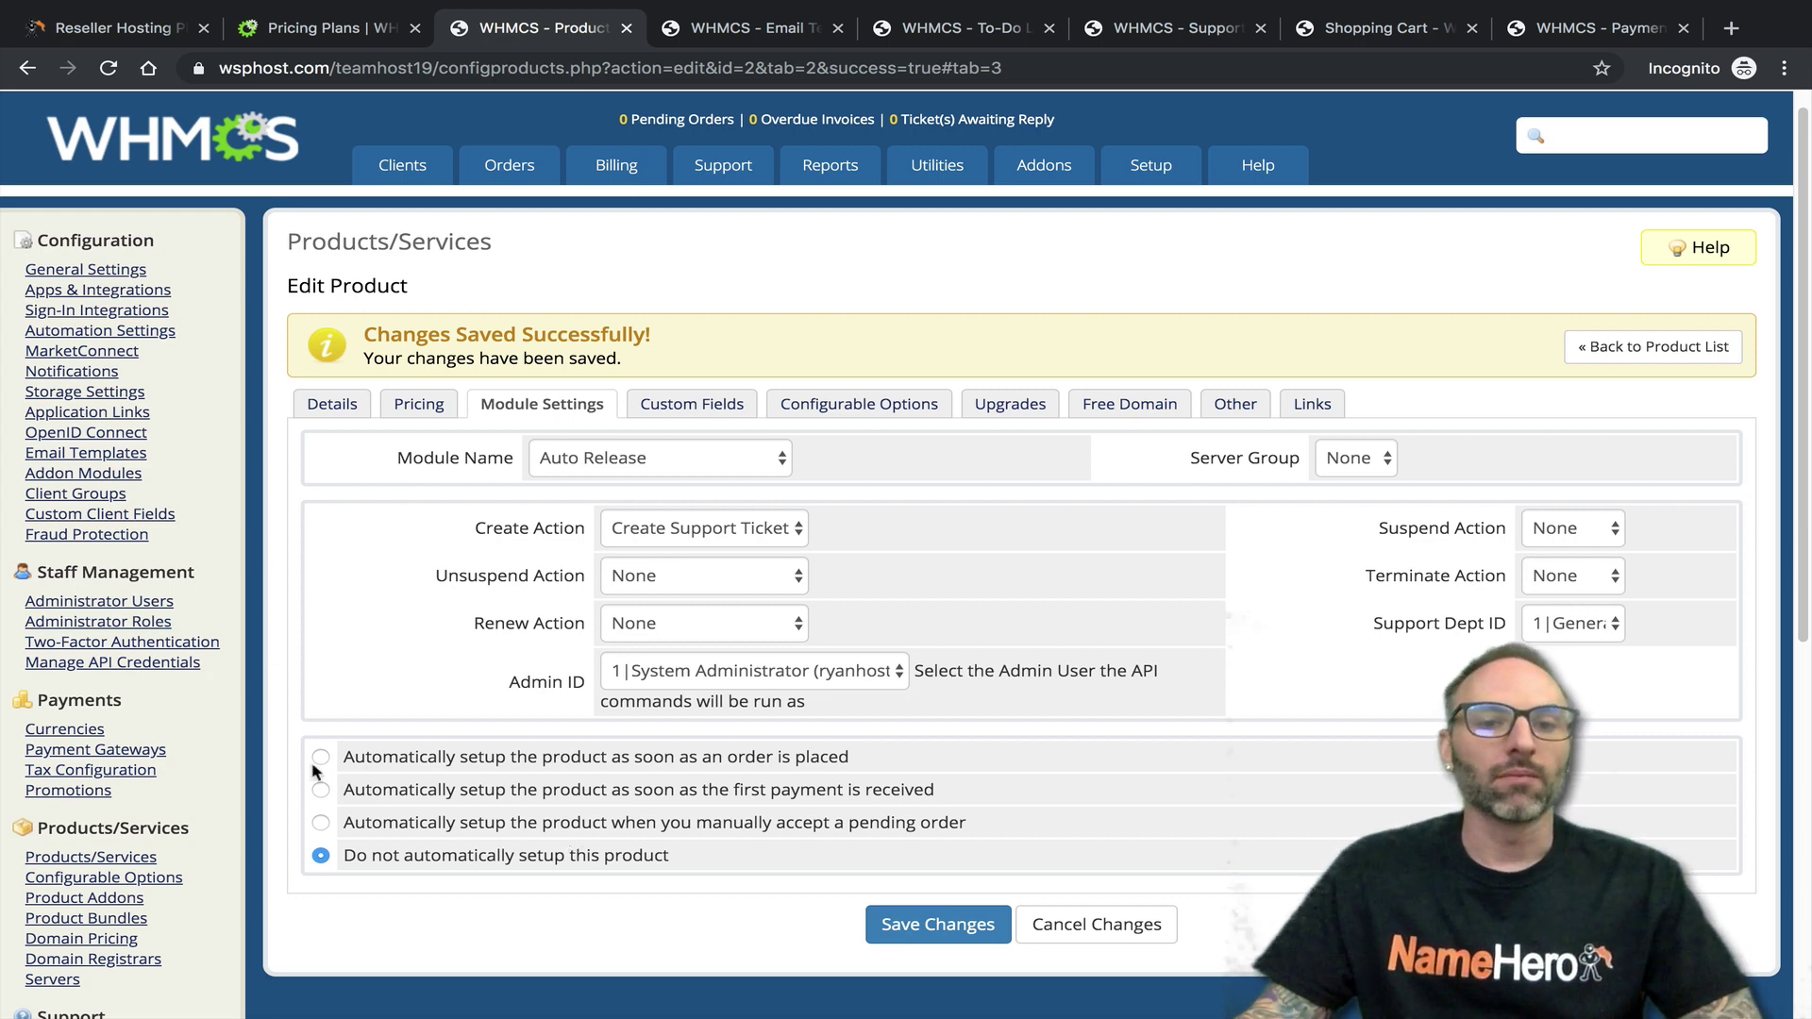
# Set the product to be set up automatically as soon as the first payment is received and save the module settings
pyautogui.click(379, 760)
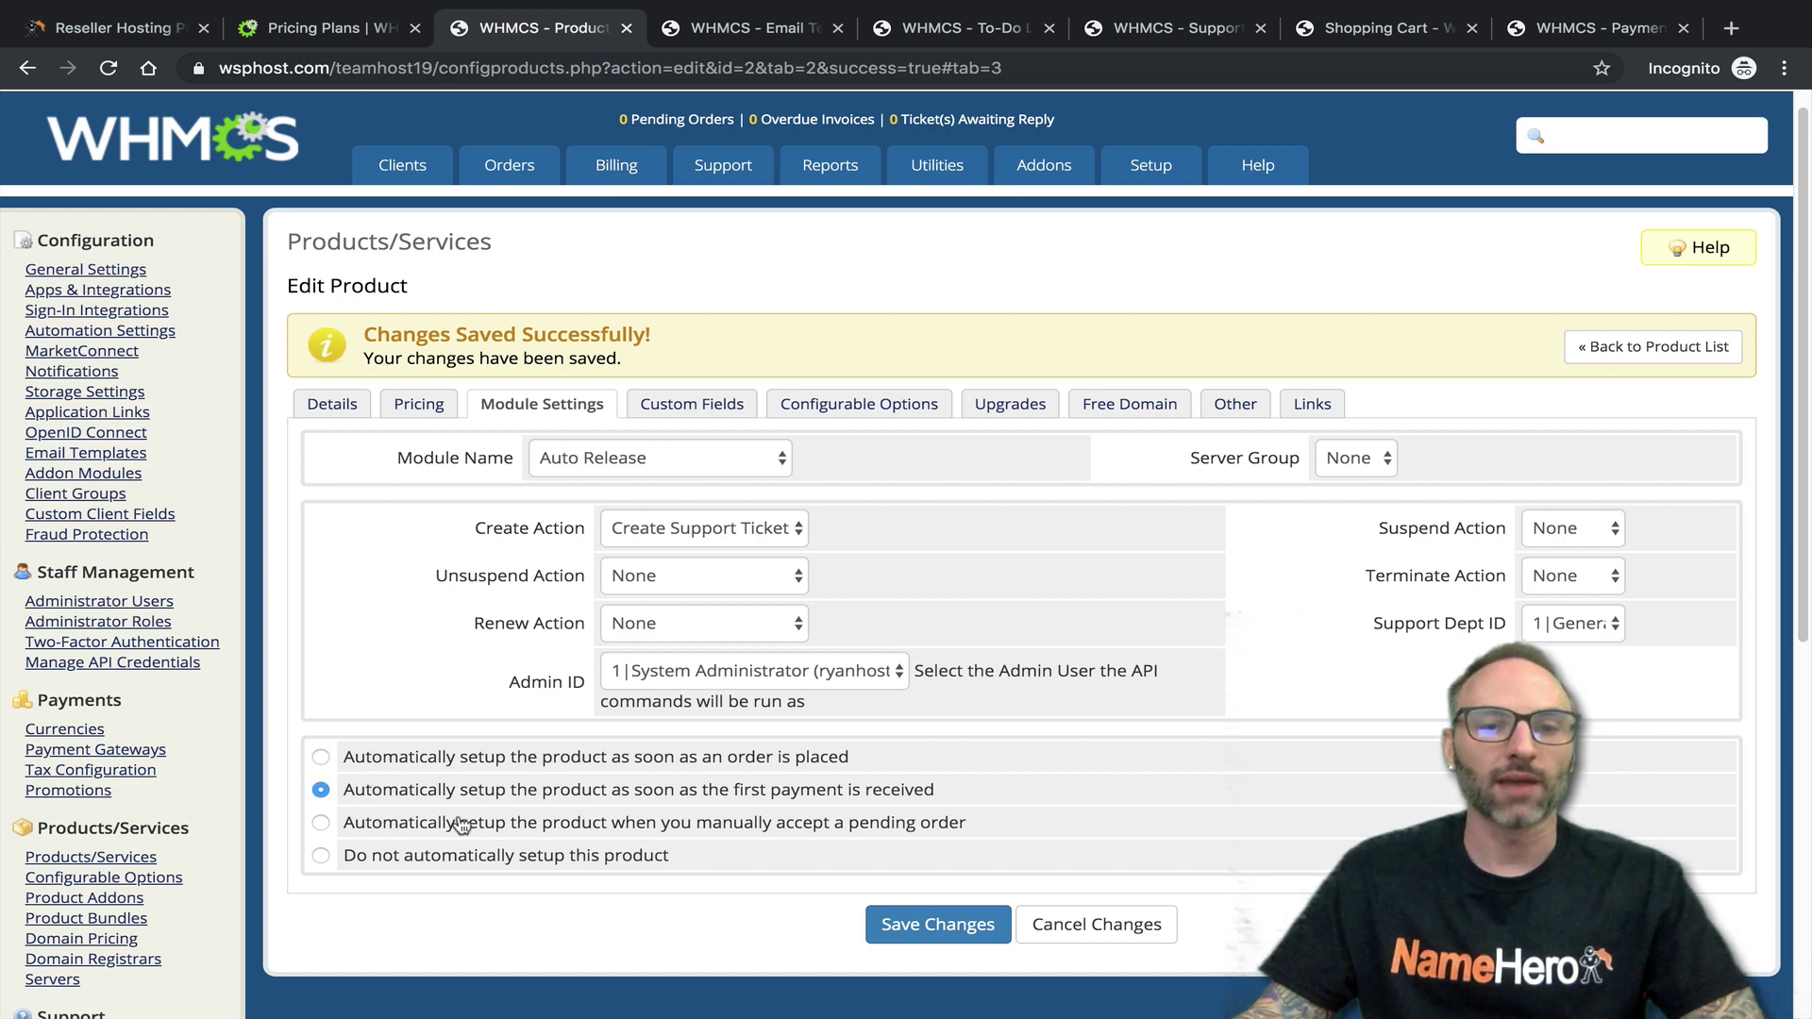
pyautogui.click(780, 797)
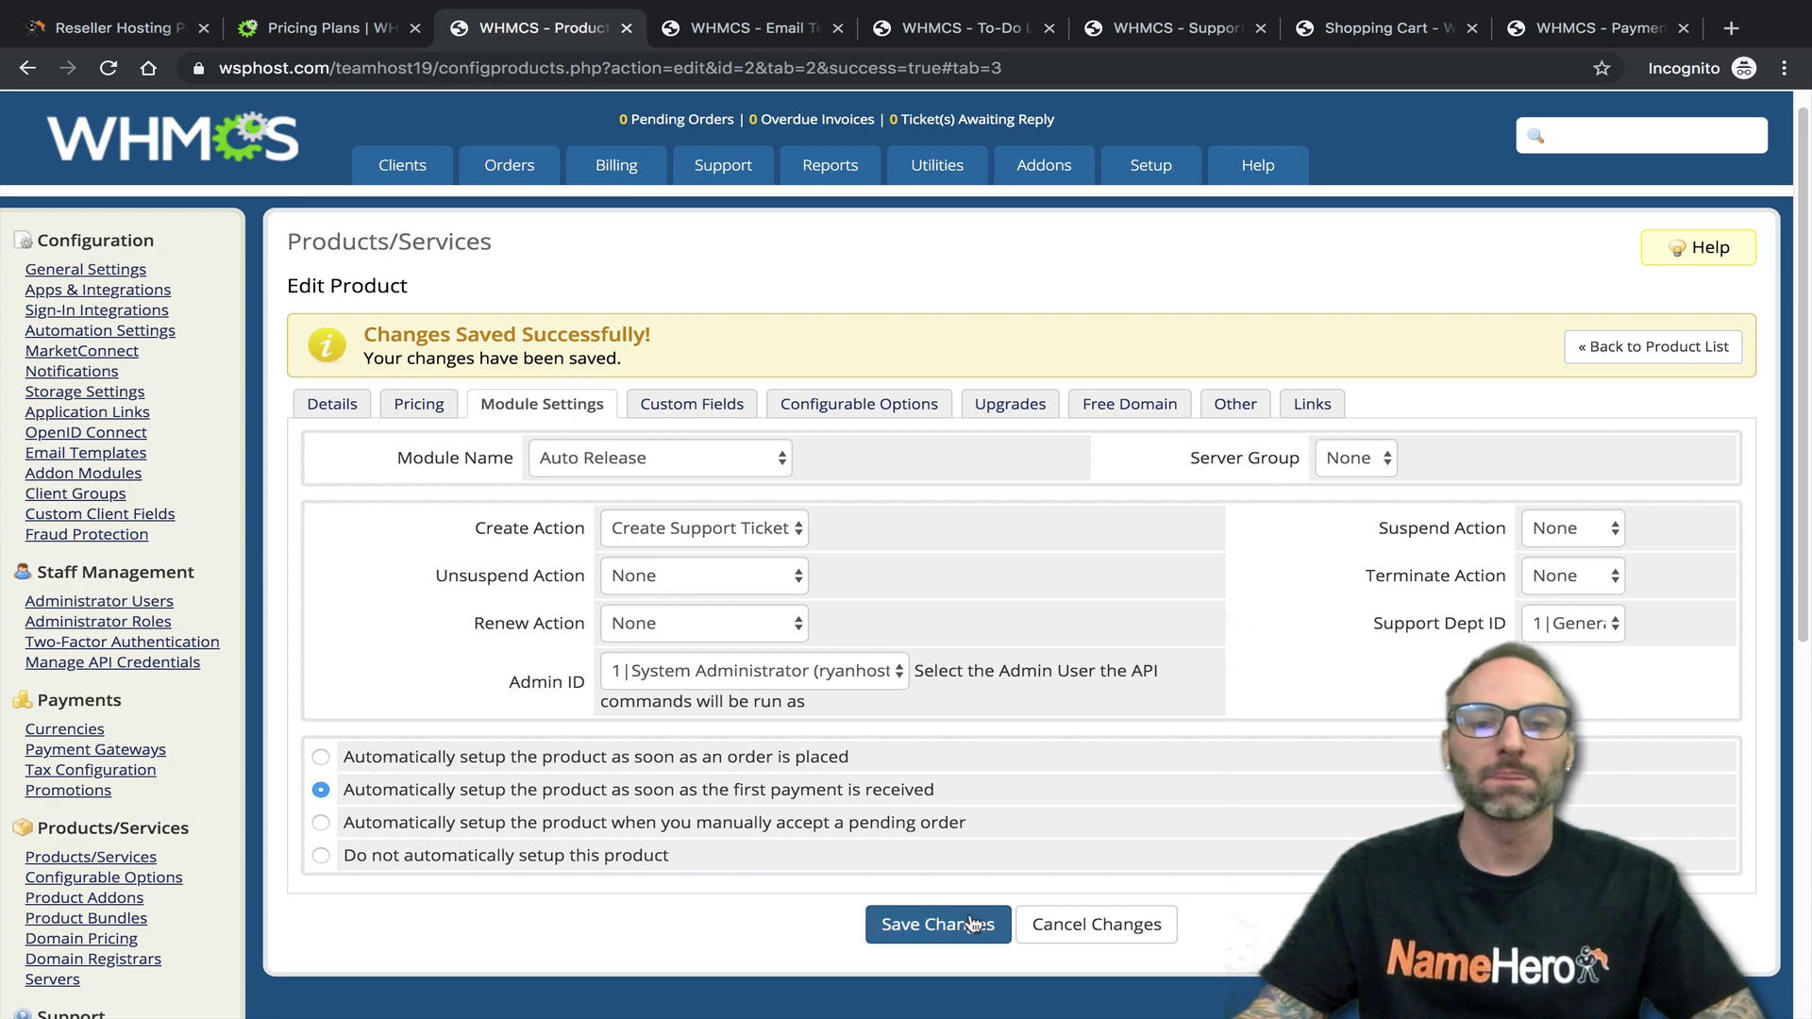
pyautogui.click(930, 926)
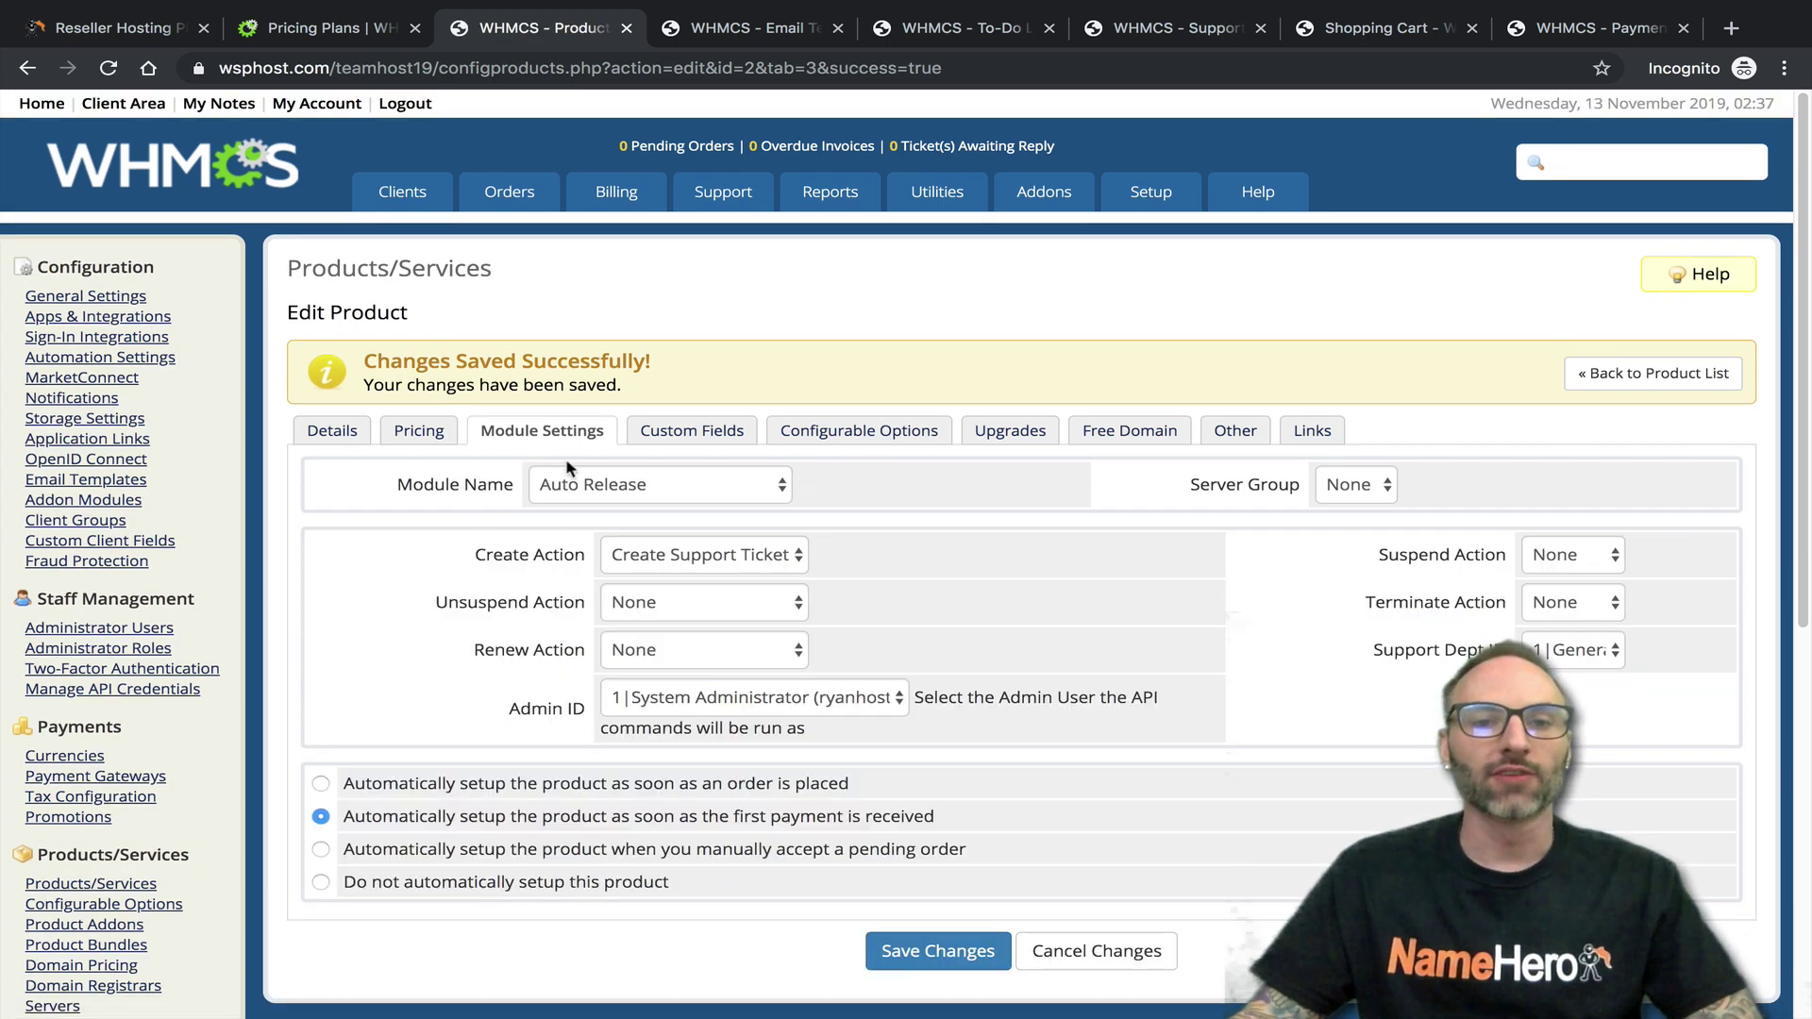
# Start a new custom field for the product named Domain Name with the field type Text Box
pyautogui.click(715, 433)
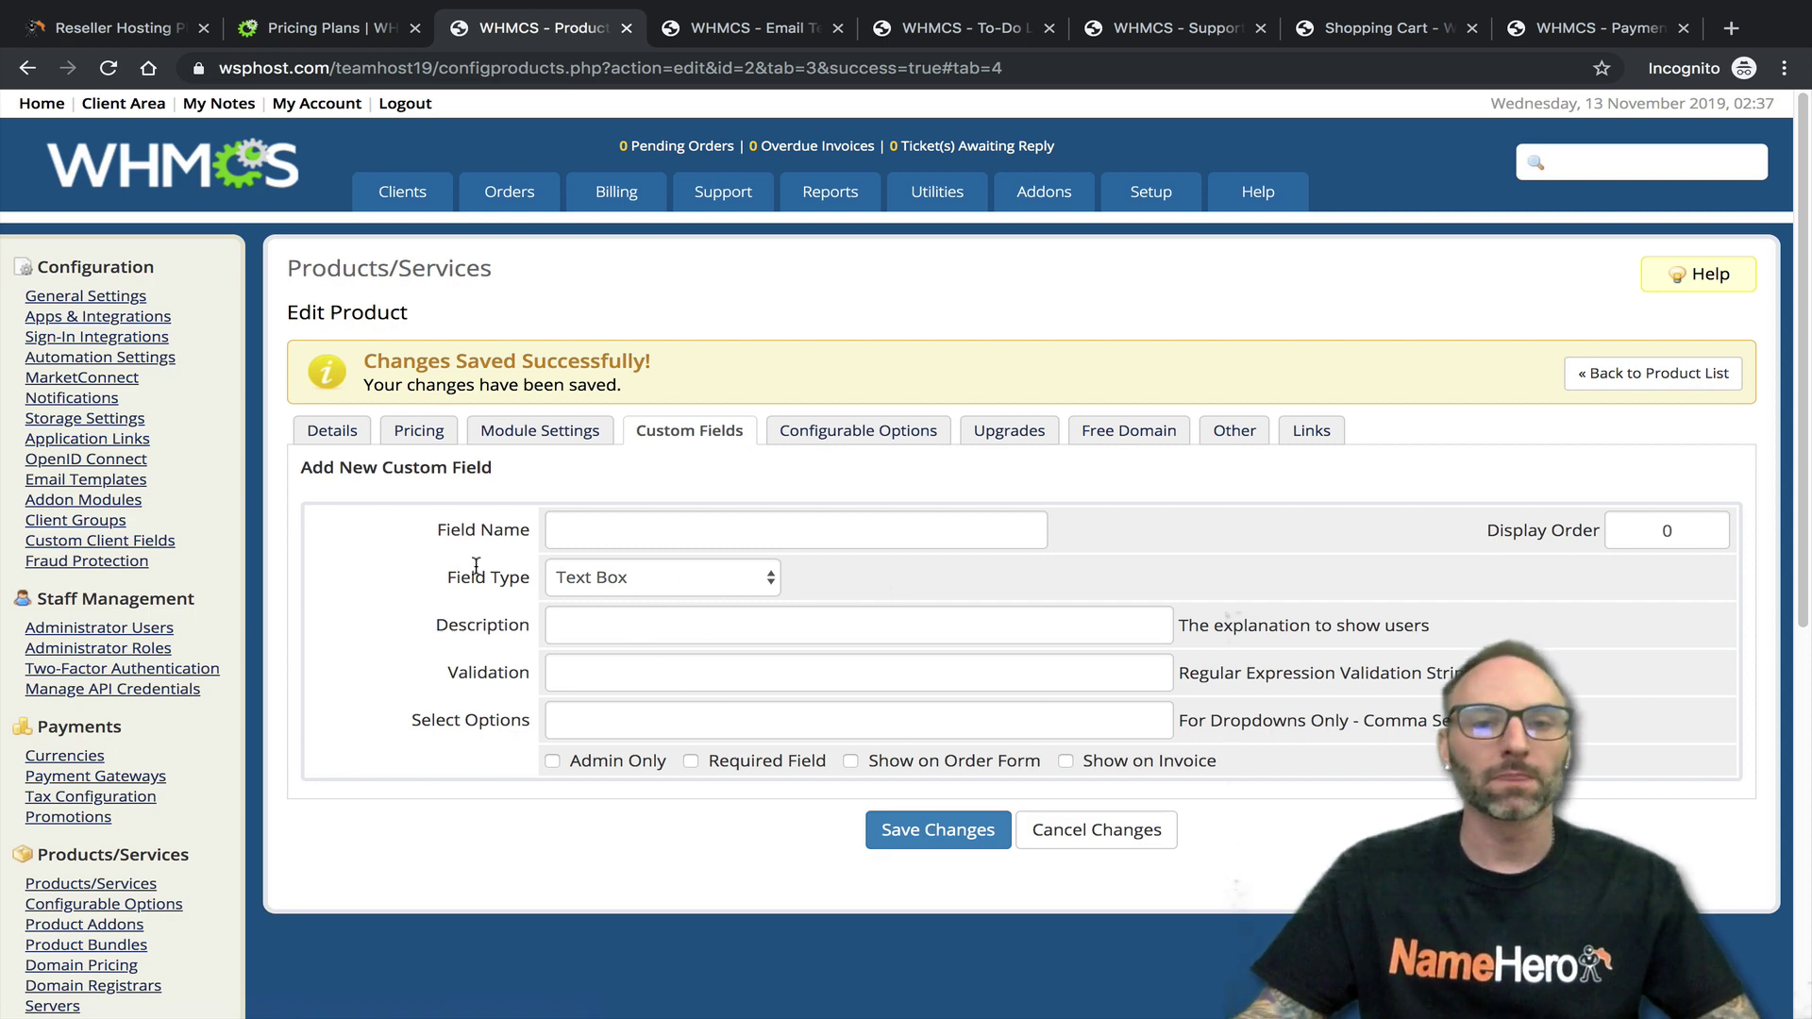
pyautogui.click(591, 531)
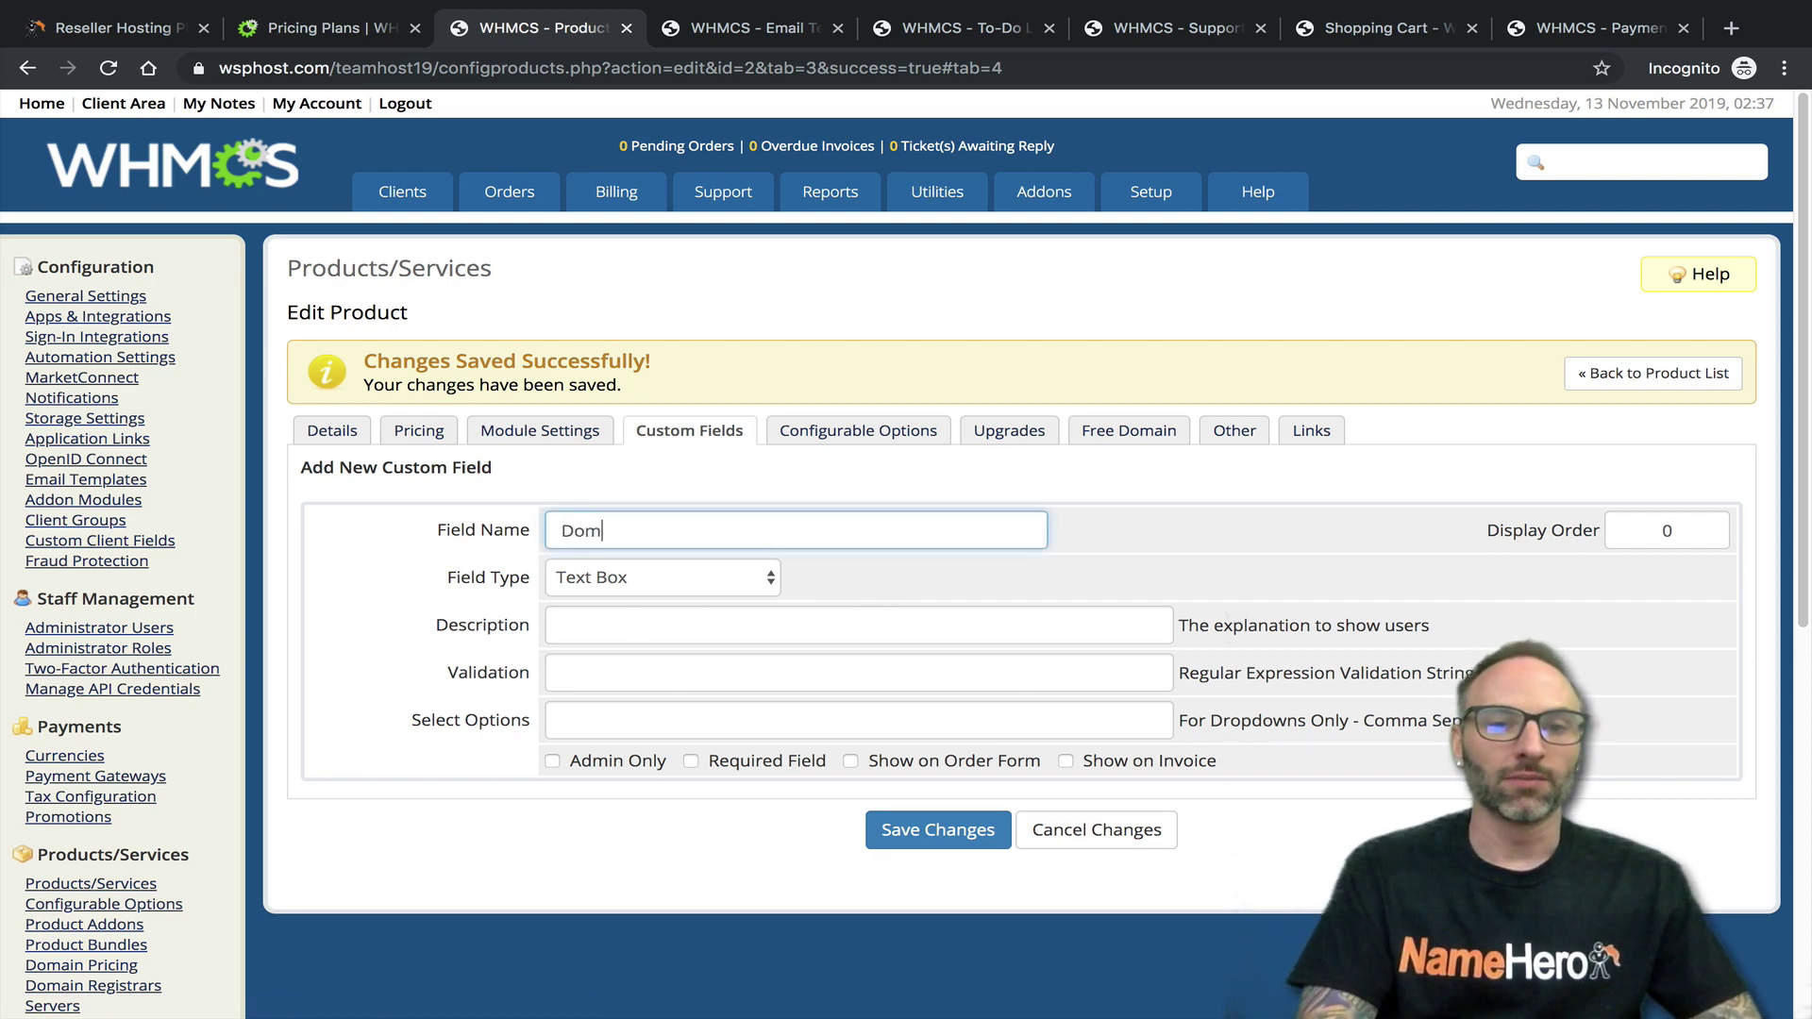
pyautogui.write('Domain Name')
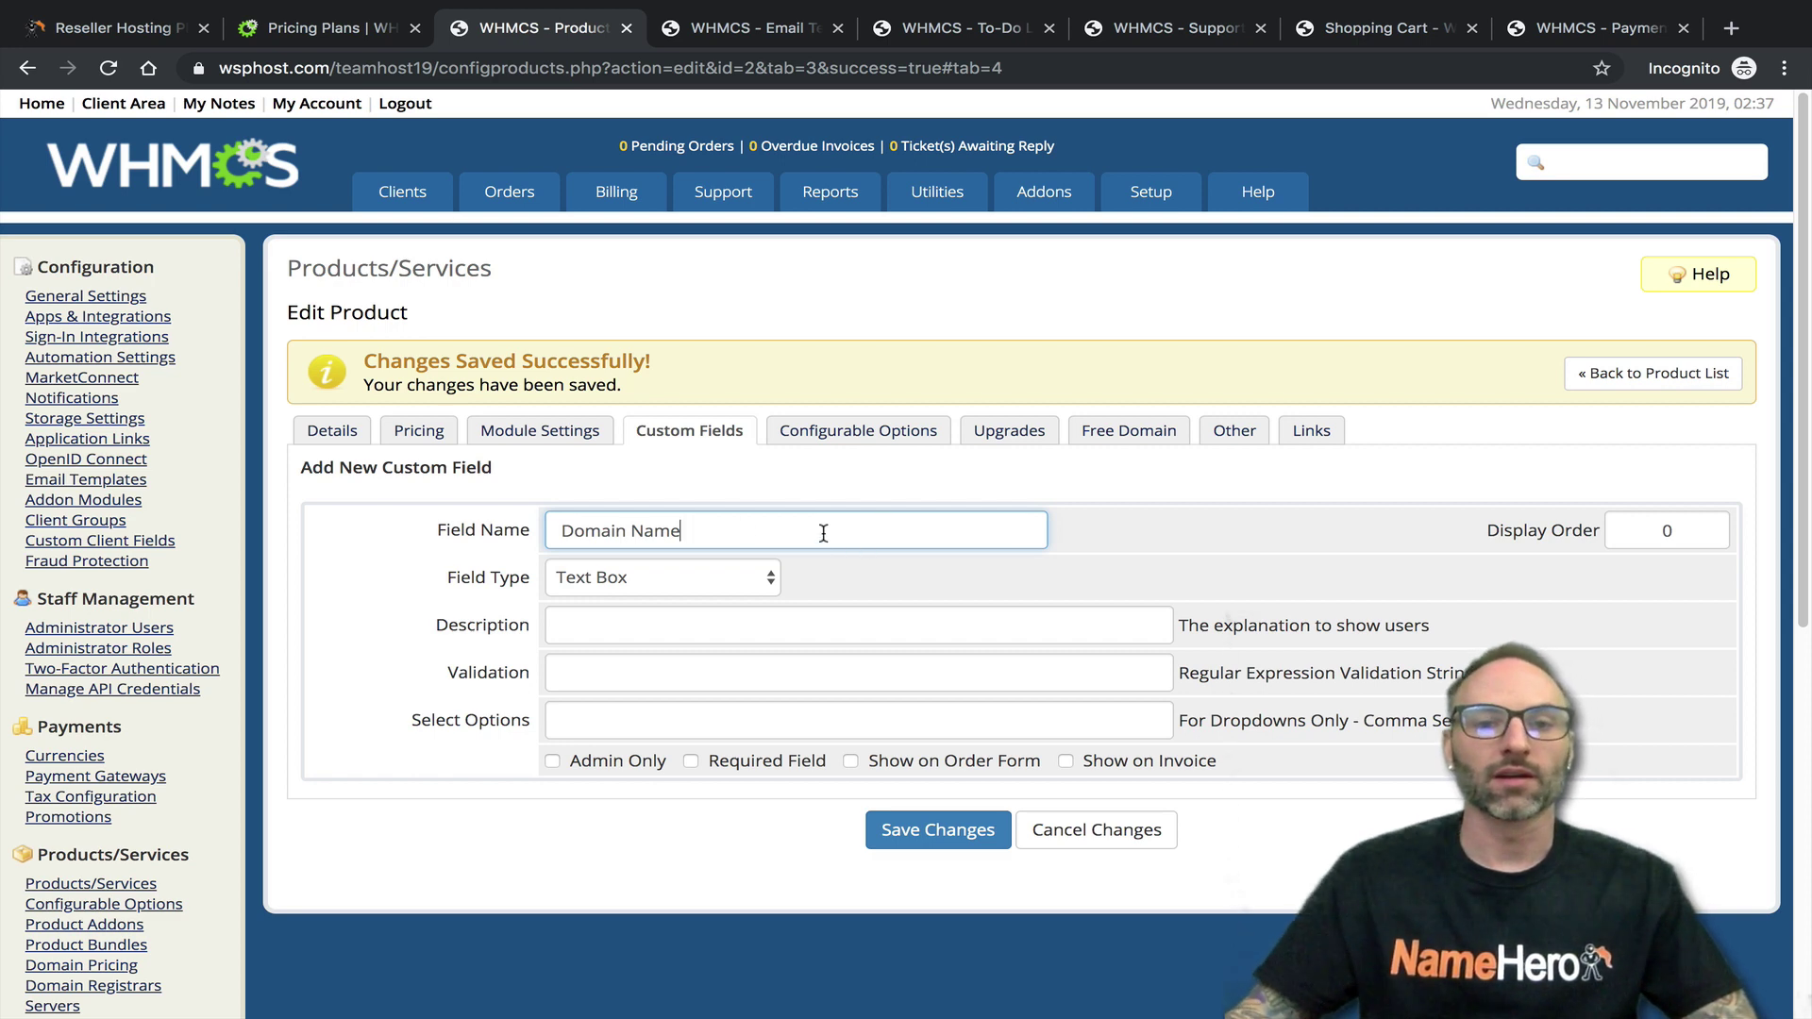
pyautogui.click(735, 575)
pyautogui.click(949, 604)
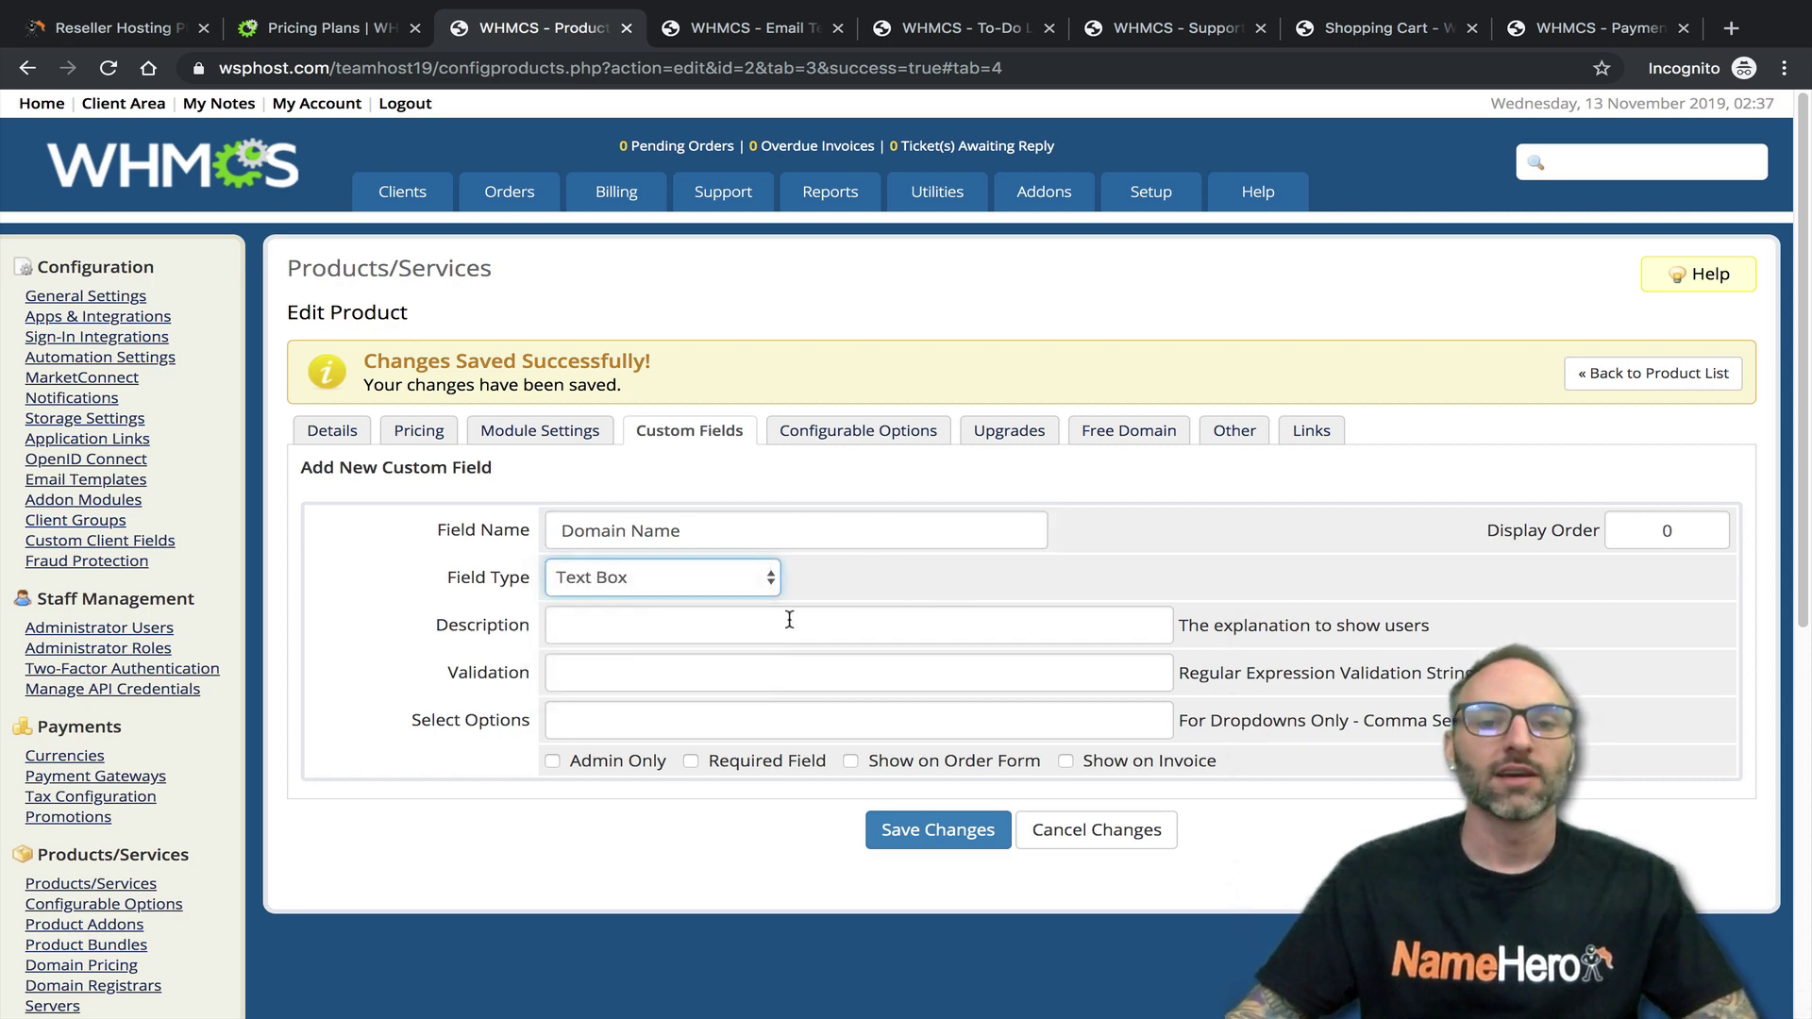
# Enter the custom field's description as "If you have a current domain, please enter it here"
pyautogui.click(789, 623)
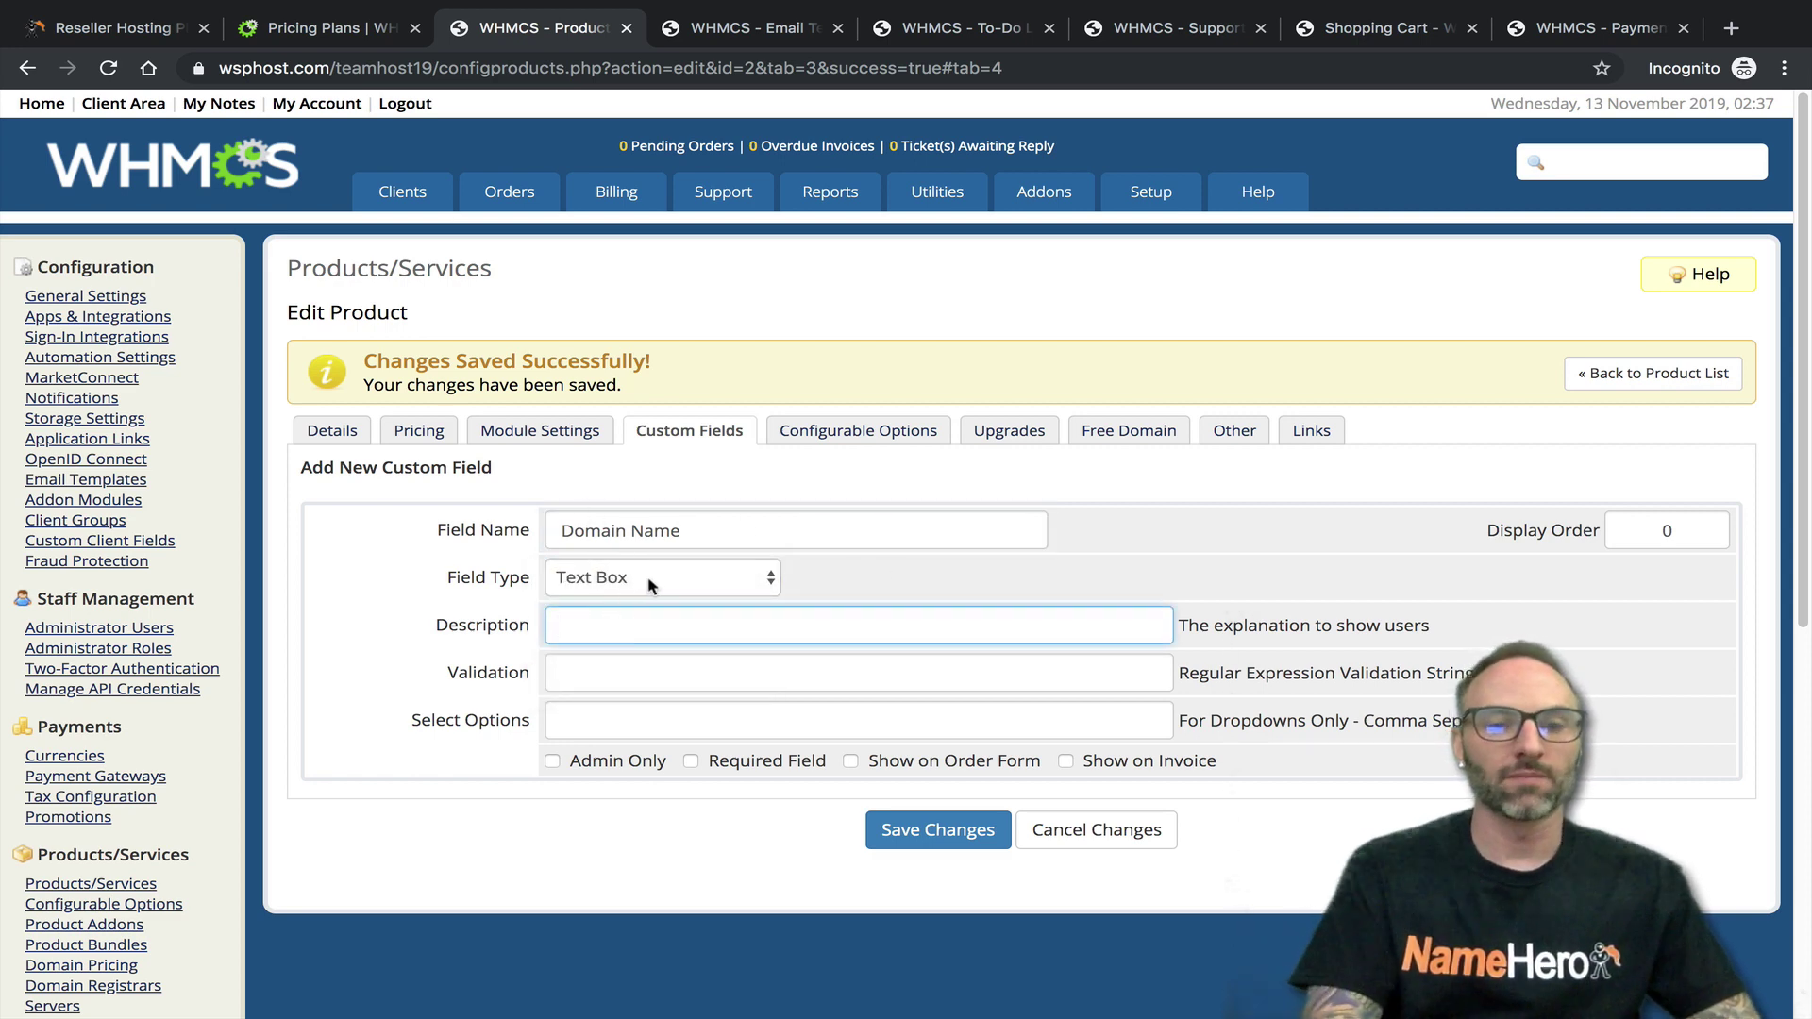
pyautogui.write('If you have a current d')
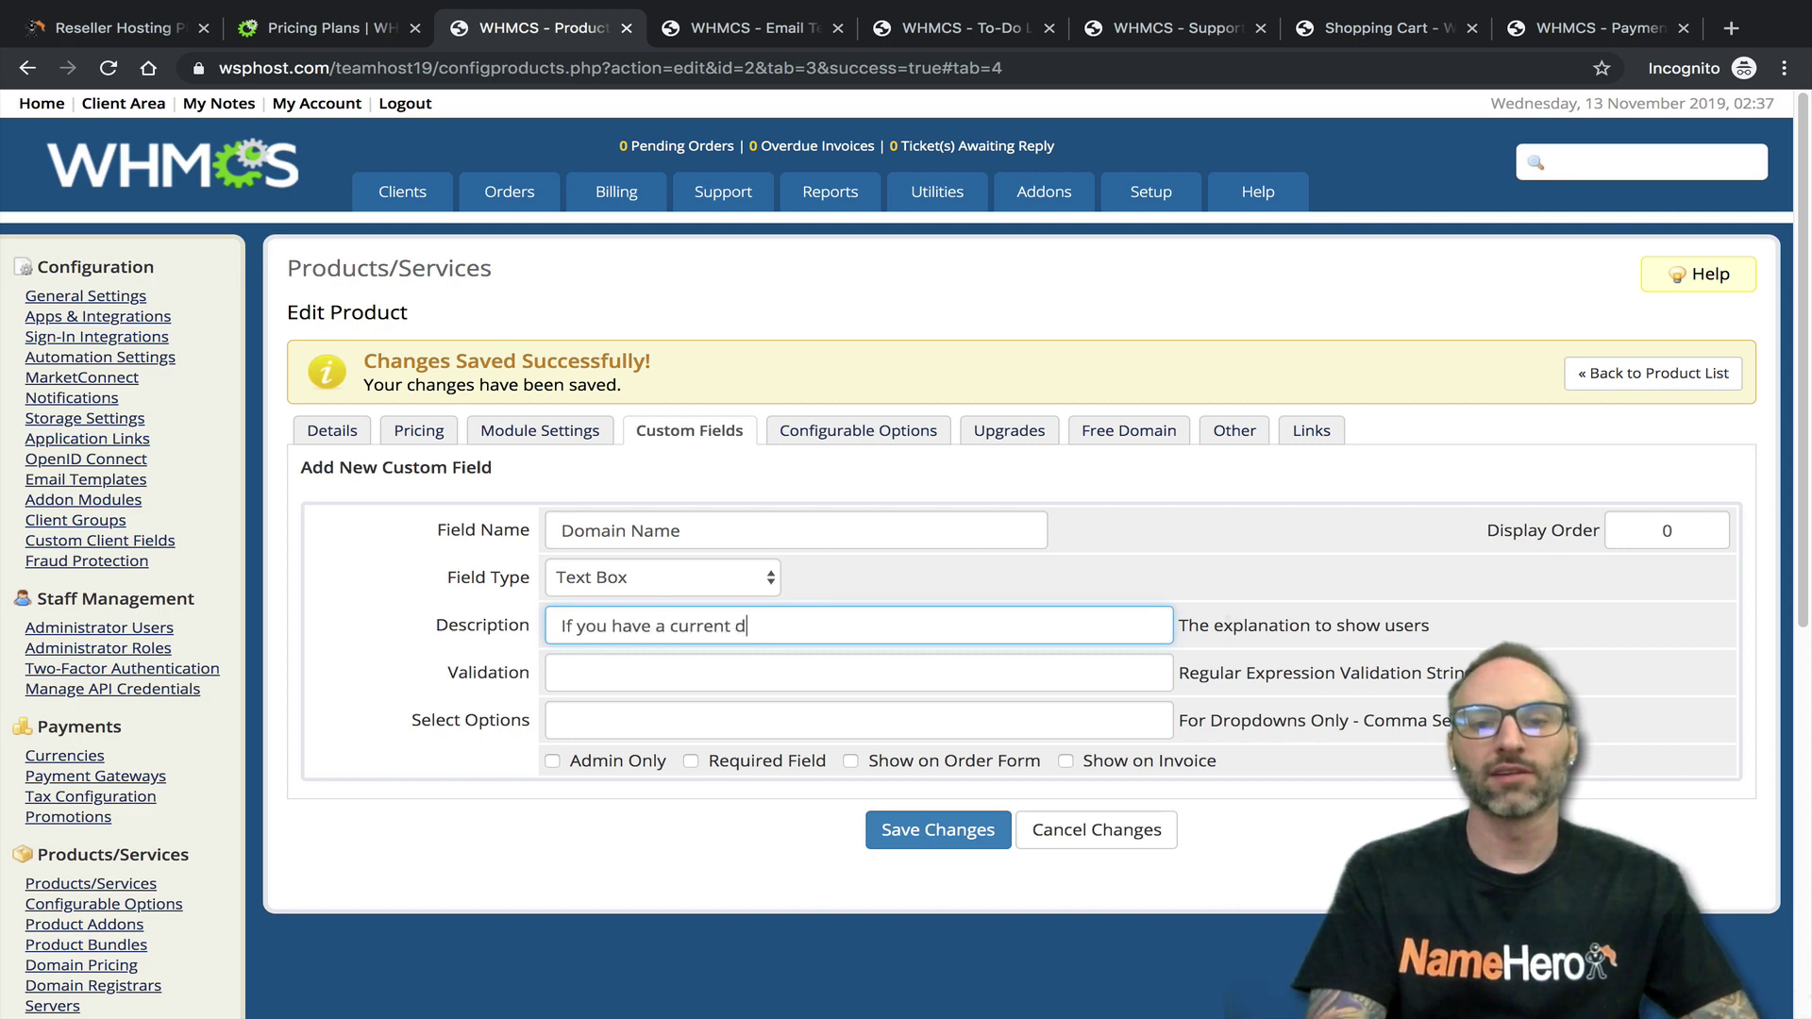
pyautogui.write('omain, please entere')
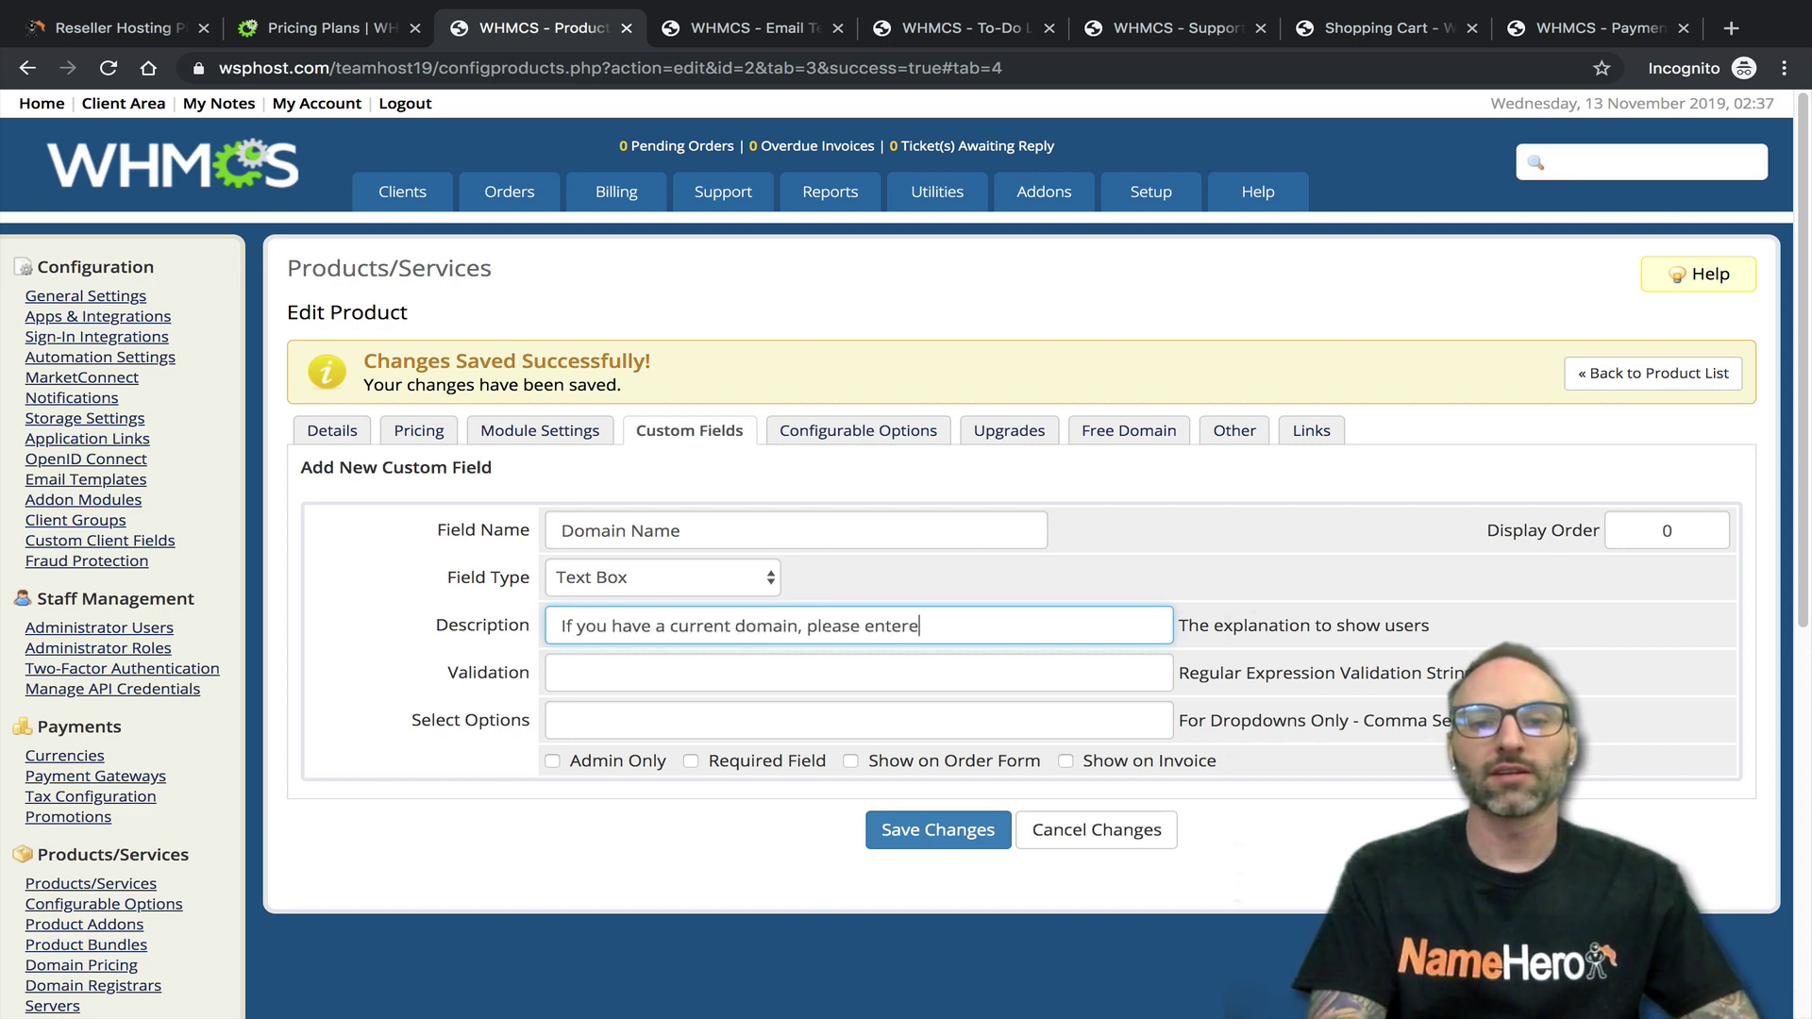
pyautogui.press('BackSpace')
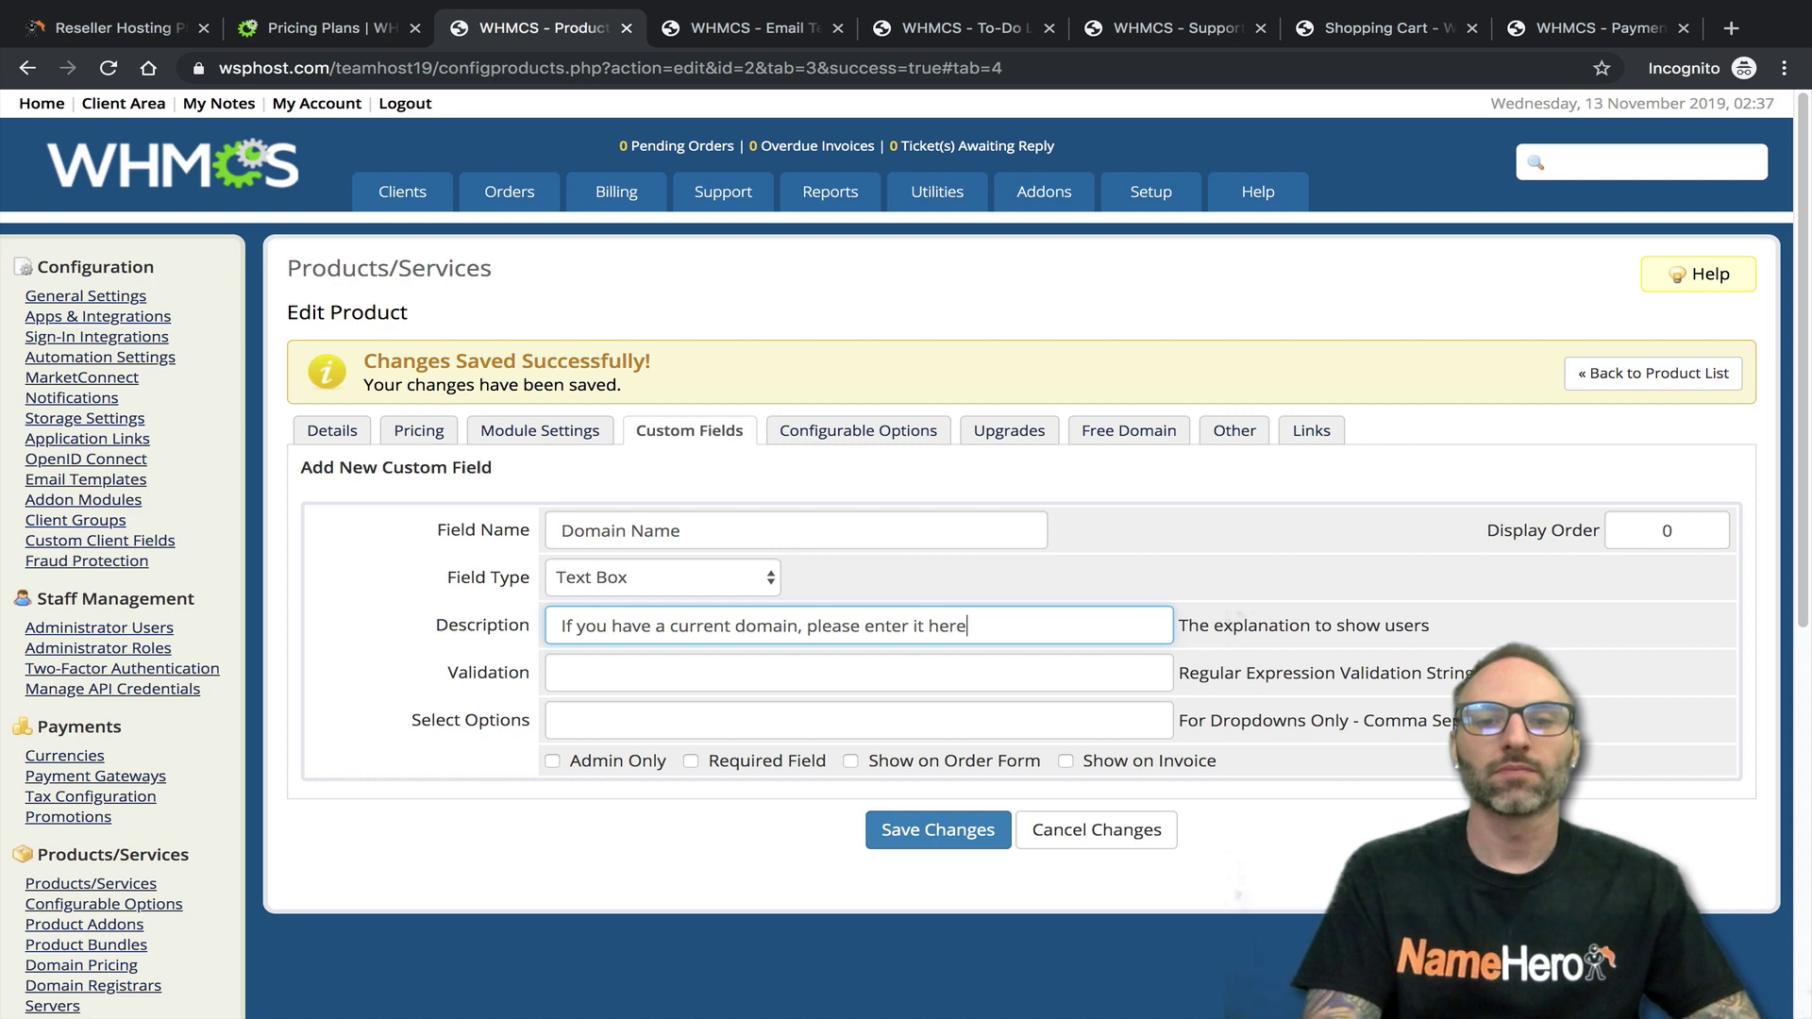
# Set the Domain Name field to show on the order form and on the invoice, and save the custom field
pyautogui.click(722, 677)
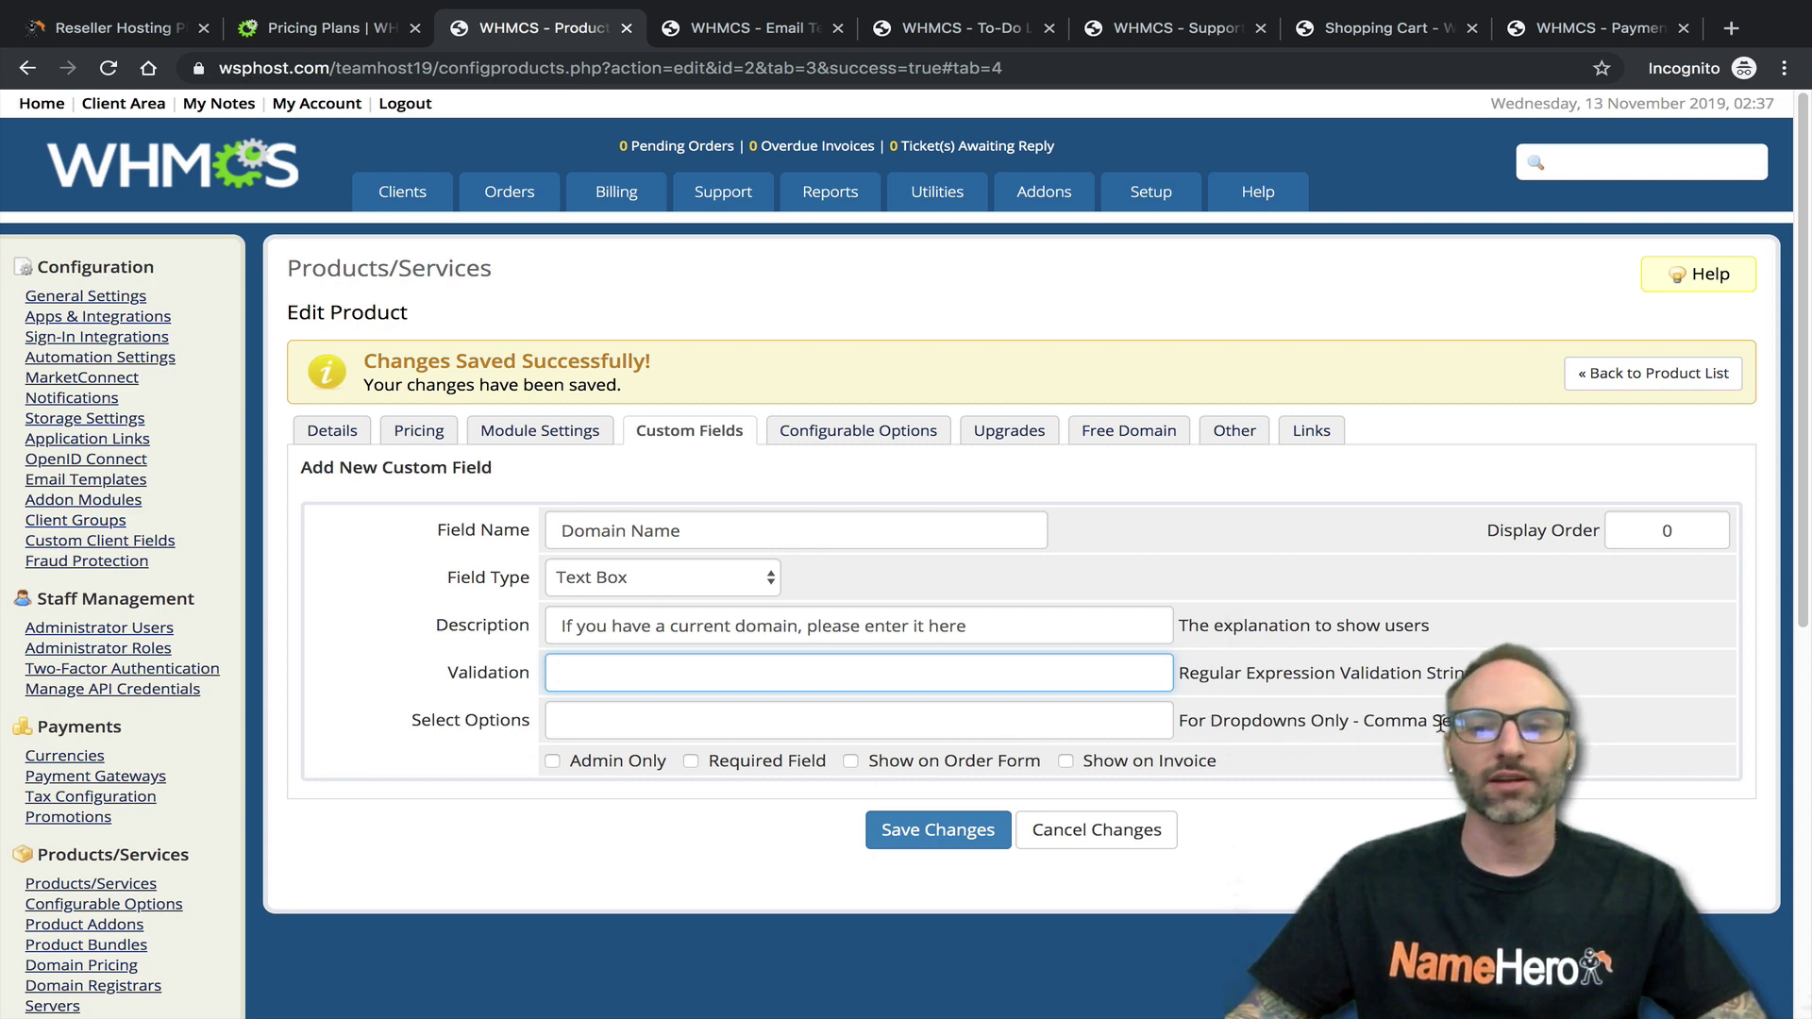
pyautogui.moveTo(1370, 721); pyautogui.dragTo(1458, 722)
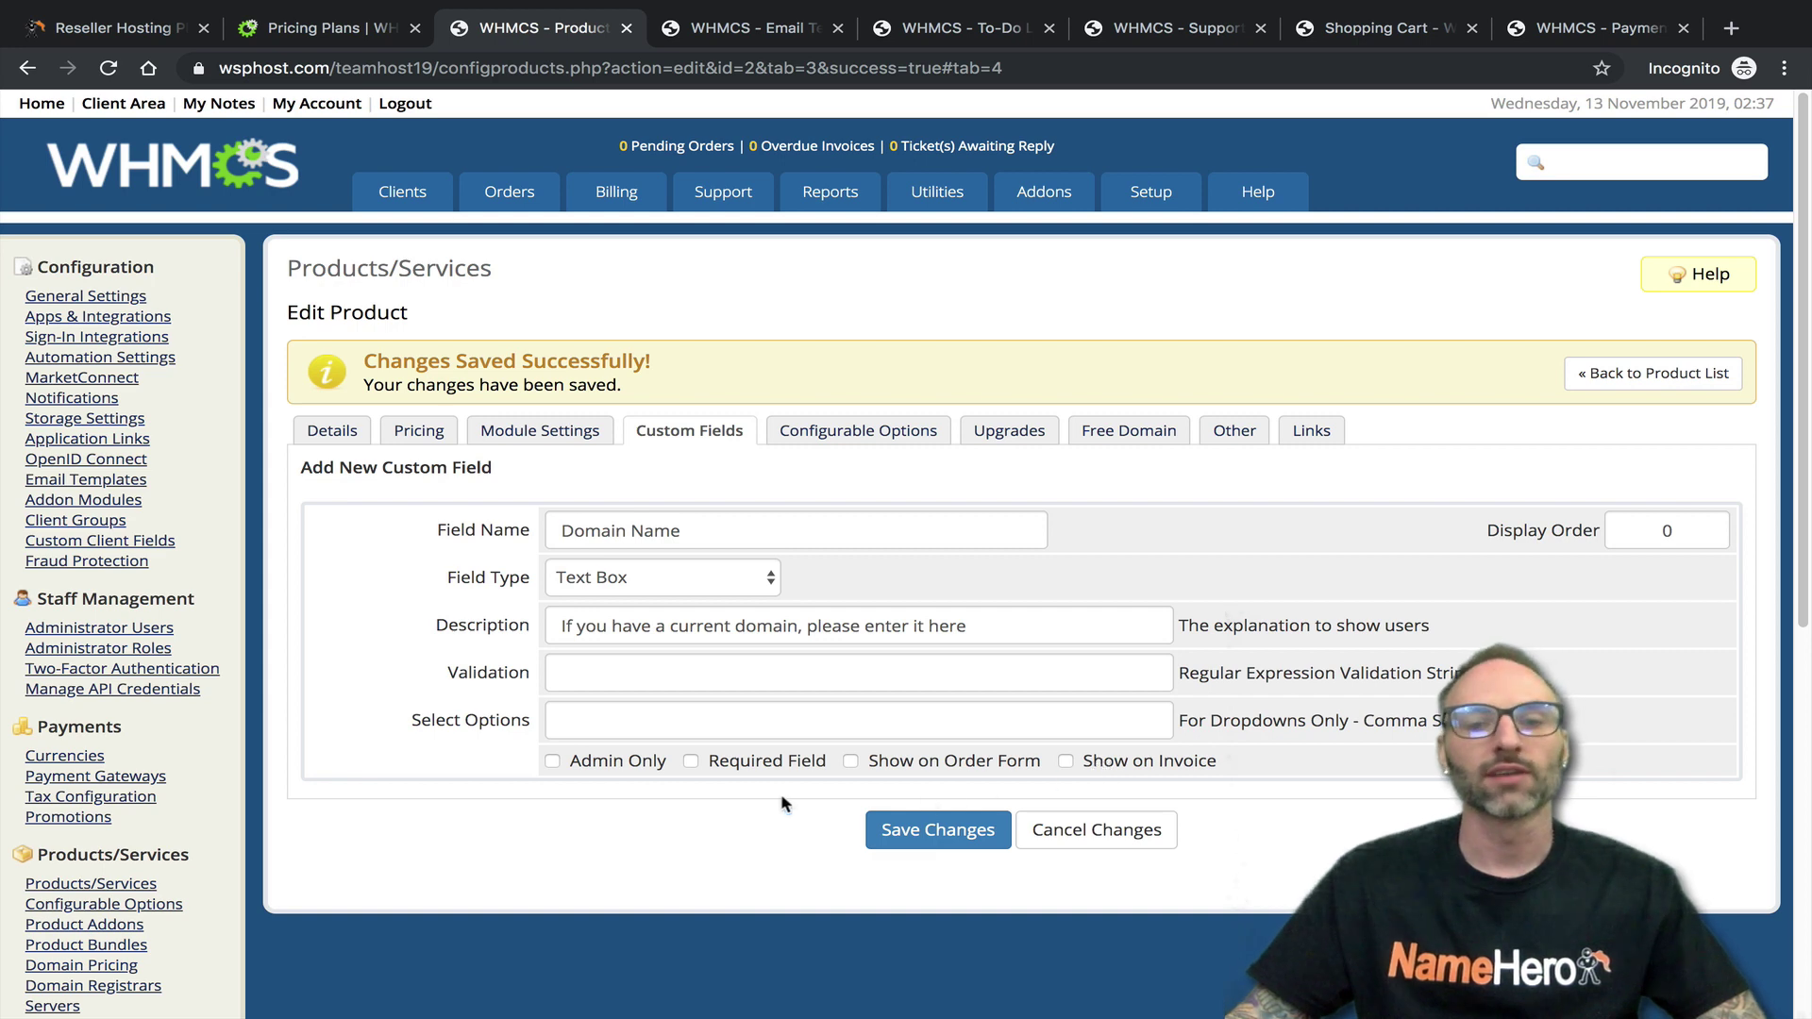
pyautogui.click(892, 761)
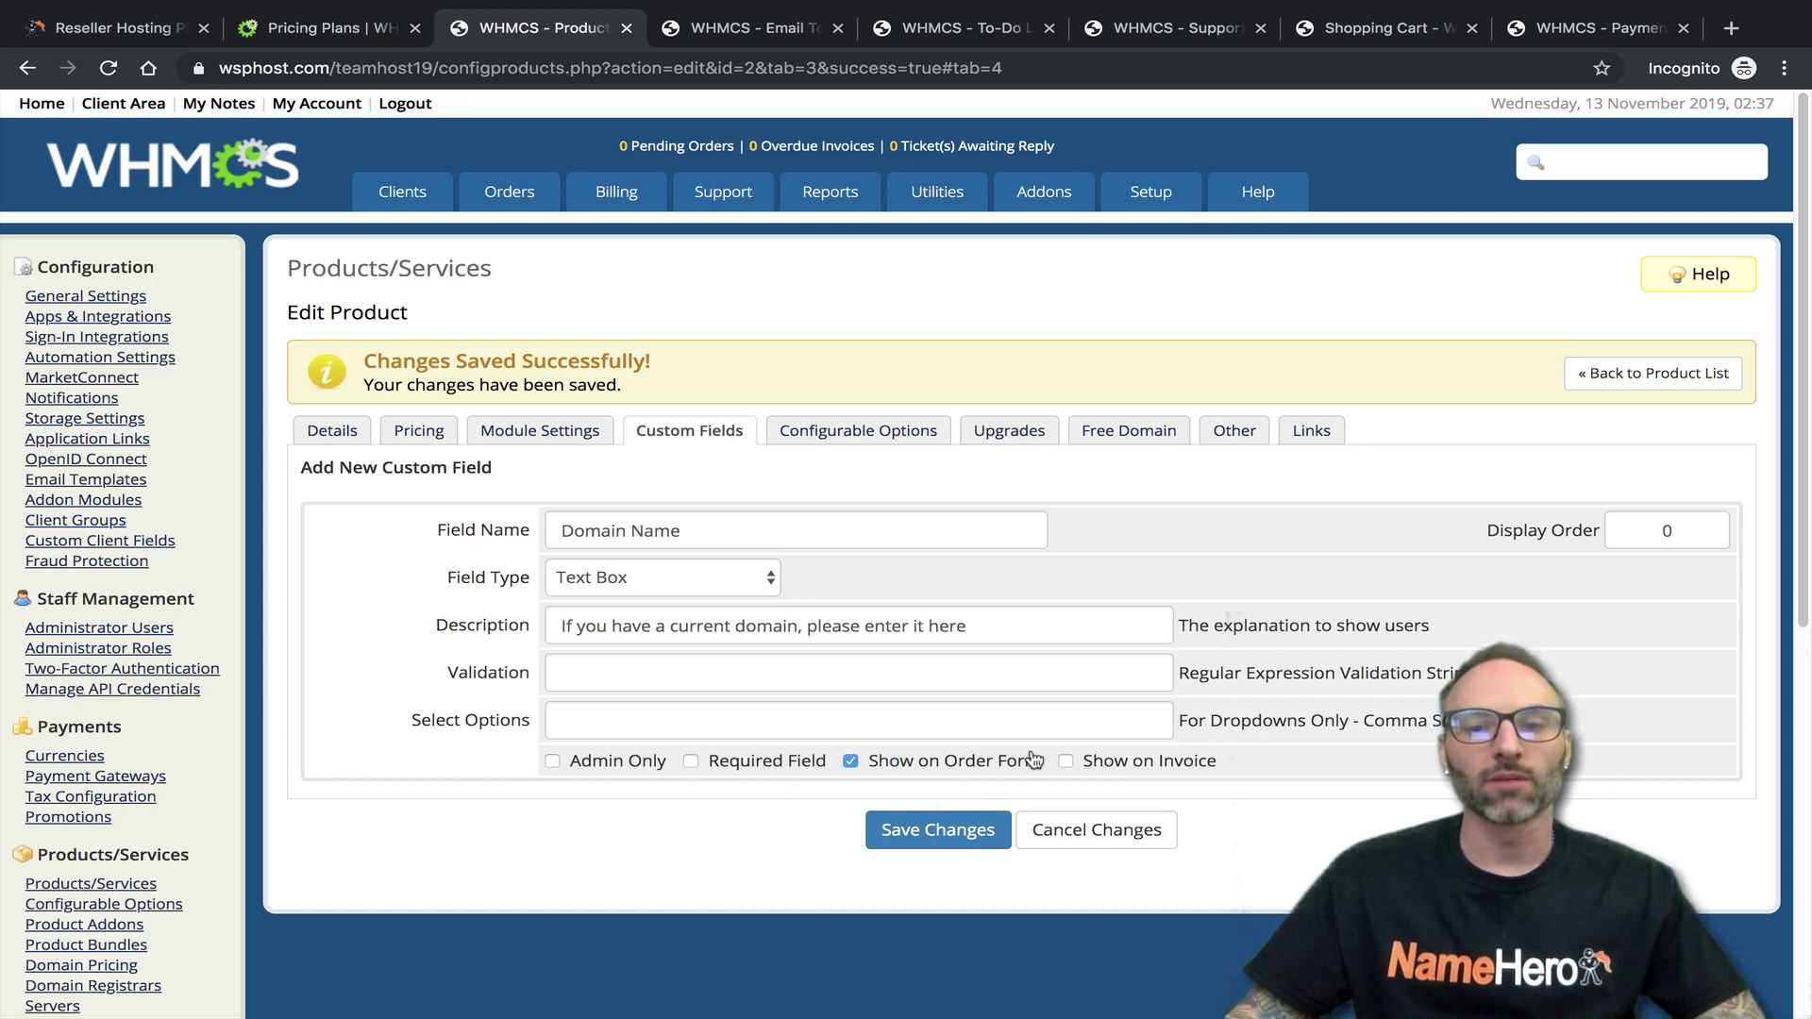
pyautogui.click(1117, 764)
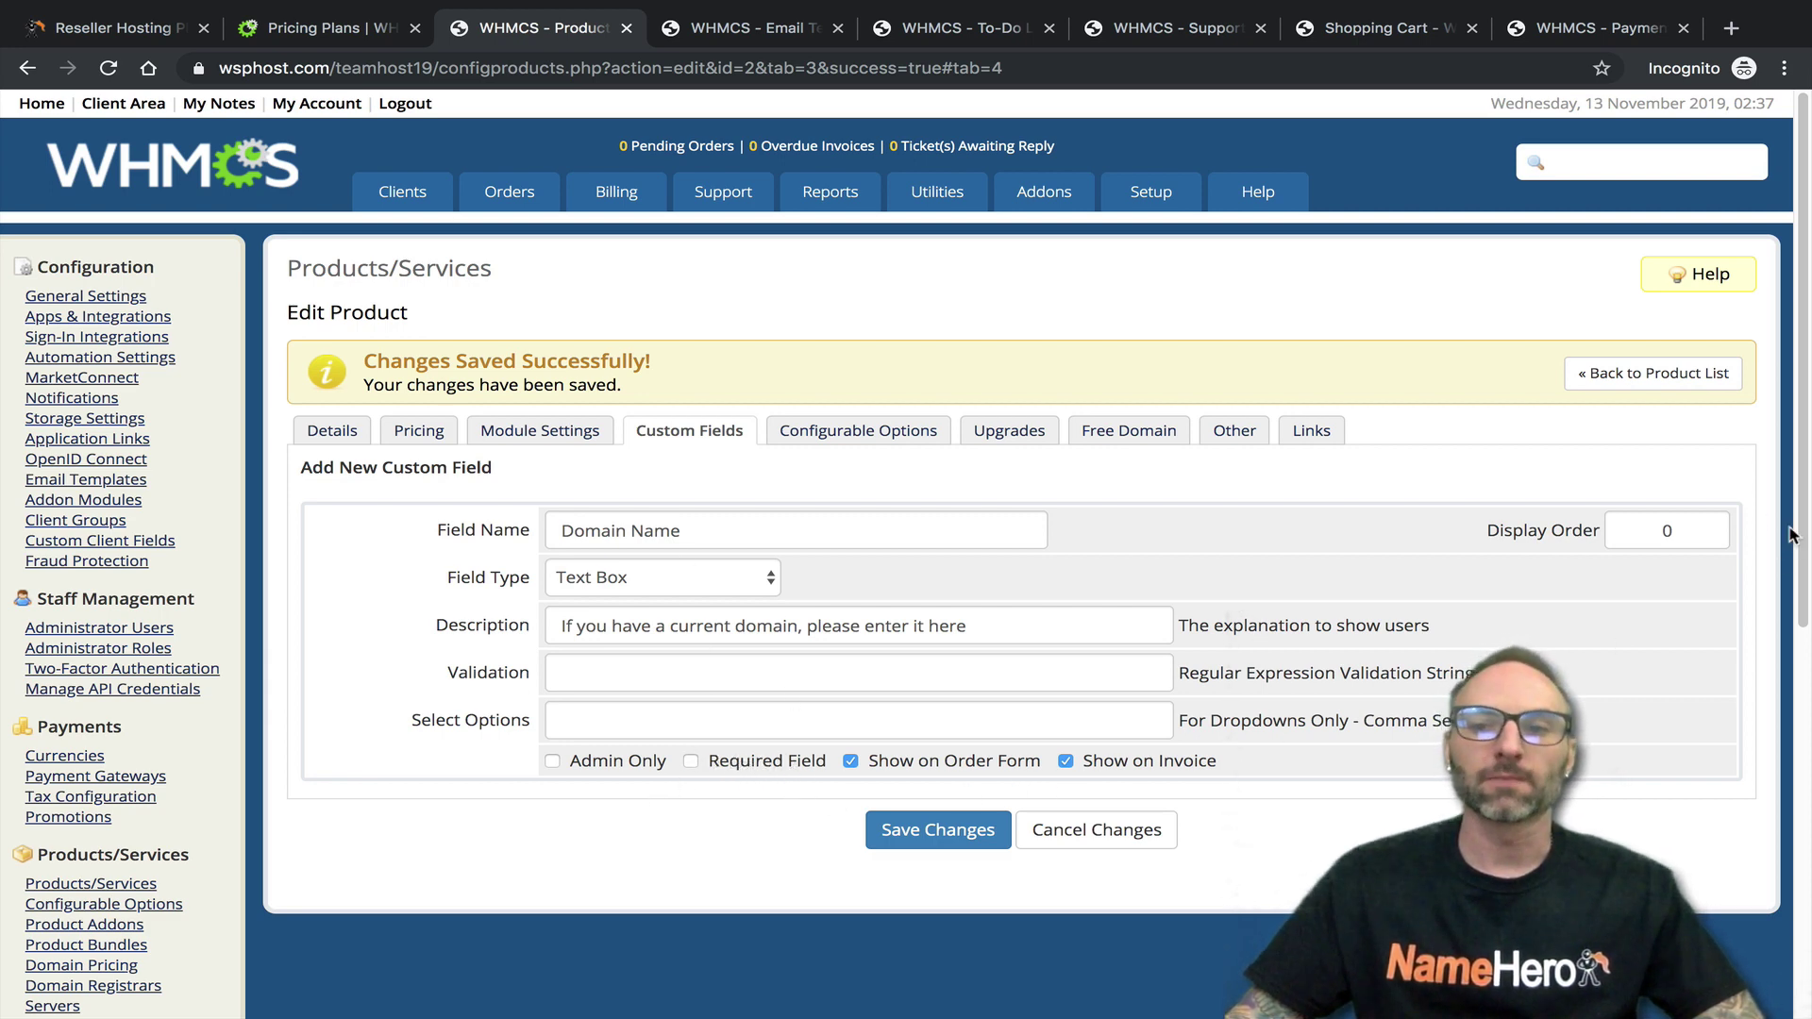
pyautogui.moveTo(1696, 525); pyautogui.dragTo(1653, 524)
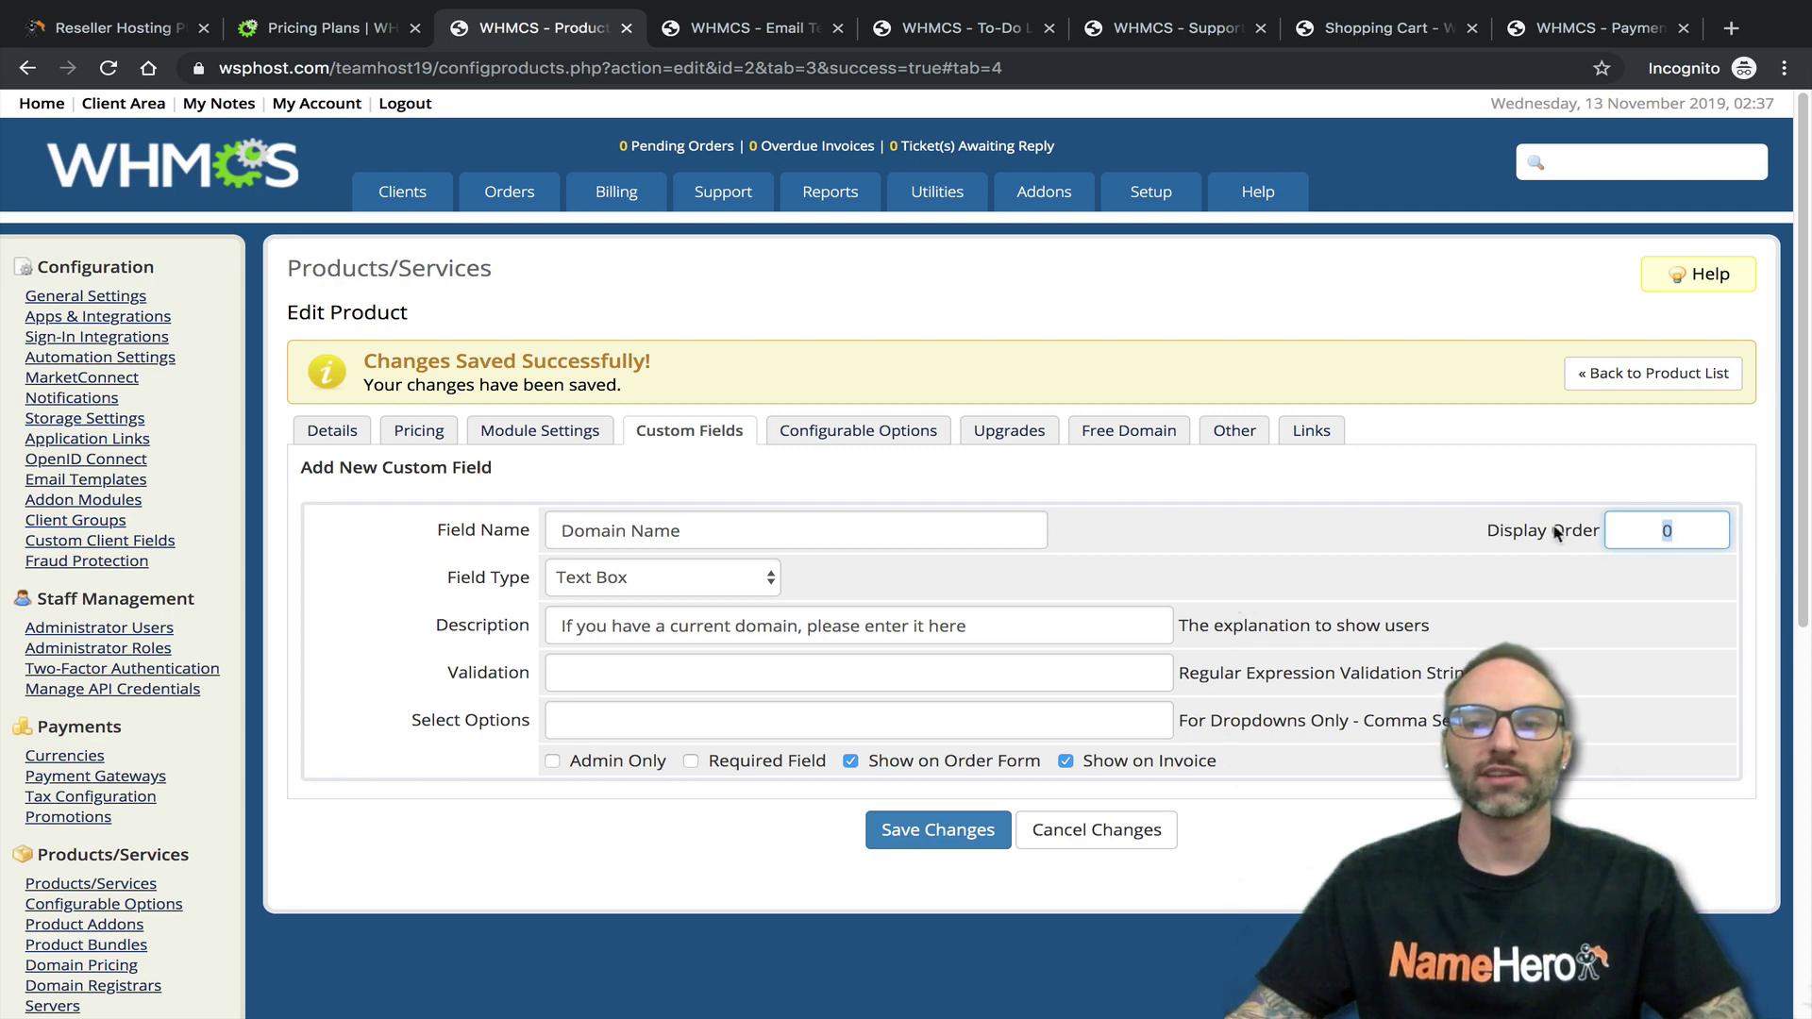
pyautogui.click(934, 832)
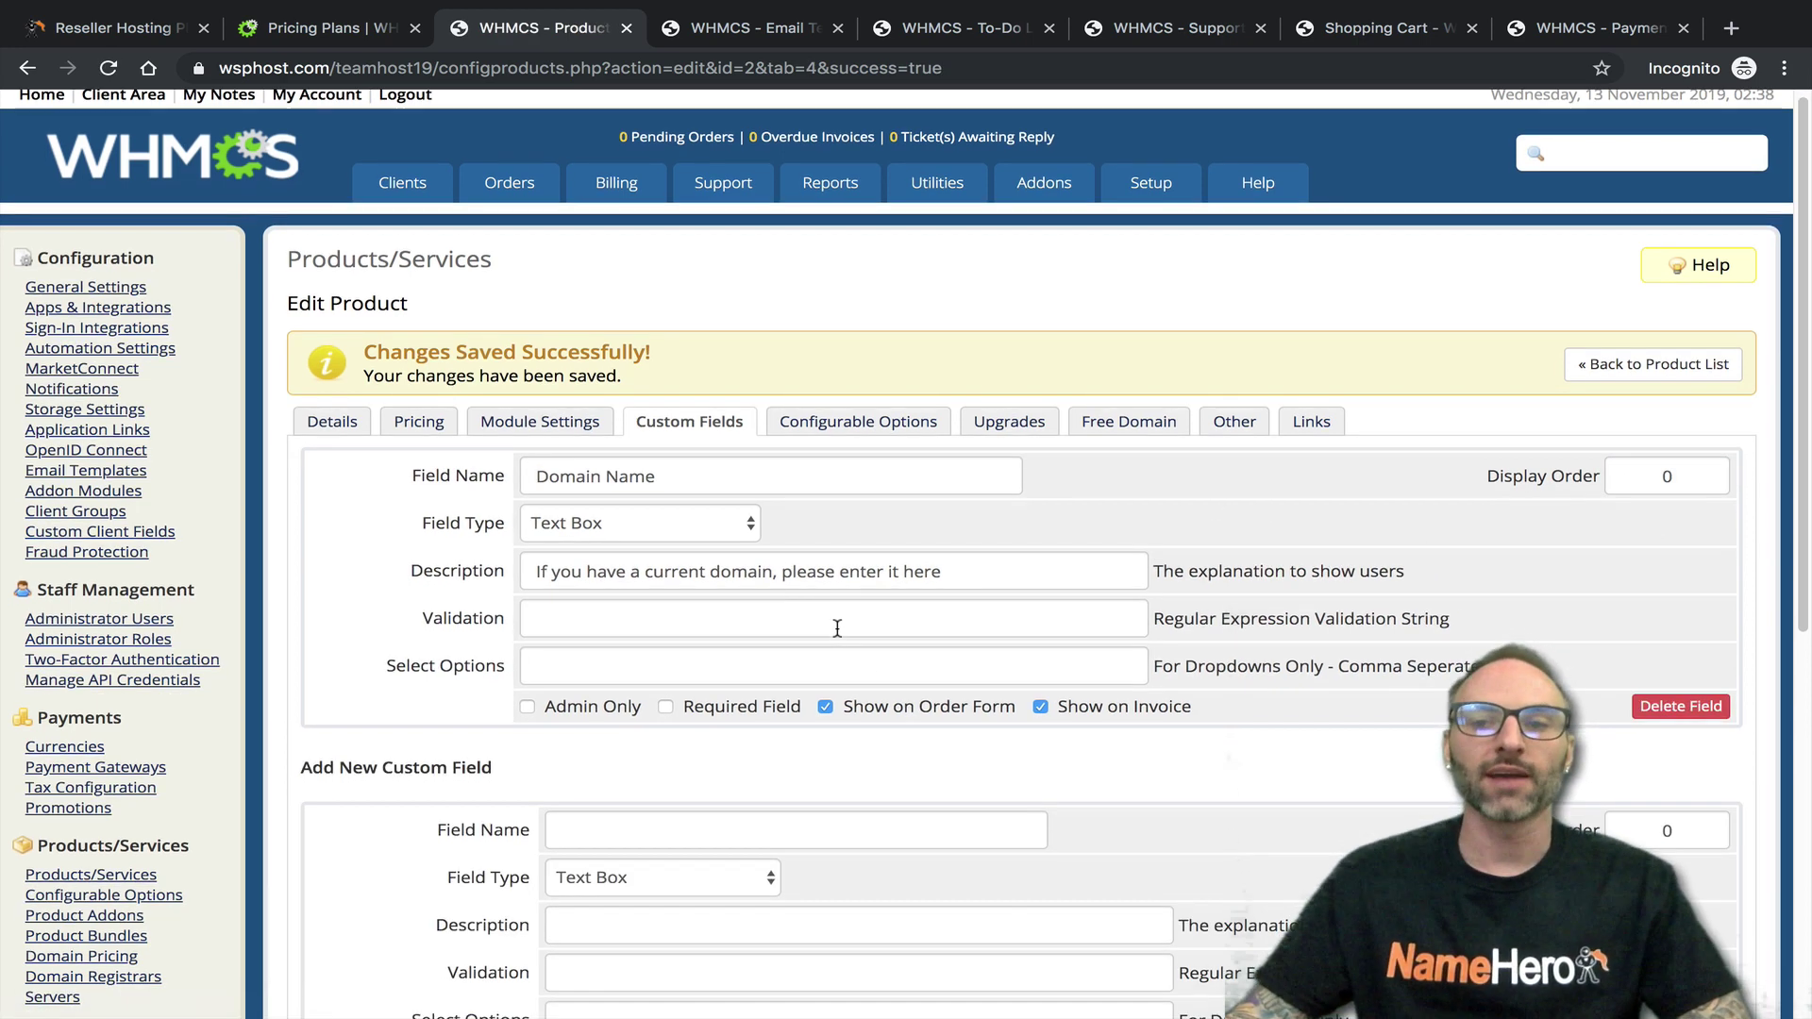
# Review the saved Domain Name custom field and the product's assigned configurable option groups
pyautogui.scroll(-1, 586, 570)
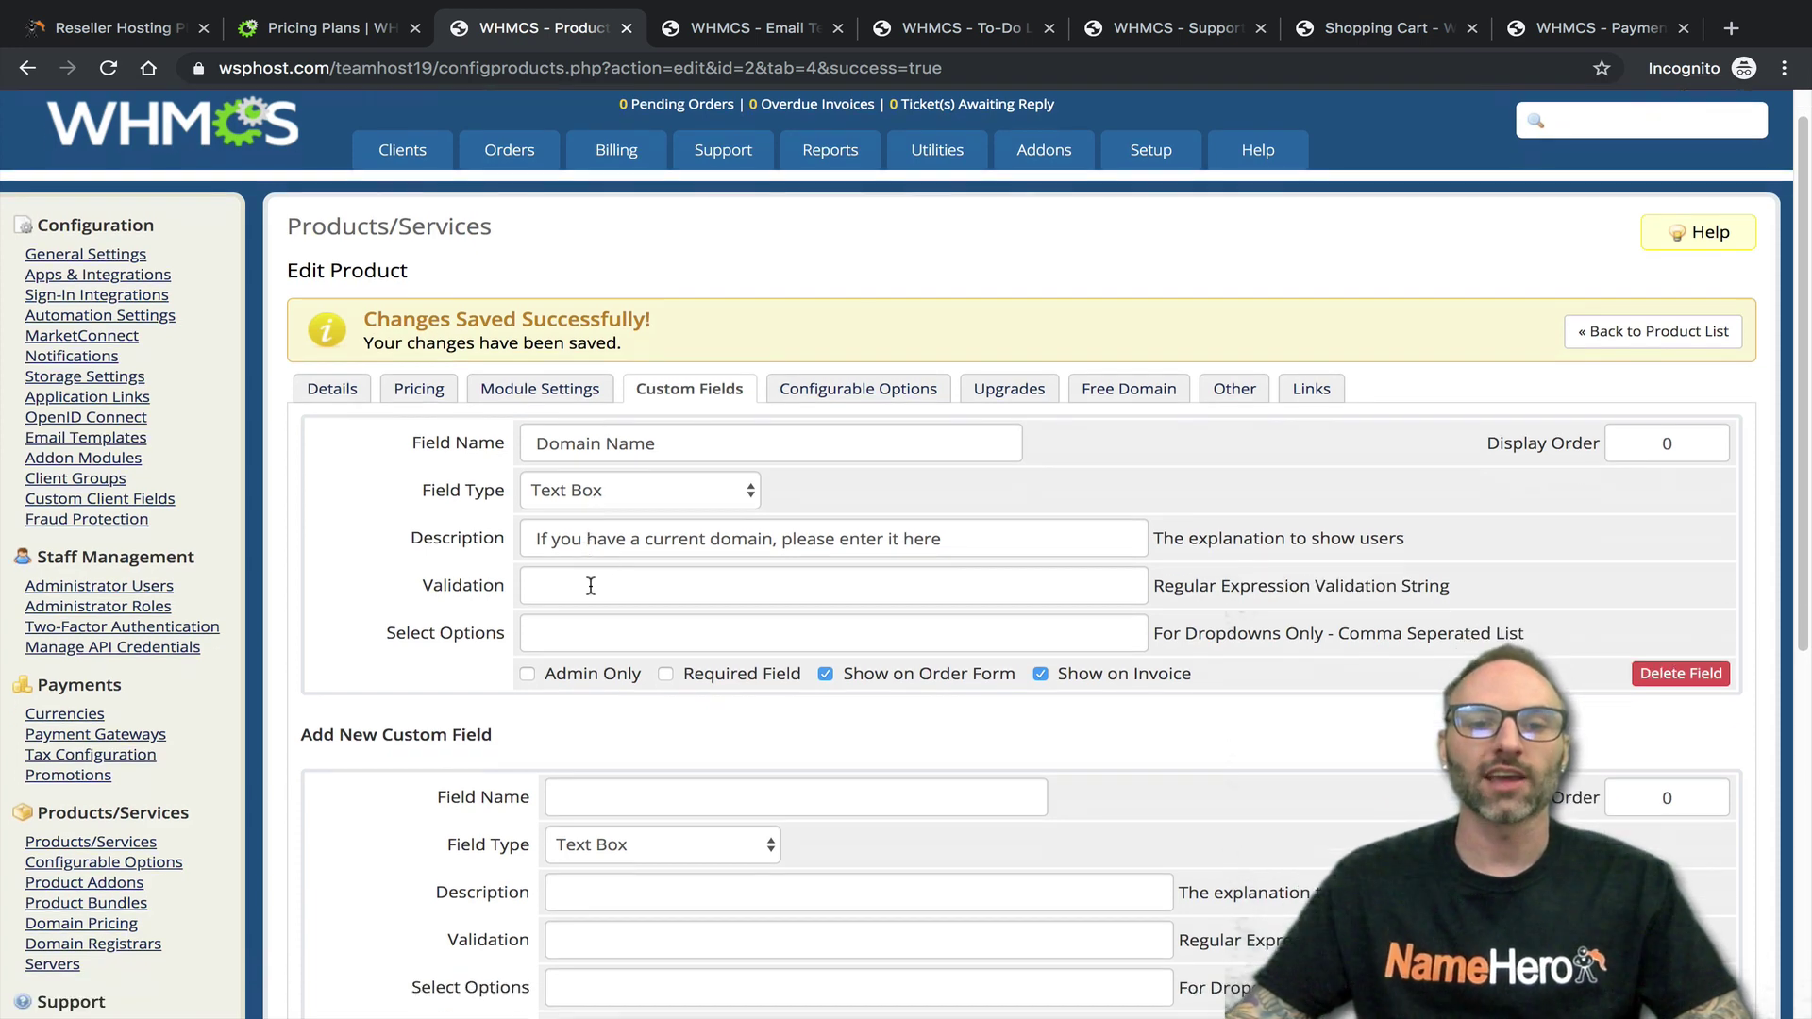
pyautogui.scroll(-2, 595, 595)
pyautogui.scroll(1, 661, 576)
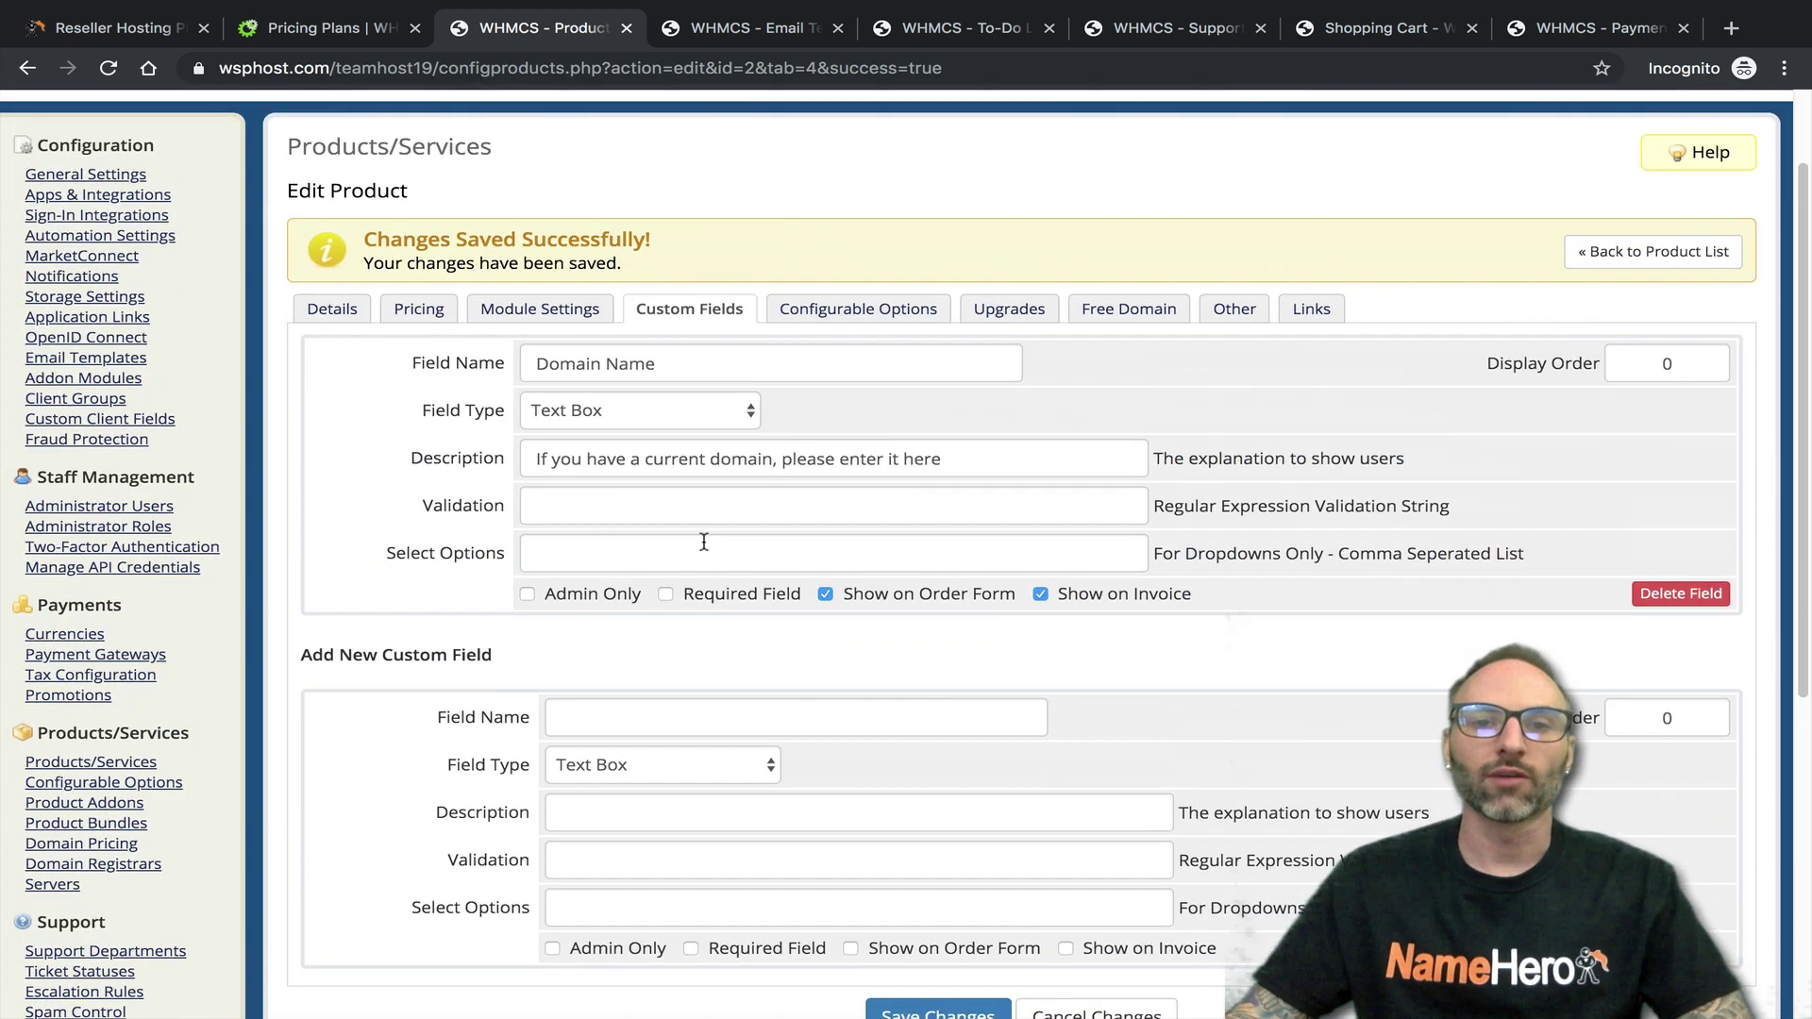
pyautogui.scroll(1, 704, 543)
pyautogui.click(831, 348)
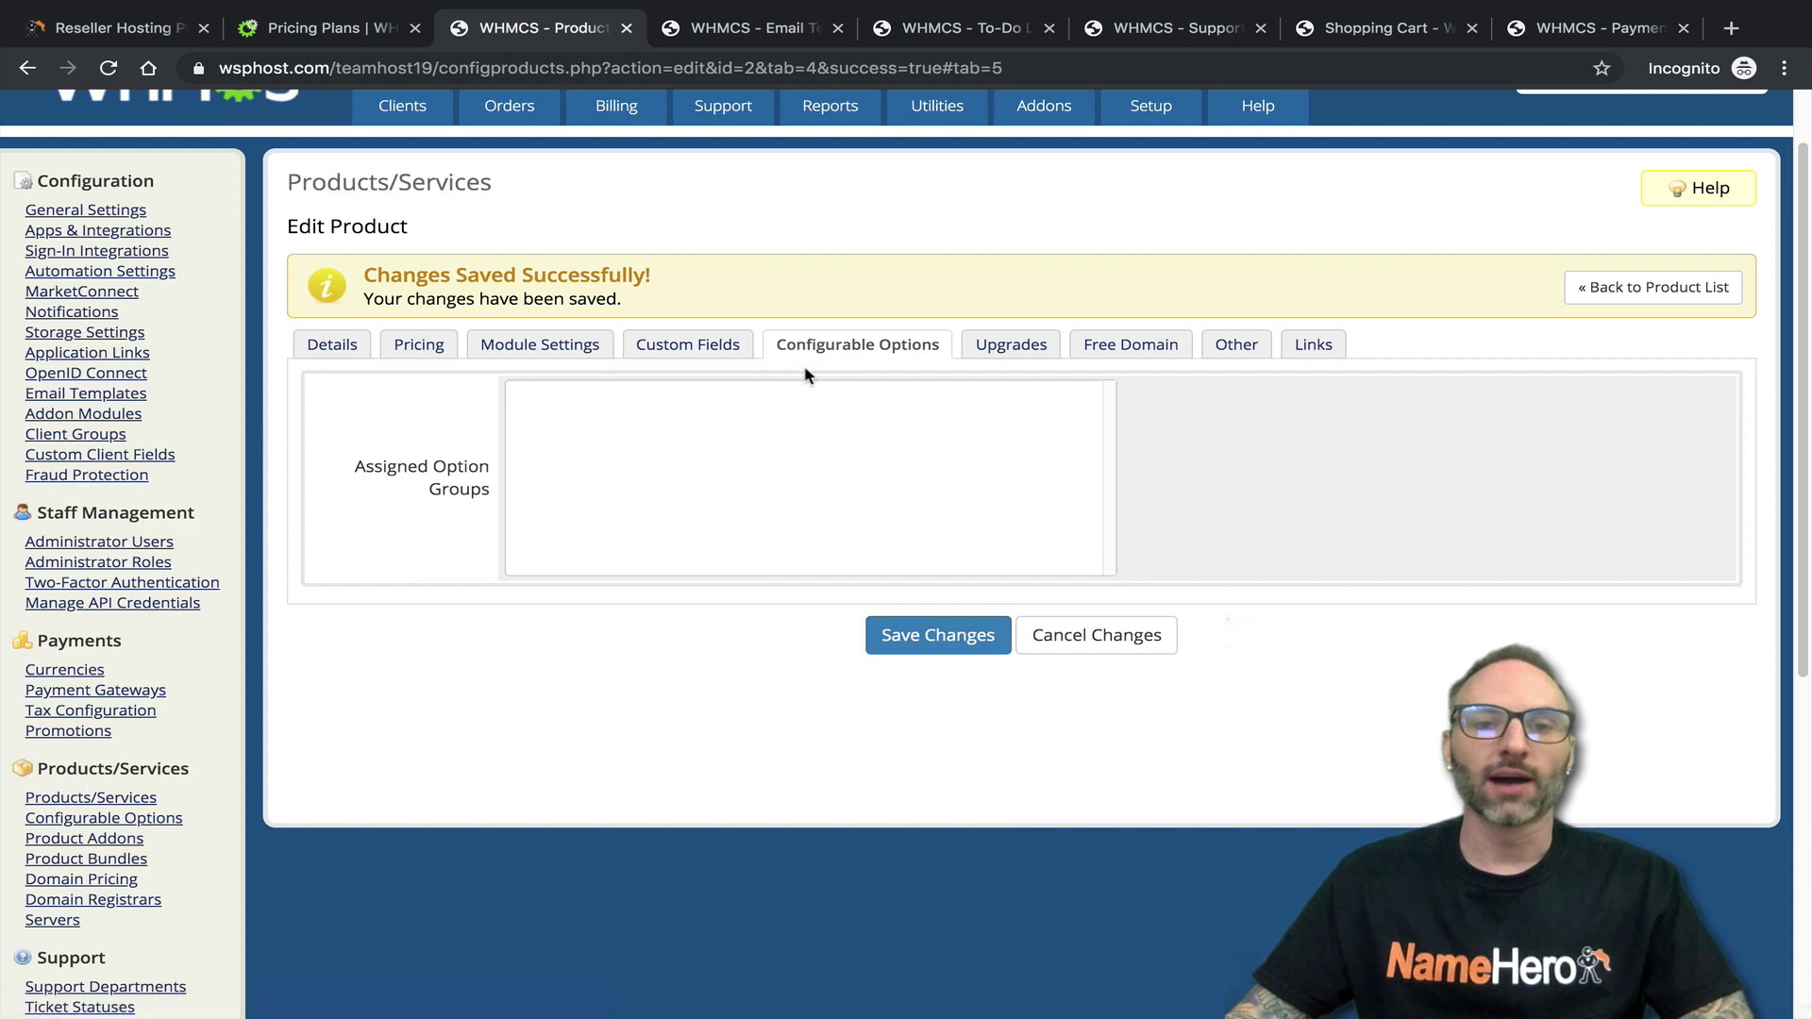
pyautogui.scroll(1, 734, 472)
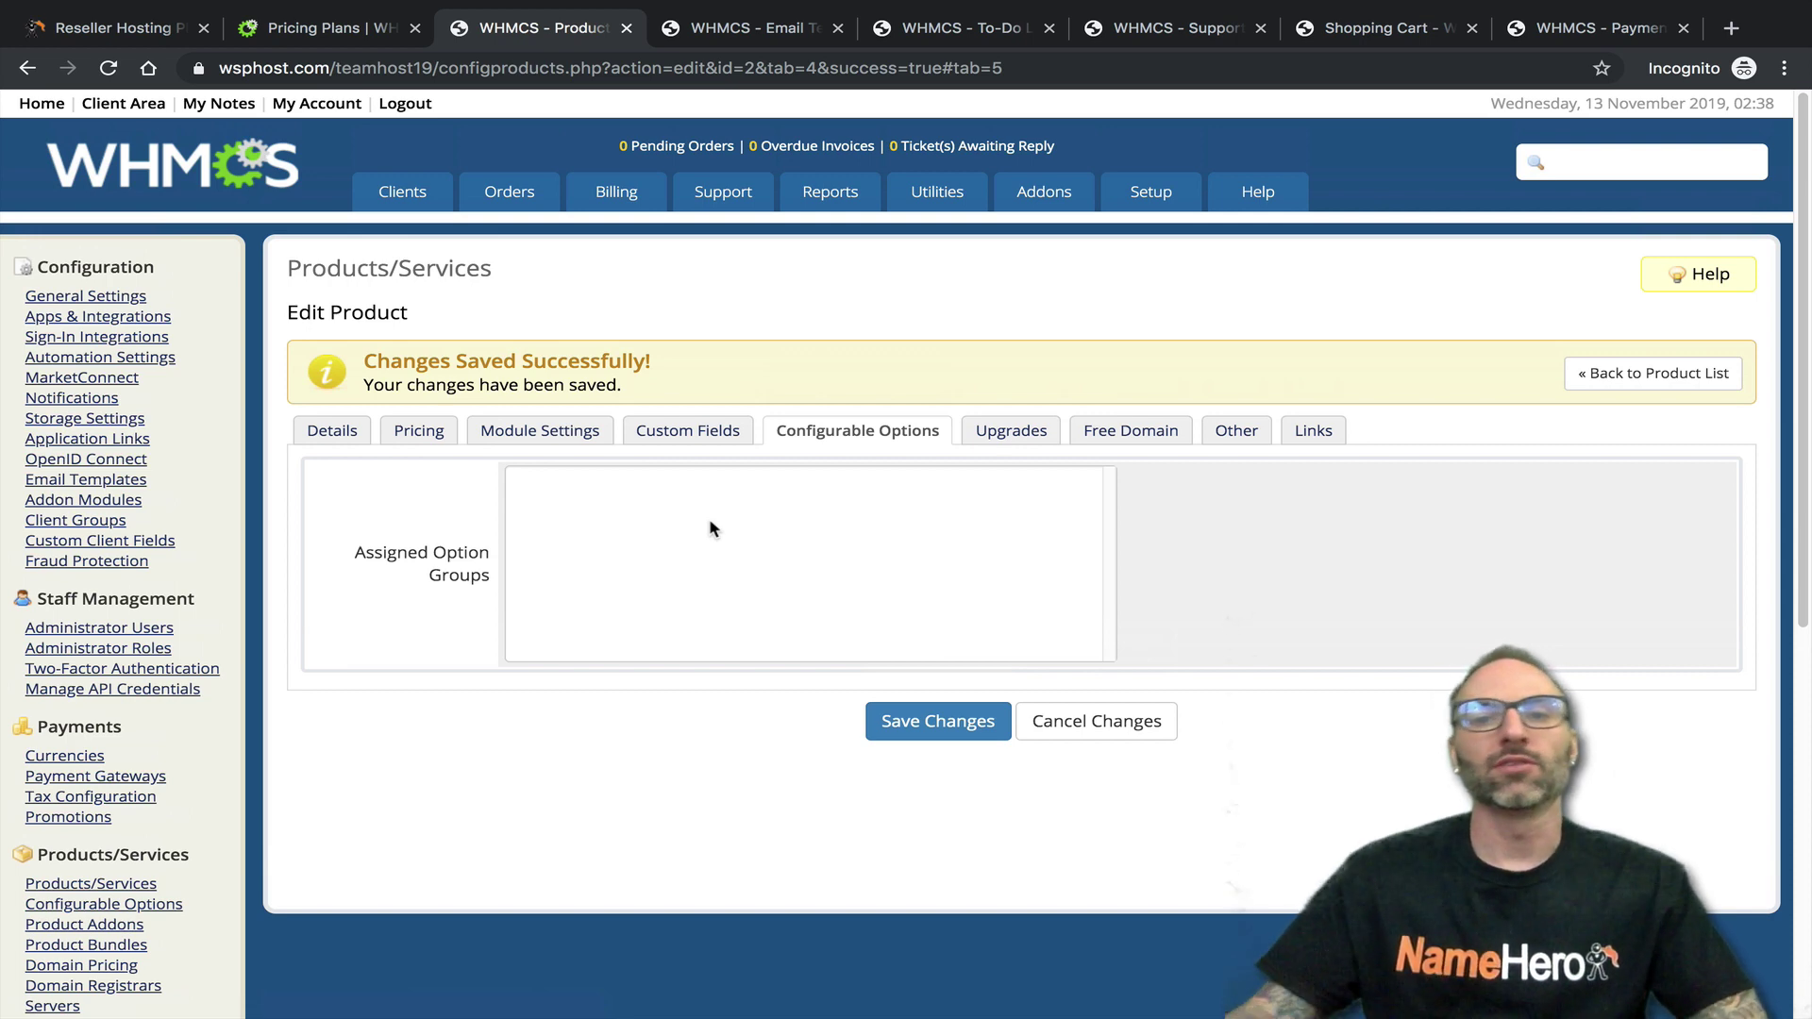
pyautogui.moveTo(1123, 206)
pyautogui.moveTo(1268, 464)
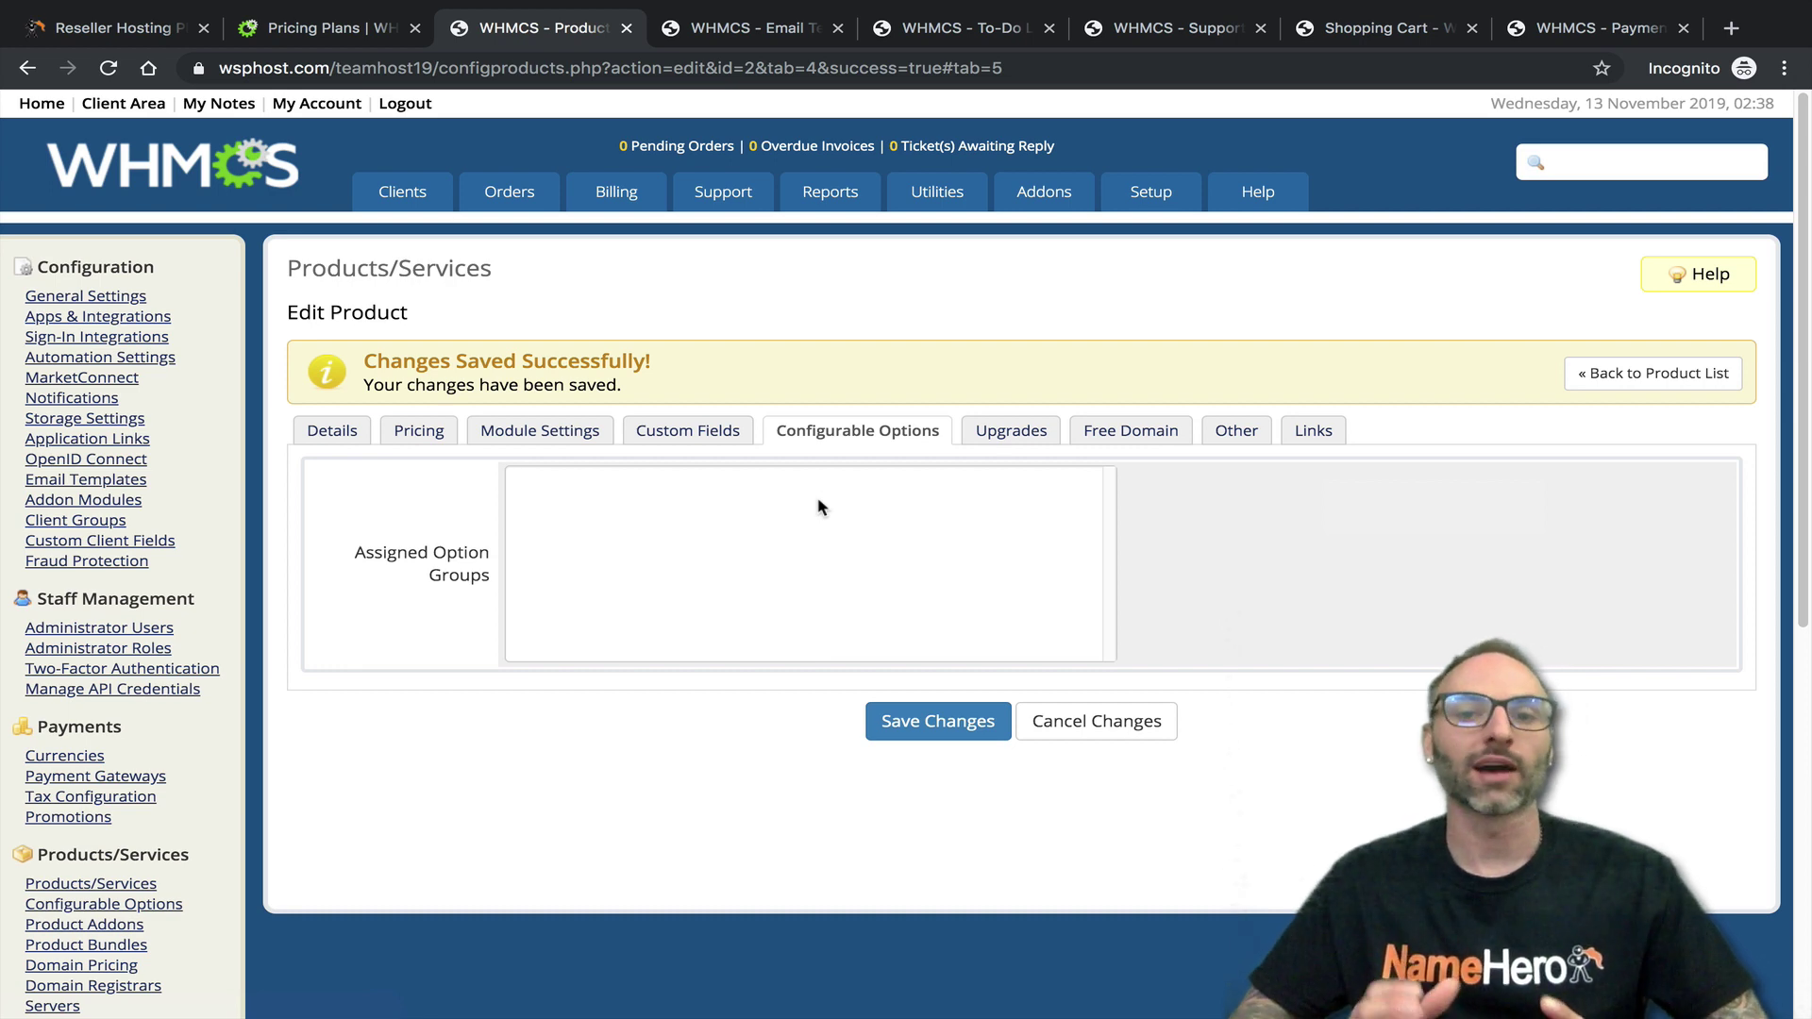
# Examine the product's package upgrade and upgrade email options, and view its free domain settings
pyautogui.click(1006, 432)
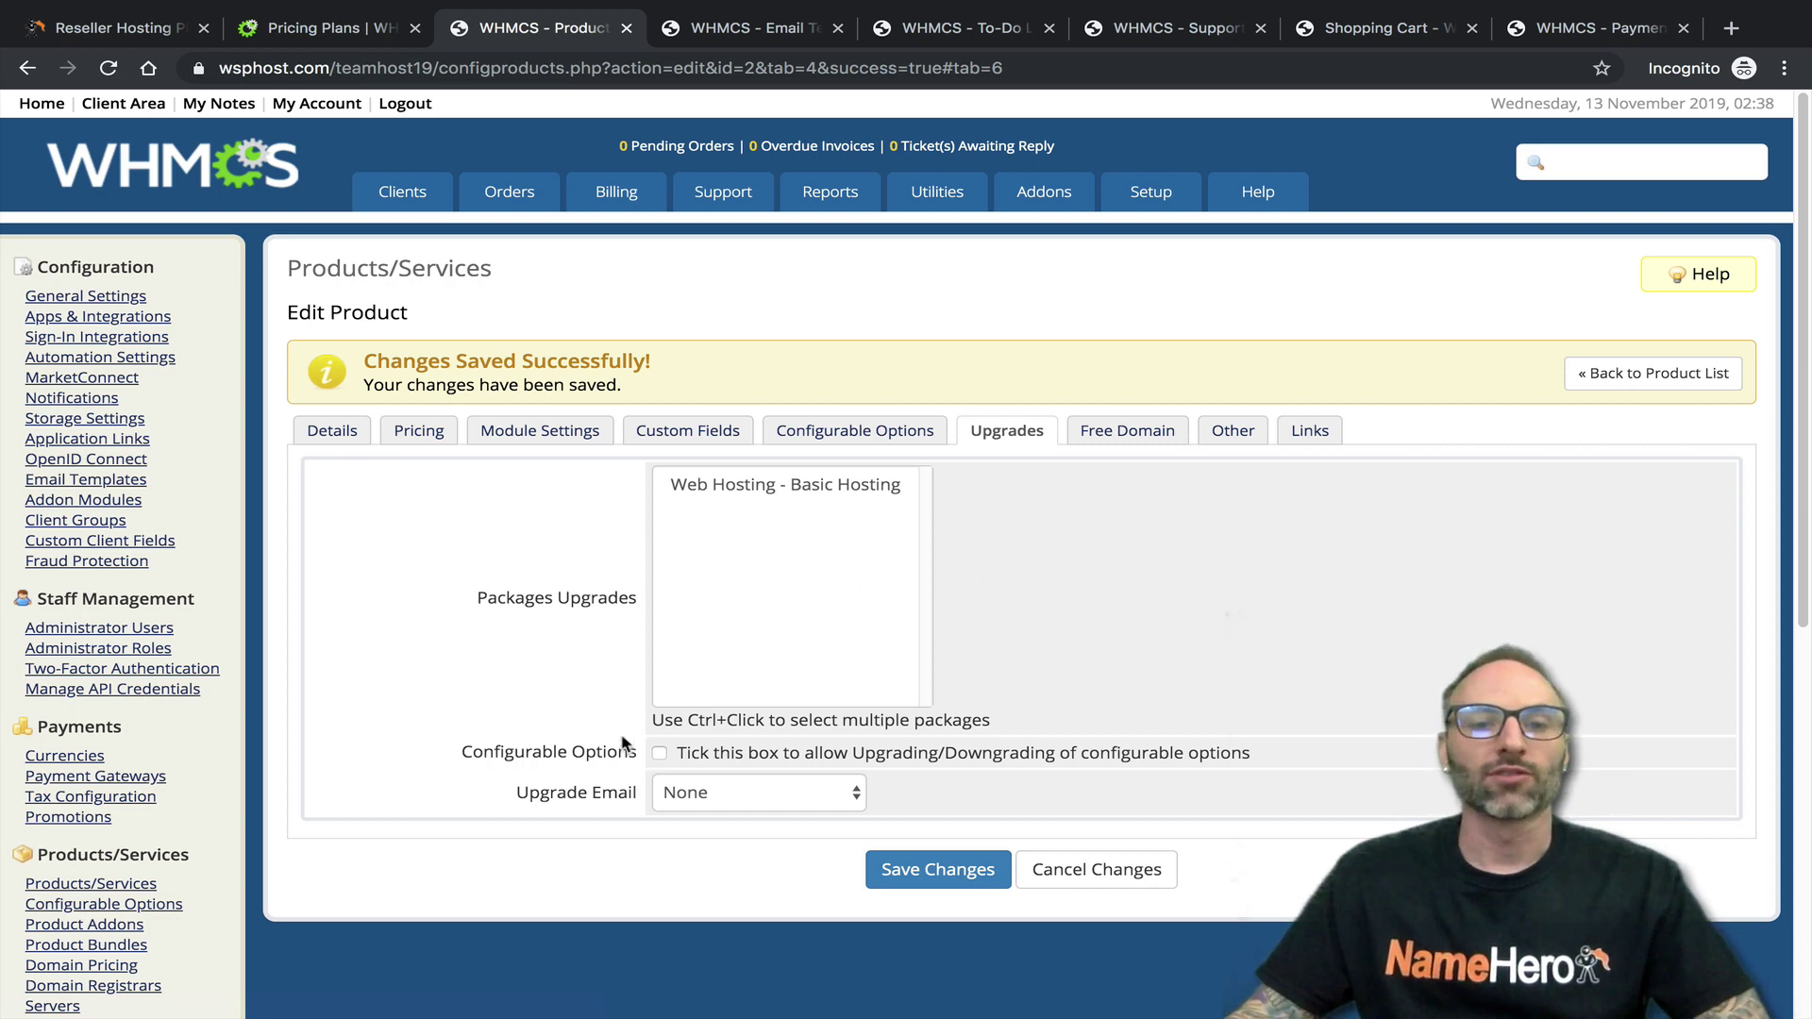
pyautogui.moveTo(470, 752); pyautogui.dragTo(677, 800)
pyautogui.click(689, 798)
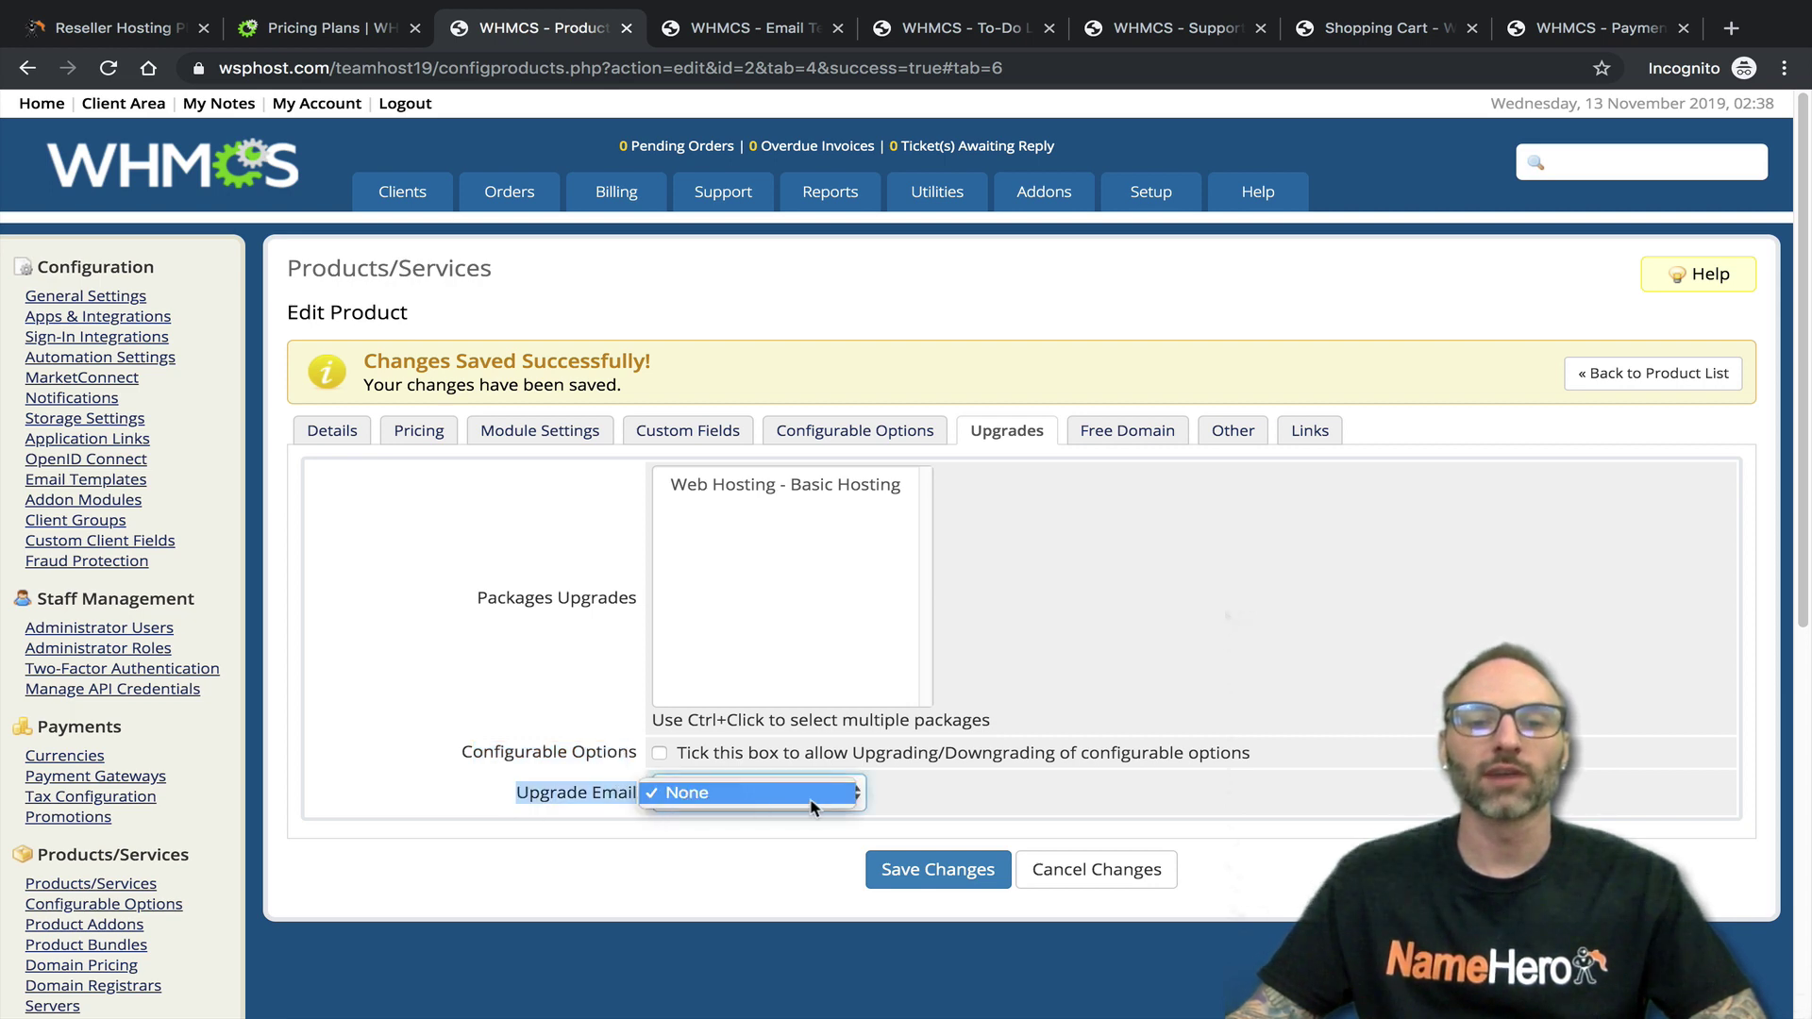
pyautogui.click(672, 792)
pyautogui.click(998, 746)
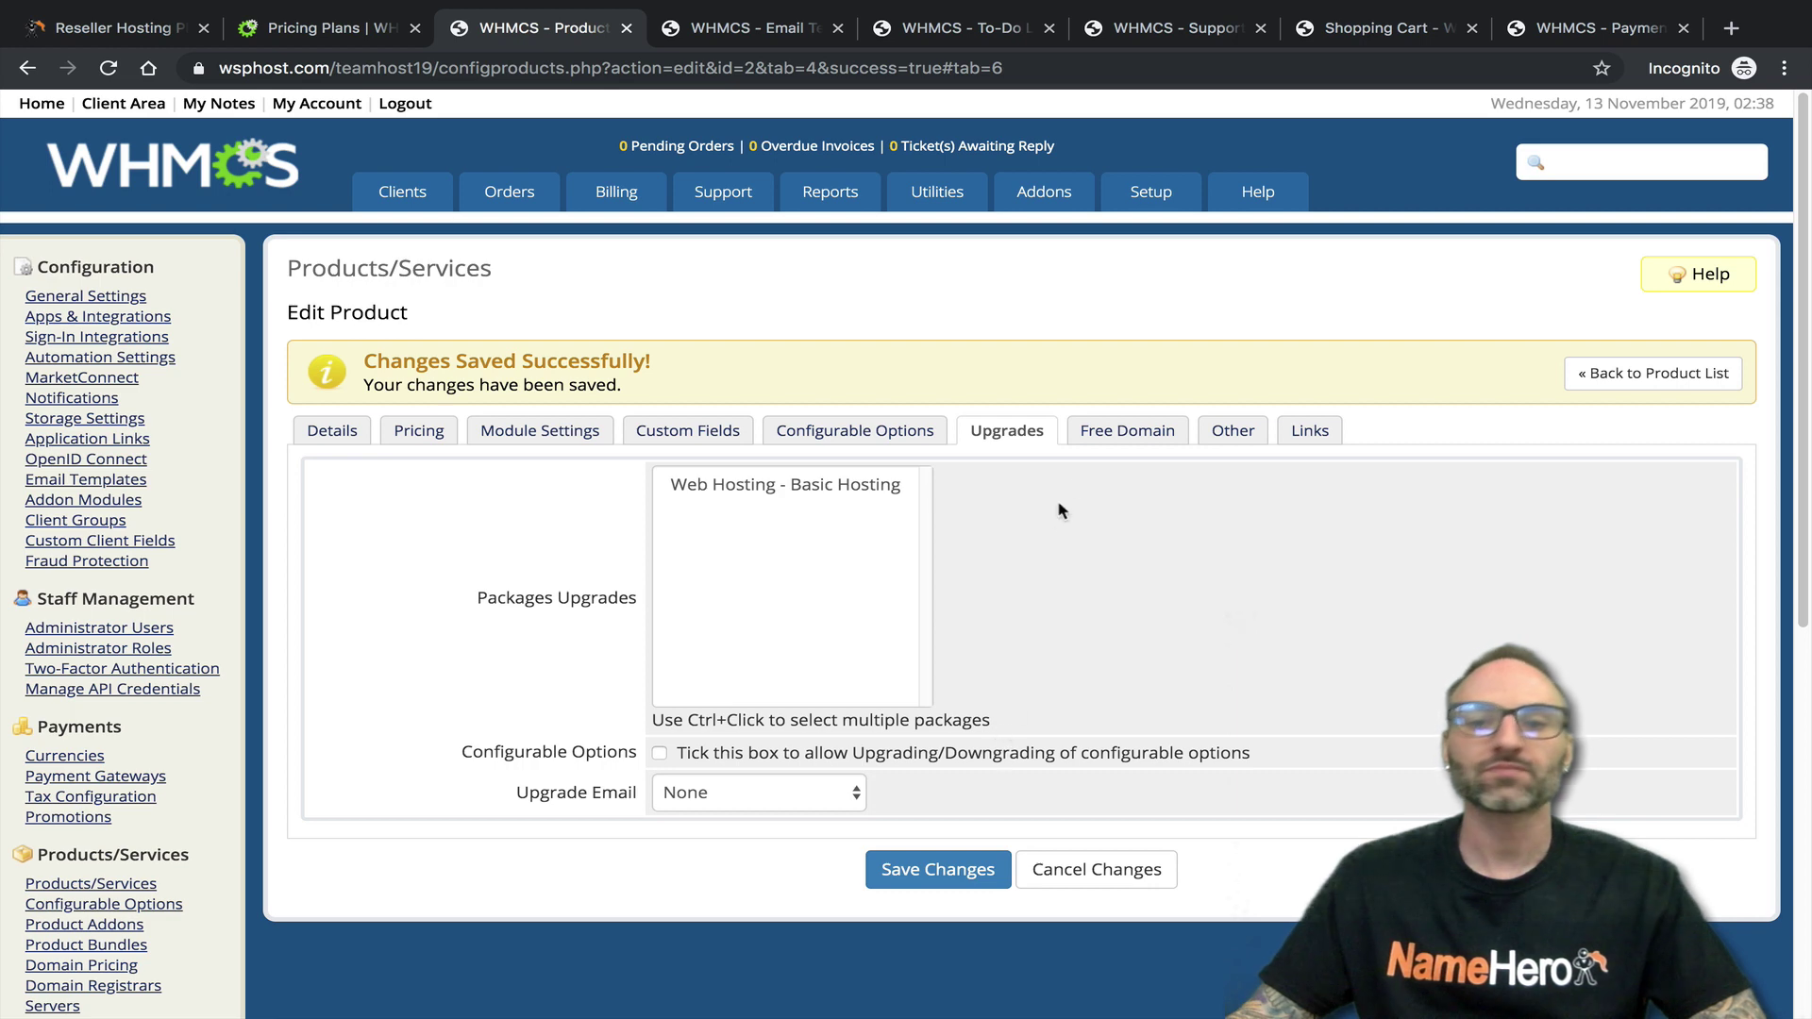
pyautogui.click(1085, 430)
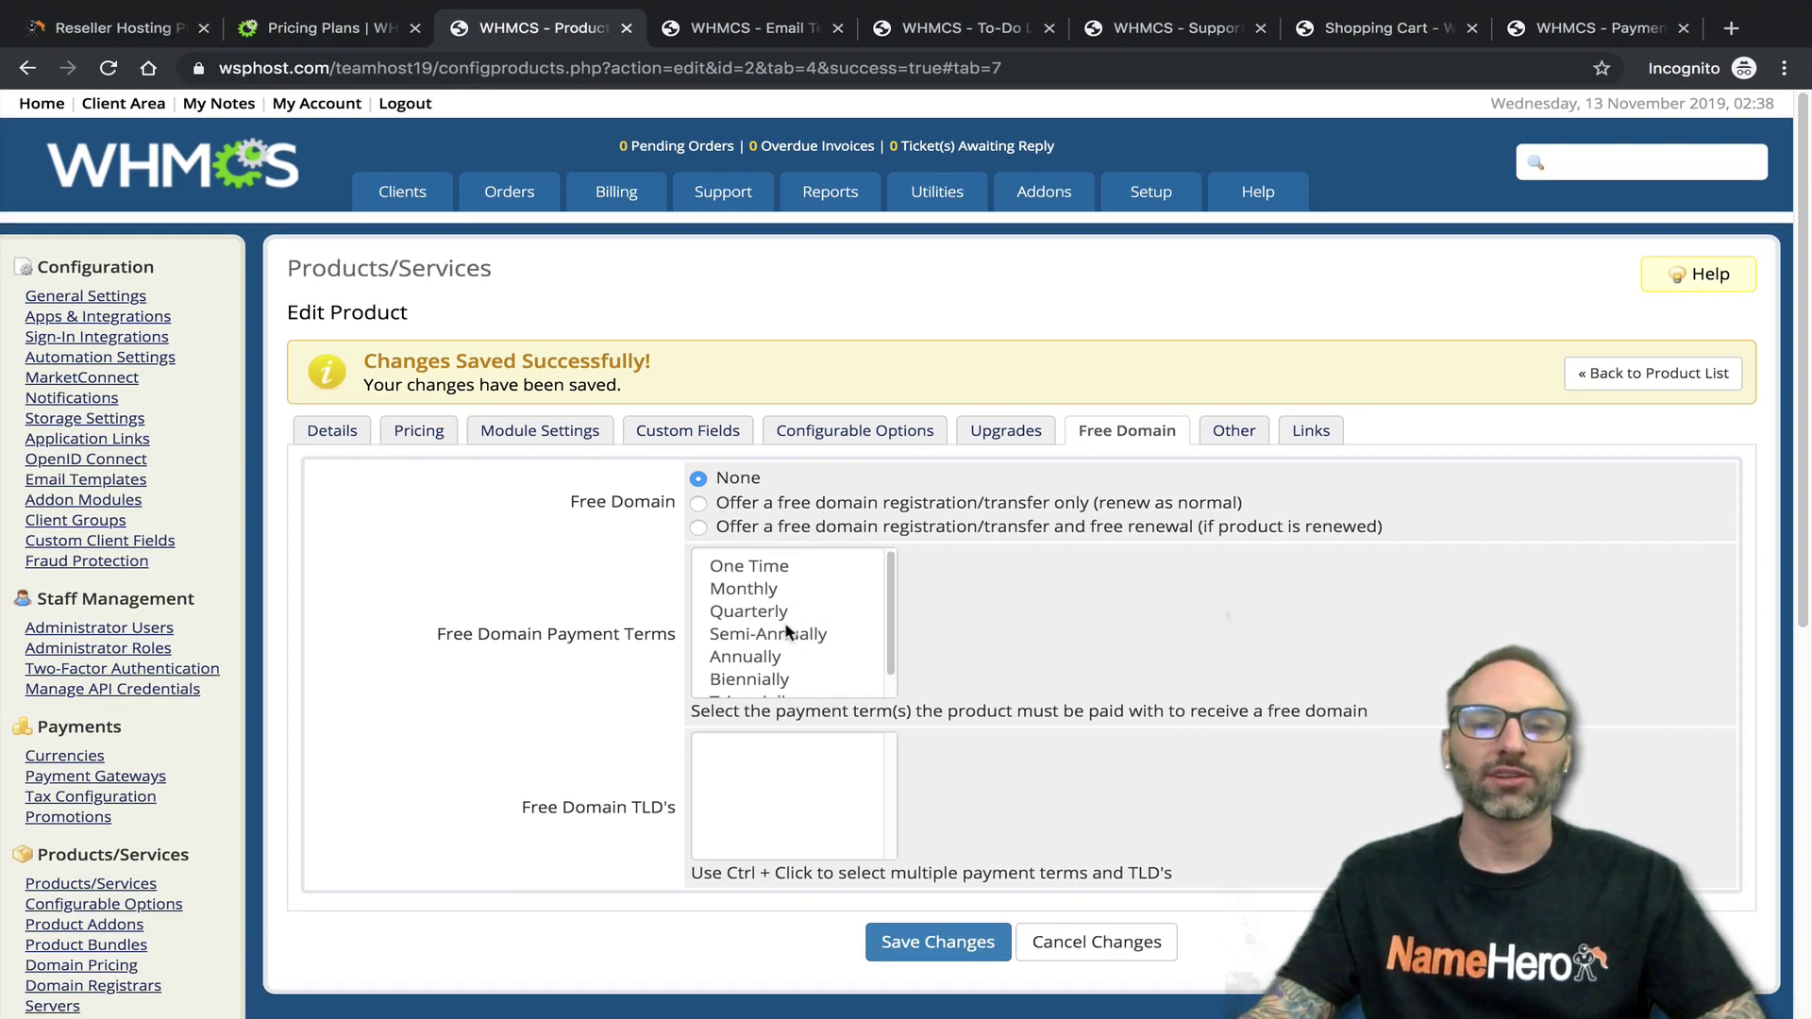
# Examine the product's other settings, covering affiliate payout, subdomain options, associated downloads and overages billing
pyautogui.click(1234, 432)
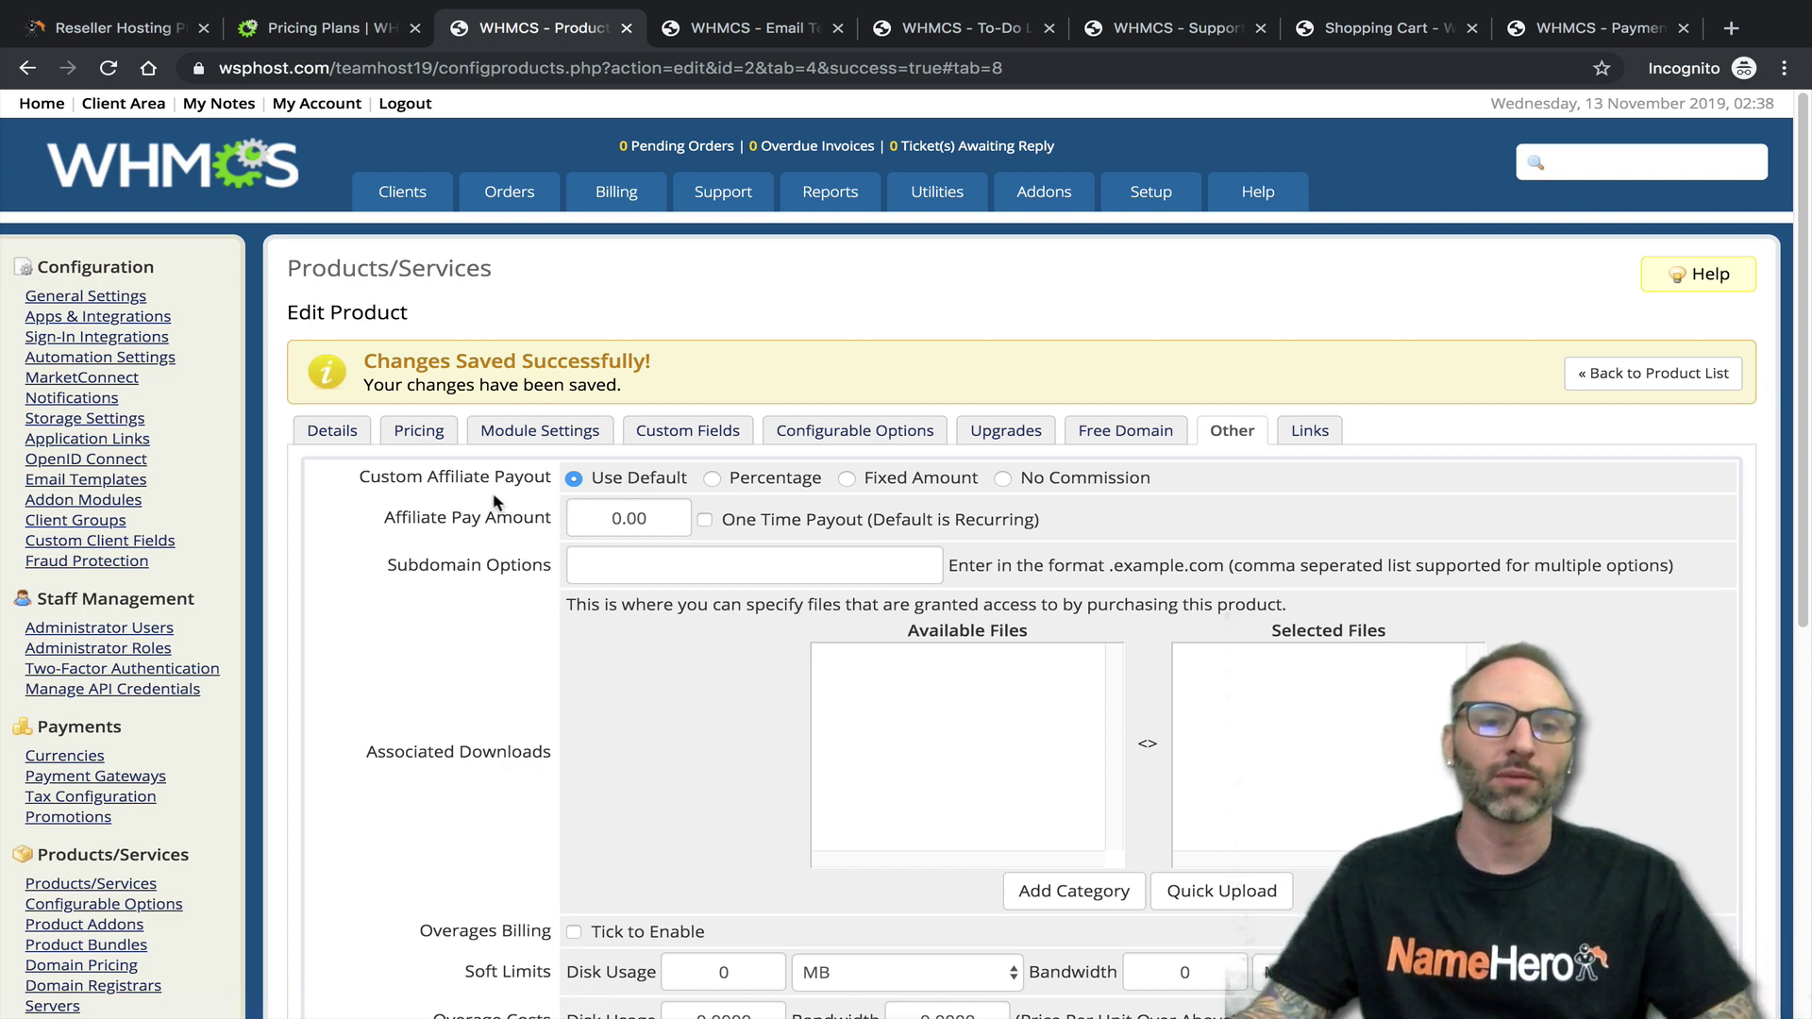
pyautogui.scroll(-1, 508, 510)
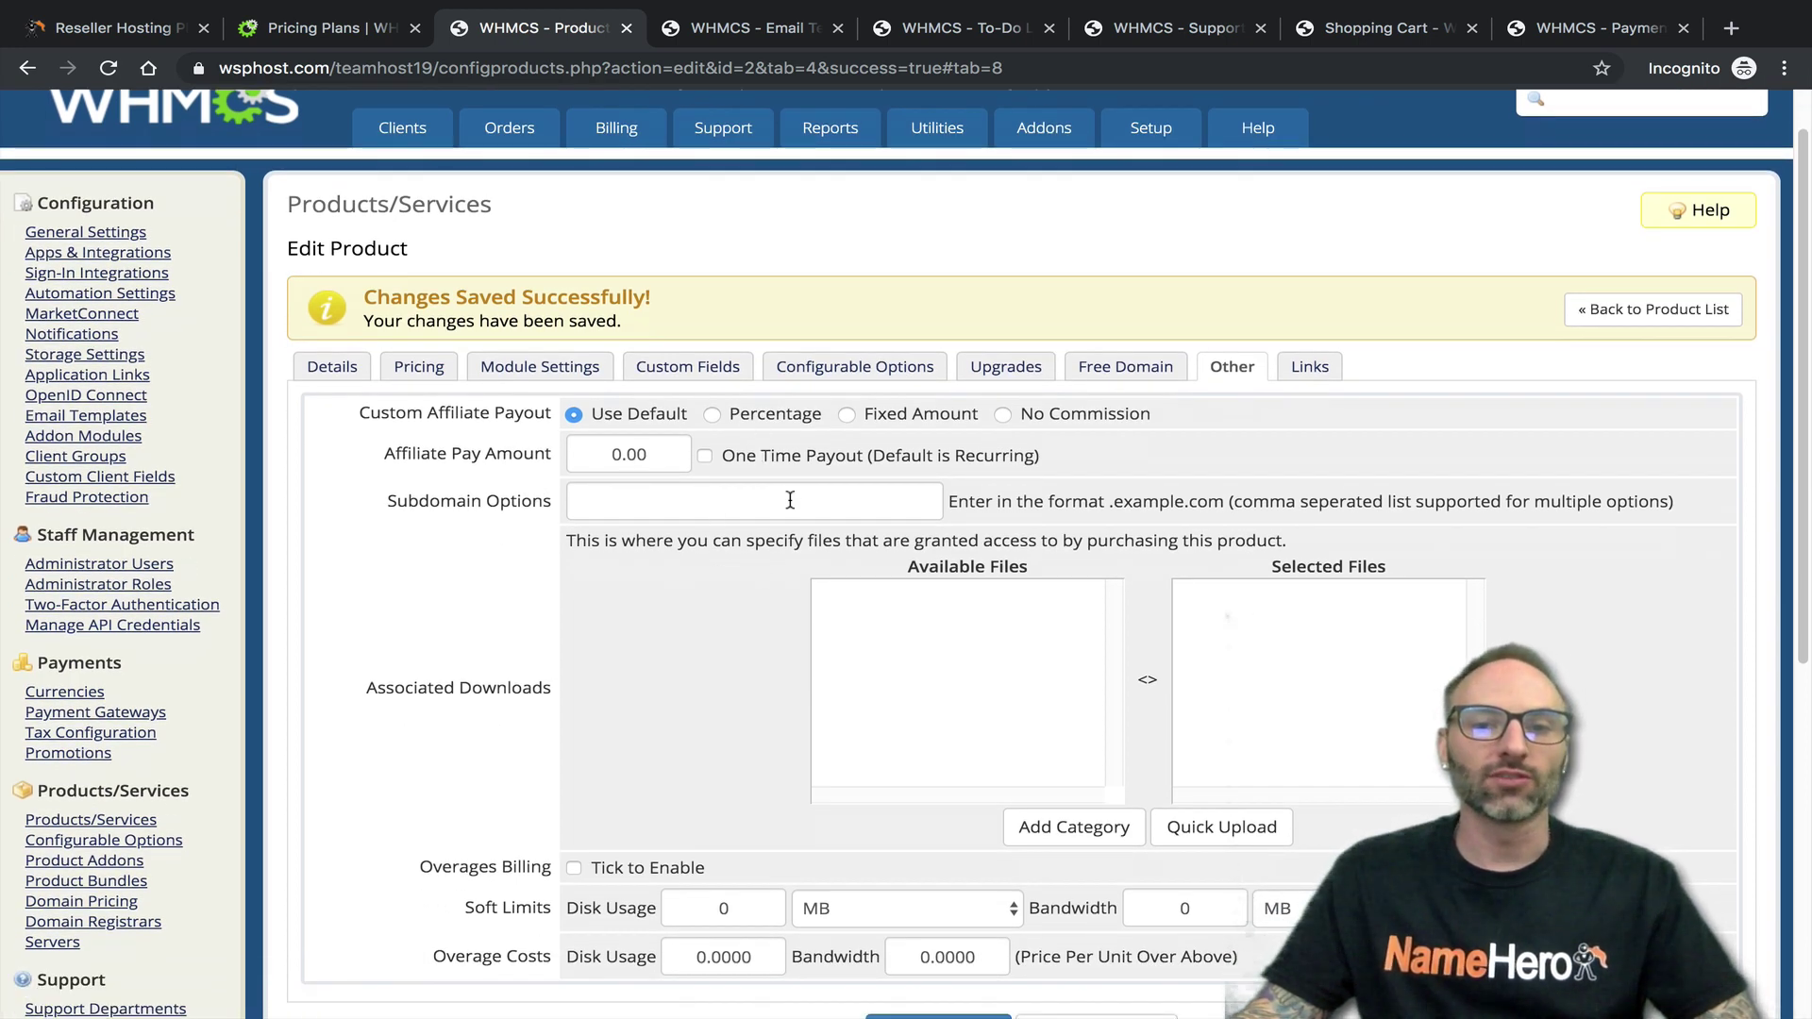
pyautogui.moveTo(366, 688); pyautogui.dragTo(547, 700)
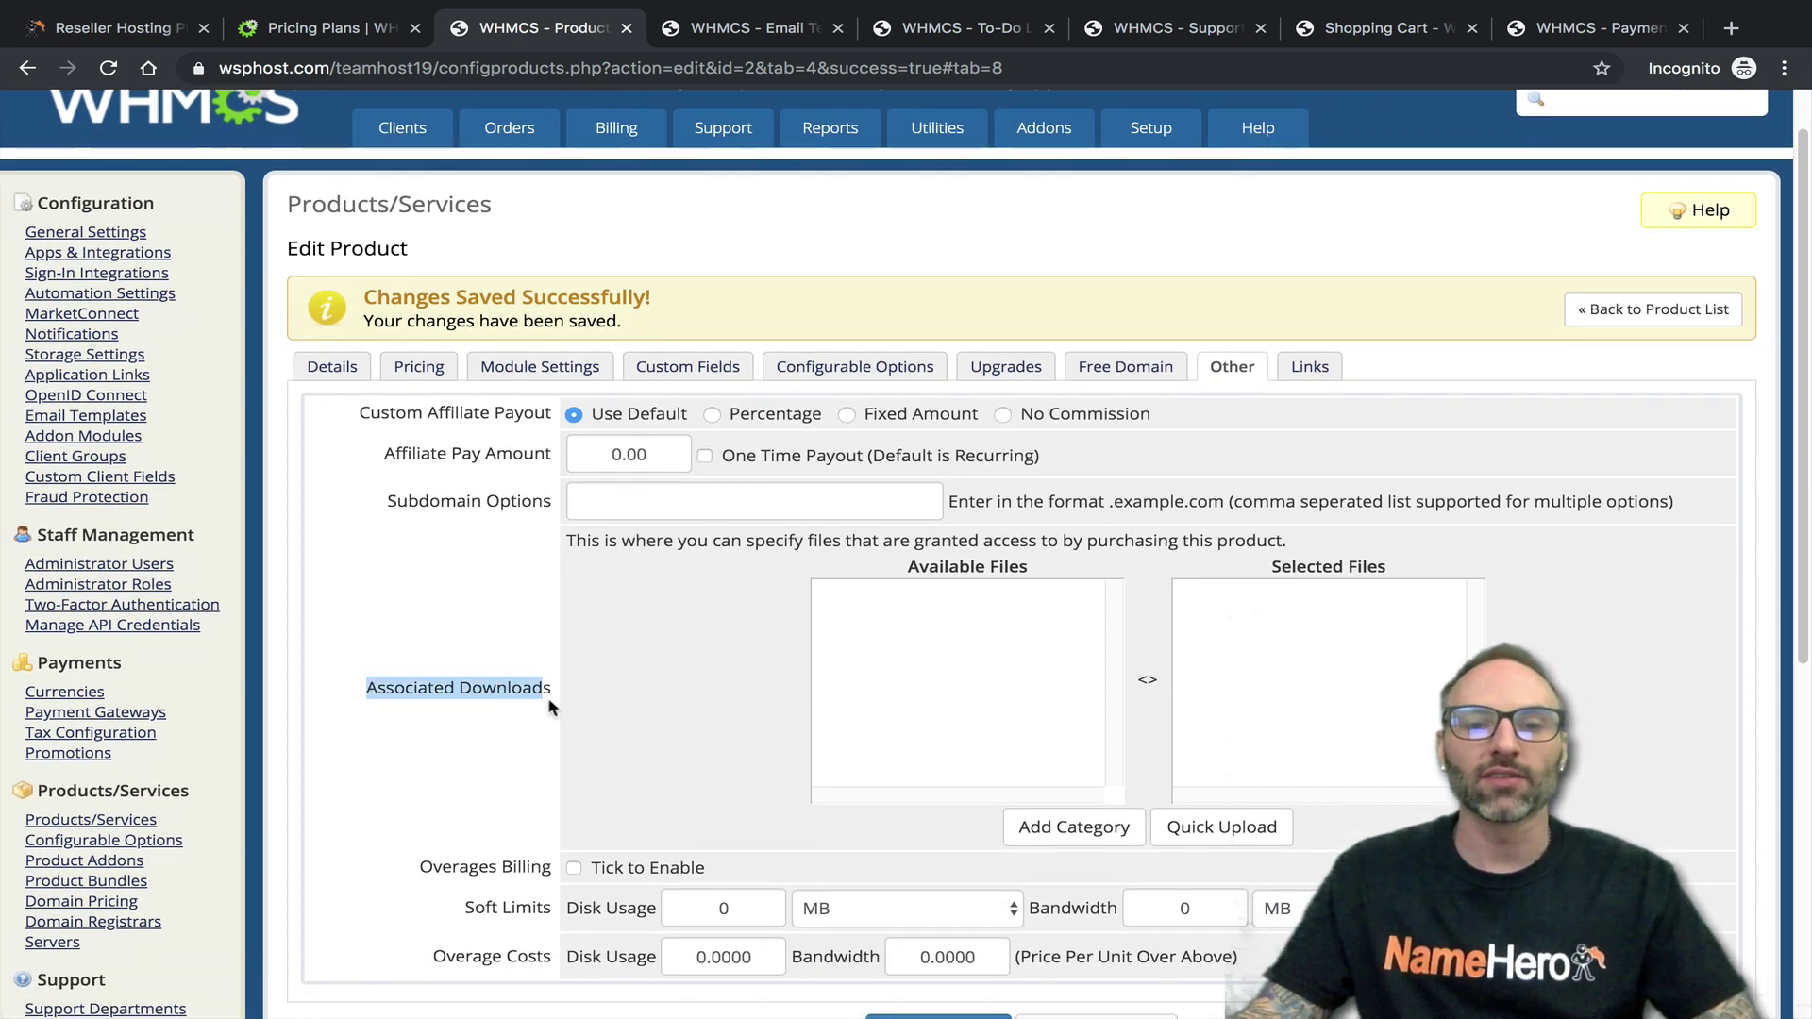
pyautogui.click(989, 626)
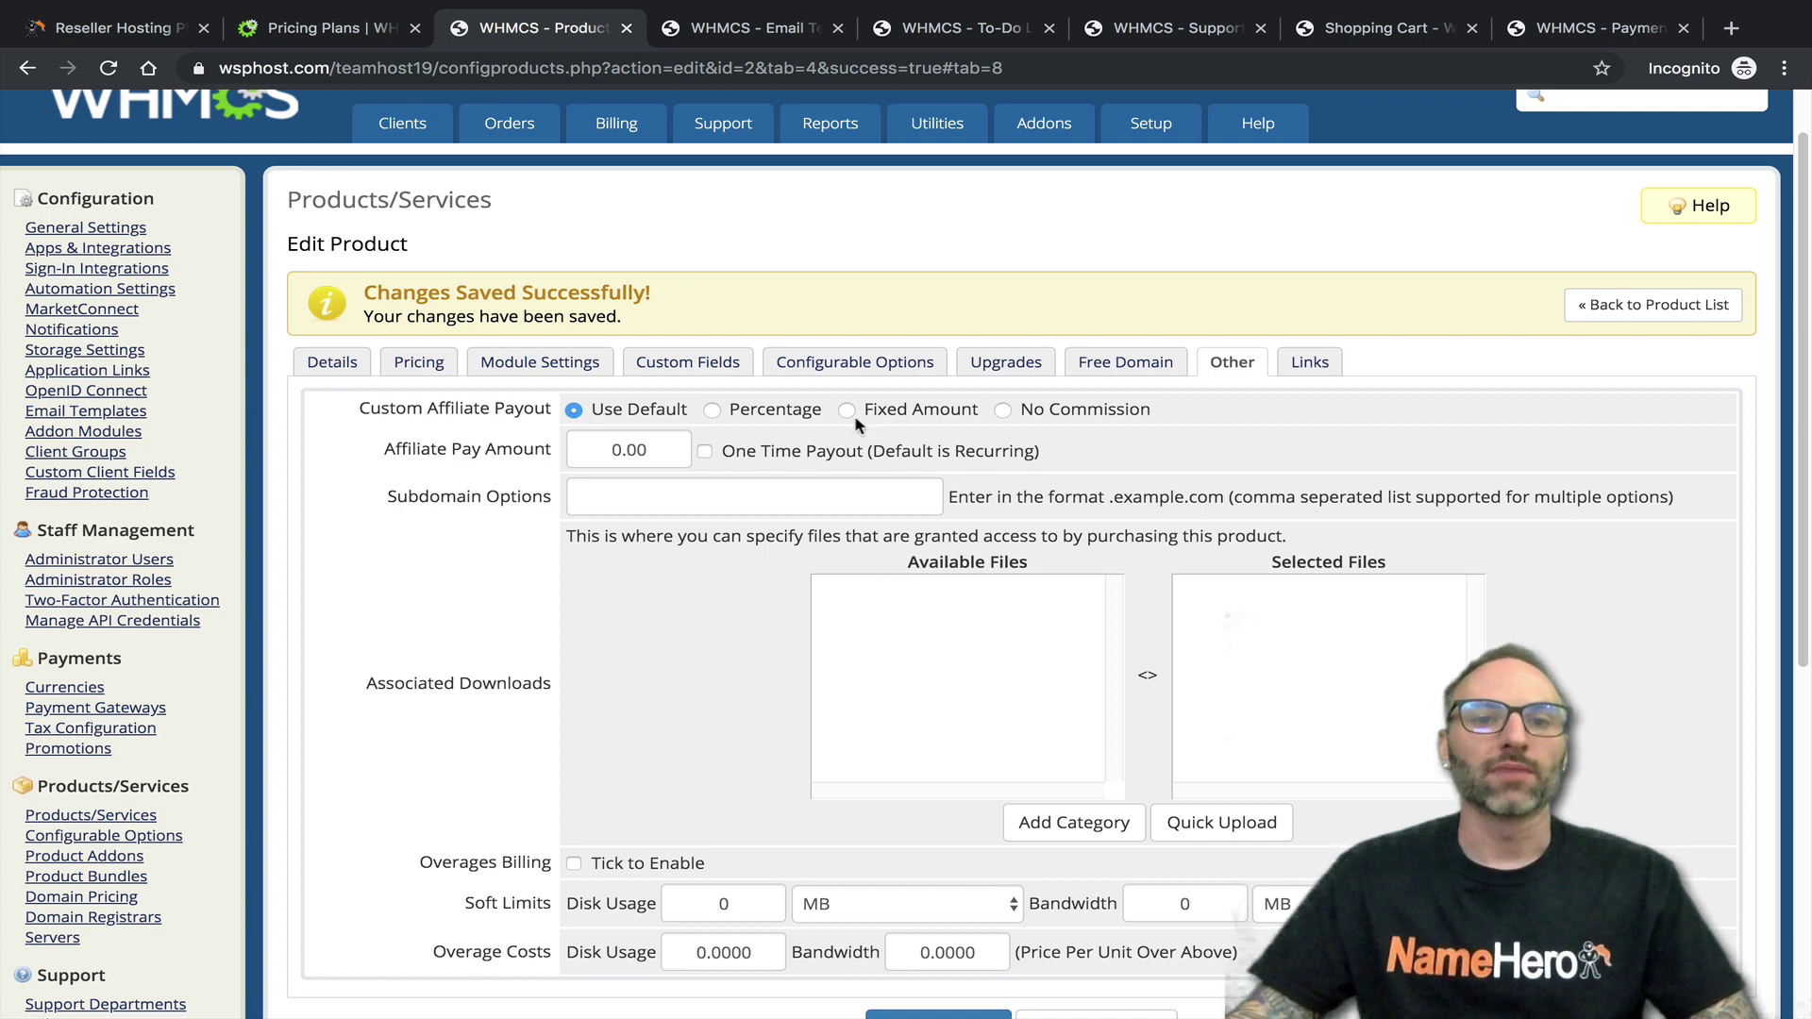
pyautogui.moveTo(623, 137)
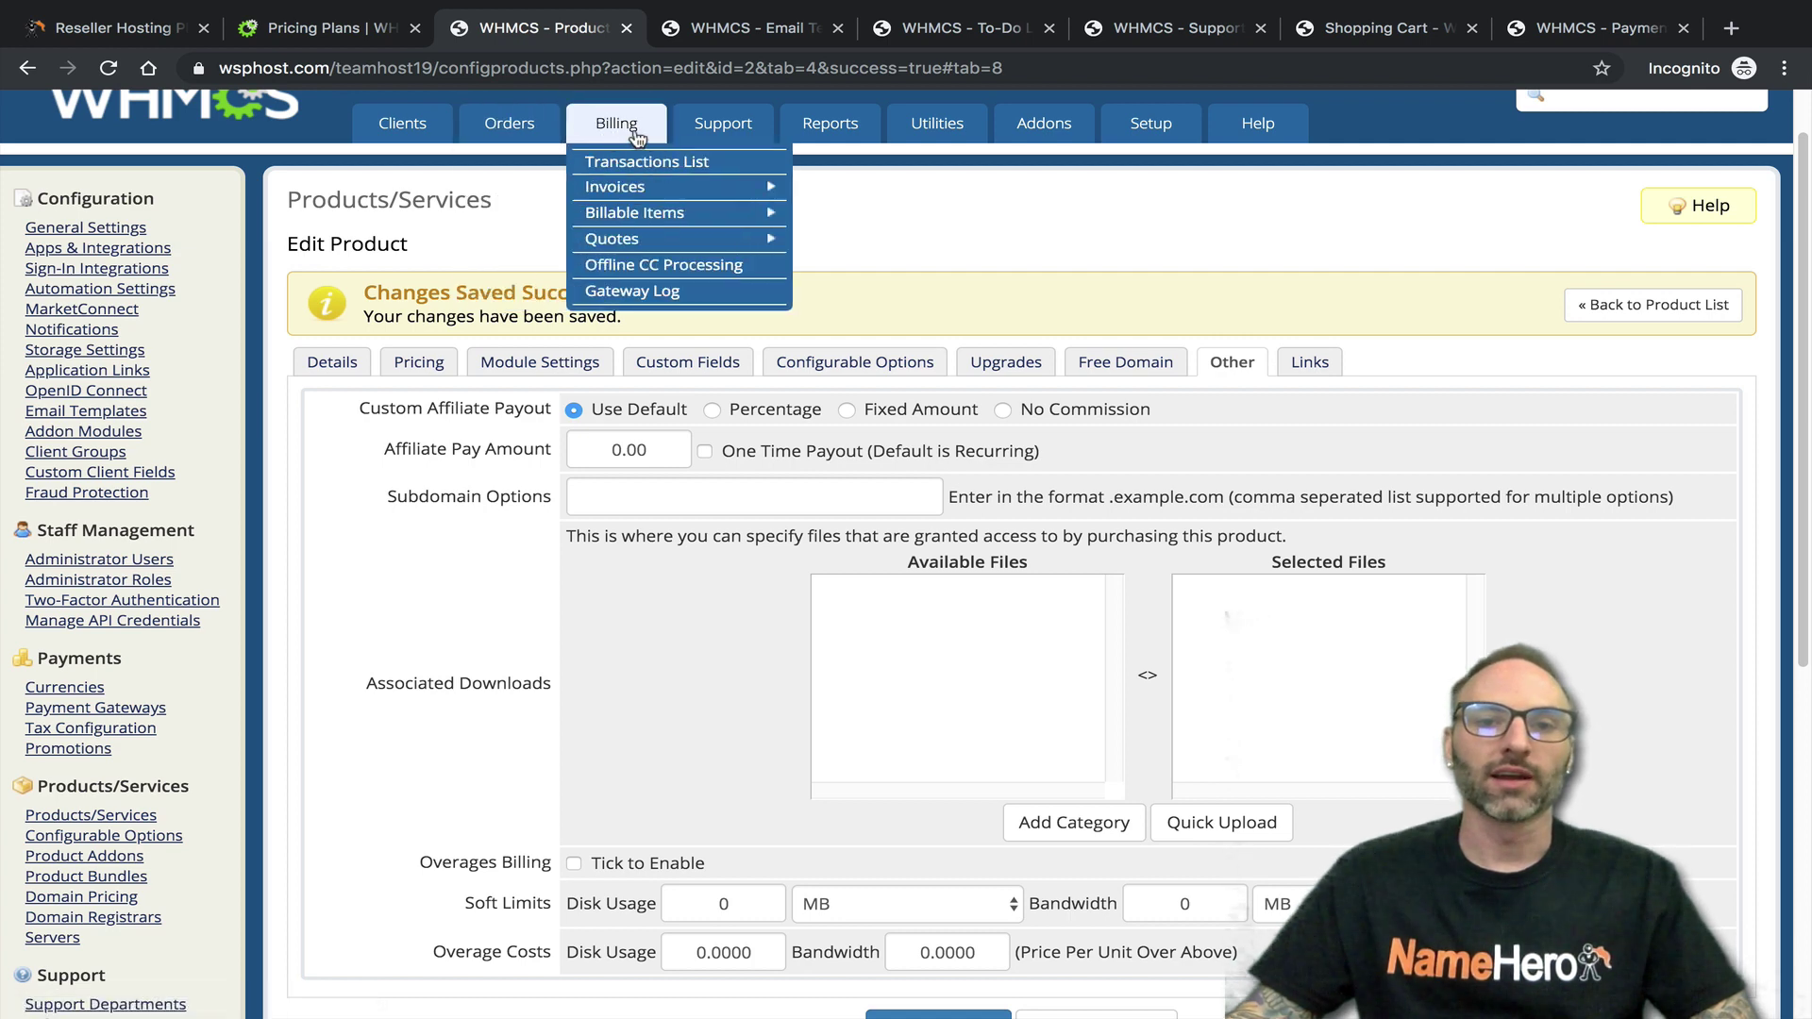
pyautogui.moveTo(722, 127)
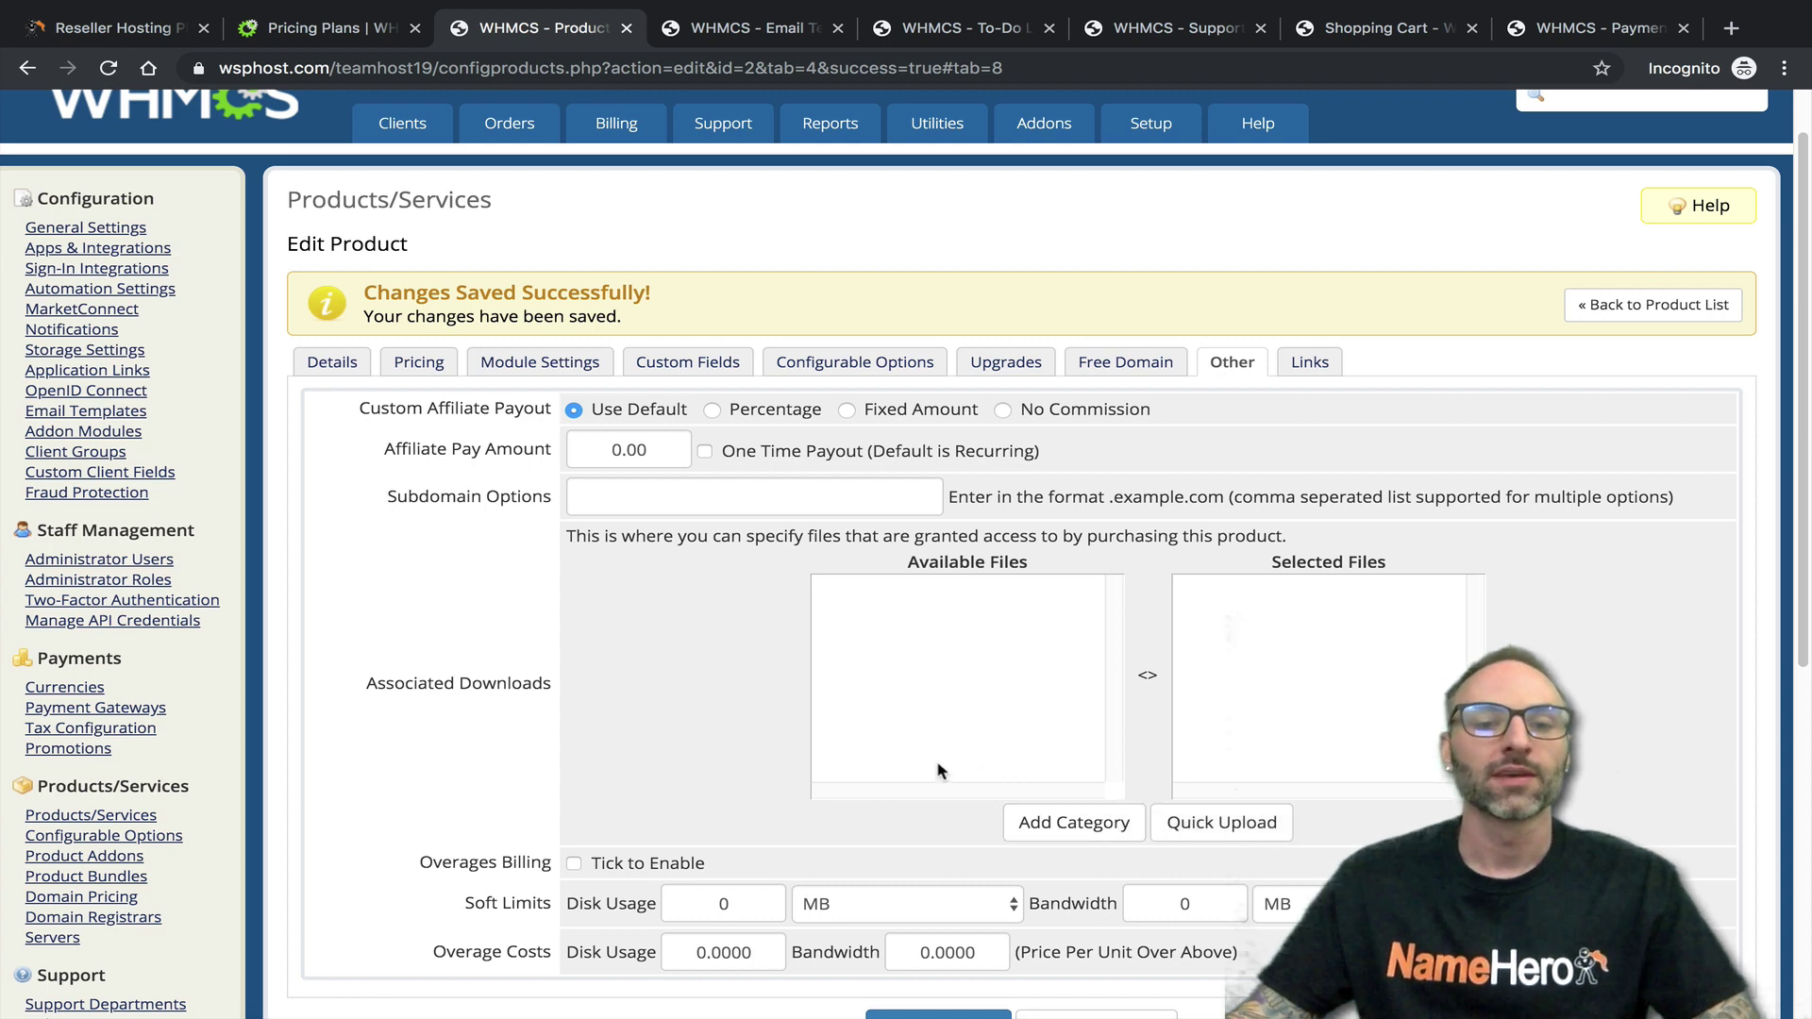
pyautogui.scroll(-1, 938, 779)
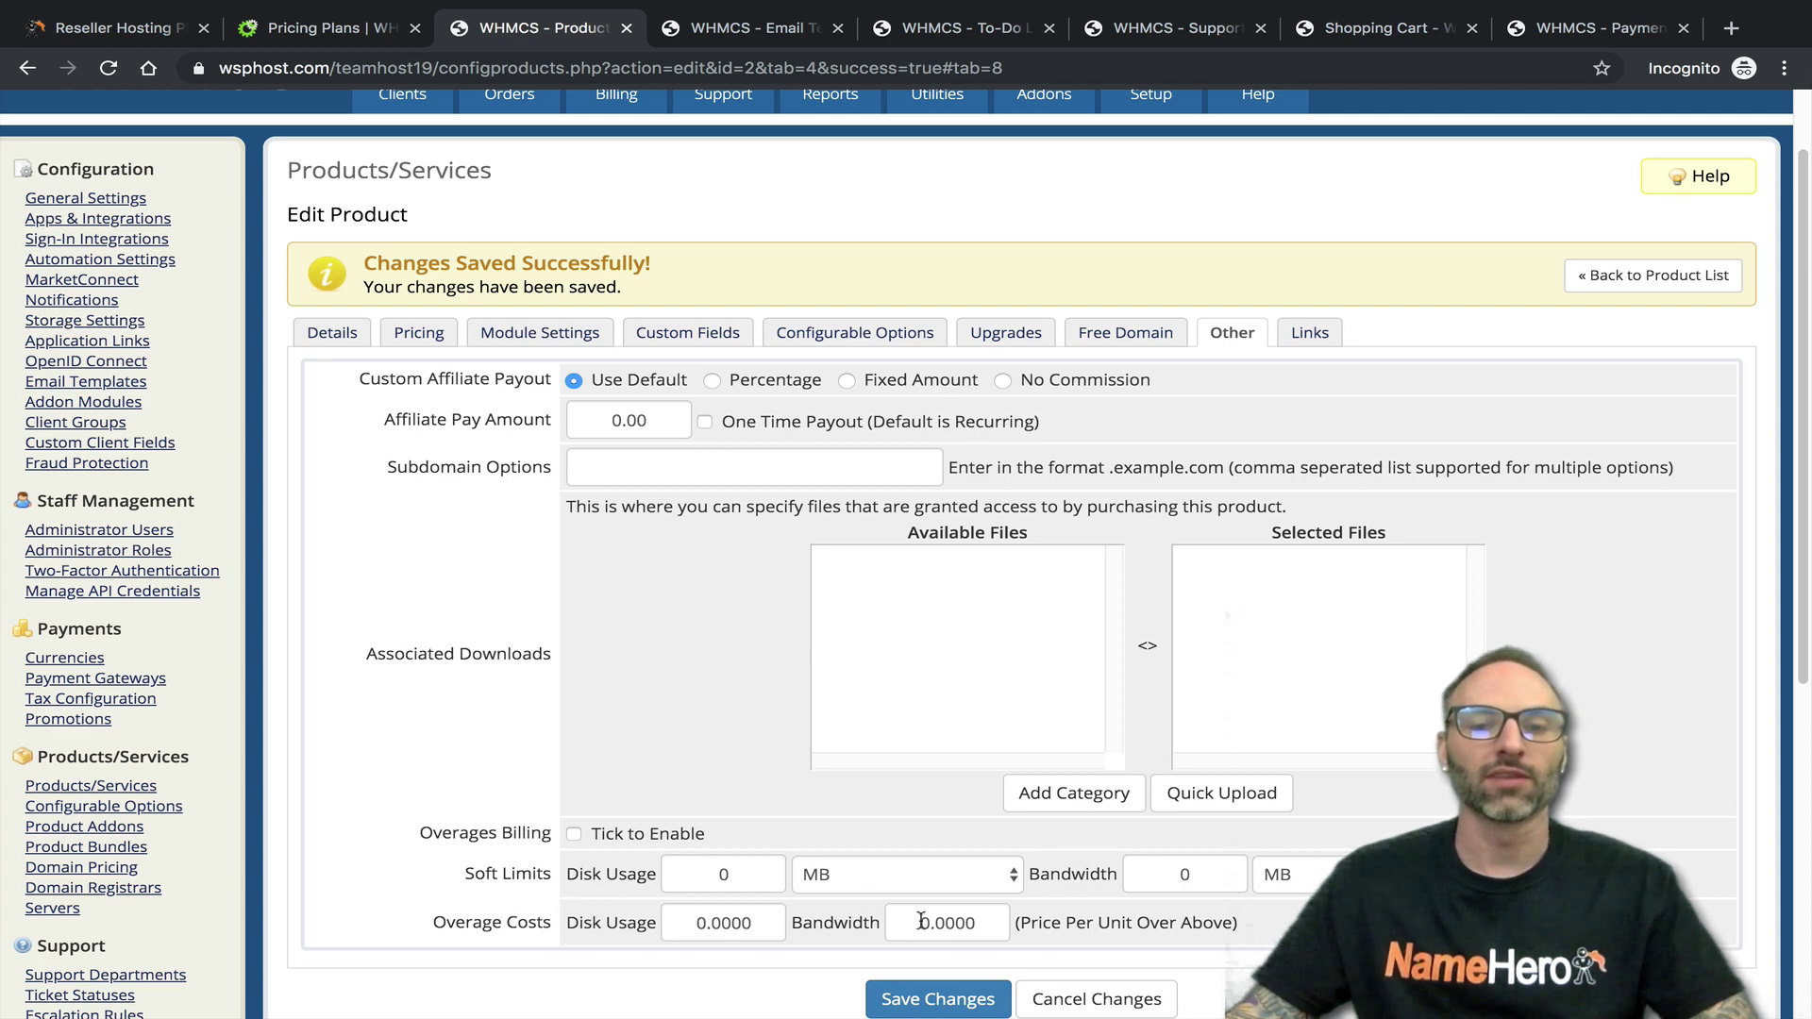
pyautogui.scroll(-1, 907, 739)
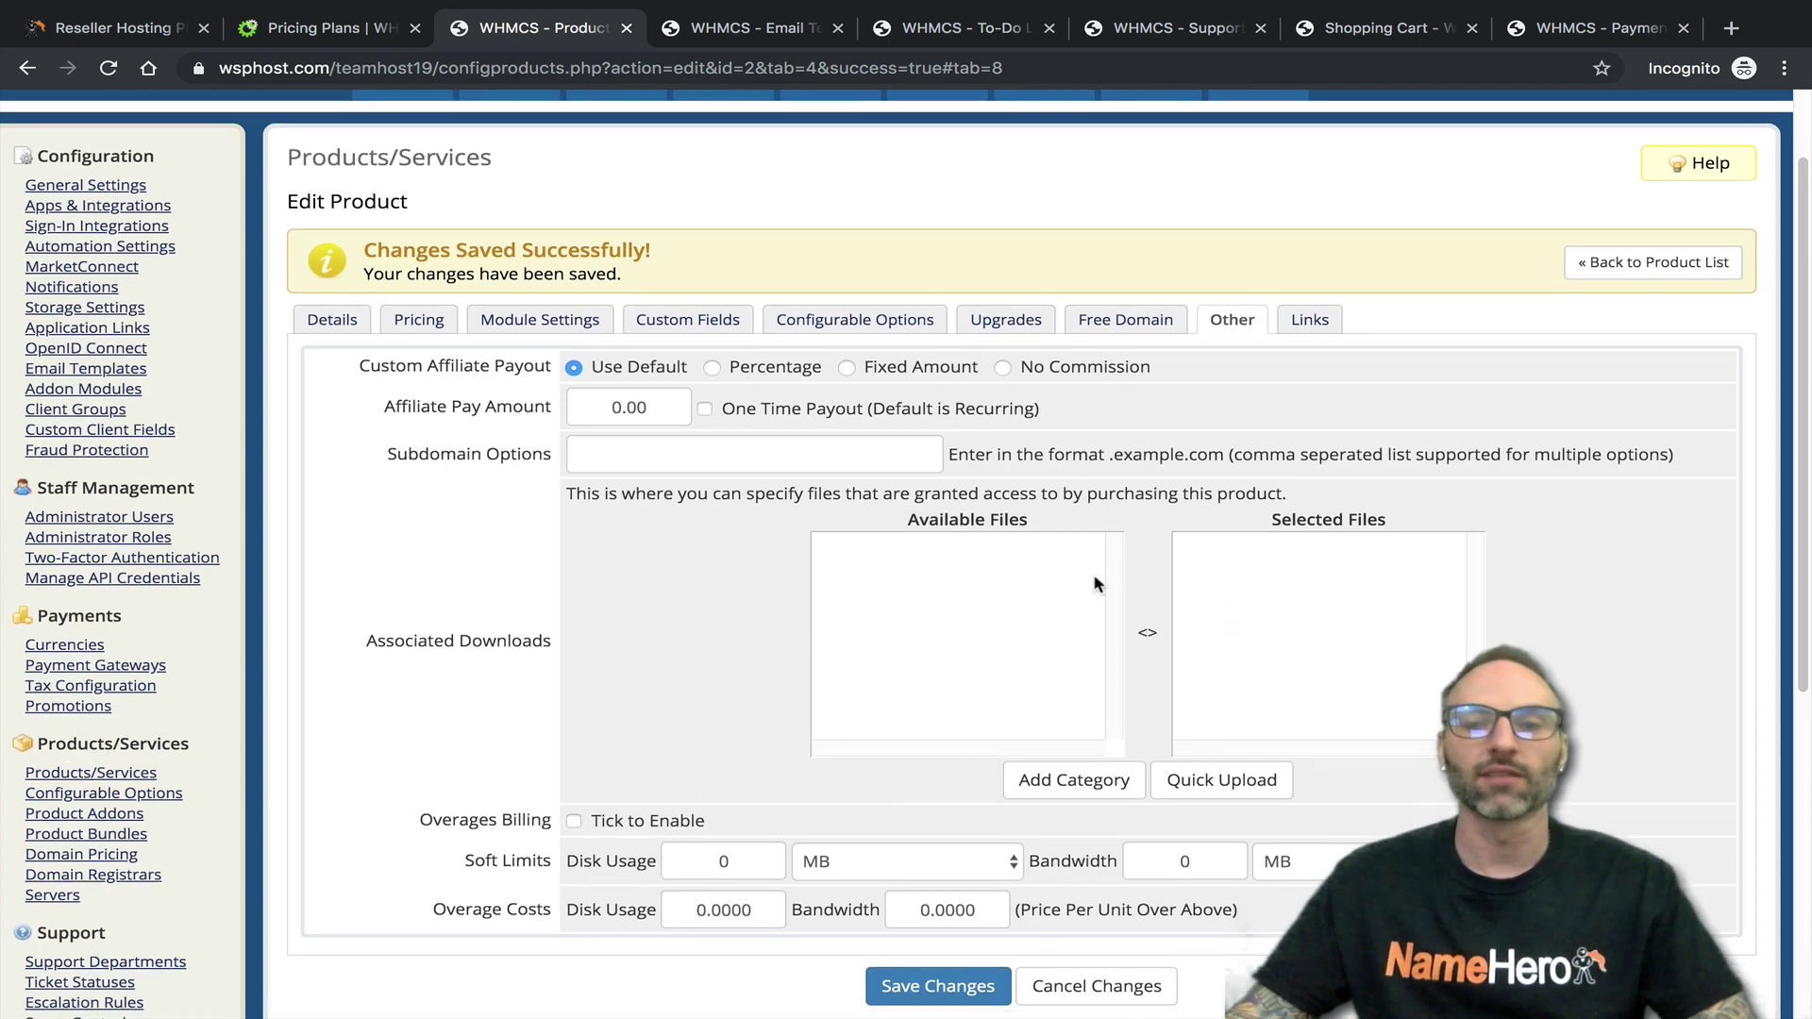
# Review the product's direct shopping cart links and product group cart link, and save the product
pyautogui.click(1310, 319)
pyautogui.moveTo(1189, 375); pyautogui.dragTo(723, 389)
pyautogui.click(1126, 319)
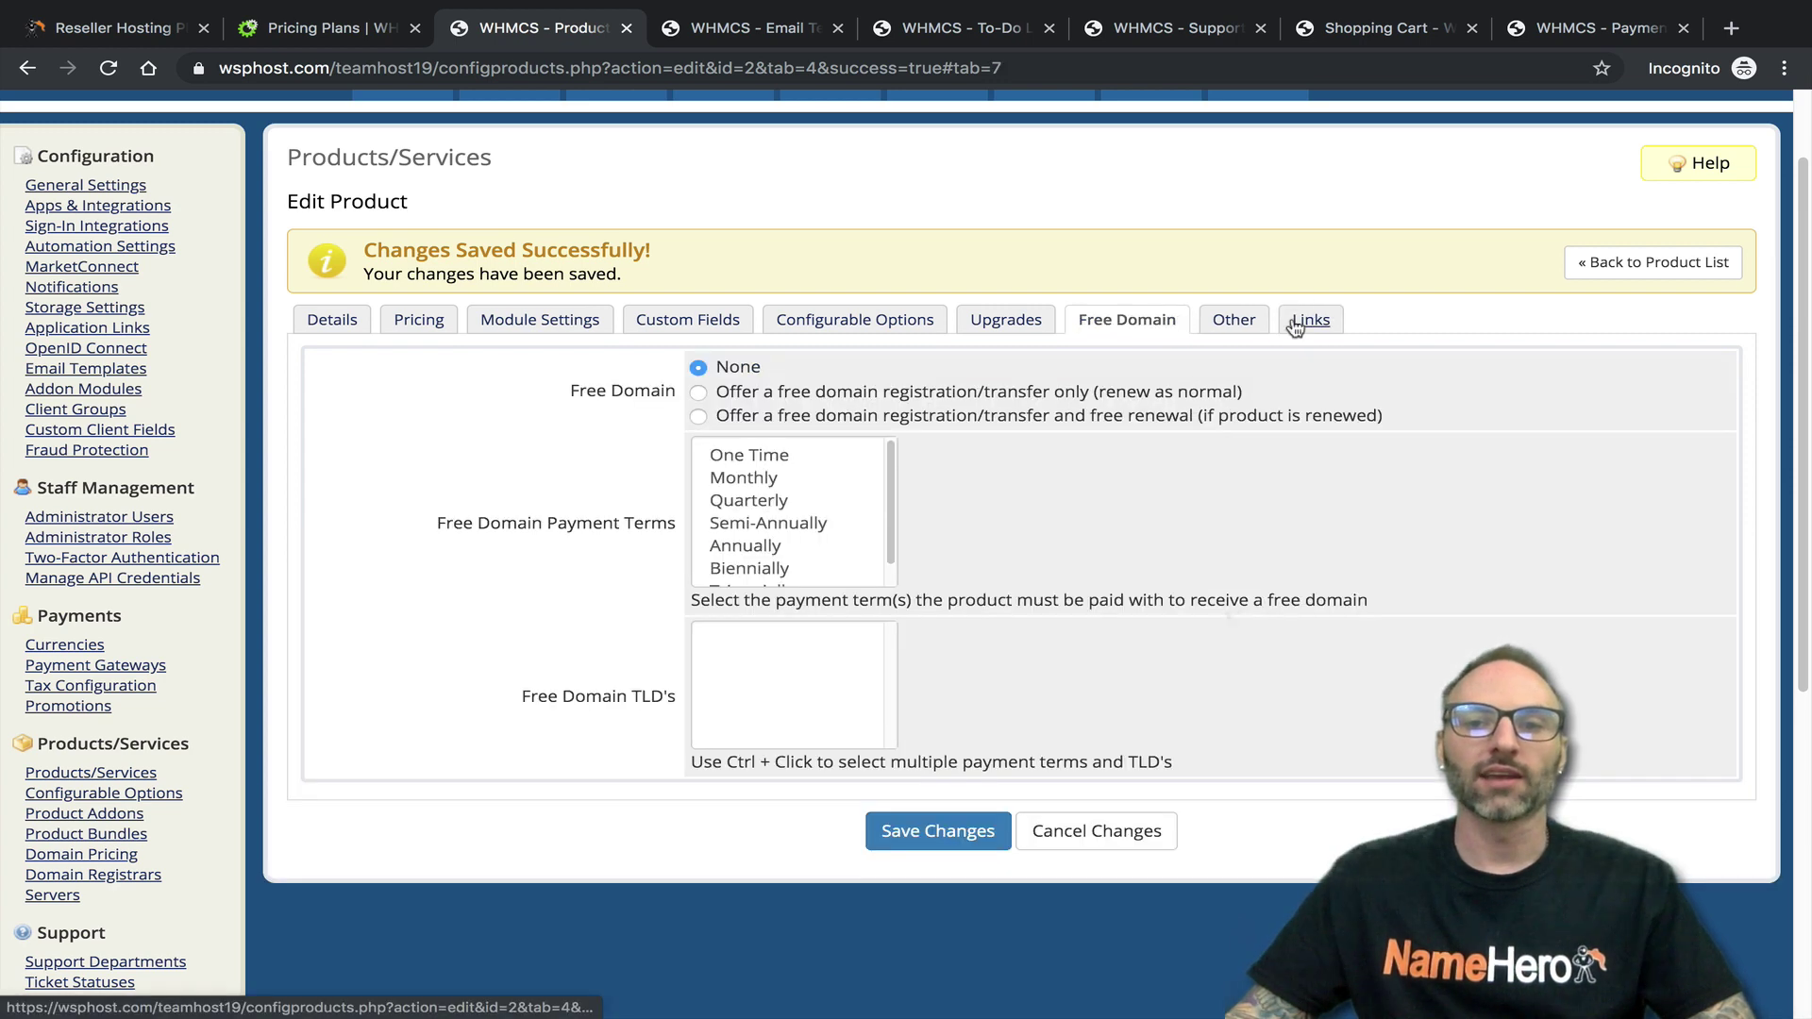
pyautogui.click(1310, 321)
pyautogui.moveTo(1172, 374); pyautogui.dragTo(1396, 412)
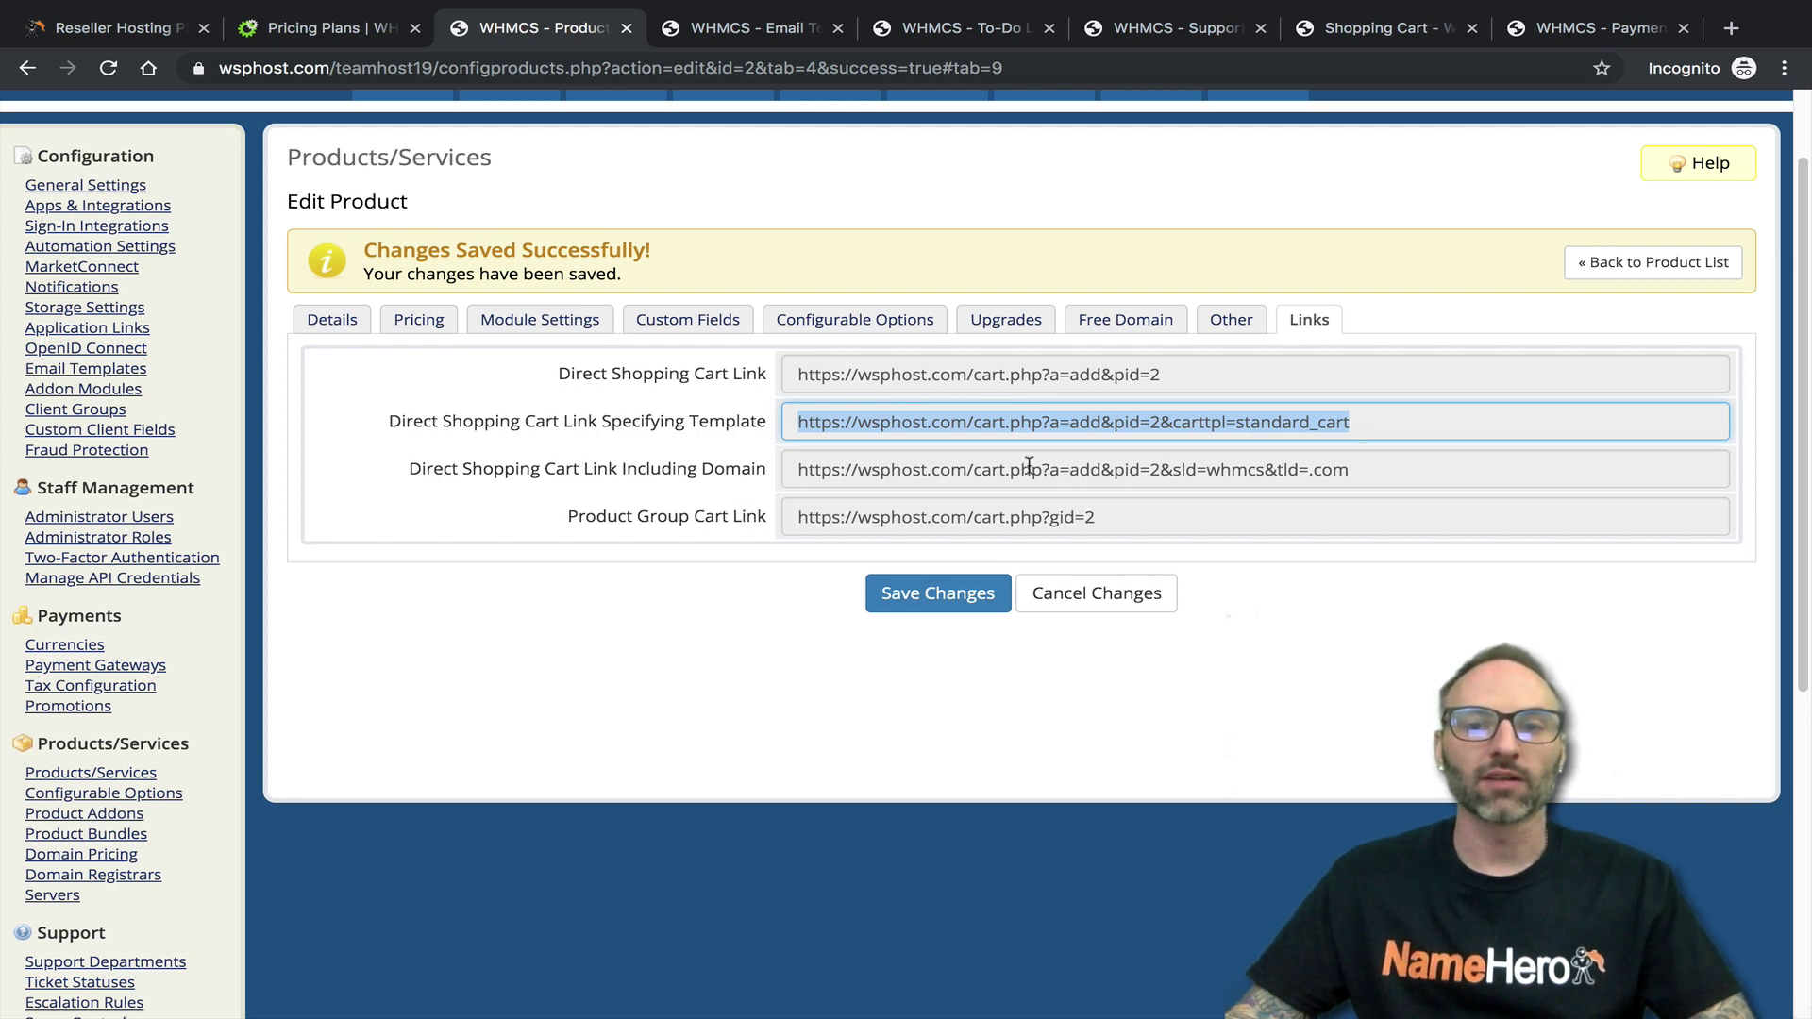
pyautogui.moveTo(1030, 465); pyautogui.dragTo(723, 505)
pyautogui.click(813, 461)
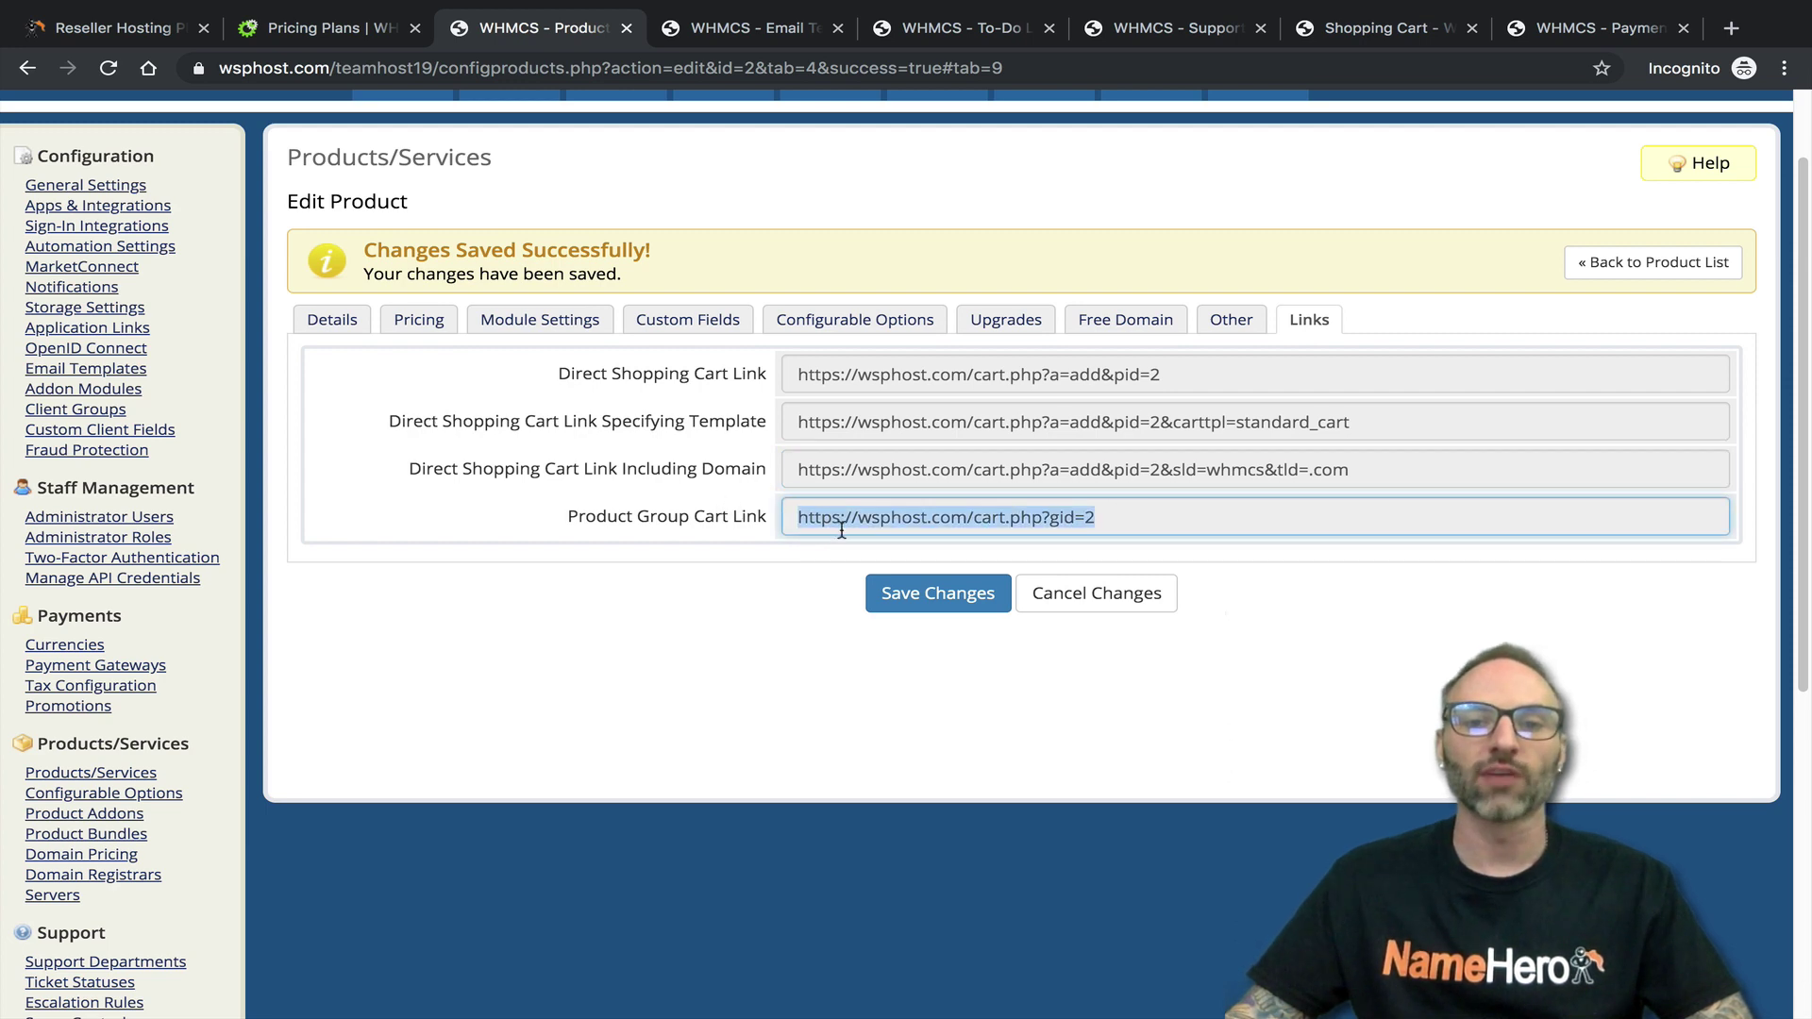
pyautogui.click(893, 601)
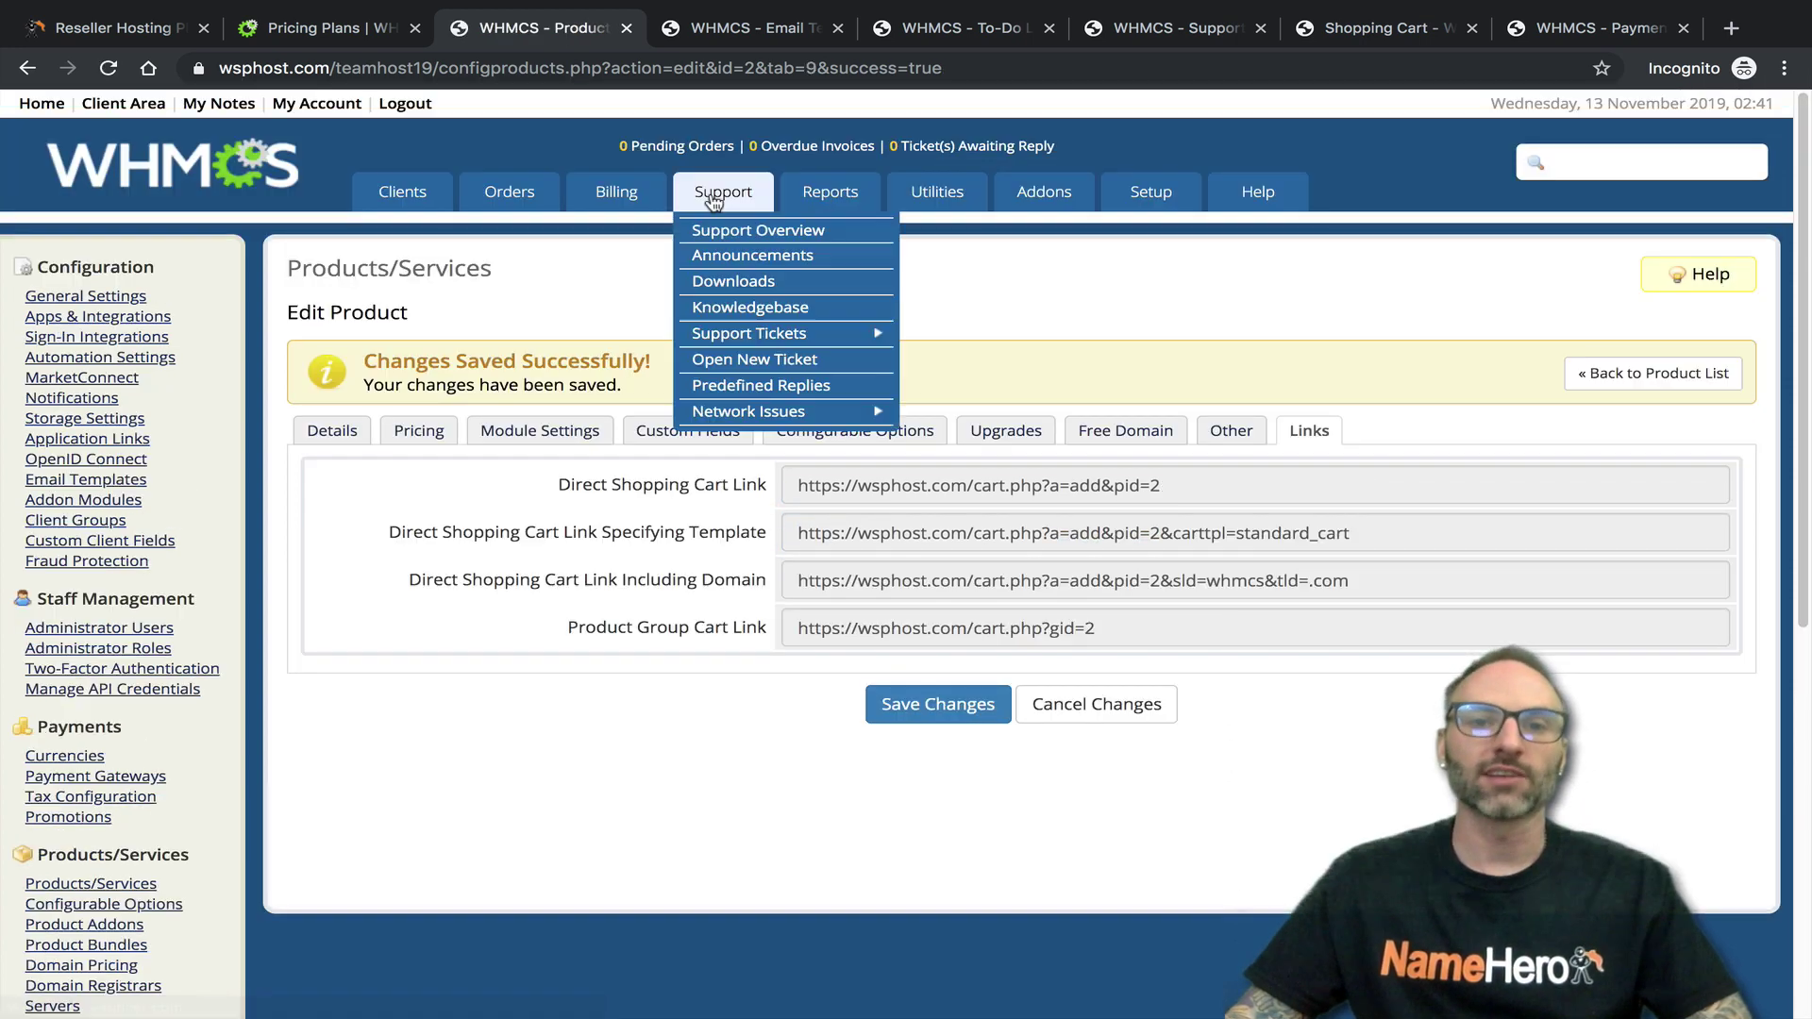
# Open the WSP Host storefront's WordPress Design product group page and refresh it to load the new product
pyautogui.click(809, 29)
pyautogui.click(958, 28)
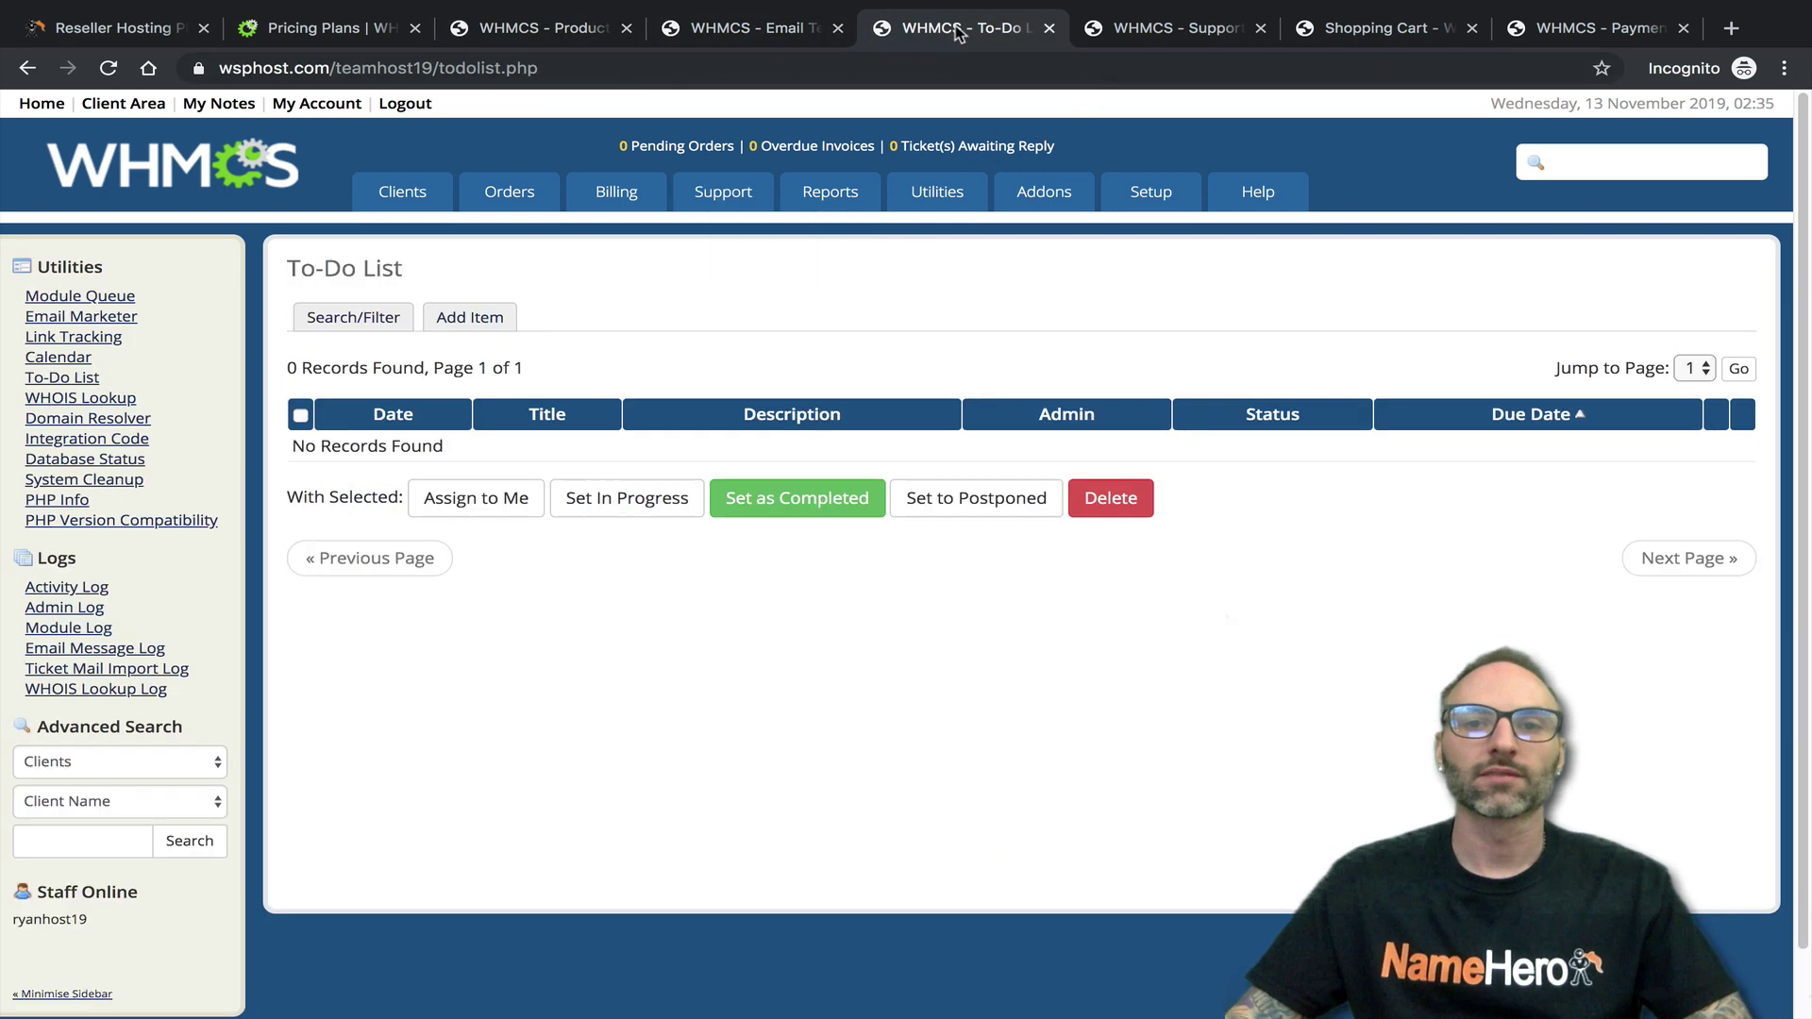
pyautogui.click(1196, 38)
pyautogui.click(1383, 39)
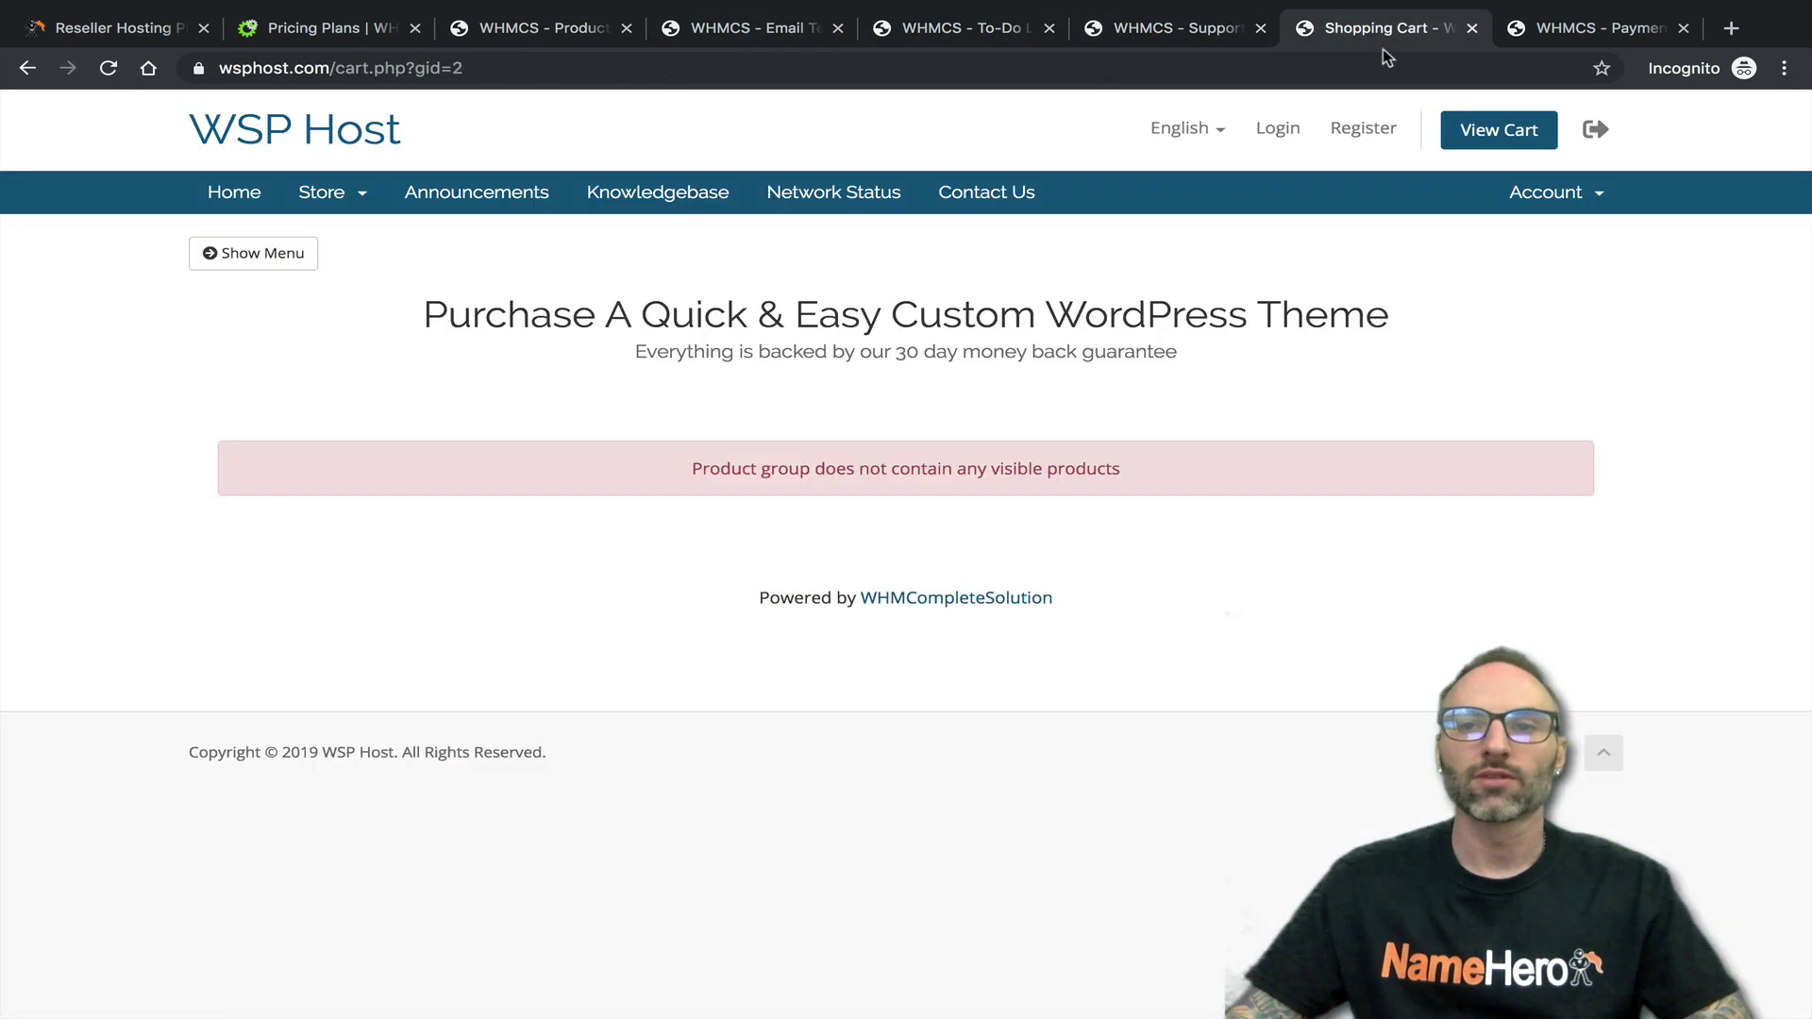
pyautogui.click(108, 68)
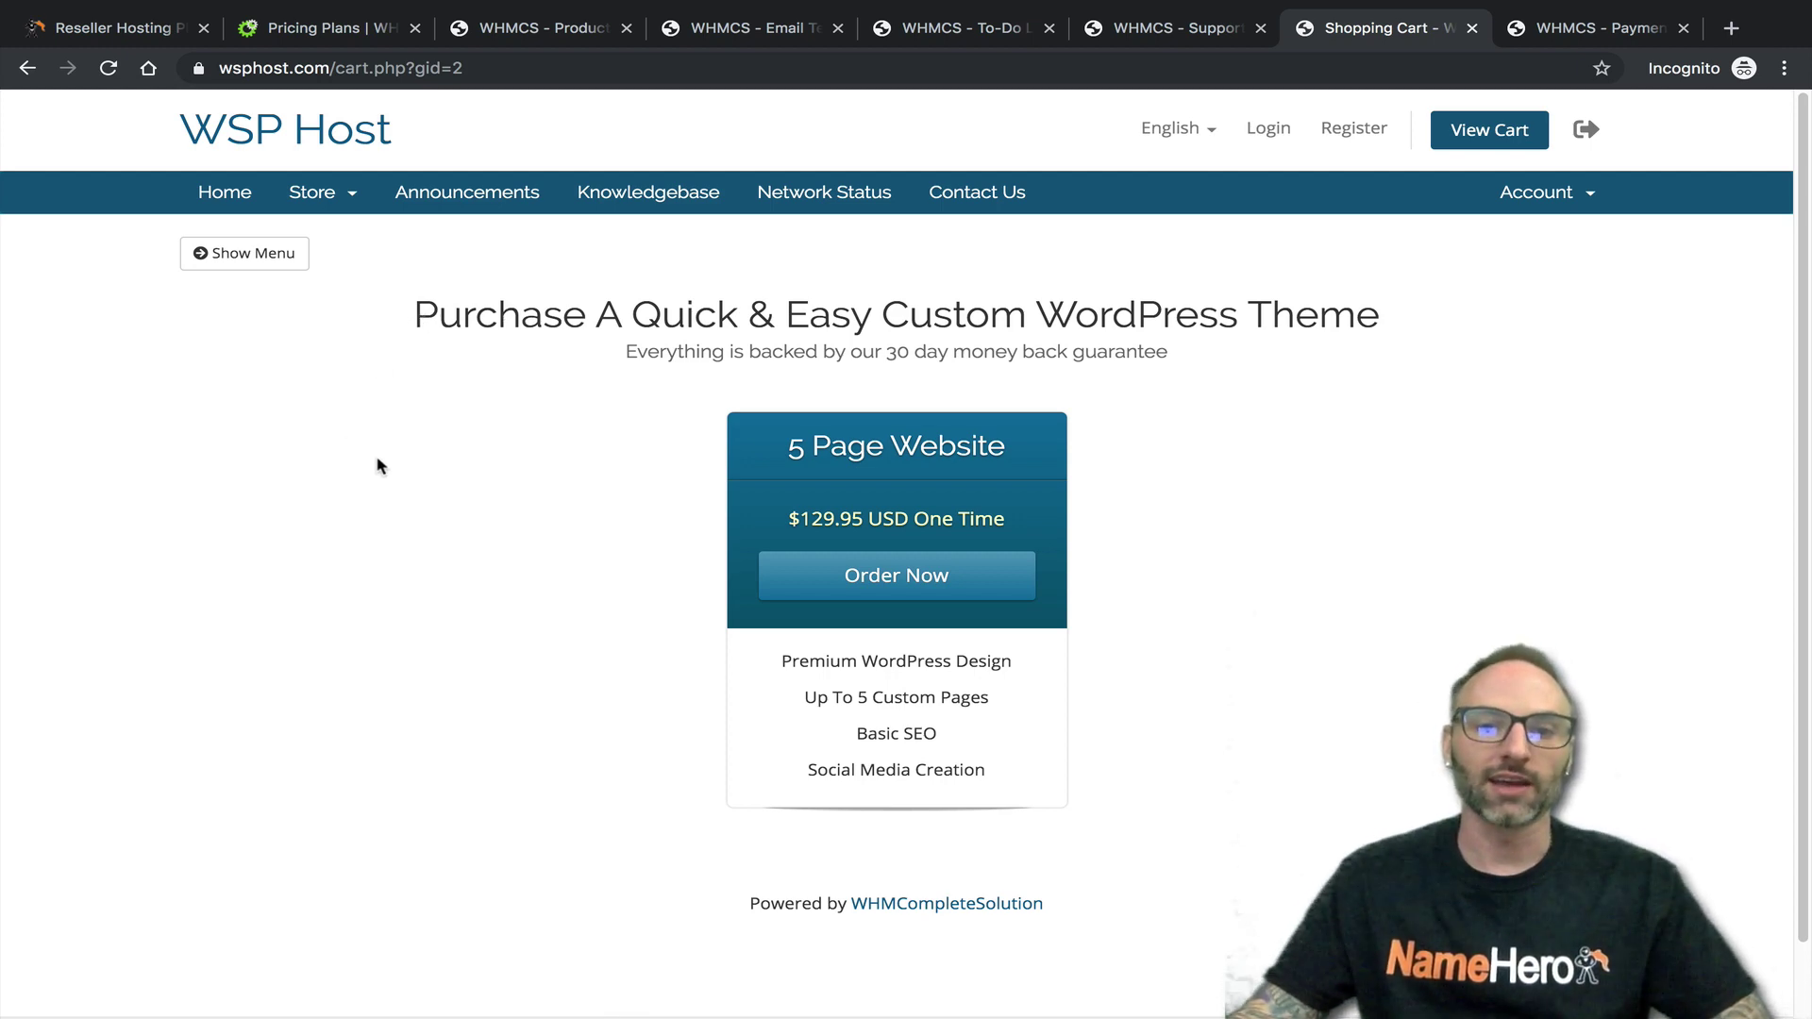
# Order the 5 Page Website with namehero.com as the domain name and proceed to checkout
pyautogui.click(848, 571)
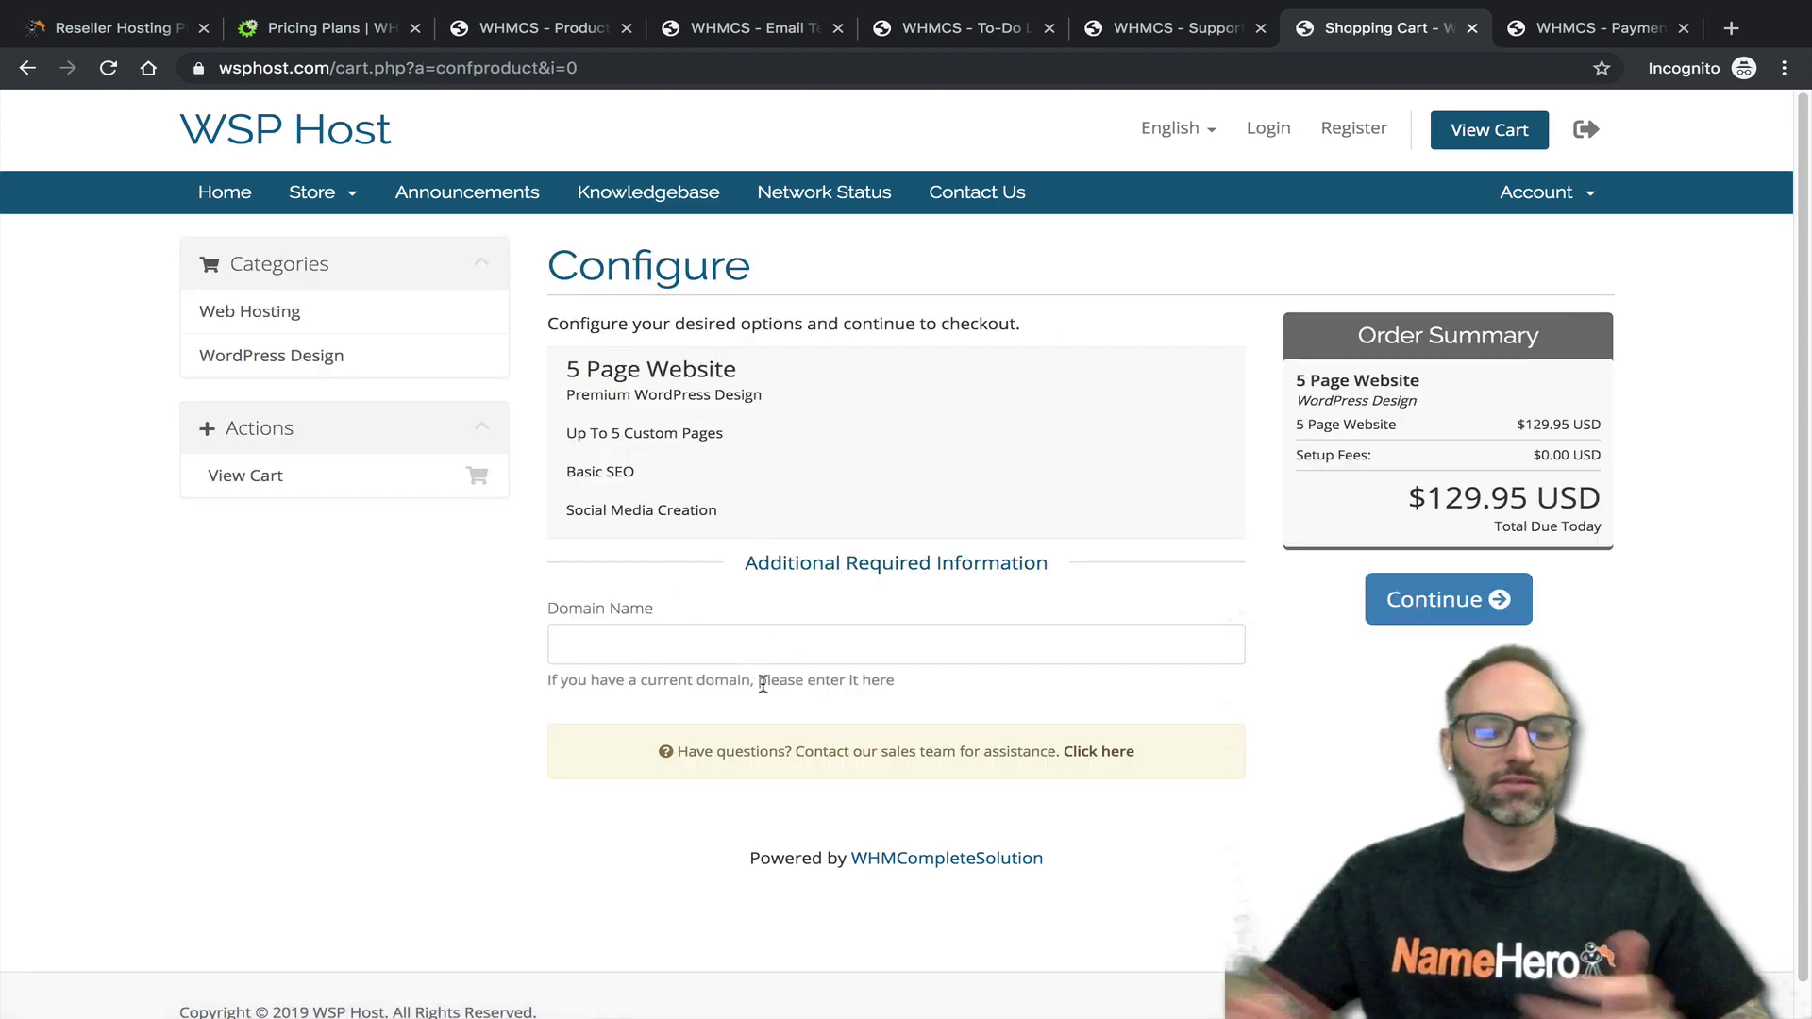
pyautogui.write('namehero.com')
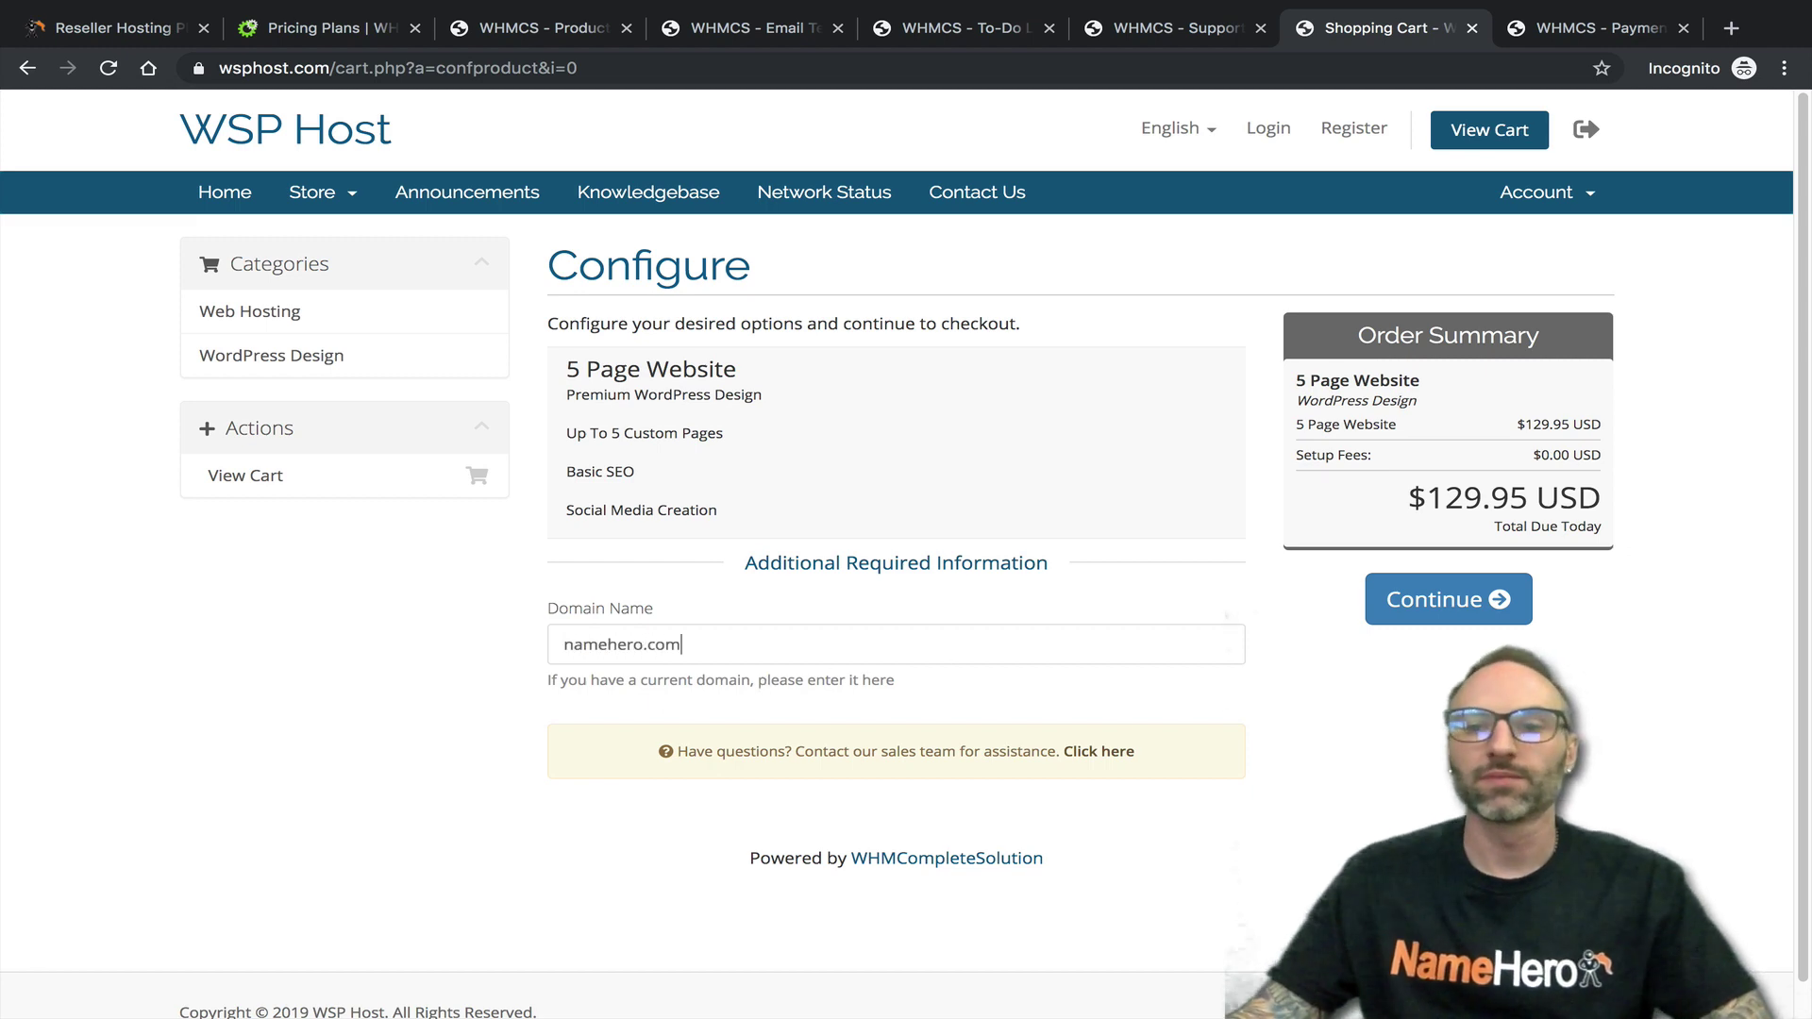
pyautogui.click(1487, 600)
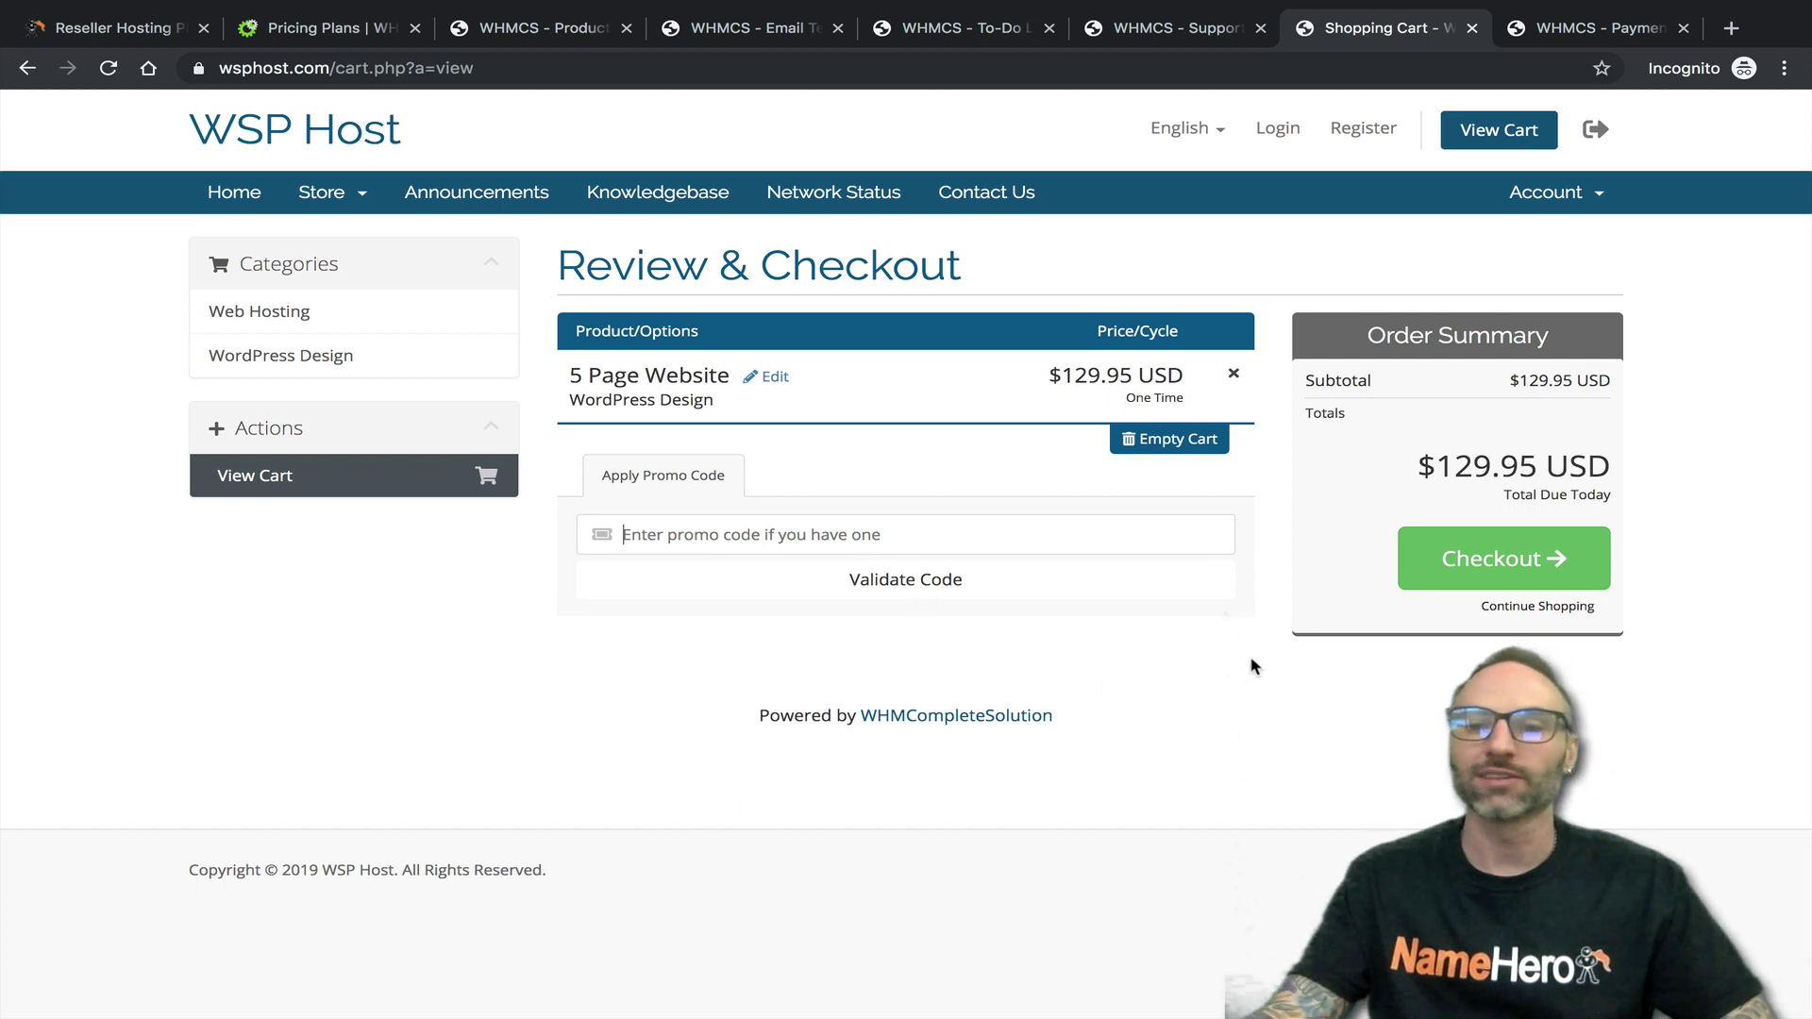
pyautogui.click(1504, 582)
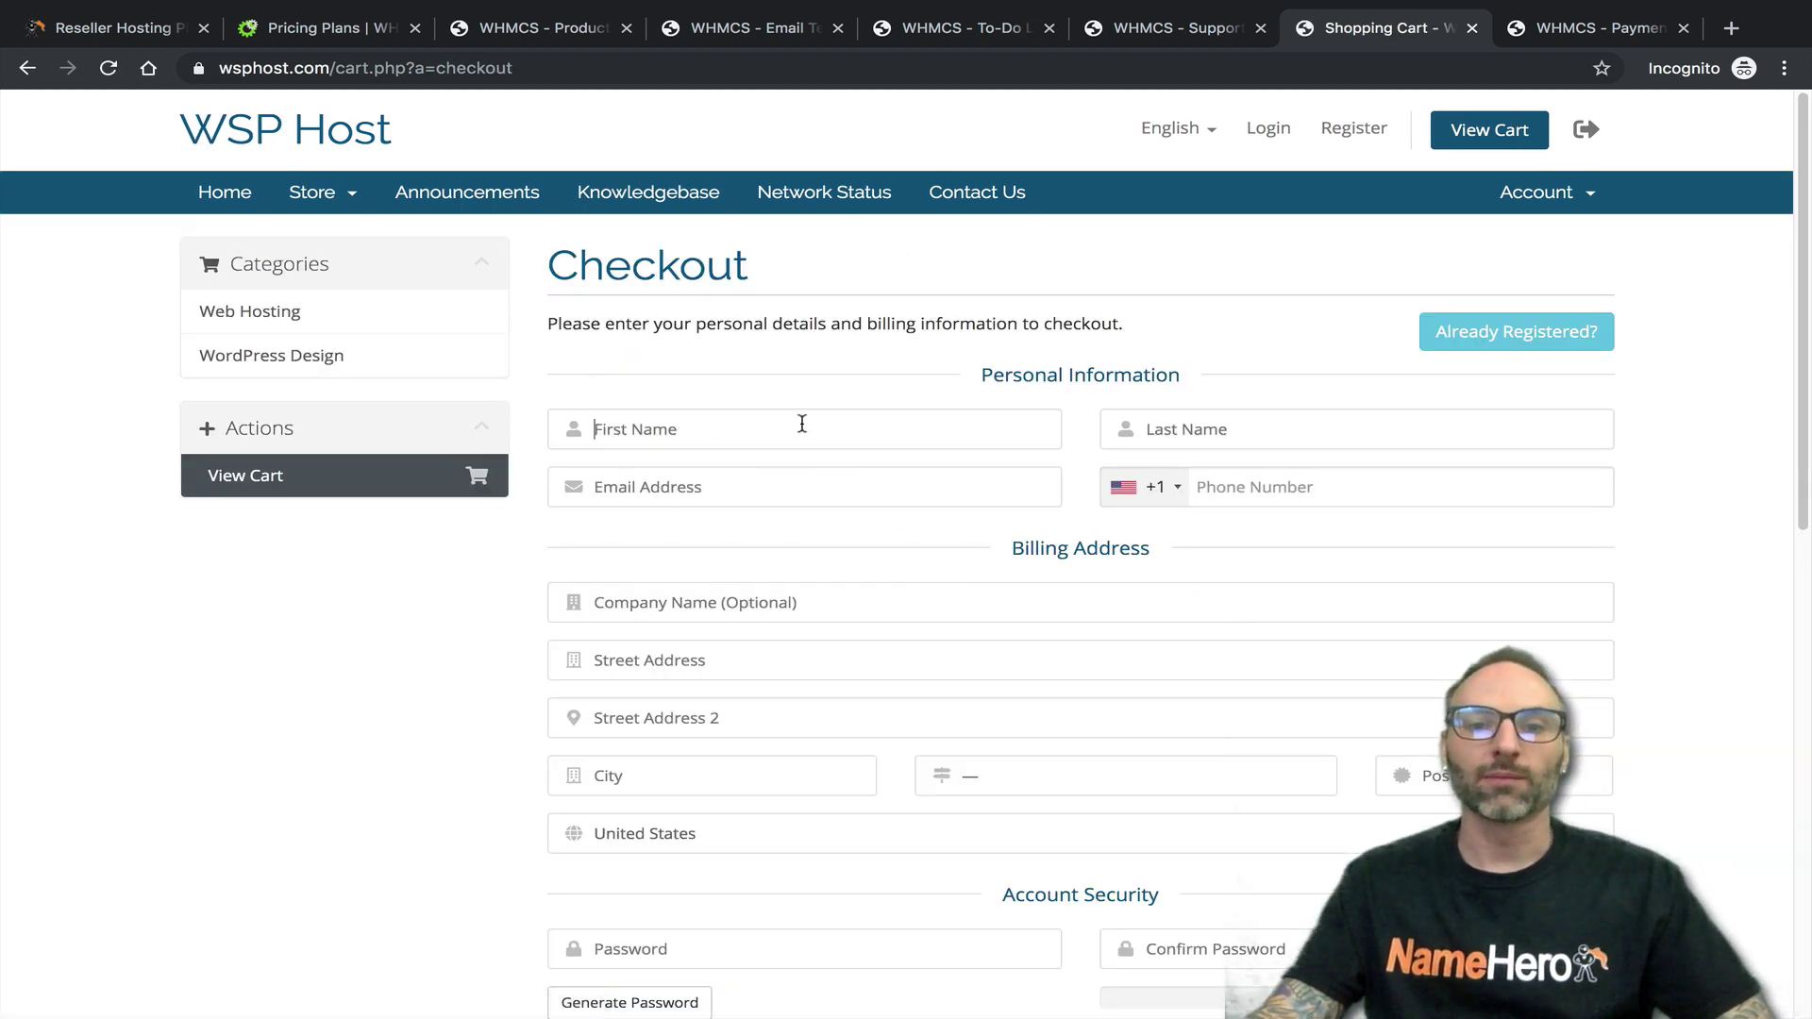
# Examine the checkout form's personal, billing, account security, payment, notes and mailing list sections, including the password generator
pyautogui.scroll(-3, 555, 482)
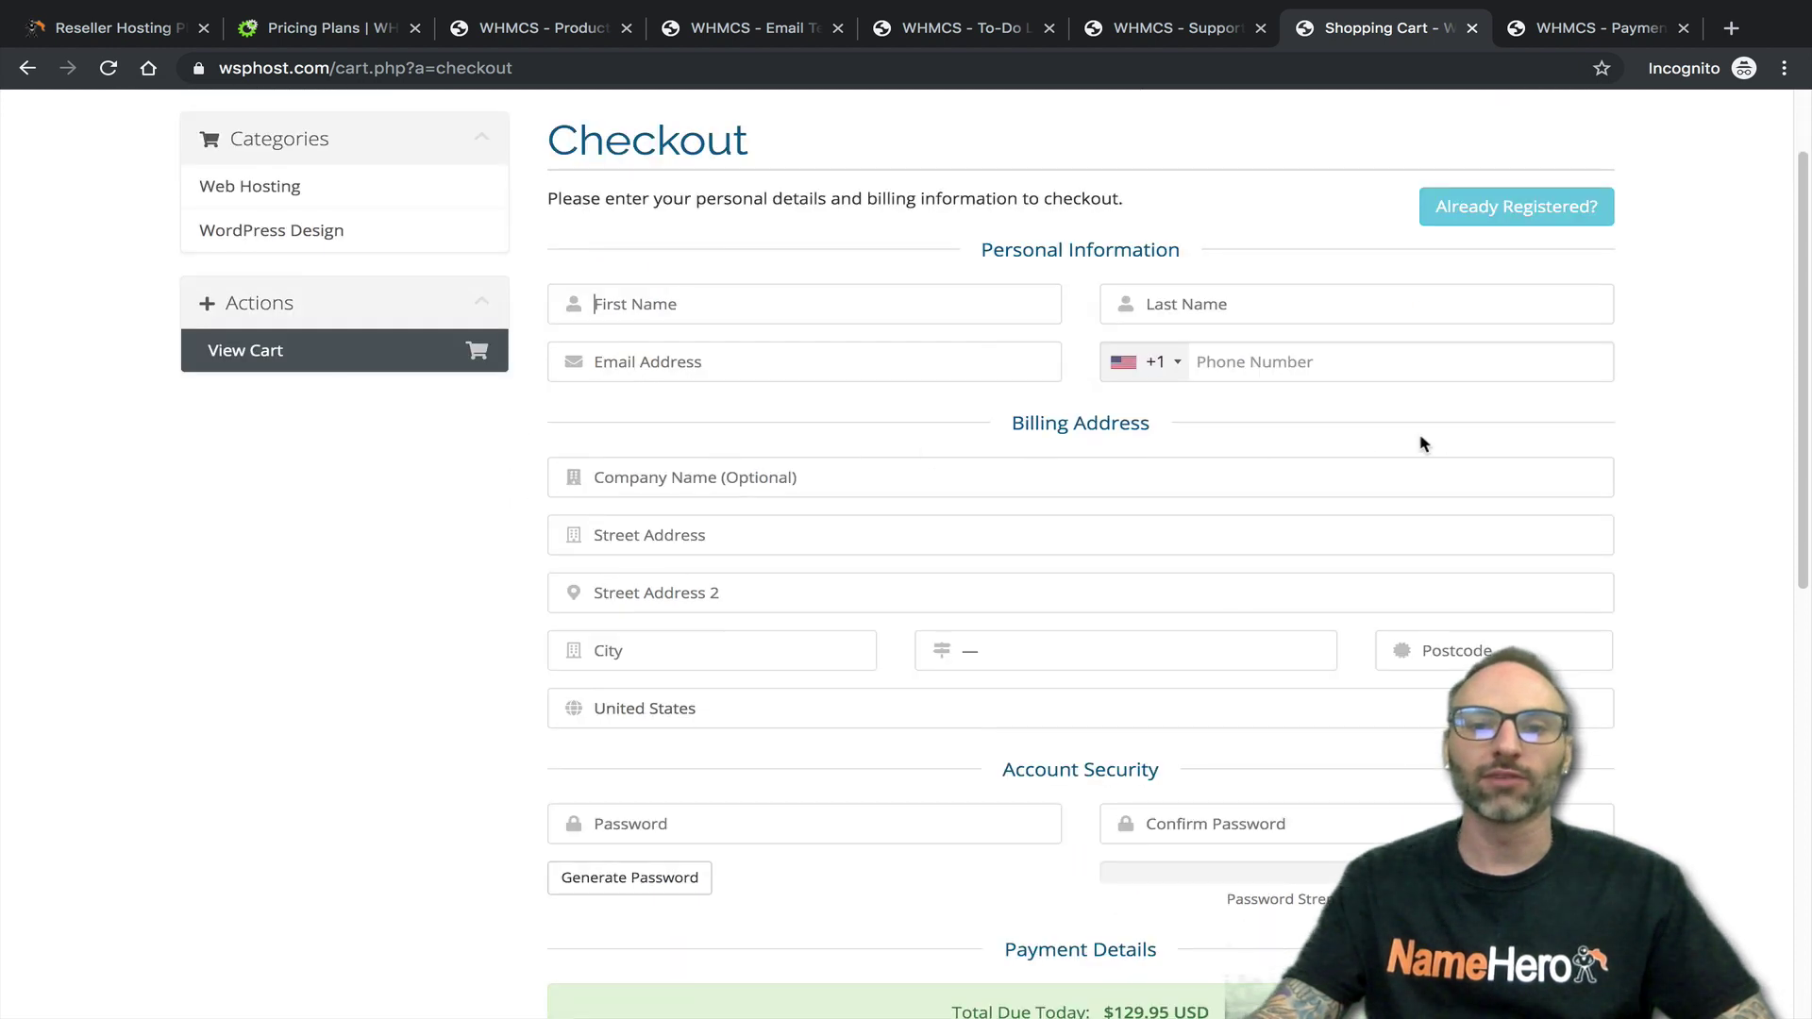
pyautogui.scroll(-2, 1005, 428)
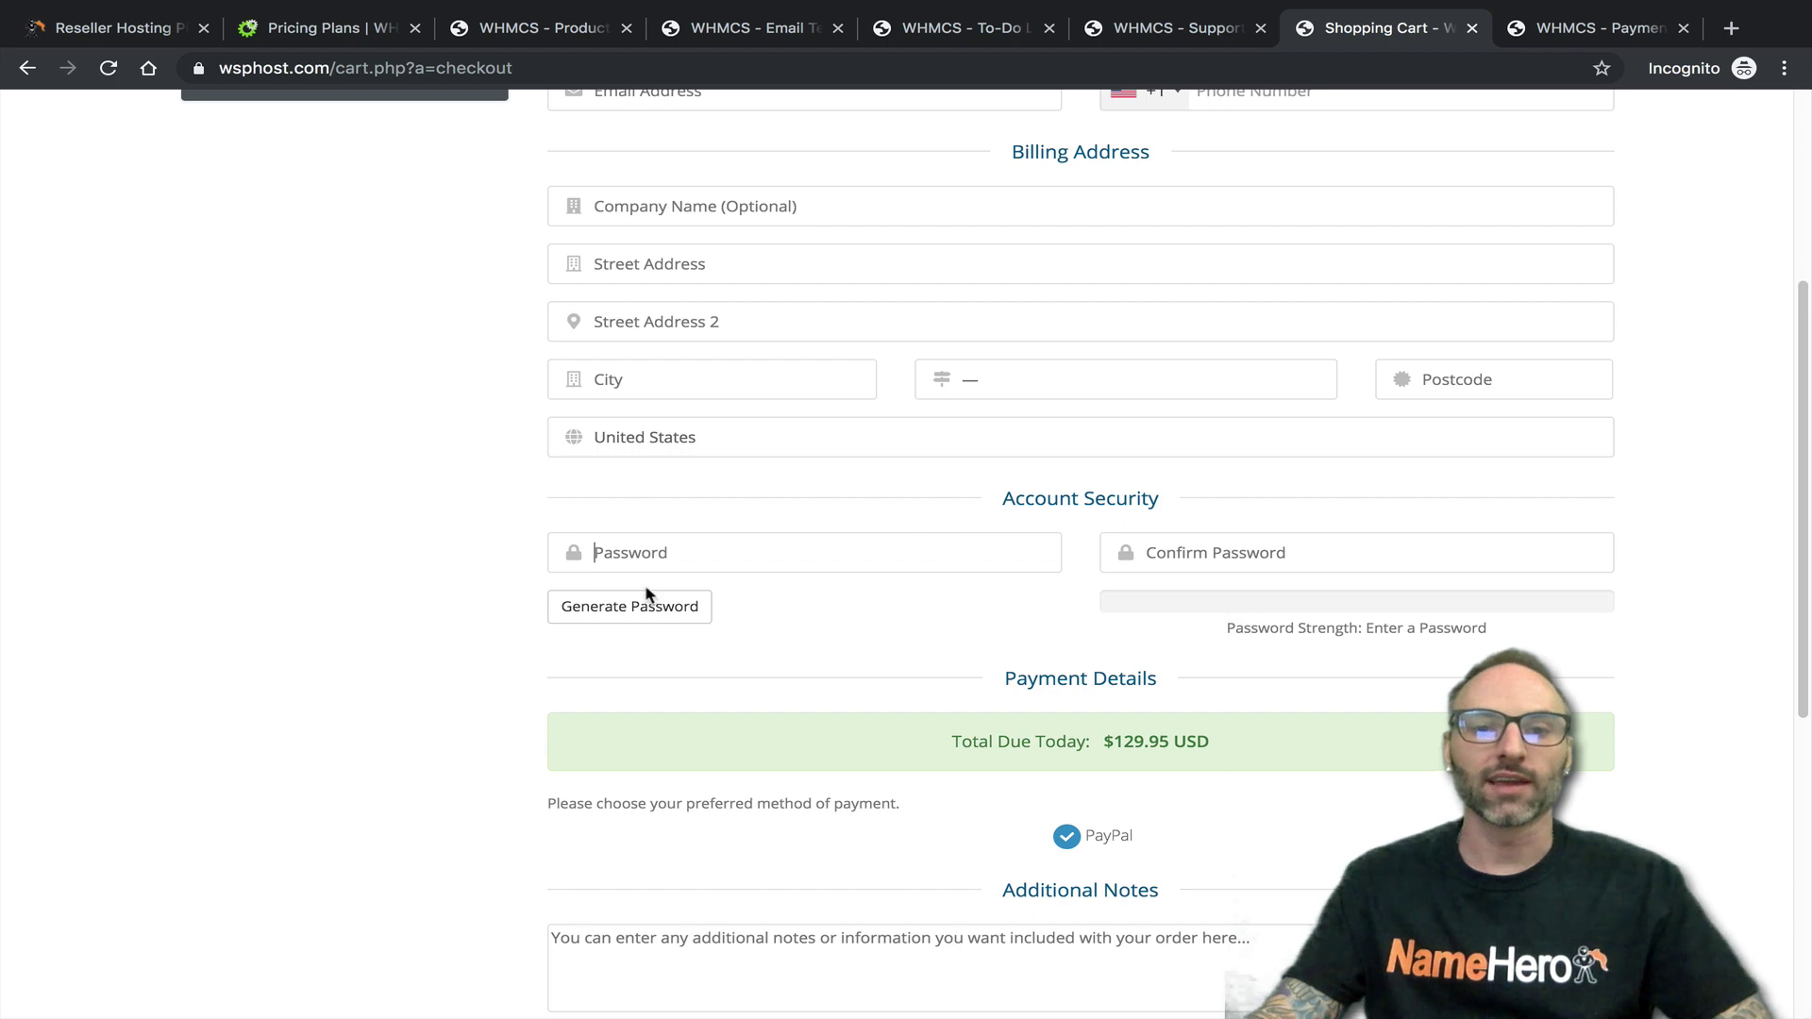
pyautogui.click(630, 606)
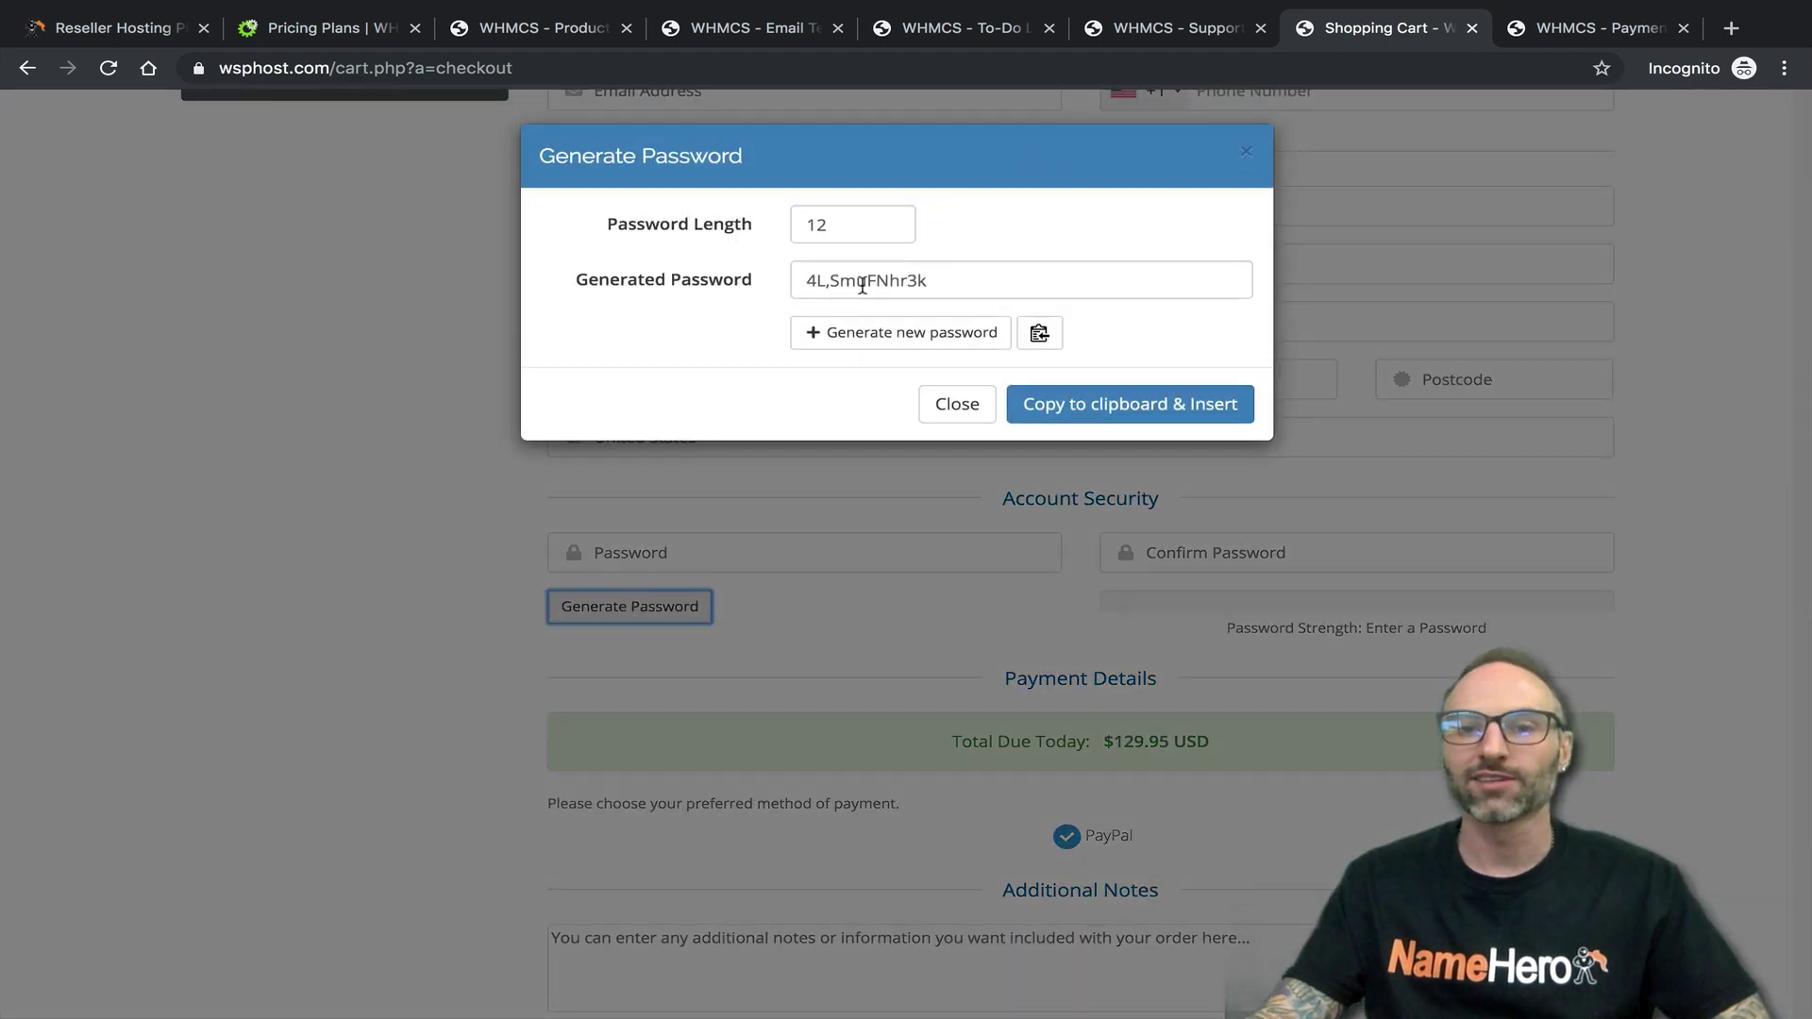
pyautogui.click(948, 406)
pyautogui.scroll(-3, 789, 453)
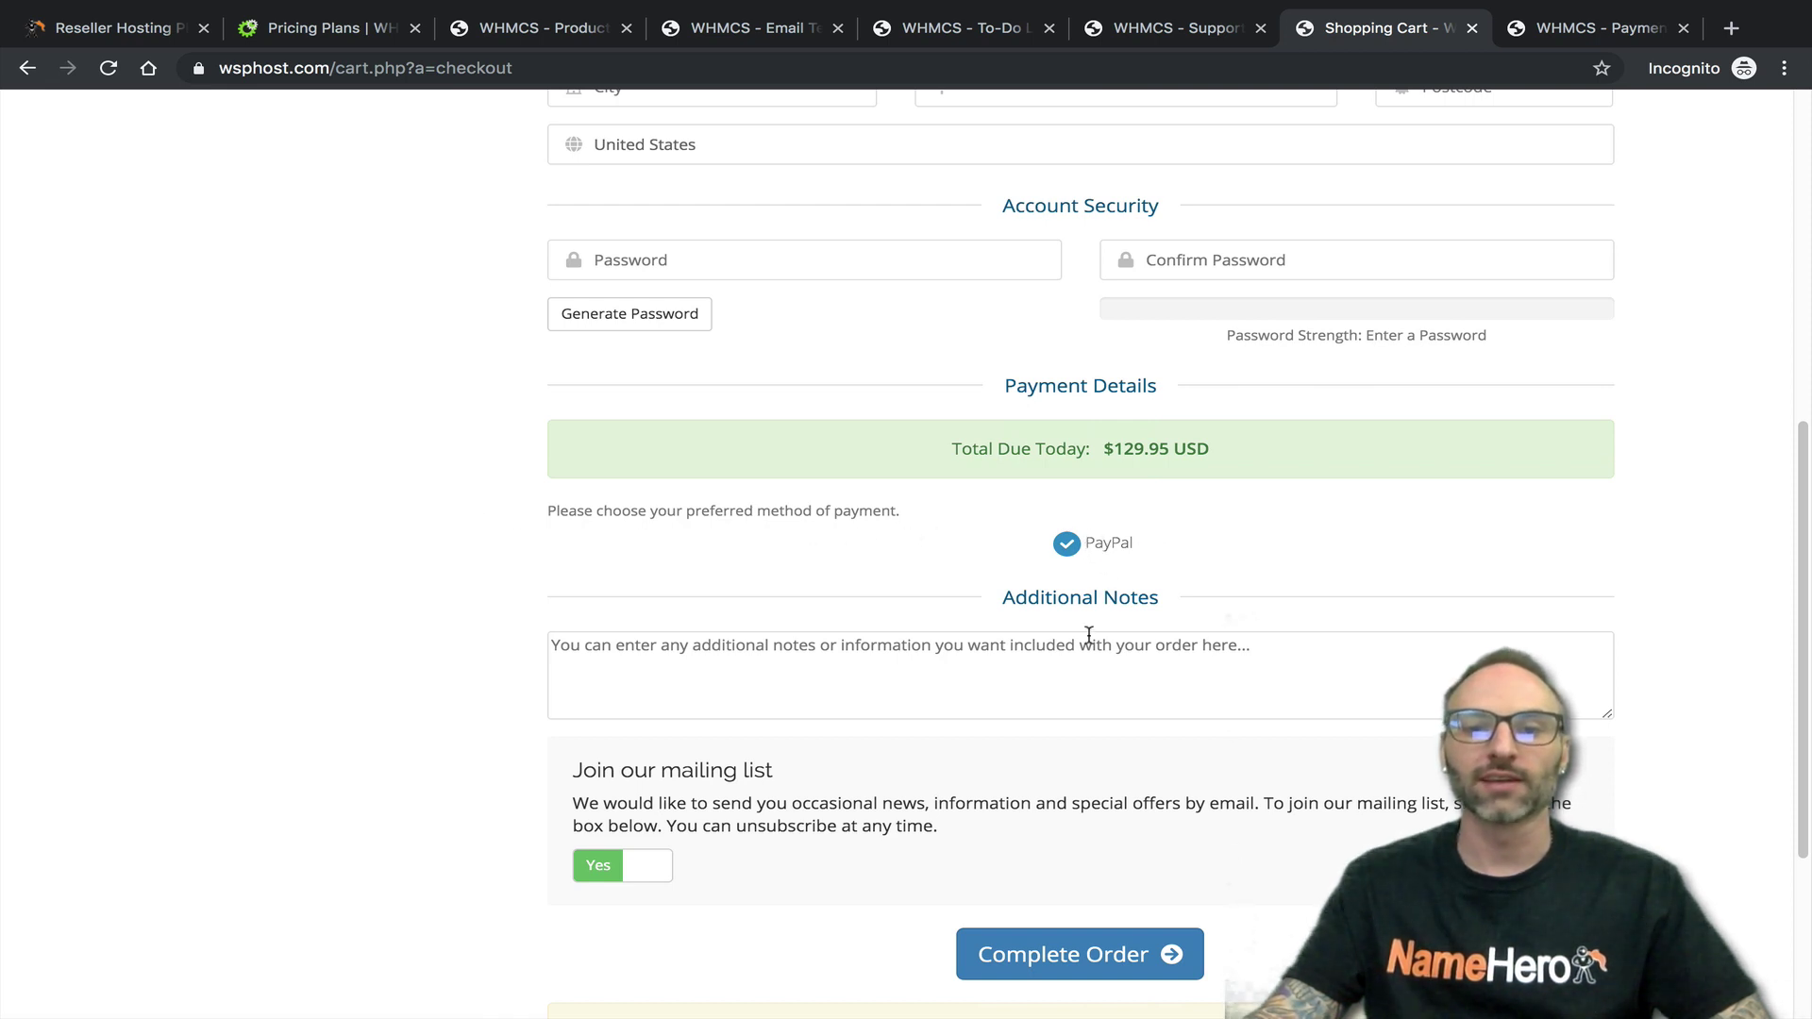
pyautogui.scroll(-1, 843, 629)
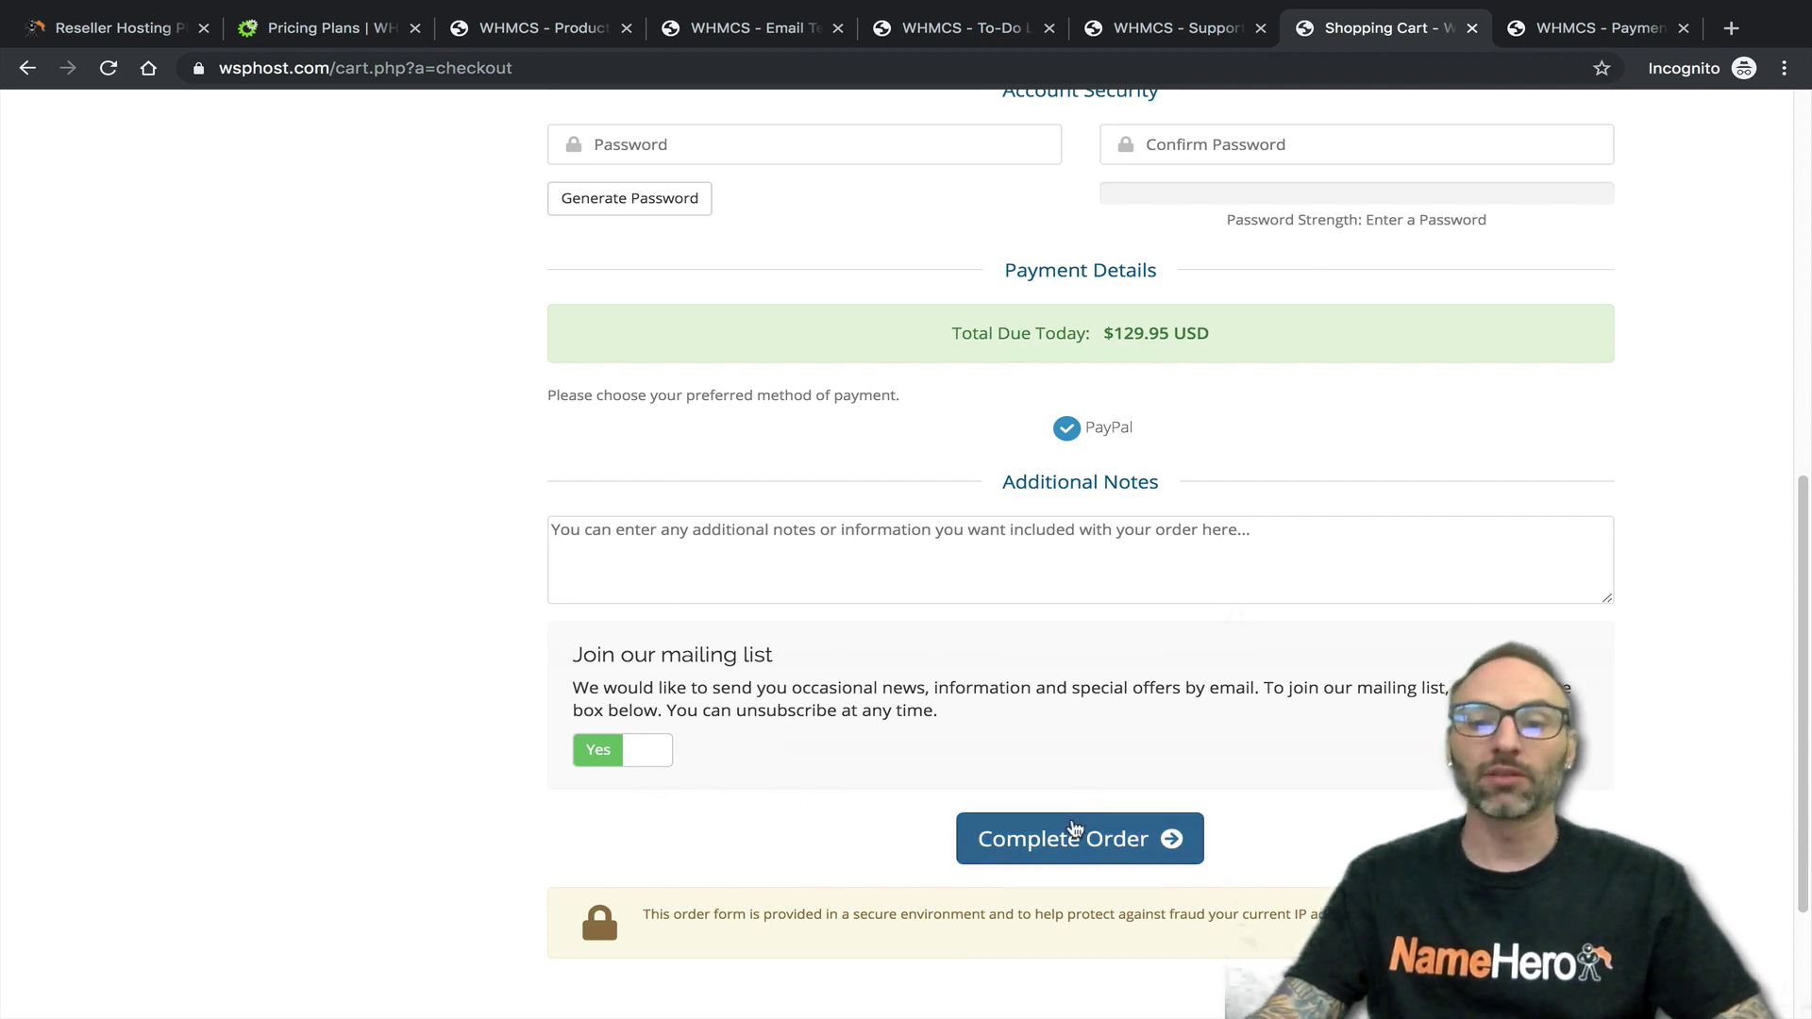
pyautogui.scroll(1, 1142, 829)
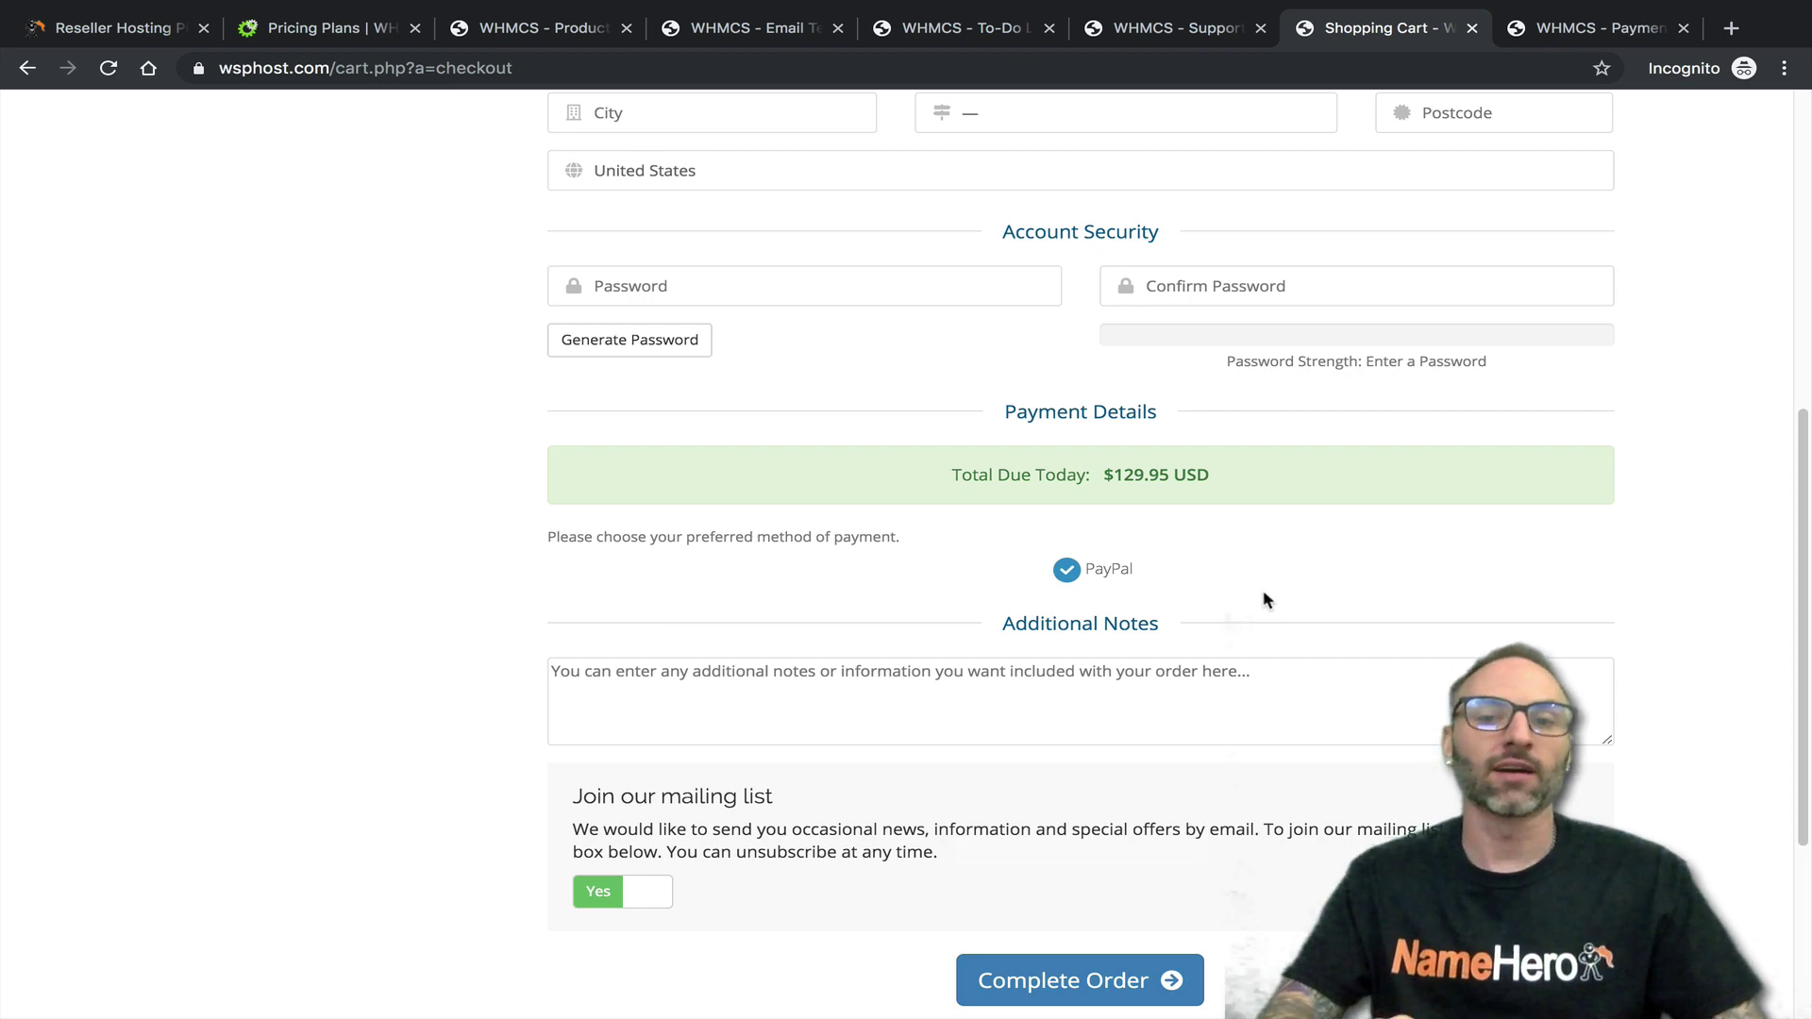
pyautogui.scroll(7, 1210, 599)
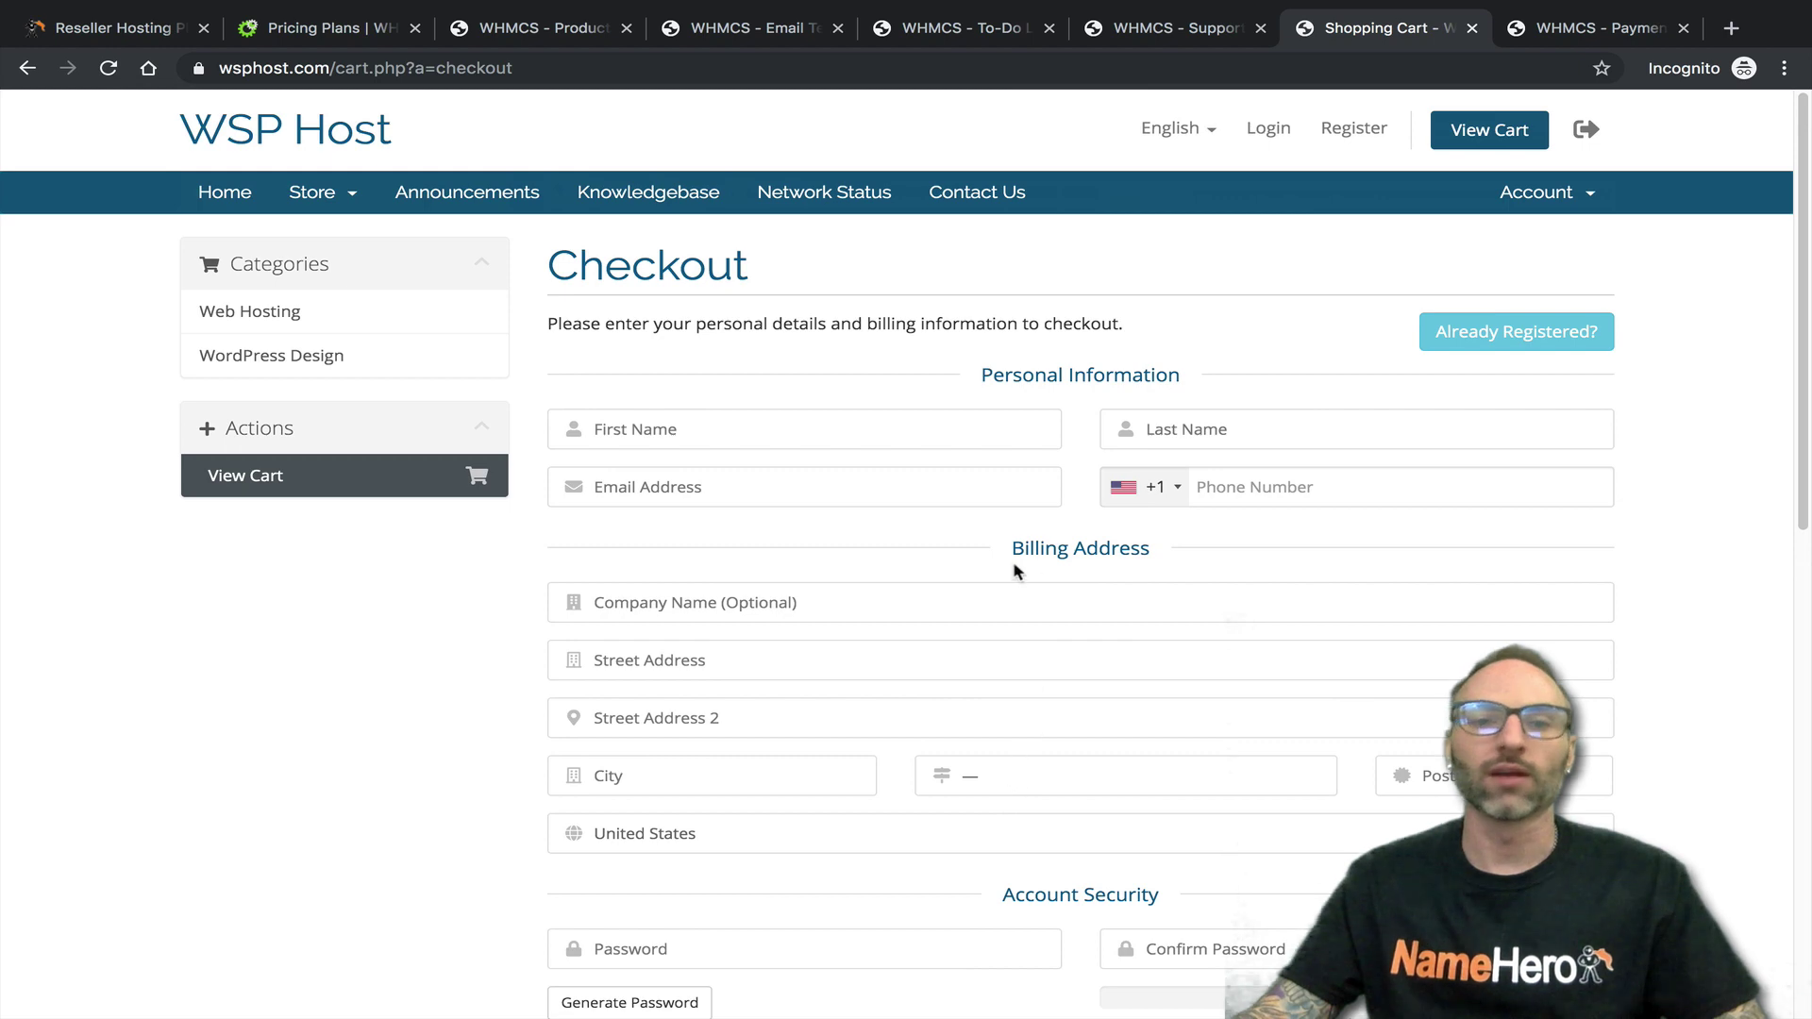
pyautogui.scroll(-1, 1180, 451)
pyautogui.scroll(-1, 1200, 459)
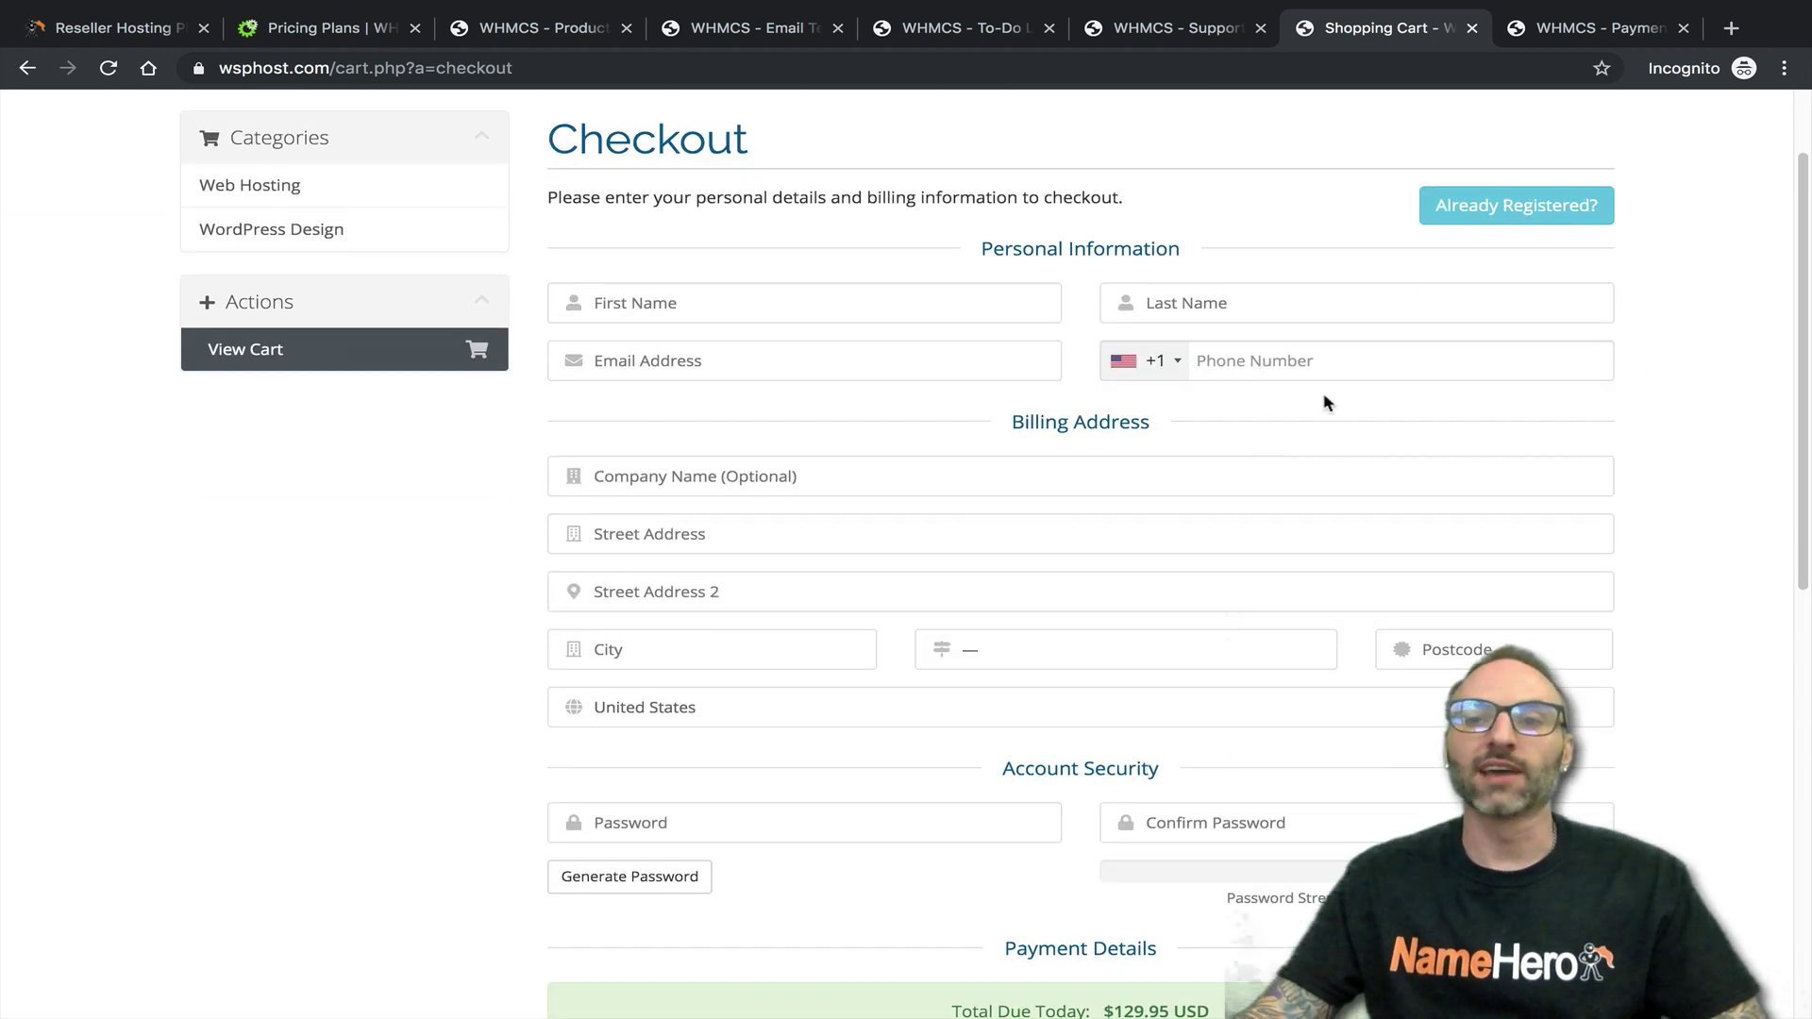
pyautogui.scroll(2, 1328, 406)
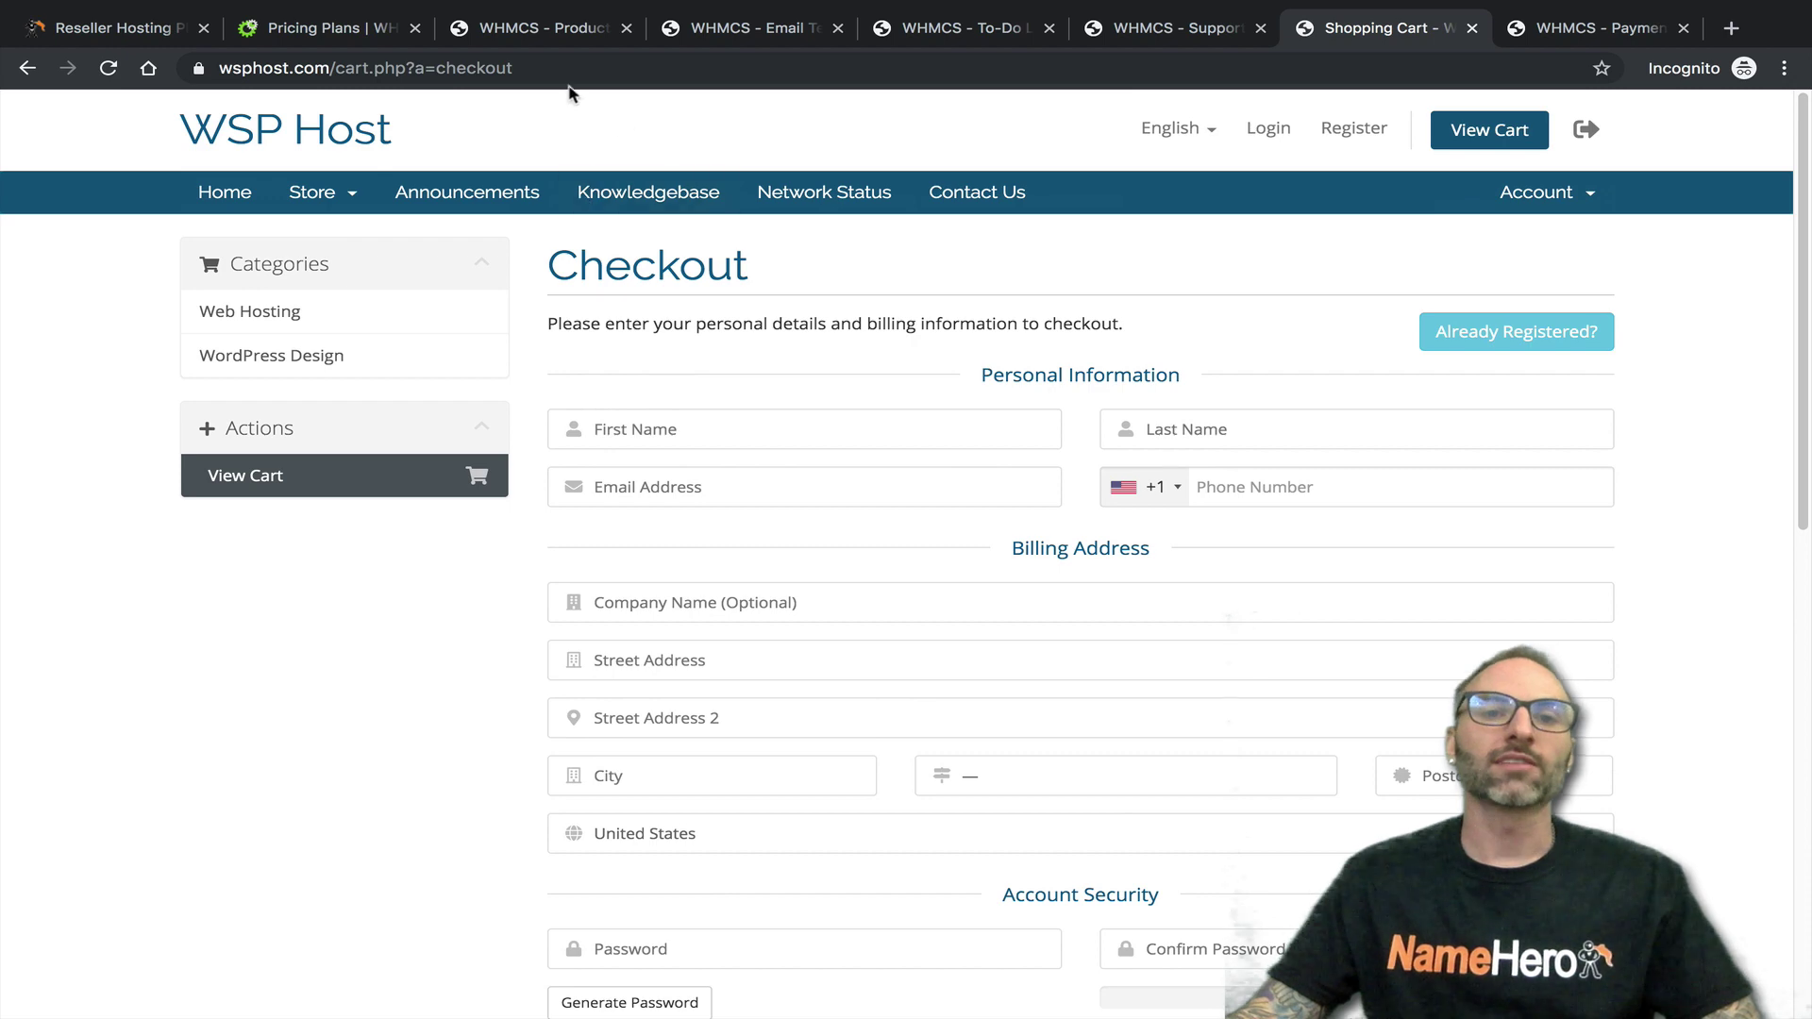
# Review the 5 Page Website's product details in the admin area, from product type and description to stock and visibility options
pyautogui.click(566, 33)
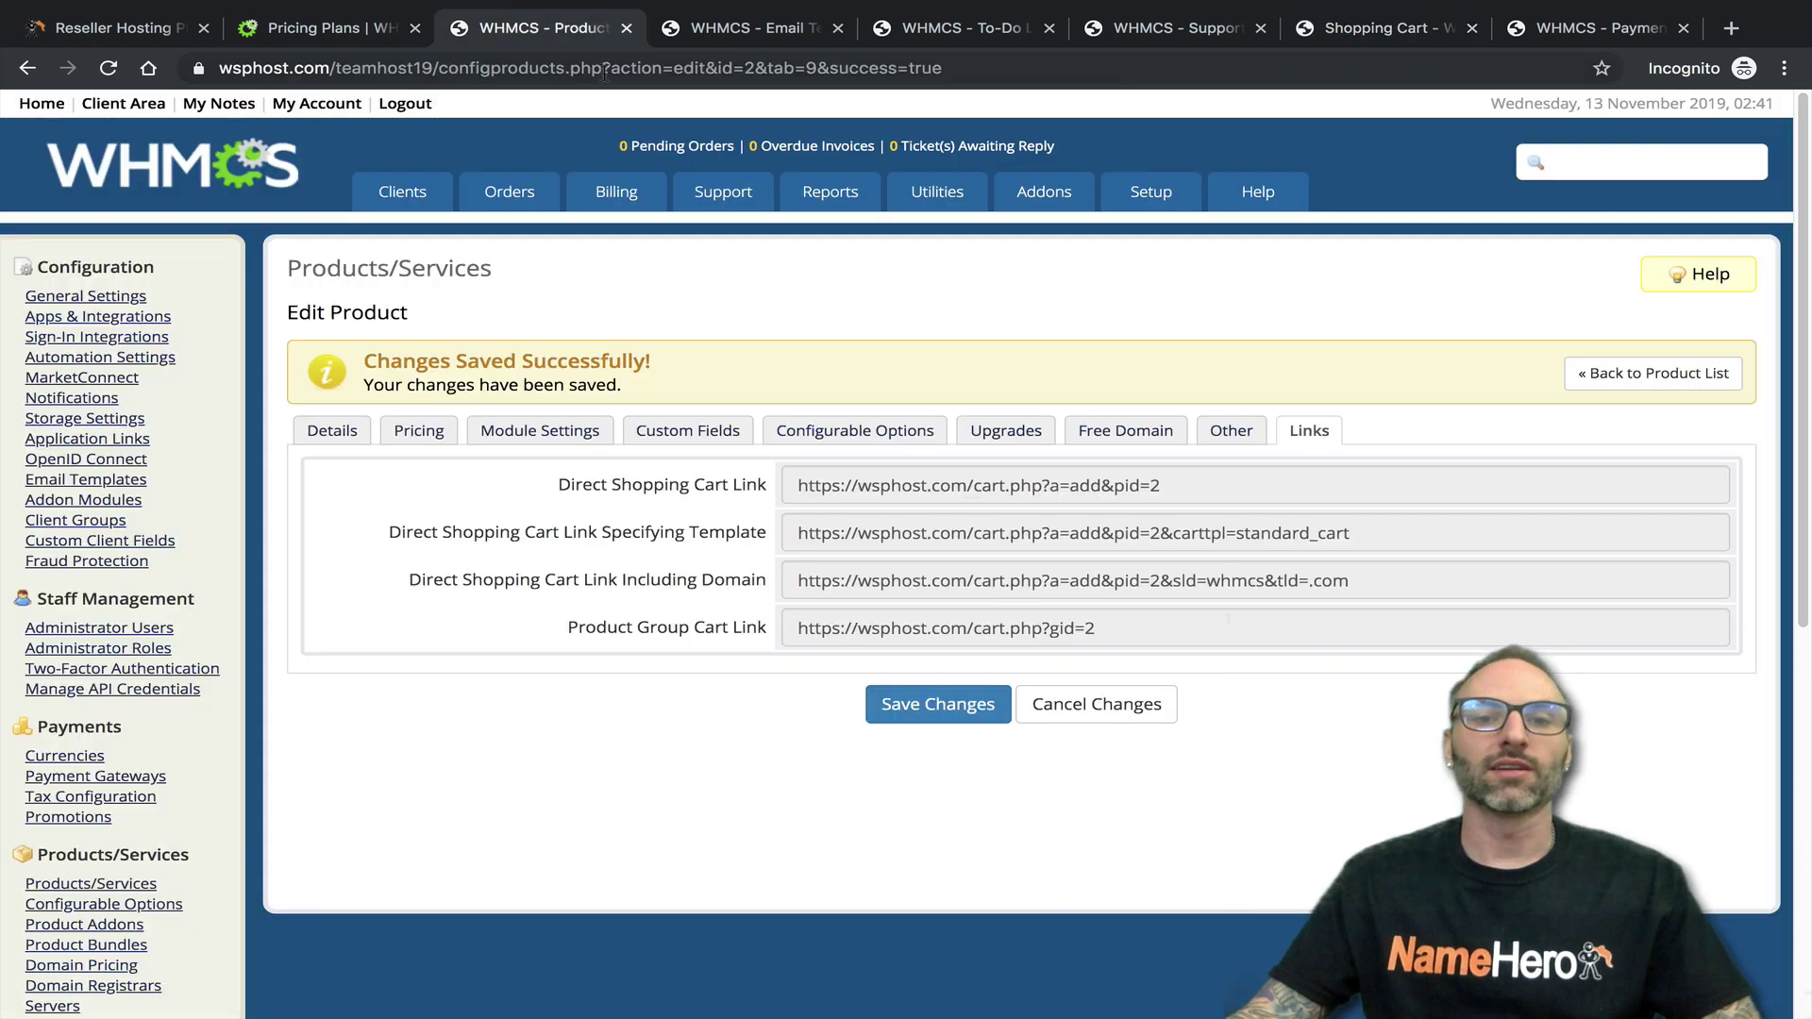
pyautogui.click(334, 434)
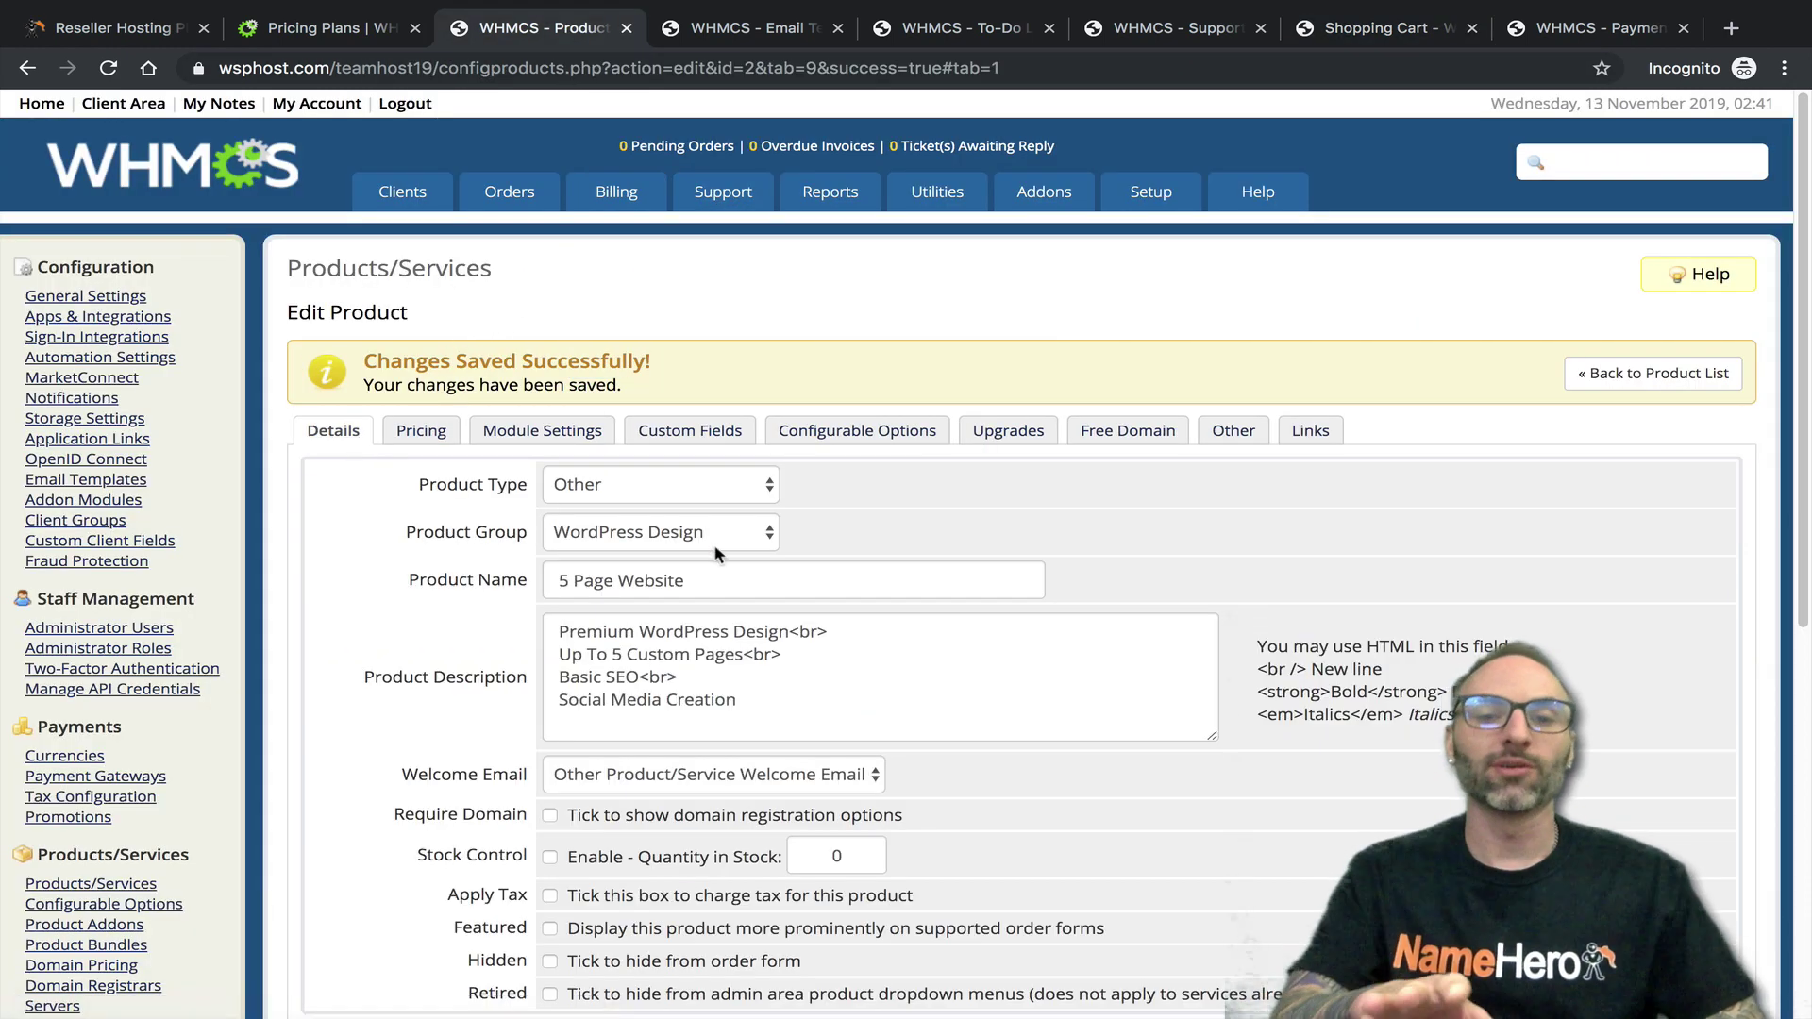
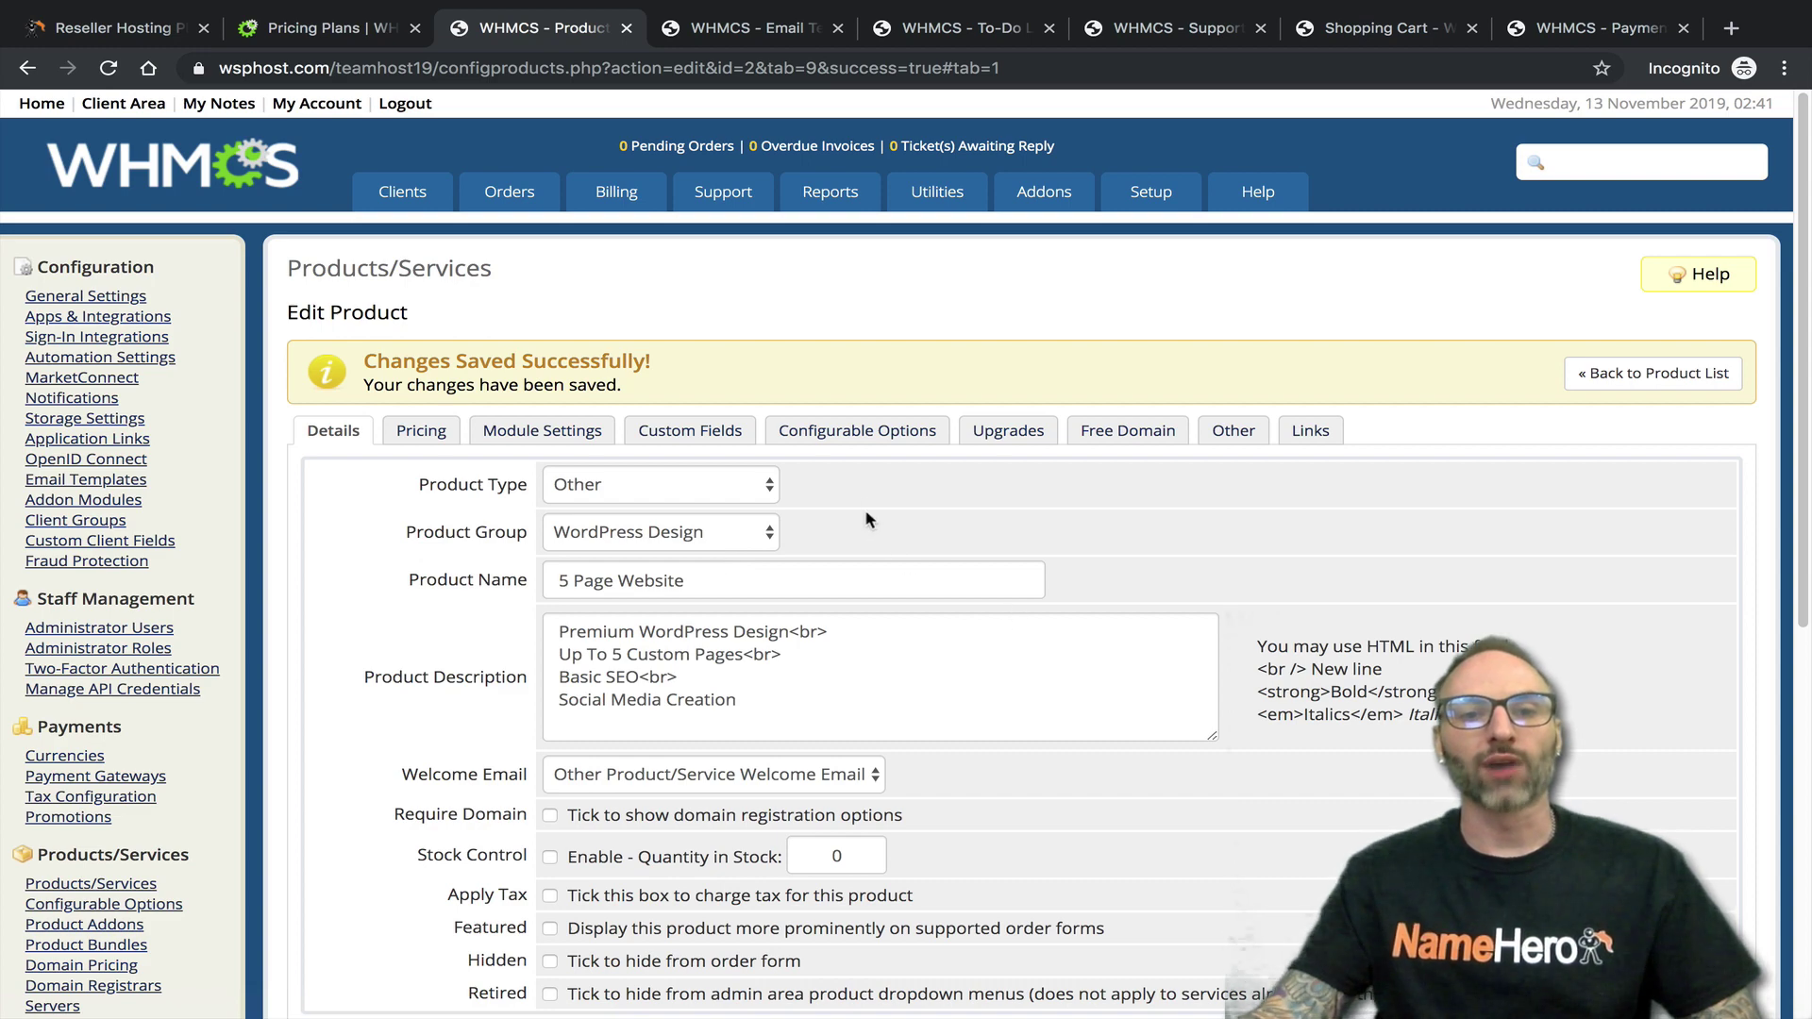
pyautogui.scroll(-3, 938, 565)
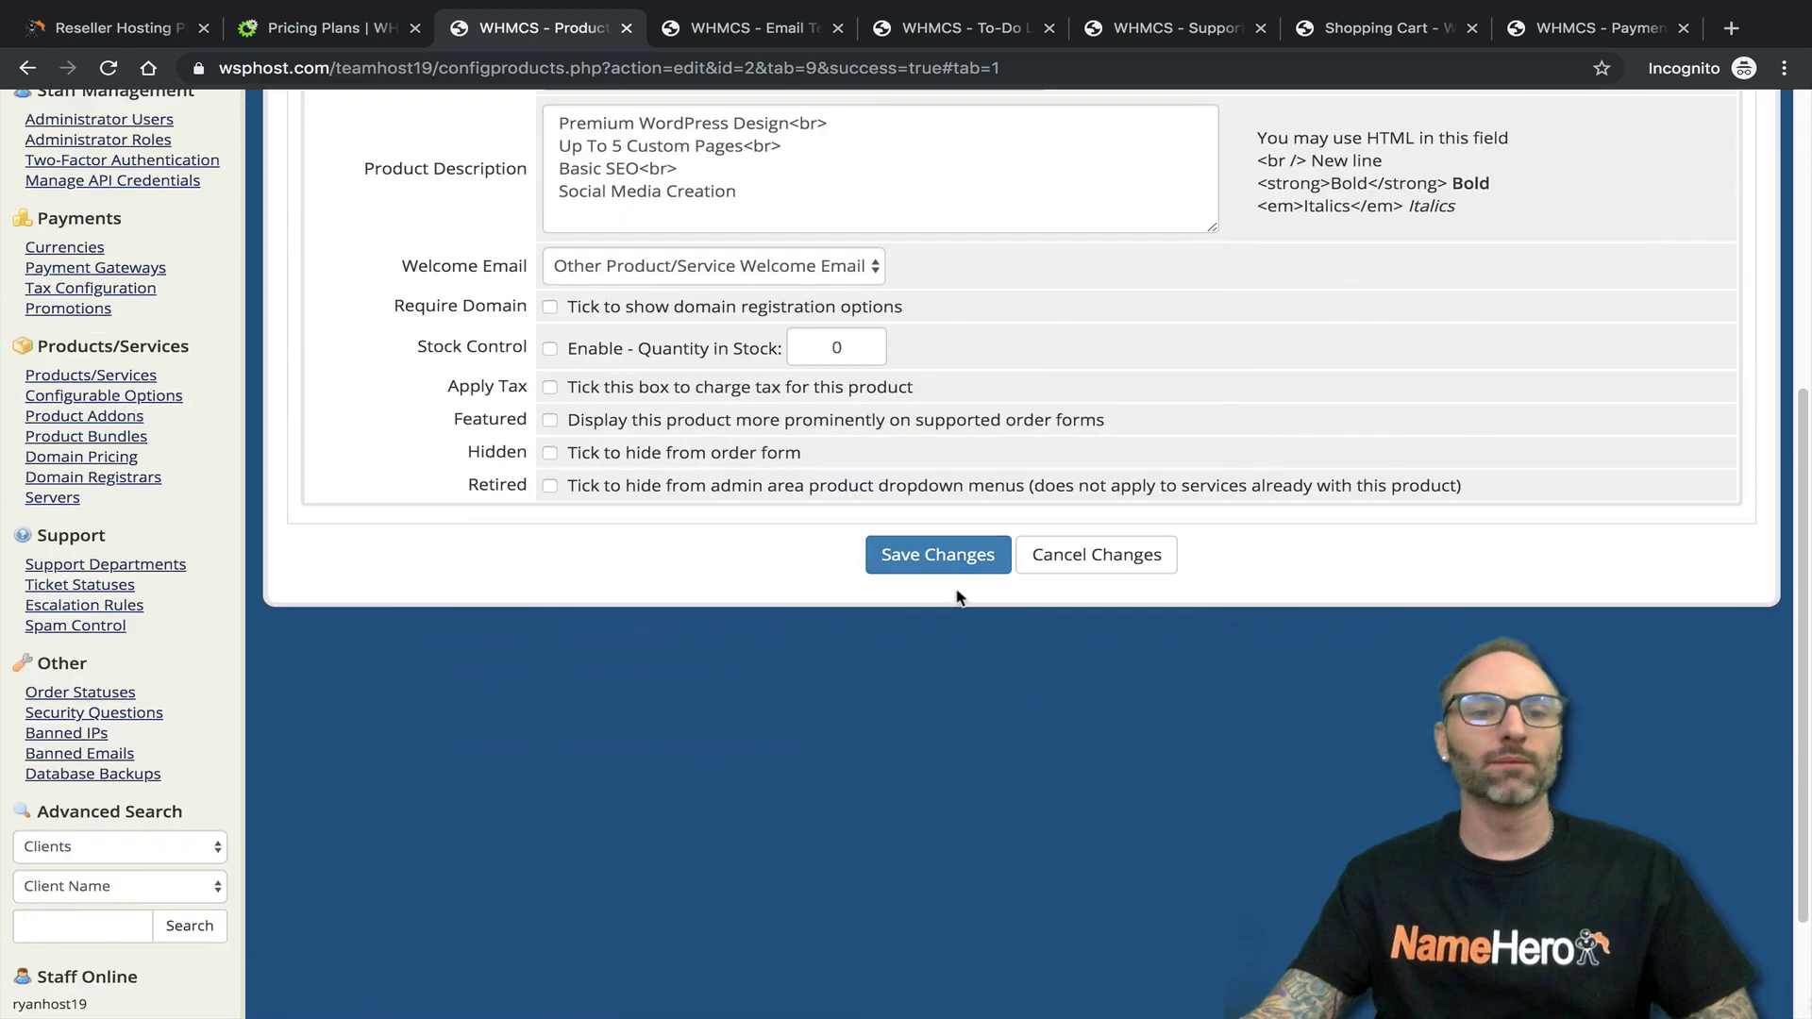
pyautogui.scroll(5, 959, 595)
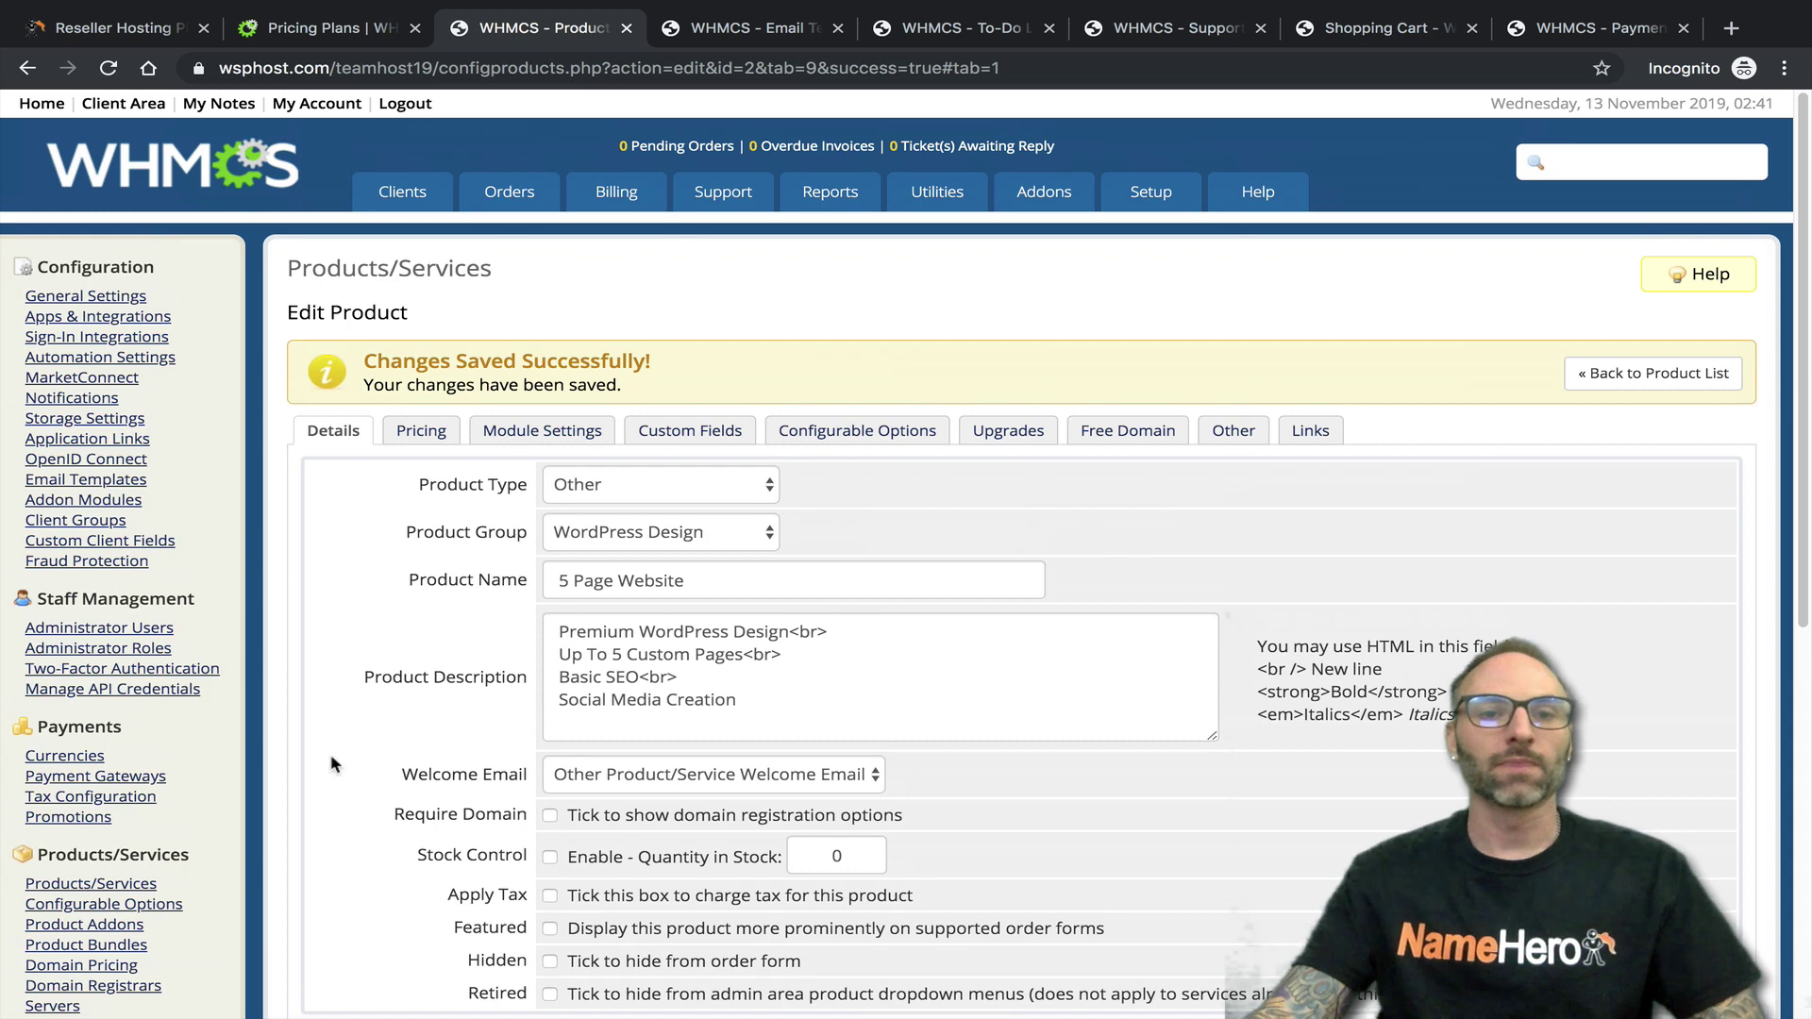
pyautogui.scroll(-1, 673, 569)
pyautogui.scroll(1, 673, 569)
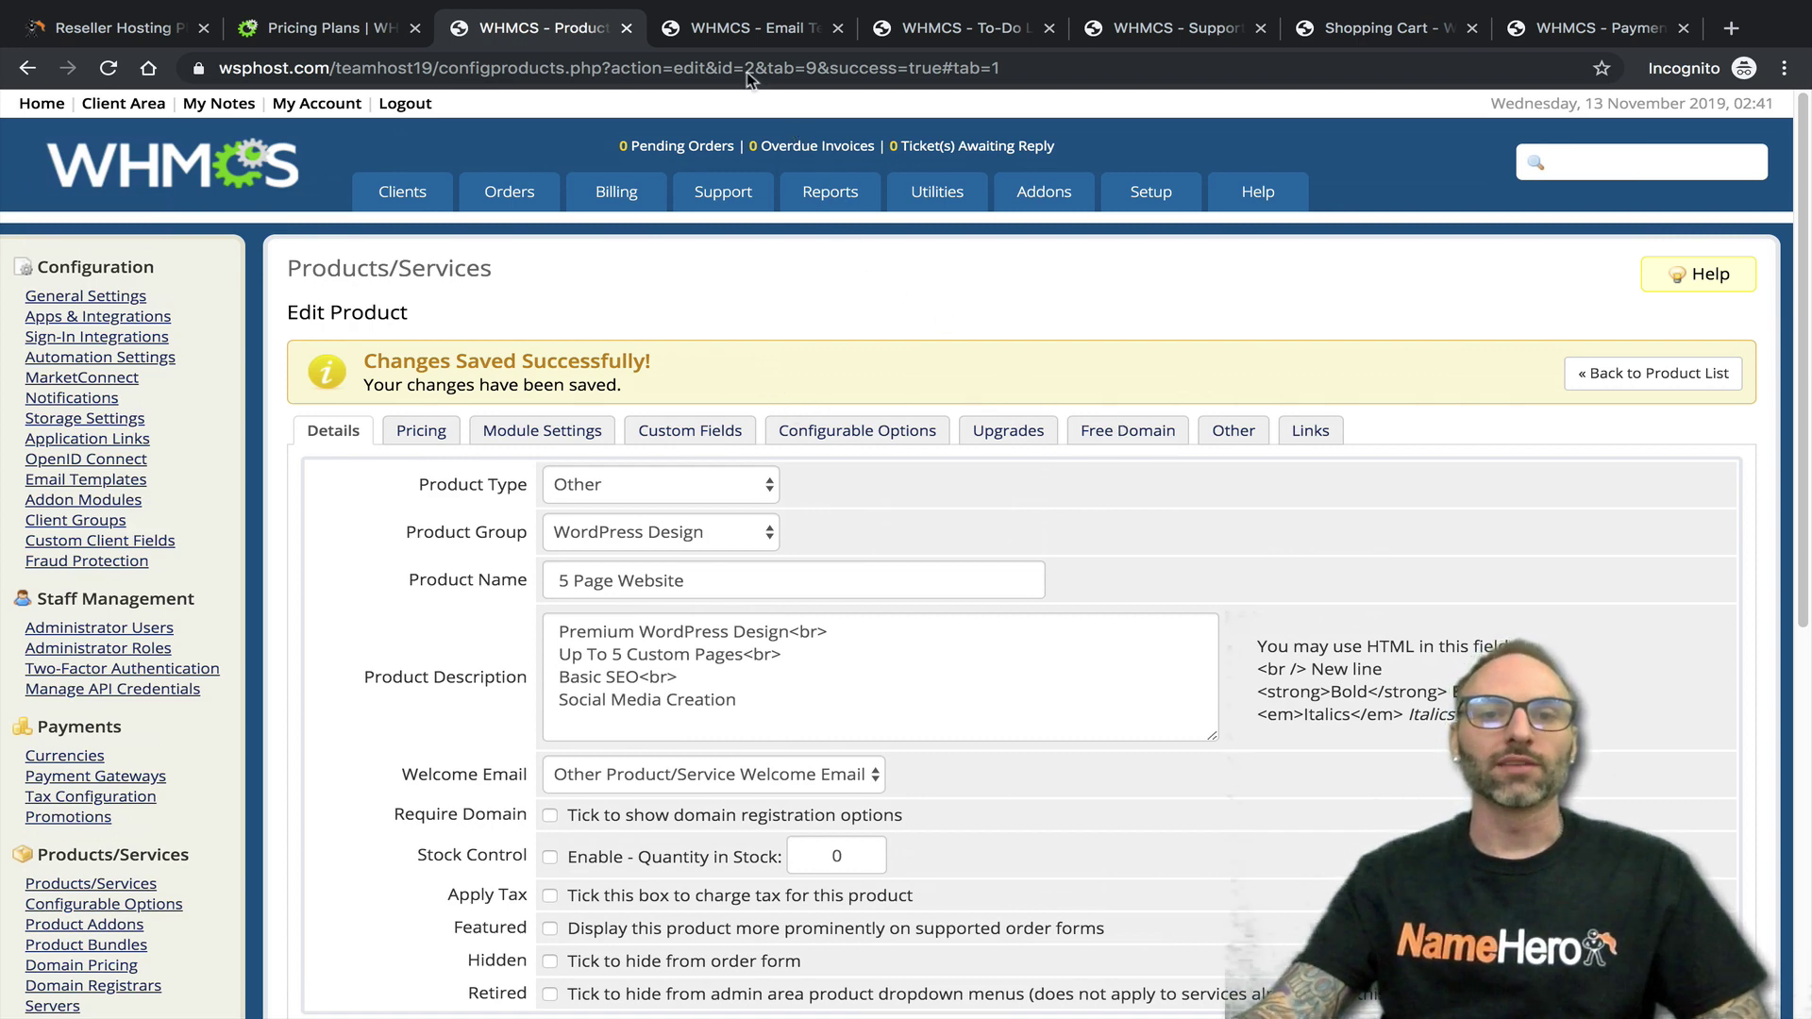
# Return to the WSP Host storefront and view the WordPress Design store category with the 5 Page Website offer
pyautogui.click(726, 31)
pyautogui.click(944, 36)
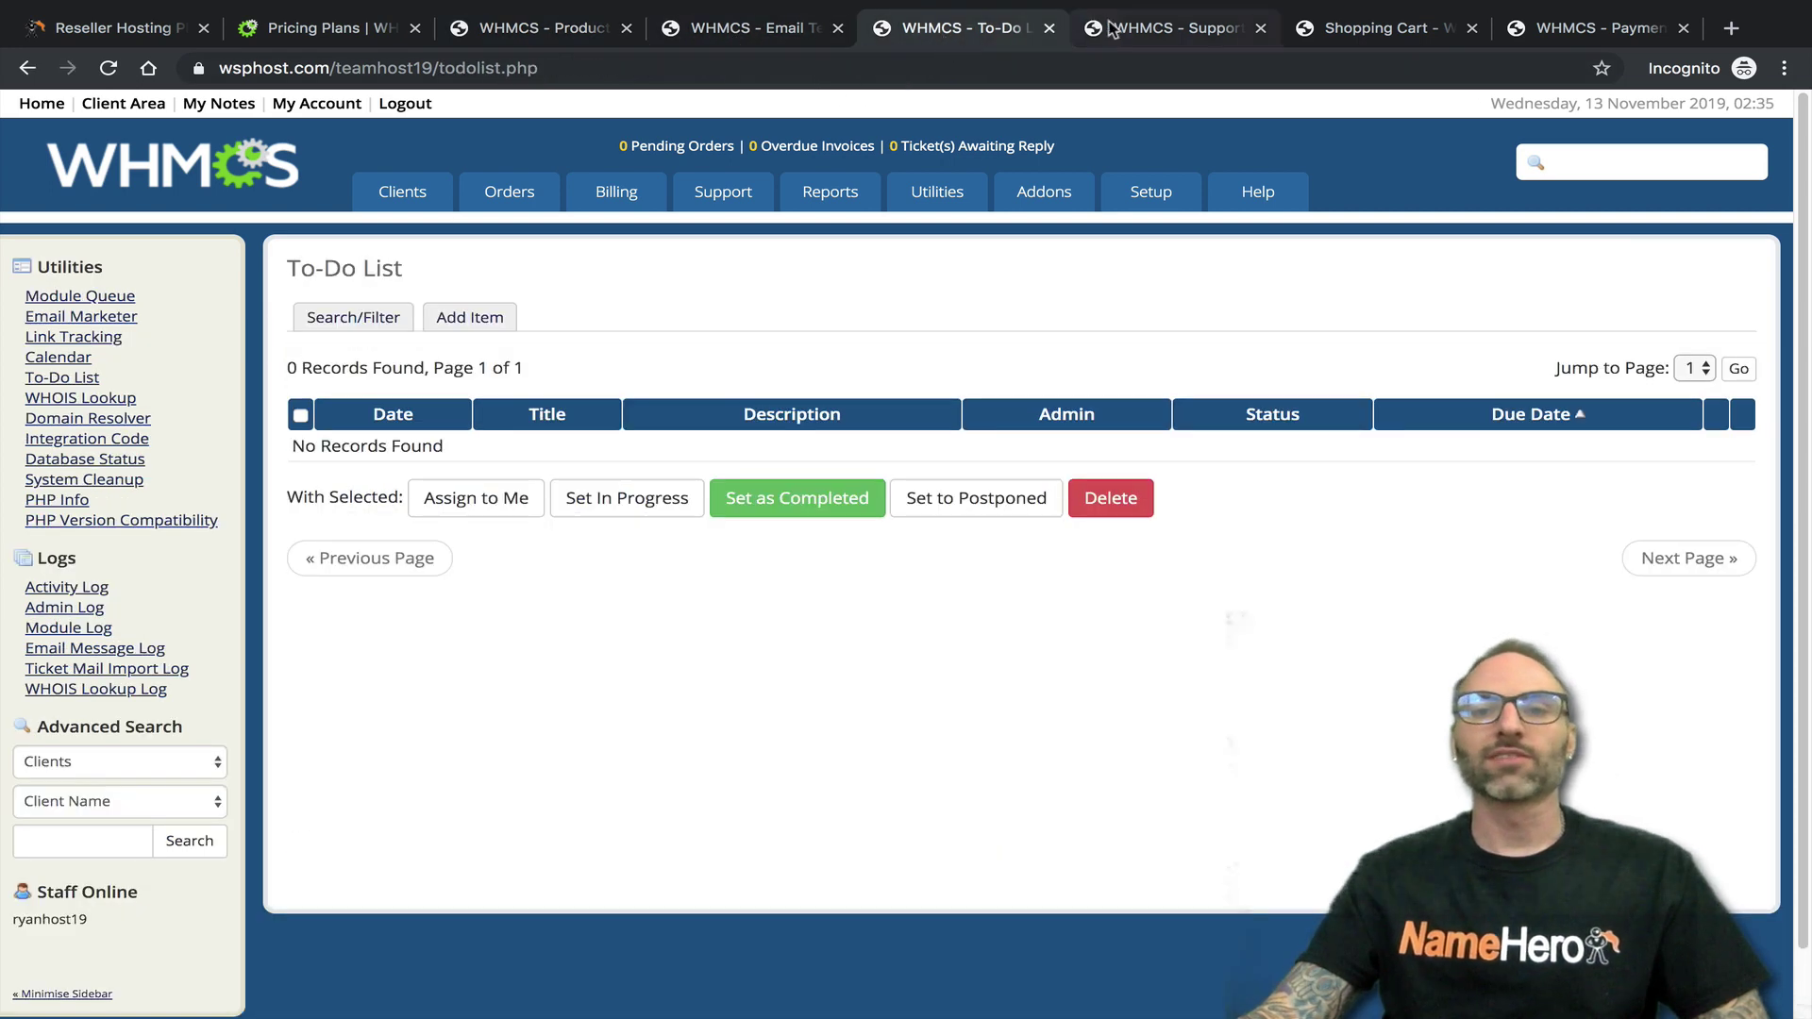
pyautogui.click(1175, 30)
pyautogui.click(1300, 35)
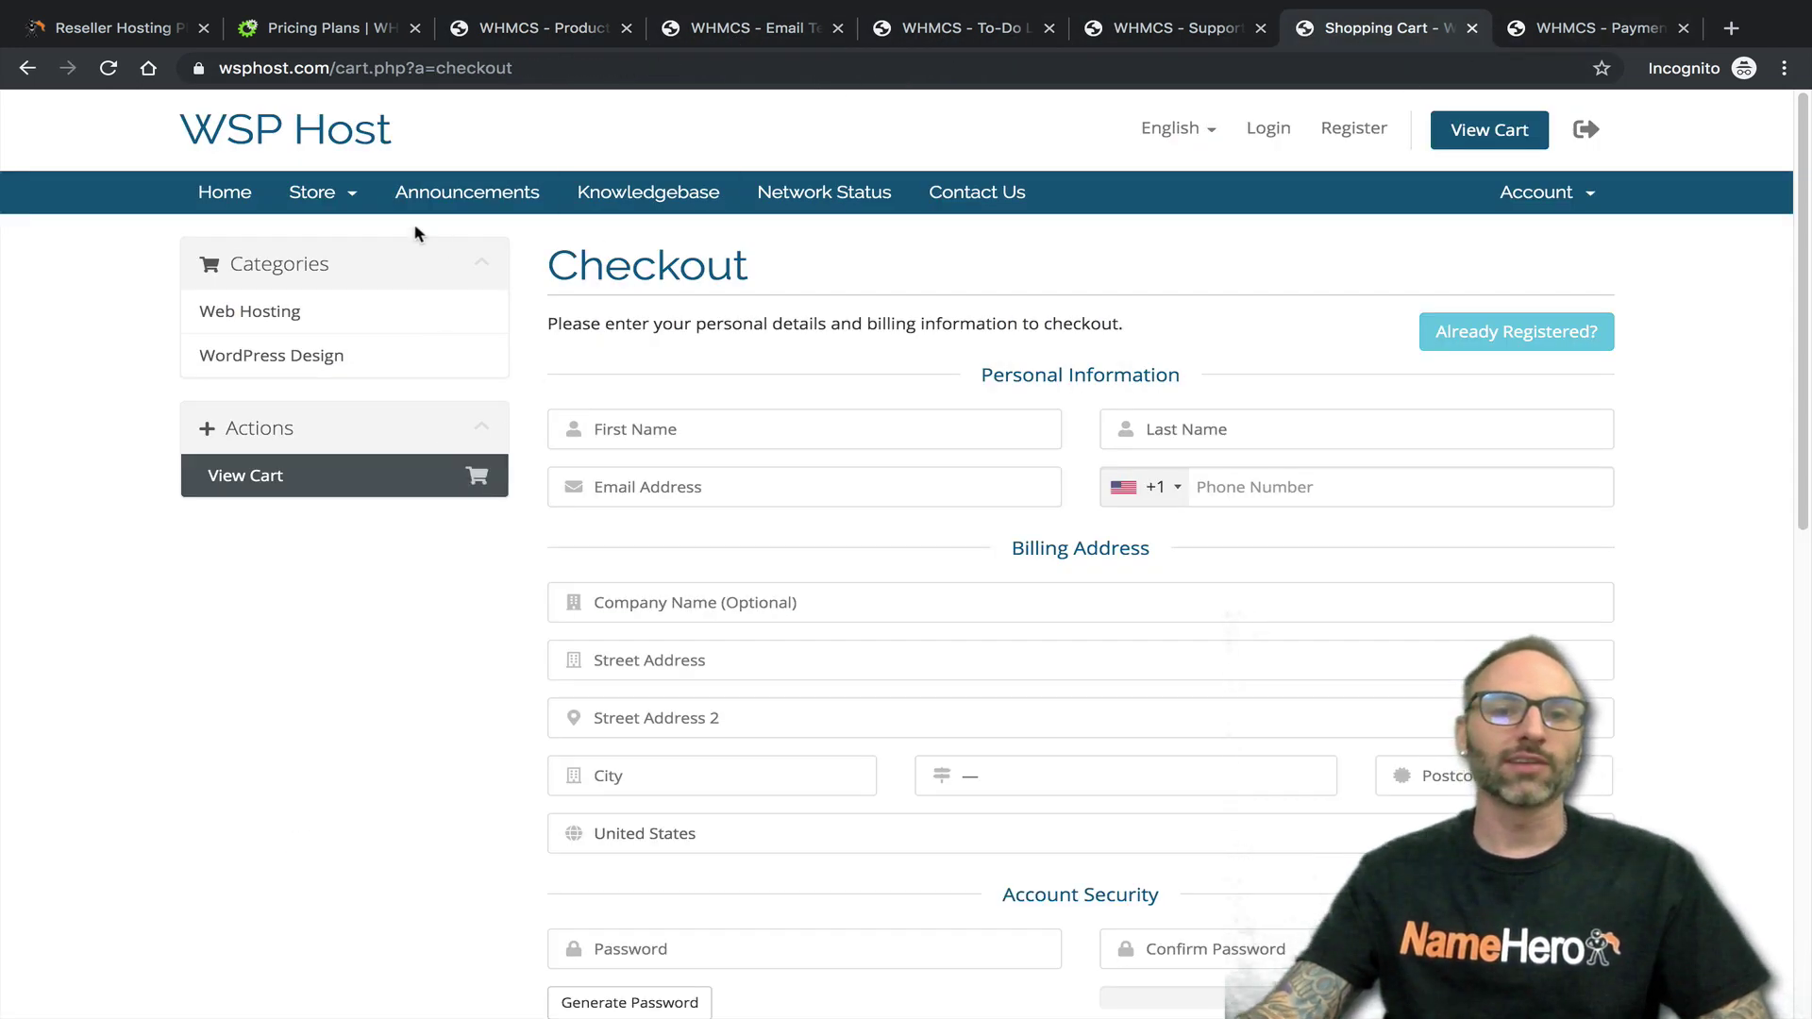
pyautogui.click(345, 194)
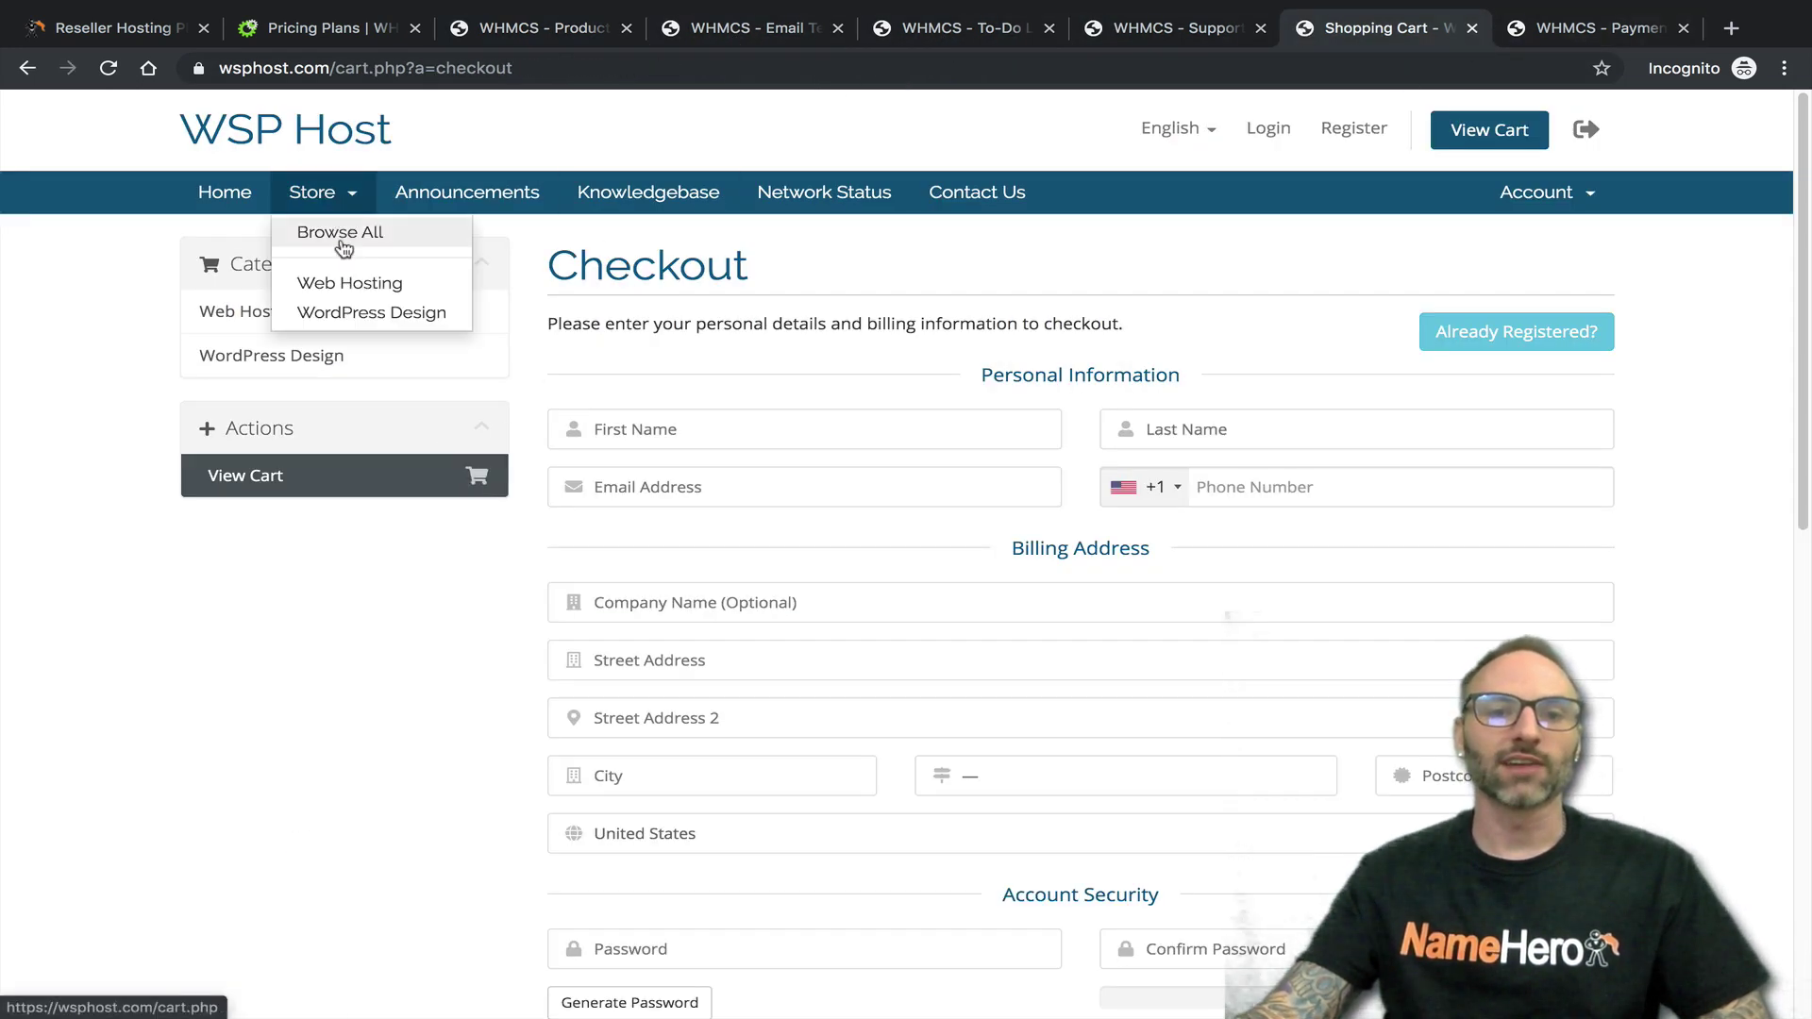
pyautogui.click(349, 316)
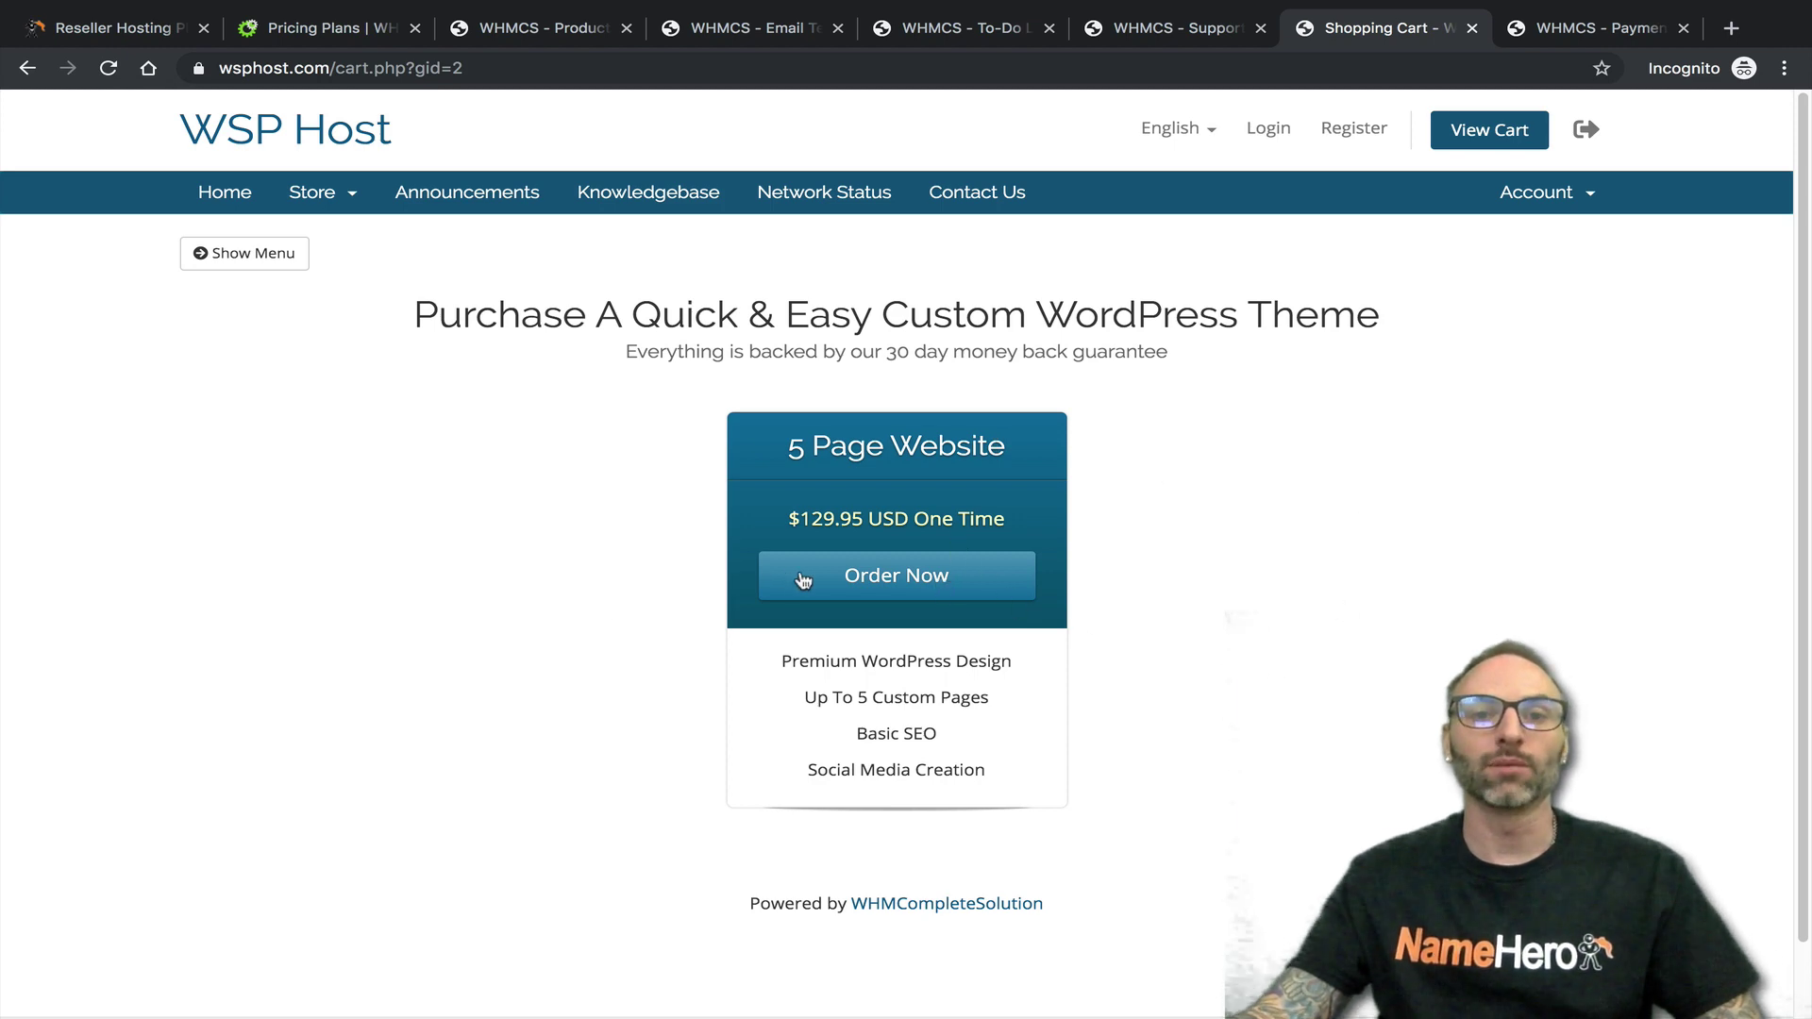
pyautogui.click(476, 42)
pyautogui.moveTo(969, 257)
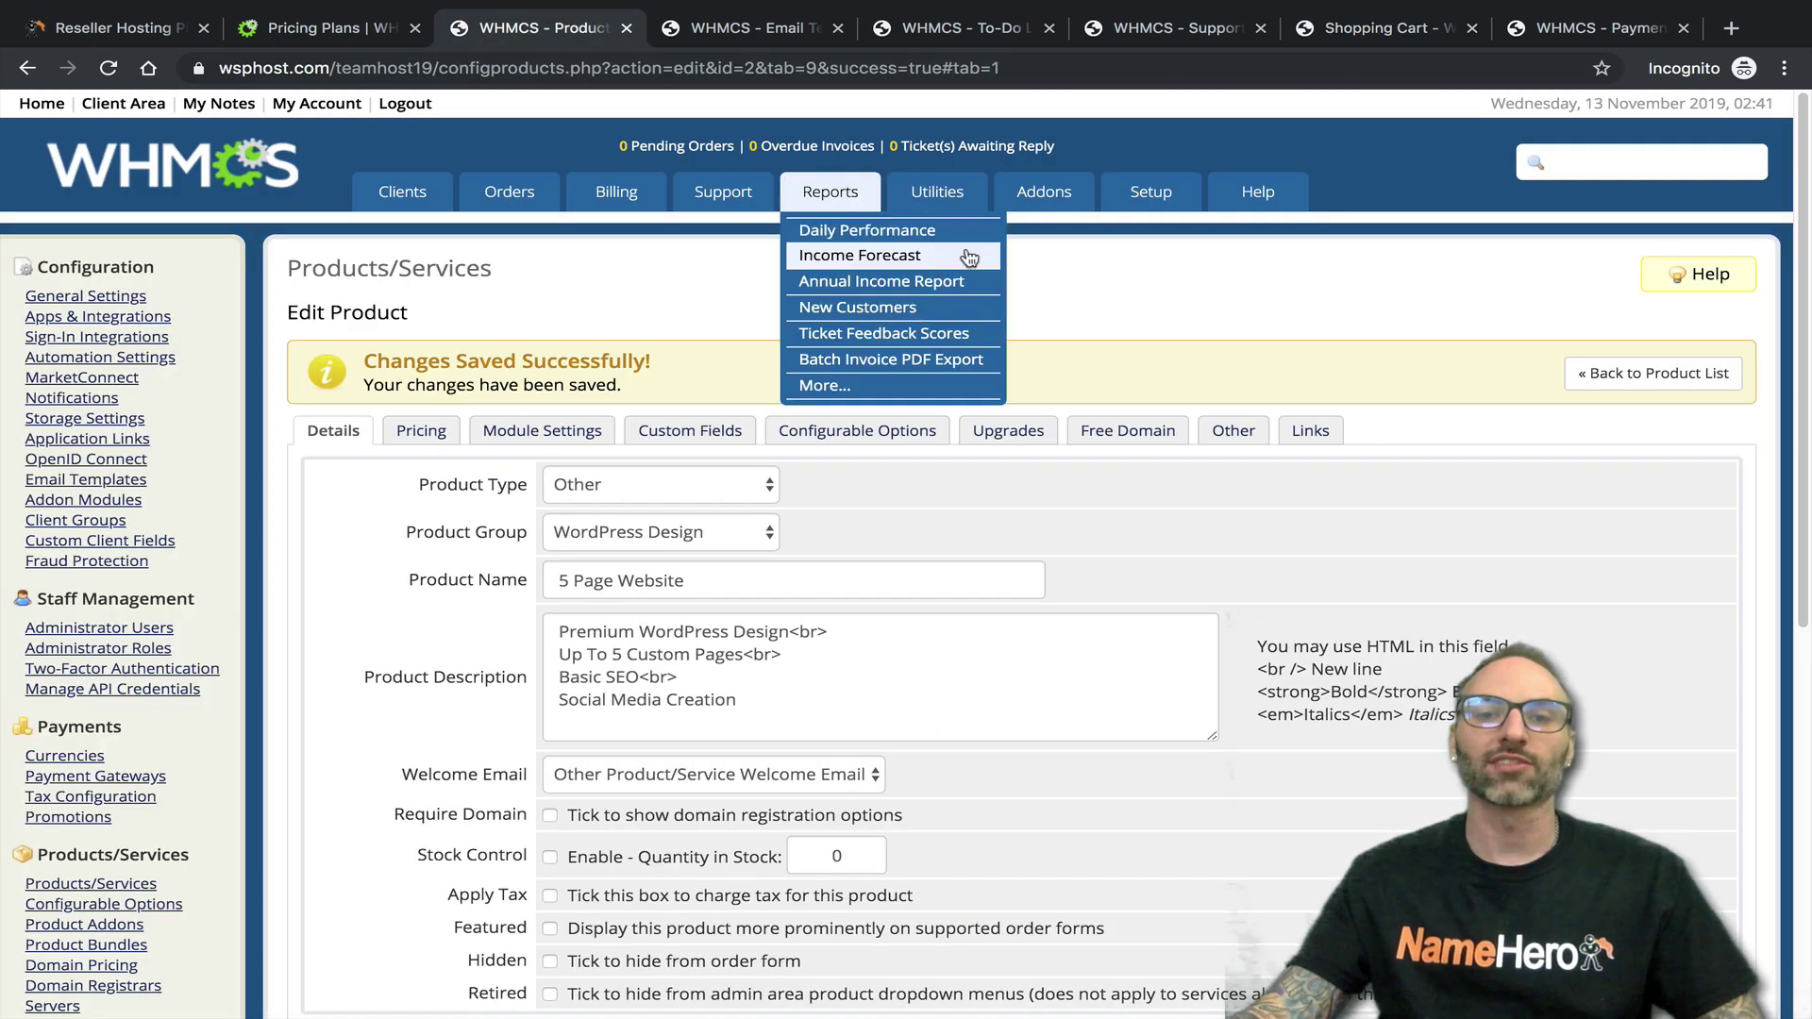
pyautogui.click(887, 33)
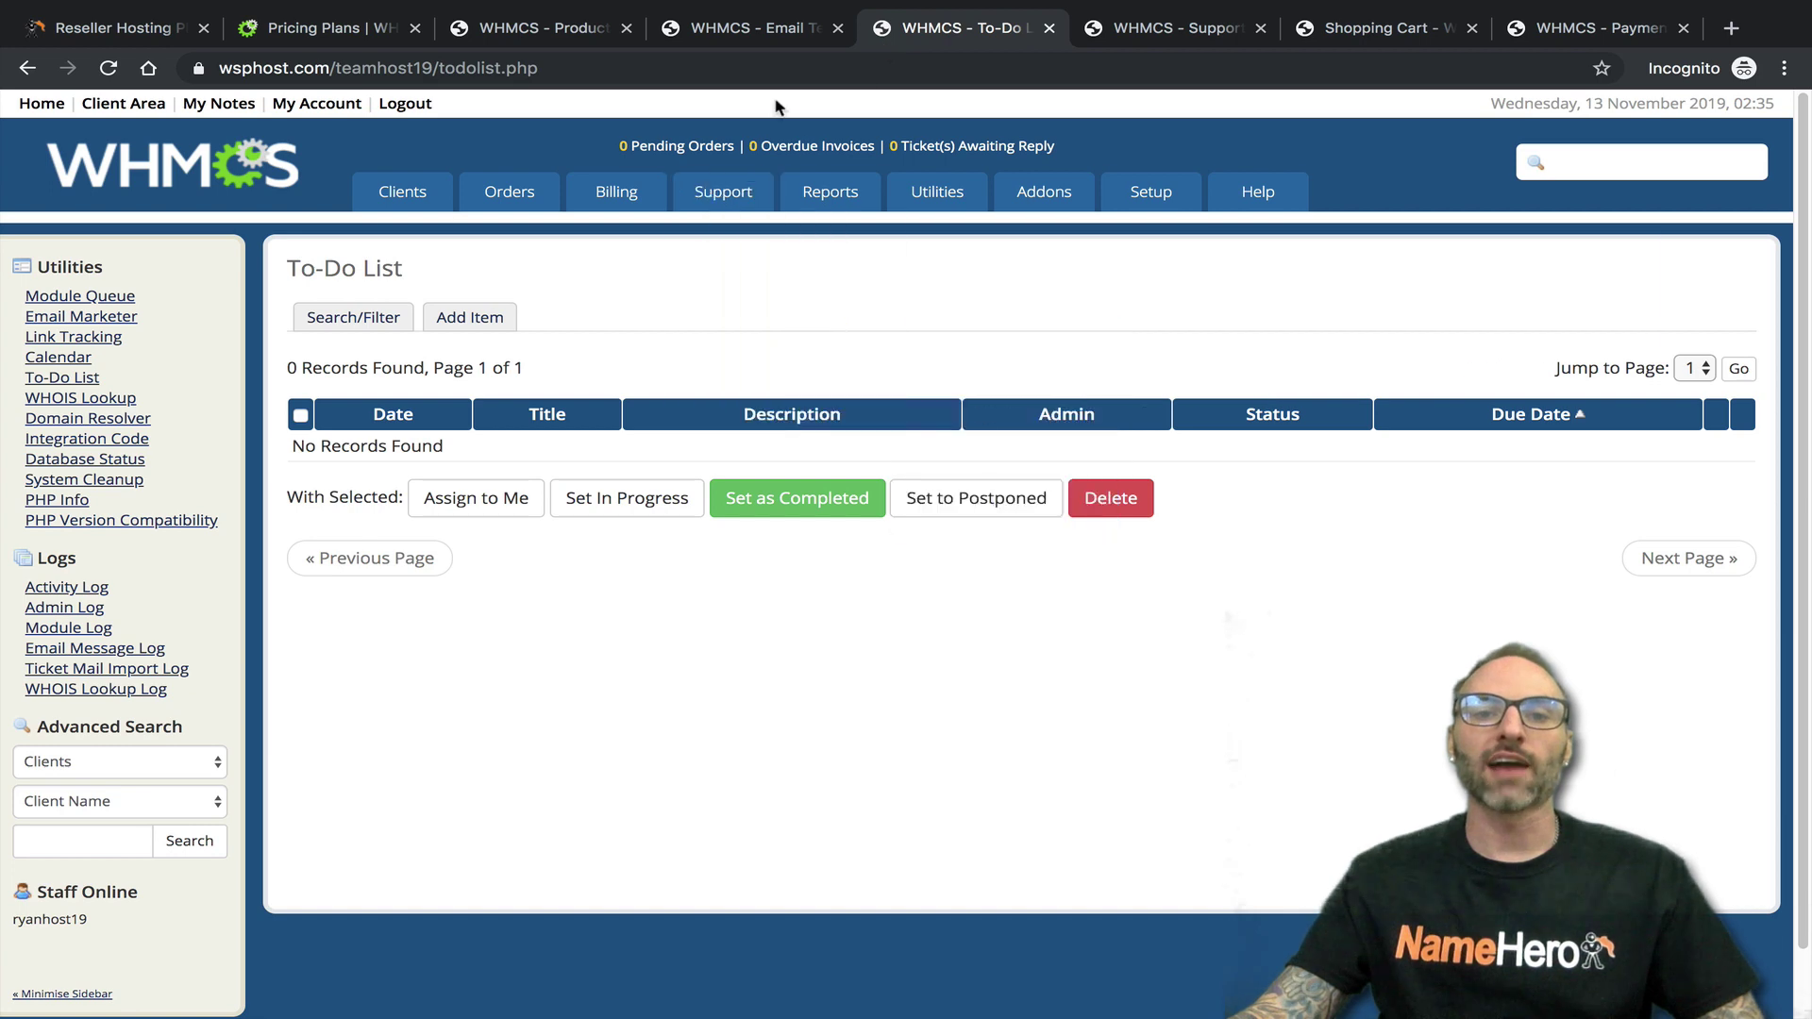
# Open the existing client's quotes from the admin client list and start a new quote for that client
pyautogui.click(538, 39)
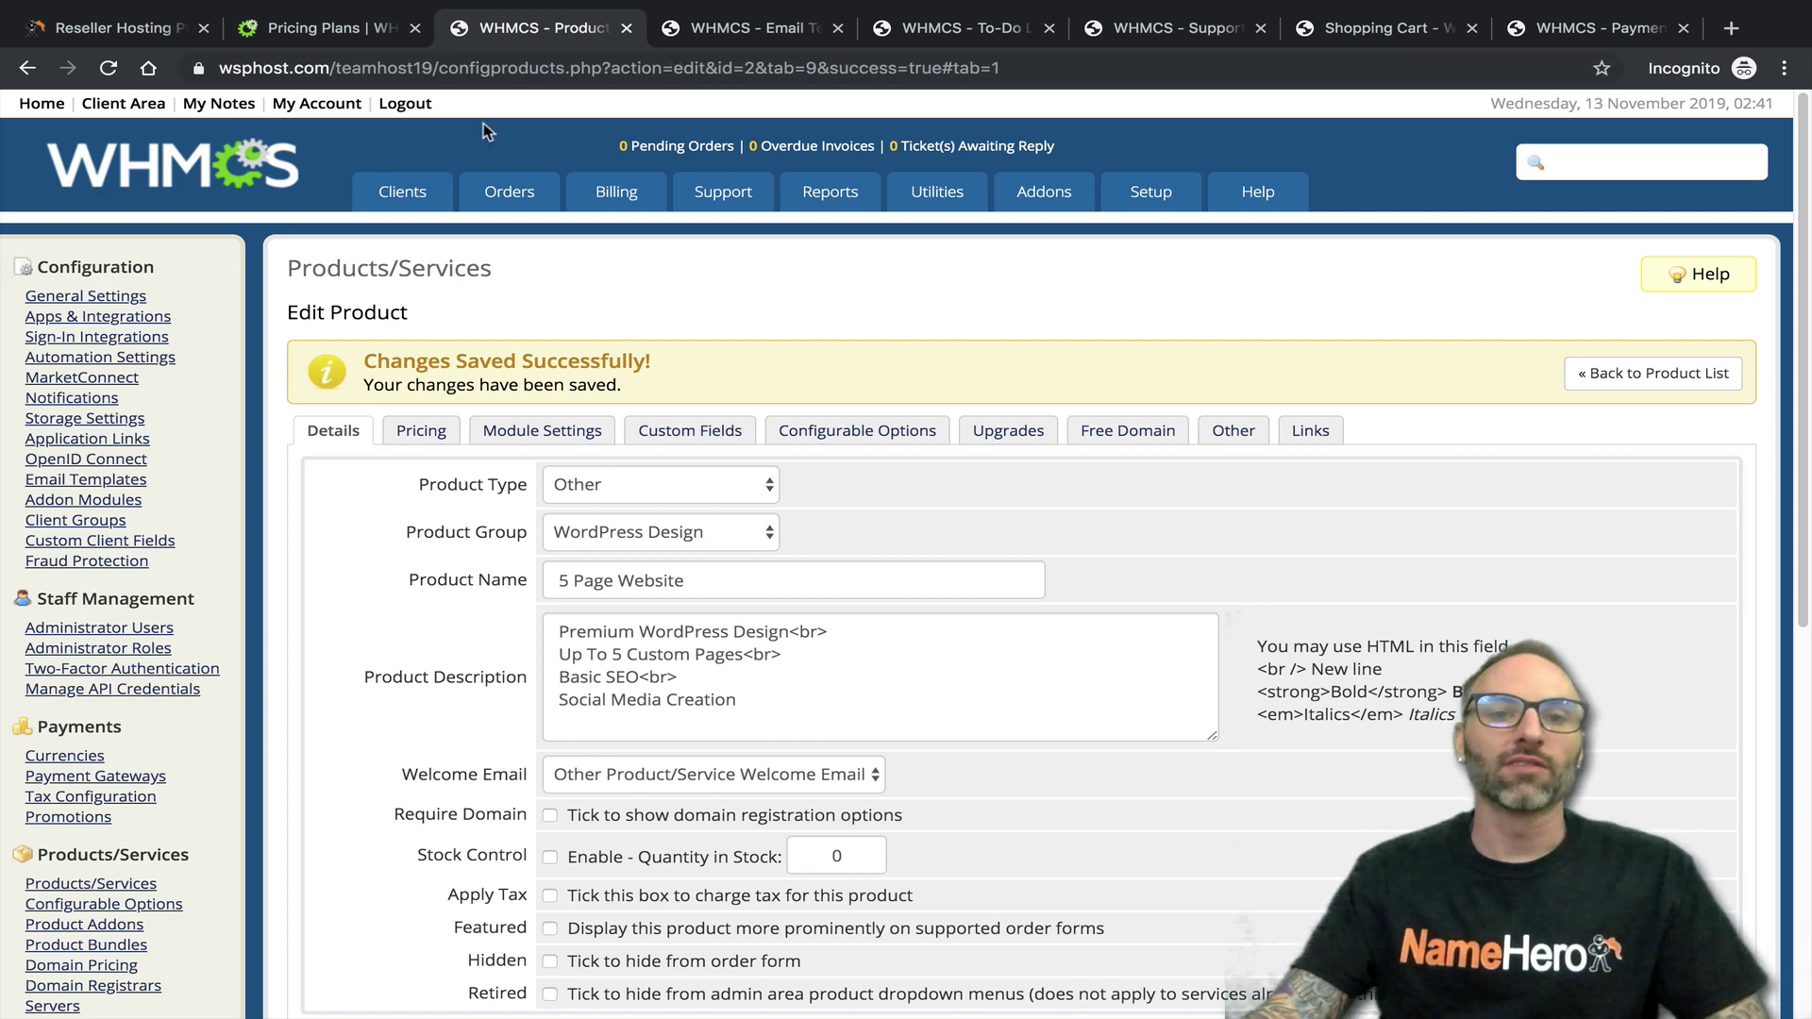
pyautogui.moveTo(510, 193)
pyautogui.moveTo(396, 193)
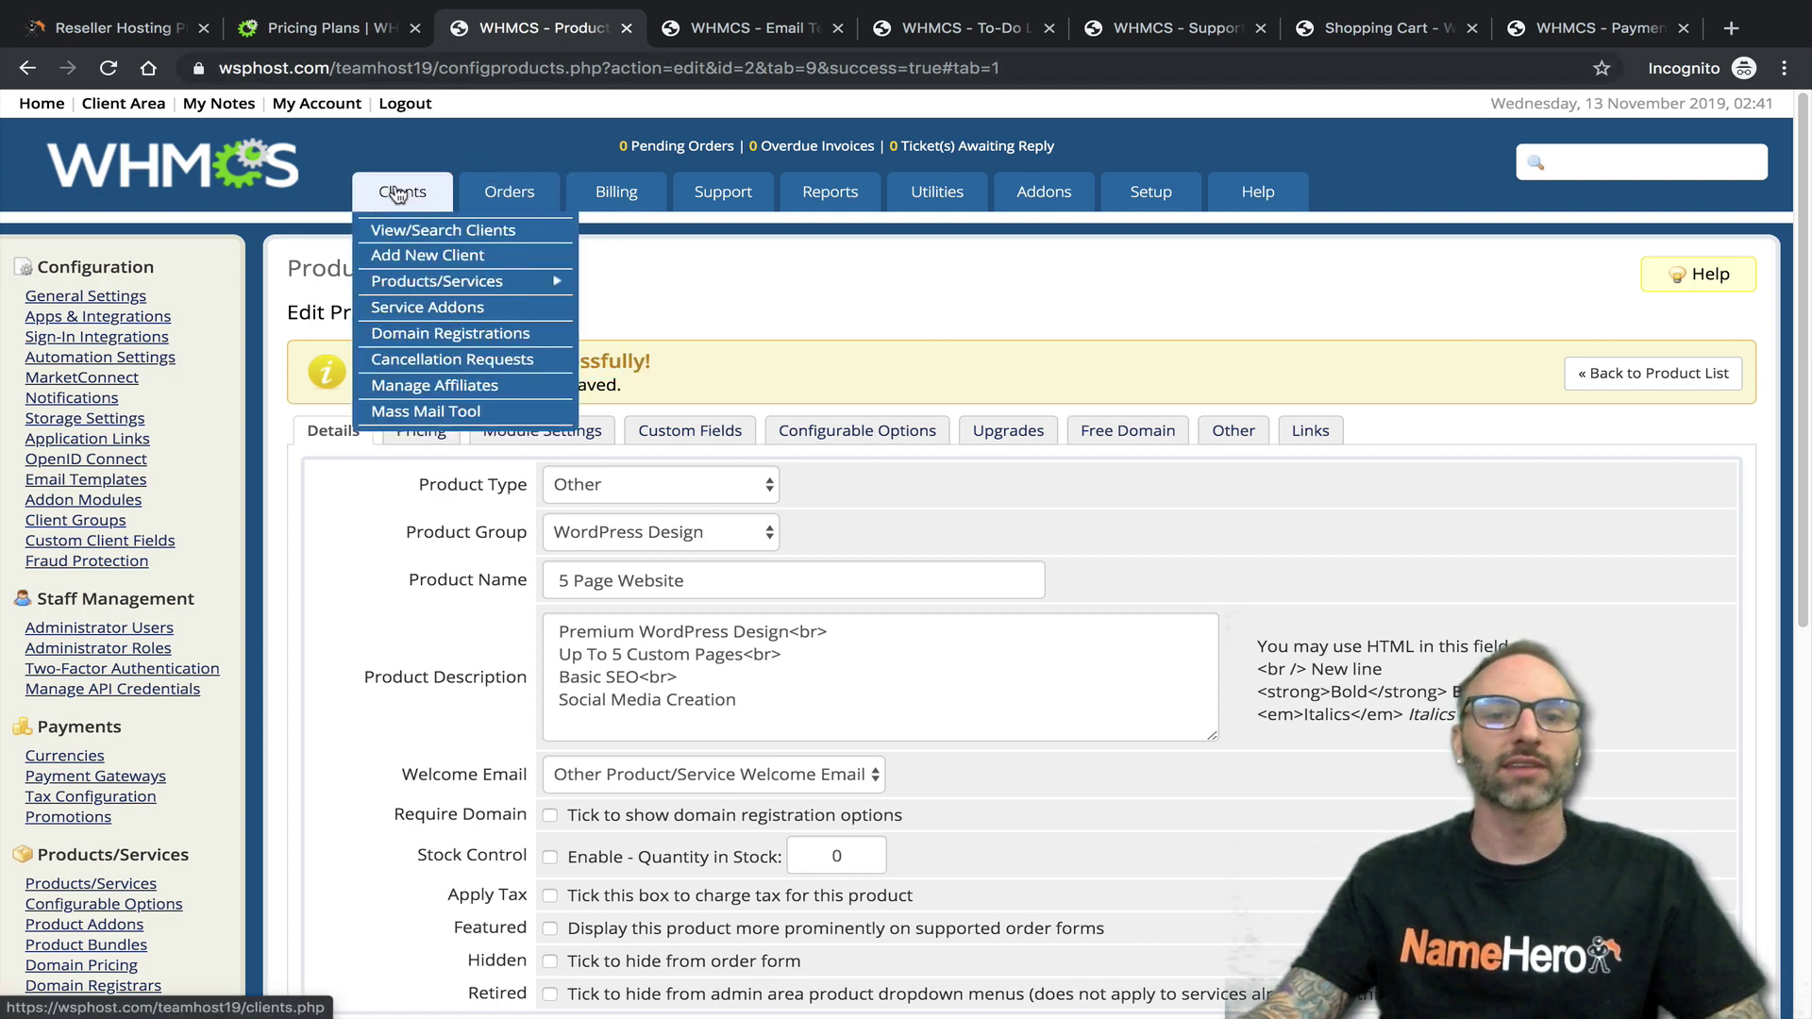
pyautogui.click(442, 231)
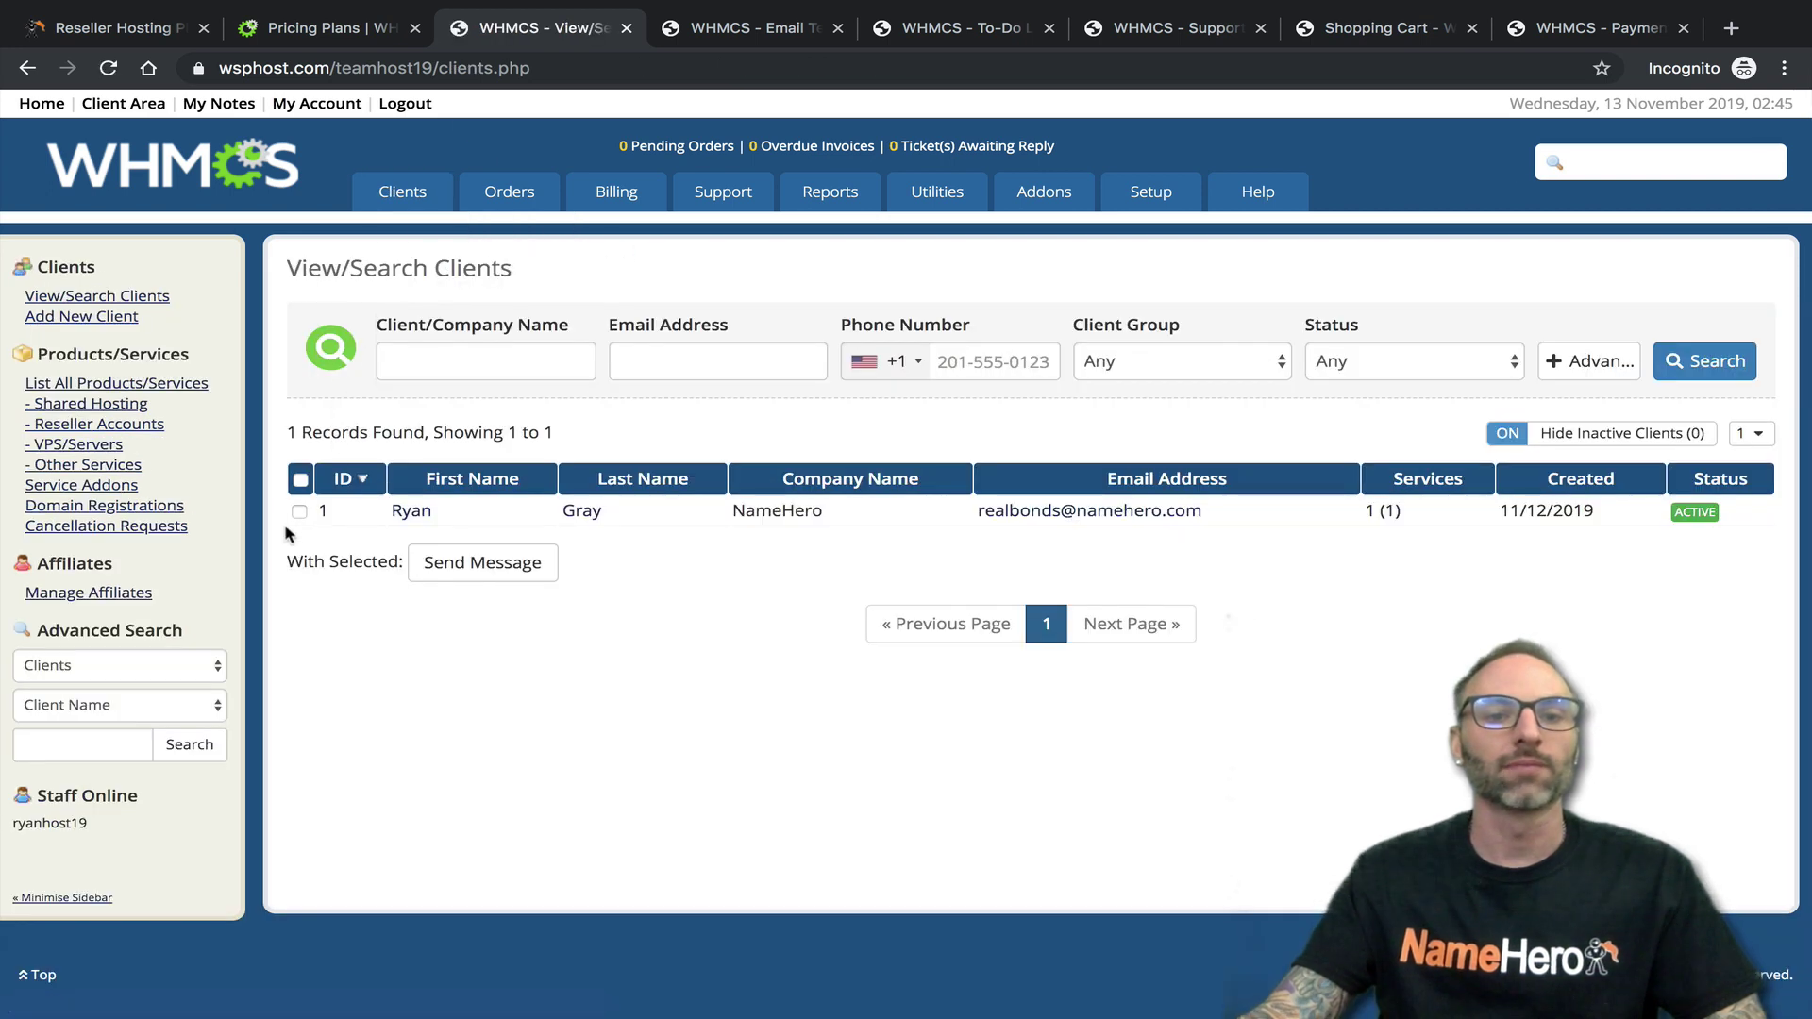
pyautogui.click(322, 512)
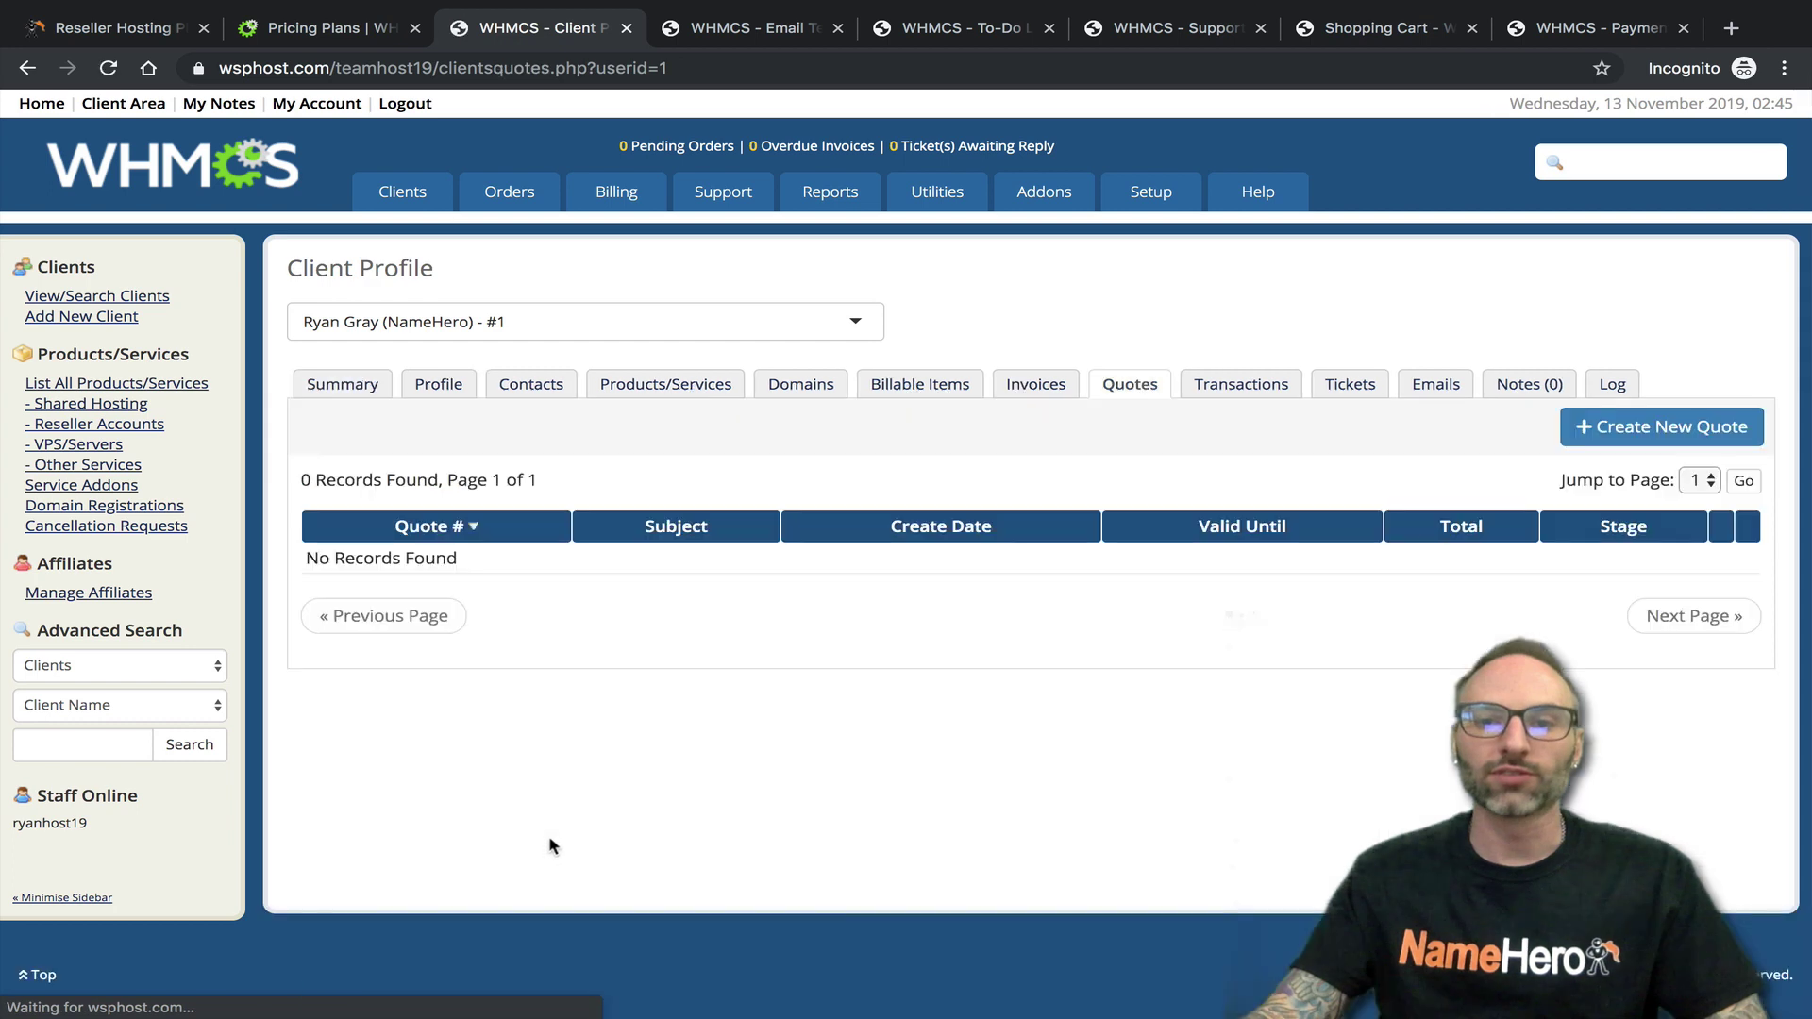
pyautogui.click(1616, 429)
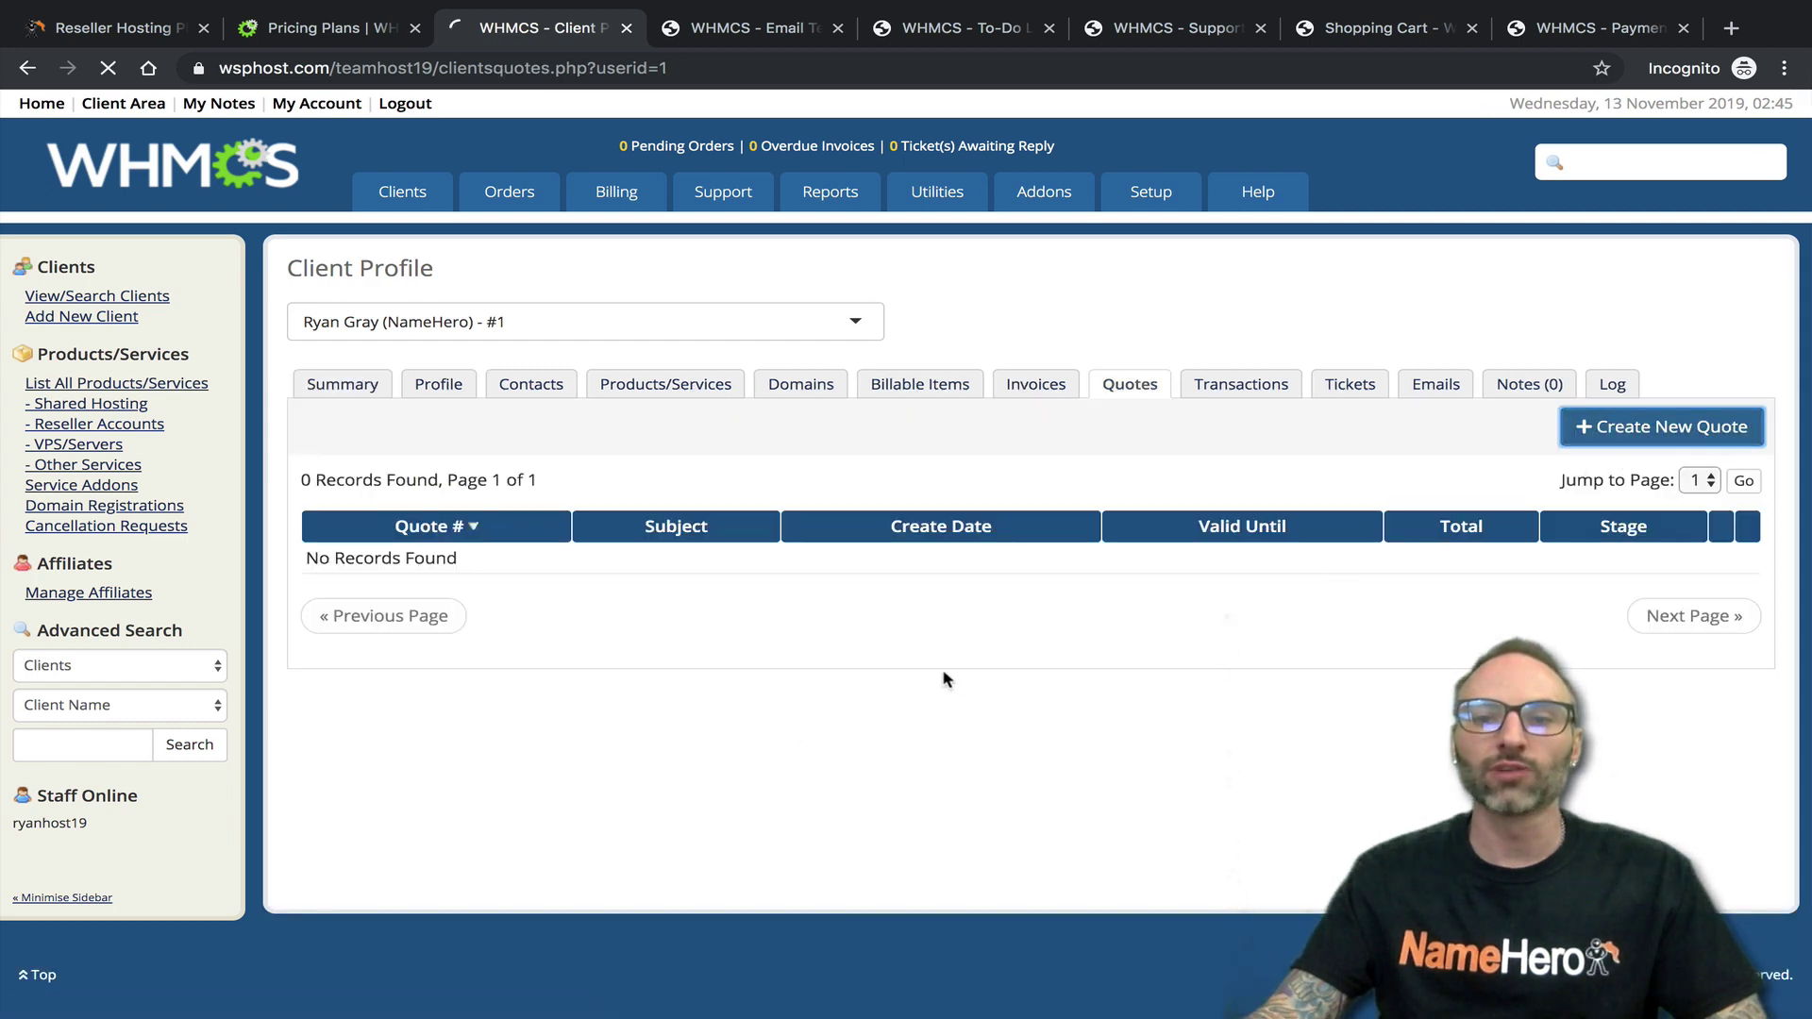
# Examine the new quote form's general information, client selection, line items, notes and output options
pyautogui.scroll(-1, 791, 634)
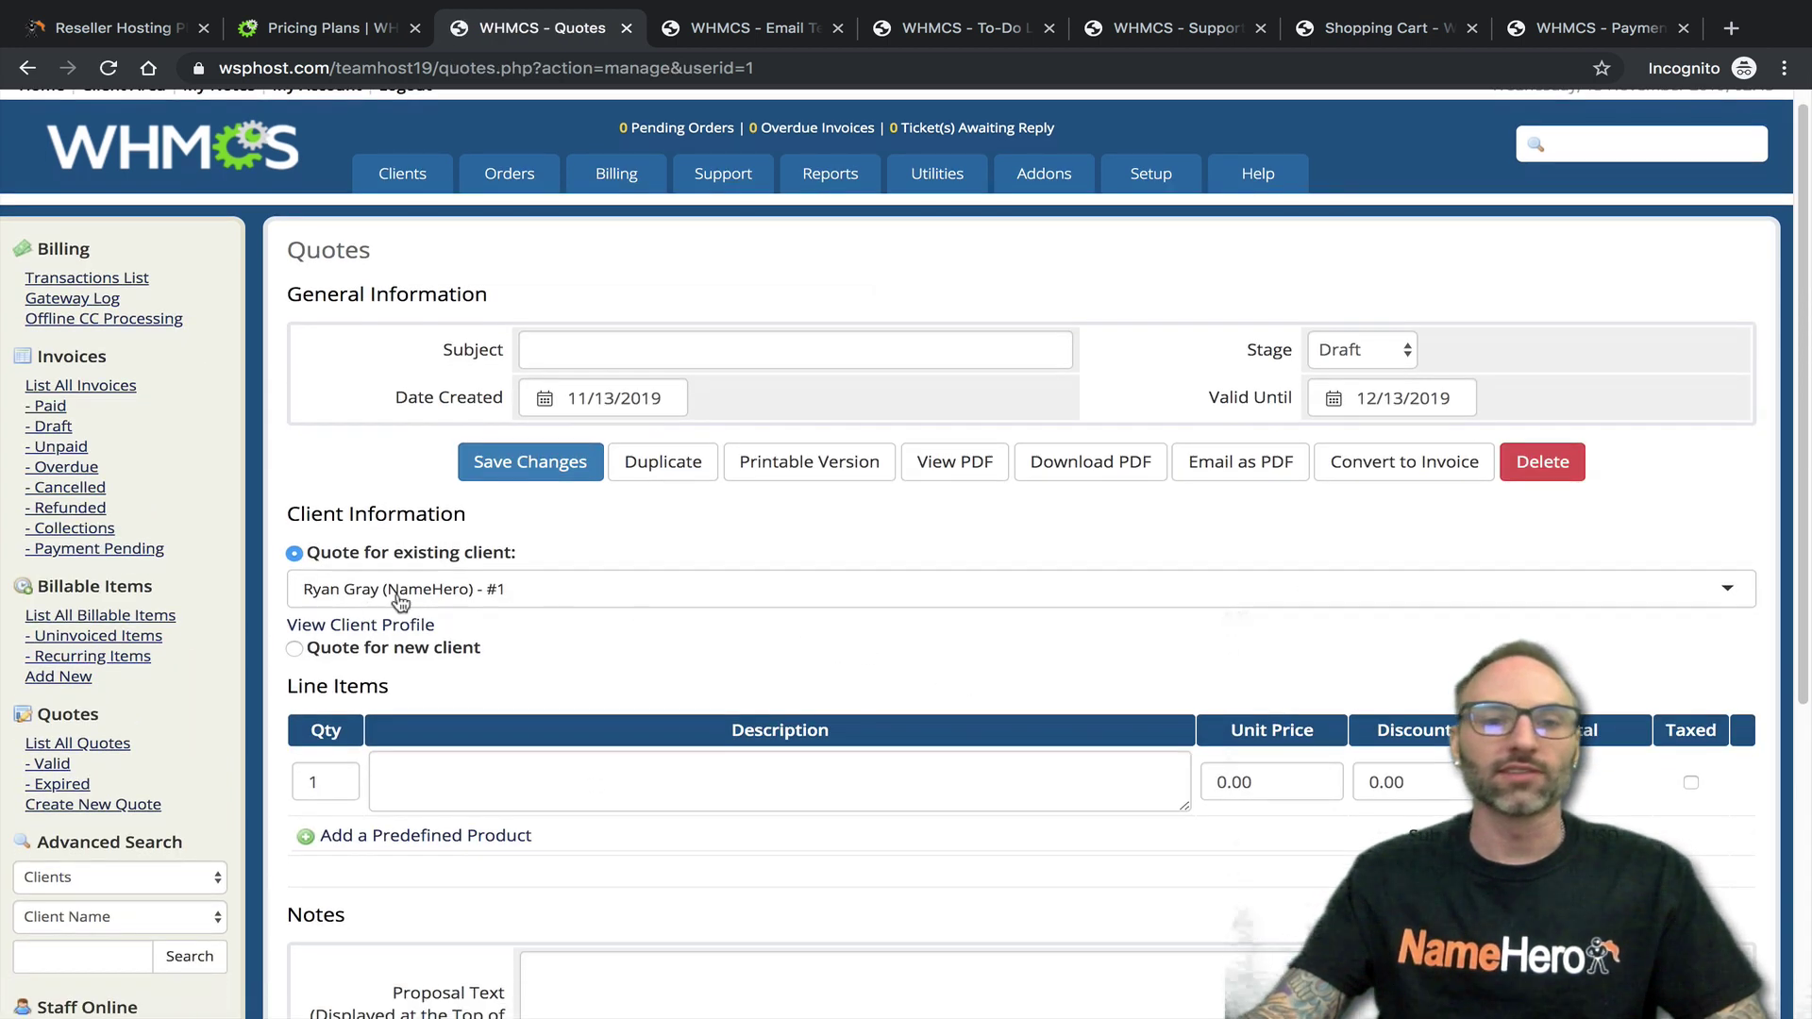
pyautogui.scroll(-2, 501, 578)
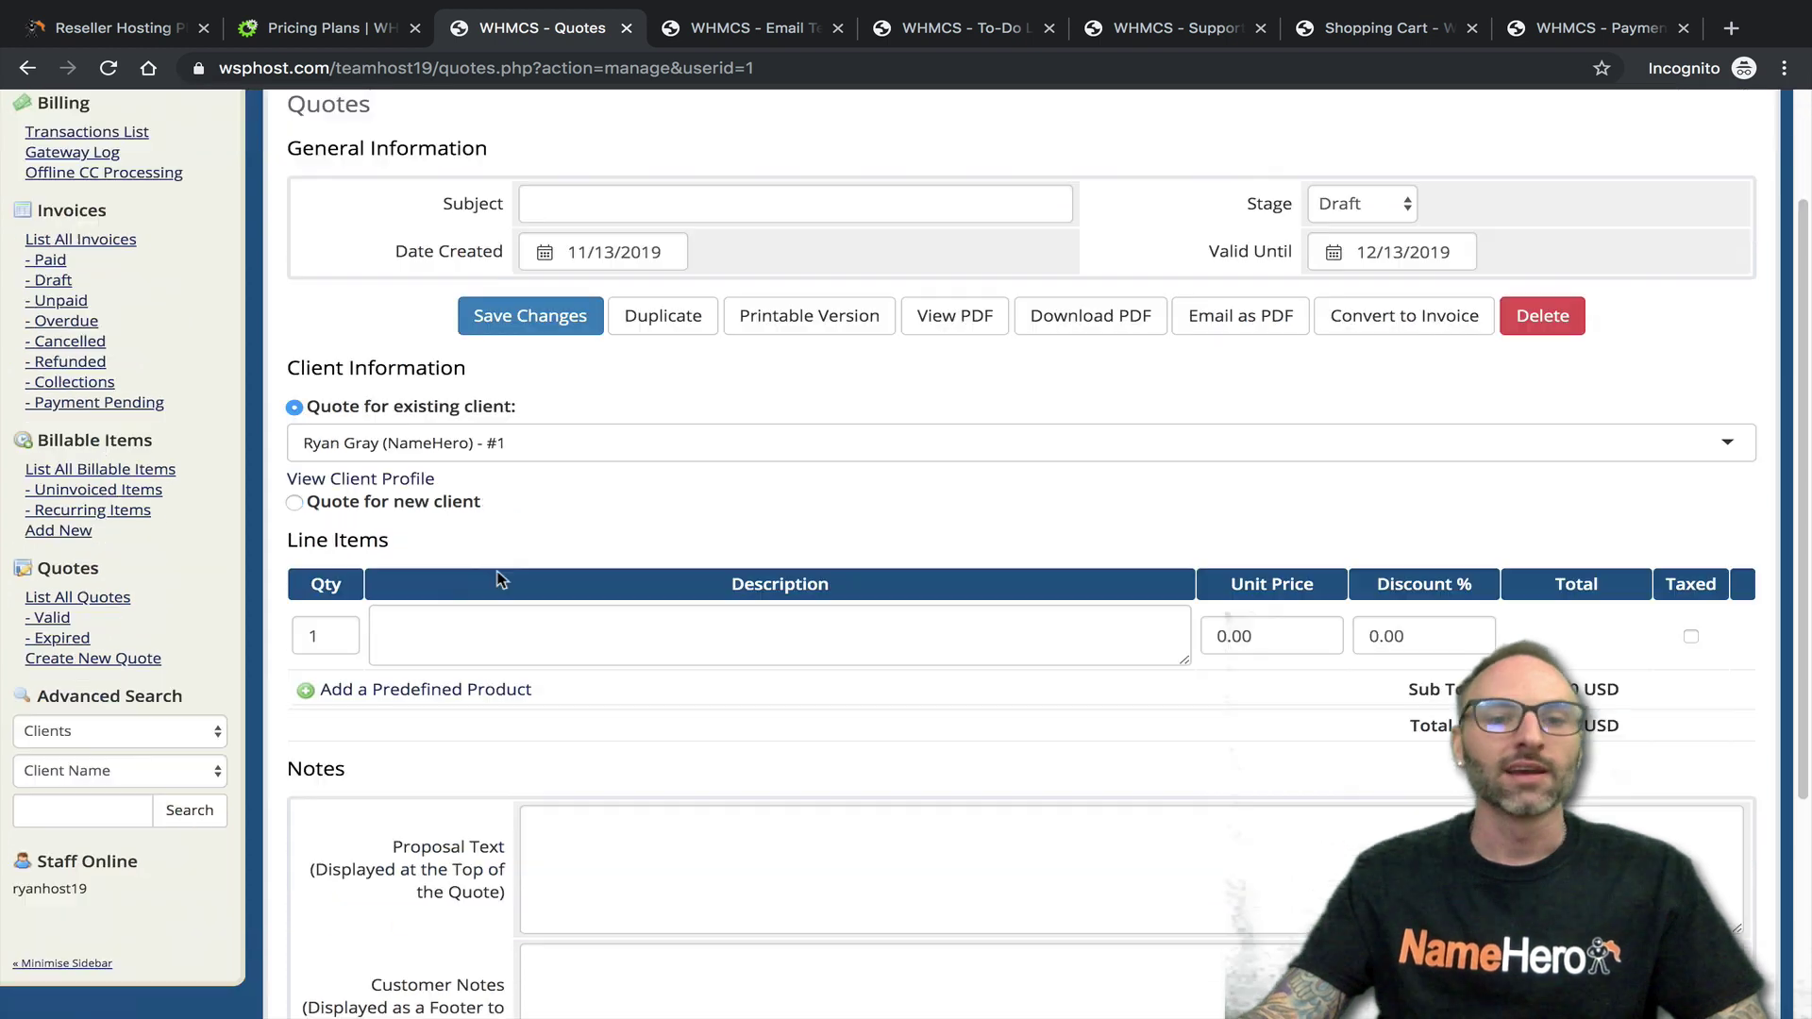
pyautogui.click(467, 637)
pyautogui.scroll(-3, 975, 640)
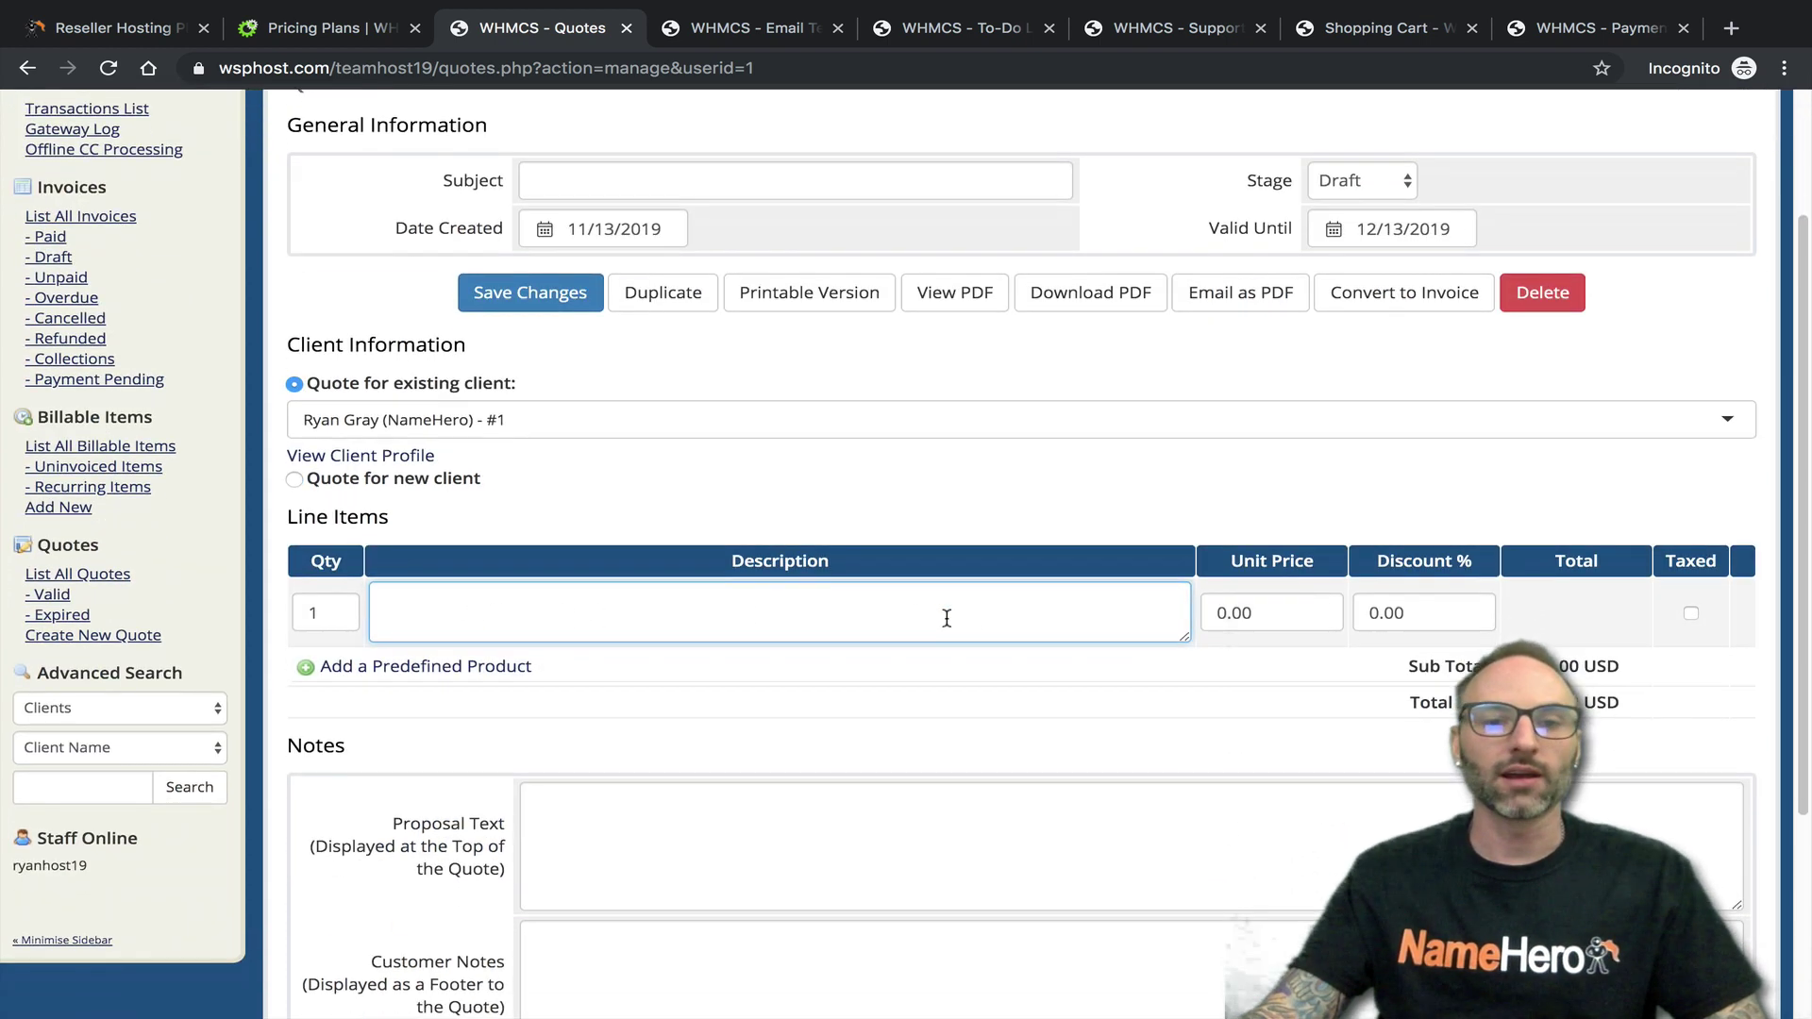
pyautogui.scroll(-1, 679, 592)
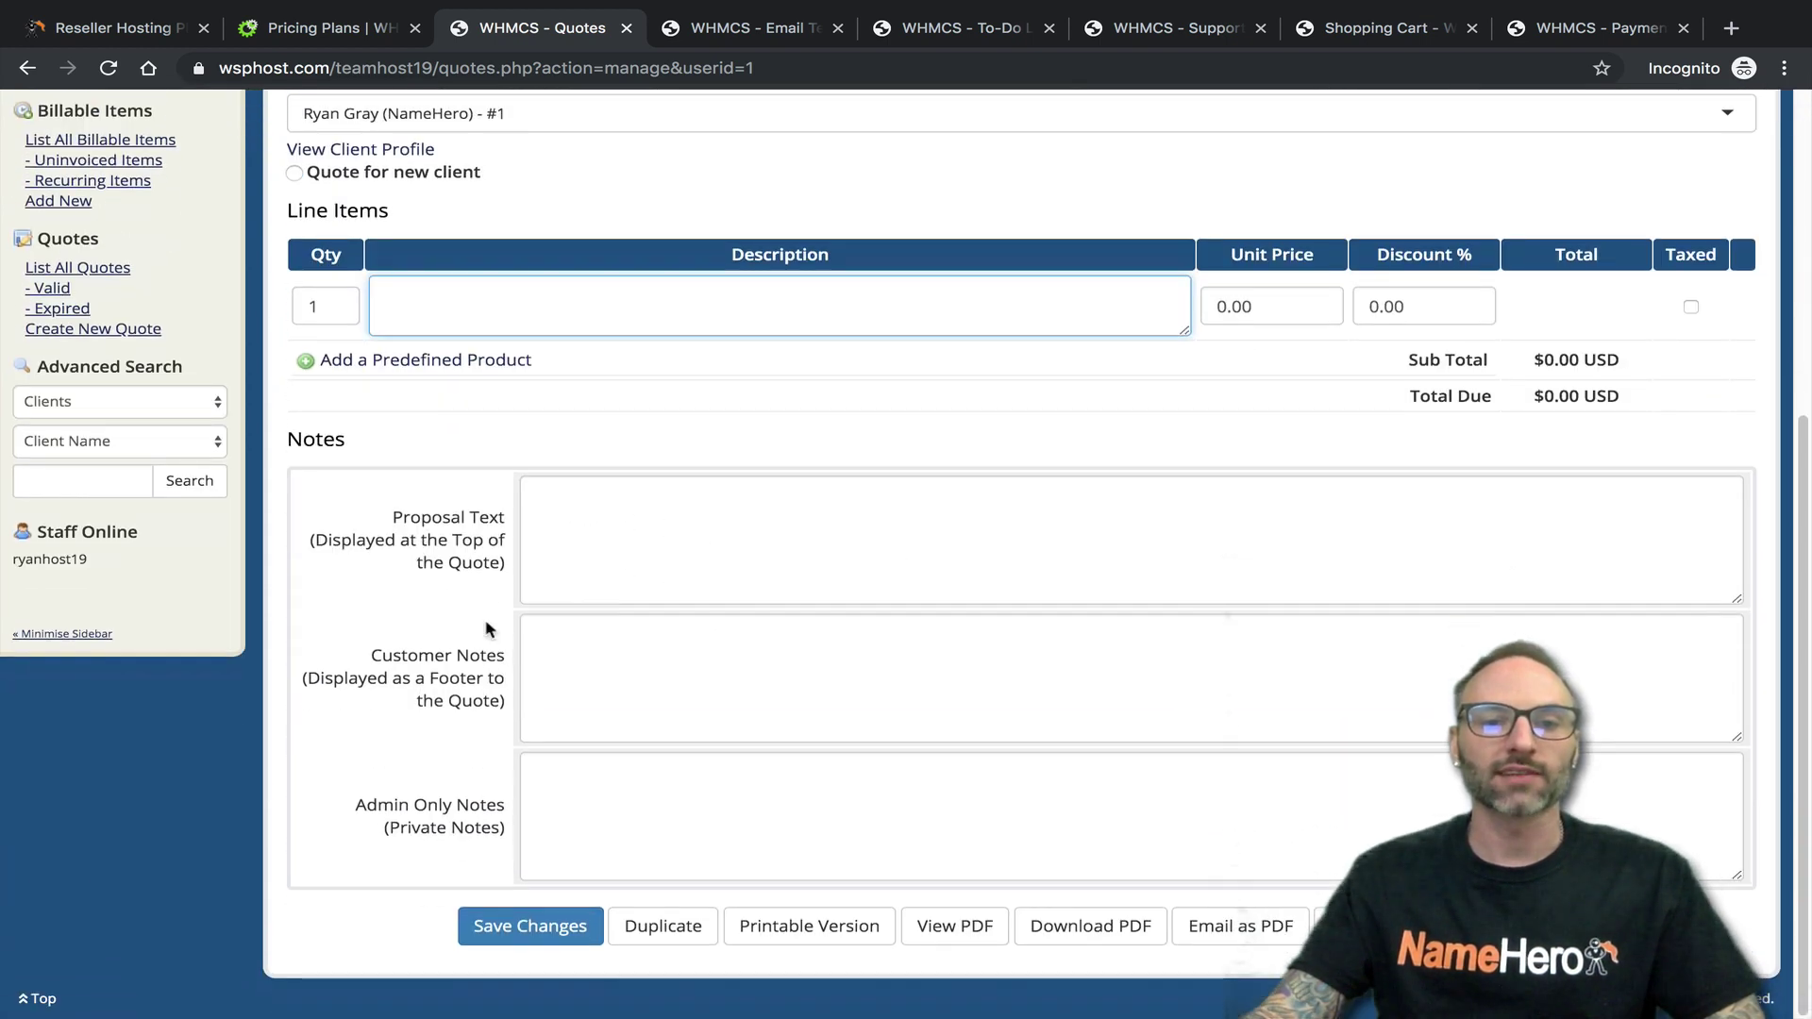
pyautogui.scroll(3, 830, 755)
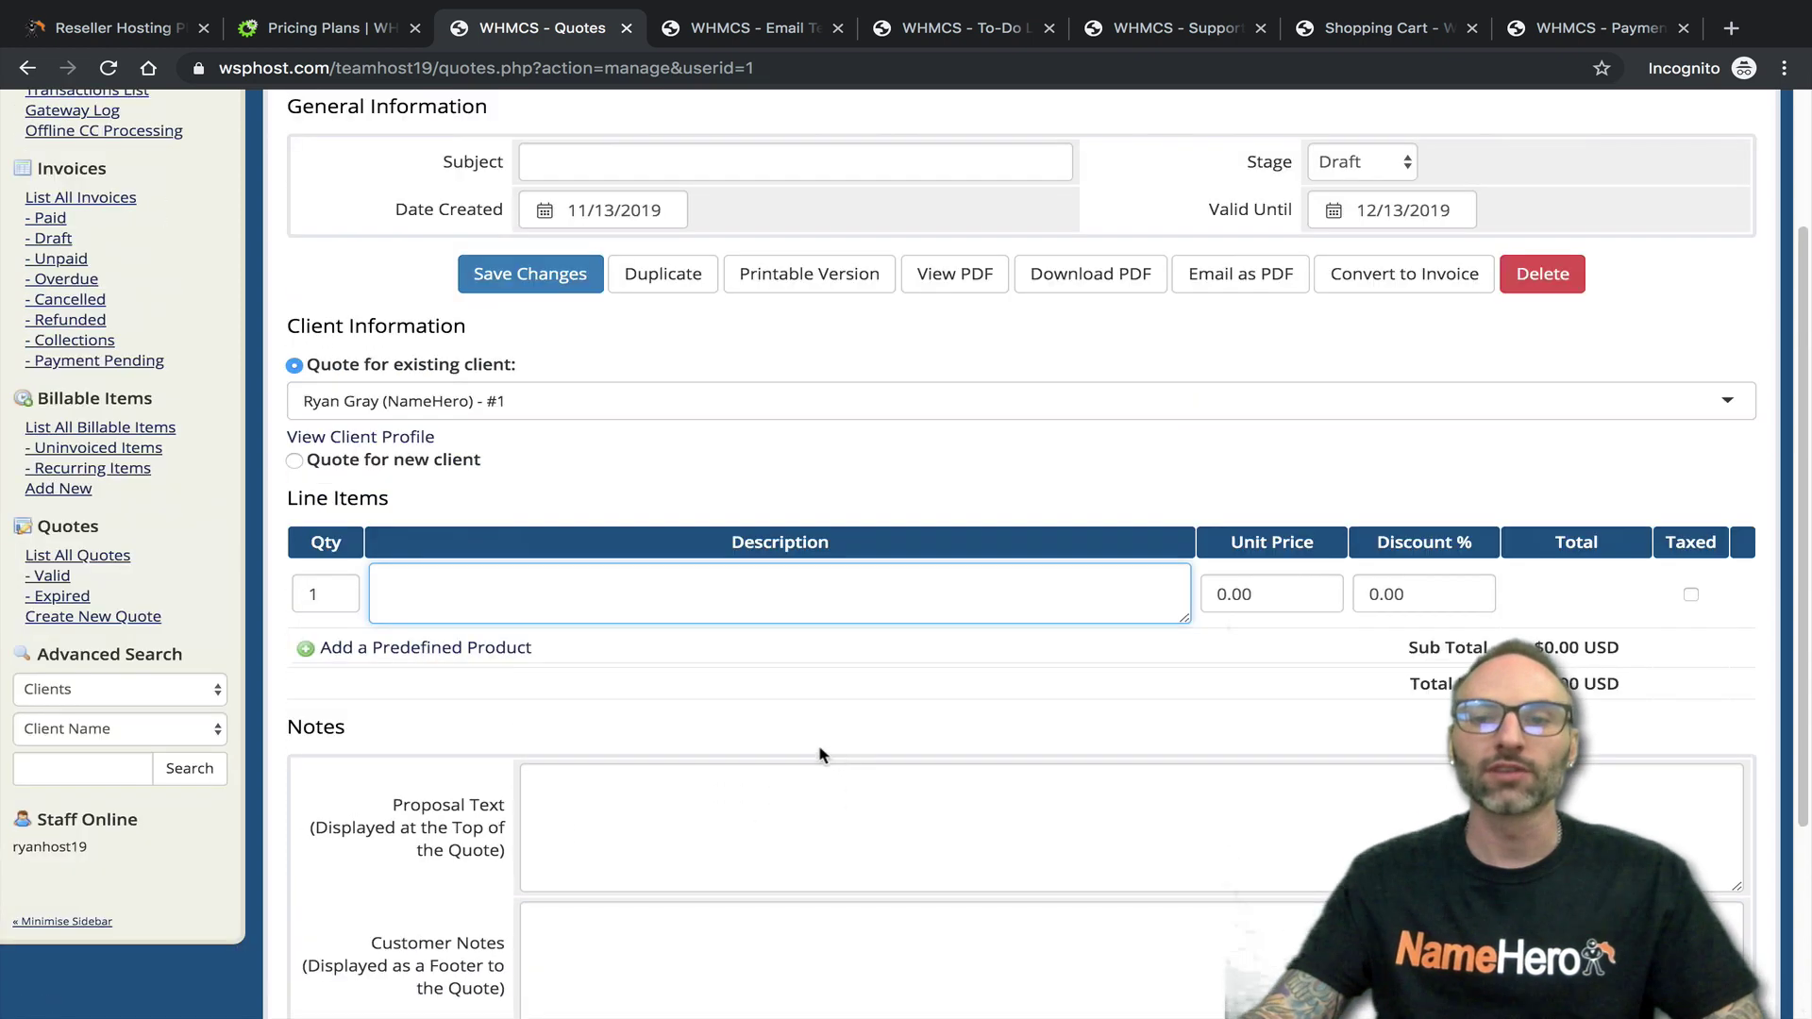
pyautogui.scroll(-3, 821, 752)
pyautogui.scroll(5, 745, 708)
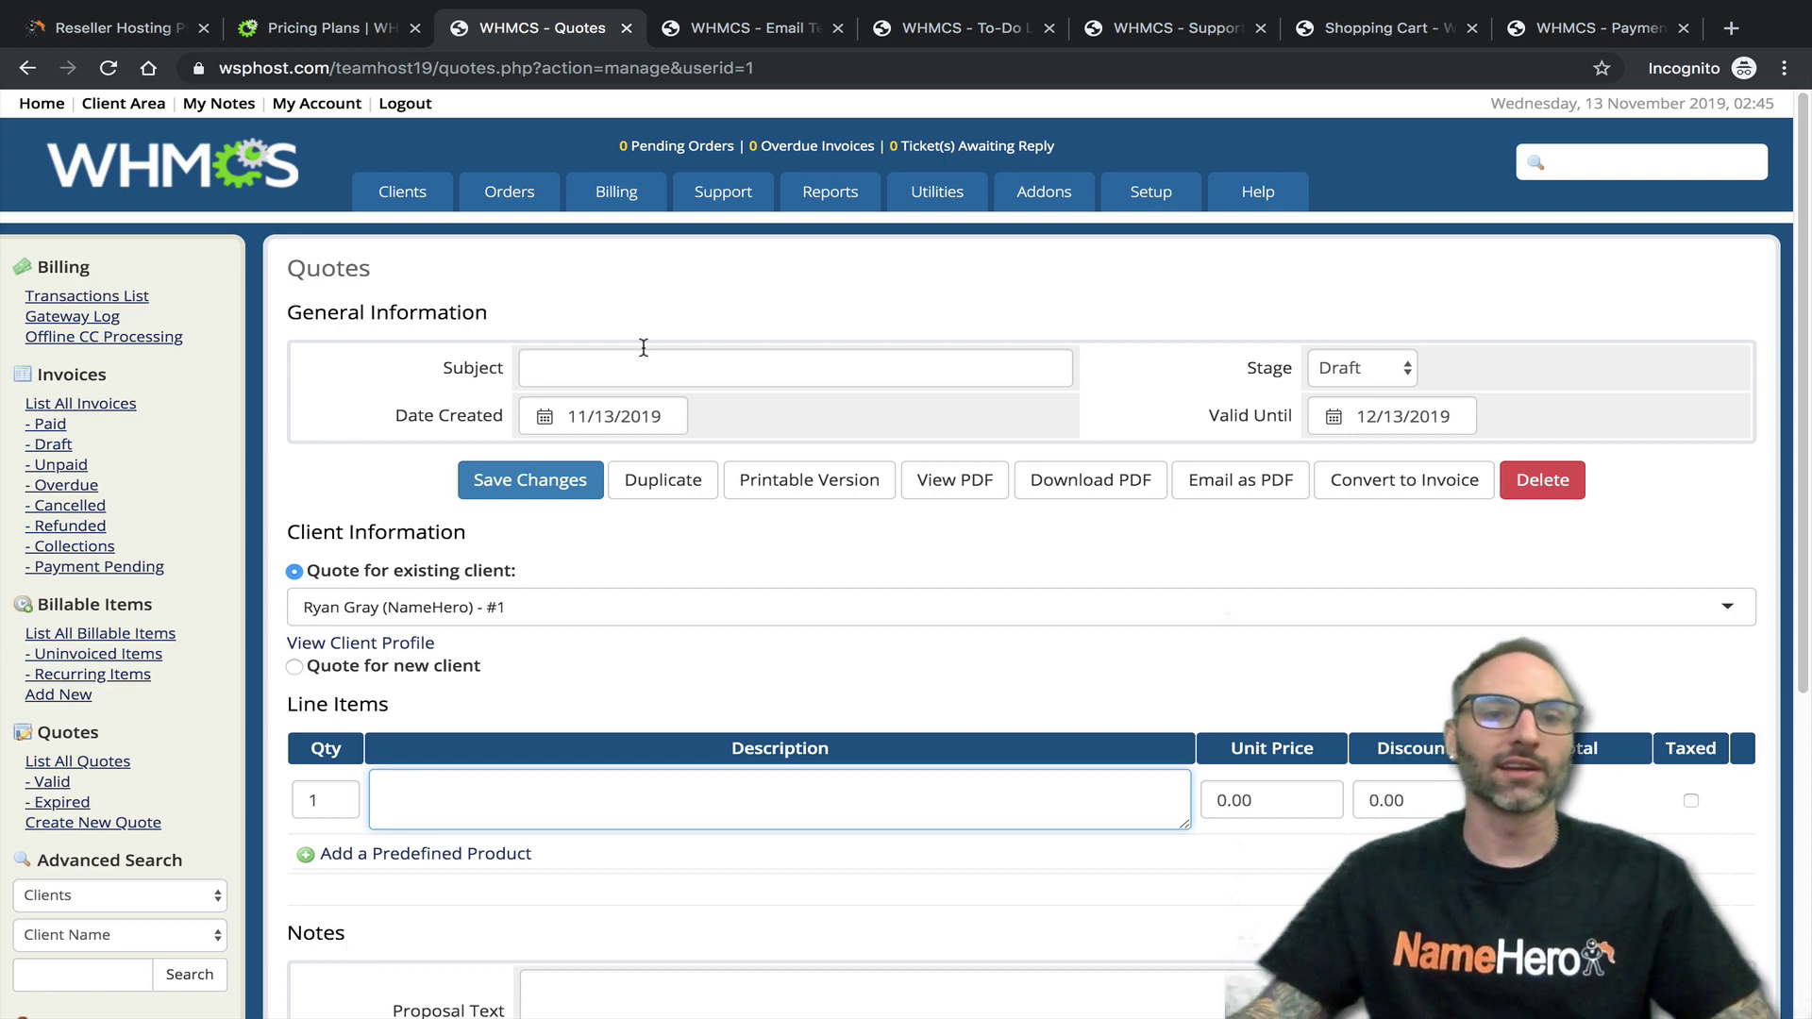
# Return to NameHero's reseller hosting plans page to view the package pricing
pyautogui.click(113, 29)
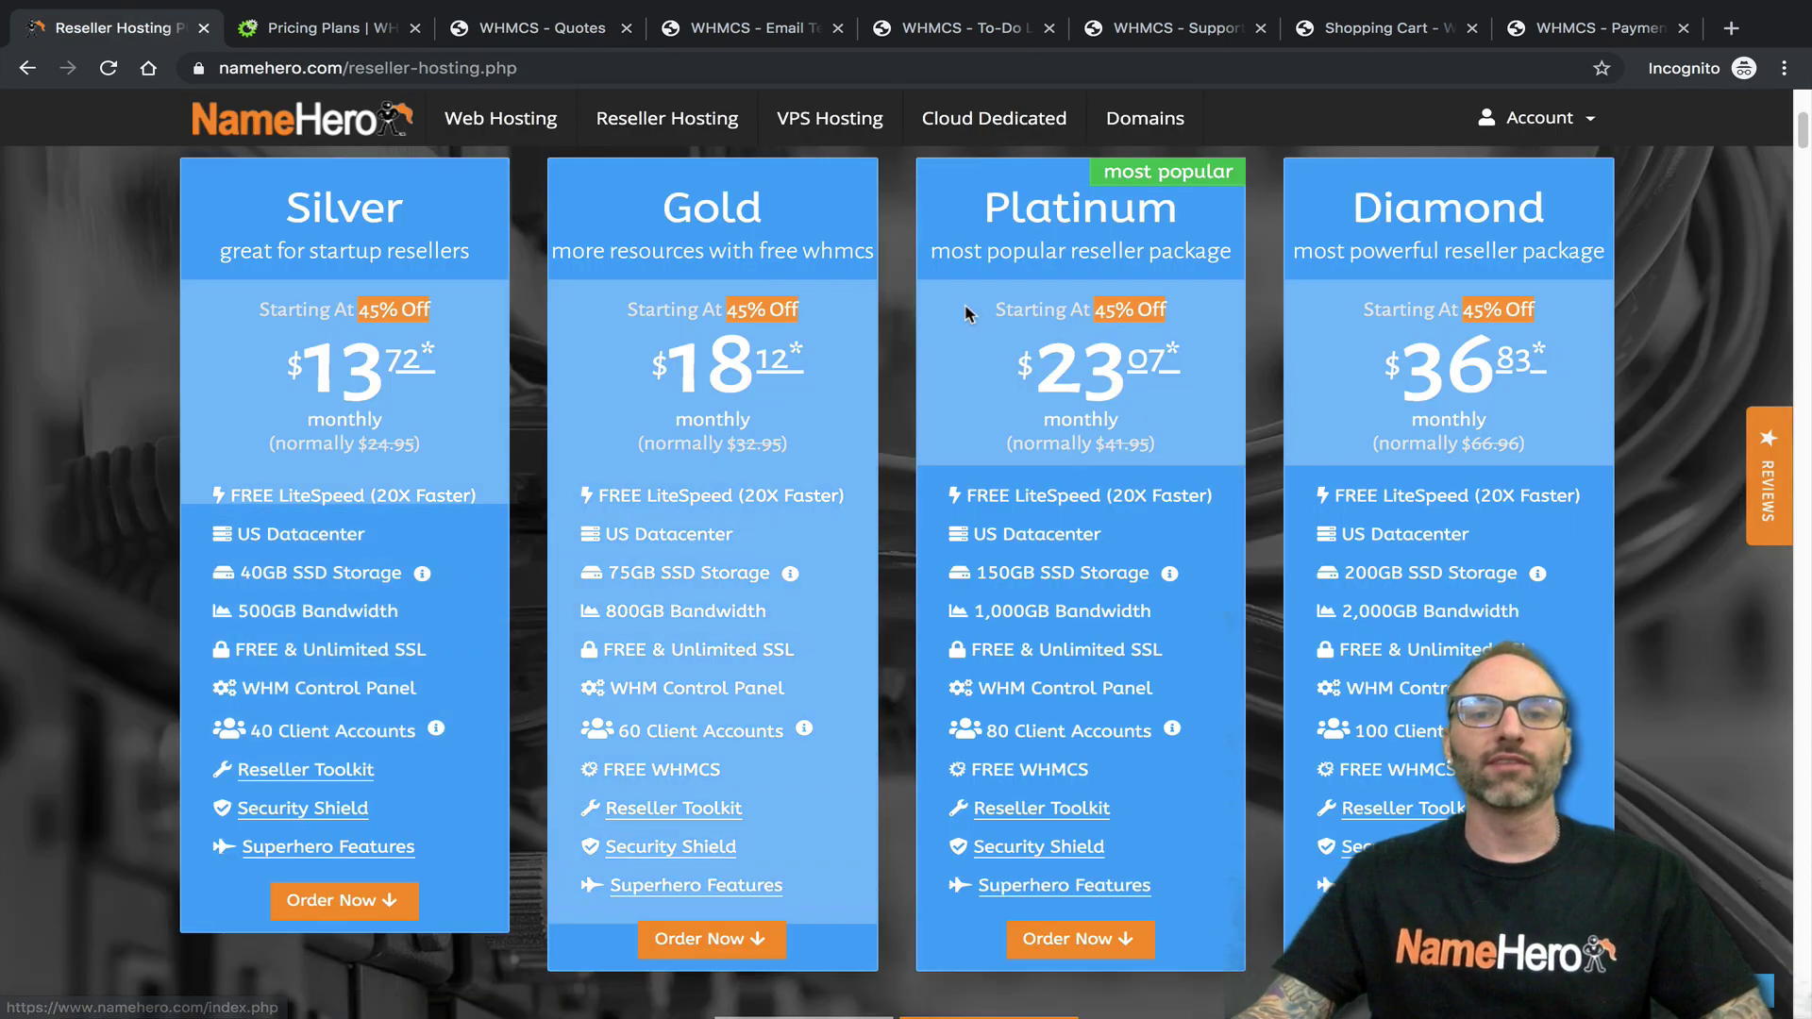